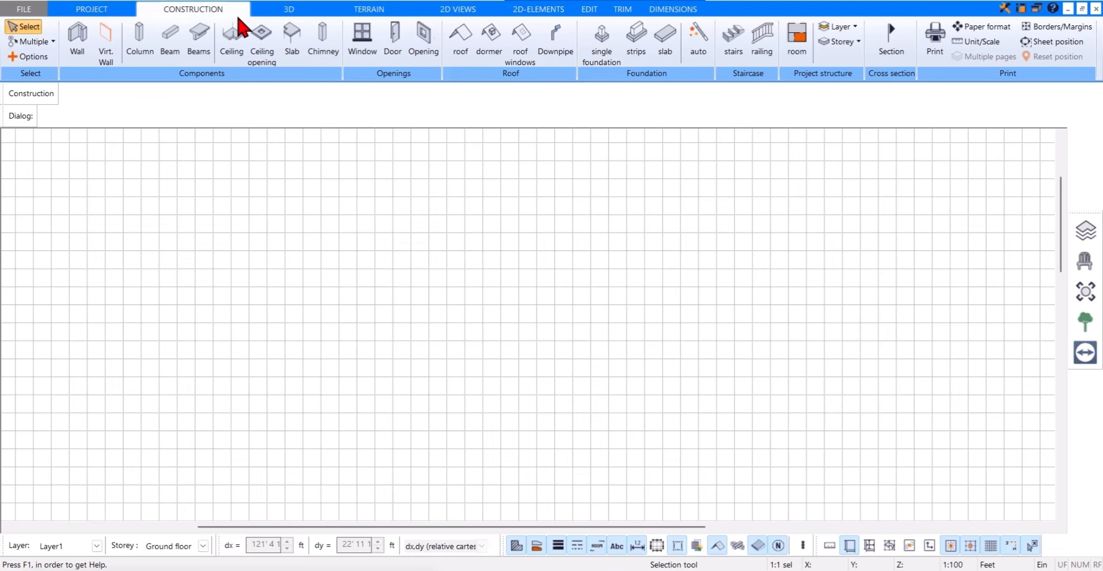
Step: Review the 3D, Terrain, 2D Views, 2D-Elements, Edit, Trim and Dimensions tool sets, and return to the Construction tools
left_click(266, 15)
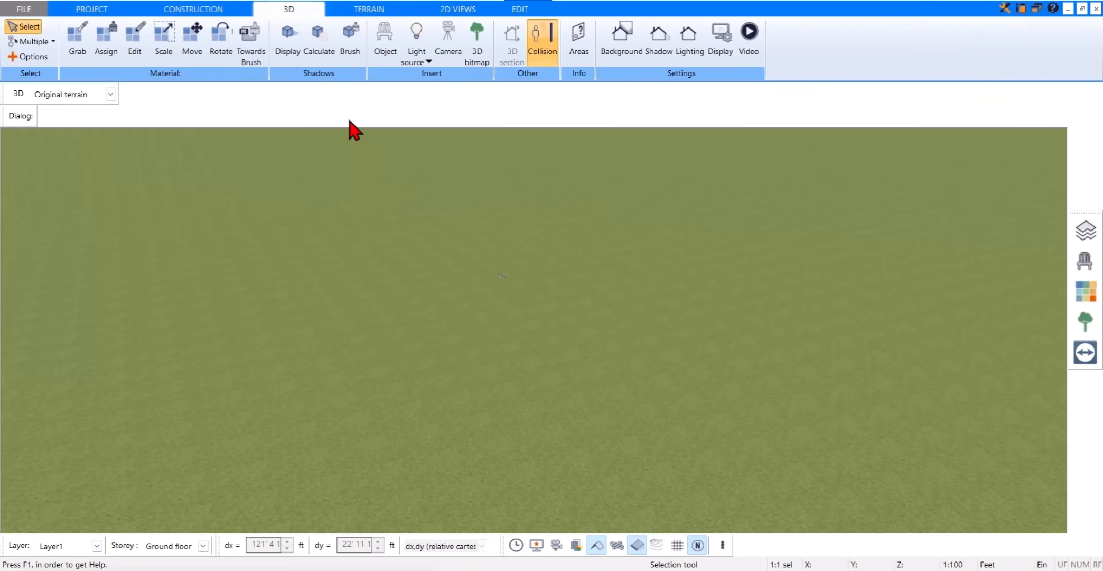
left_click(341, 12)
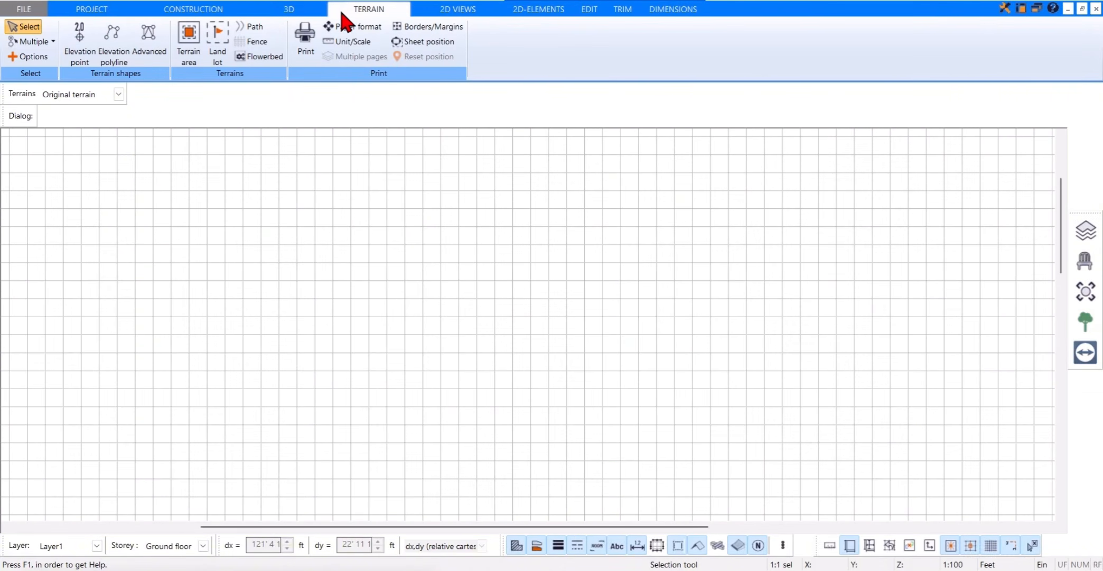
left_click(433, 23)
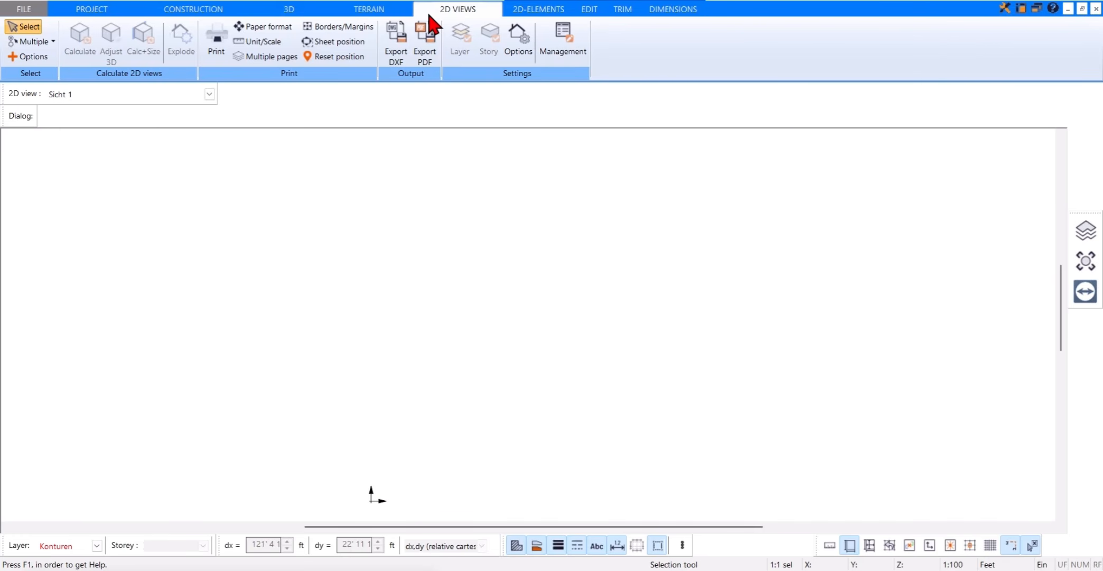
left_click(511, 12)
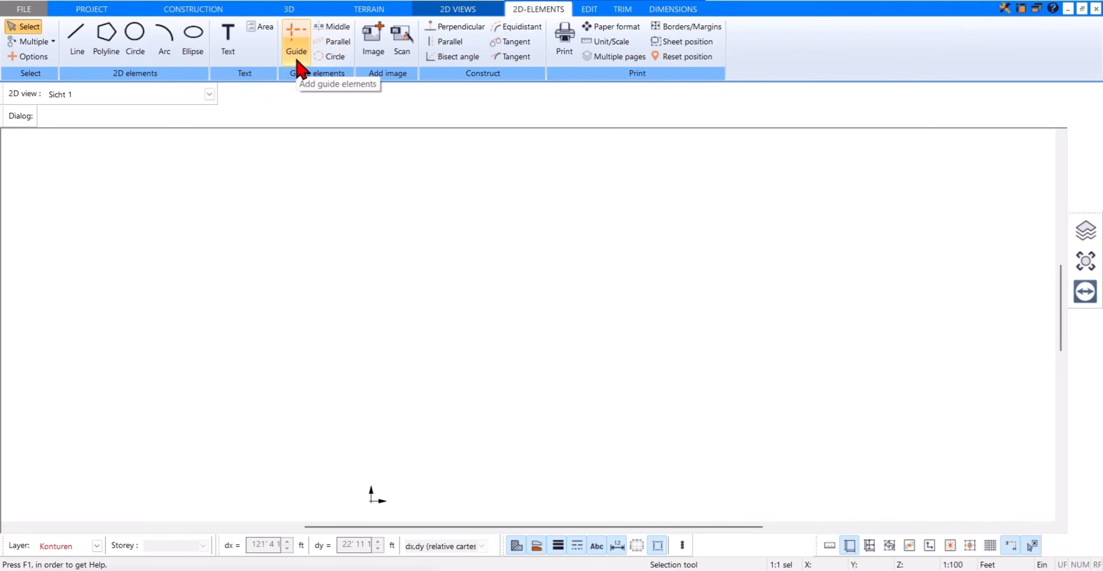
left_click(580, 16)
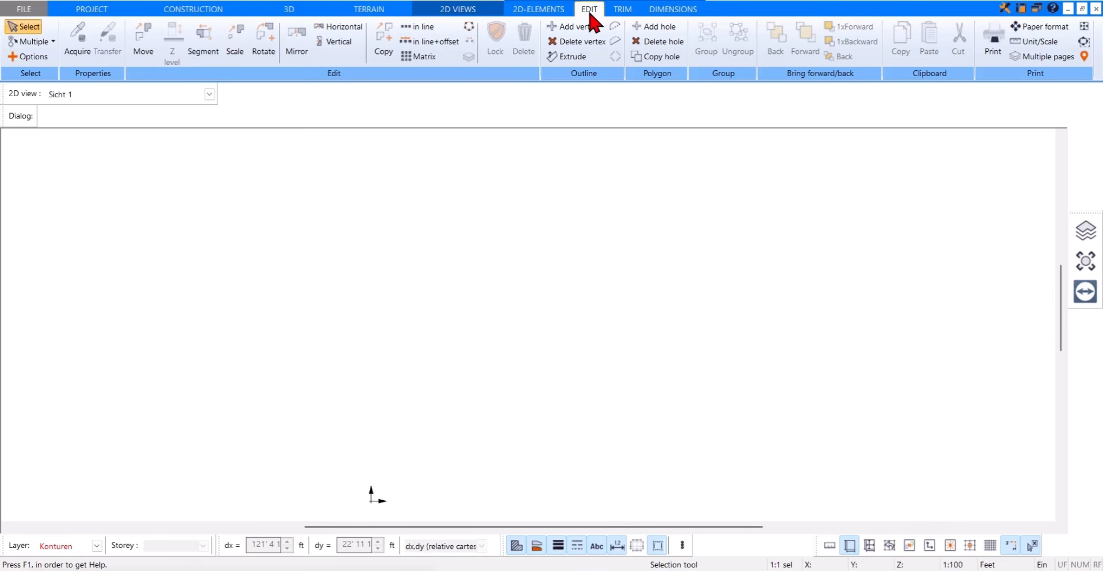
left_click(615, 11)
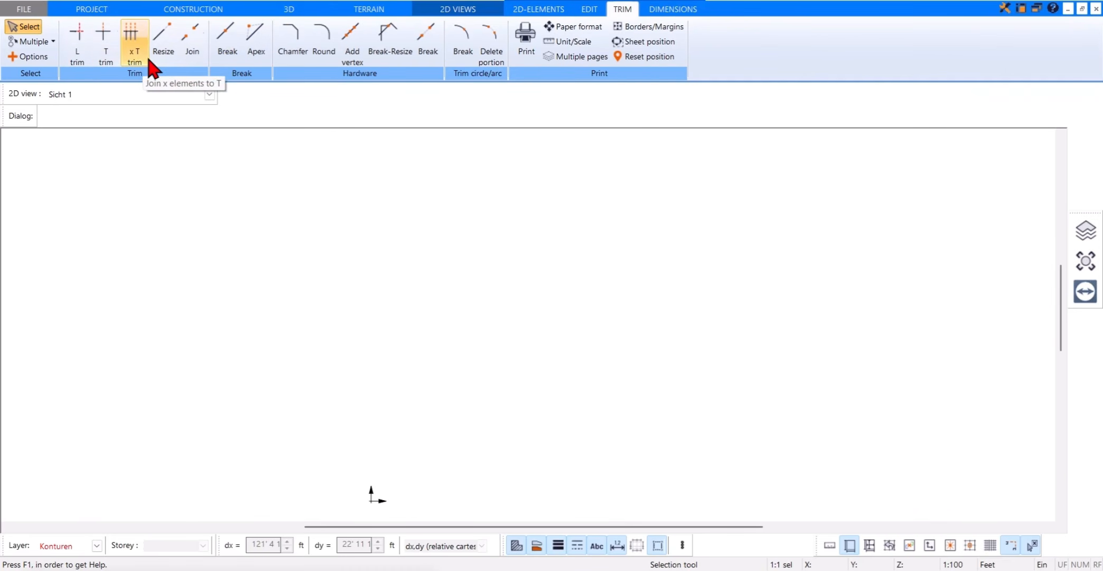
left_click(657, 9)
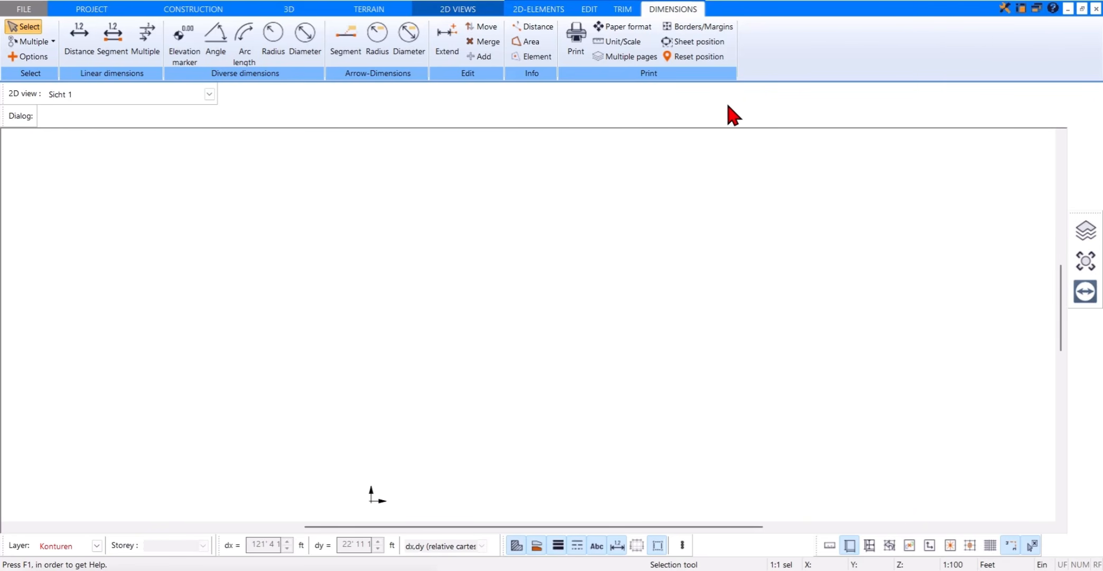
left_click(231, 13)
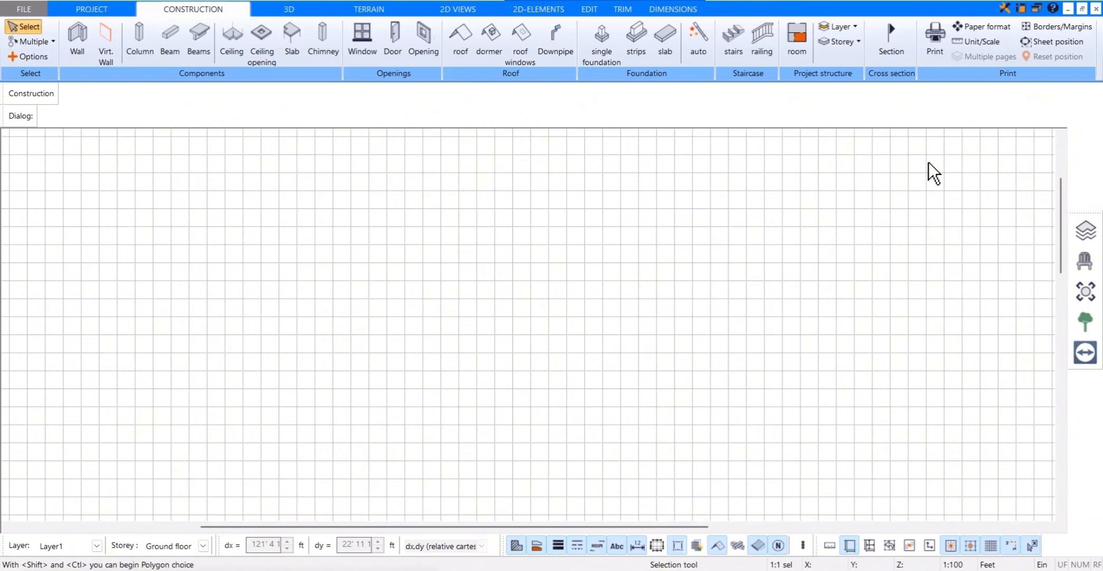
Step: Read the Grid topic of the Toolbar grid chapter in the program help
left_click(1054, 11)
left_click(1052, 22)
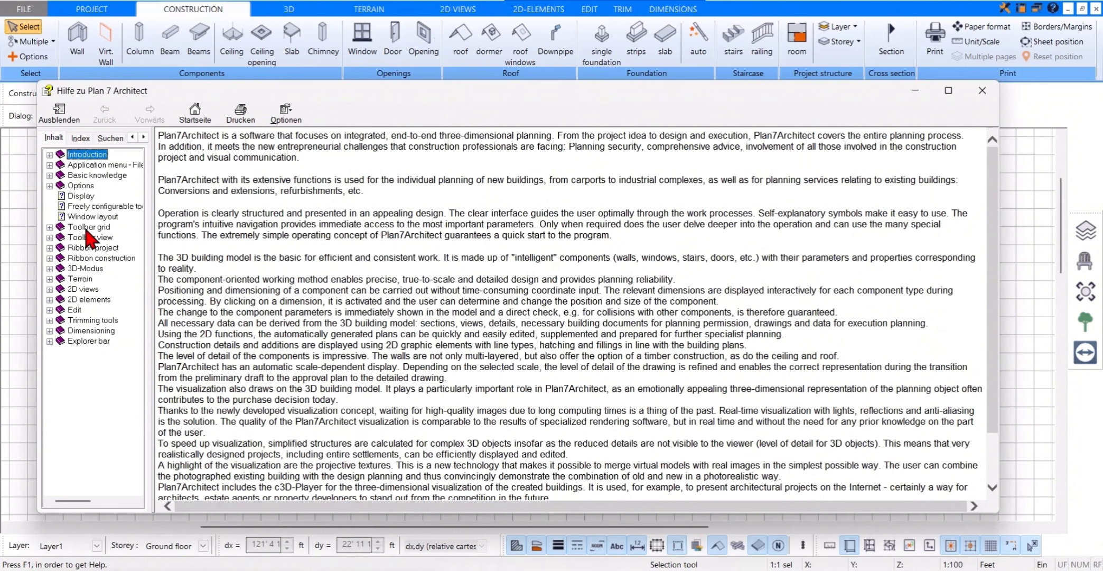
left_click(50, 227)
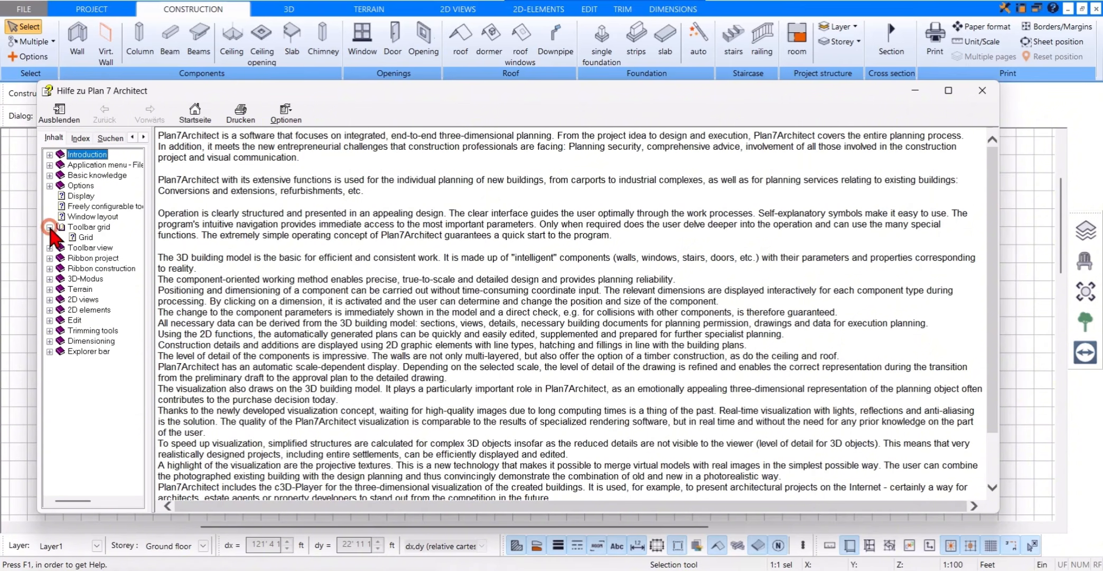
left_click(85, 237)
scroll(269, 290, "down", 2)
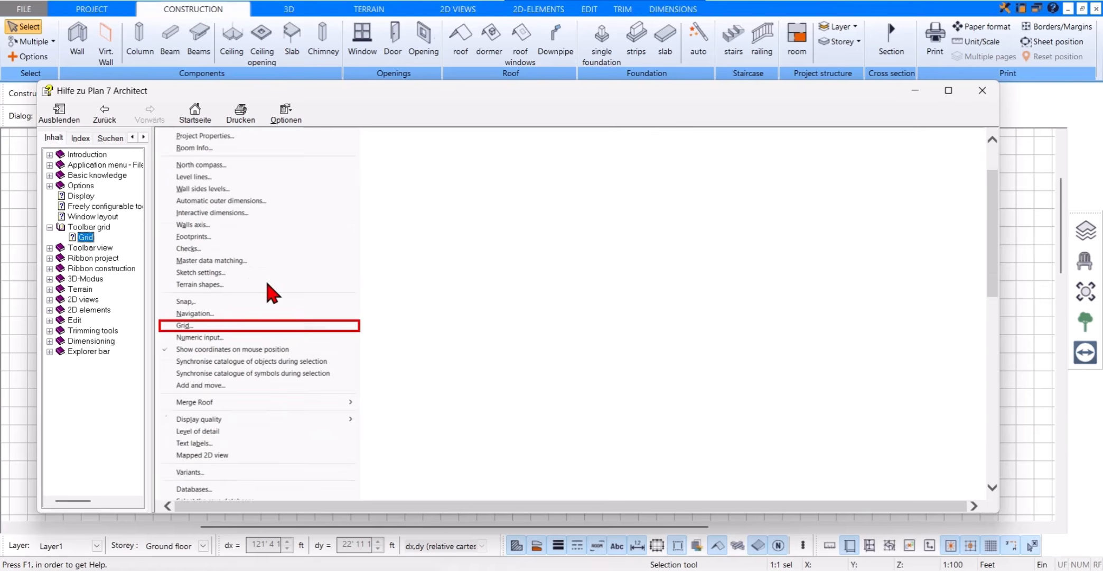
scroll(266, 296, "down", 3)
scroll(271, 296, "up", 5)
scroll(274, 264, "down", 2)
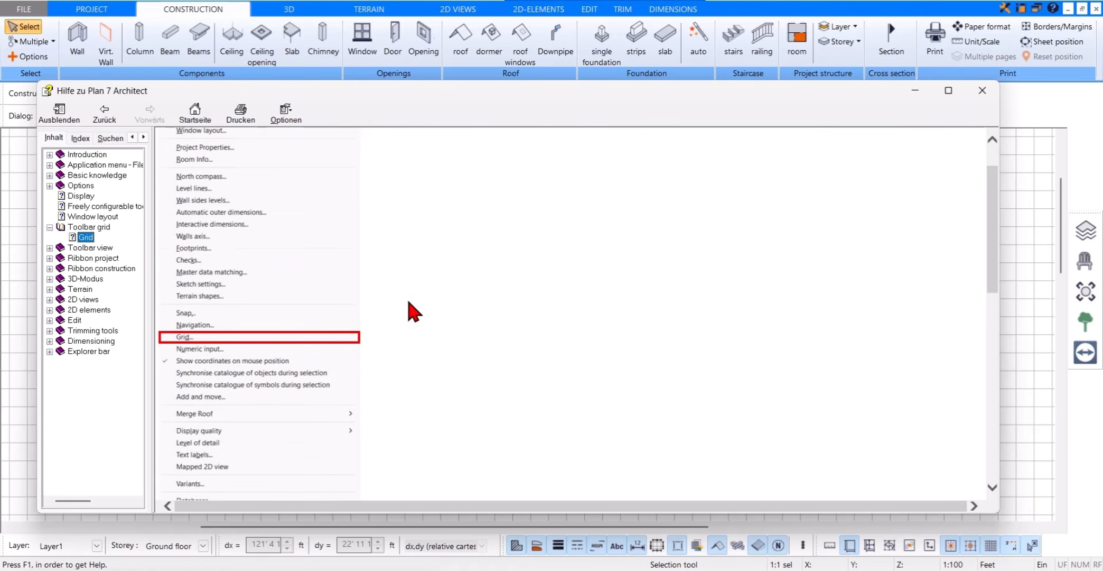
scroll(370, 254, "down", 2)
scroll(301, 202, "up", 5)
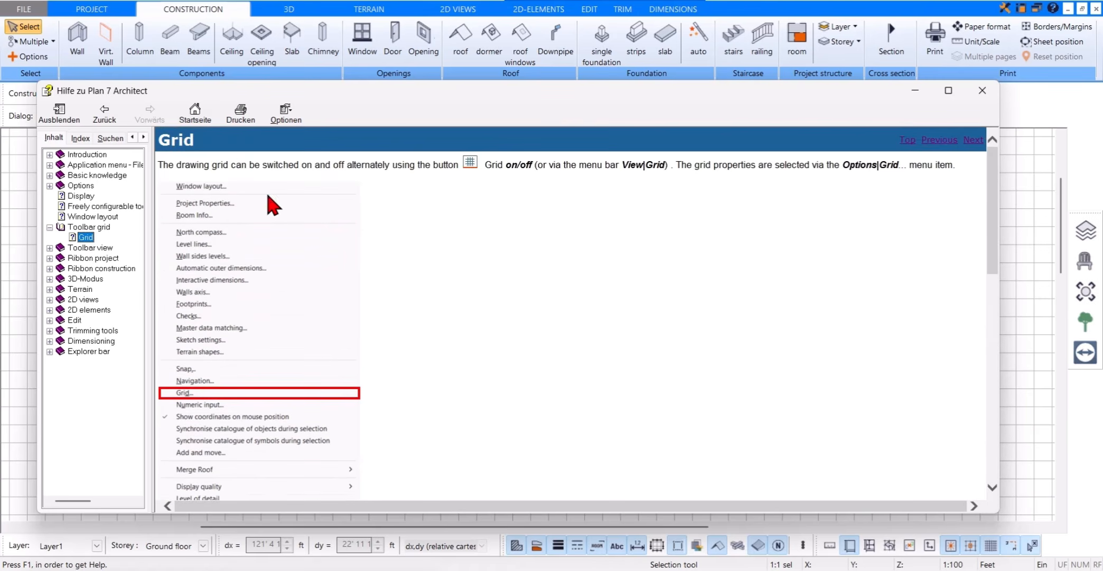
Step: Search the help for "construction", read the topic on creating a construction plane, and close the help
left_click(115, 143)
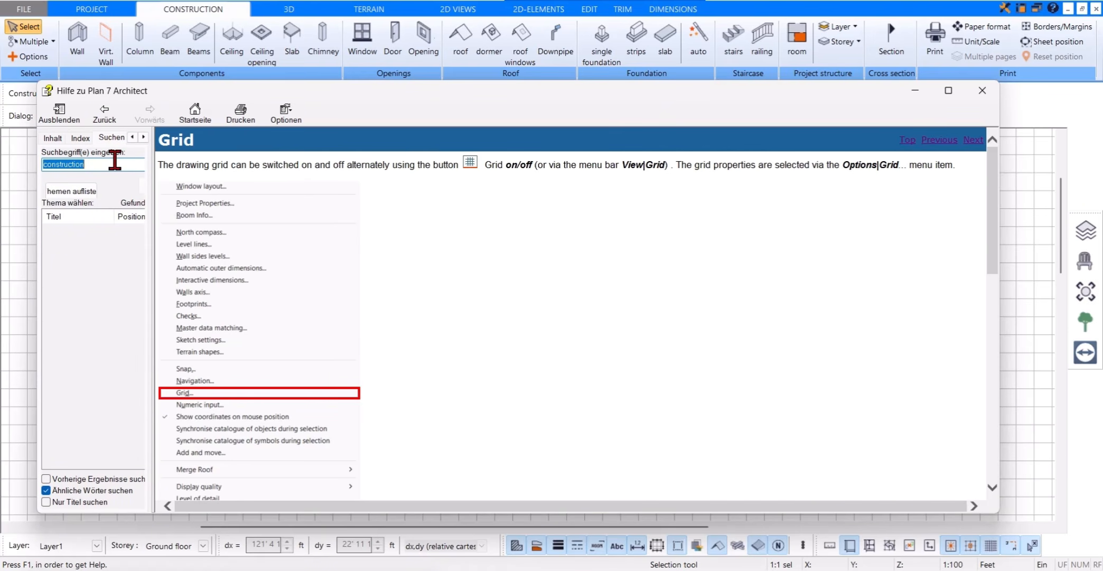
left_click(114, 162)
key("Return")
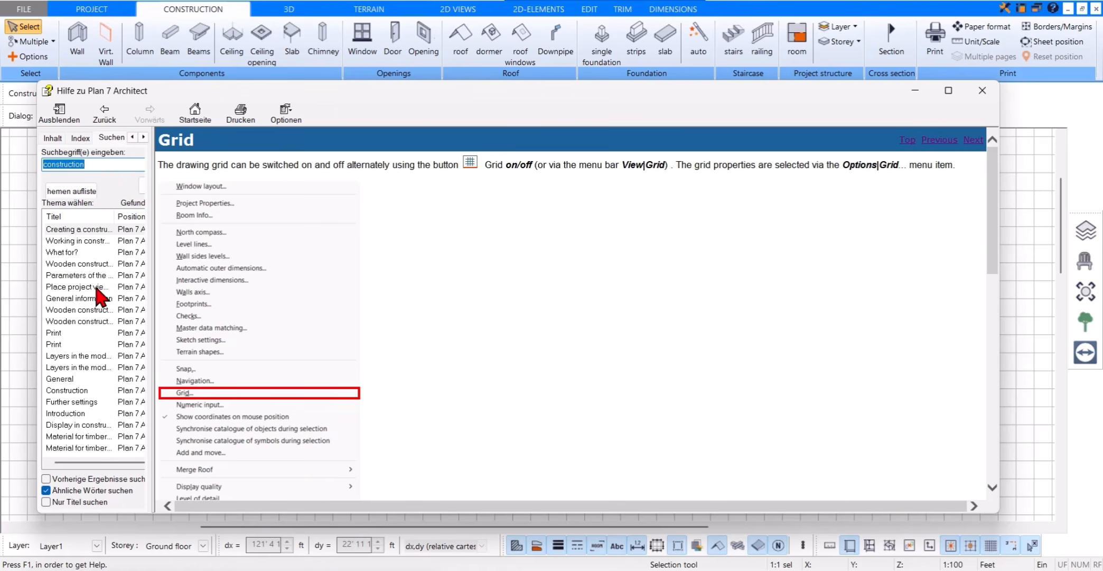
scroll(86, 261, "down", 5)
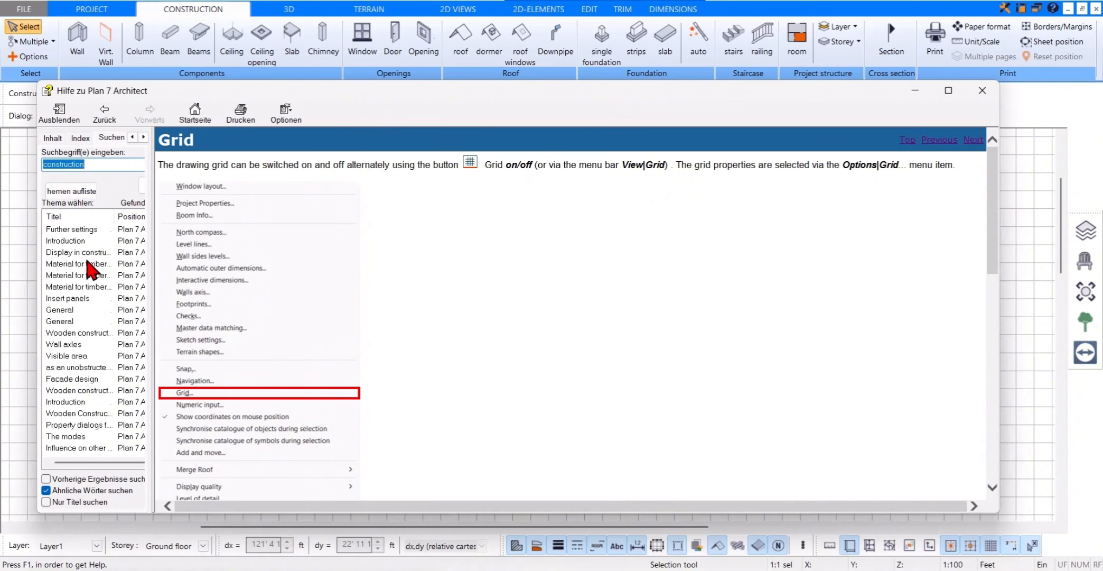
scroll(85, 280, "up", 5)
double_click(79, 230)
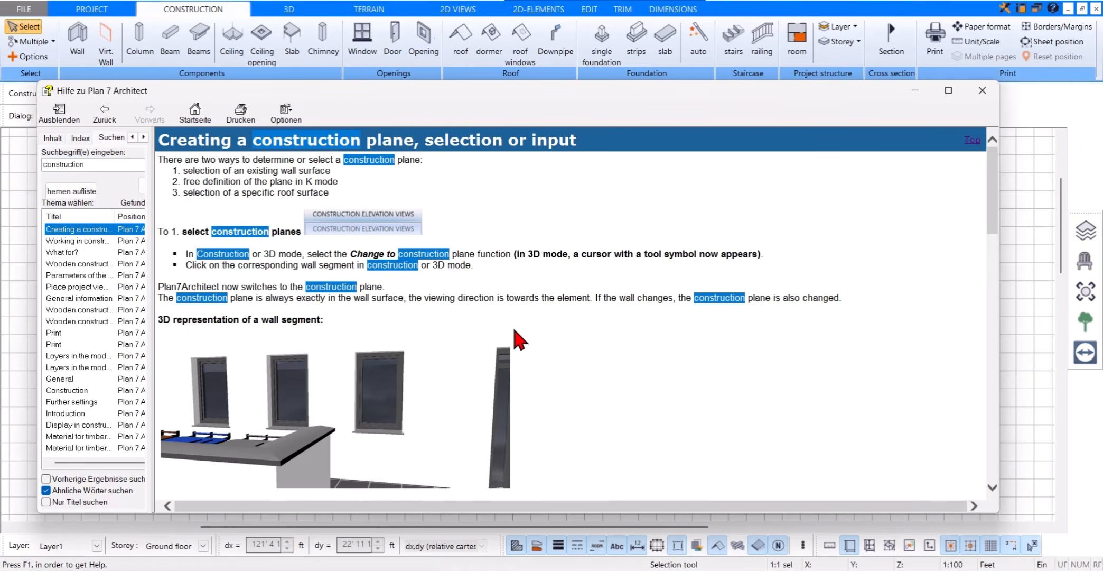
scroll(745, 383, "down", 15)
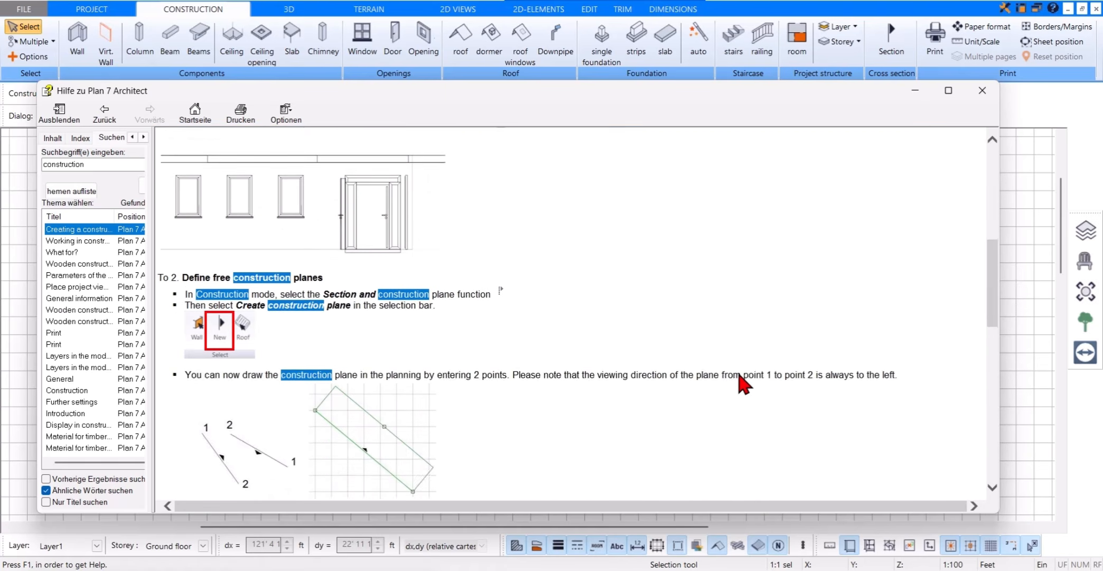
scroll(745, 384, "down", 5)
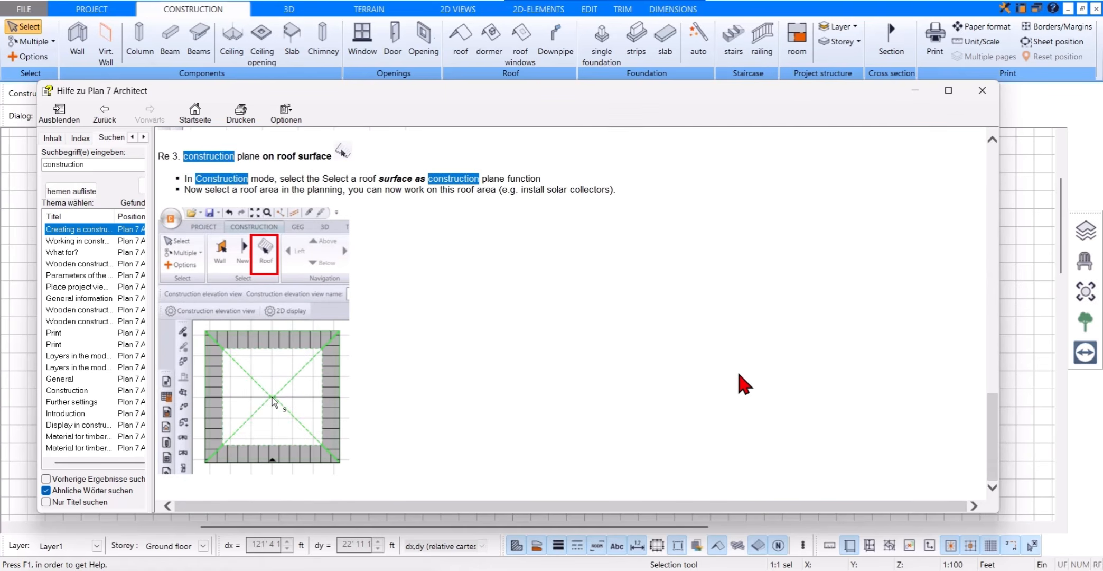
scroll(745, 384, "up", 10)
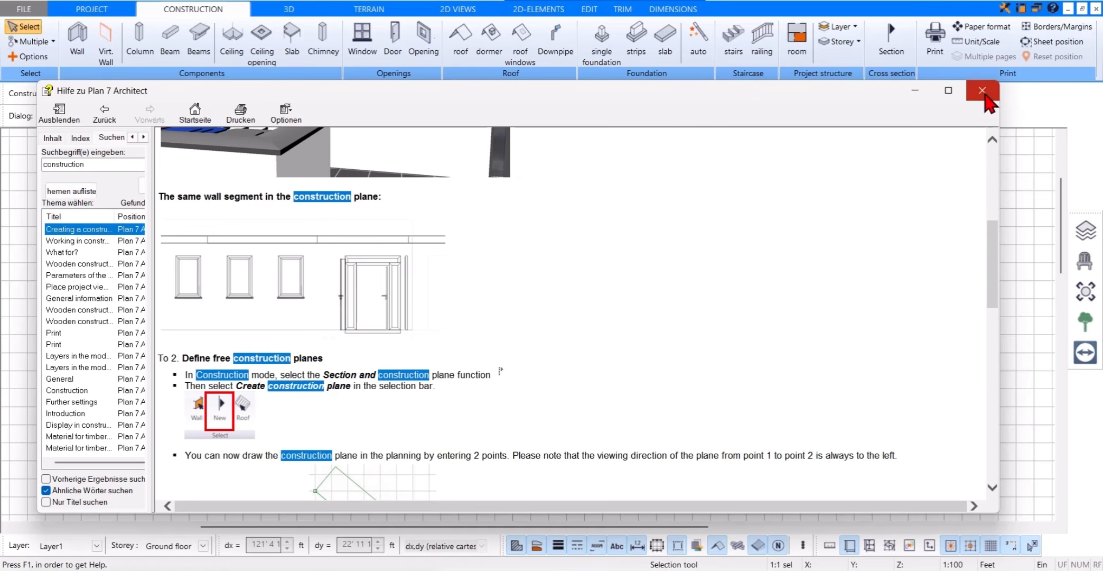
left_click(981, 91)
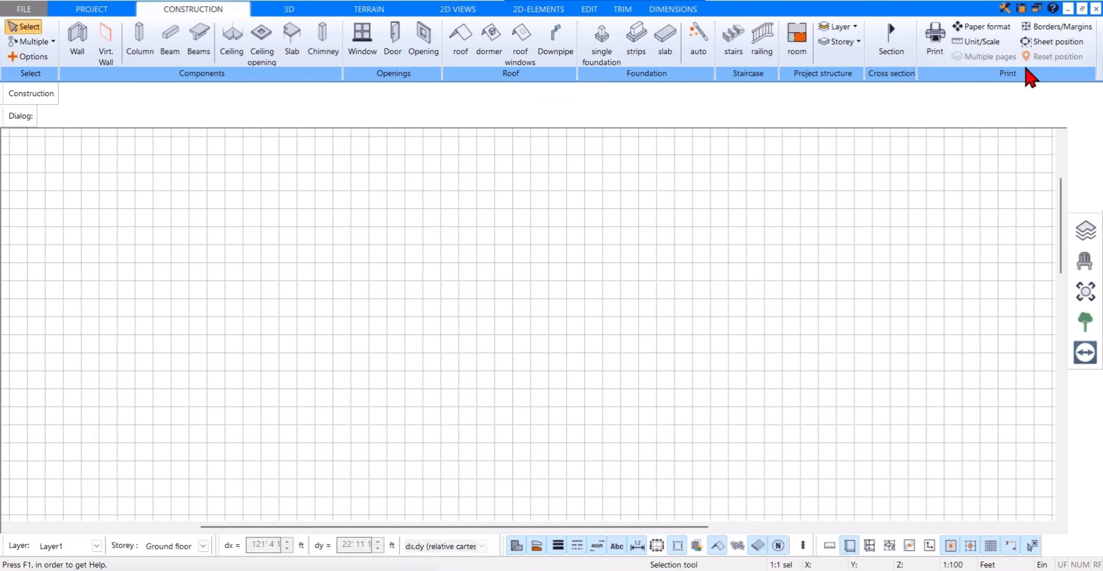
Step: Look through the shortcut keys reference in the help and close it
left_click(1053, 10)
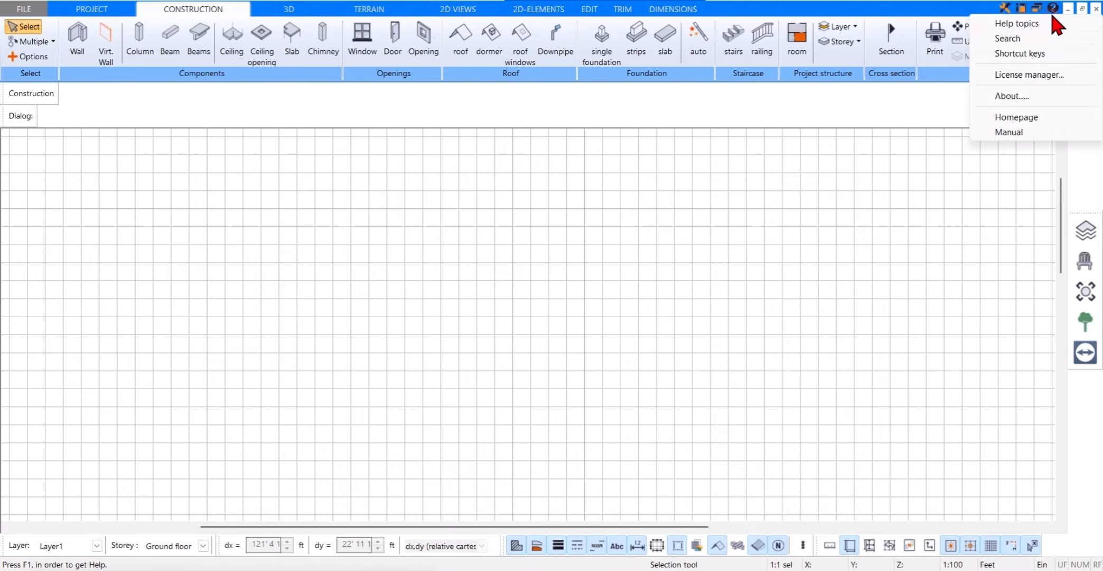
left_click(1045, 55)
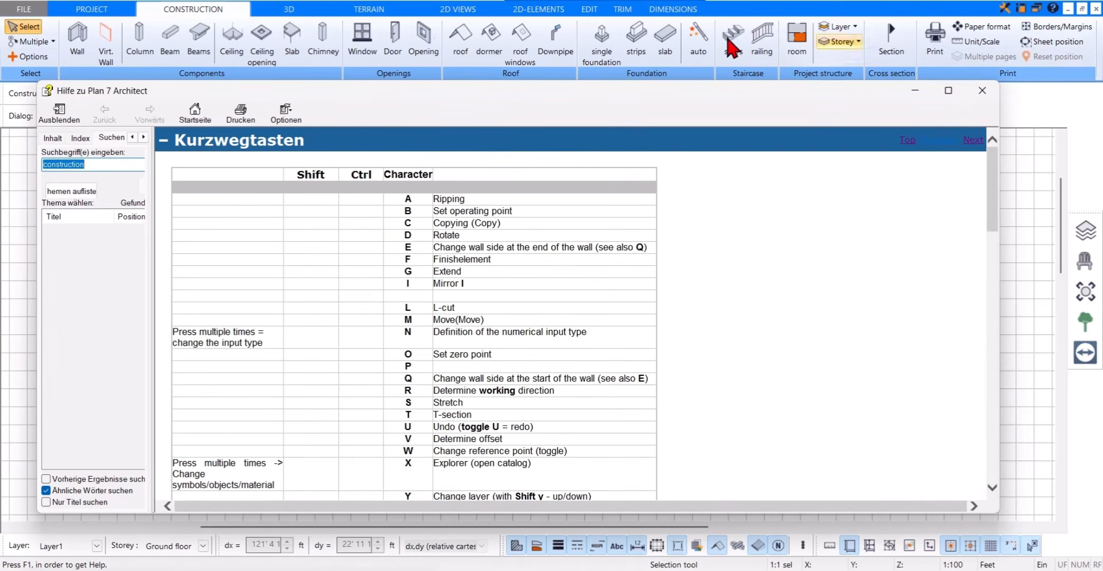
scroll(588, 303, "down", 20)
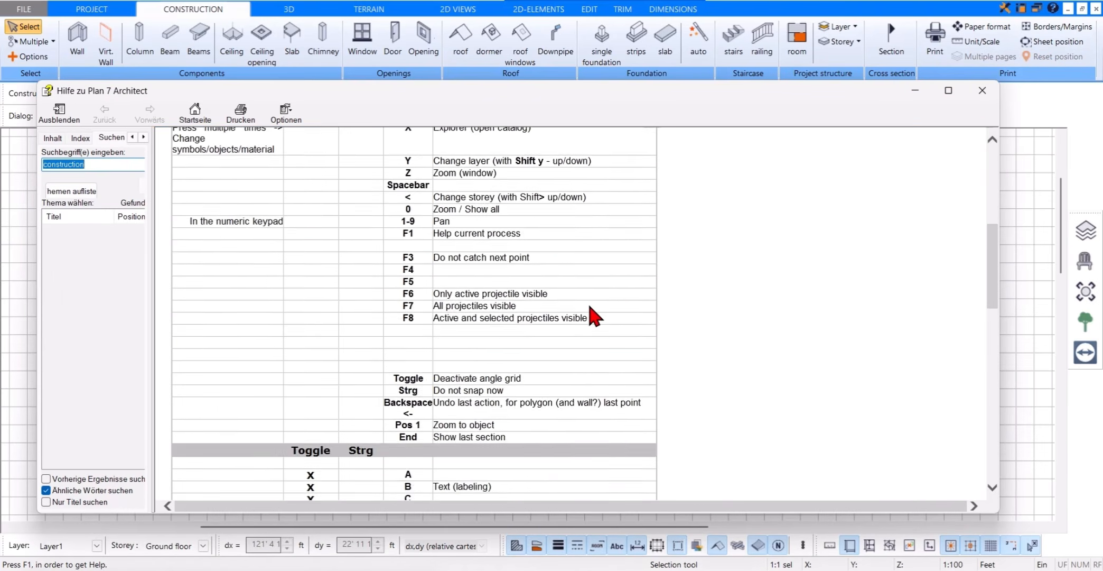
left_click(981, 90)
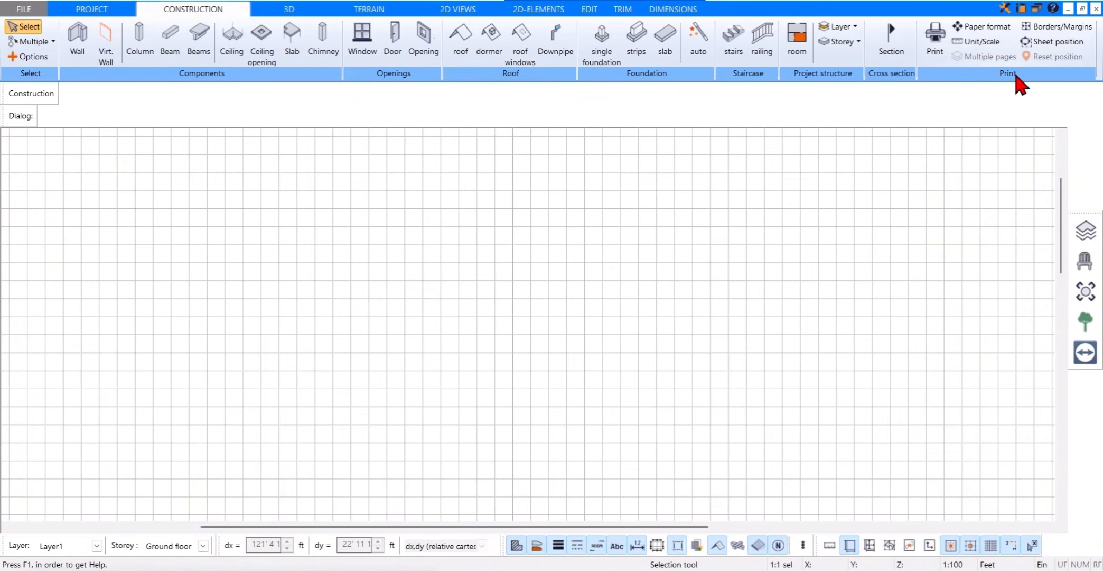
Step: Change the window layout to two side-by-side views, with the construction plan beside the 3D view
left_click(1036, 15)
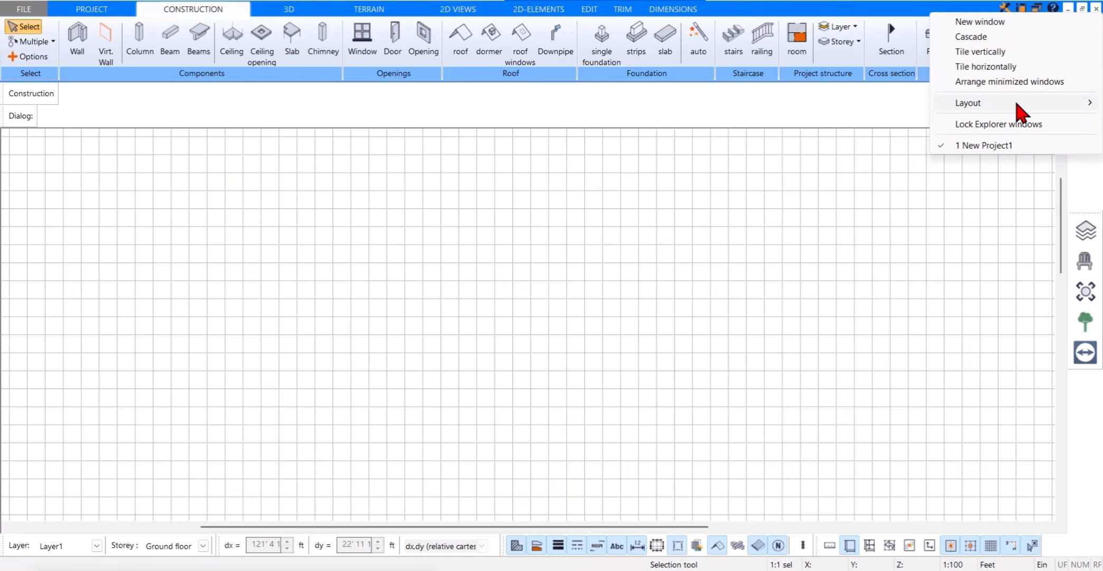
mouse_move(1020, 103)
left_click(916, 117)
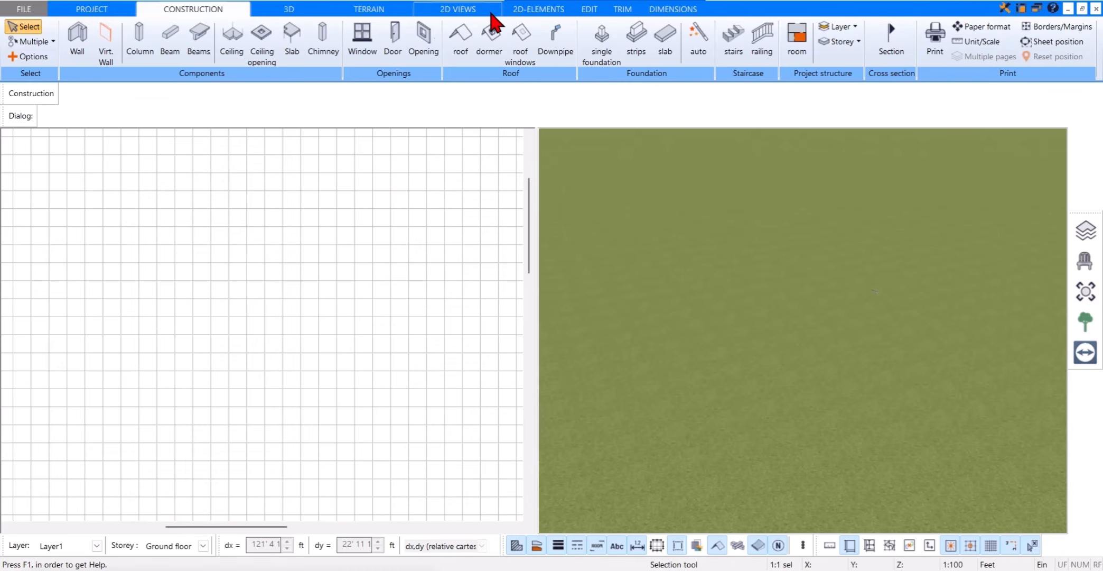
Step: Switch the construction plan view to 2D Views and narrow it to give the 3D view more width
left_click(475, 10)
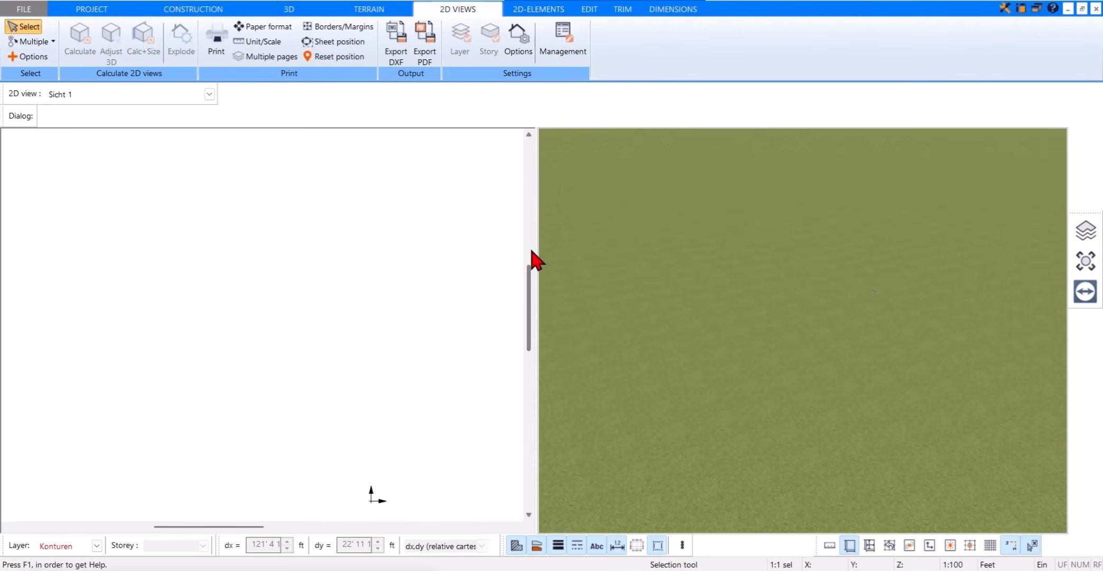
left_click(525, 225)
left_click_drag(526, 225, 467, 228)
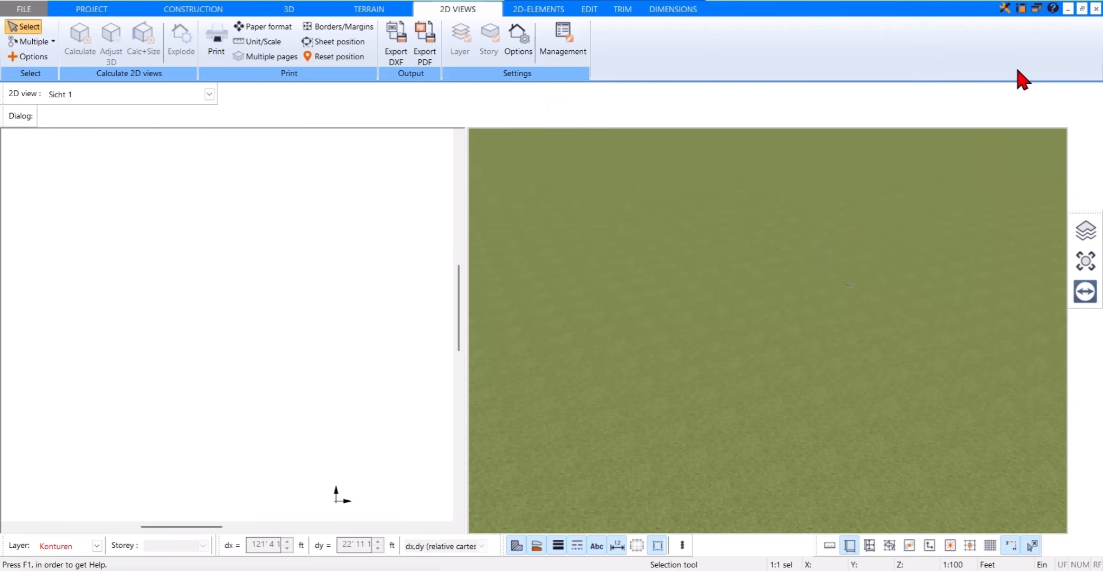
Step: Return the window layout to a single 2D view
left_click(1035, 8)
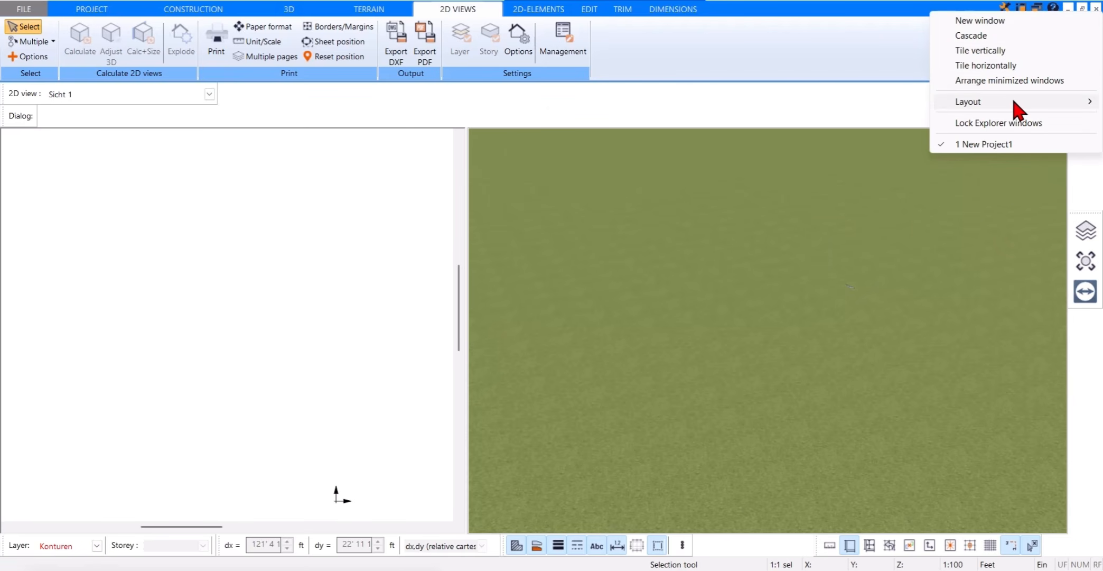
mouse_move(1014, 104)
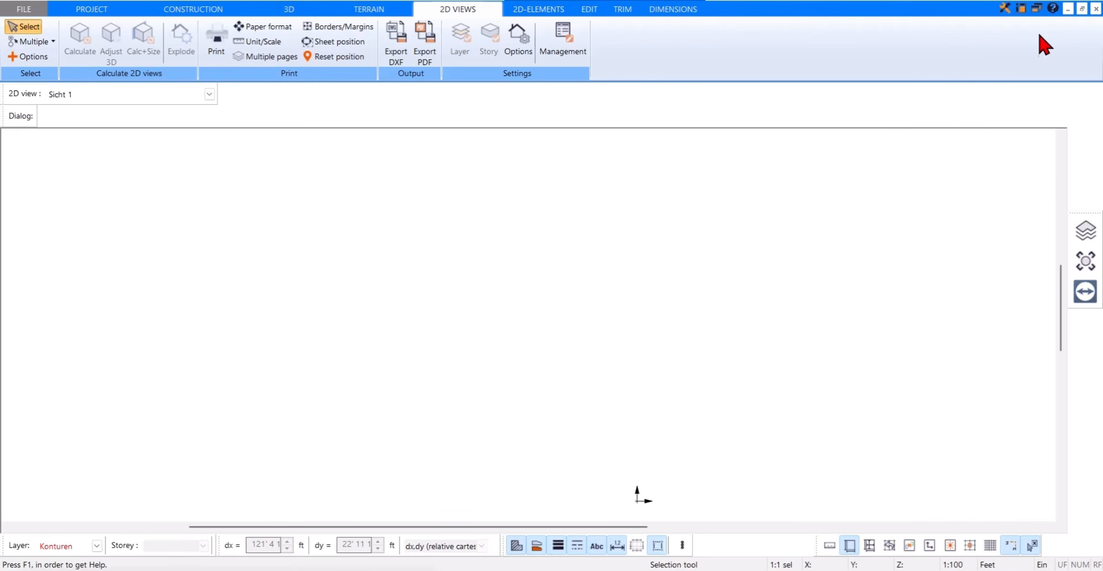
Step: Open an additional window for the current project and tile the two project windows vertically
left_click(1037, 9)
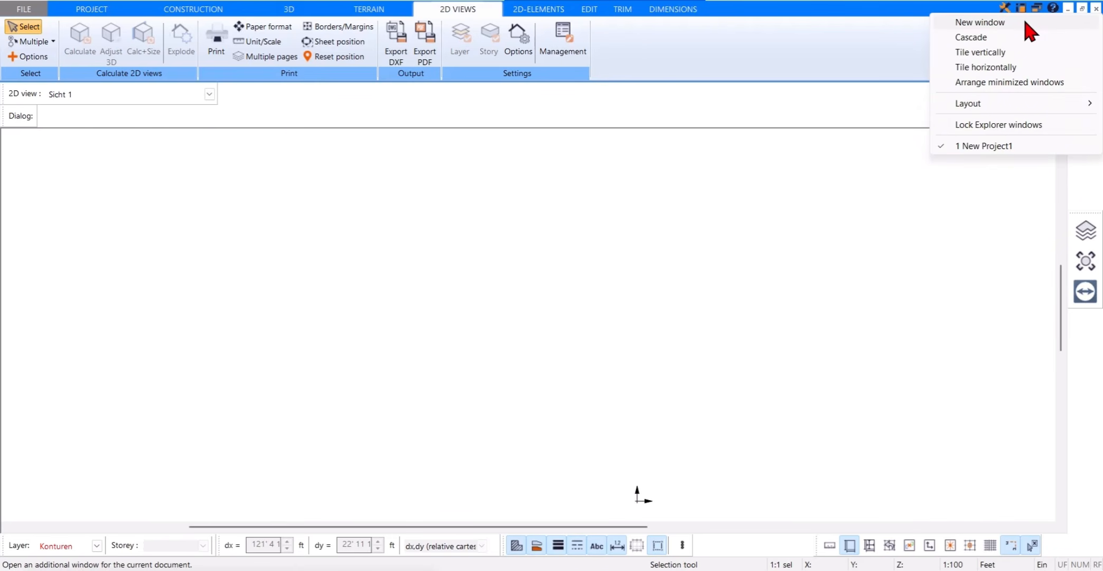
left_click(1025, 22)
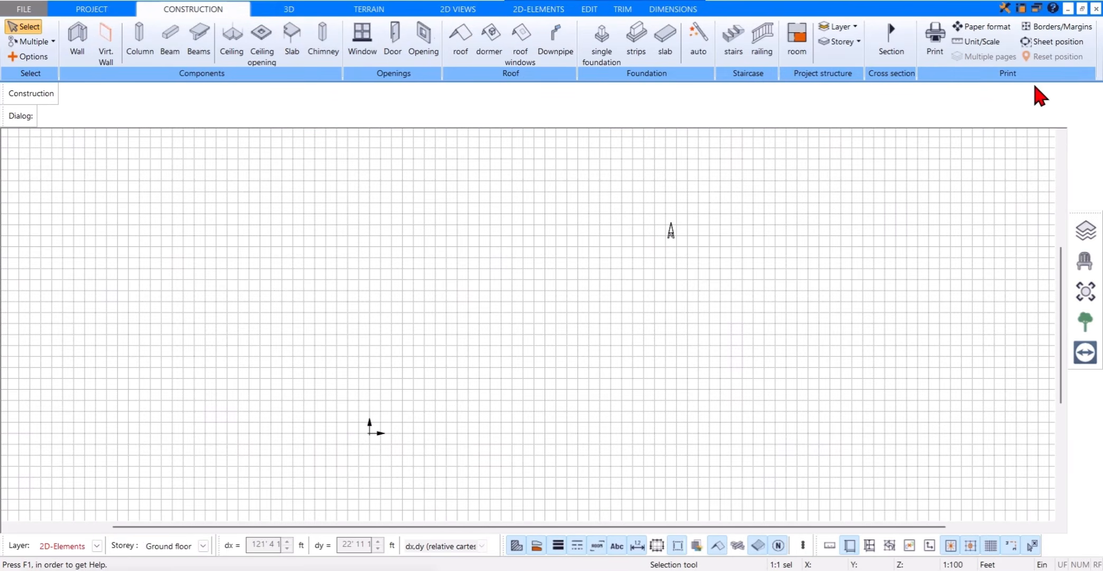
left_click(1036, 8)
left_click(1021, 54)
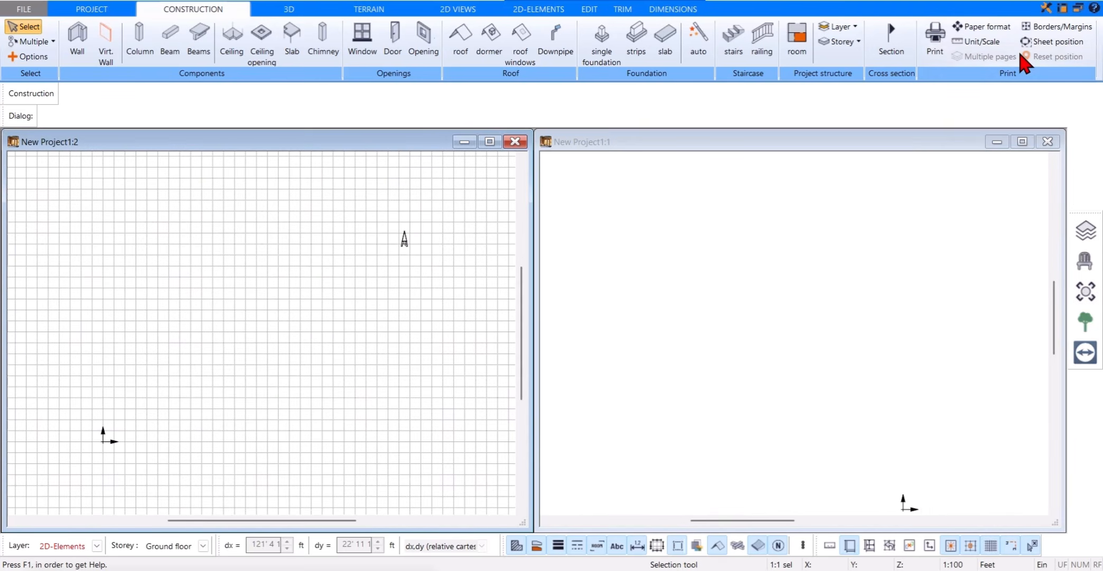
left_click_drag(459, 327, 577, 375)
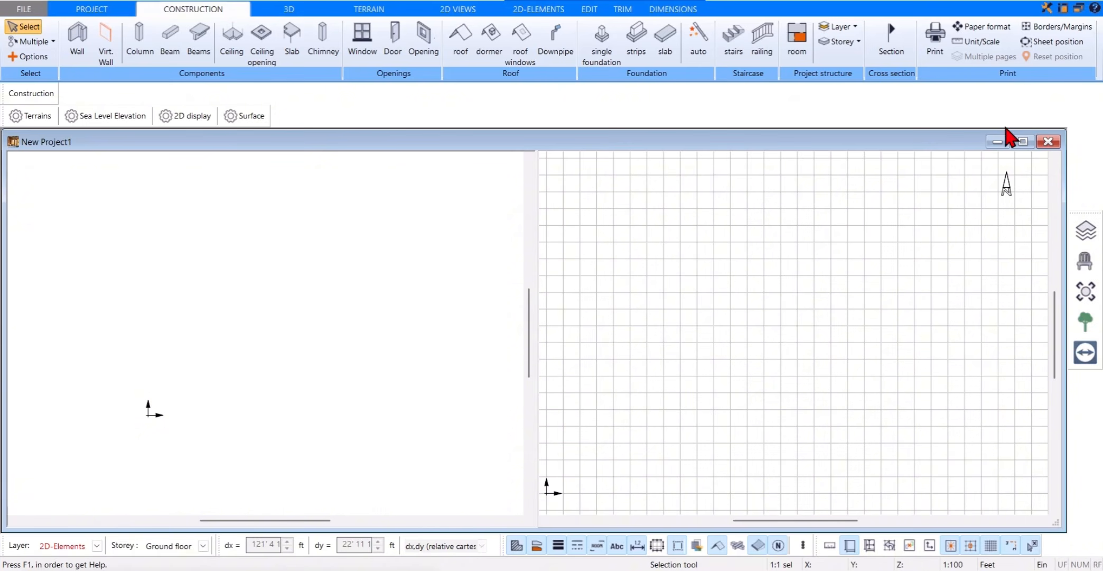
Step: Change the side-by-side window layout back to a single 2D view
left_click(1079, 7)
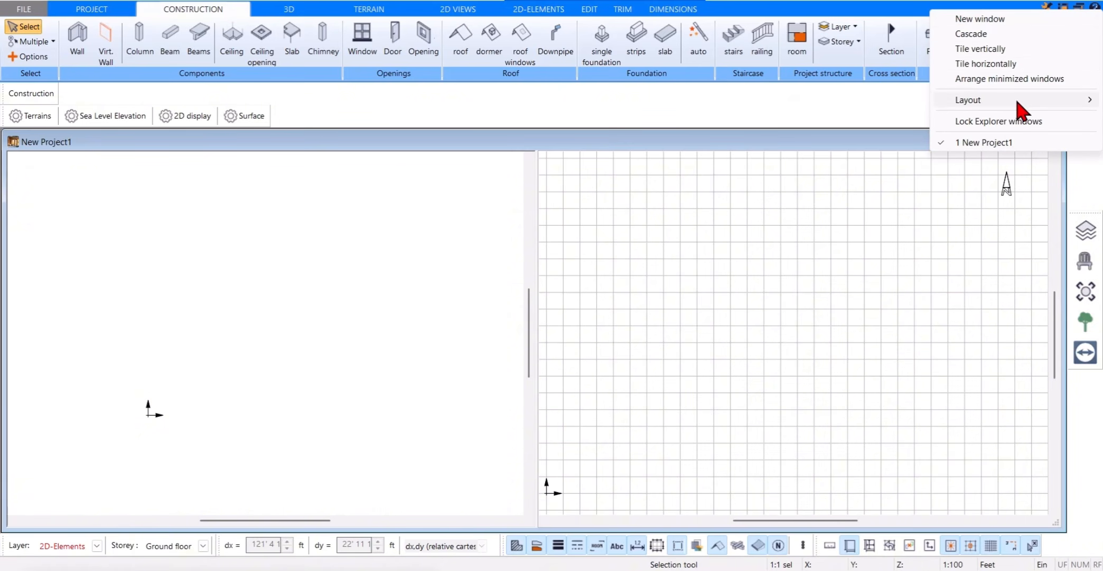
mouse_move(957, 100)
left_click(855, 101)
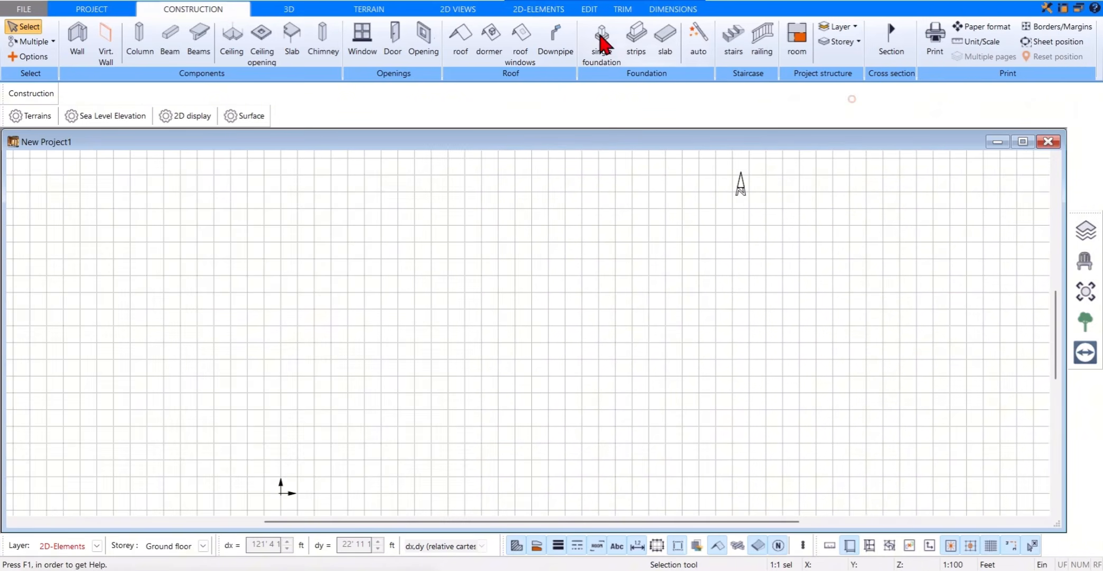
Step: View the terrain in 3D, look around the scene, and return to the construction plan
left_click(285, 11)
scroll(505, 314, "down", 3)
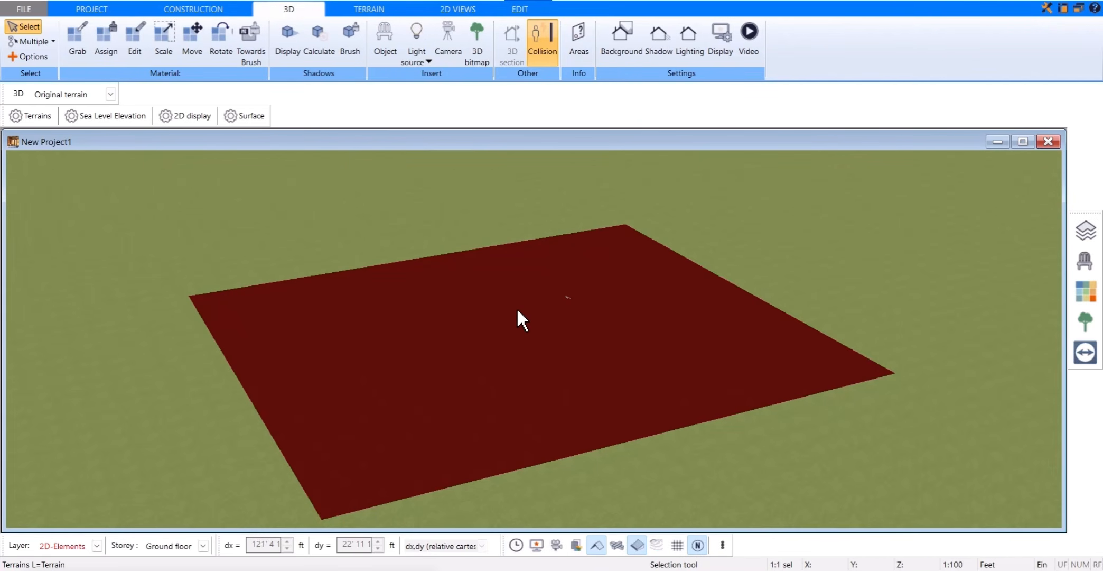
key("Escape")
left_click_drag(478, 274, 442, 269)
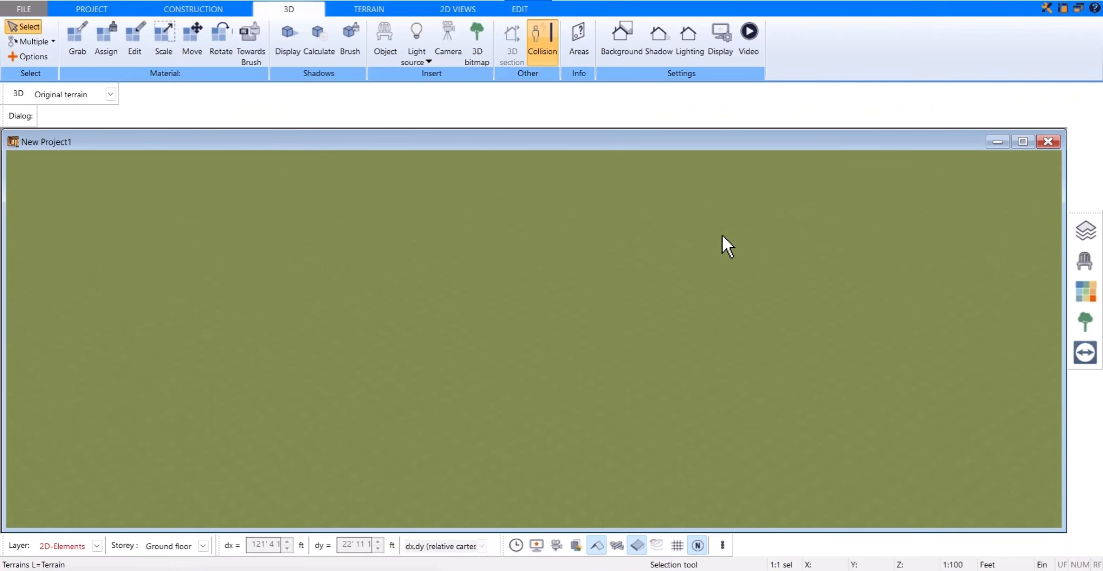
left_click(242, 9)
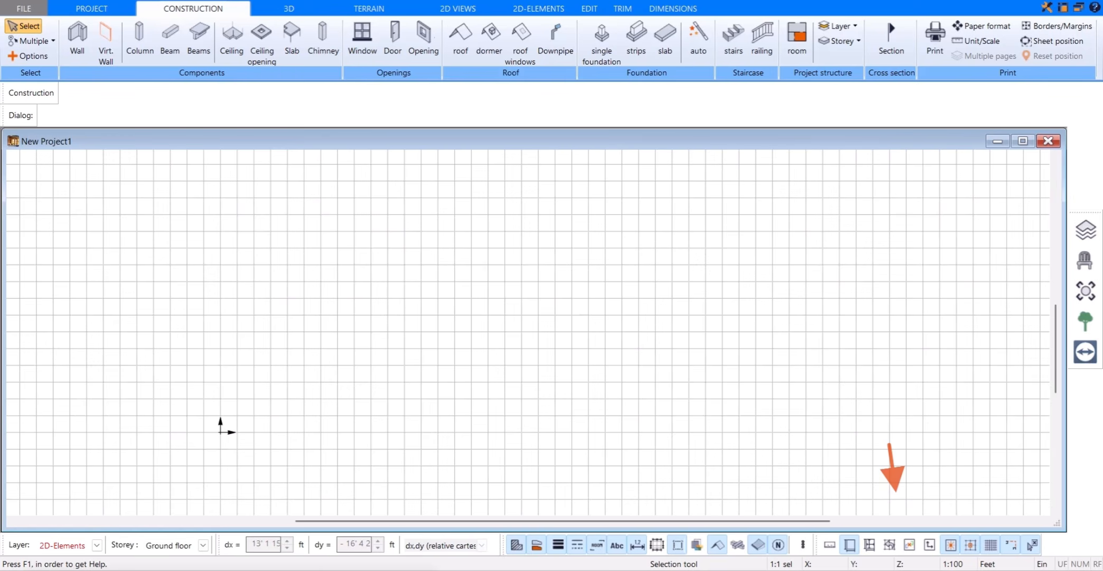
Step: Toggle the grid display off and back on, and re-enable snapping to the grid
left_click(993, 545)
left_click(994, 546)
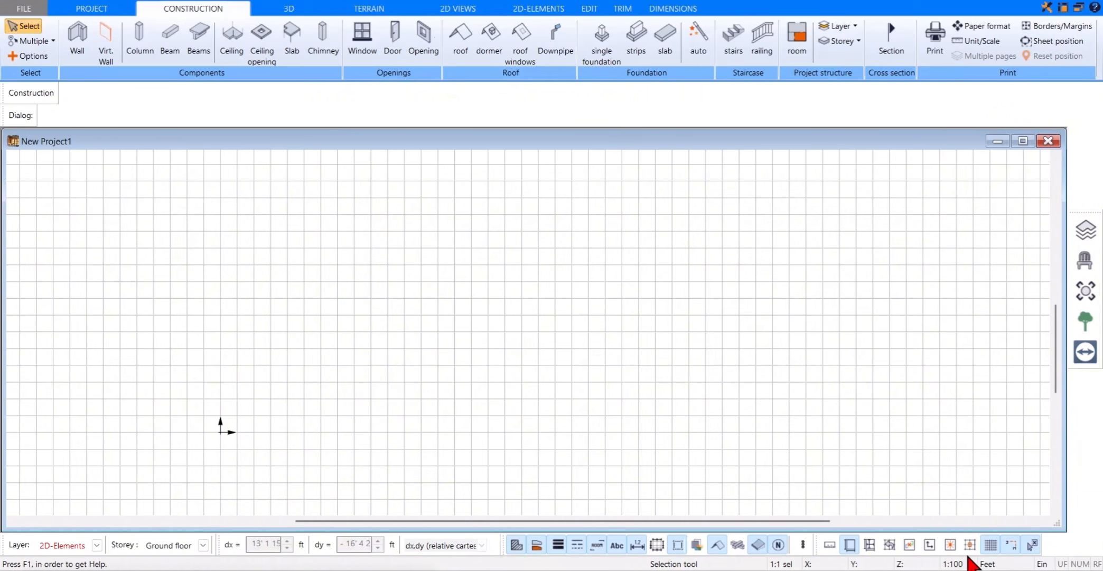
left_click(970, 546)
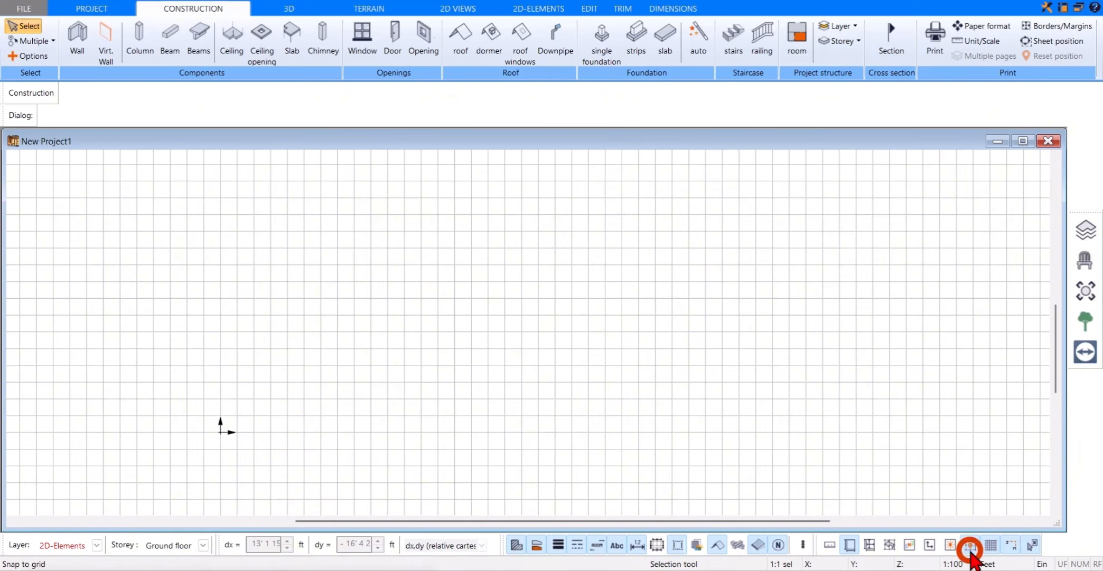
left_click(955, 549)
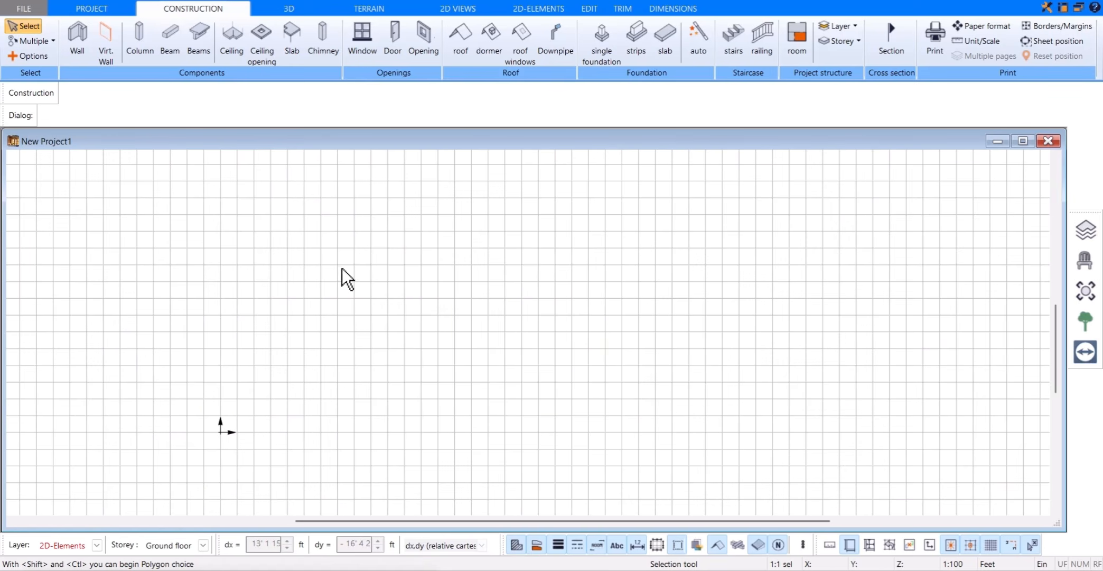
Step: Draw a horizontal wall six grid squares long, above and to the right of the origin, and leave the Wall tool
left_click(76, 59)
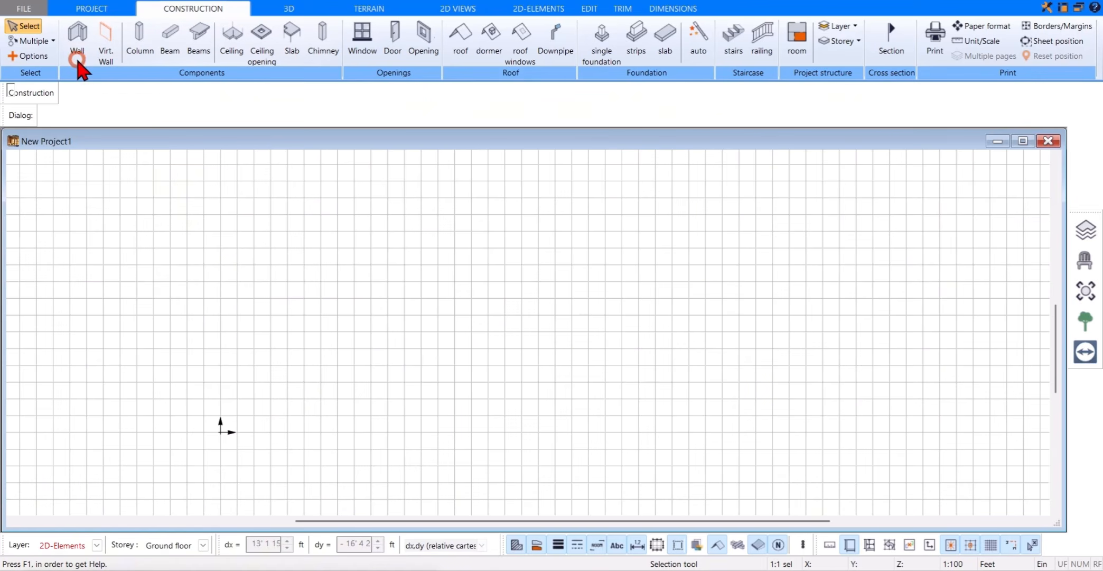
left_click(354, 278)
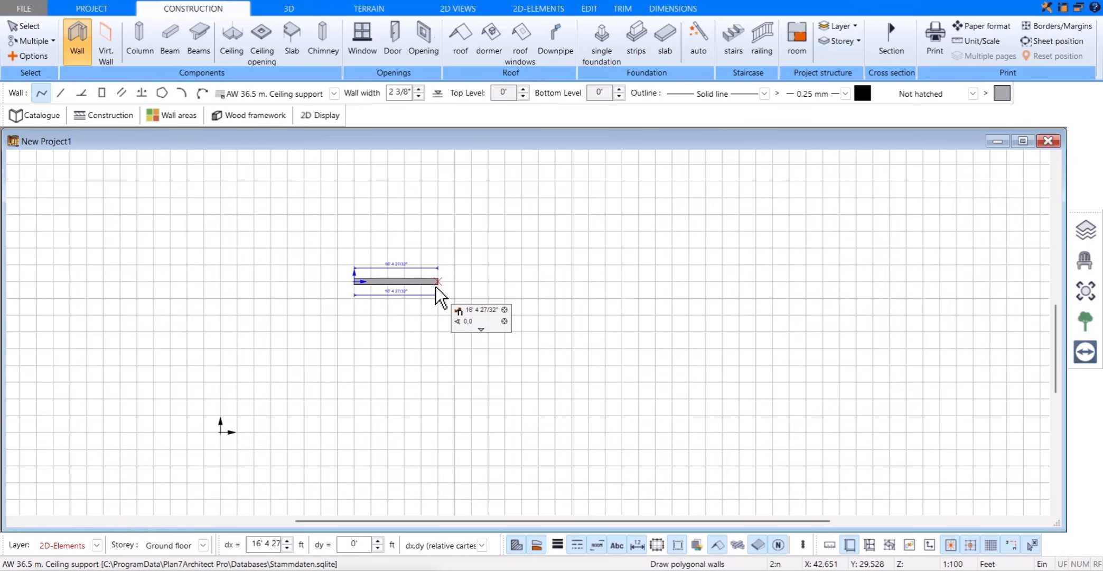
left_click(456, 278)
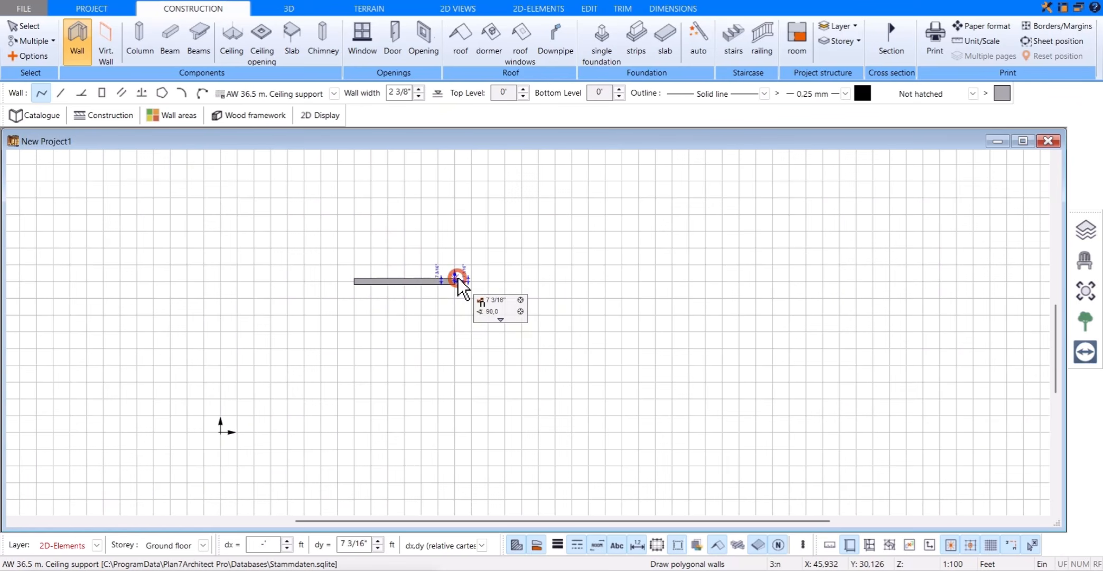
key("Escape")
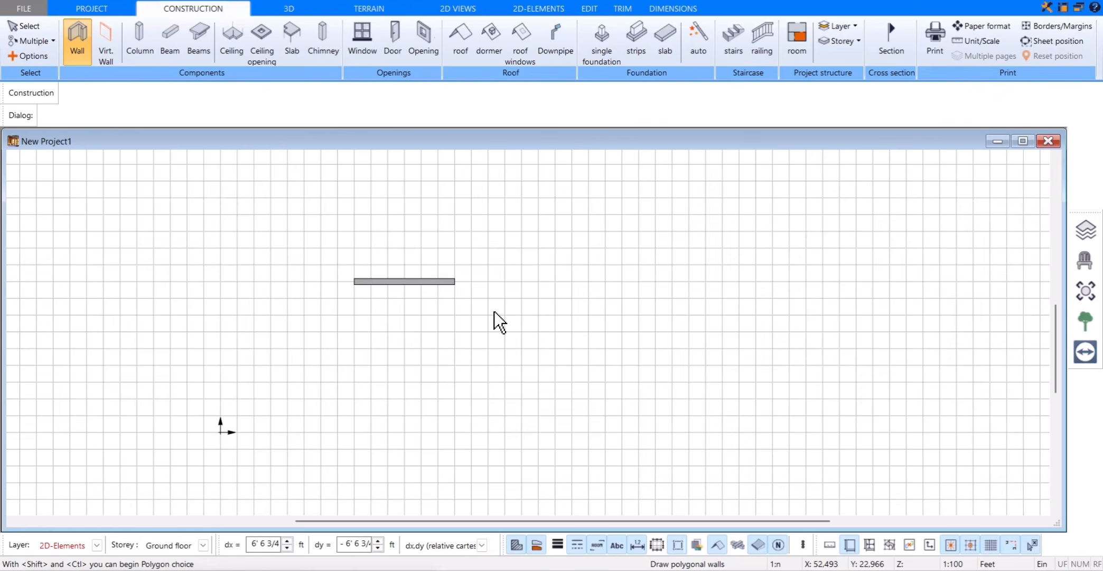
key("Escape")
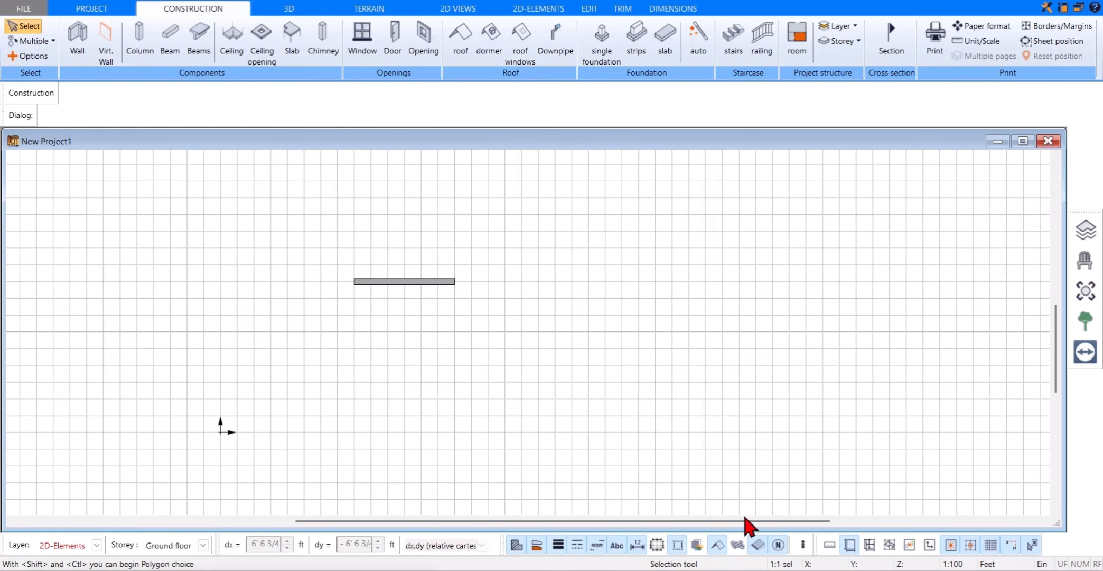
Step: Toggle the outer dimensions display off and back on, and look at the Mapped 2D view options in the advanced view functions
left_click(655, 543)
left_click(660, 553)
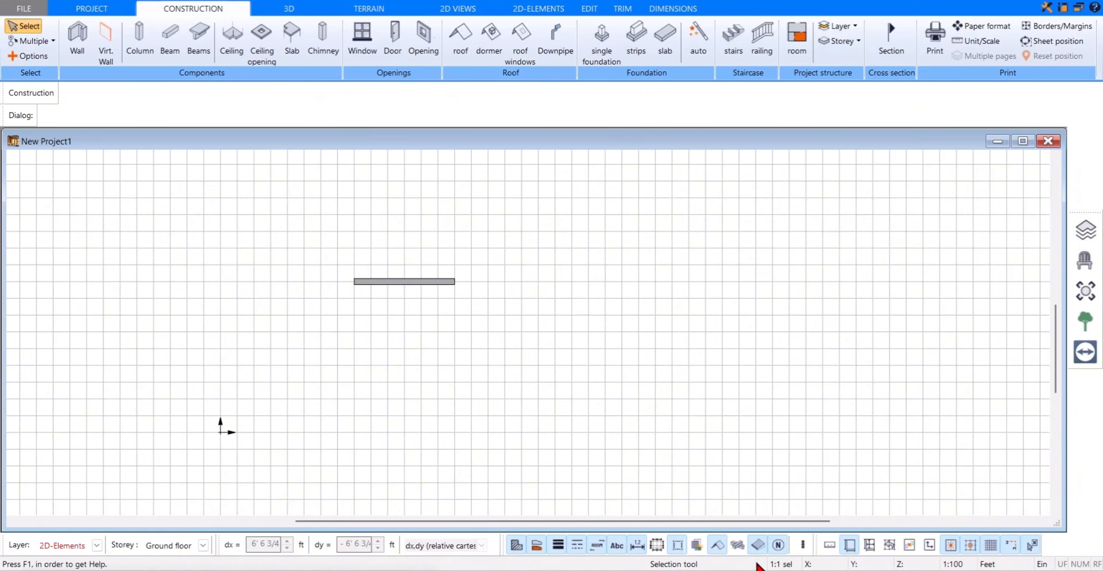
left_click(799, 553)
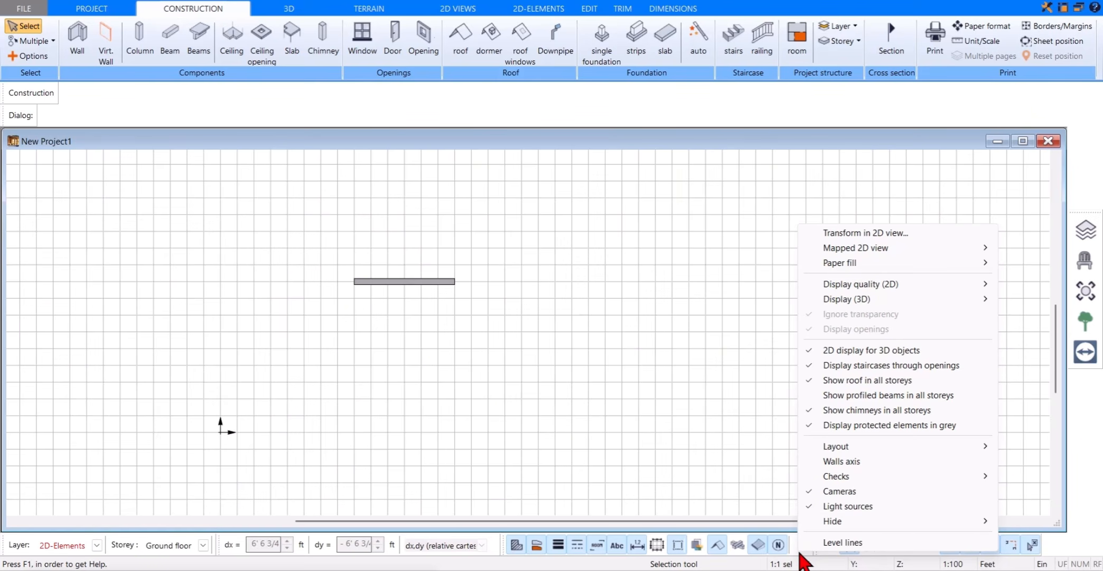
mouse_move(844, 253)
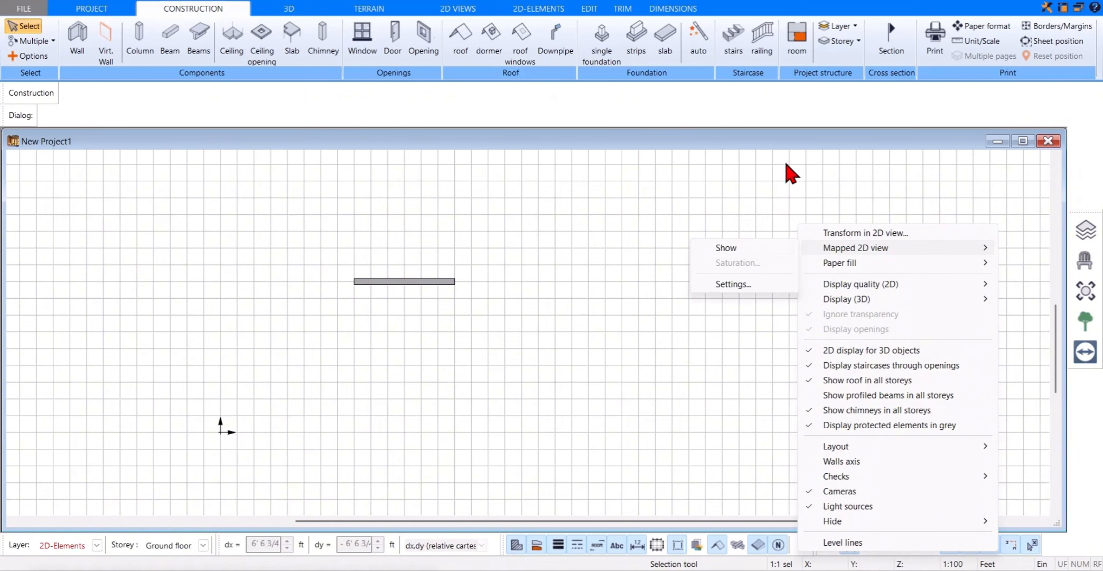
left_click(728, 318)
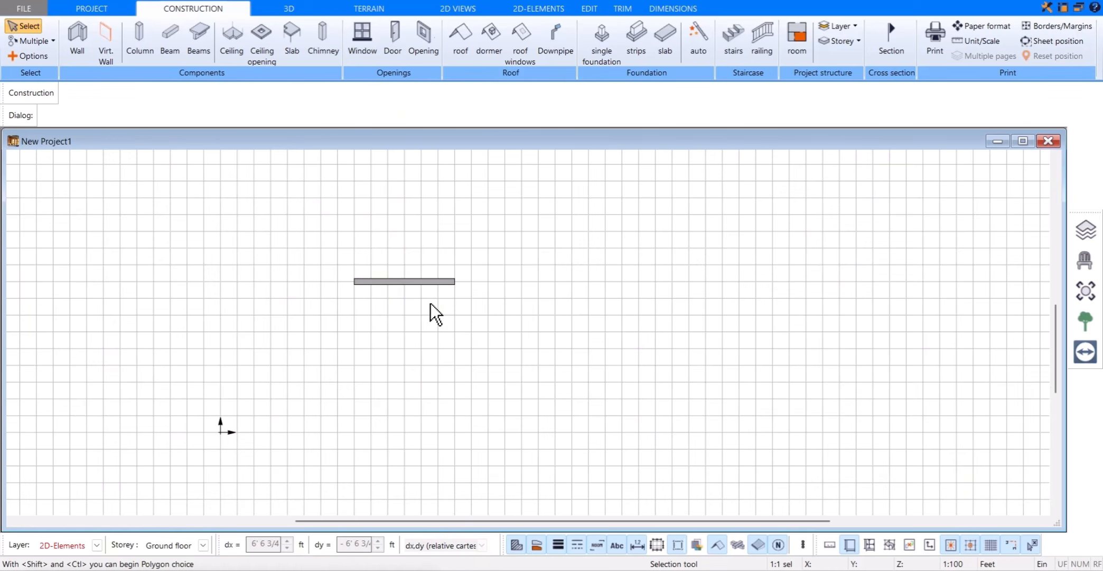
Step: Open the Storeys and Layers manager, expand the Storey manager and set the visible storeys to All
scroll(444, 314, "up", 1)
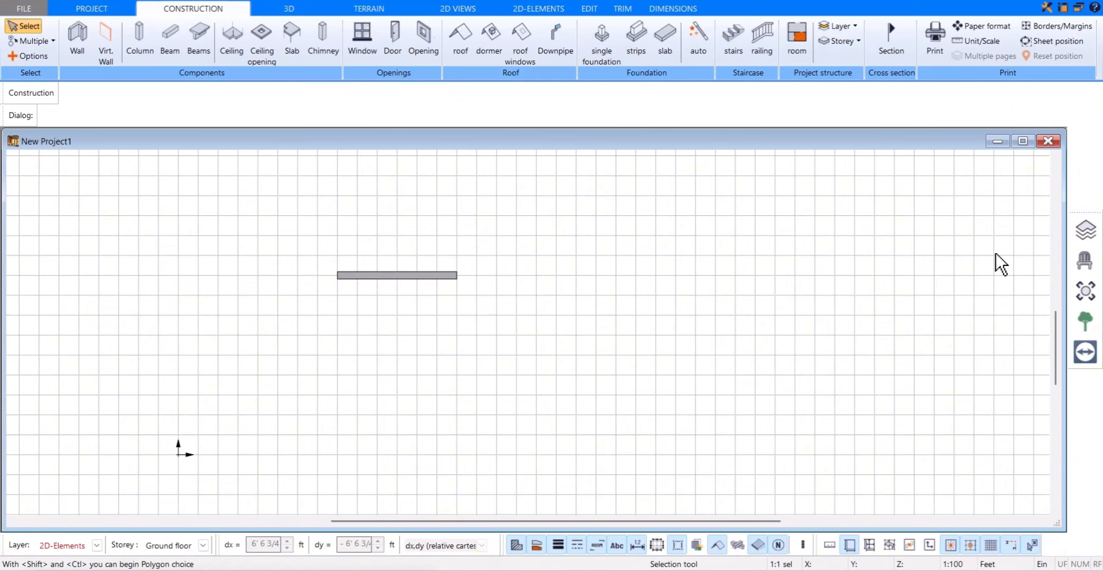
left_click(1075, 241)
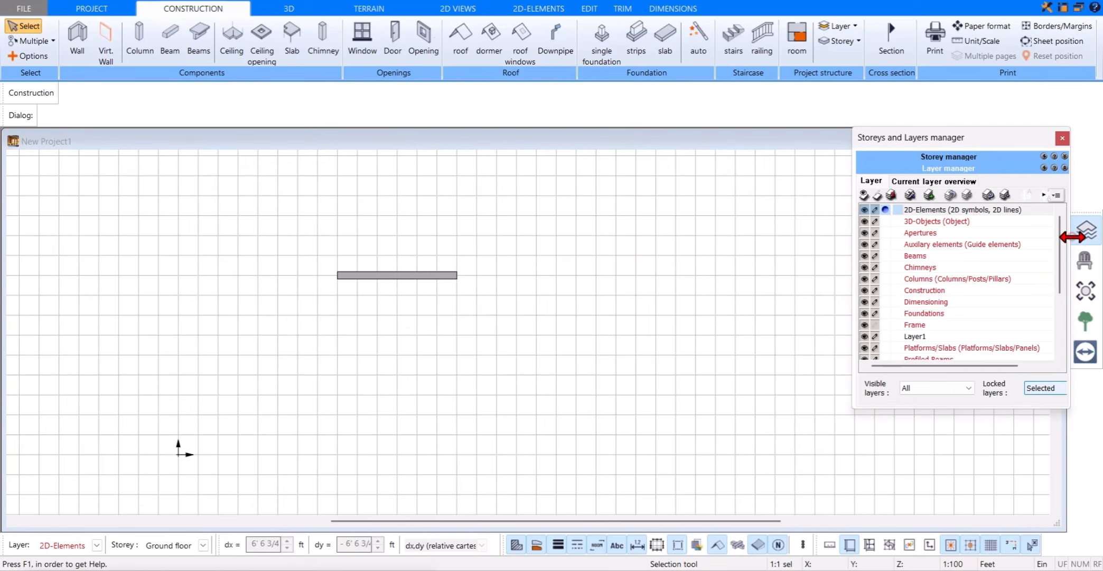
left_click(979, 155)
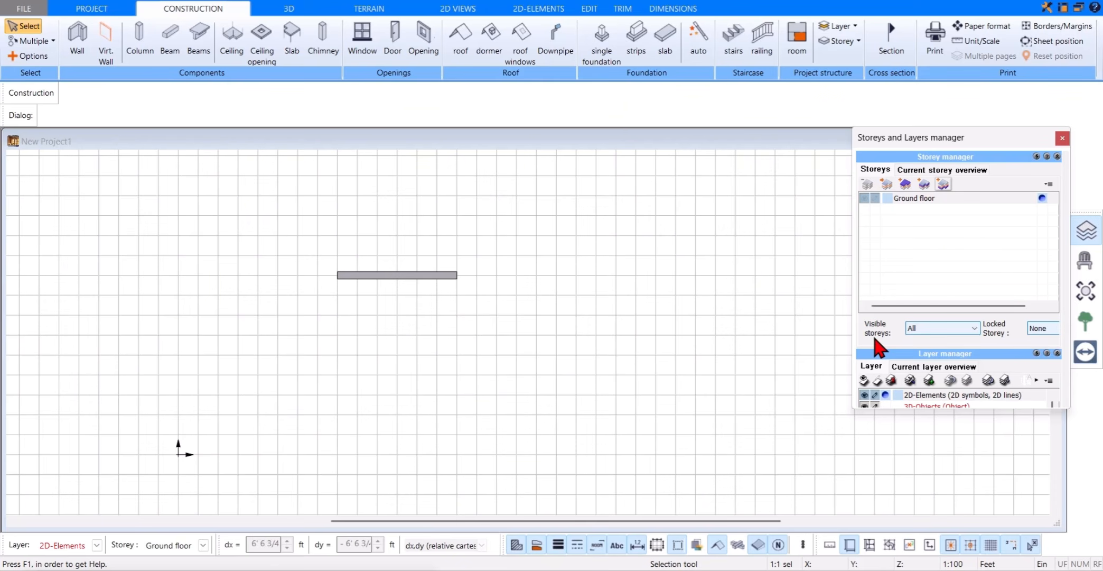
left_click(925, 329)
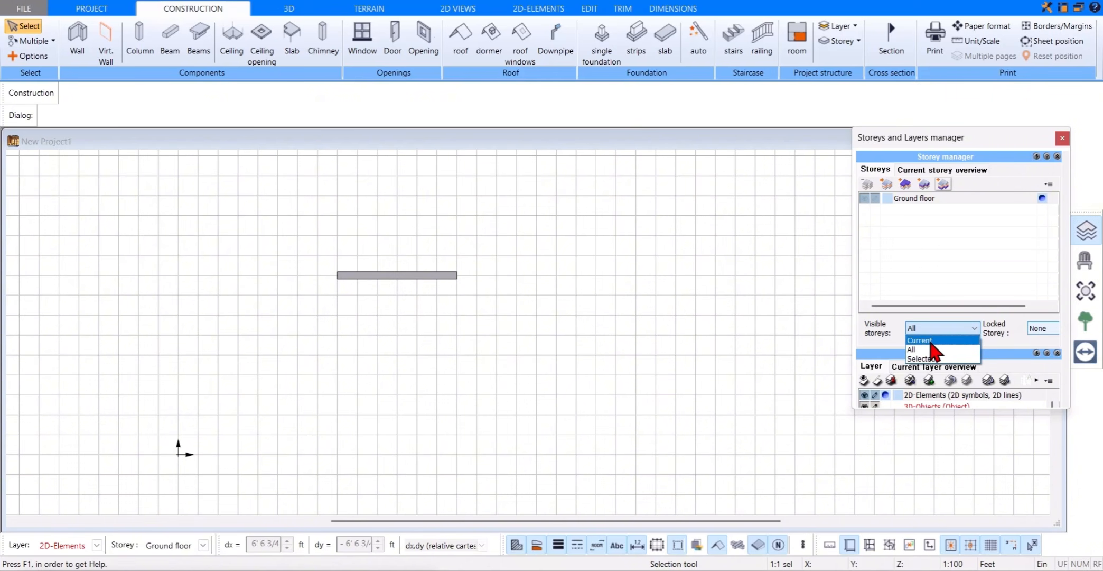
left_click(961, 349)
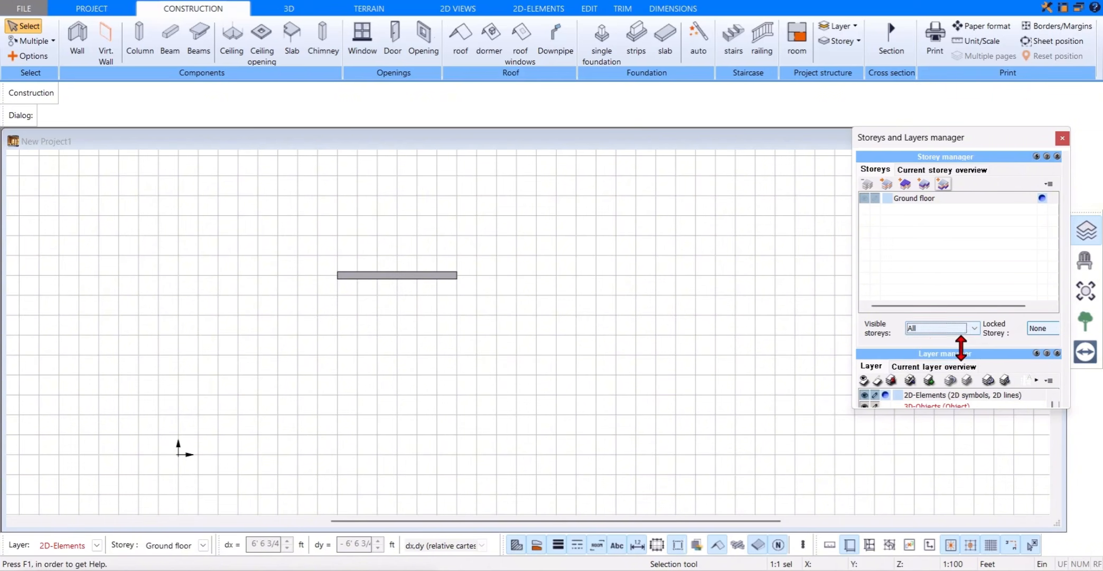
Step: Set the visible storeys to Selected and toggle the ground floor's visibility off and on
left_click(928, 329)
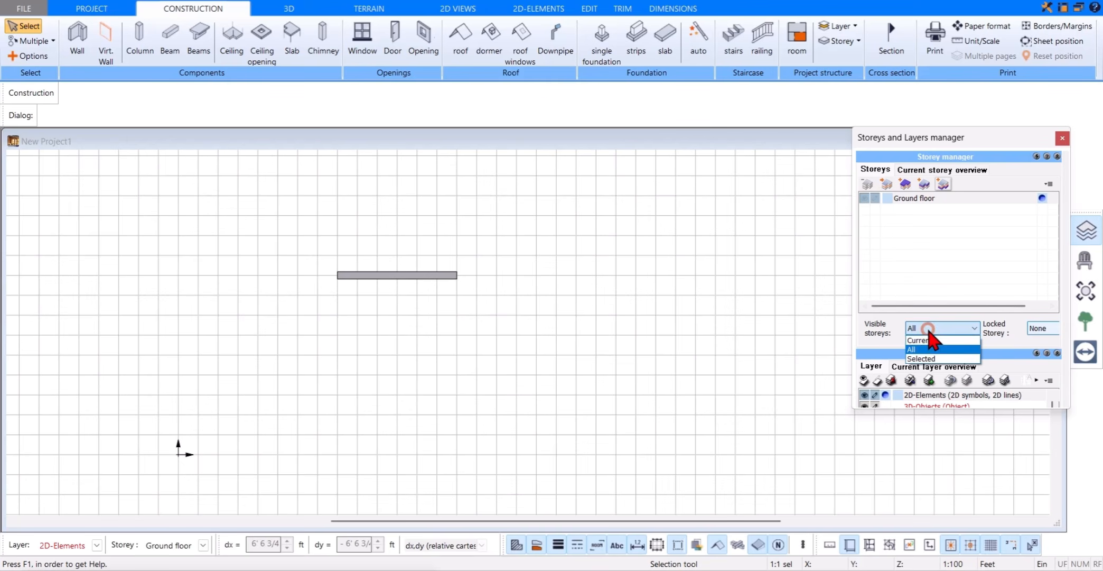
left_click(928, 359)
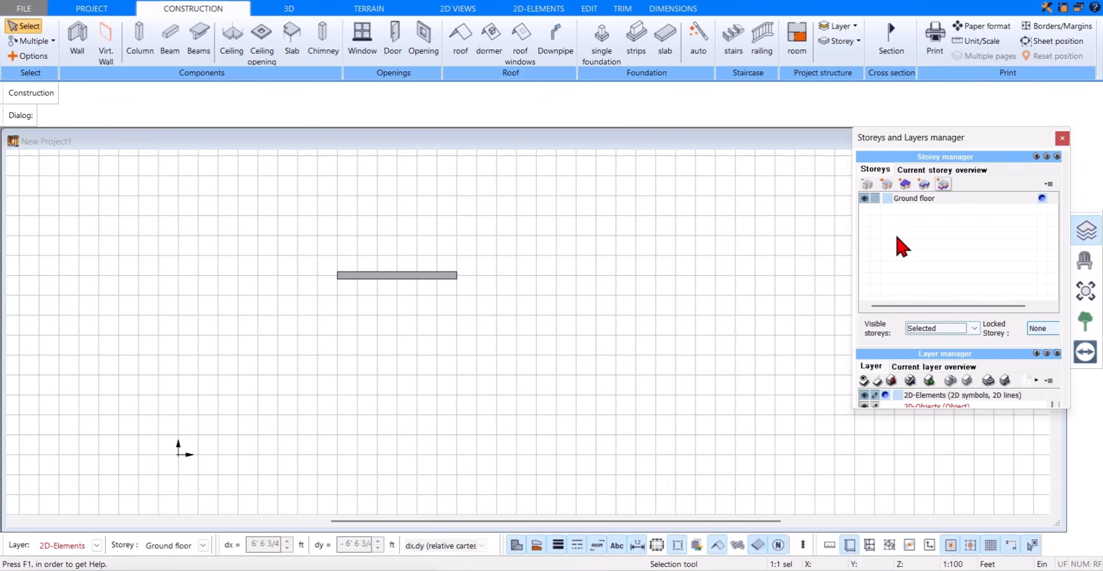
left_click(865, 201)
left_click(867, 201)
Step: Set the visible storeys to Current with Ground floor as the active storey, and collapse the Storey manager
left_click(974, 328)
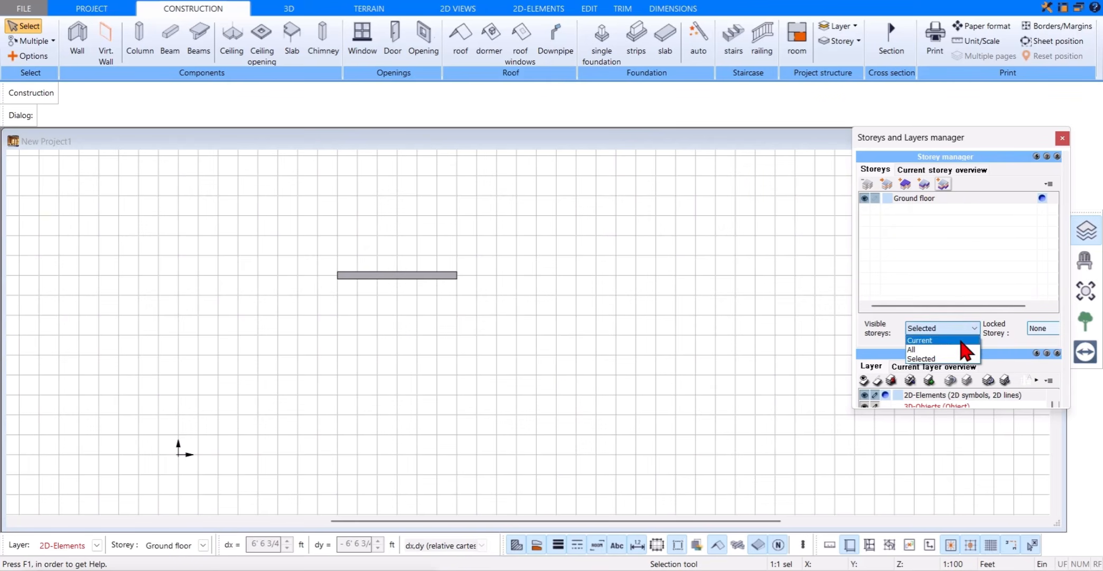
left_click(959, 340)
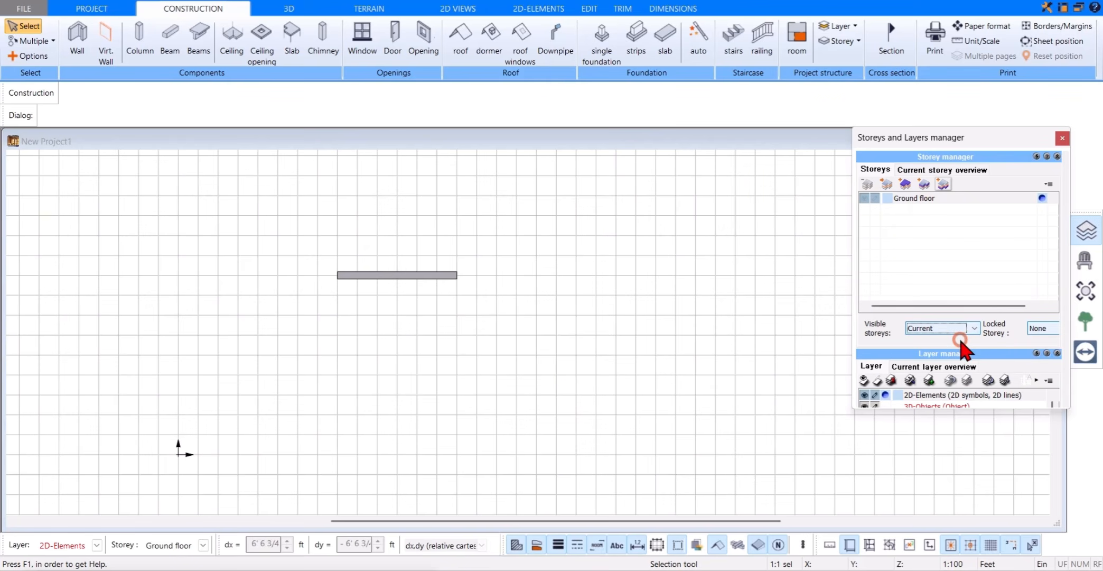
left_click(1044, 200)
left_click(975, 156)
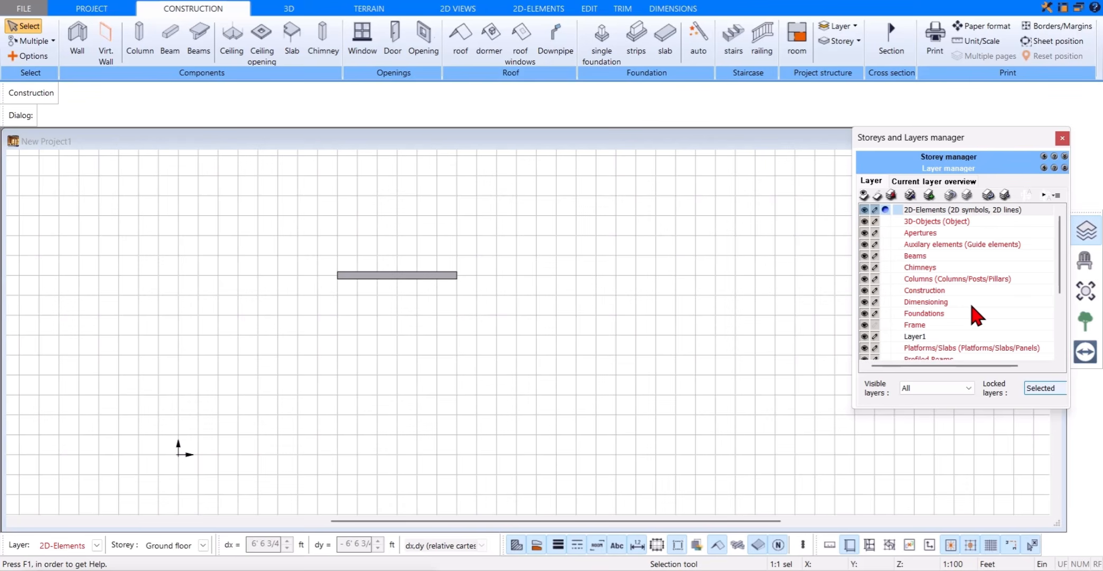
Step: Set the visible layers to Selected and toggle the visibility of the Dimensioning and Foundations layers
left_click(962, 387)
left_click(949, 419)
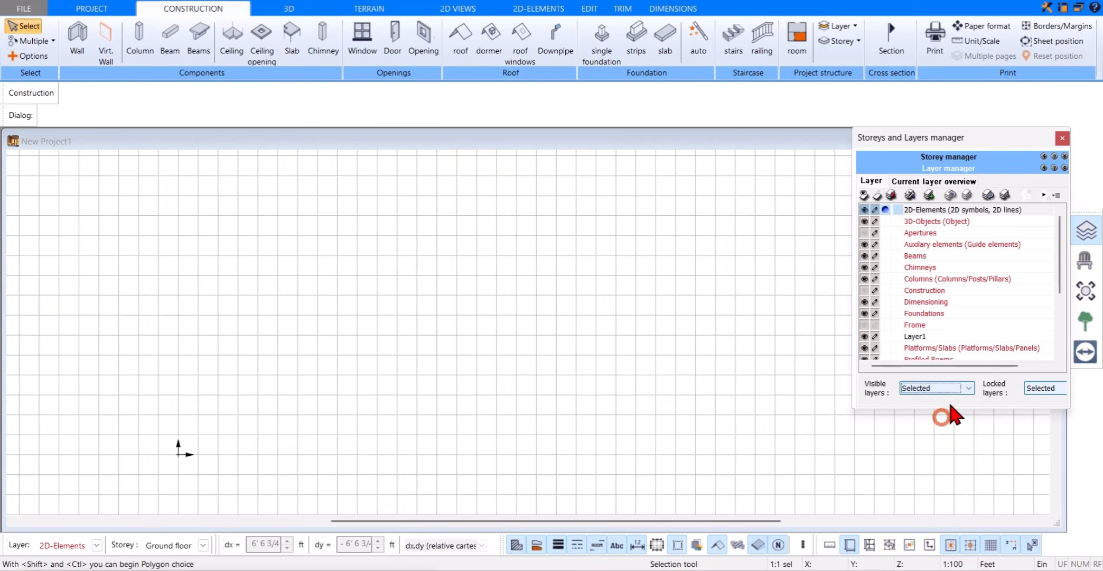
left_click(864, 304)
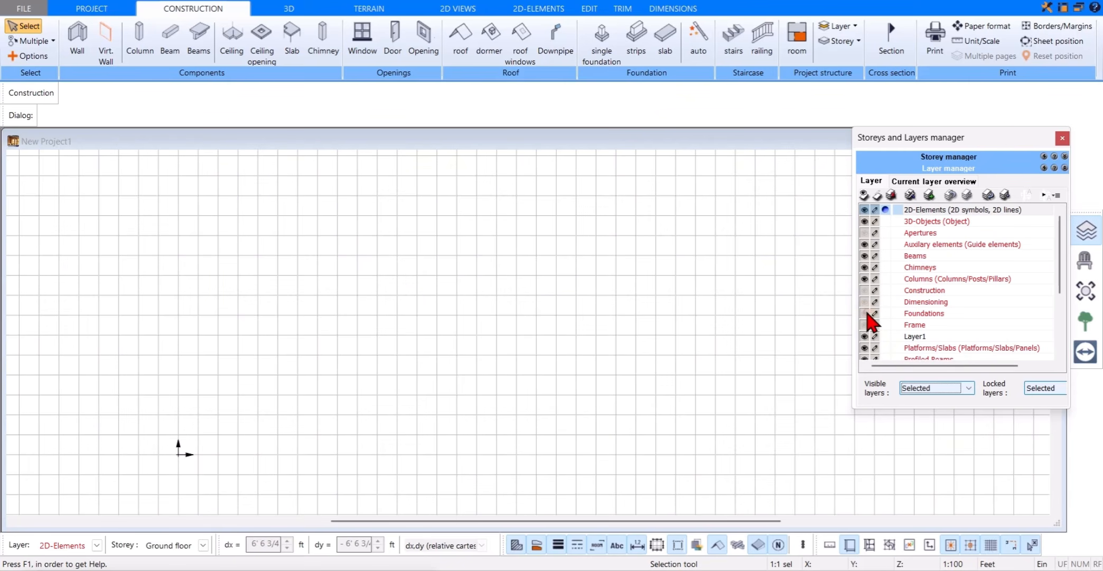
left_click(865, 307)
left_click(864, 303)
Step: Set the visible layers to Current, and make first 3D-Objects and finally Layer1 the current layer
left_click(938, 387)
left_click(938, 400)
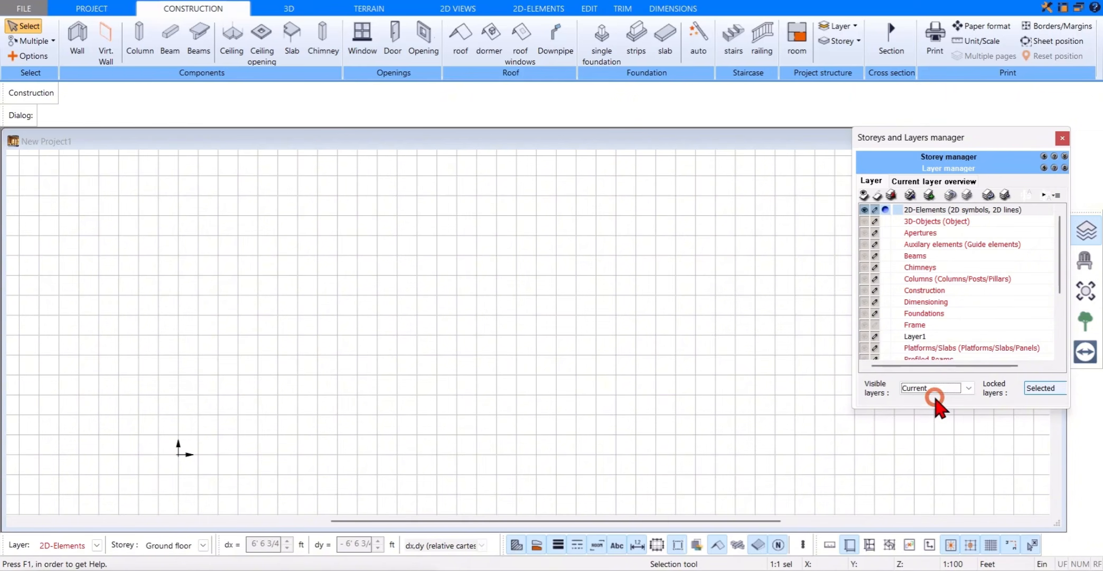
left_click(885, 221)
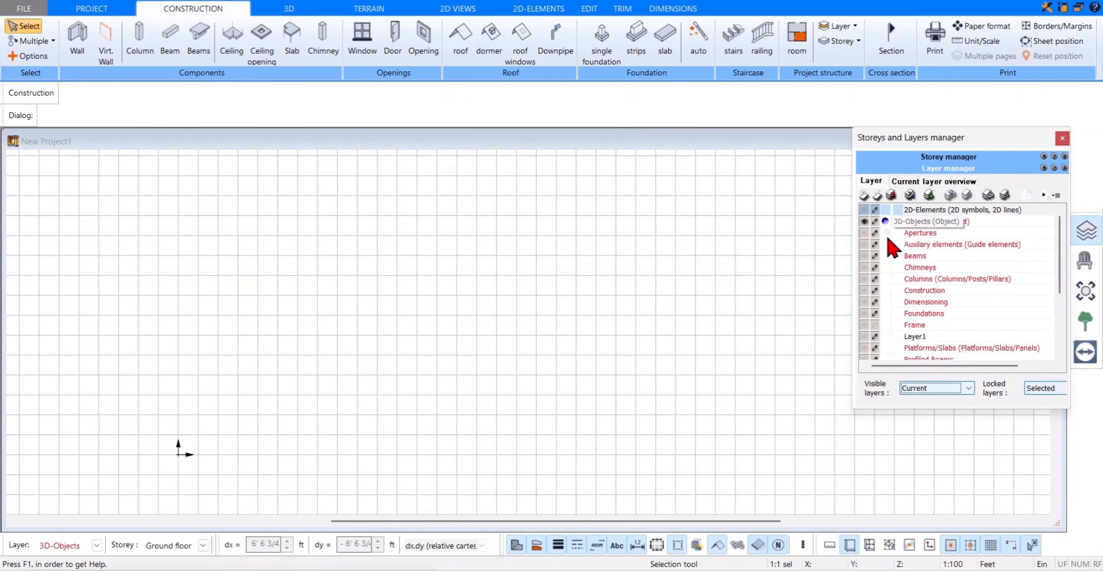
left_click(886, 337)
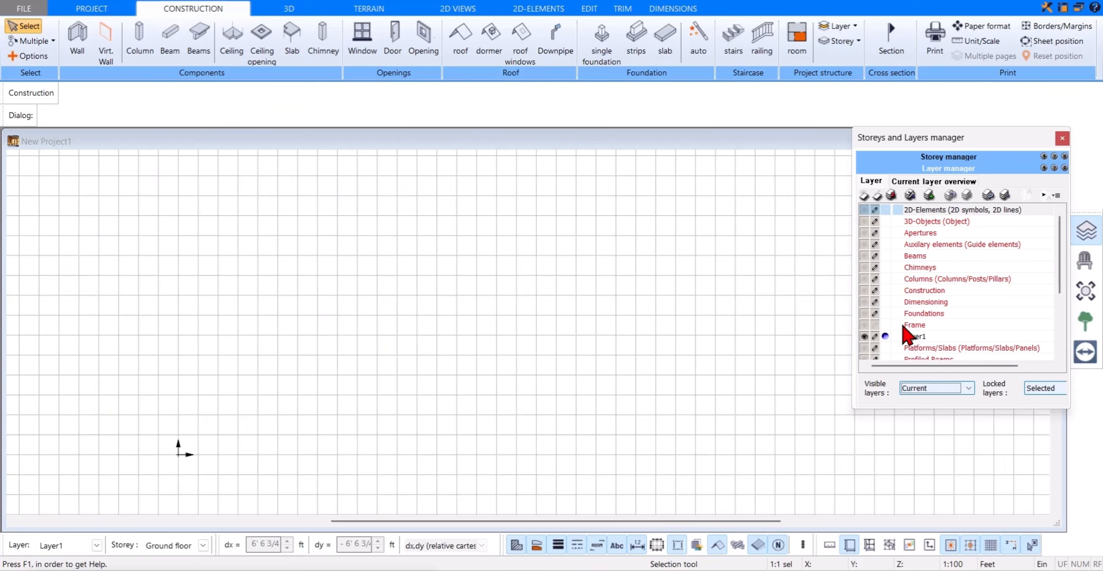
Step: Set the visible layers to All and close the Storeys and Layers manager
left_click(932, 389)
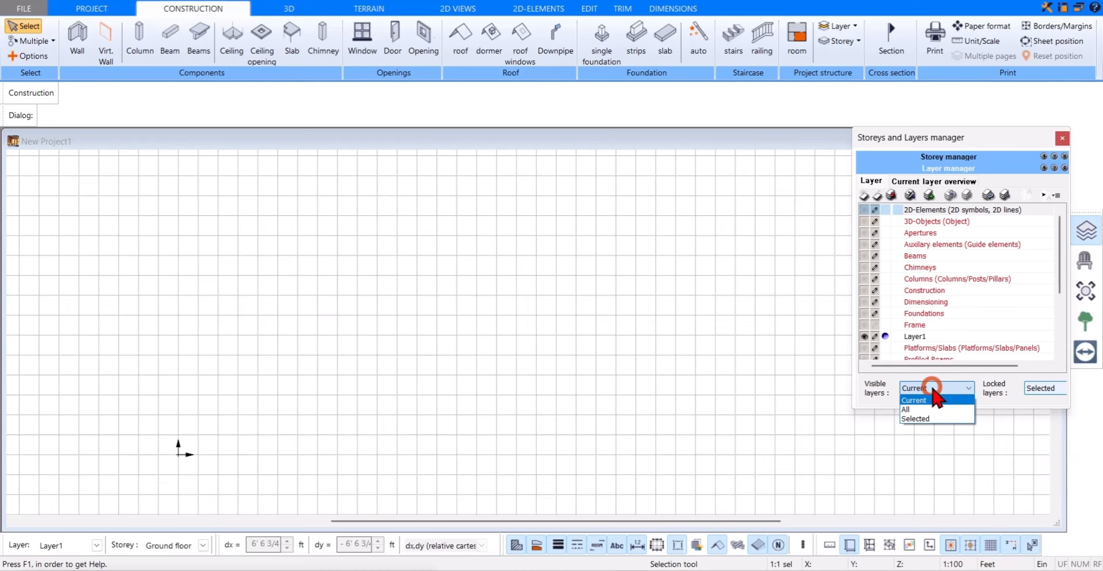
left_click(930, 407)
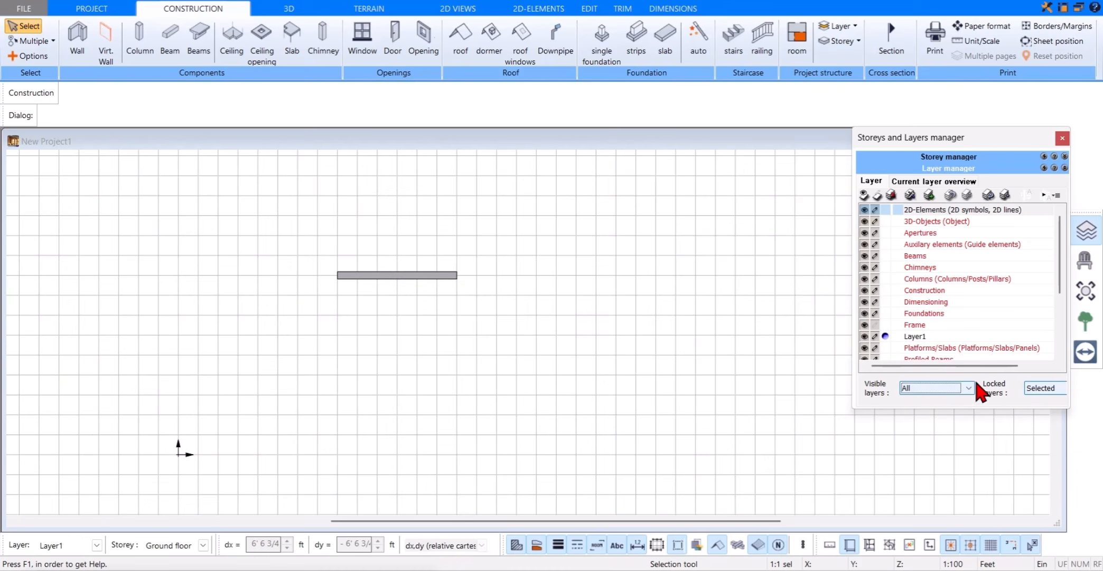
left_click(1091, 237)
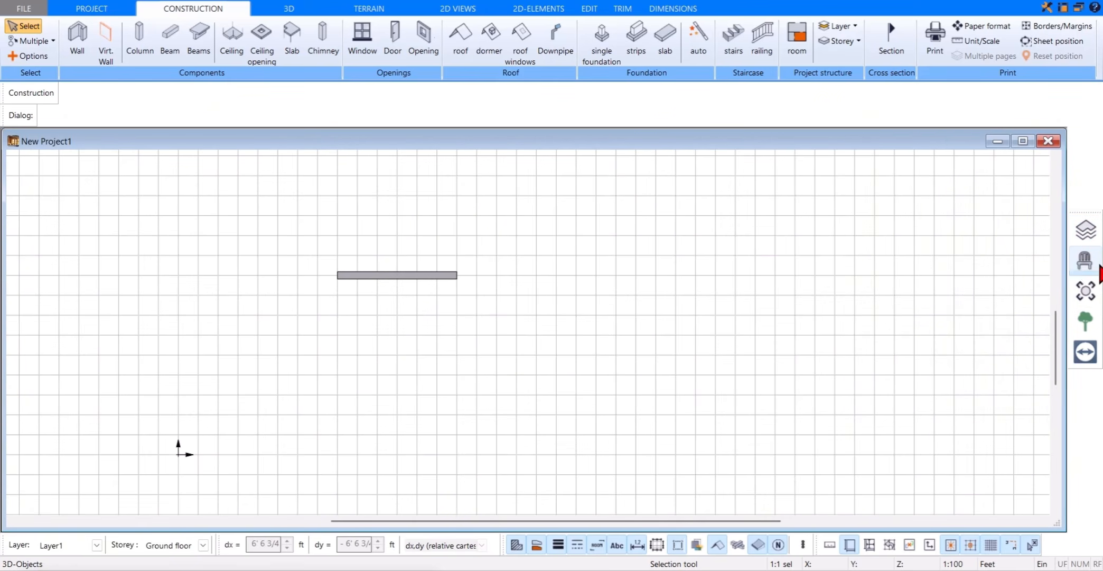
Step: Place one Bretz upholstered object from the Bedroom Miscellaneous folder of the object catalogue in the plan, to the right of the wall
left_click(1099, 270)
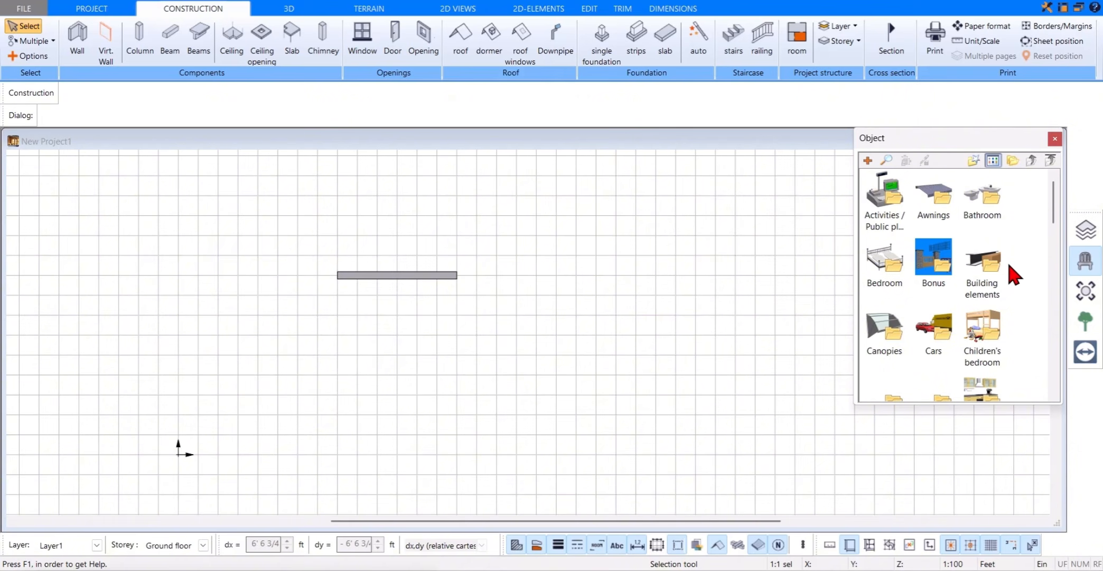
scroll(1010, 275, "down", 10)
scroll(988, 330, "up", 10)
double_click(886, 261)
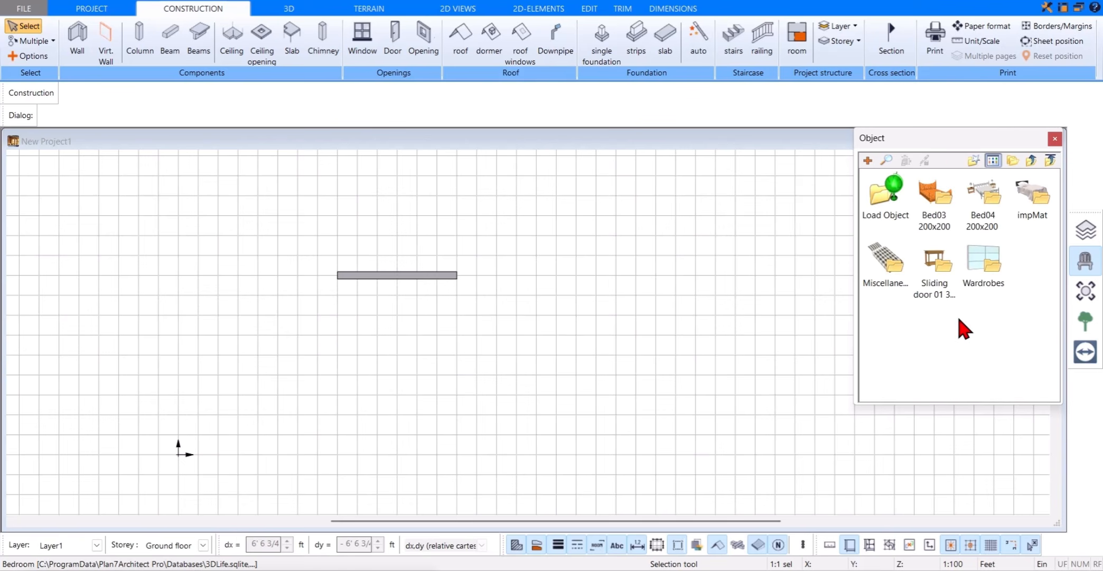
double_click(885, 259)
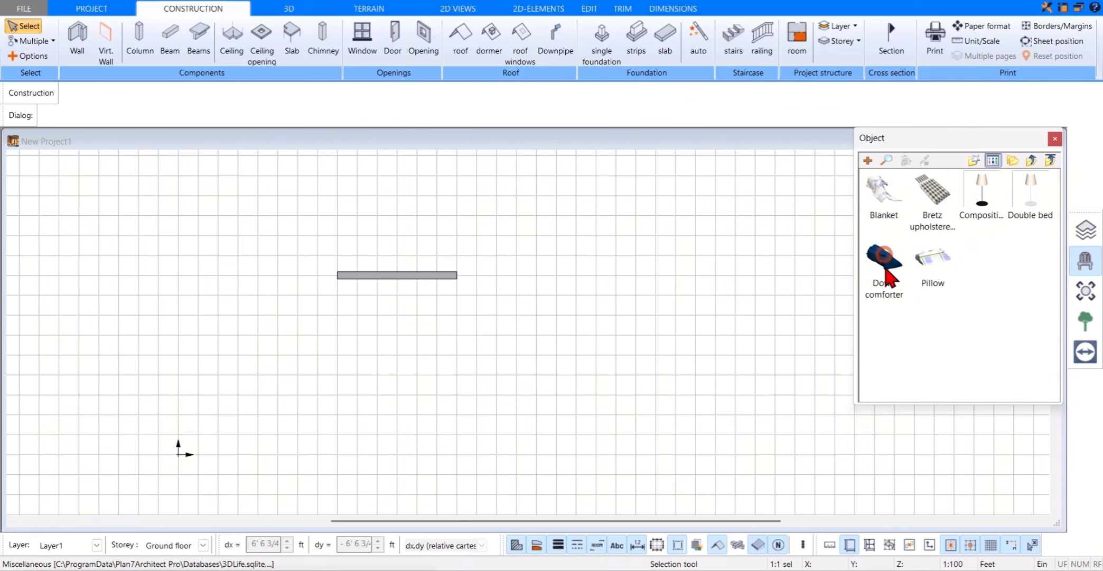
left_click(930, 197)
left_click_drag(928, 192, 616, 314)
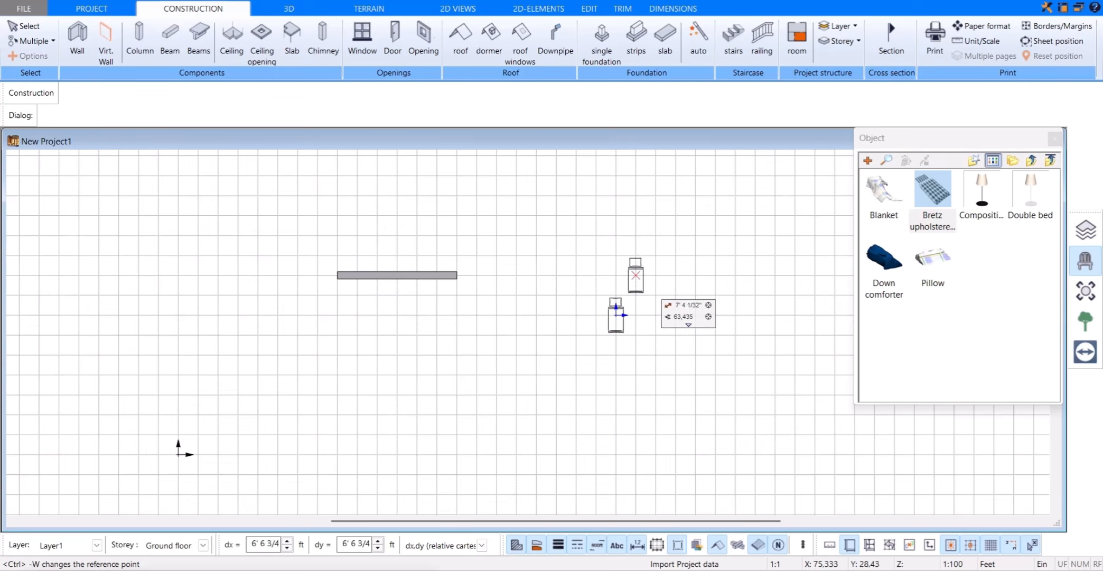
key("Escape")
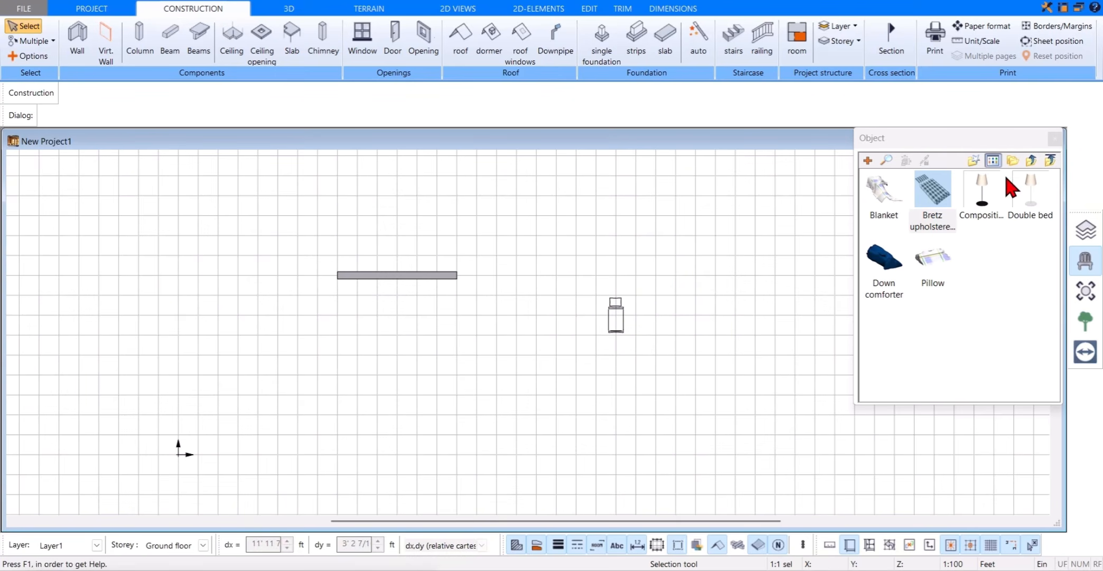
Step: Return to the object catalogue's top level and examine the Electrical folder in the Symbols catalogue
left_click(1031, 161)
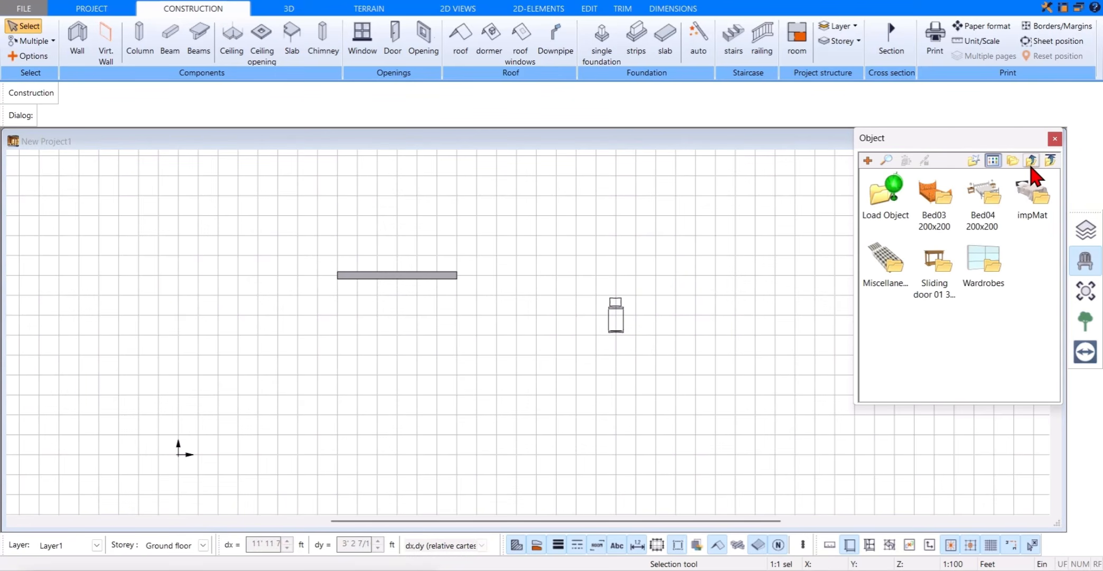
left_click(1031, 162)
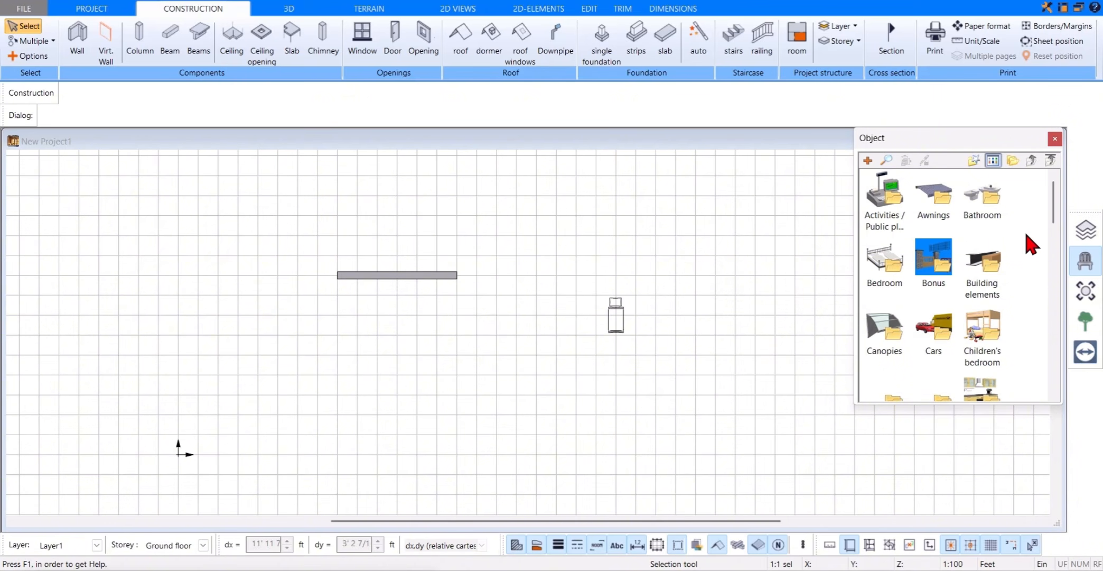
left_click(1076, 300)
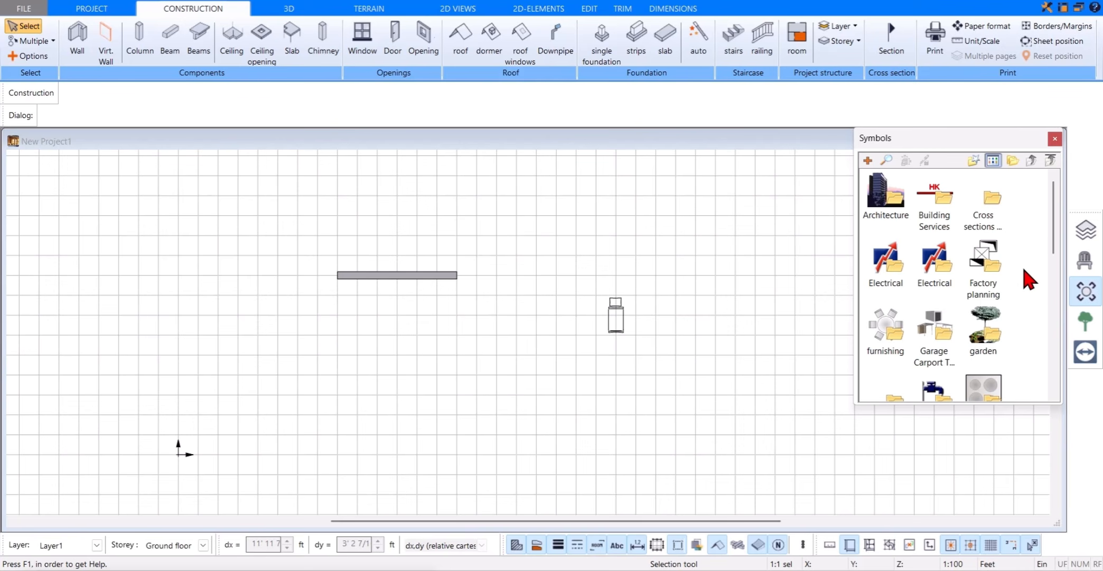
double_click(892, 266)
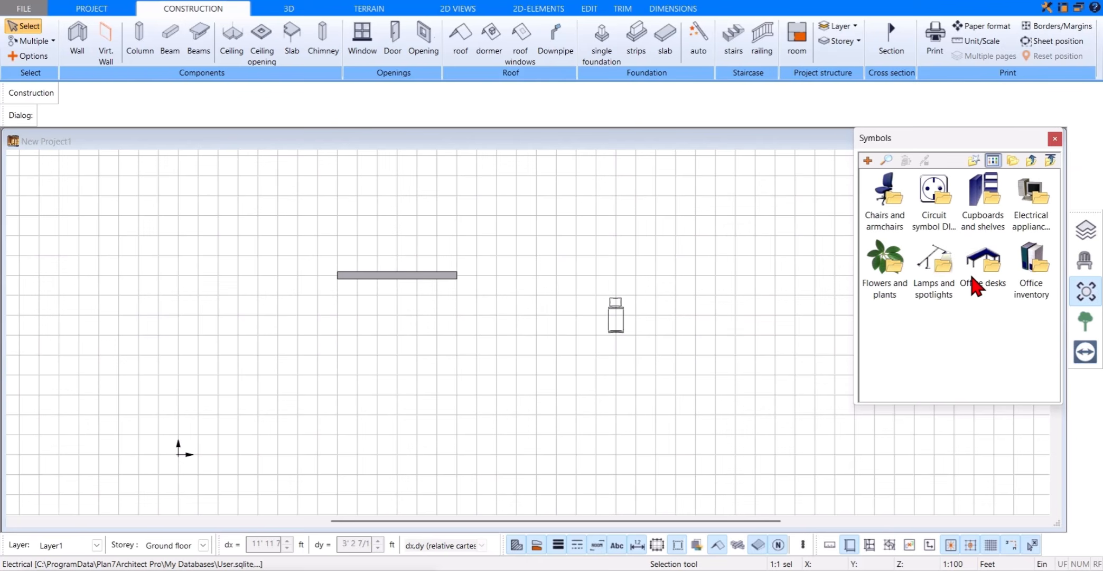
left_click(1030, 160)
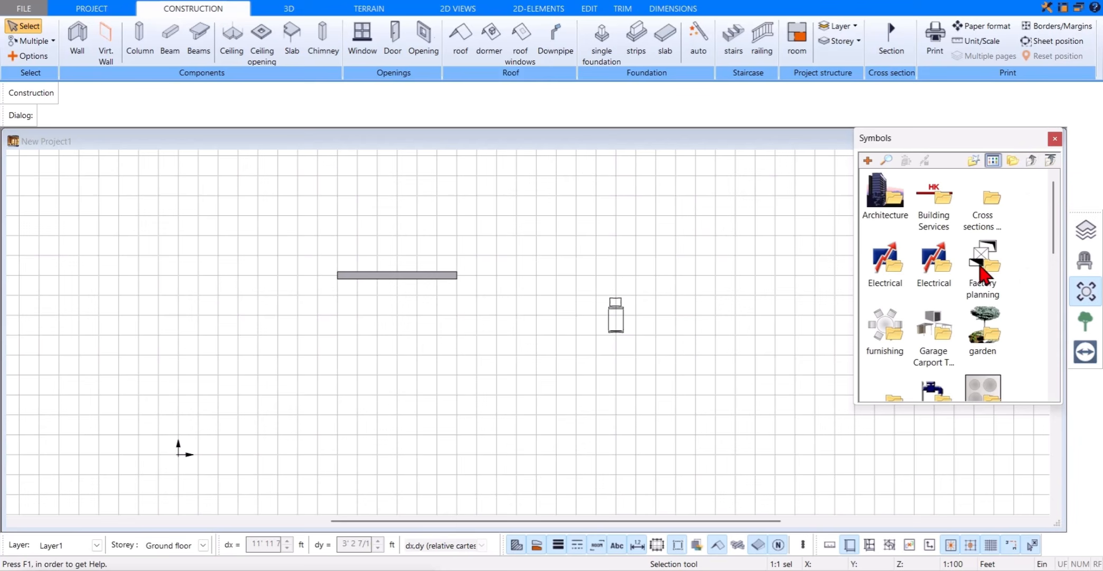
Step: Insert the 626/600 wide C2-o_2 symbol from Carports C2 Flat roof in the Garage Carport Terrace 3D folder below the wall
scroll(972, 286, "down", 2)
double_click(933, 227)
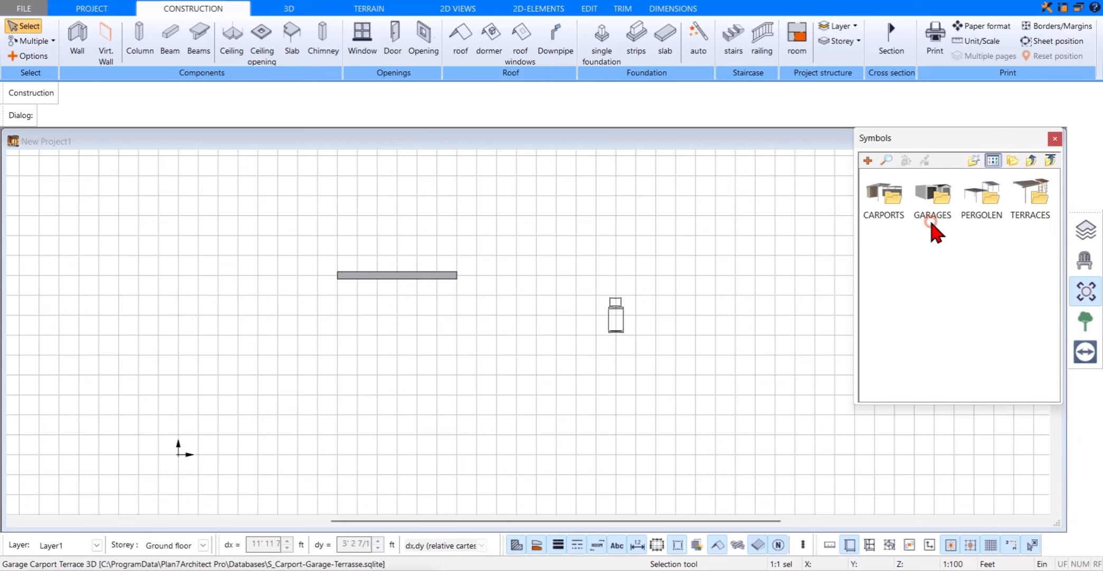
double_click(896, 200)
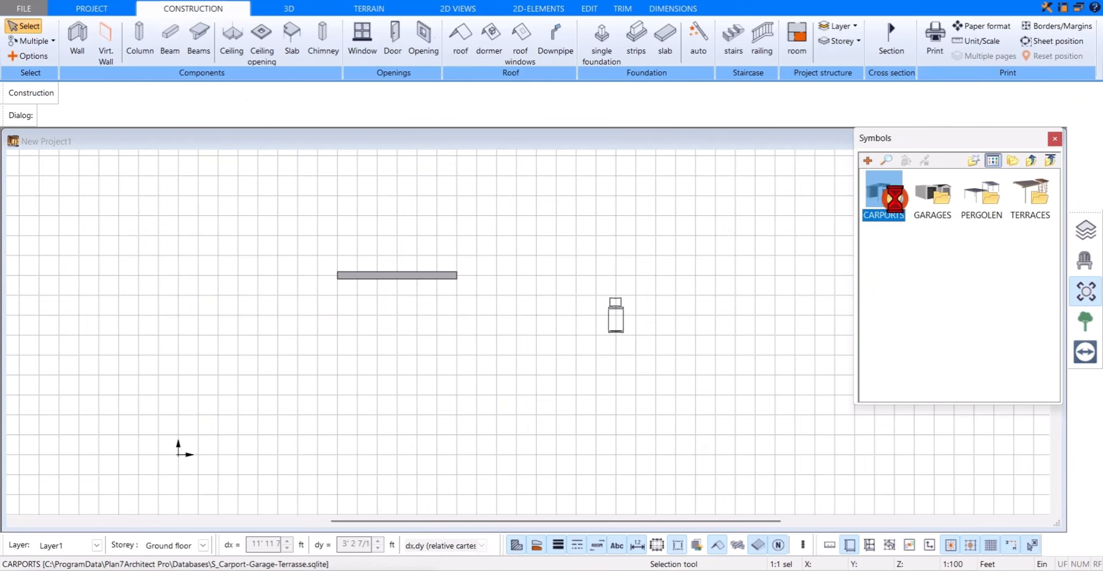
left_click(935, 204)
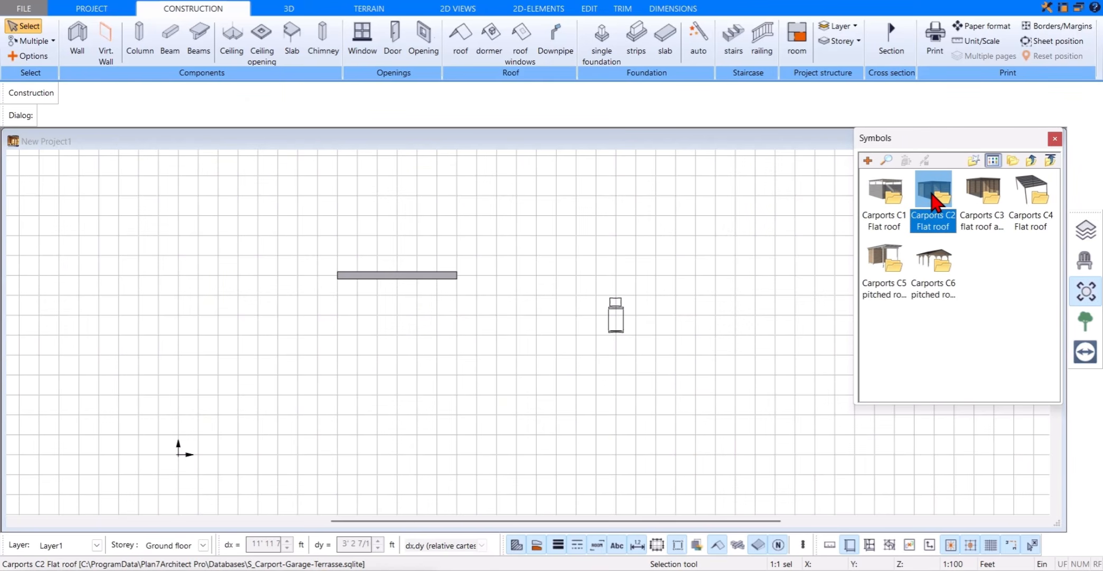
double_click(935, 203)
double_click(932, 257)
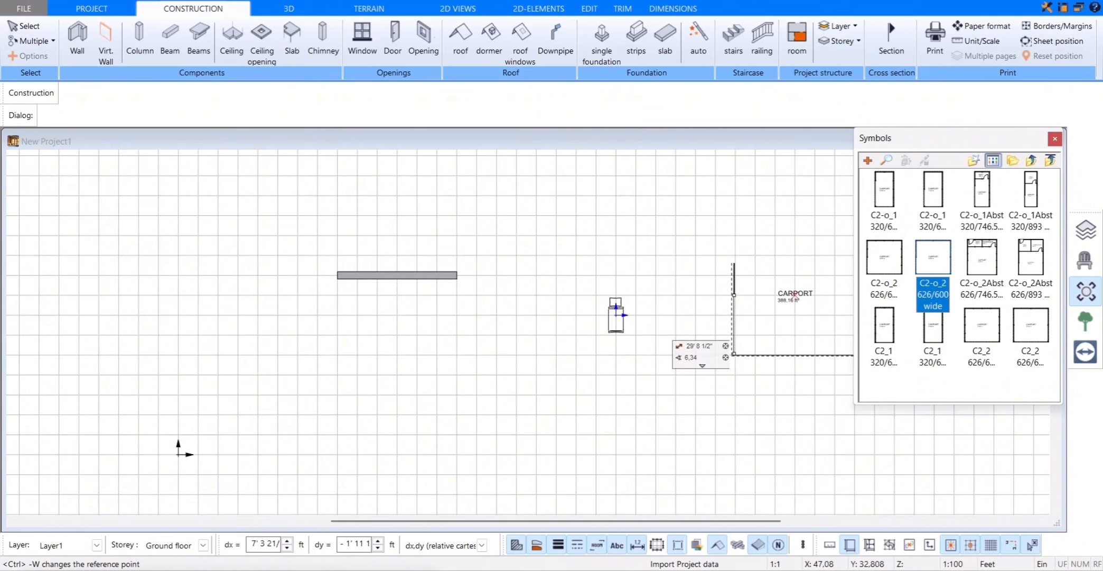
left_click(497, 394)
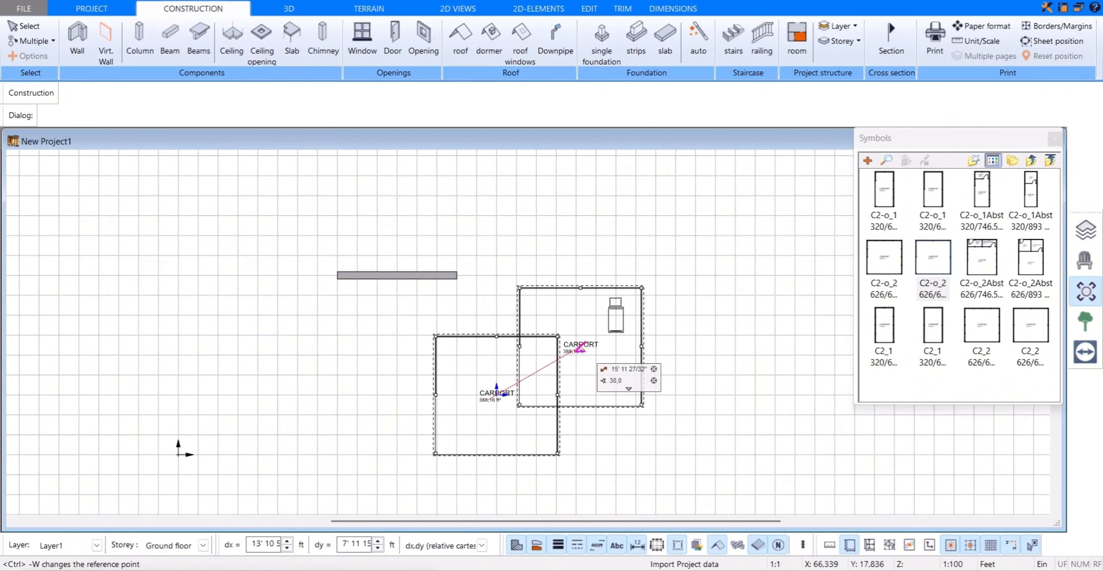
key("Escape")
Step: Assign the A16.jpg material from the PVC/Linoleum folder to the wall in the 3D view, and close the material catalogue
left_click(296, 10)
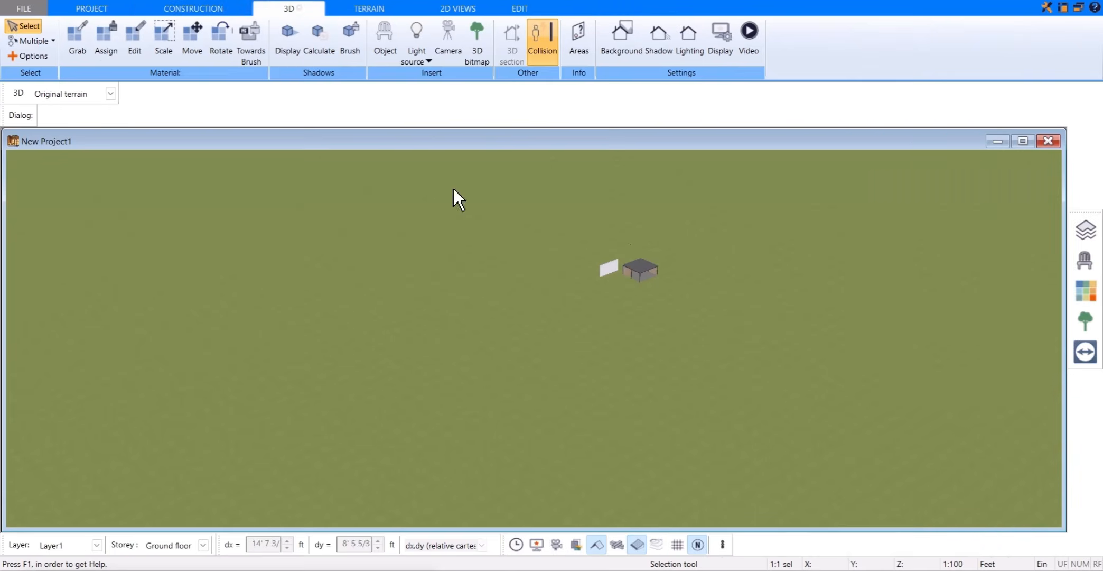
scroll(640, 266, "up", 3)
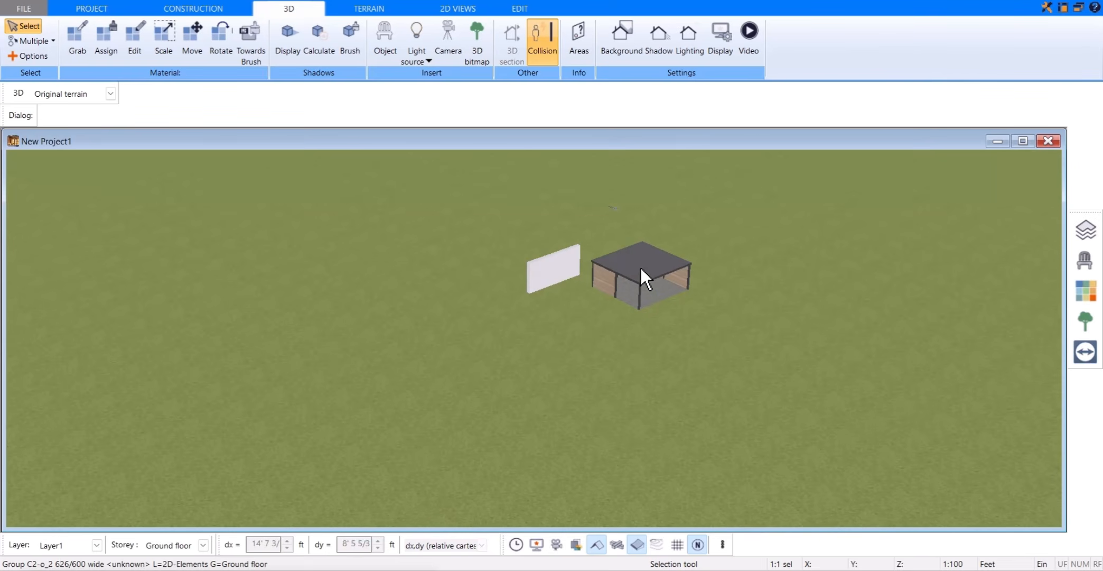
left_click(1081, 303)
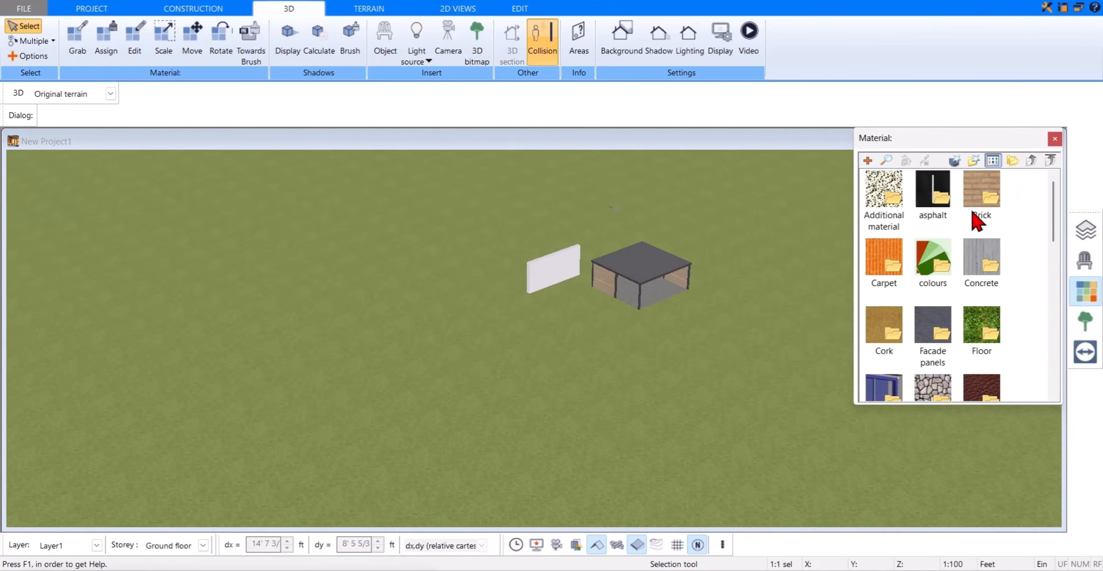
scroll(957, 360, "down", 5)
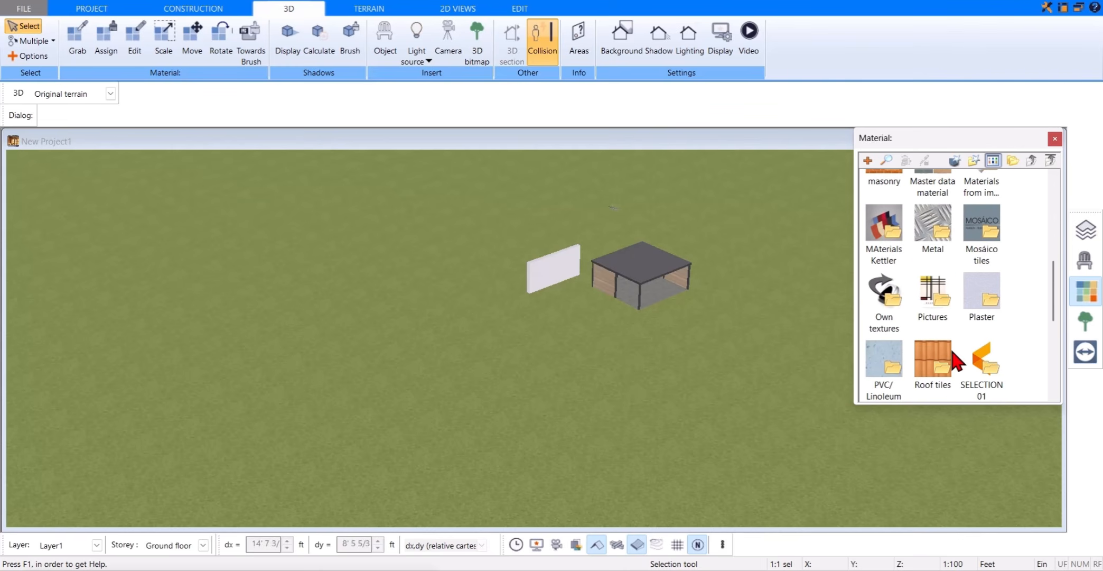
double_click(892, 365)
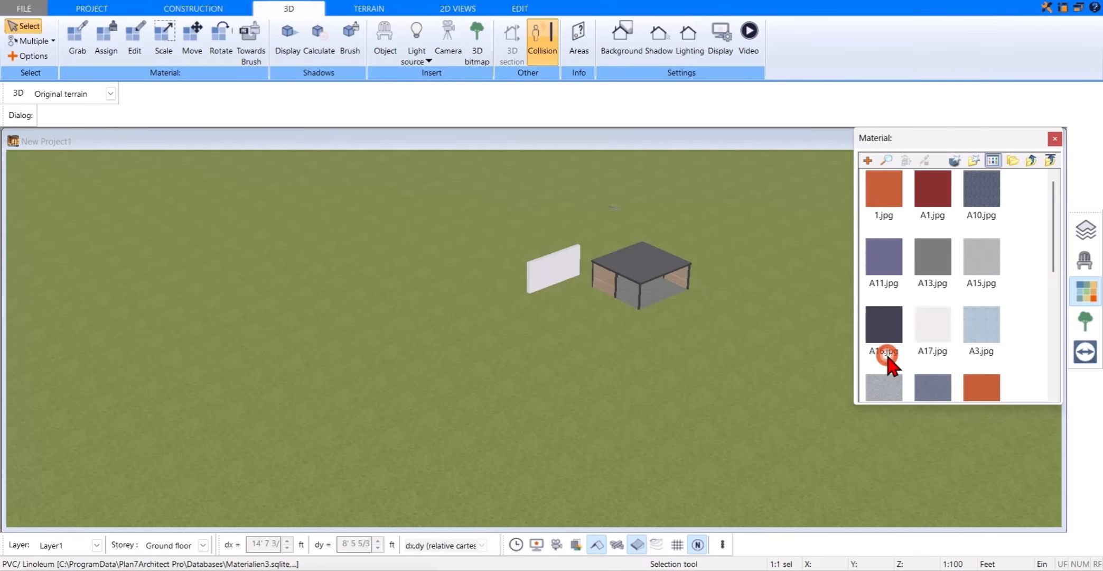
left_click(893, 332)
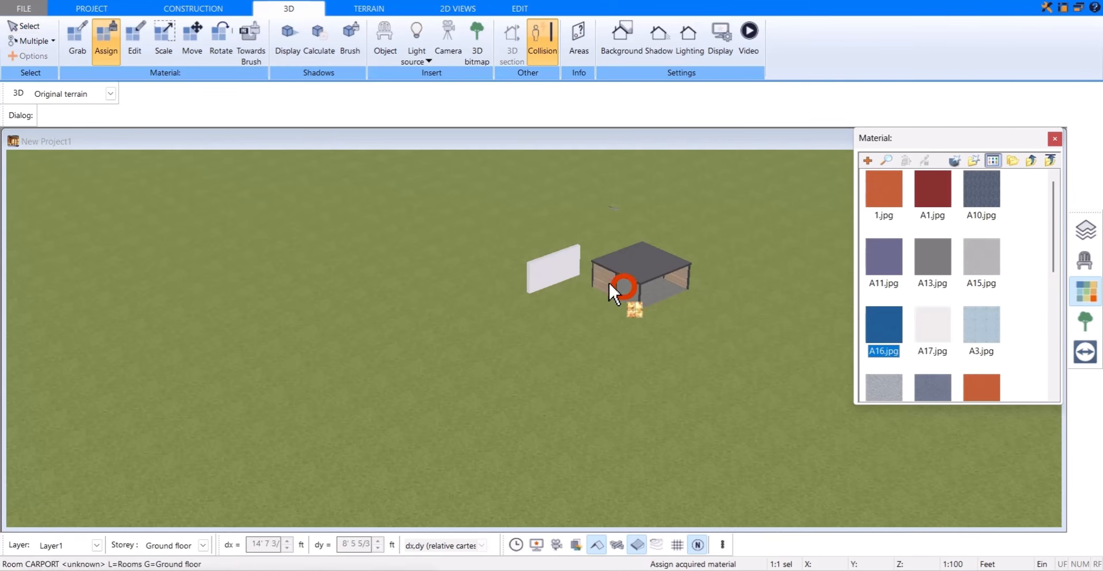
left_click(555, 264)
scroll(556, 260, "up", 4)
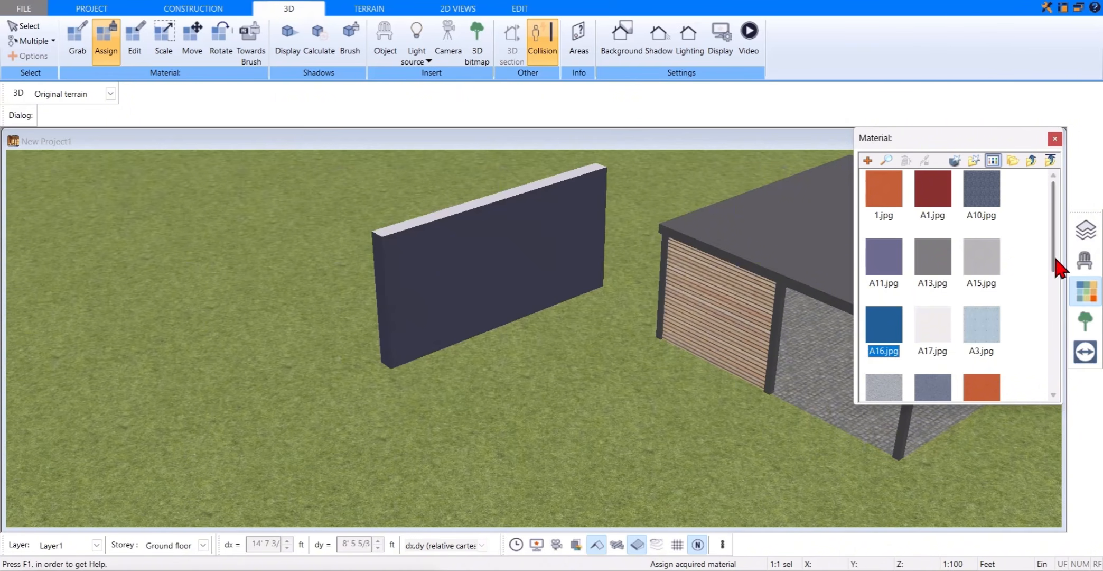
left_click(1082, 297)
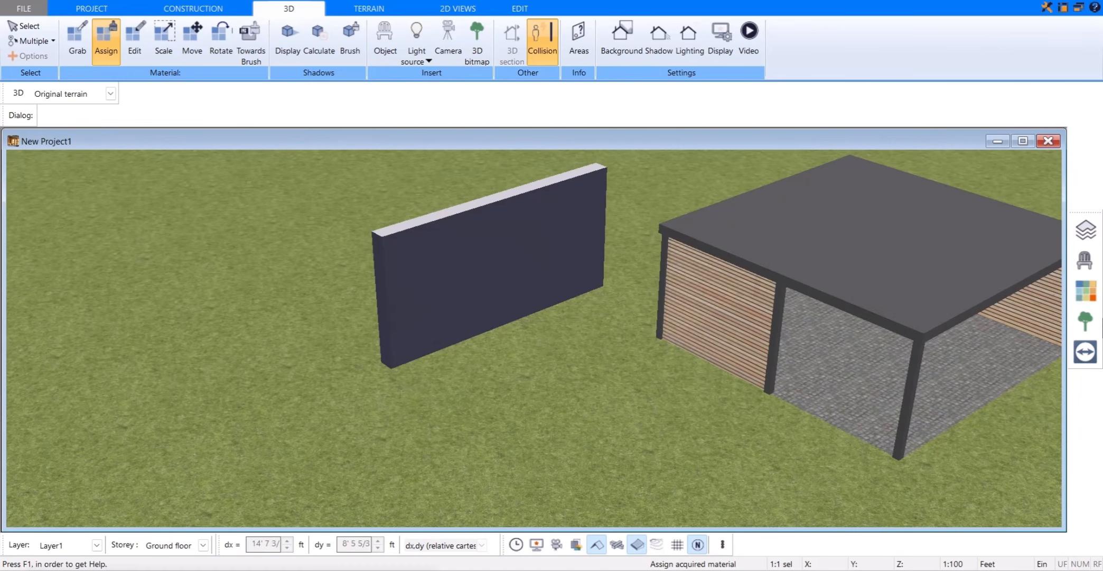
scroll(1017, 328, "down", 1)
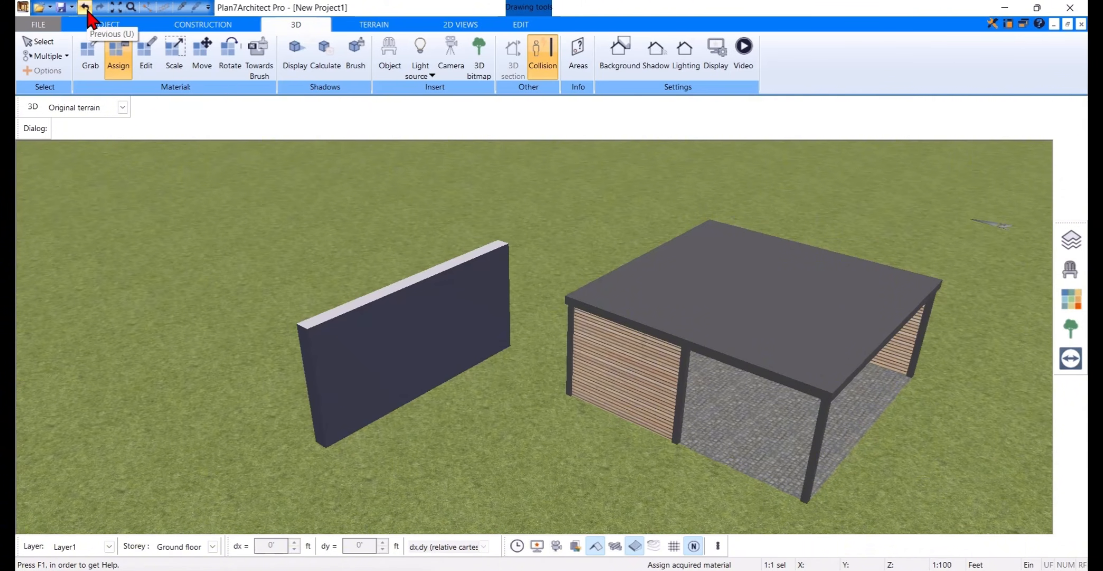
Step: Return to the 2D construction view and fit the whole plan in the window
left_click(159, 20)
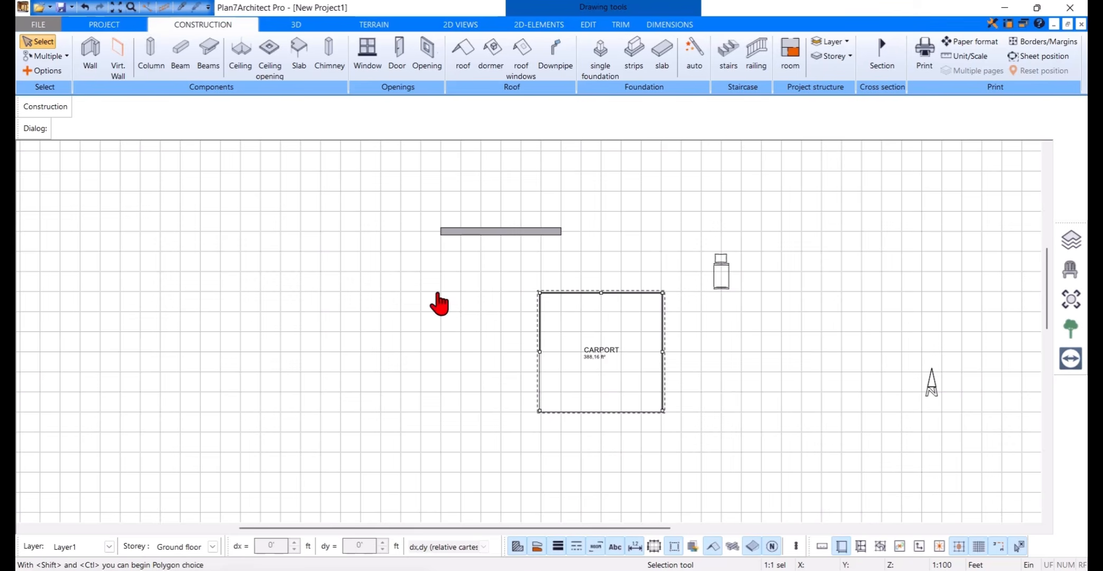
middle_click_drag(439, 303, 850, 146)
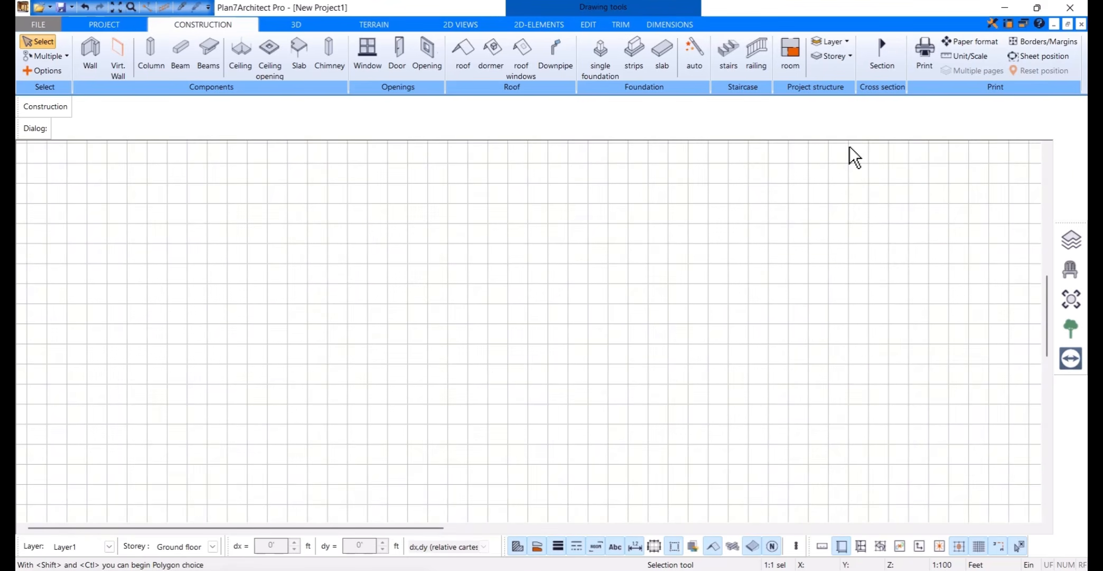
left_click(116, 7)
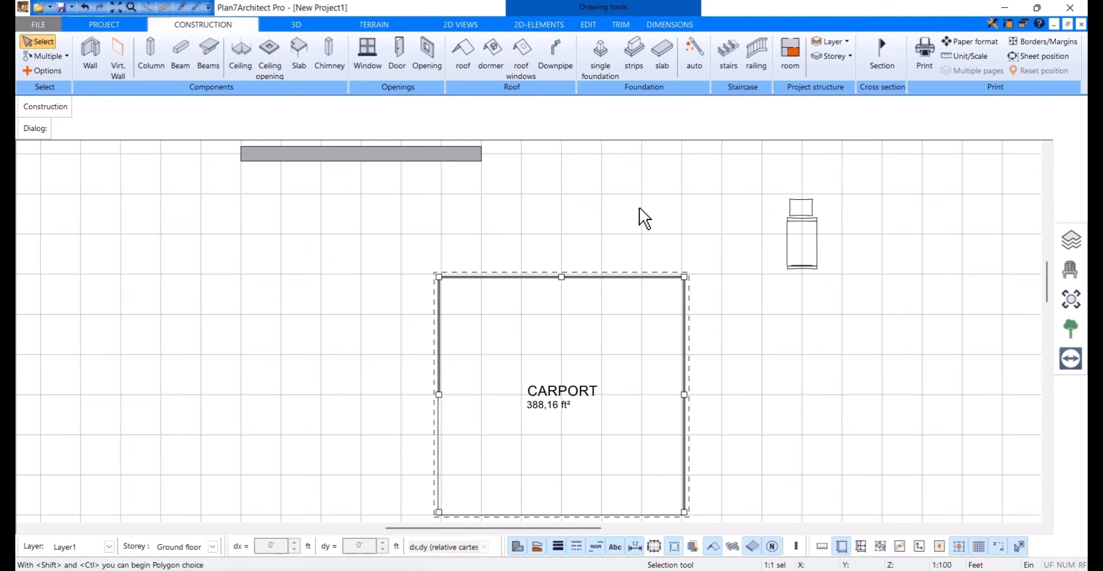
Step: Activate the Wall tool and the Window tool in turn to compare their settings
left_click(101, 69)
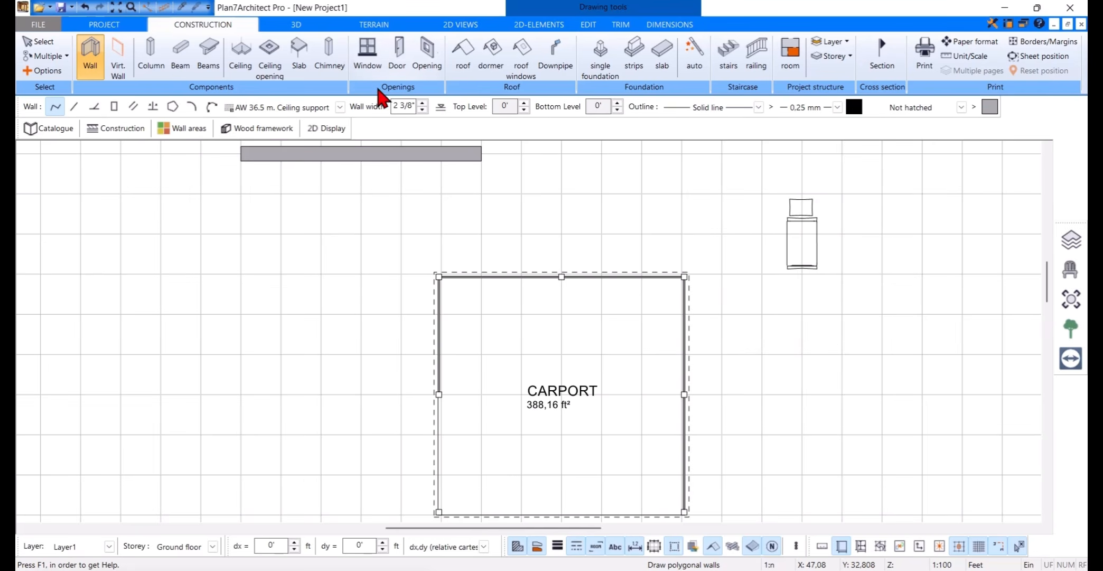
left_click(370, 73)
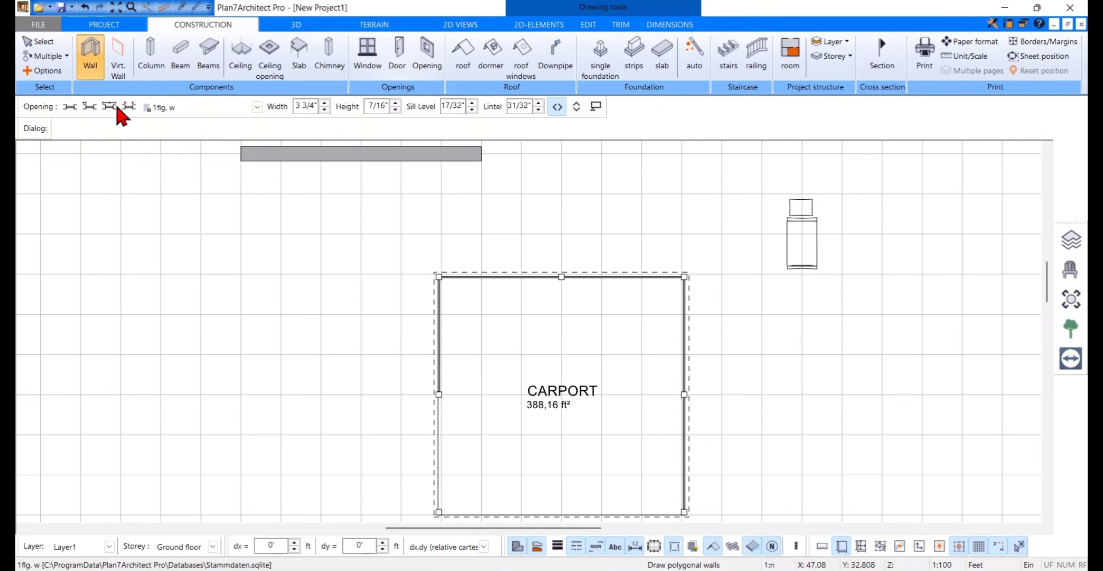
left_click(275, 111)
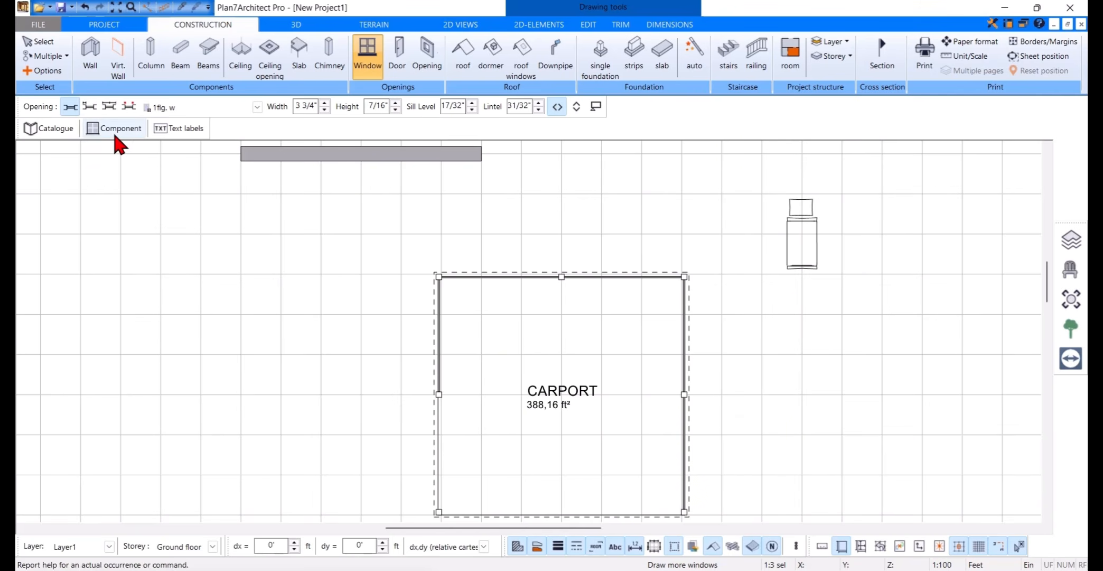
Step: Activate the Wall tool, look through the wall types in its catalogue, and close the catalogue
left_click(88, 77)
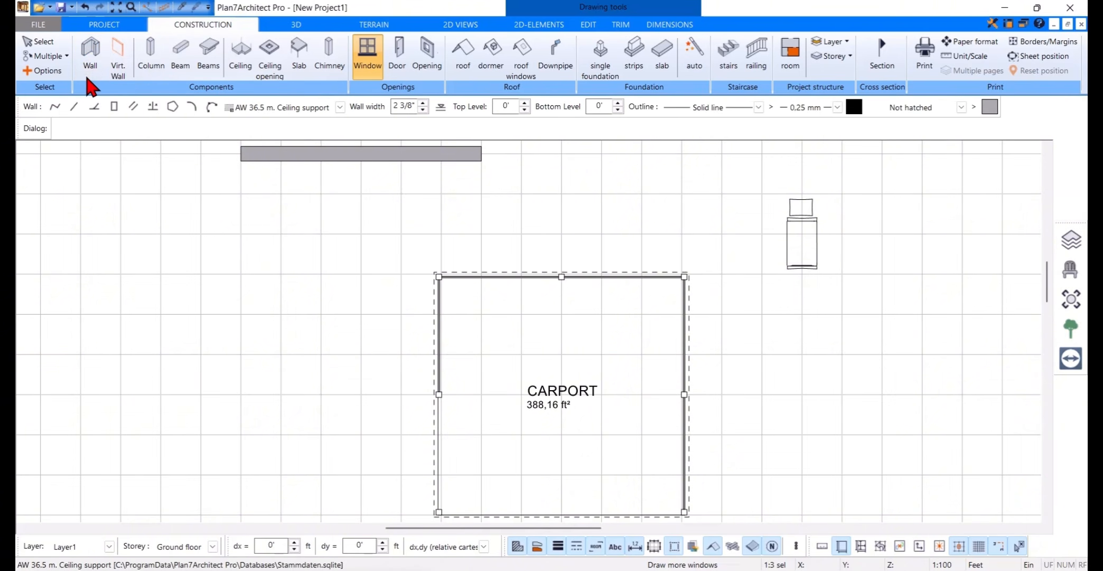
left_click(69, 132)
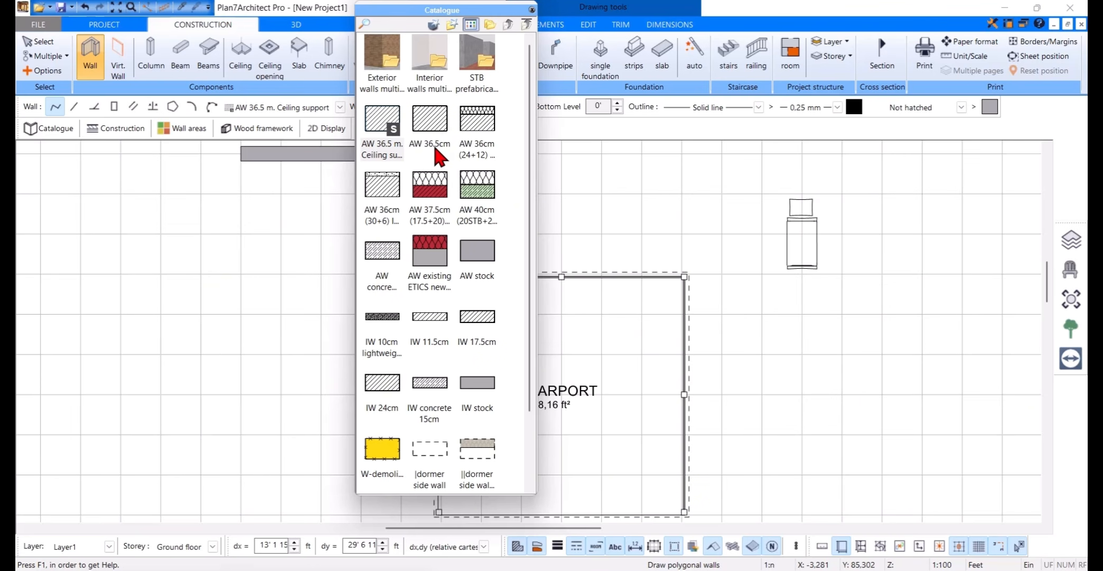
left_click(532, 10)
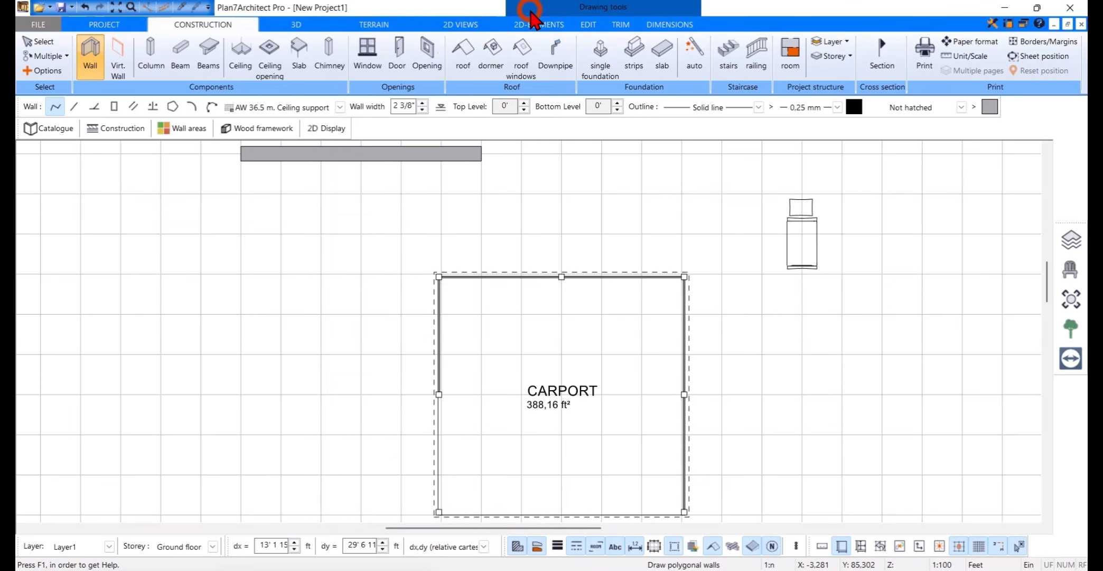
left_click(373, 109)
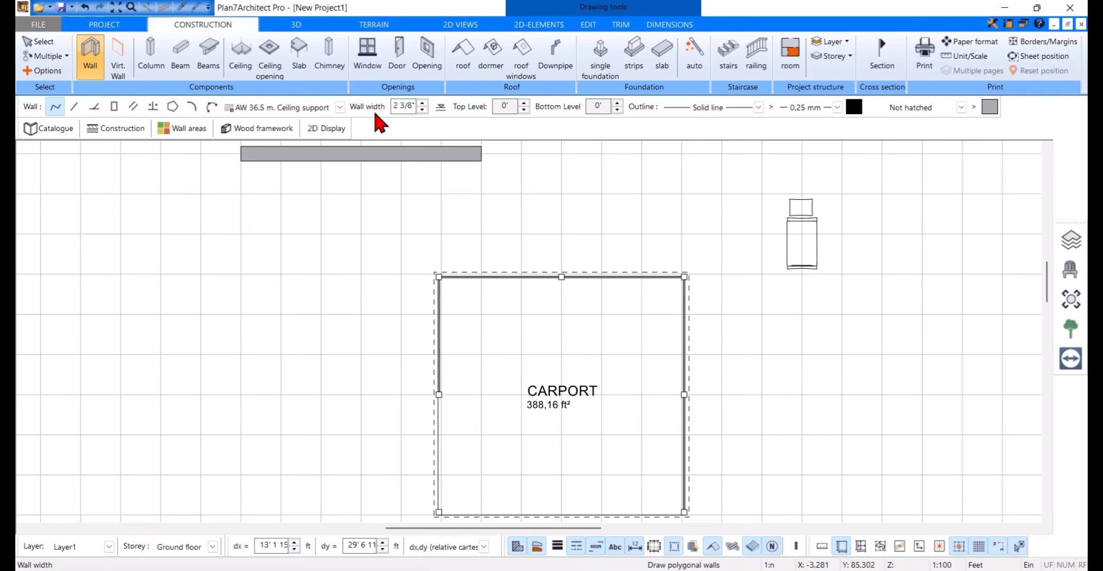
Step: Activate the Door tool, look through the door types and parent folders in its catalogue, and close the catalogue
left_click(395, 82)
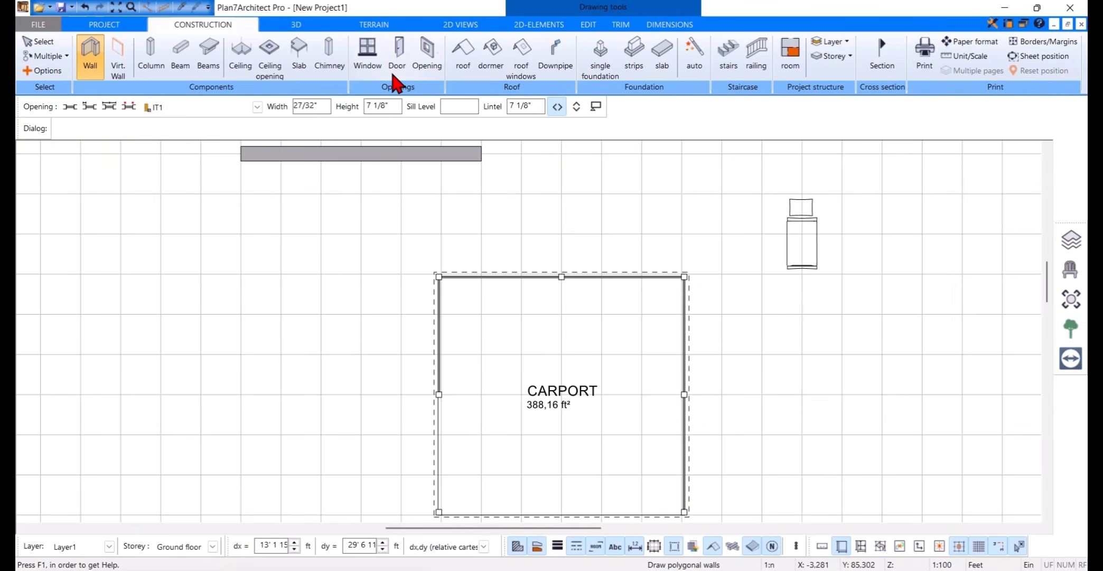
left_click(67, 134)
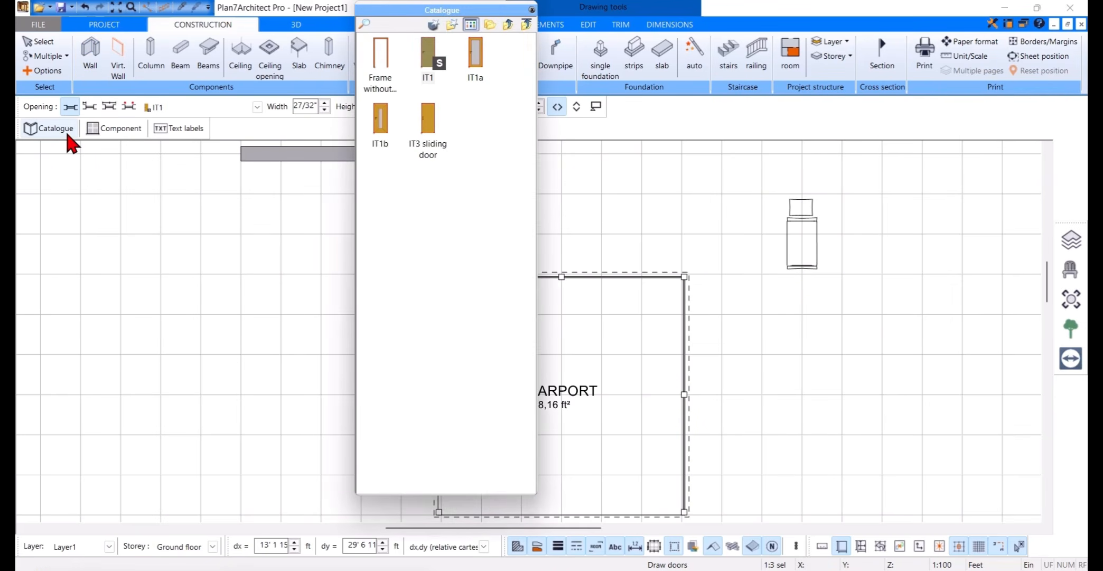
left_click(502, 26)
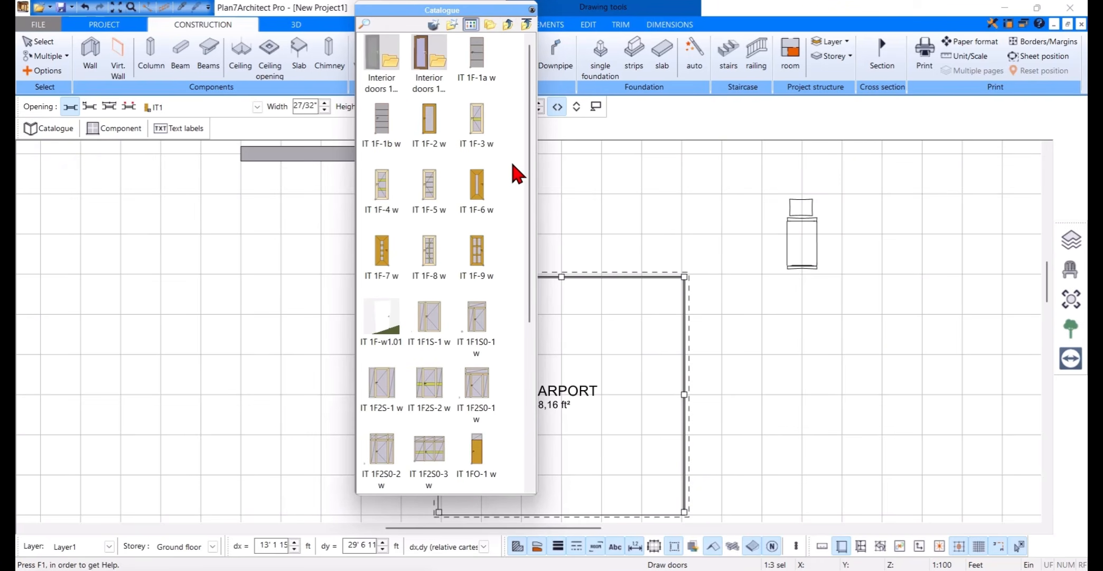
left_click(508, 26)
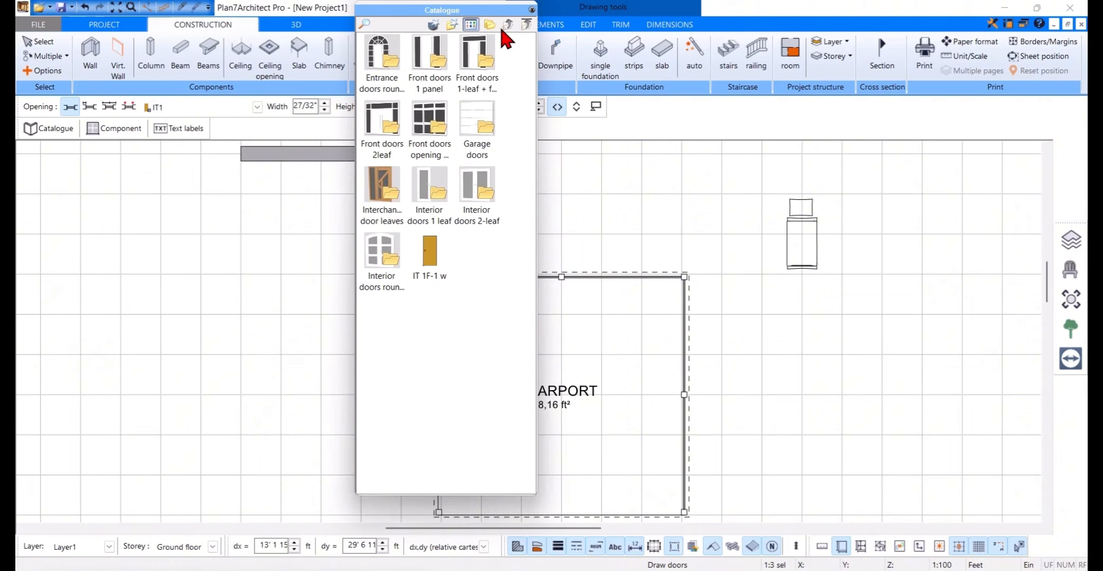
left_click(532, 9)
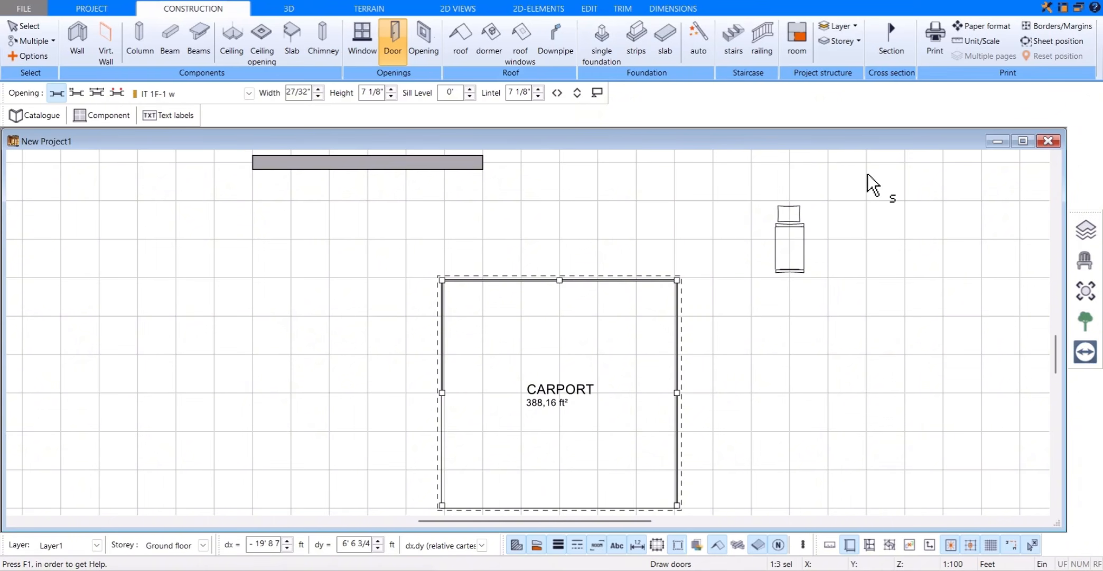
Step: Set the drawing scale to 1:50 with Feet as the unit of measurement
left_click(975, 41)
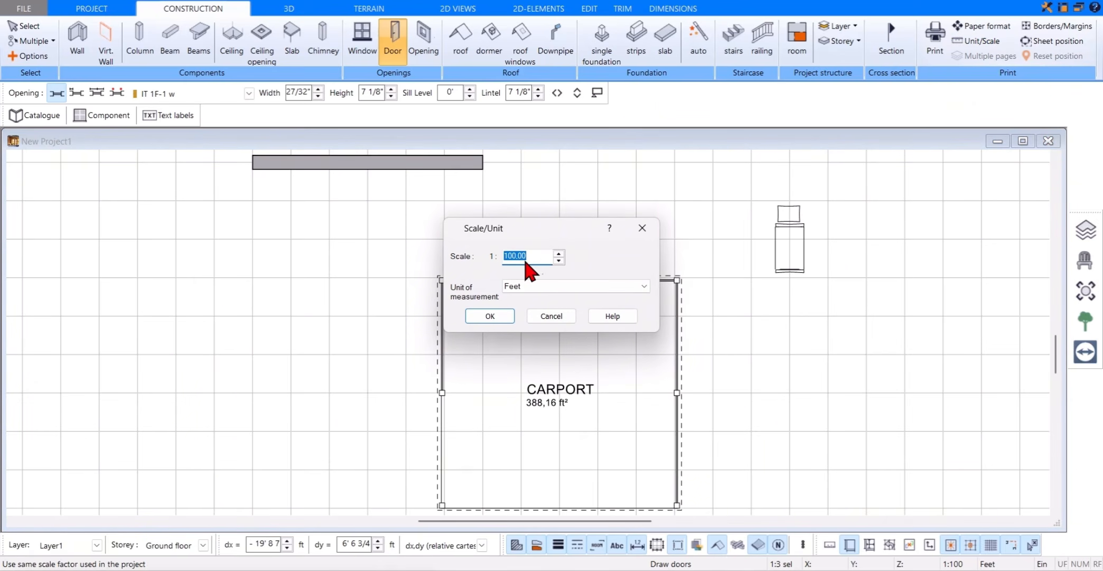
key("BackSpace")
type("50")
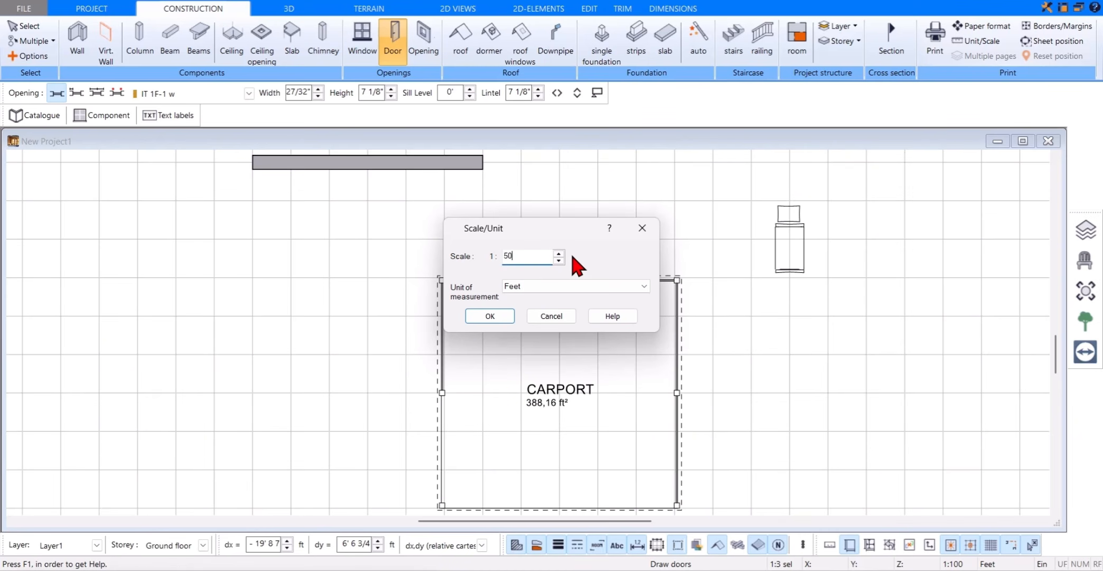
left_click(633, 287)
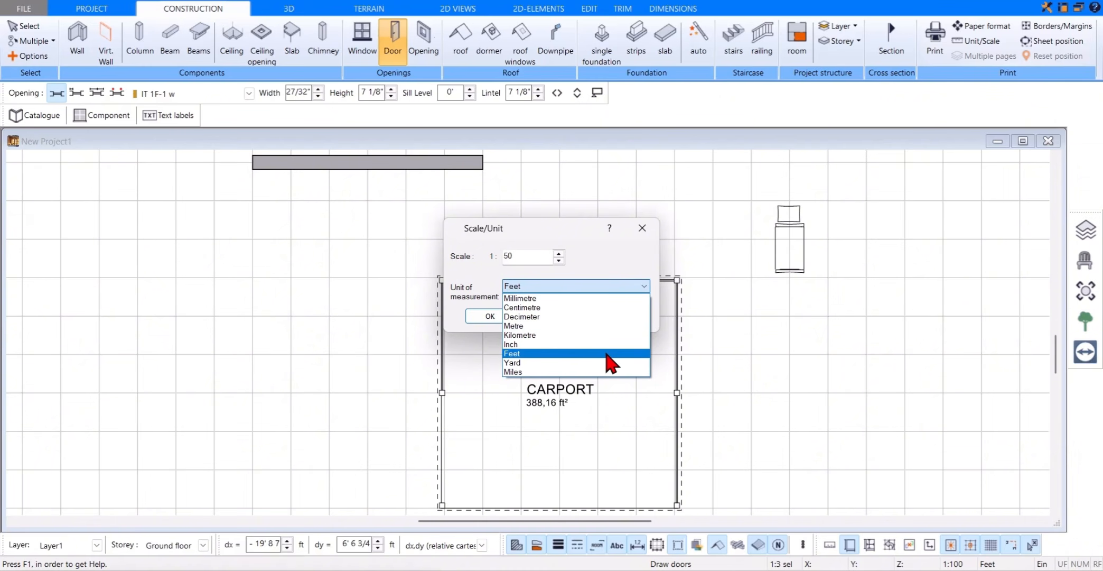
left_click(606, 354)
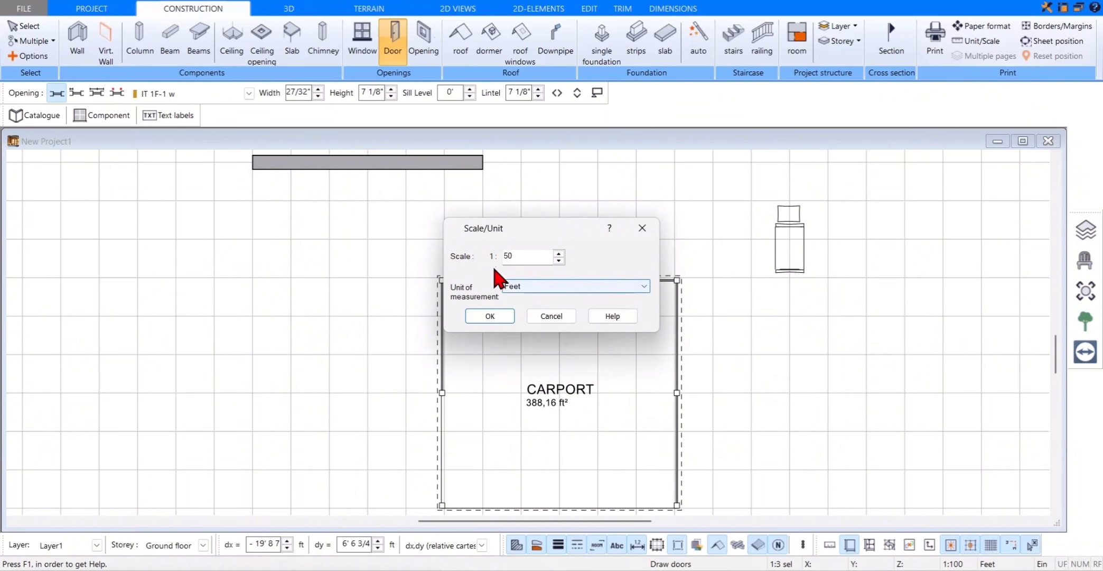
left_click(499, 320)
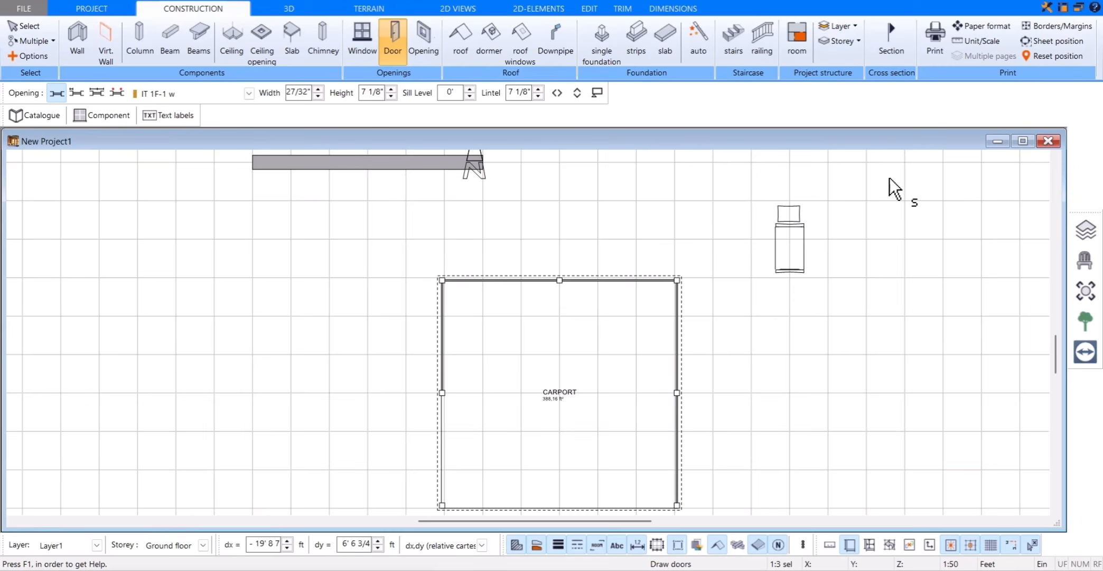
Step: Examine the measured-value settings for interactive dimensions and accept them with Feet as the unit of measurement
left_click(1044, 8)
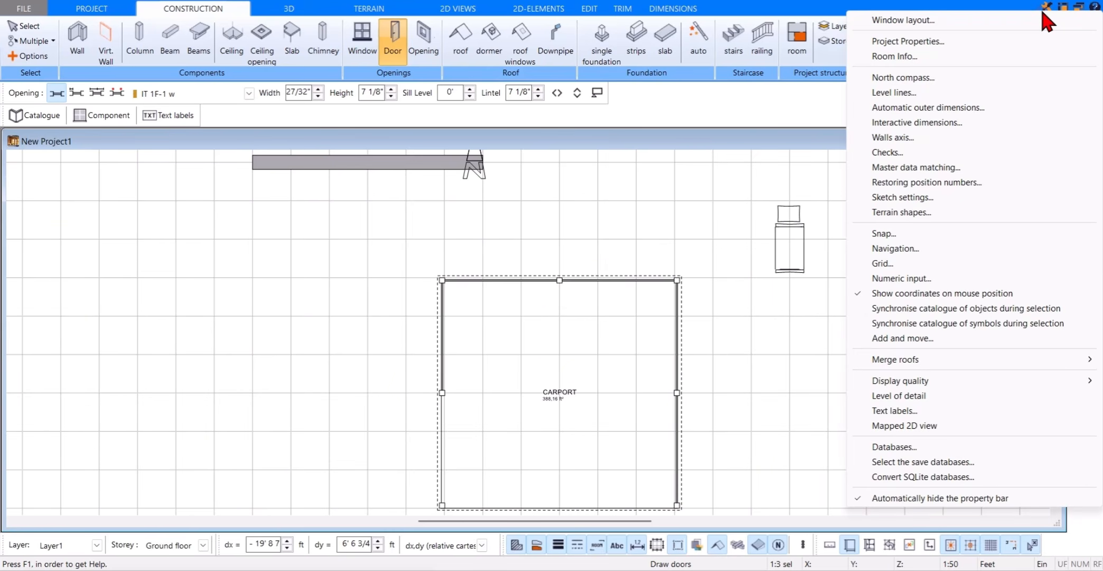
left_click(977, 123)
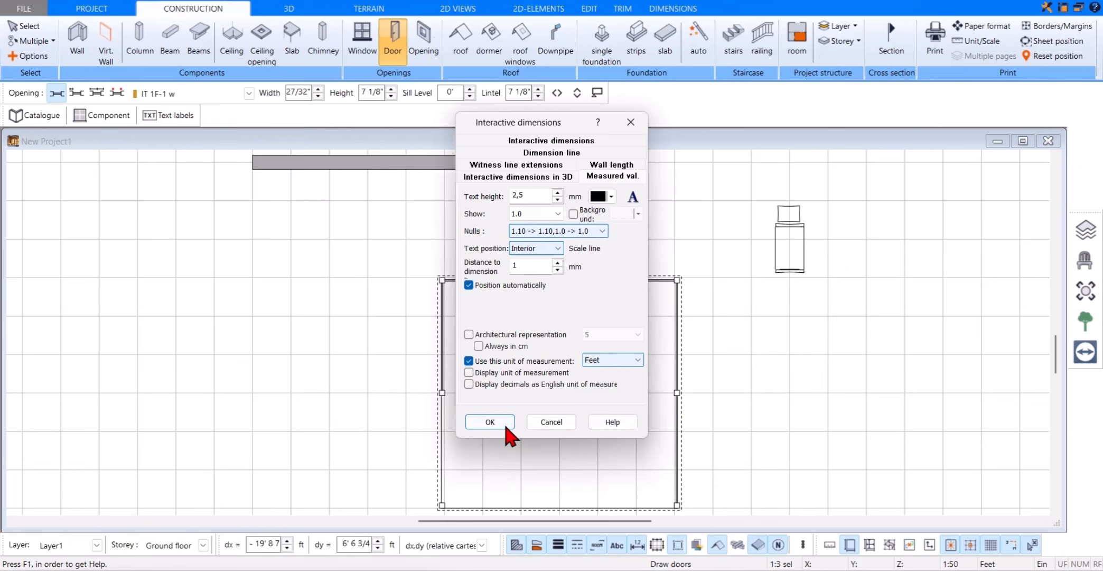
left_click(490, 422)
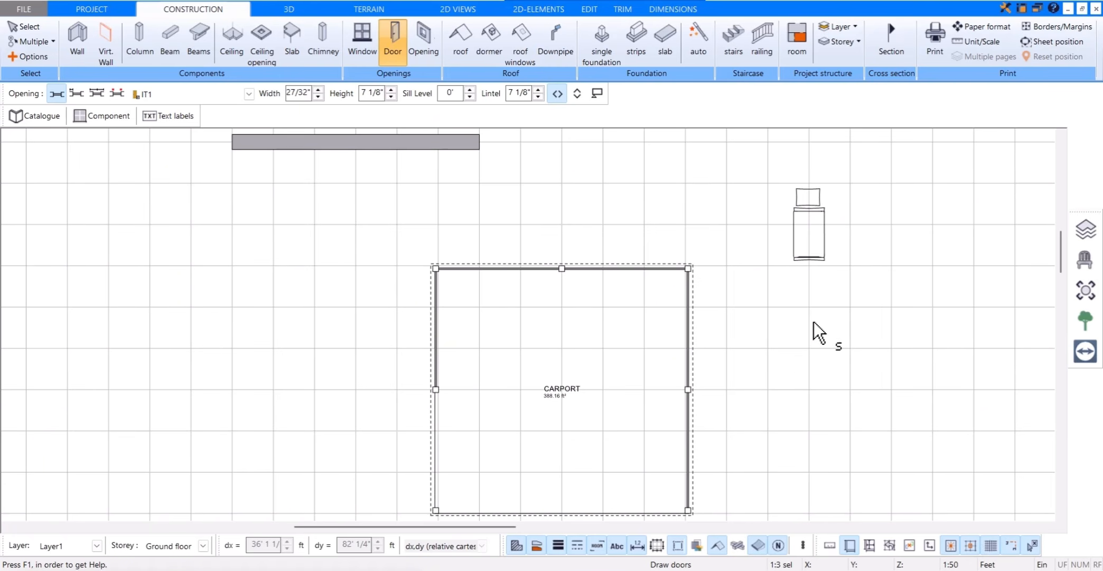
Step: Examine the grid properties, including grid distance, rotation, angle and snap options, and accept them
left_click(1005, 9)
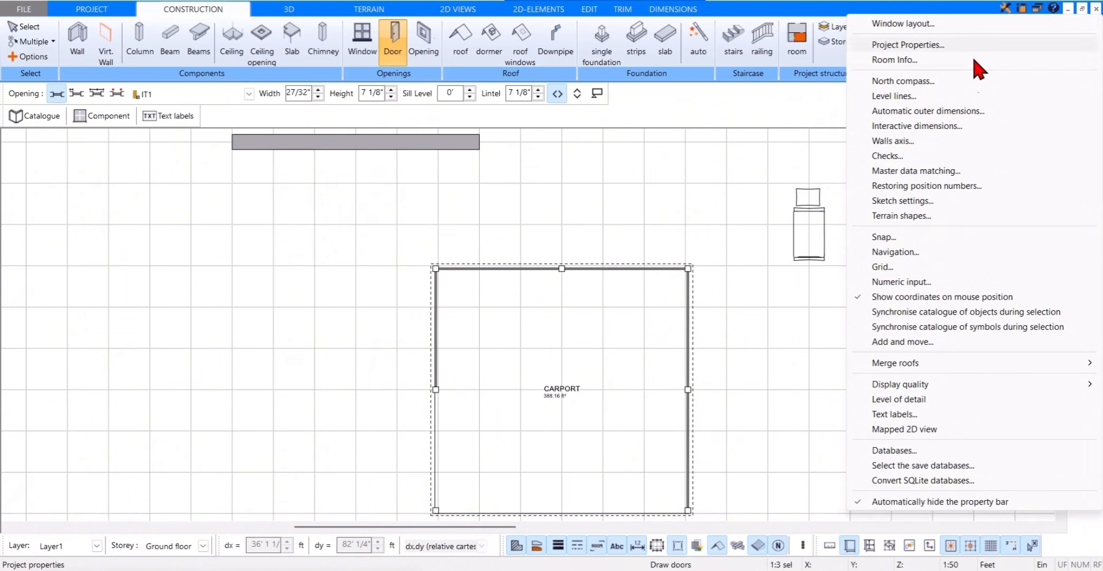
left_click(930, 269)
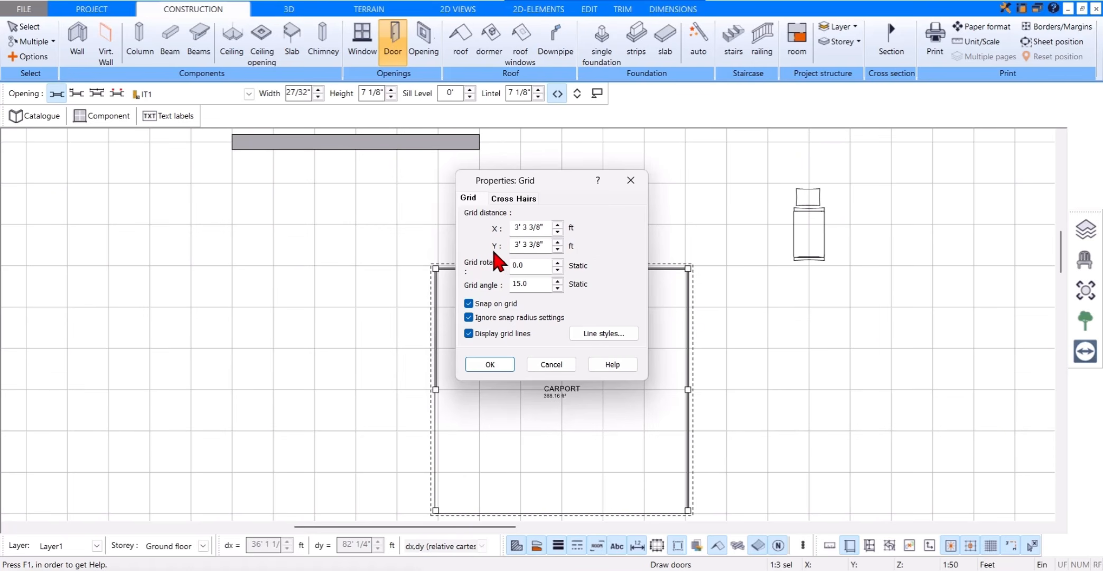
left_click(491, 290)
left_click(497, 364)
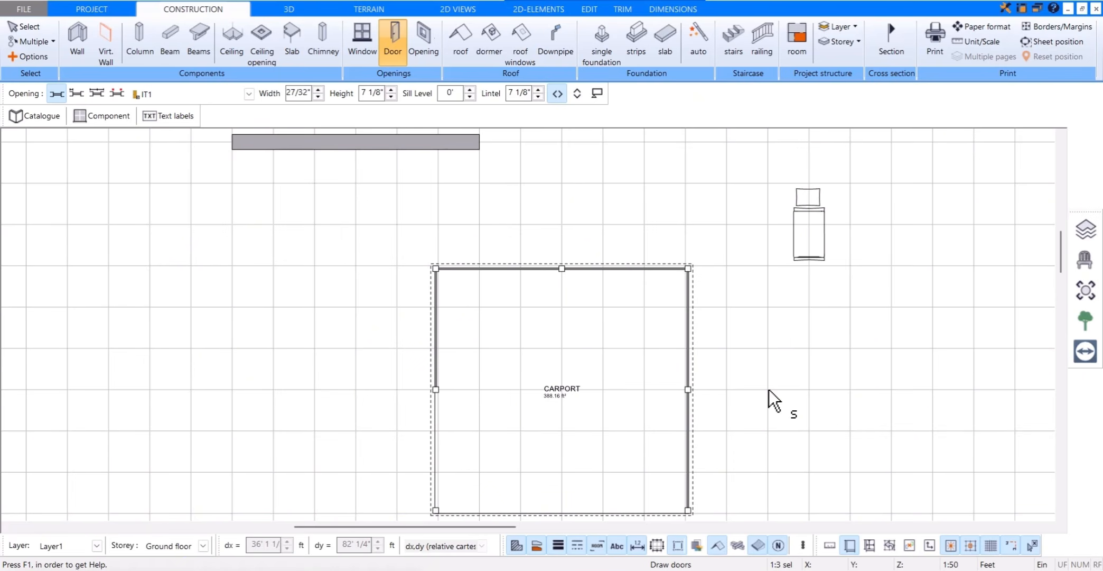
Step: Leave the Door tool and clear the plan by deleting all drawn elements and the leftover CARPORT room
key("Escape")
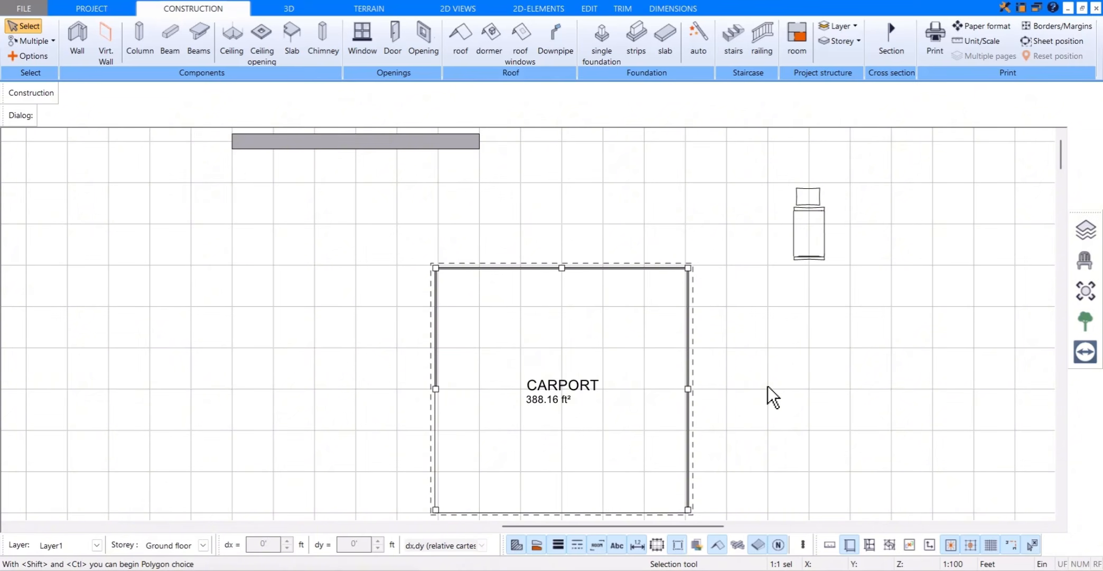
scroll(768, 386, "down", 1)
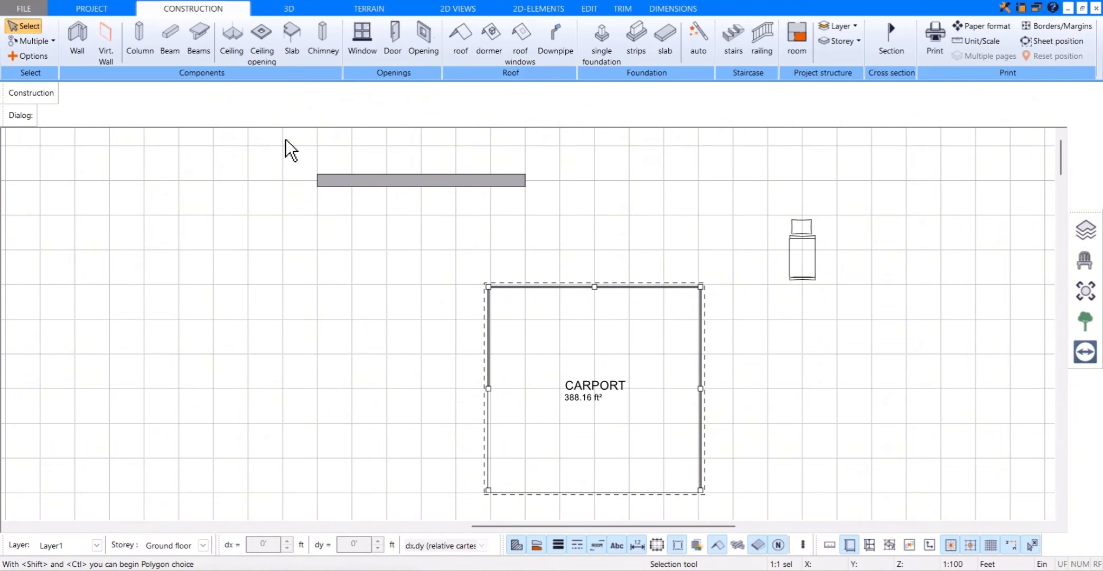
mouse_move(285, 139)
left_mouse_down()
mouse_move(838, 509)
mouse_move(845, 332)
left_mouse_up()
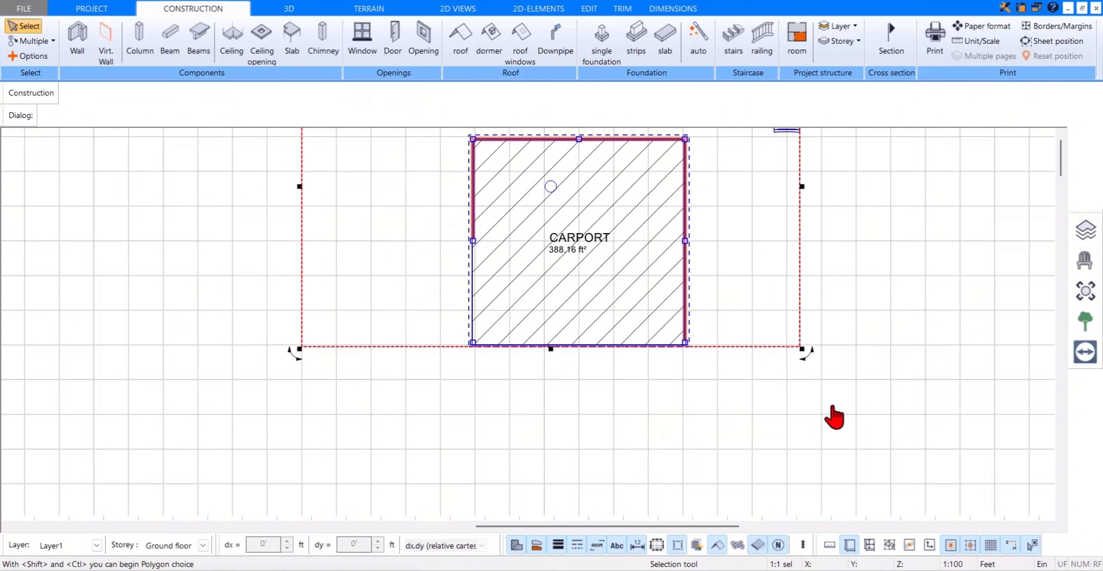
scroll(801, 412, "down", 1)
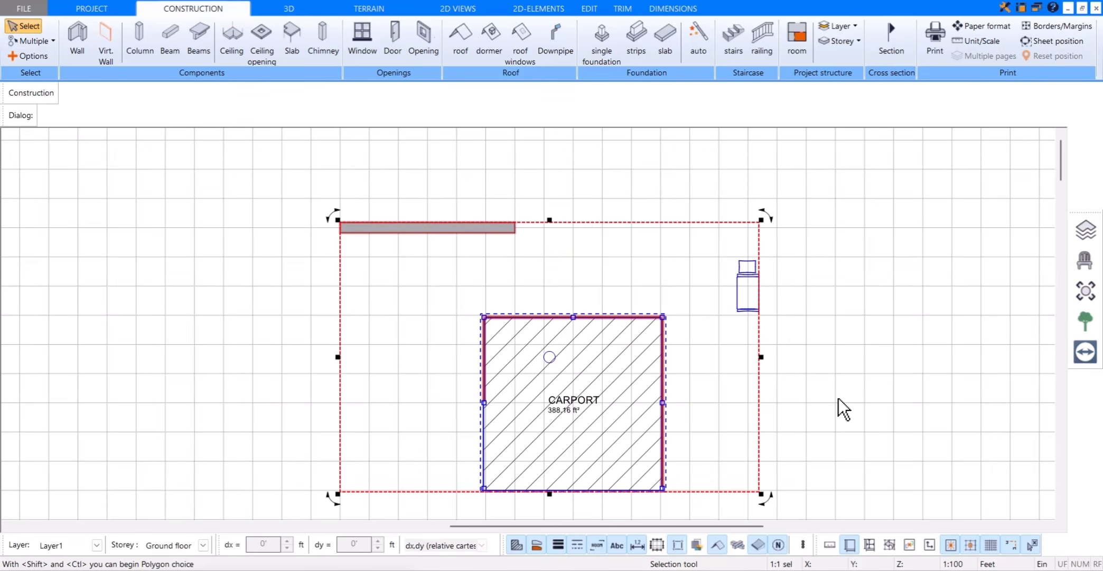
key("Delete")
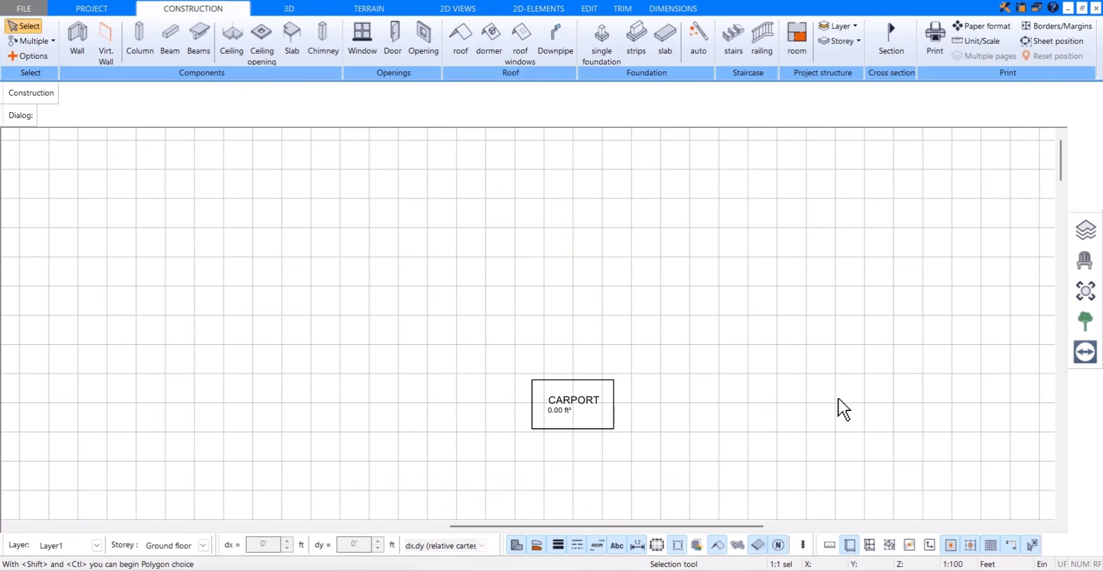
left_click(612, 426)
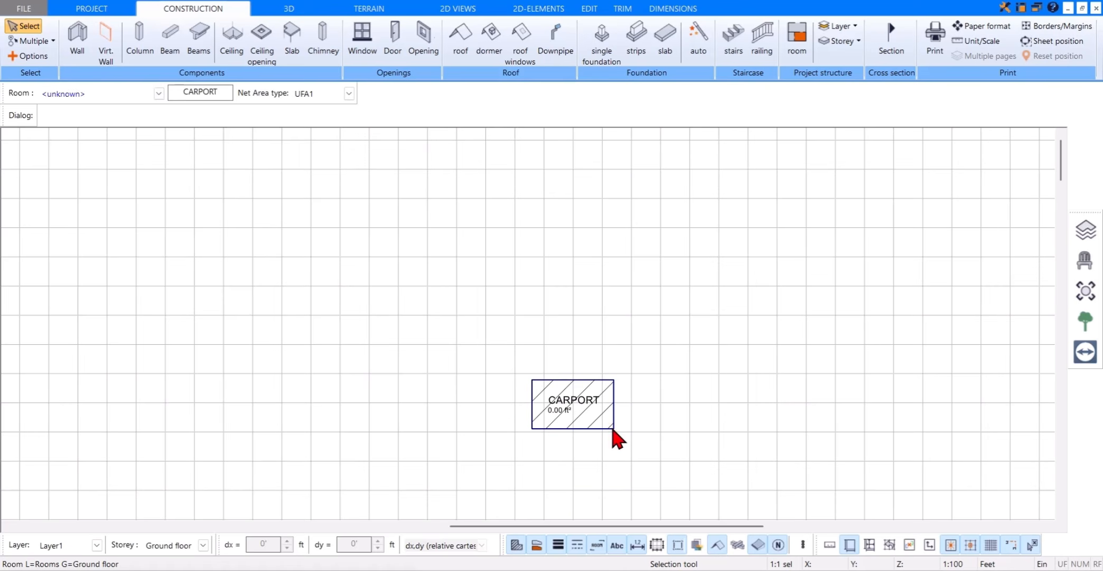
key("Delete")
scroll(695, 264, "down", 1)
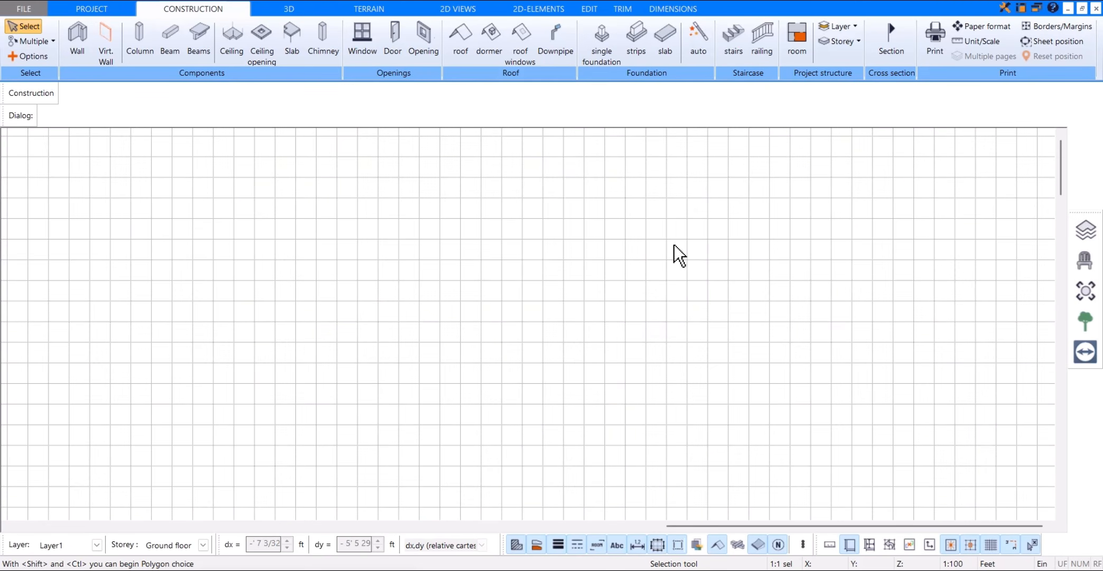
Step: Open the ground floor's settings from the storey manager and examine its storey height, clearance, slab and level options
left_click(1086, 231)
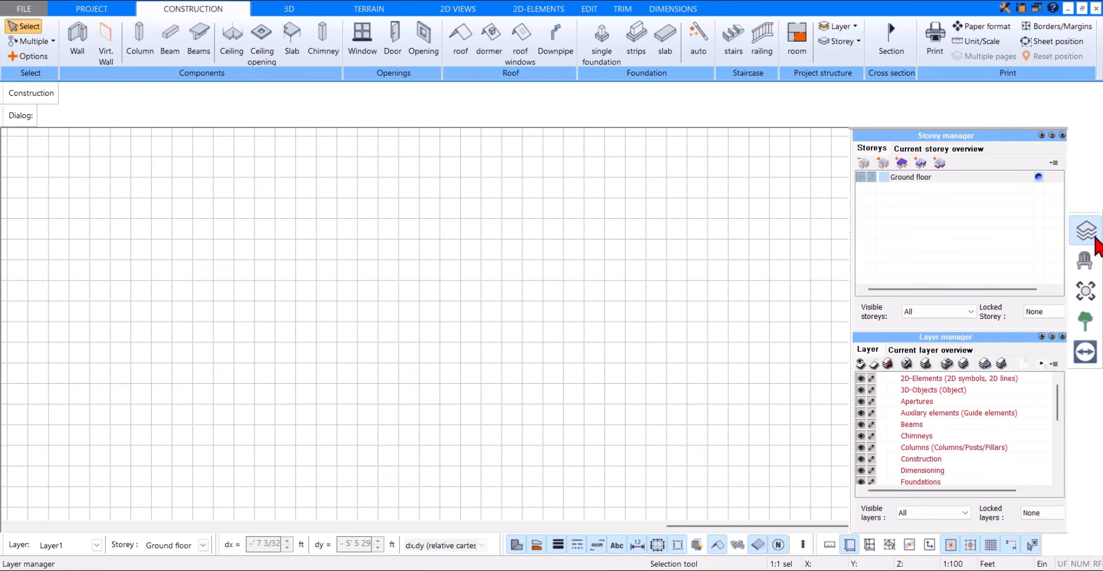
left_click(963, 177)
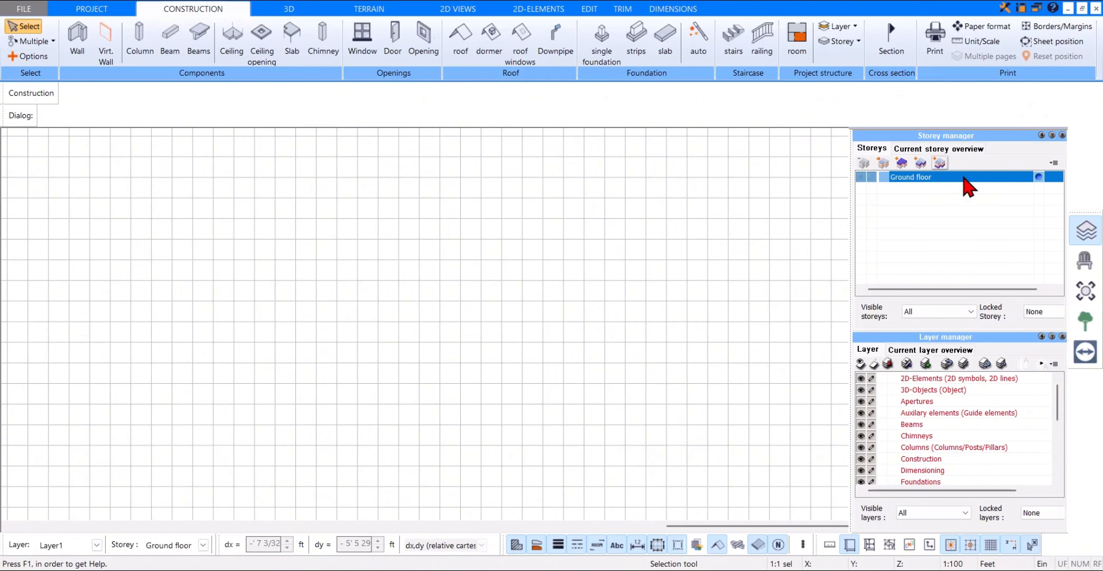
left_click(883, 163)
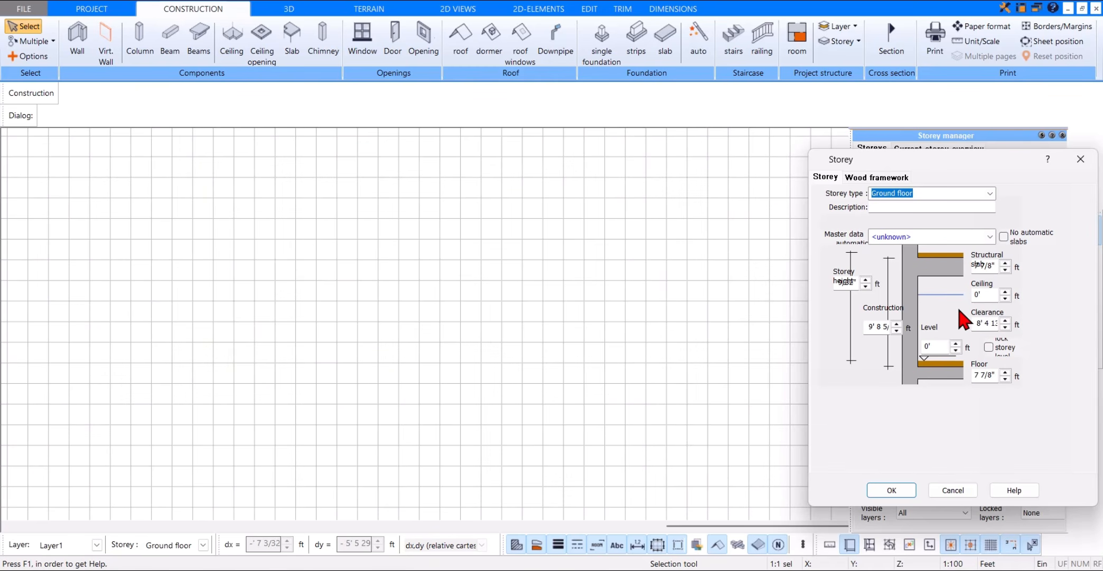
left_click(989, 347)
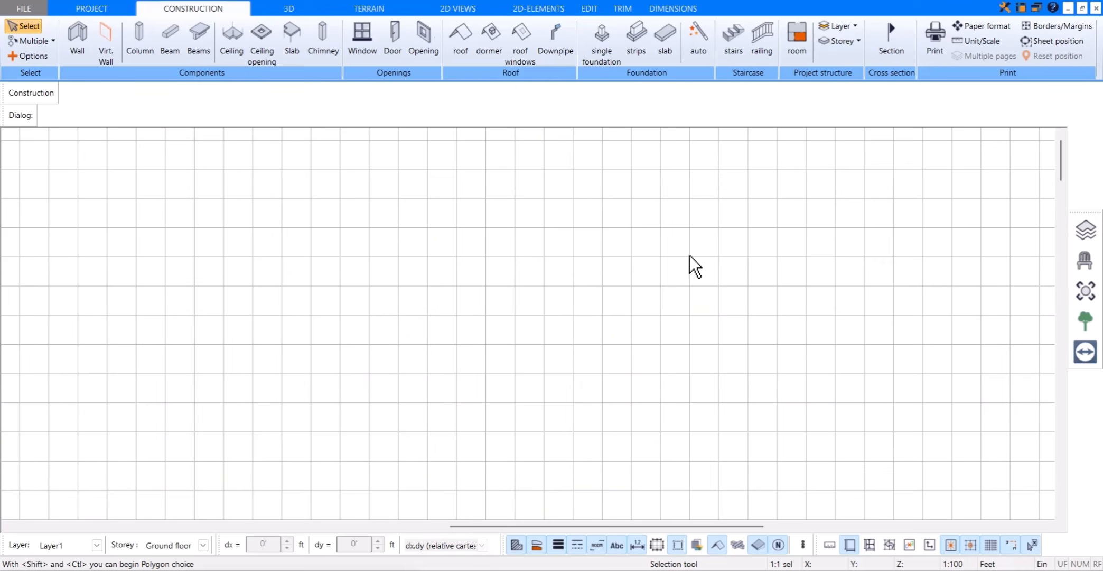
Step: Activate the Wall tool and browse the wall types in its catalogue, keeping the AW 36cm (24+12) external wall
left_click(233, 10)
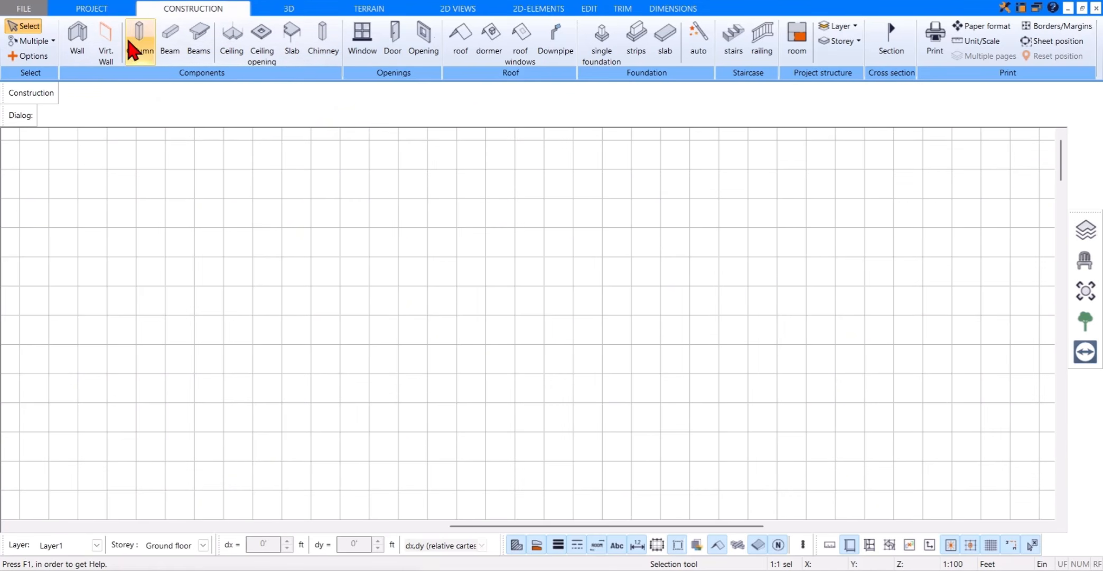
left_click(78, 55)
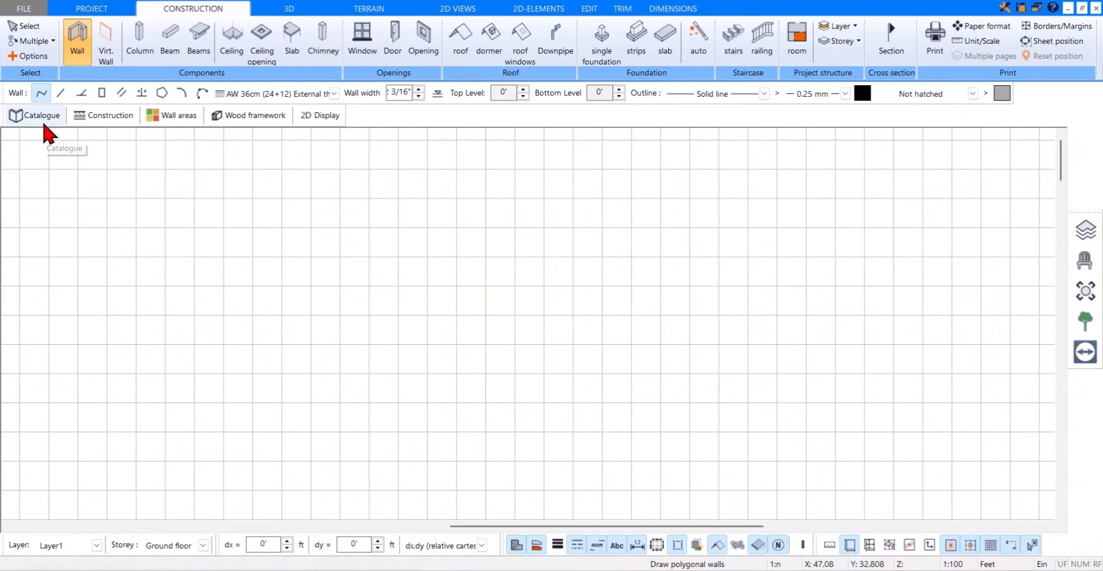
left_click(42, 122)
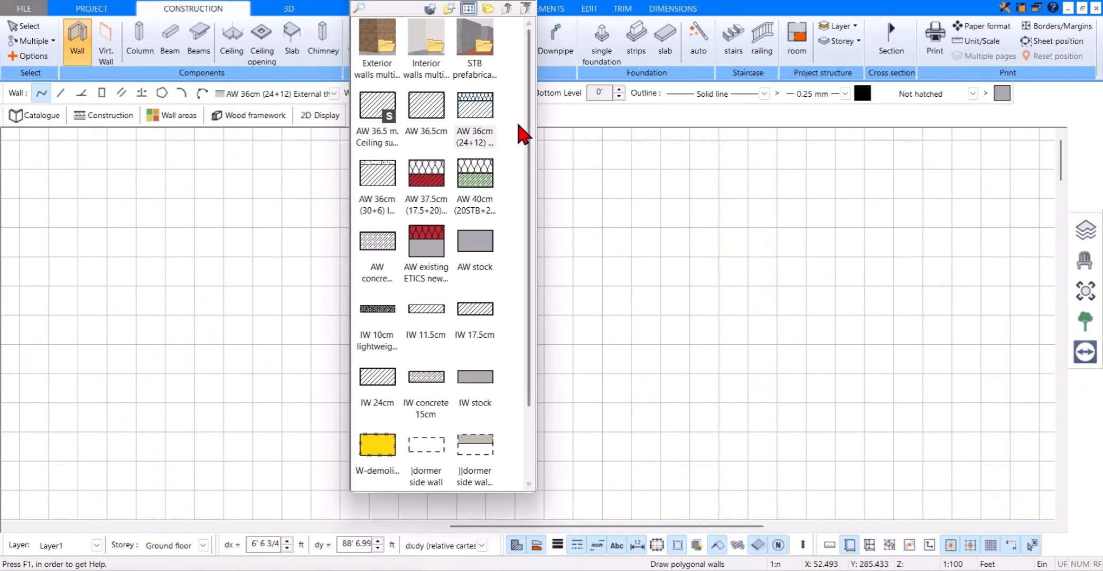
scroll(519, 190, "down", 2)
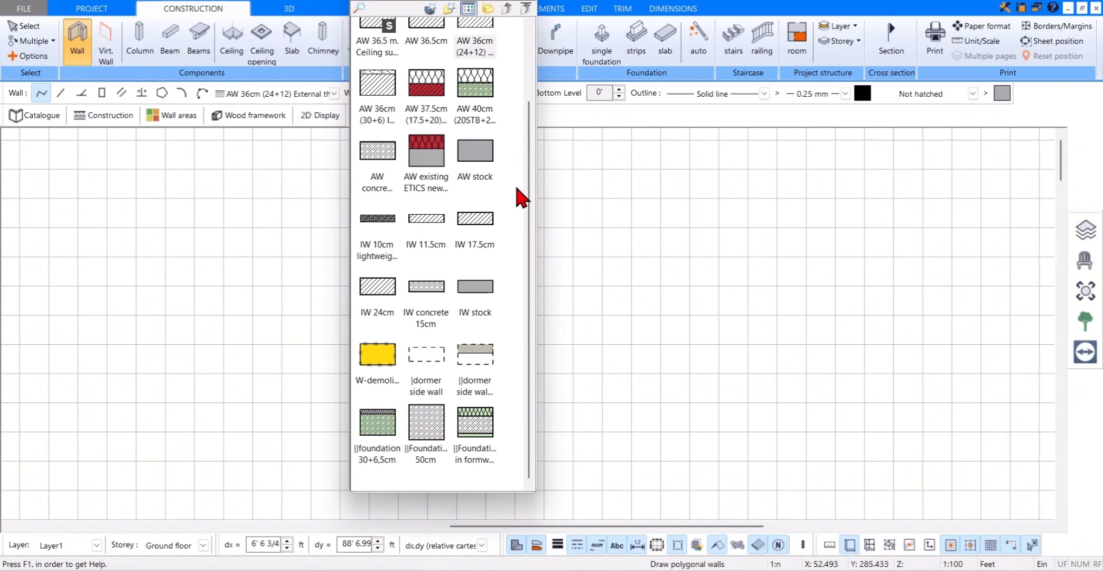
scroll(519, 190, "up", 2)
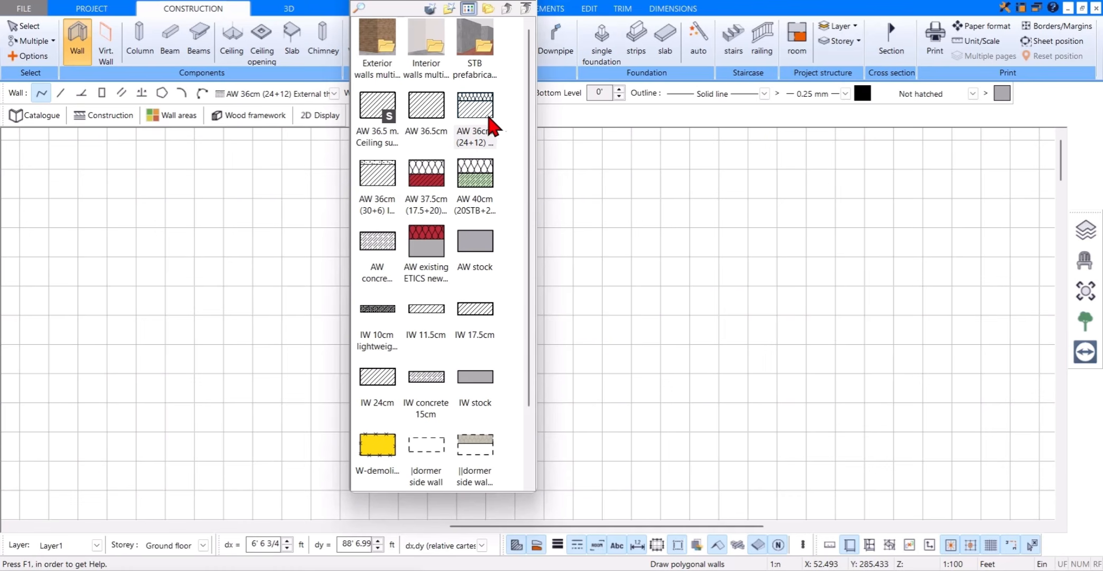
left_click(533, 2)
left_click(533, 1)
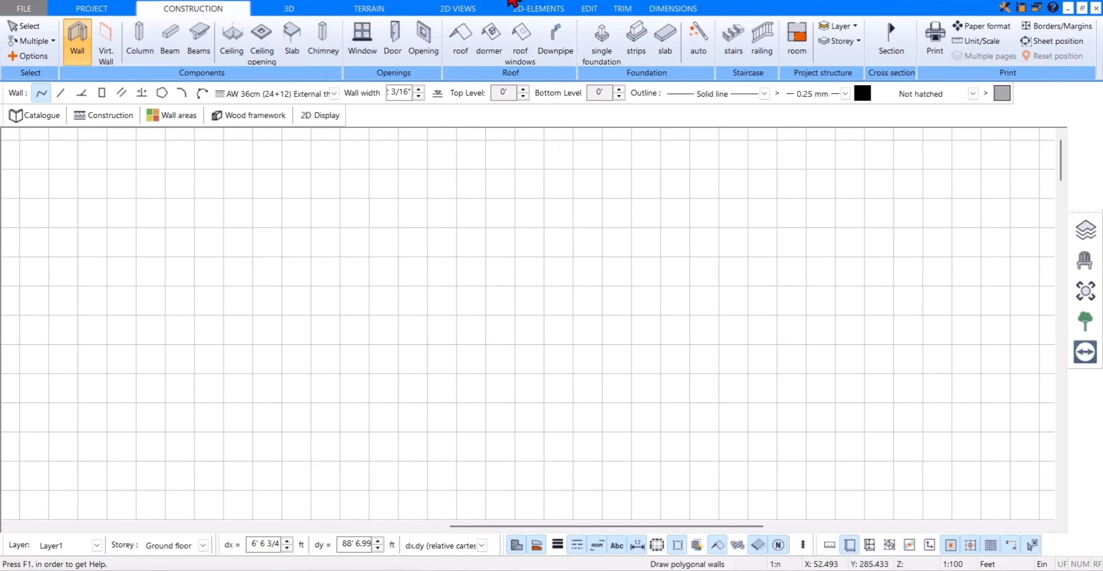
Step: Start a polygonal exterior wall with its thickness on the interior side of the drawing line and run it 31 ft straight down
left_click(42, 95)
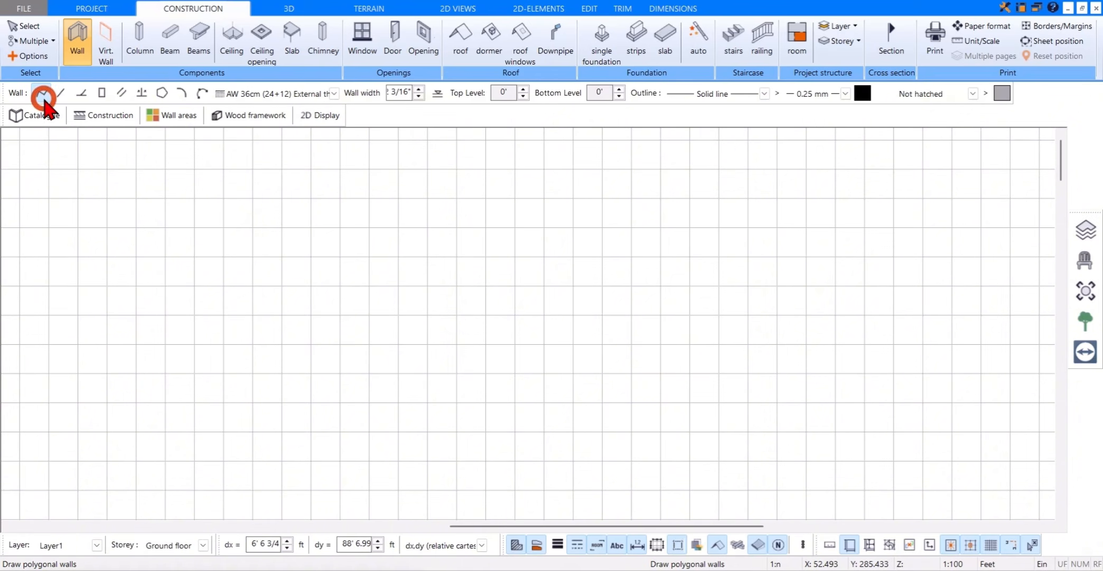
left_click(427, 148)
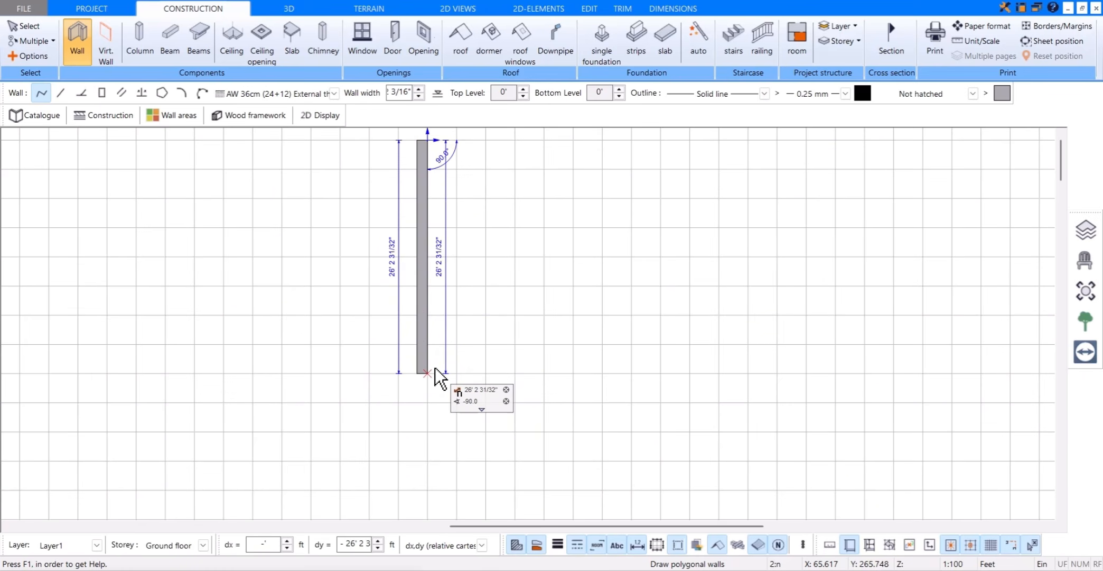
key("ctrl+w")
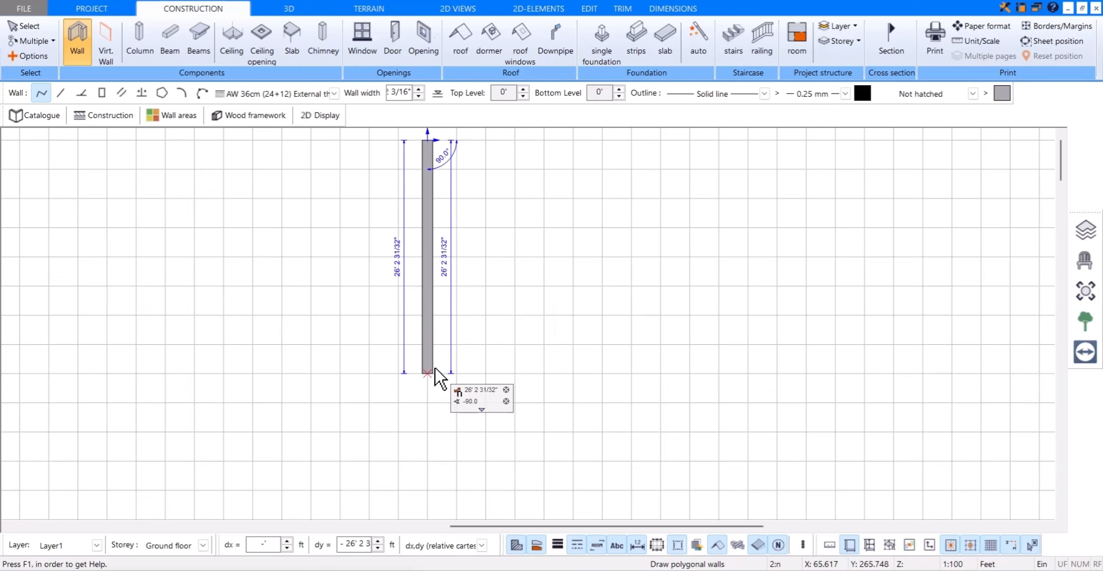
key("ctrl+w")
key("ctrl+w")
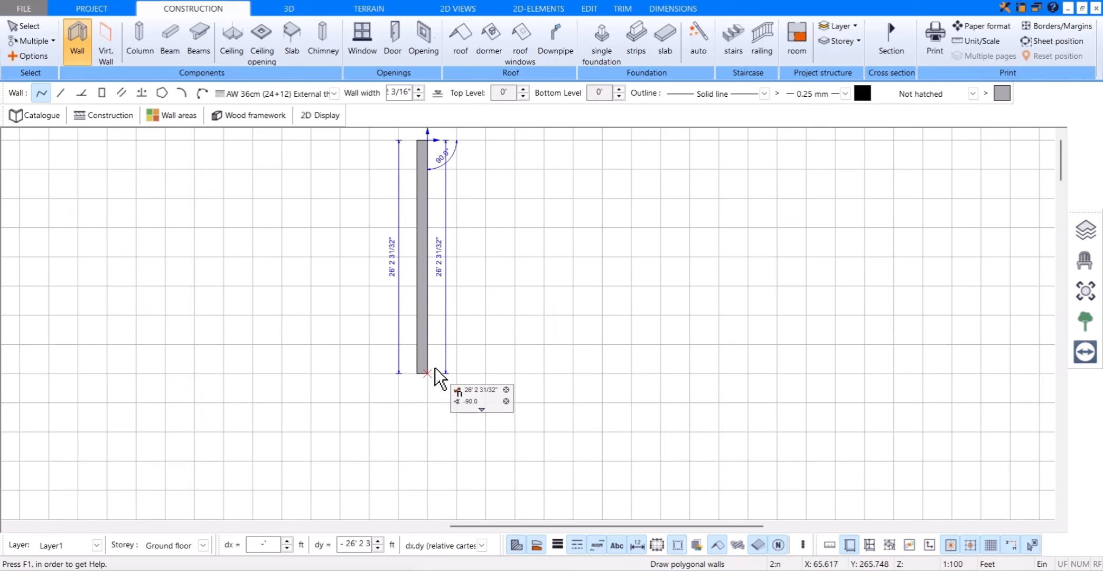
key("ctrl+w")
key("ctrl+w")
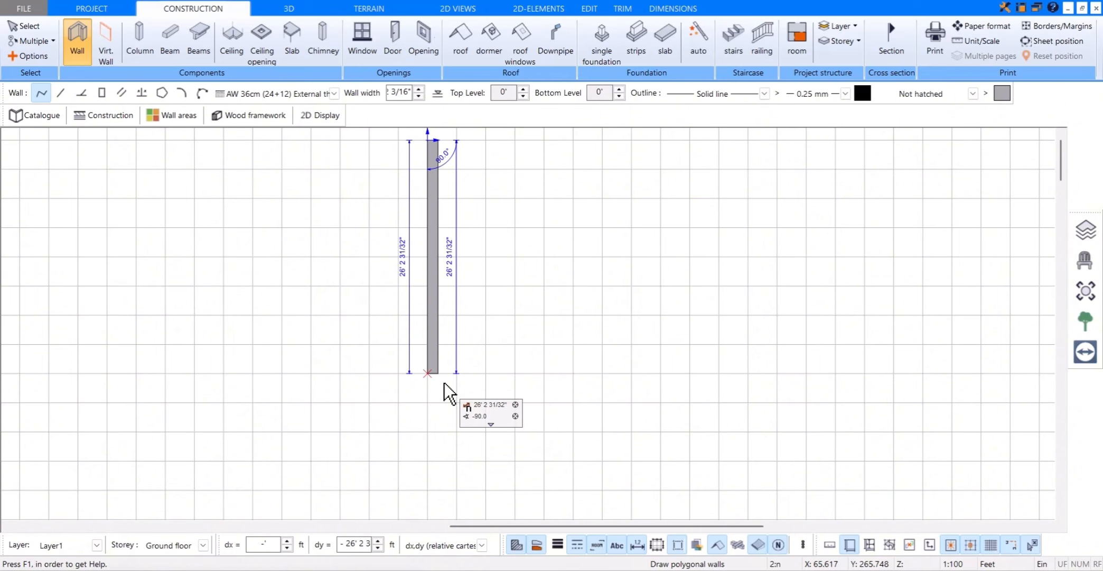
type("31")
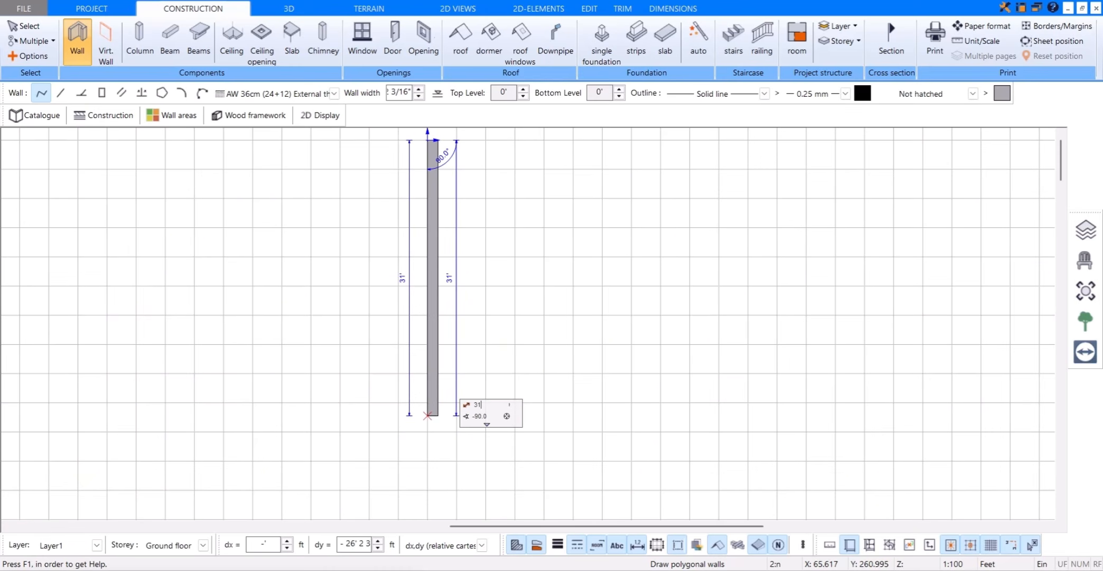
key("Tab")
key("Return")
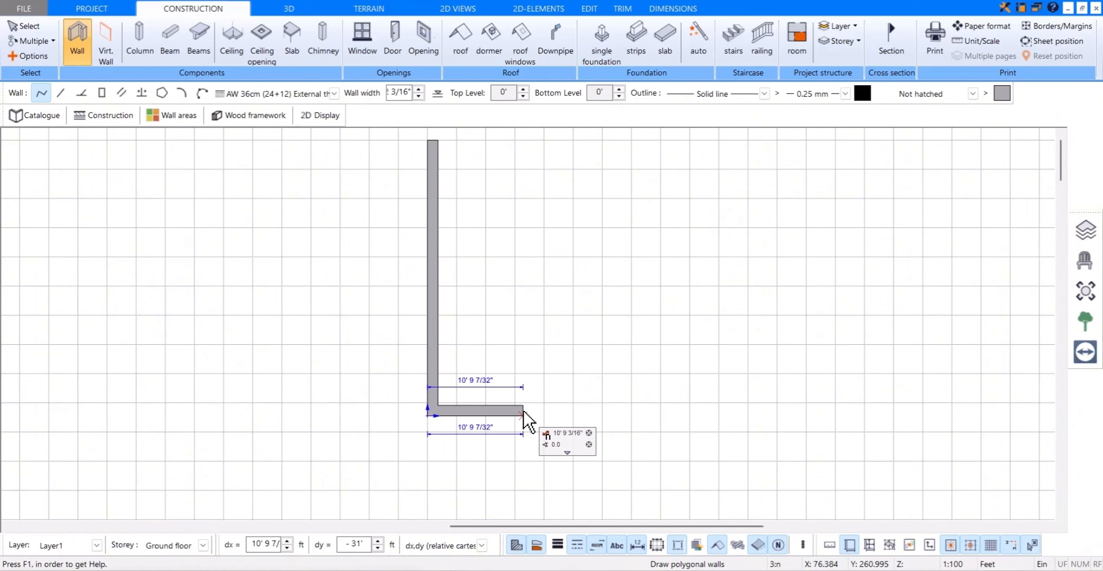
Step: Continue the wall chain with a 13 ft horizontal segment to the right and a 5 ft segment down
left_click(548, 410)
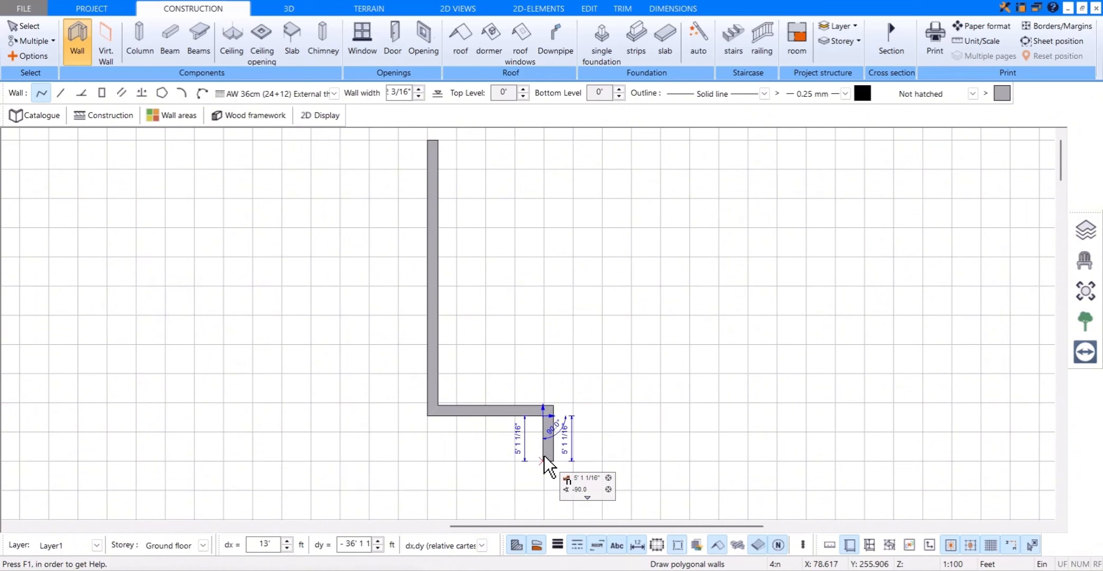
type("5")
key("BackSpace")
type("55")
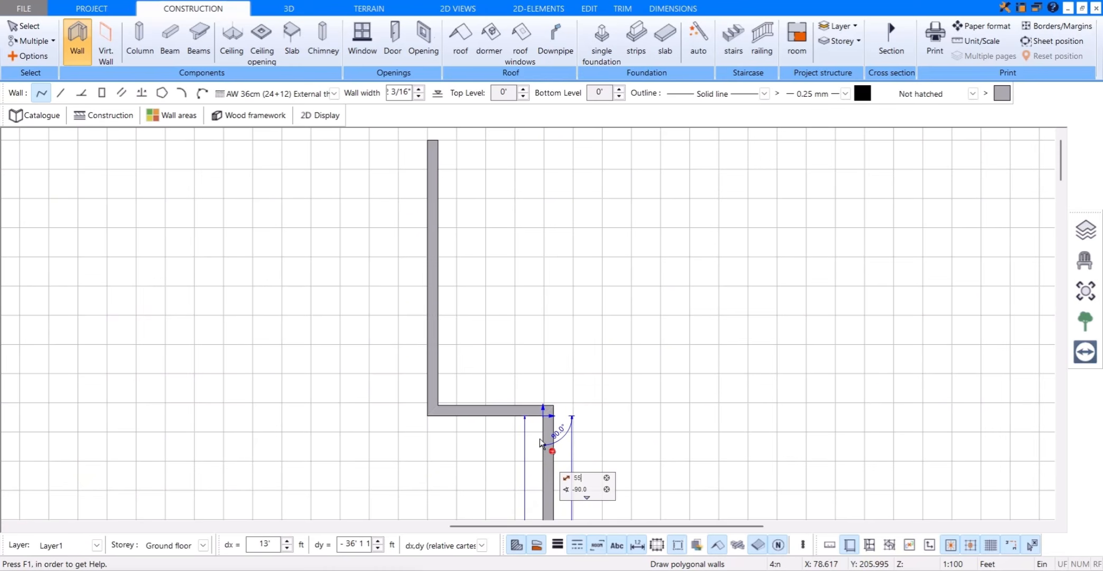
key("BackSpace")
key("Return")
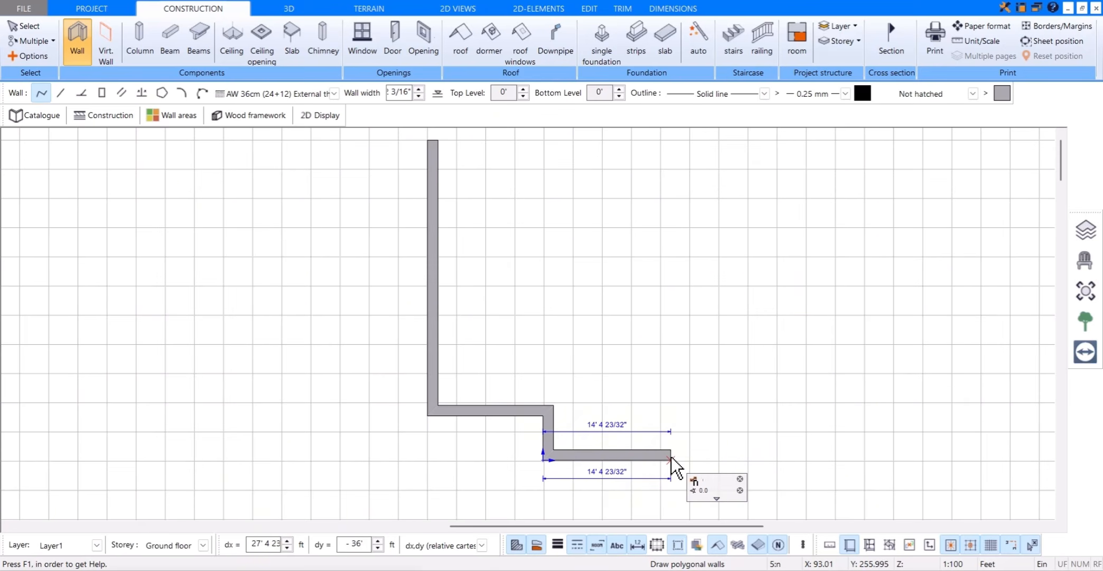
Step: Complete the projecting bay with a 13 ft segment right and a 5 ft segment up, and extend the front wall 13 ft right
type("13")
key("Return")
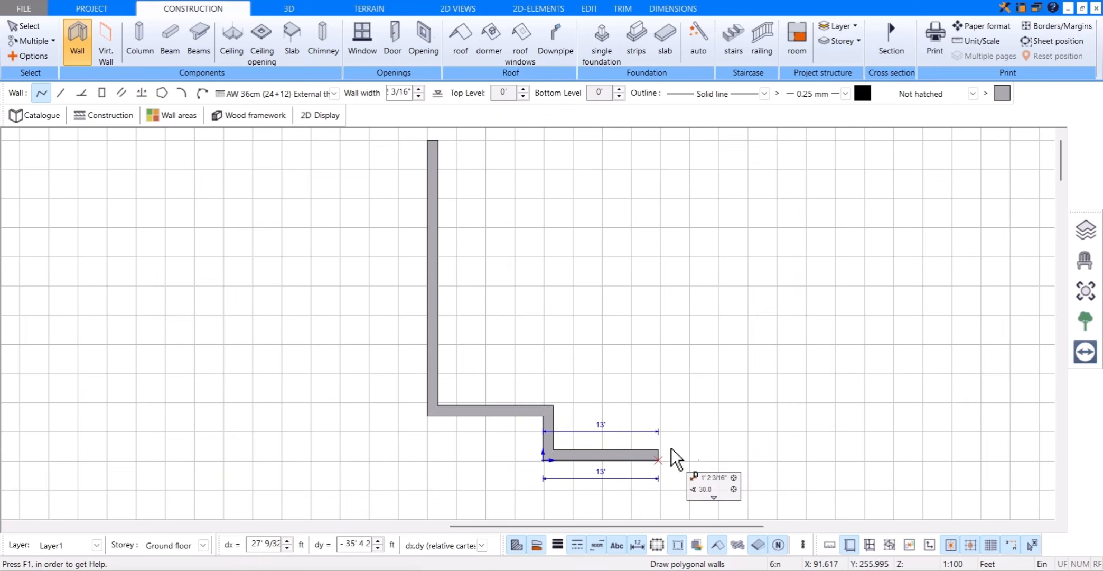
type("5")
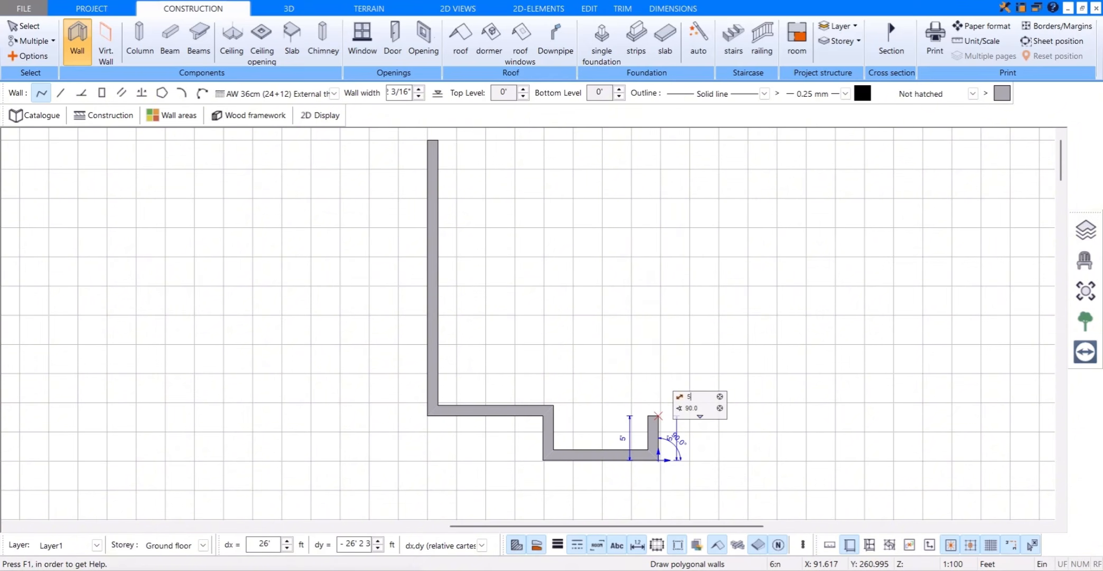
key("Return")
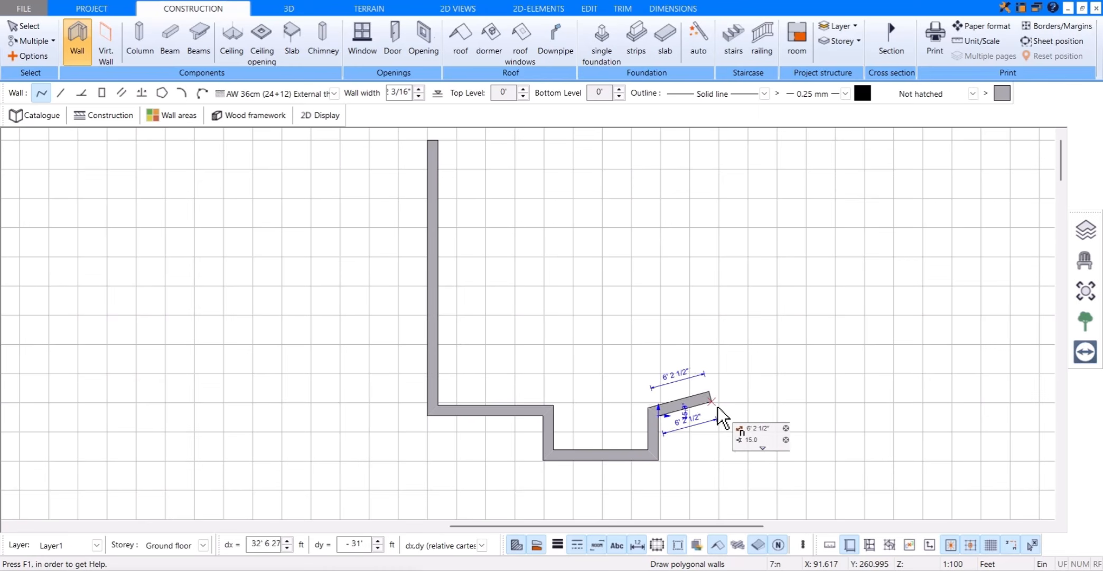
type("13")
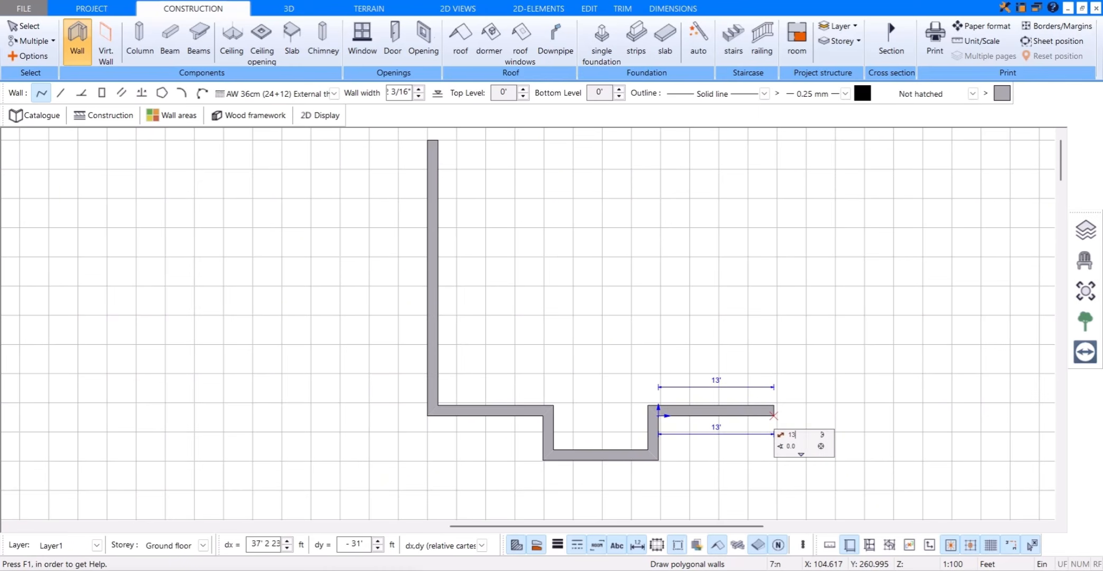
key("Return")
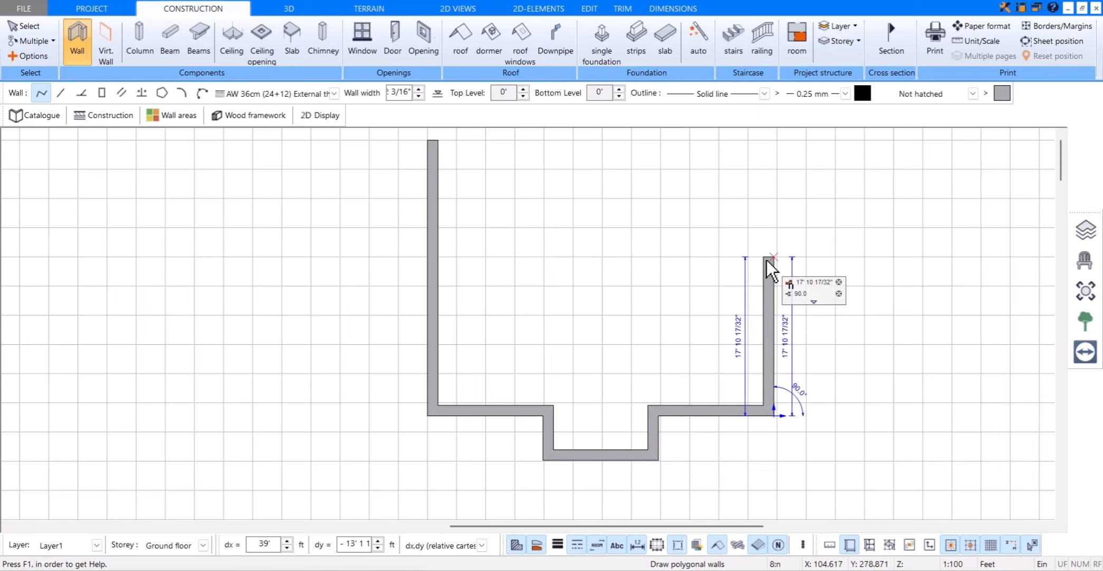
Step: Draw the right-hand exterior wall 31 ft upward and close the outline with the 39 ft rear wall at the starting point
type("31")
key("Return")
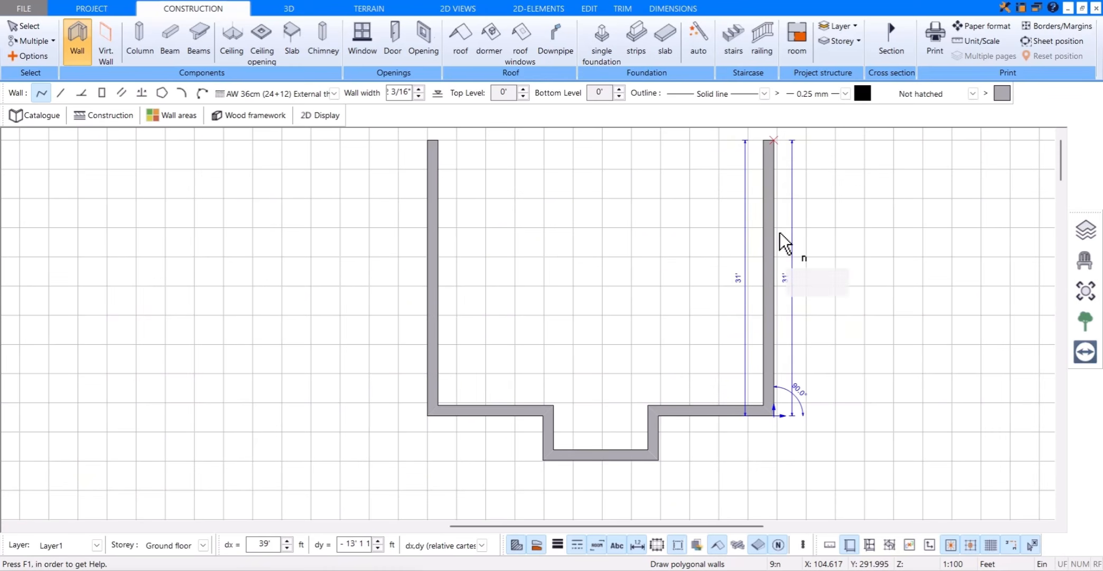
middle_click_drag(781, 163, 787, 281)
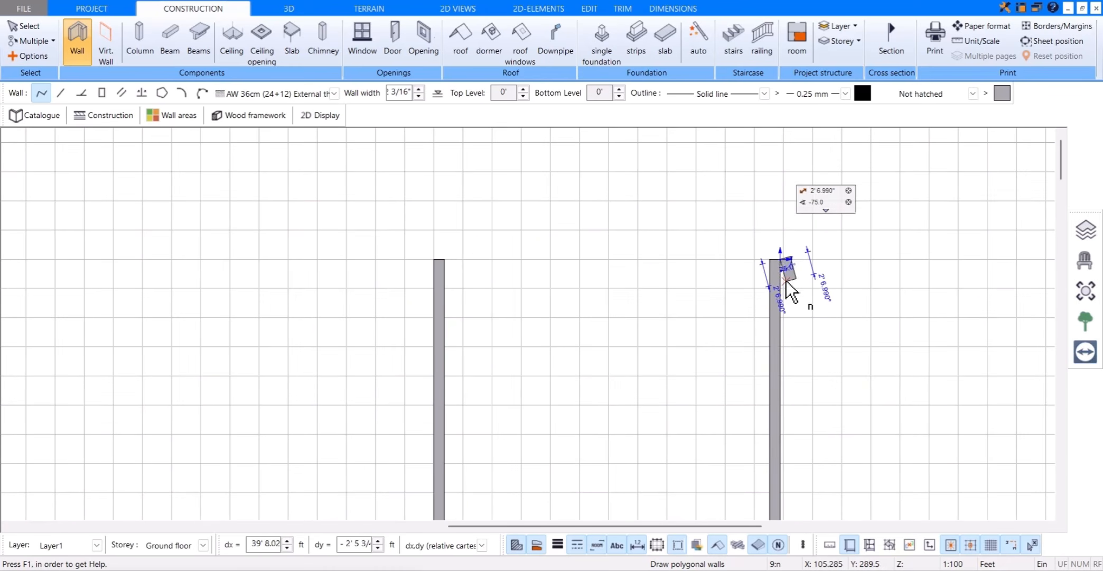
left_click(437, 264)
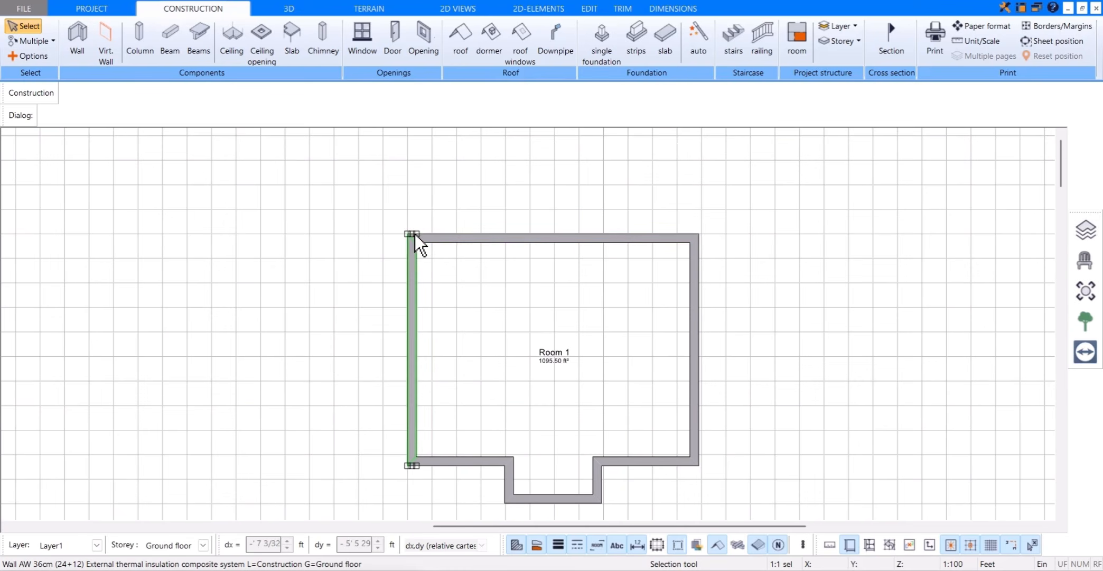
Step: Display the outer dimensions around the plan, and switch the fill display off and back on
left_click(658, 545)
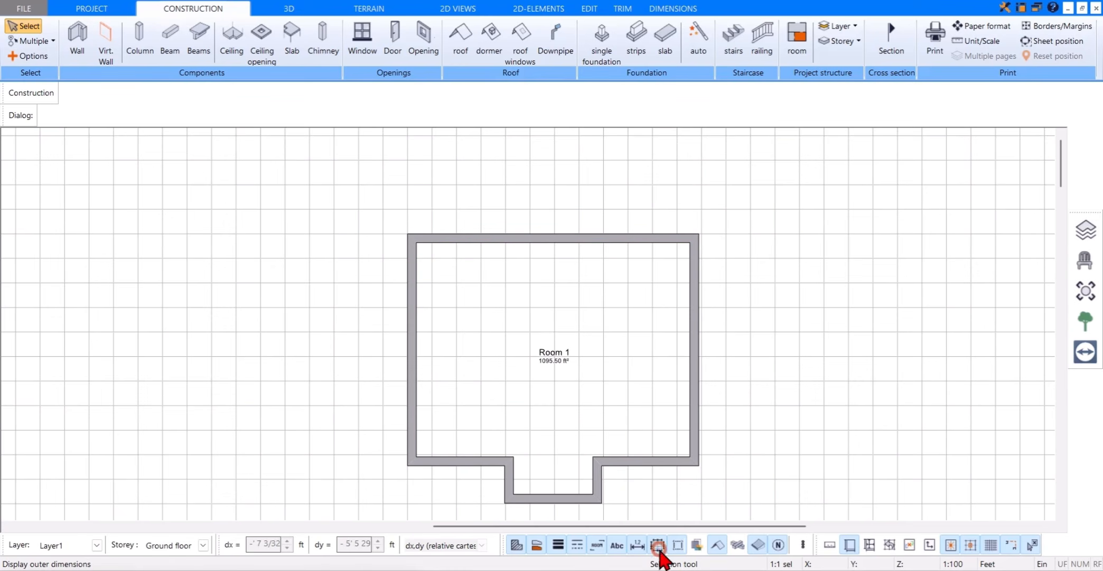
middle_click_drag(688, 474, 670, 433)
scroll(670, 433, "up", 1)
scroll(670, 433, "down", 2)
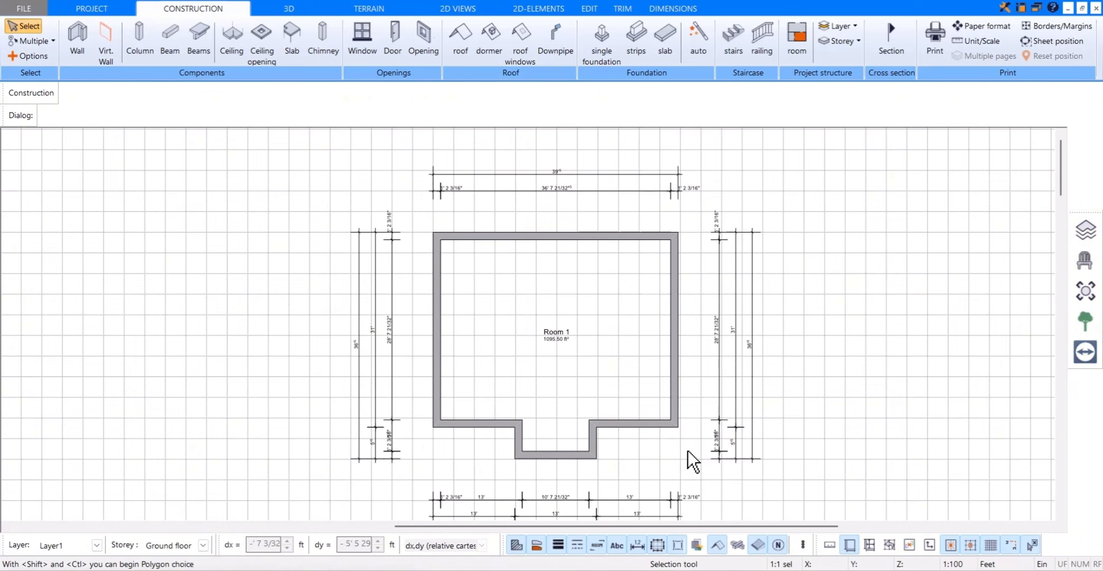
left_click(536, 548)
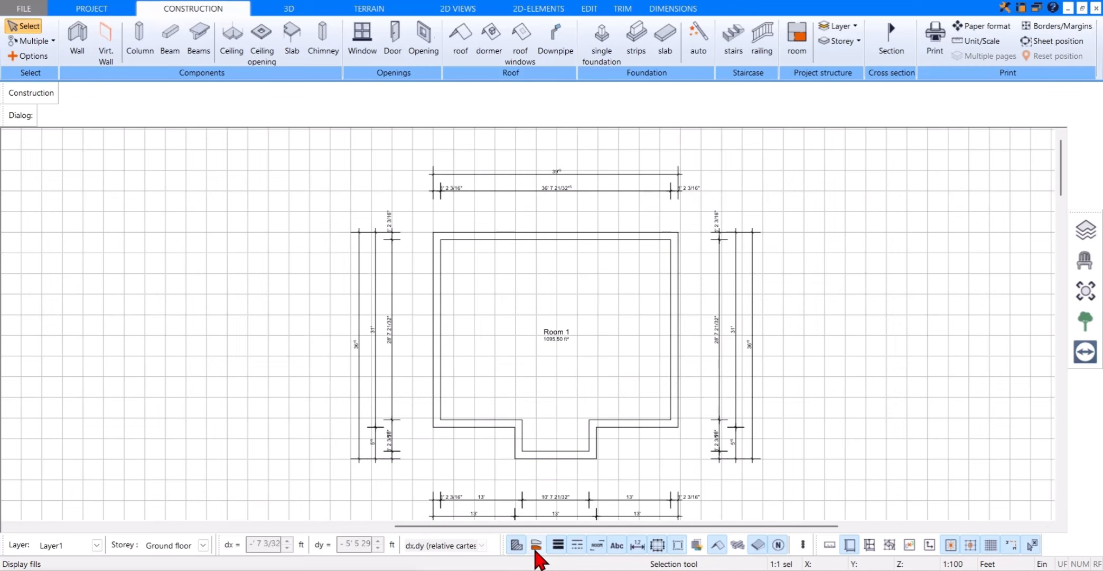
left_click(536, 546)
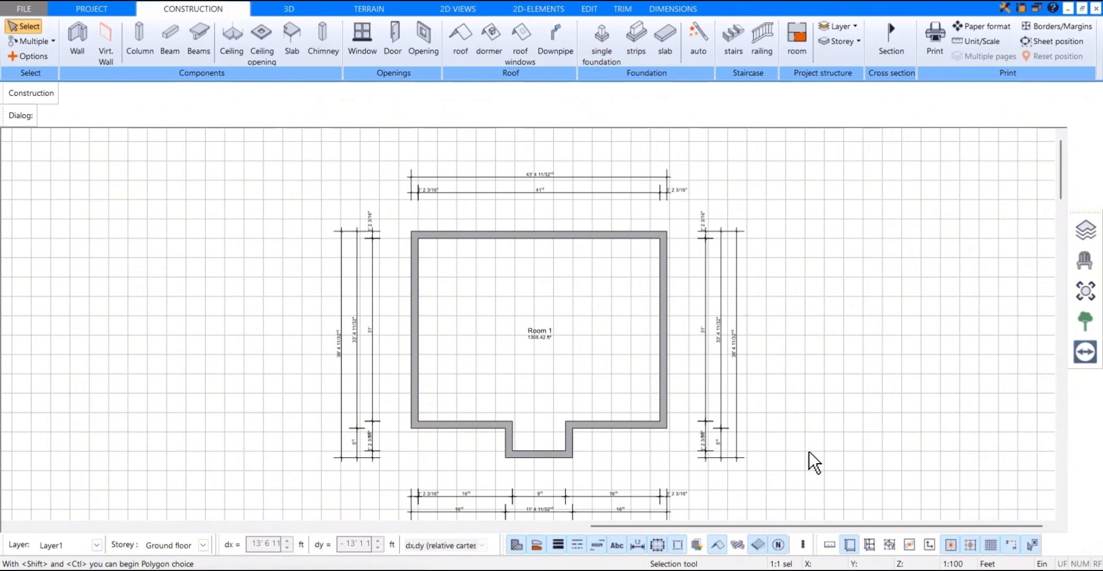
Step: Activate the Wall tool with the IW 11.5cm interior wall type from the catalogue
left_click(77, 40)
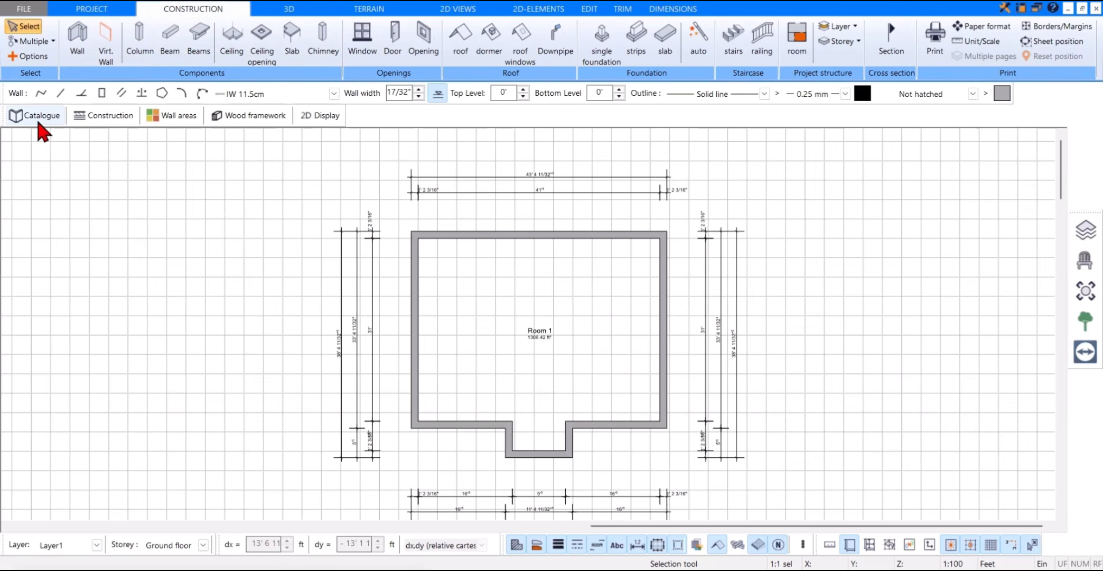
left_click(36, 116)
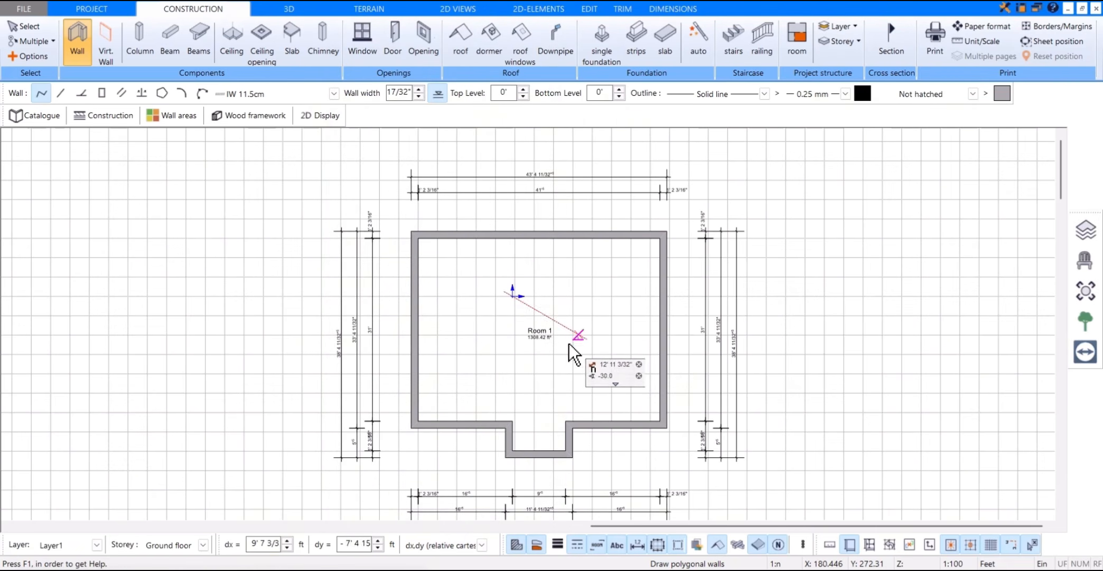
scroll(569, 357, "up", 3)
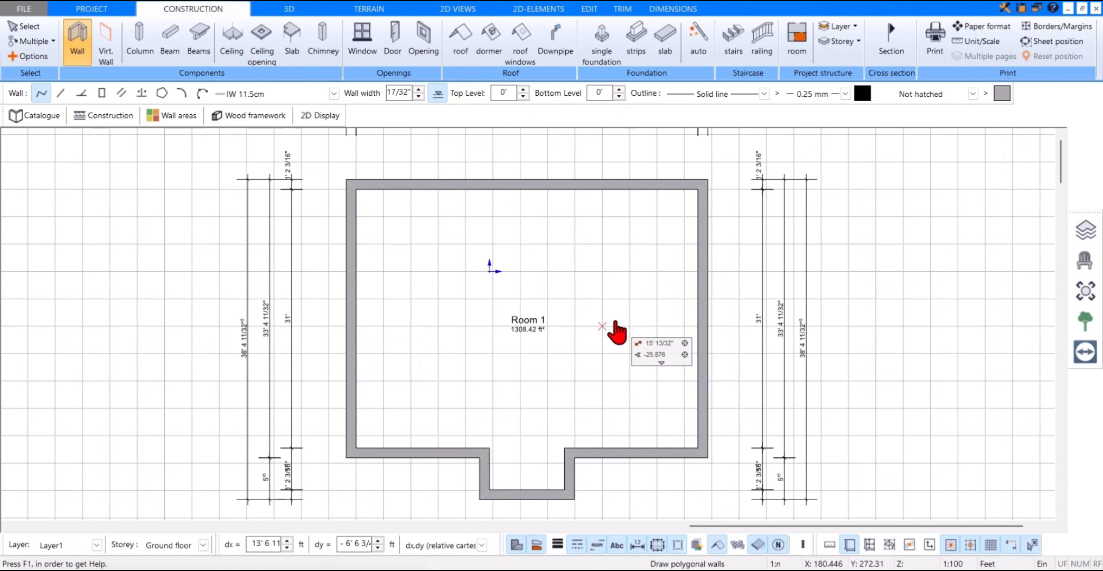
scroll(608, 297, "up", 2)
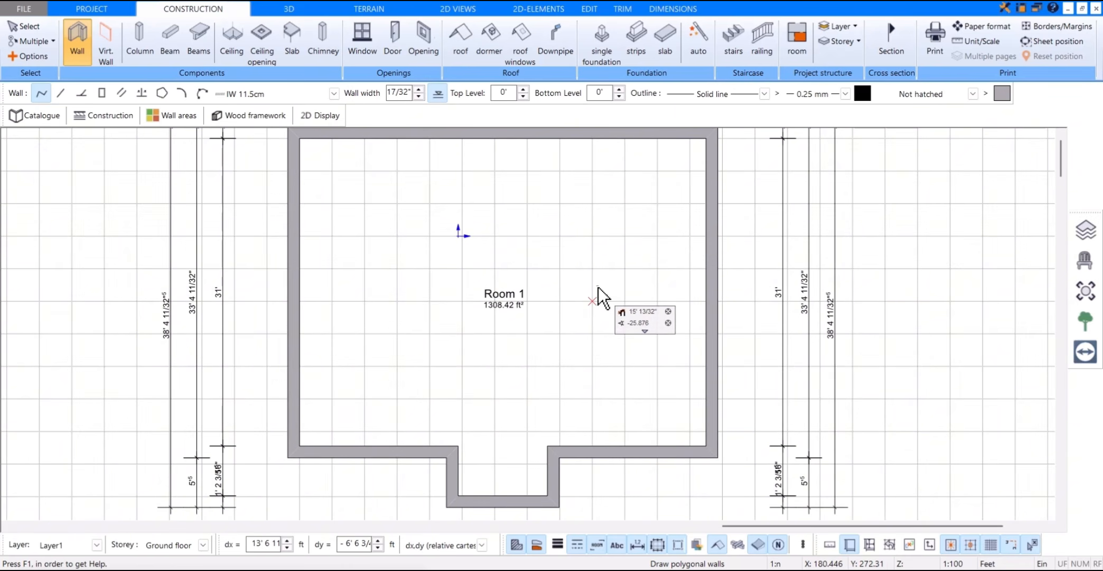
middle_click_drag(592, 283, 592, 296)
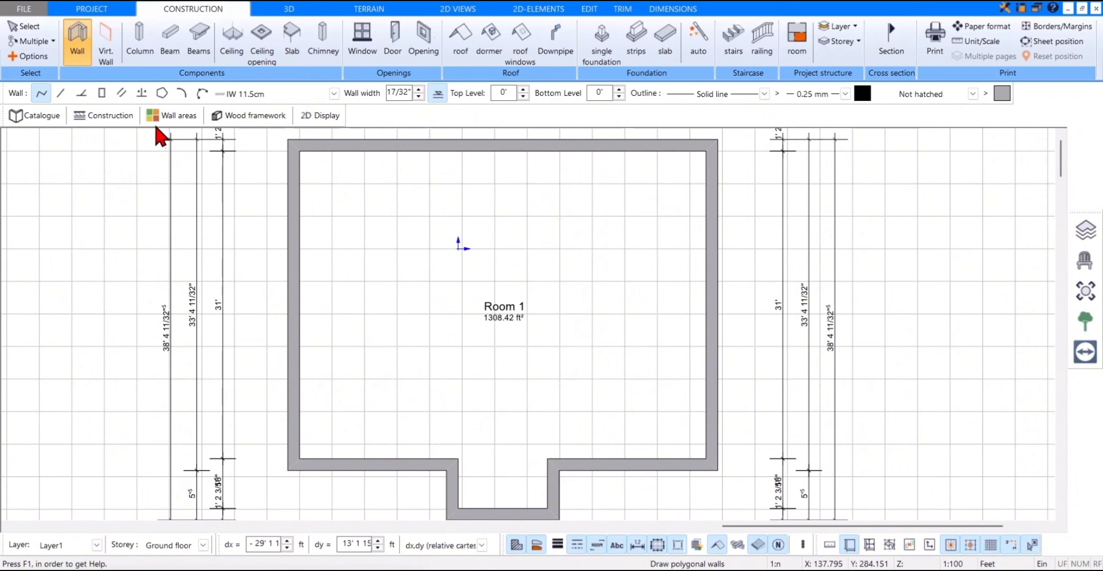
Step: Draw an interior wall parallel to the right-hand front wall at 8 ft distance, from the right exterior wall to the room's middle
left_click(123, 94)
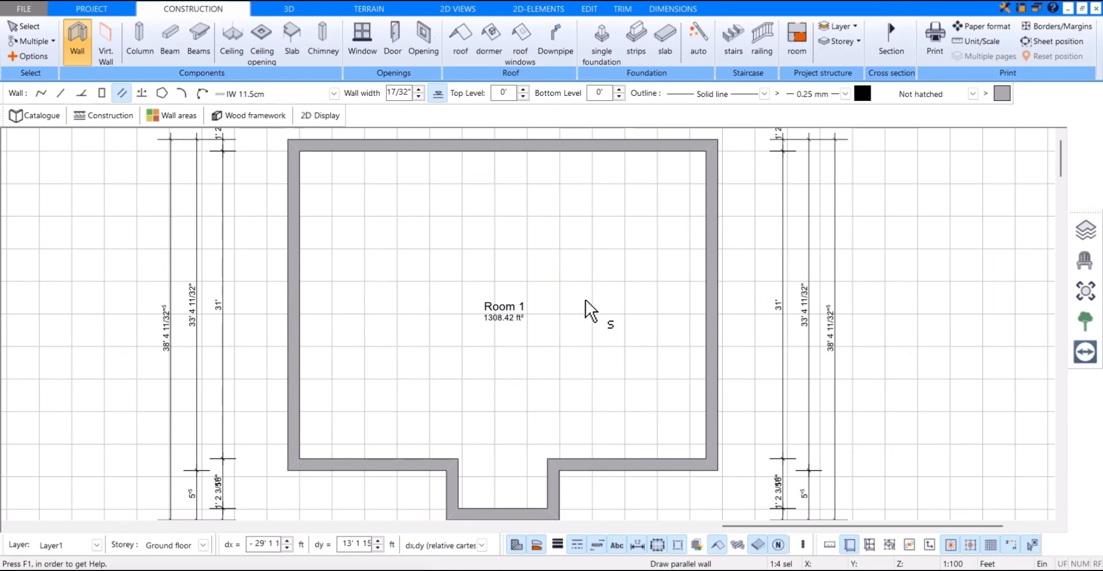
left_click(646, 456)
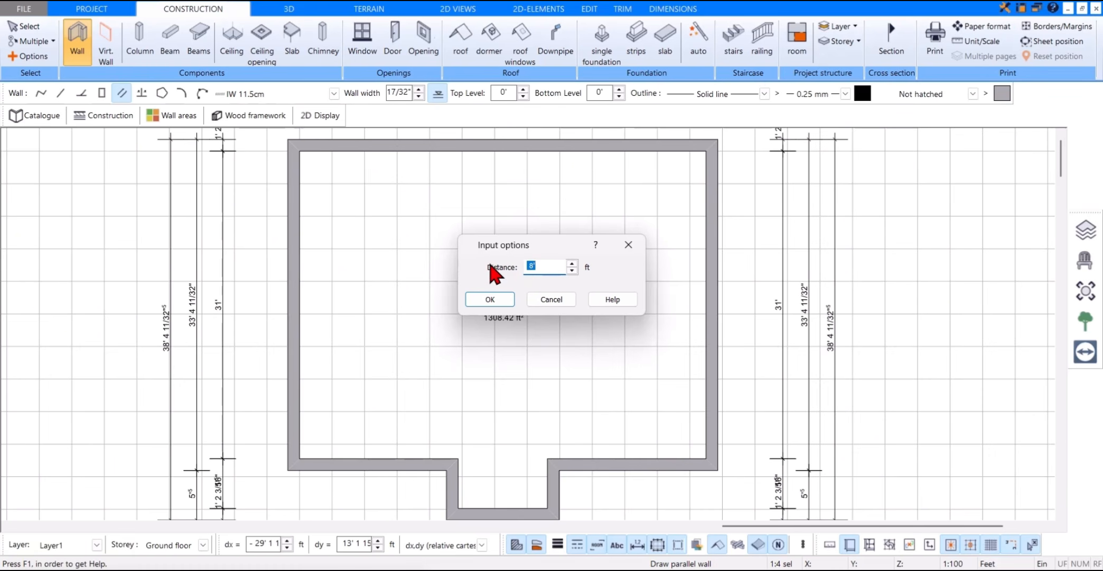
left_click(492, 299)
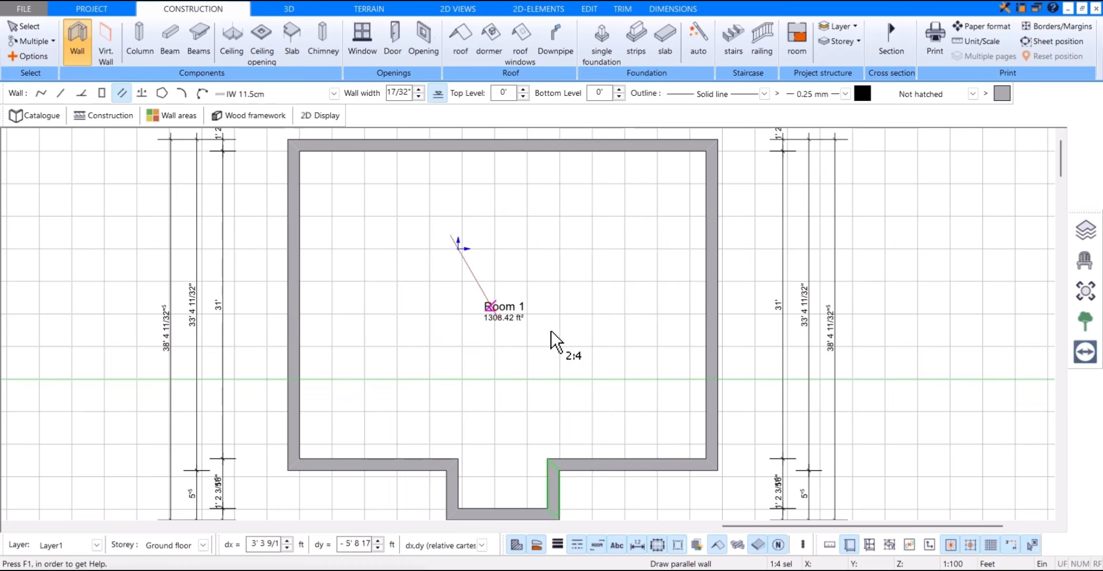
left_click(706, 377)
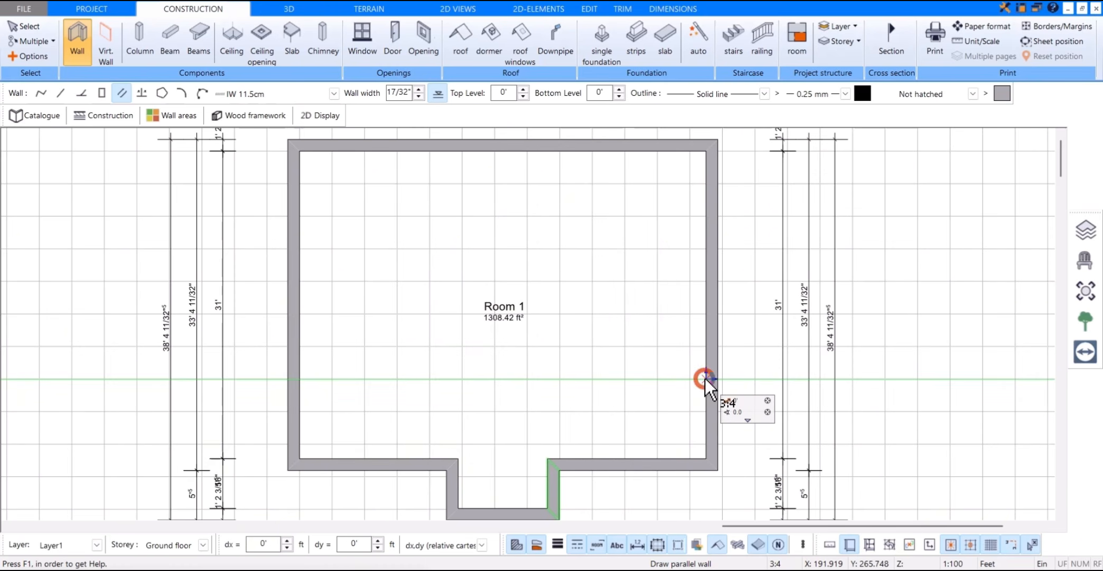
left_click(706, 378)
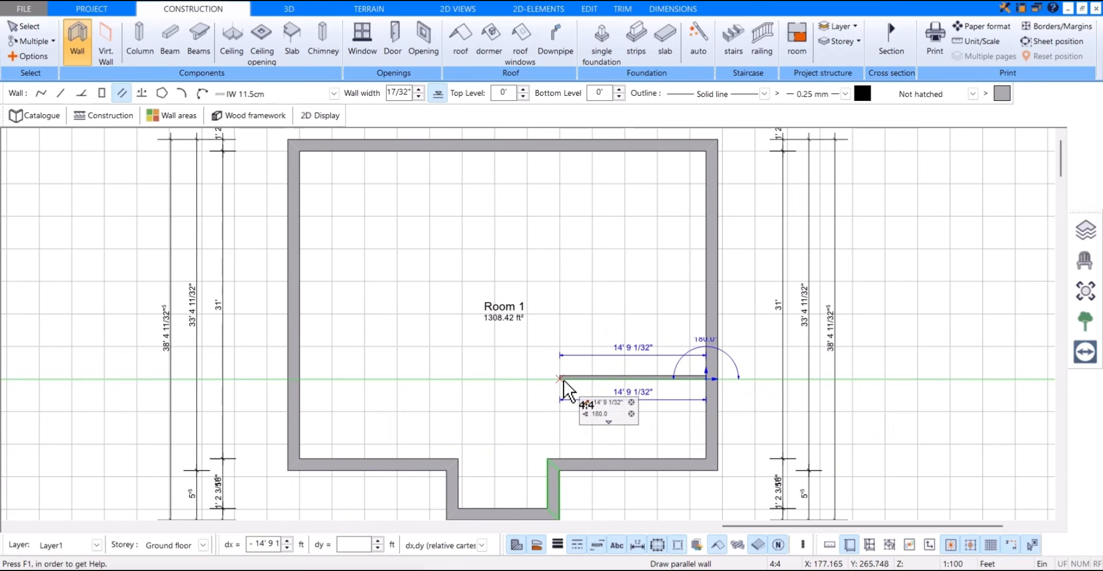
left_click(492, 379)
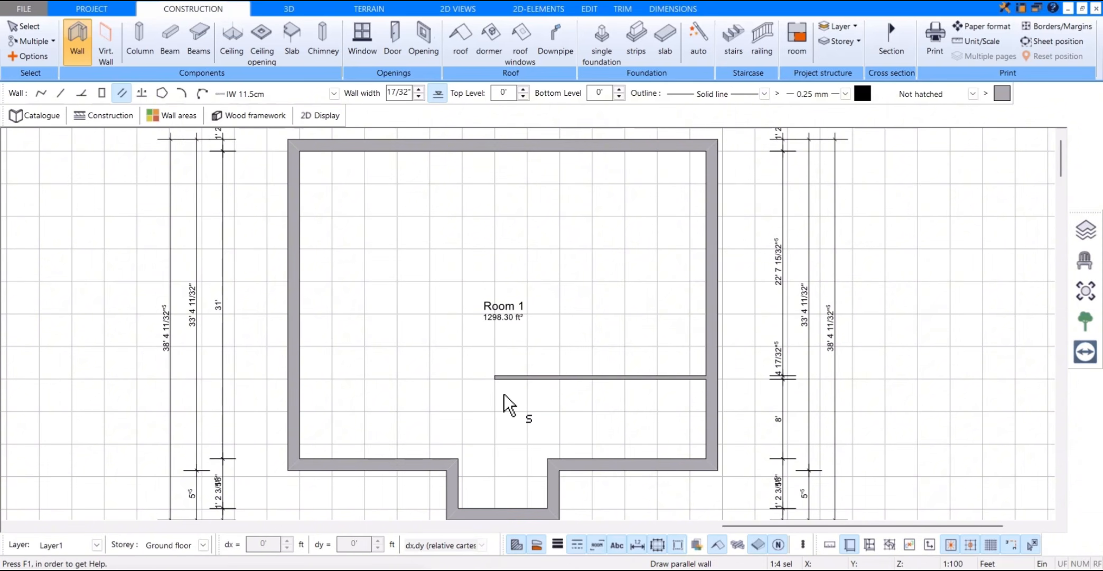
Step: Draw an interior wall parallel to the right exterior wall at 16 ft distance, from the front wall about 21 ft 2 in upward
left_click(704, 424)
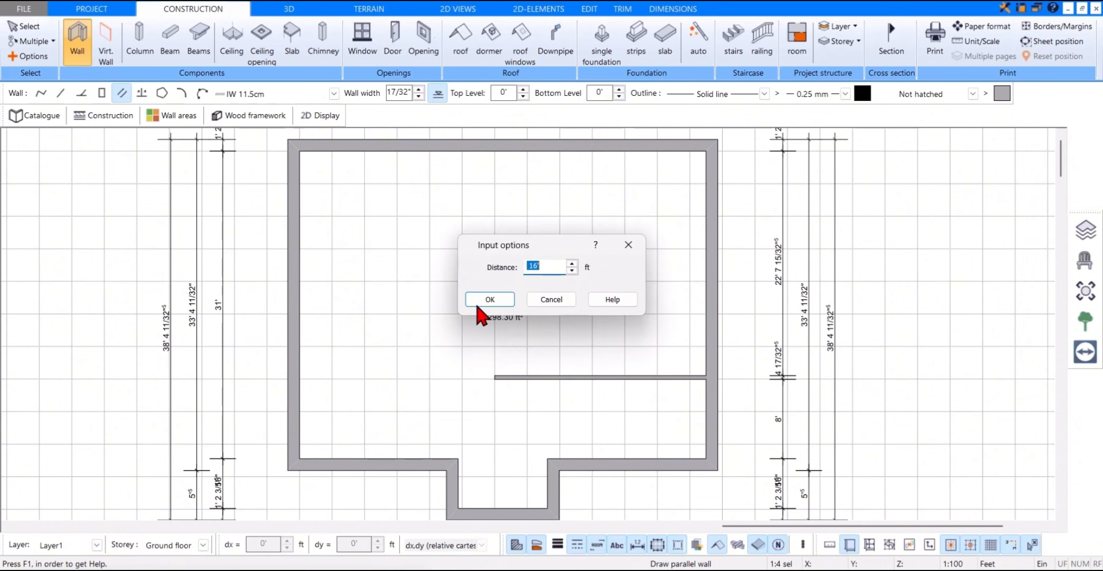
left_click(478, 303)
left_click(547, 458)
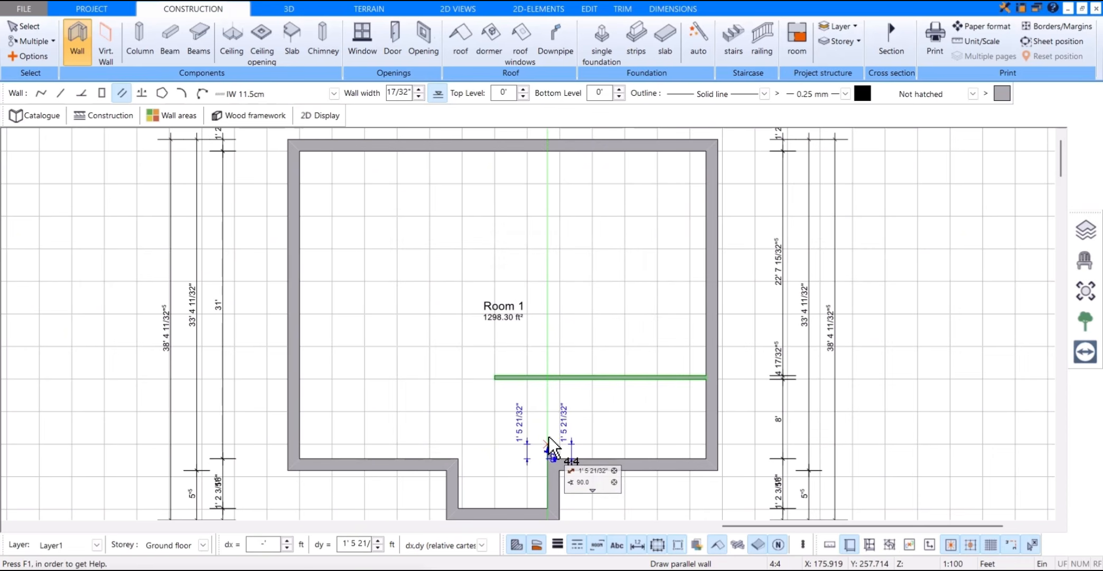
left_click(551, 247)
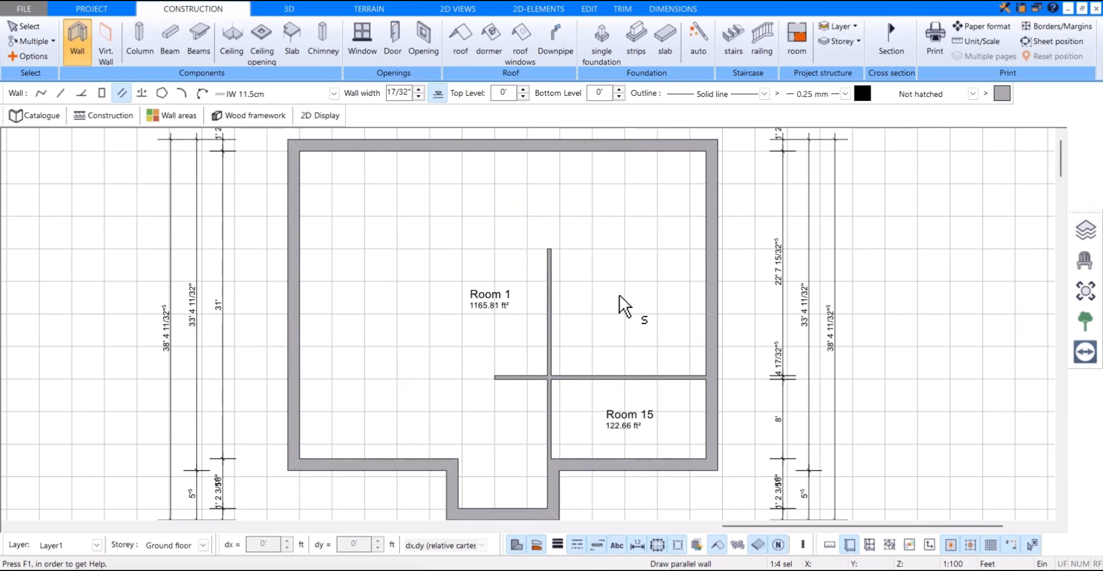
Step: Trim the horizontal interior wall at the new vertical wall, removing the piece that projects to its left
key("Escape")
key("t")
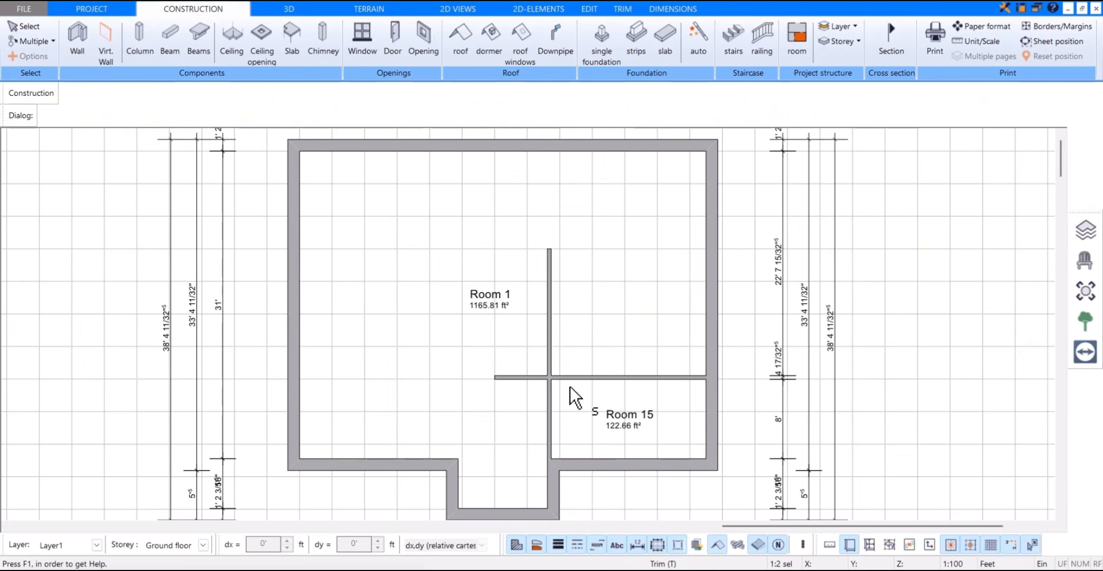
left_click(555, 401)
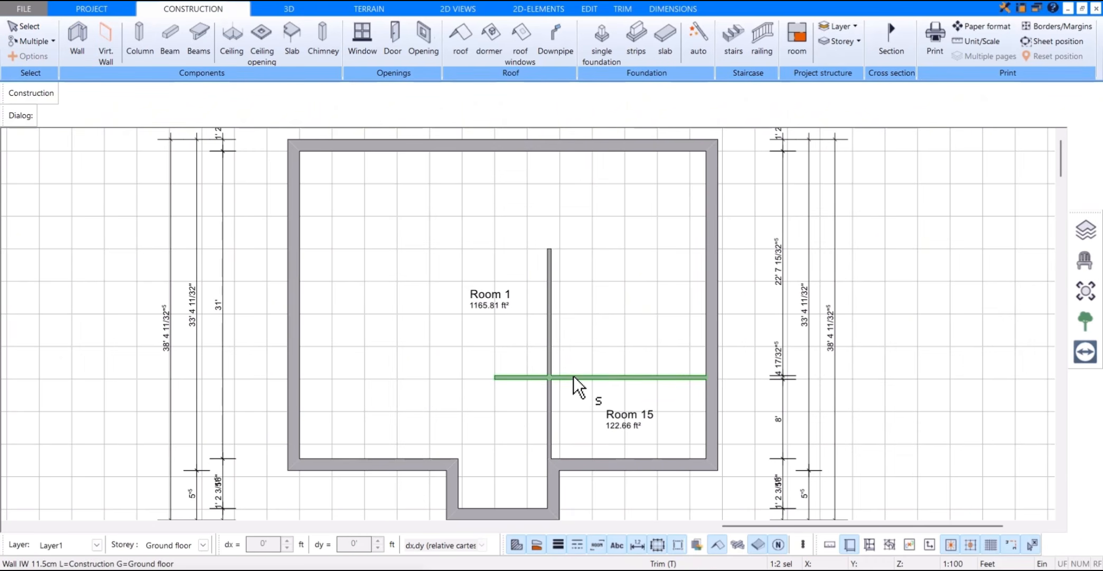
left_click(573, 376)
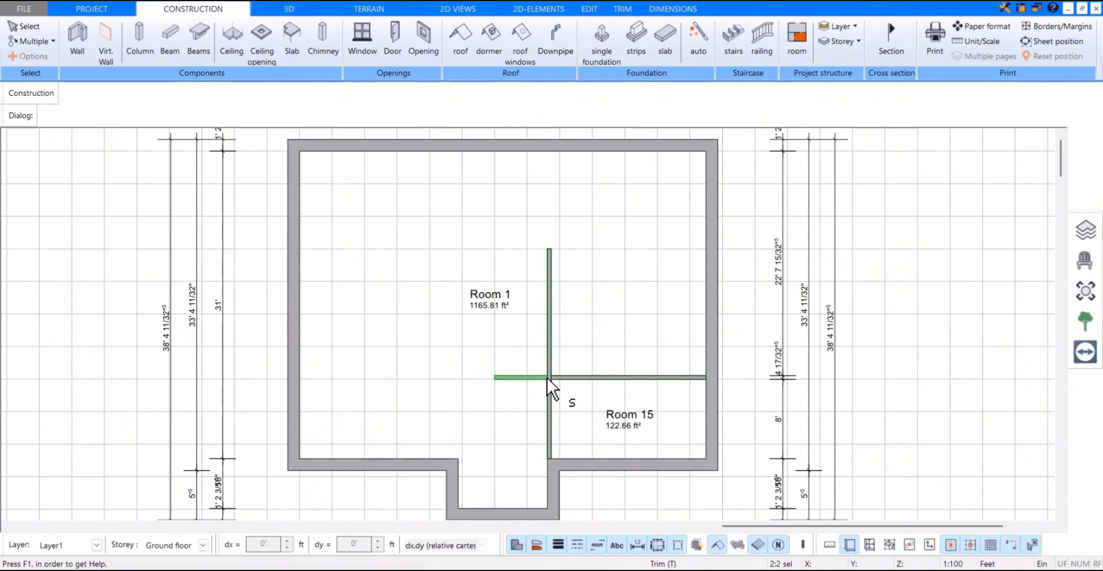
left_click(550, 385)
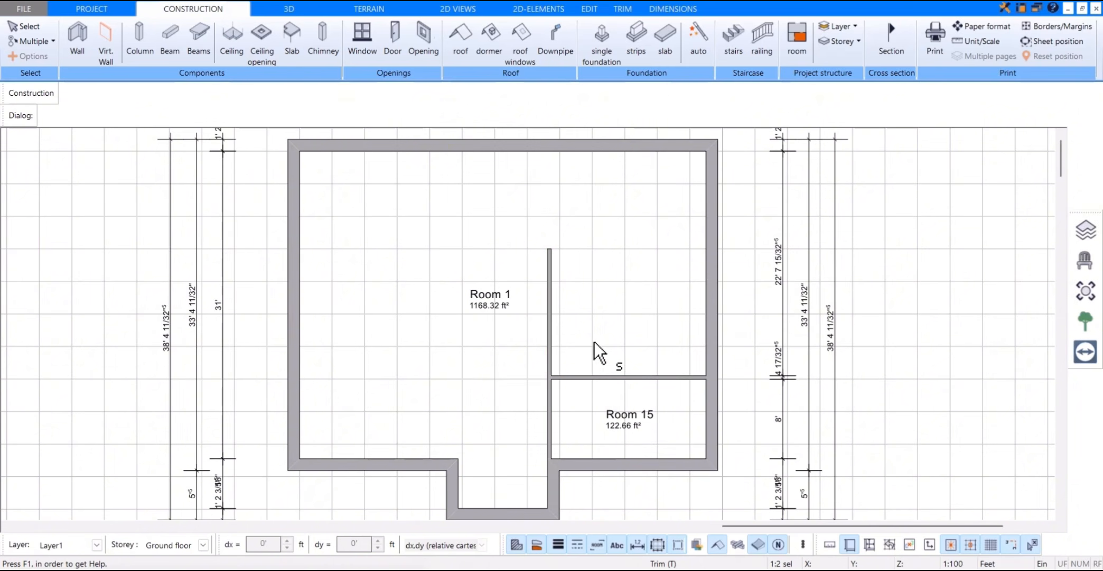
Step: Draw a simple horizontal interior wall from the upper end of the vertical wall to the right exterior wall
left_click(78, 45)
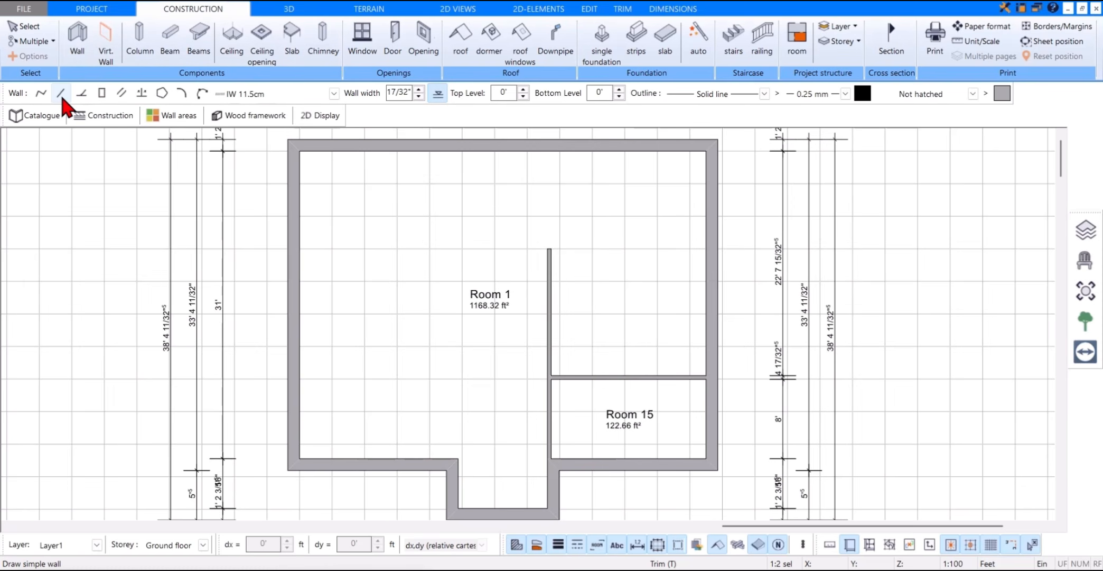
left_click(61, 95)
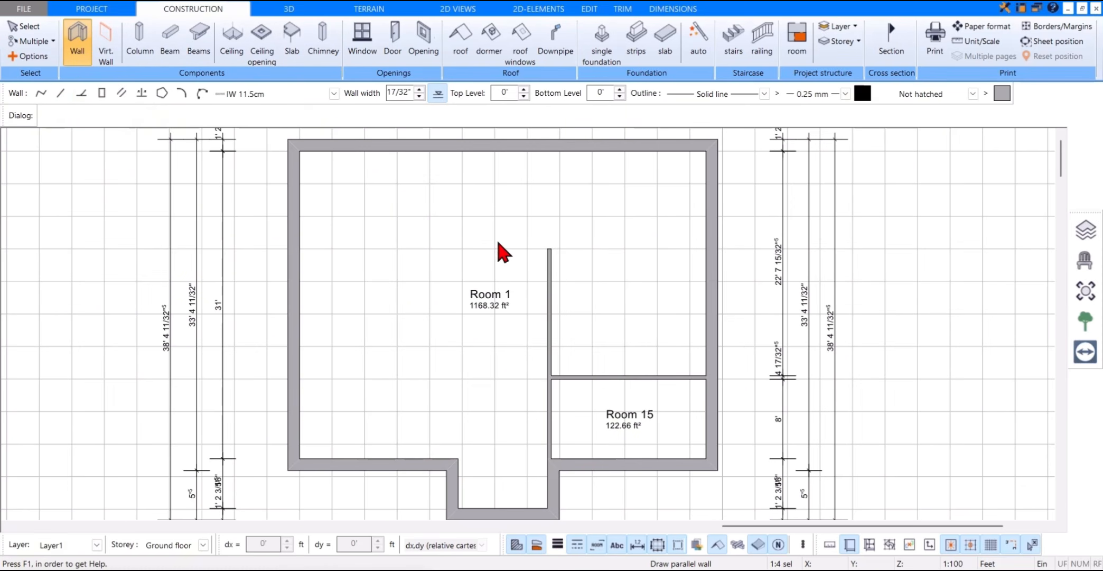
left_click(551, 249)
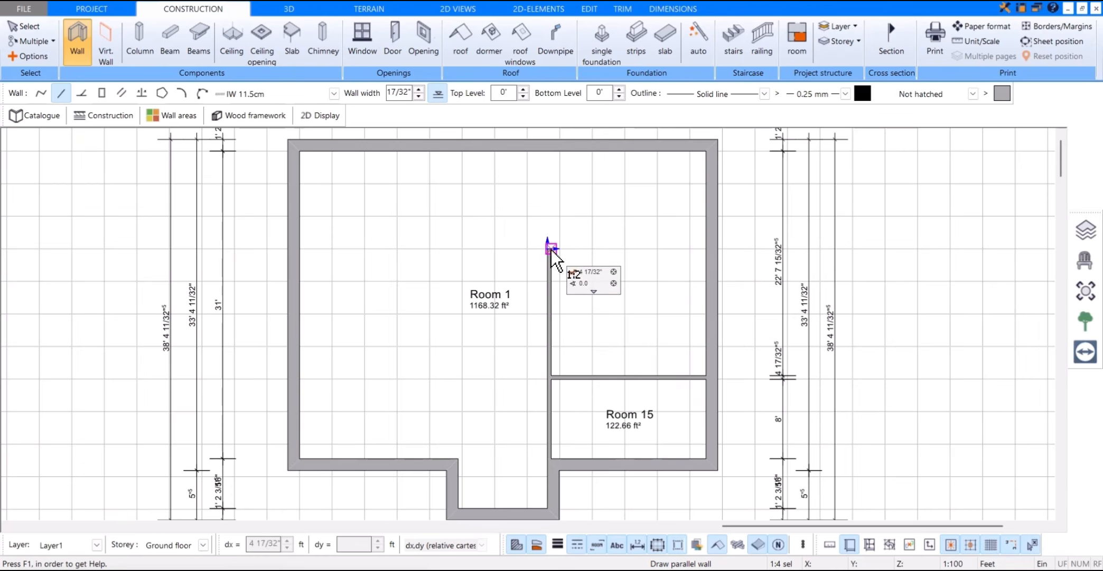
left_click(704, 249)
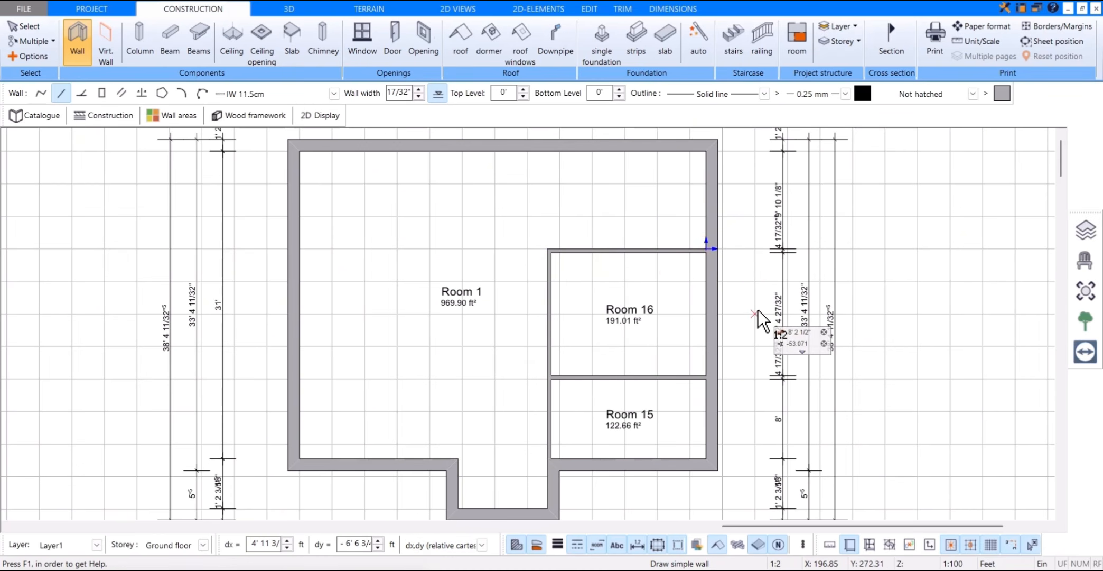
key("Escape")
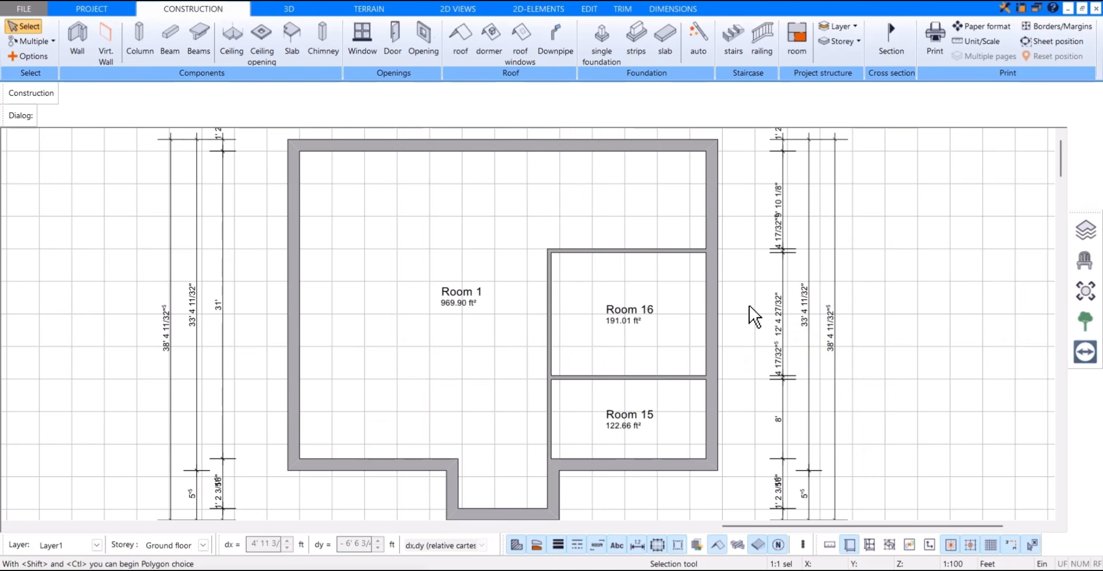
left_click(576, 250)
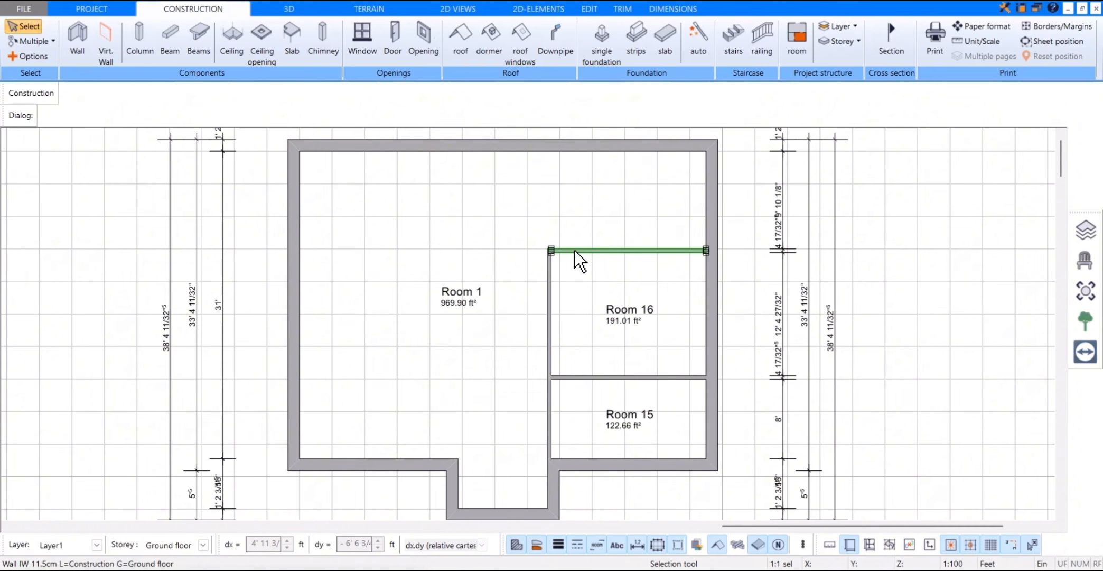
key("Escape")
Step: Draw an interior wall parallel to the left exterior wall at 16 ft distance, from the front wall about 21 ft 2 in upward
left_click(84, 50)
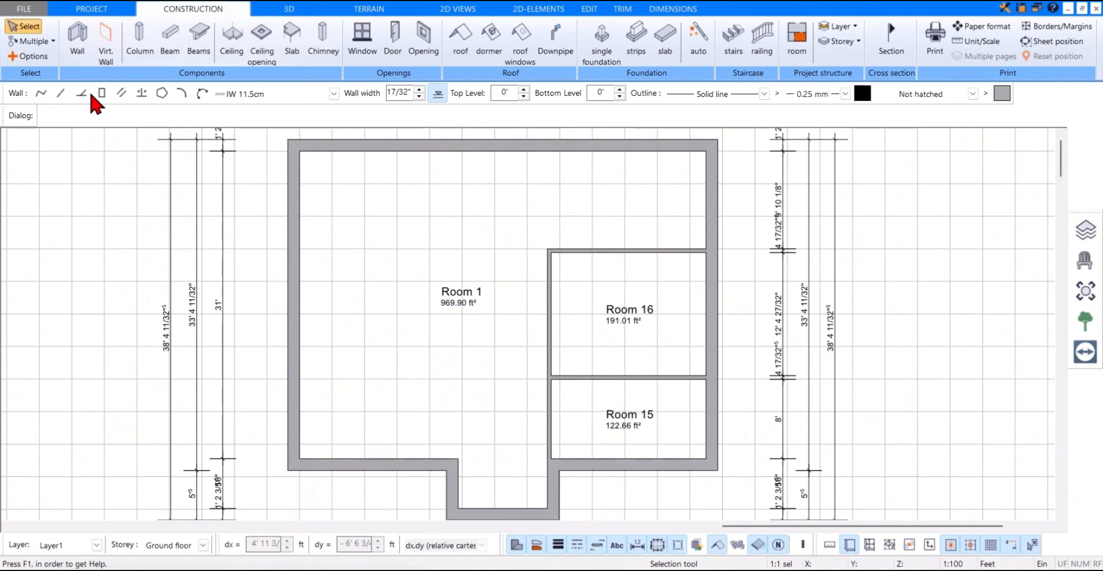
left_click(121, 94)
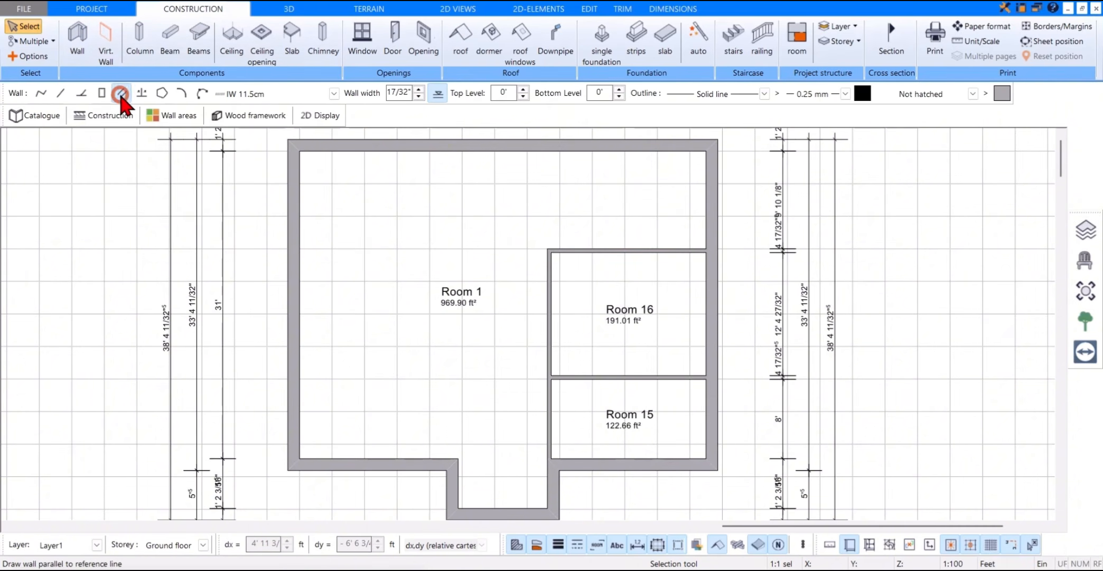
left_click(301, 442)
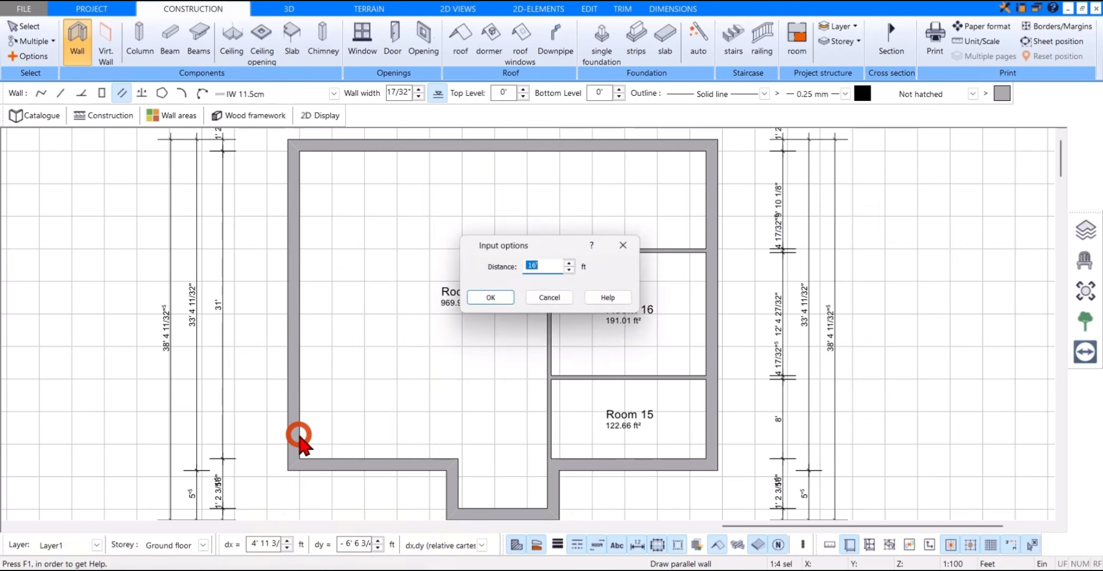
left_click(489, 299)
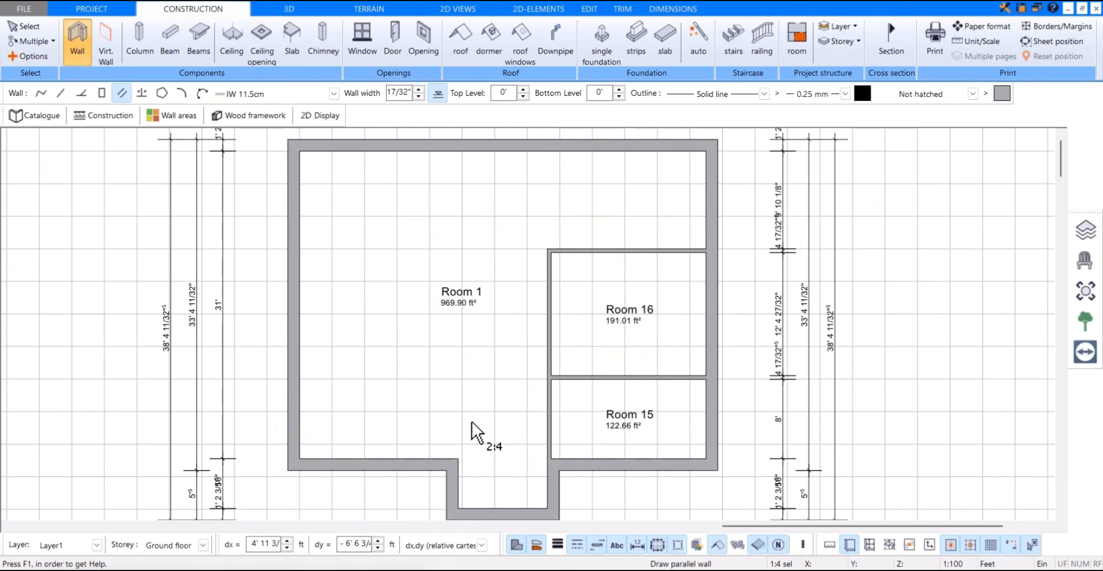
left_click(457, 457)
left_click(456, 455)
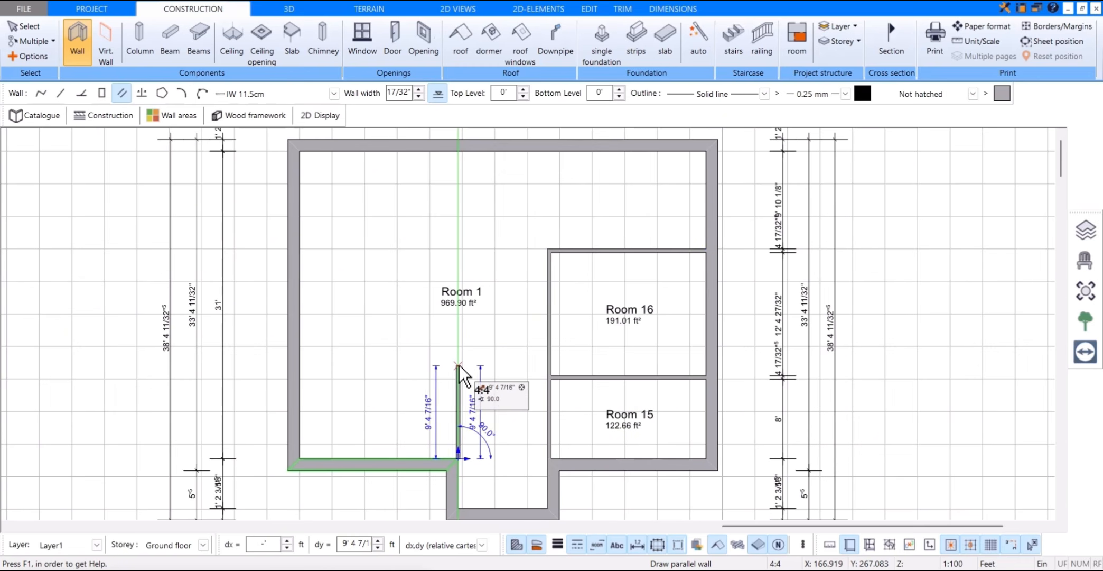
left_click(458, 250)
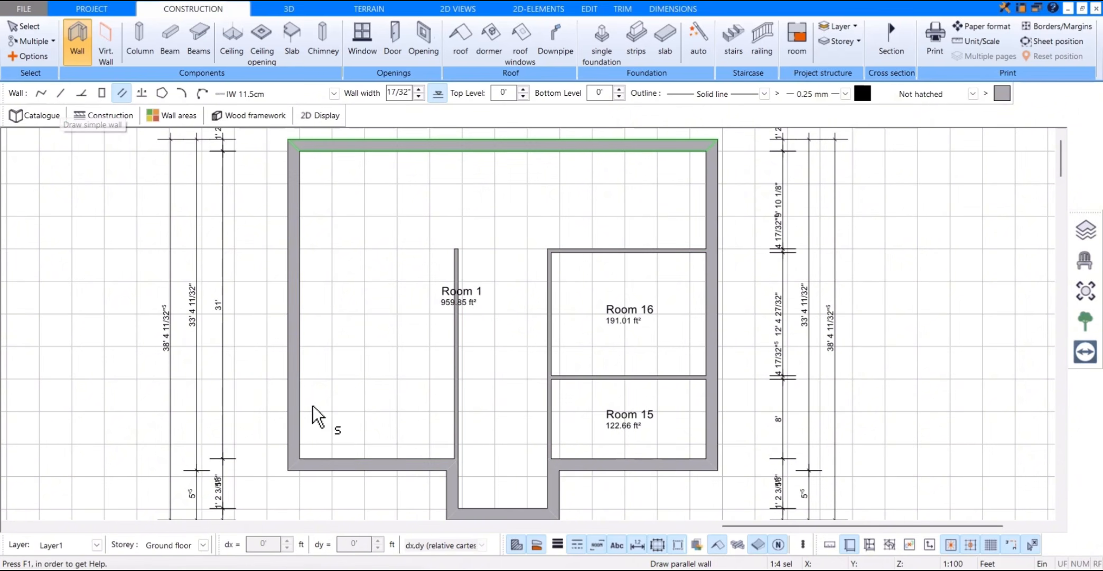
Step: Draw an interior wall parallel to the left front wall at 8 ft distance, from the left exterior wall to the left vertical partition
left_click(331, 459)
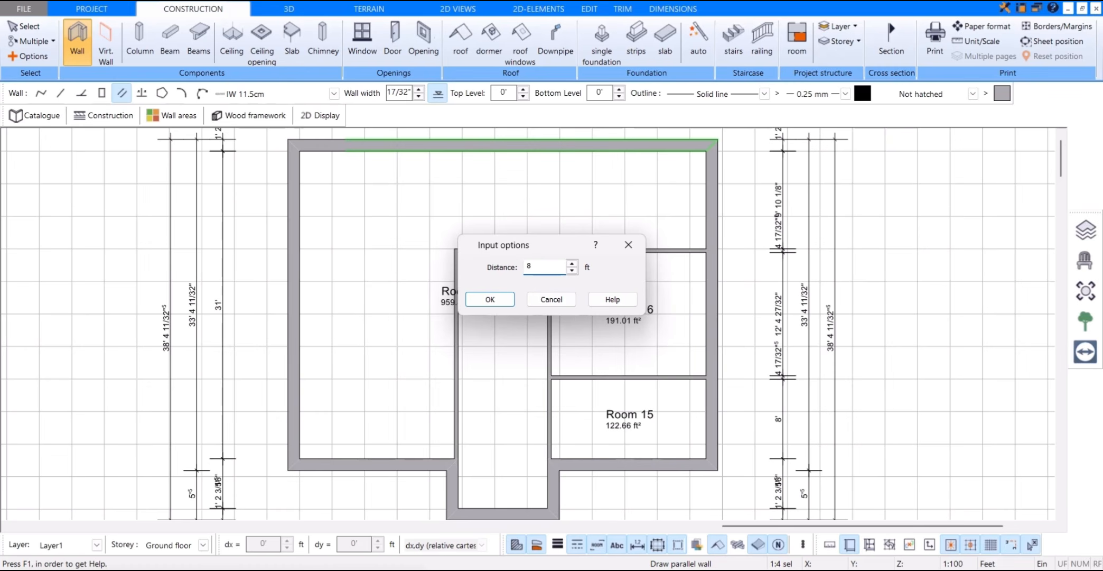
left_click(494, 300)
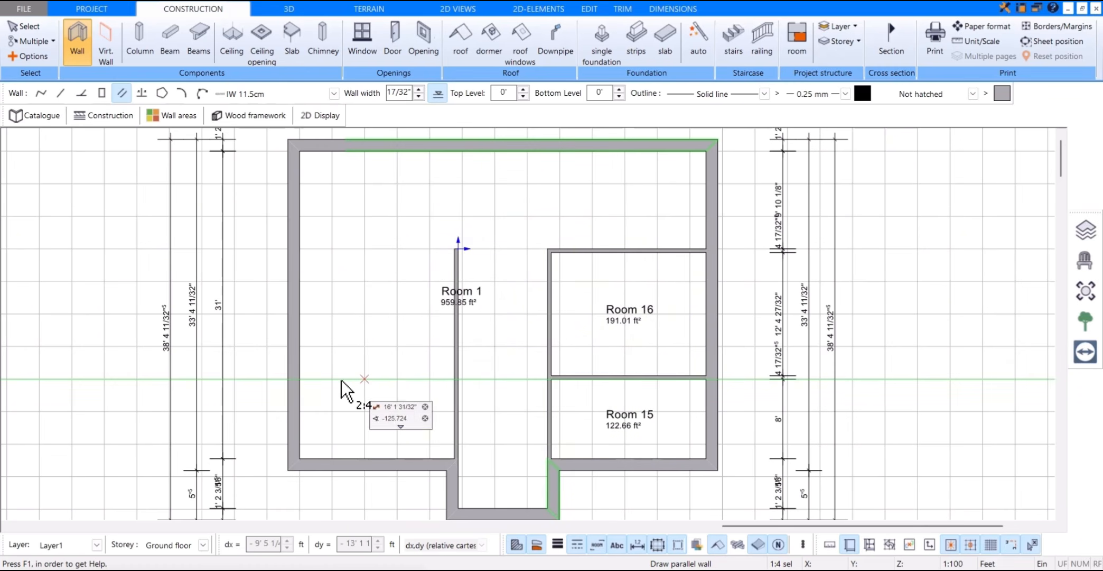
left_click(299, 378)
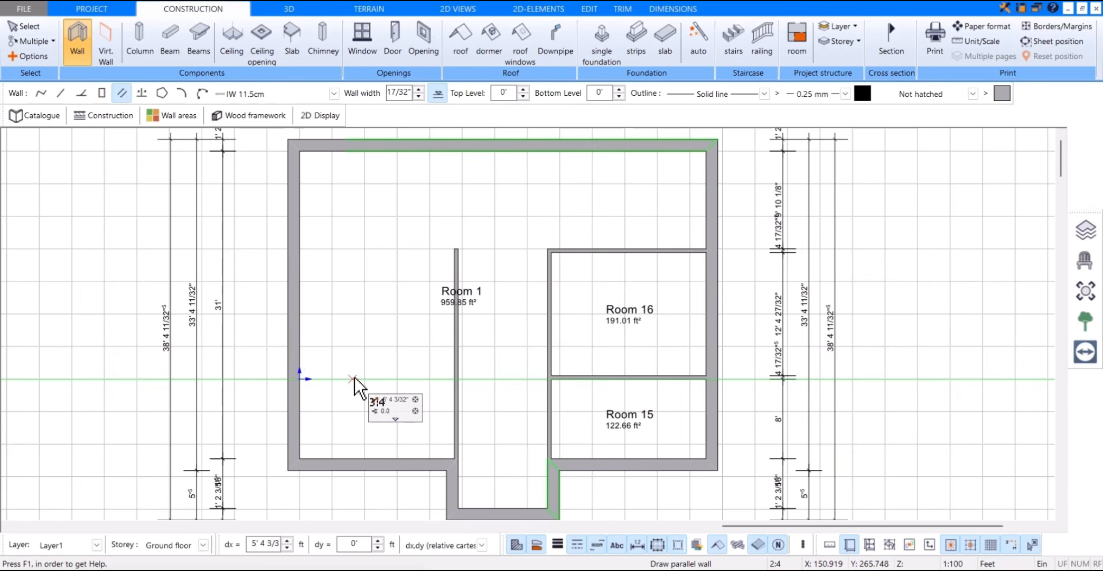
left_click(300, 377)
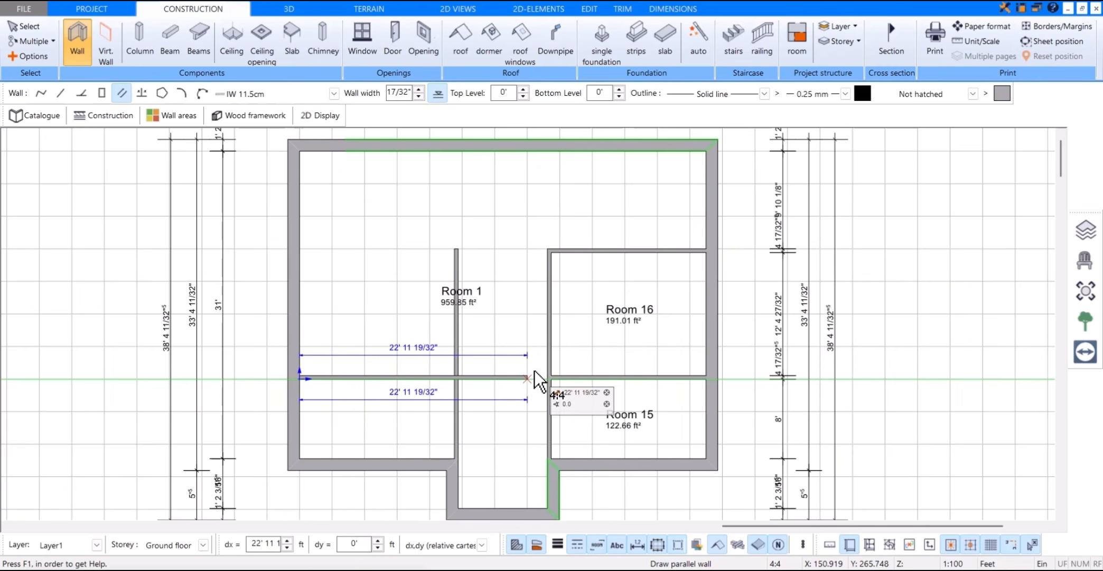
left_click(454, 377)
key("Escape")
Step: Lengthen the upper horizontal interior wall leftward to the top end of the left vertical partition, closing off the hallway
left_click(551, 251)
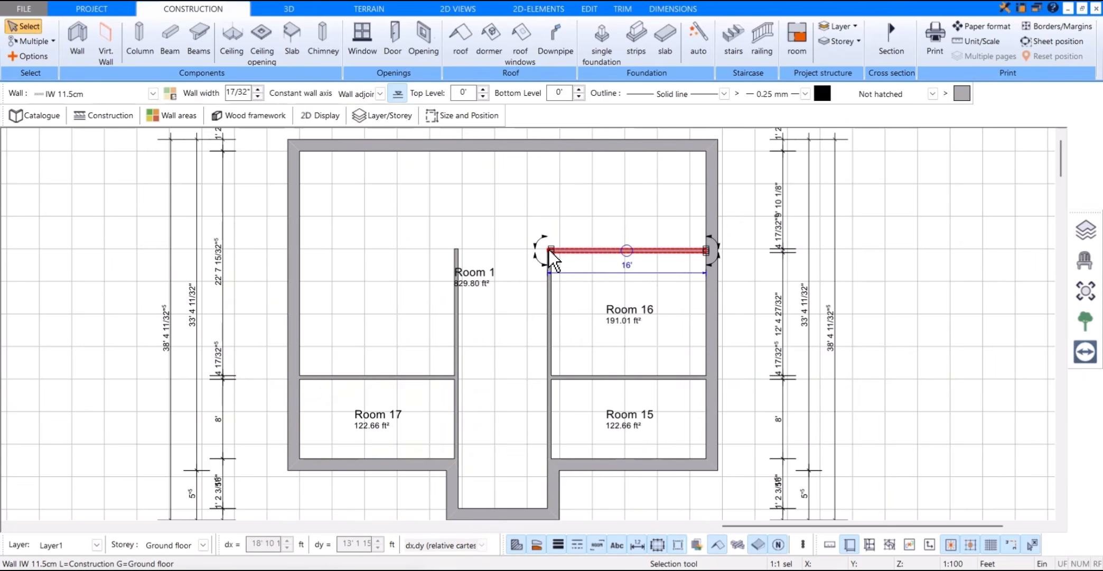
left_click(550, 250)
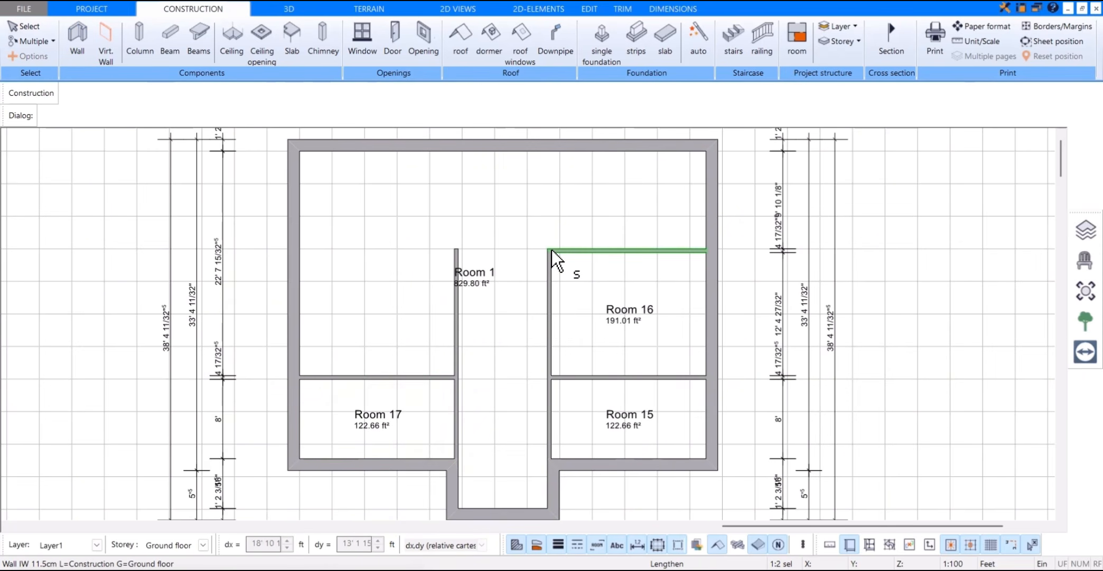
left_click(458, 250)
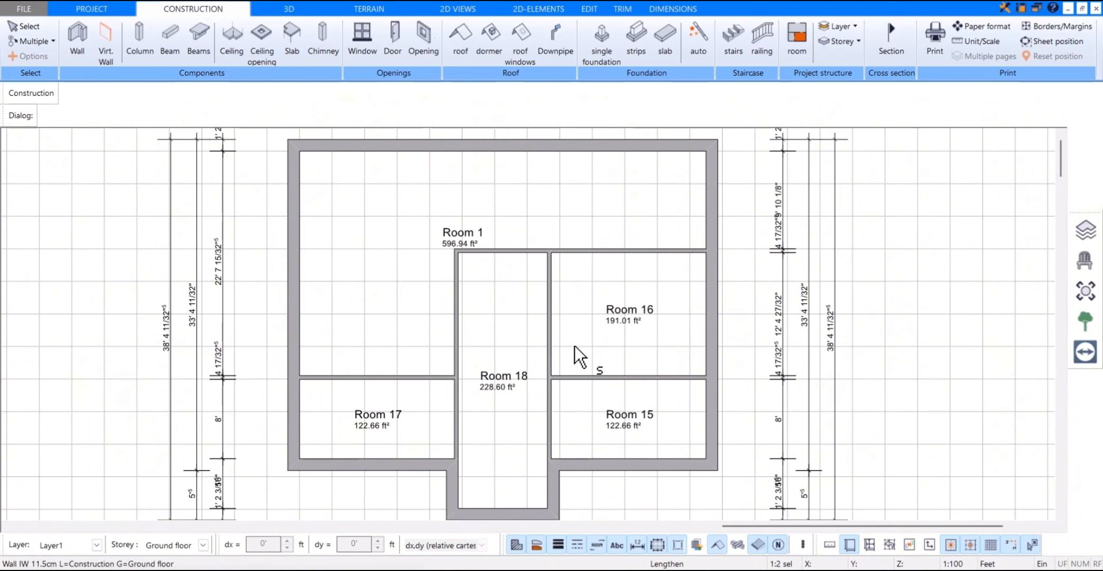
Step: Activate the Window tool with the single-sash window 1flg. w from the catalogue
scroll(607, 352, "down", 2)
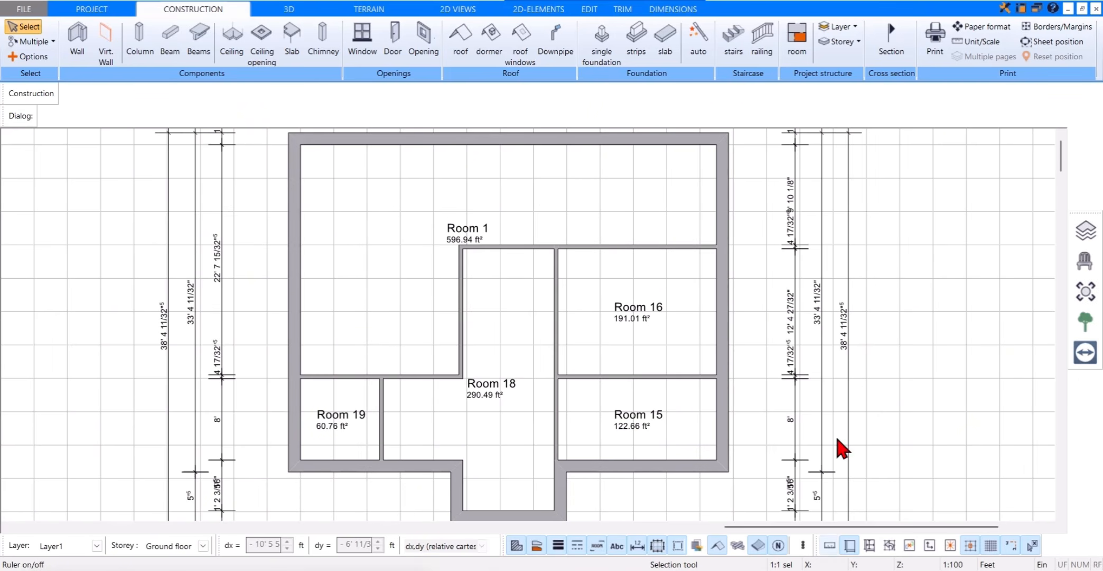
left_click(376, 51)
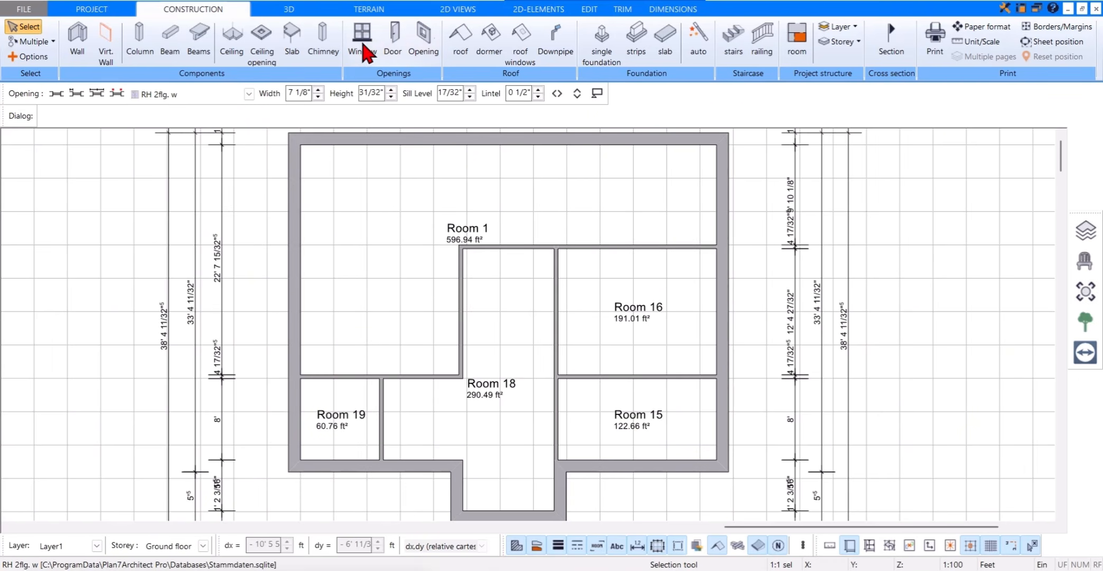
left_click(40, 116)
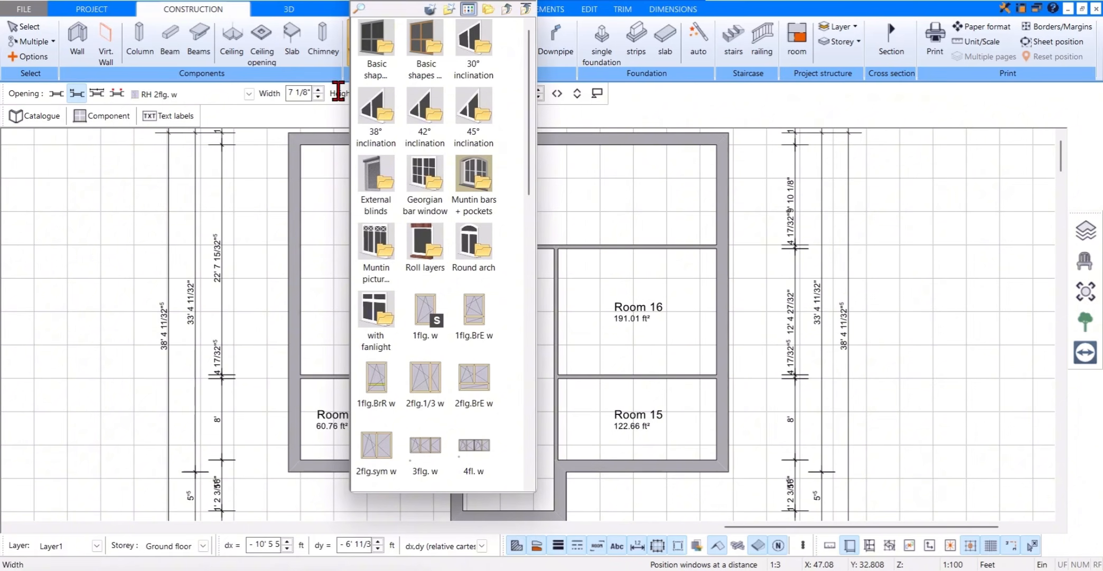
scroll(485, 153, "down", 10)
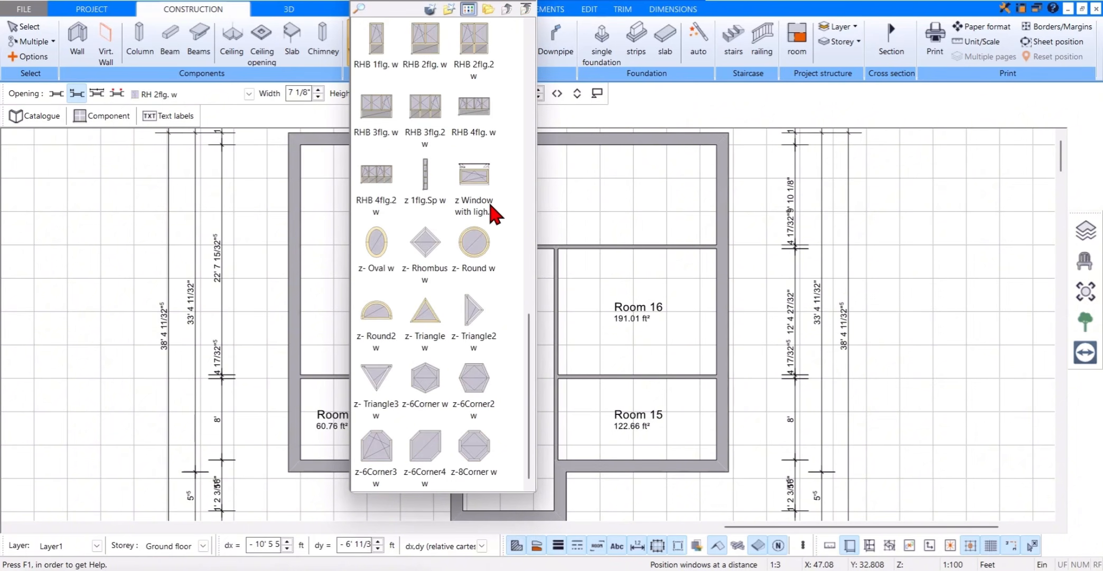
scroll(494, 211, "up", 10)
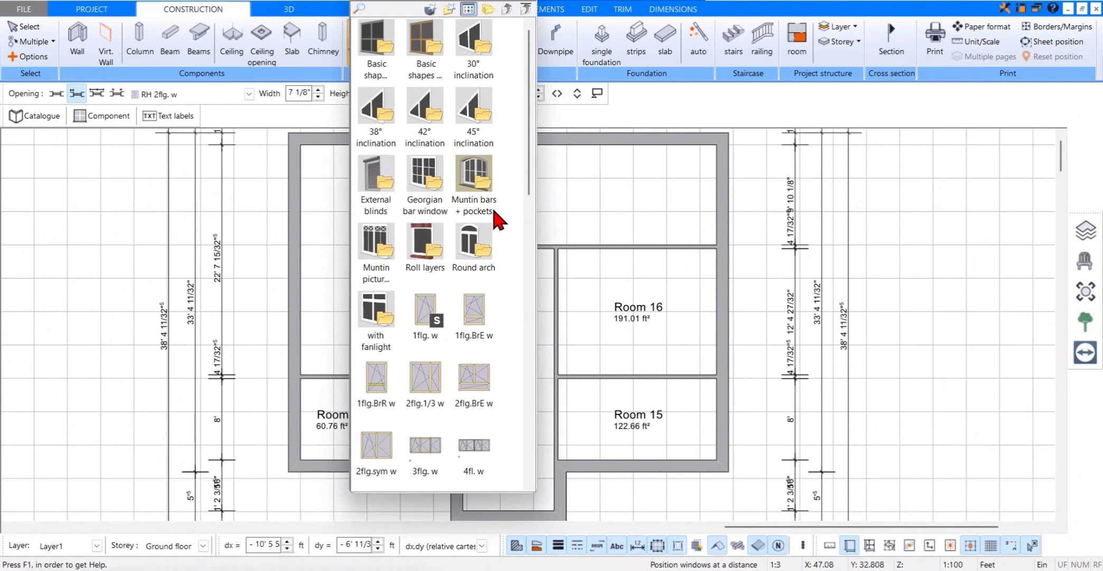
left_click(423, 317)
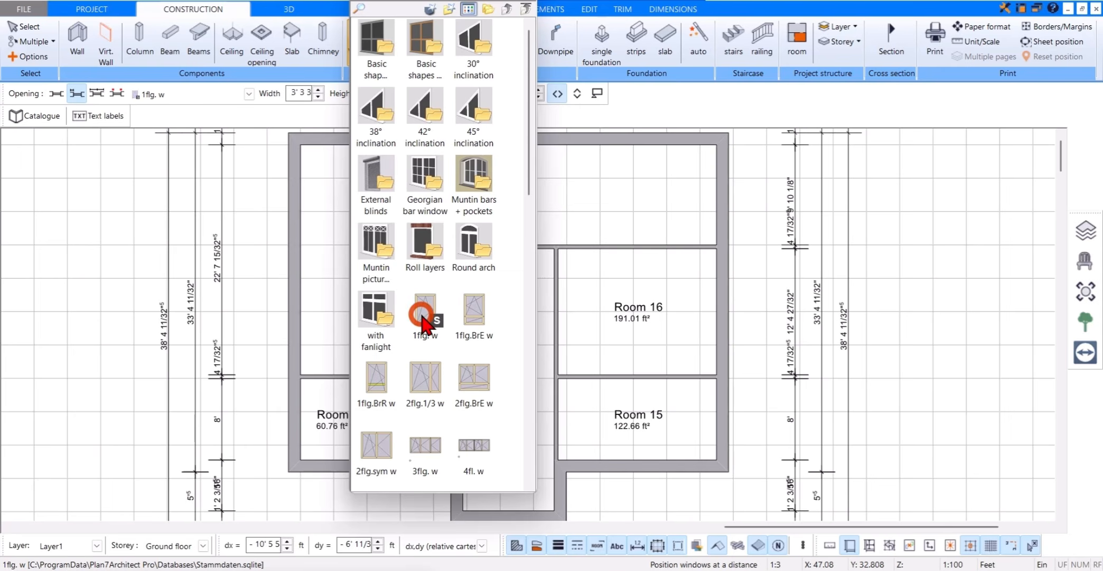
left_click(527, 3)
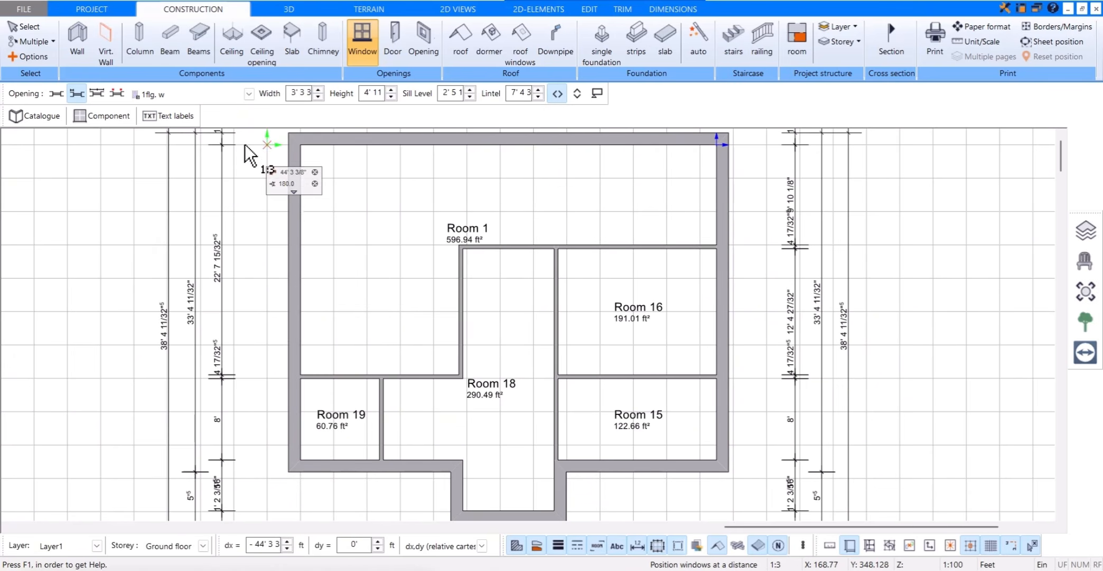
Step: Place the single-sash window in the left exterior wall, 5 ft from the upper left inner corner of Room 1
left_click(76, 97)
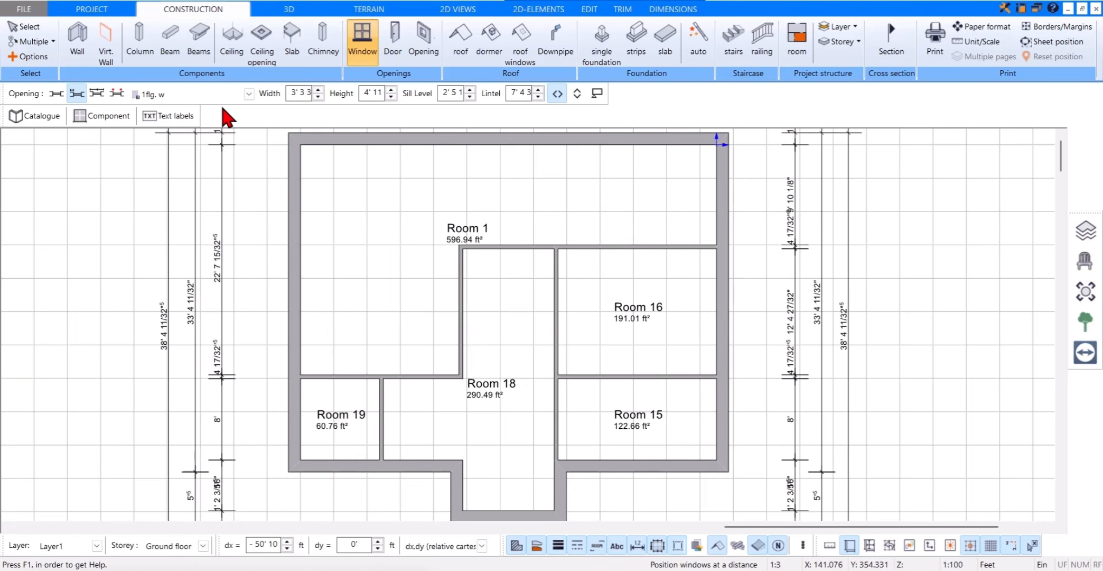
left_click(305, 146)
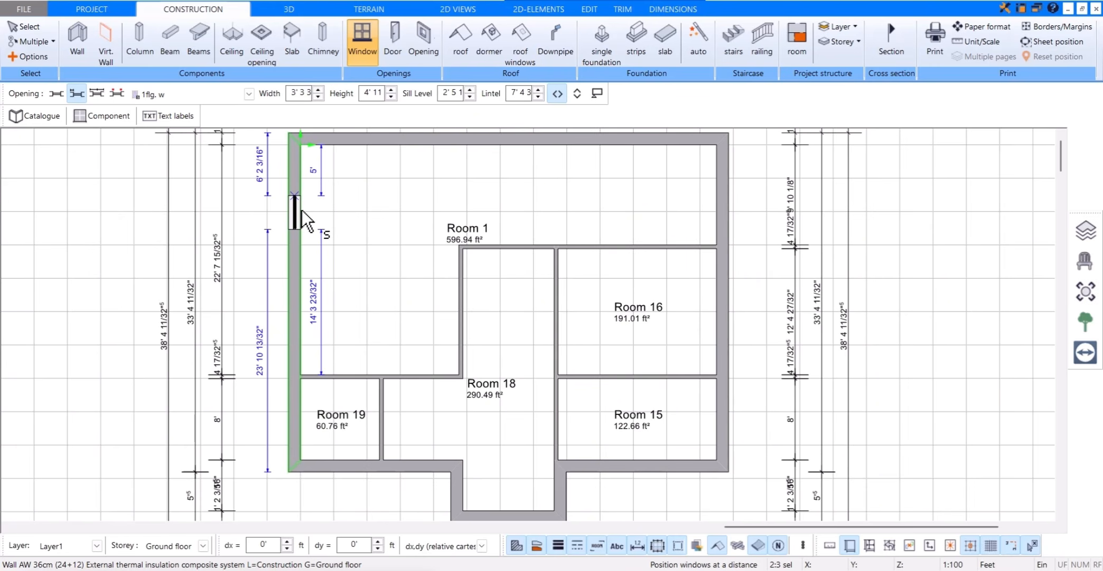
key("ctrl+w")
key("ctrl+w")
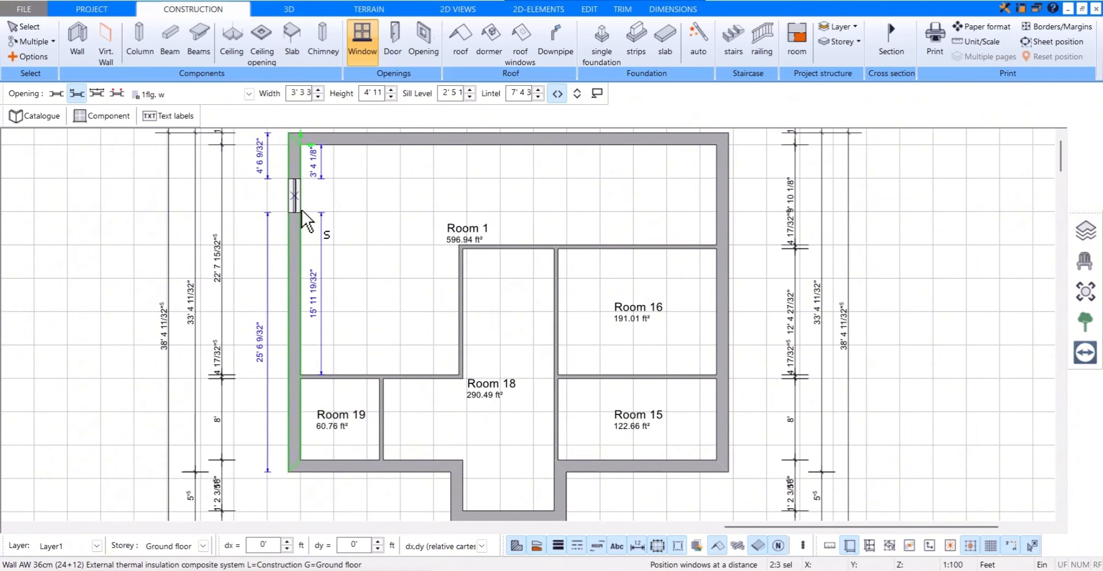
key("ctrl+w")
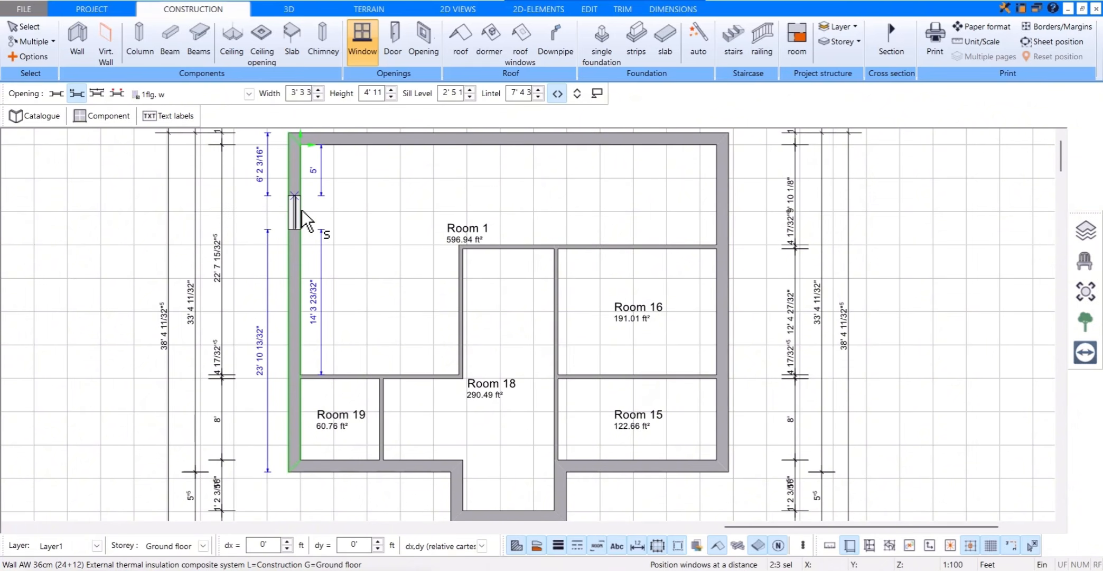
left_click(310, 212)
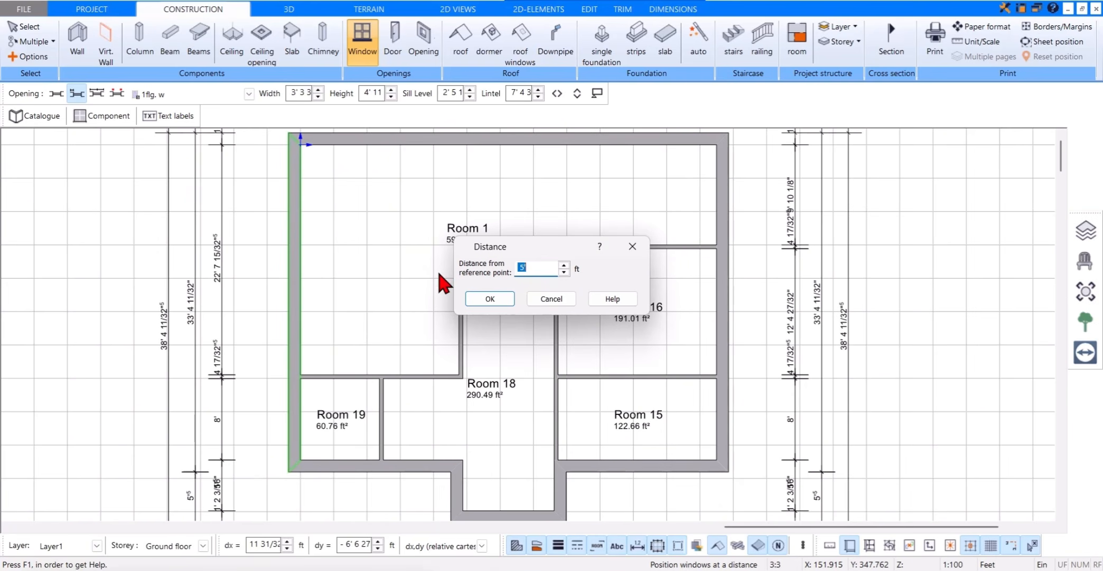
left_click(486, 298)
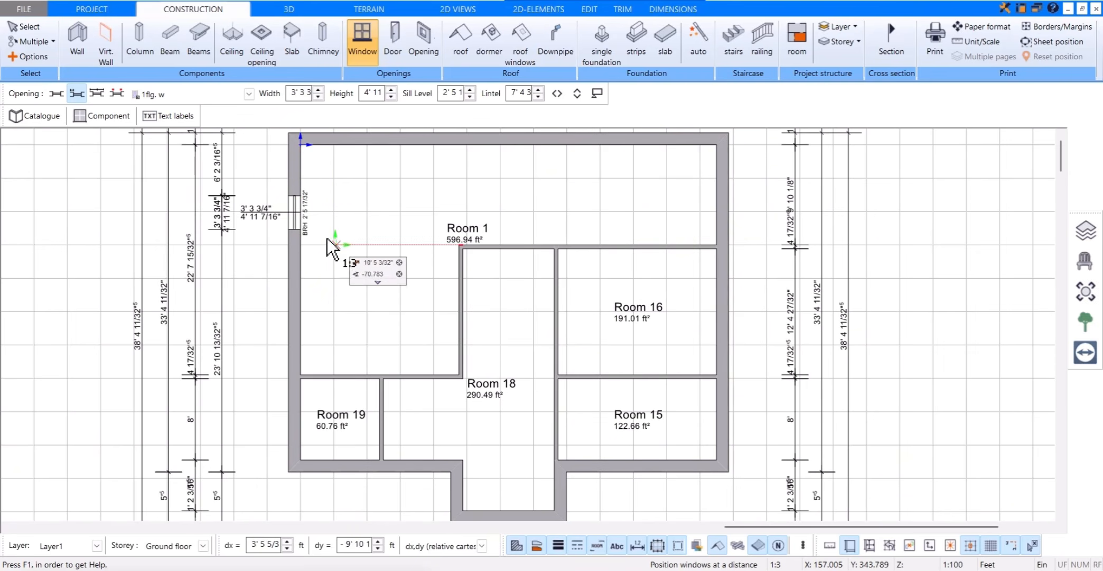
Step: Place a second single-sash window in the left exterior wall, 5 ft below the lower edge of the first one
left_click(301, 231)
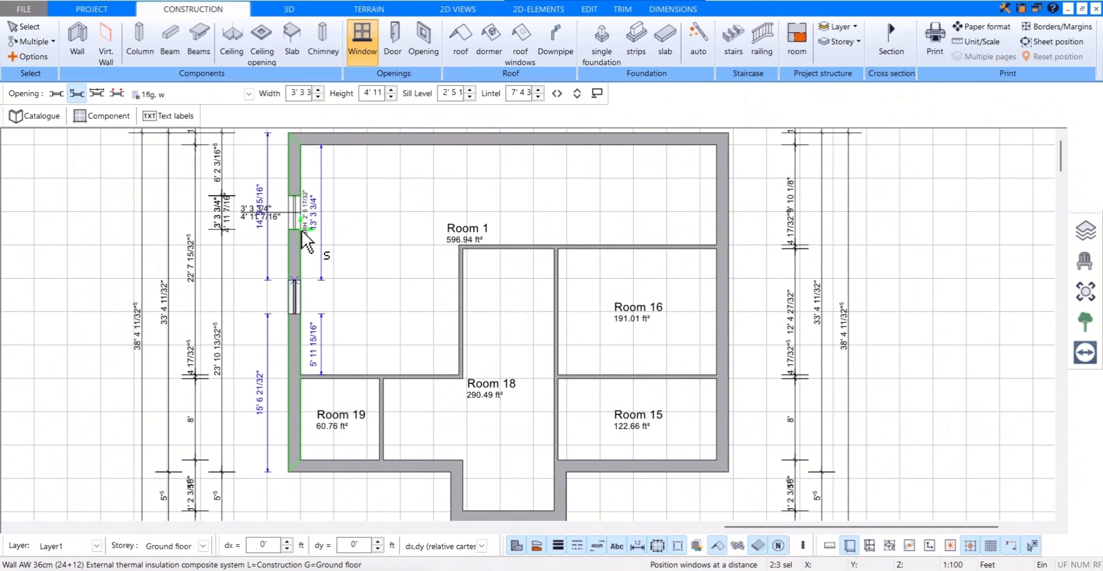
left_click(301, 293)
left_click(313, 294)
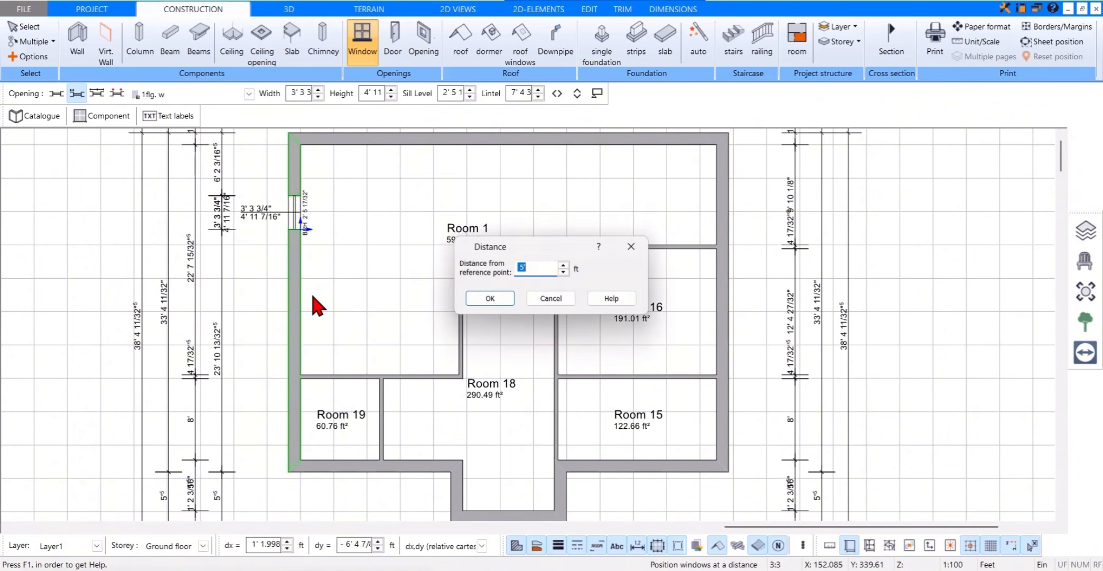
left_click(503, 301)
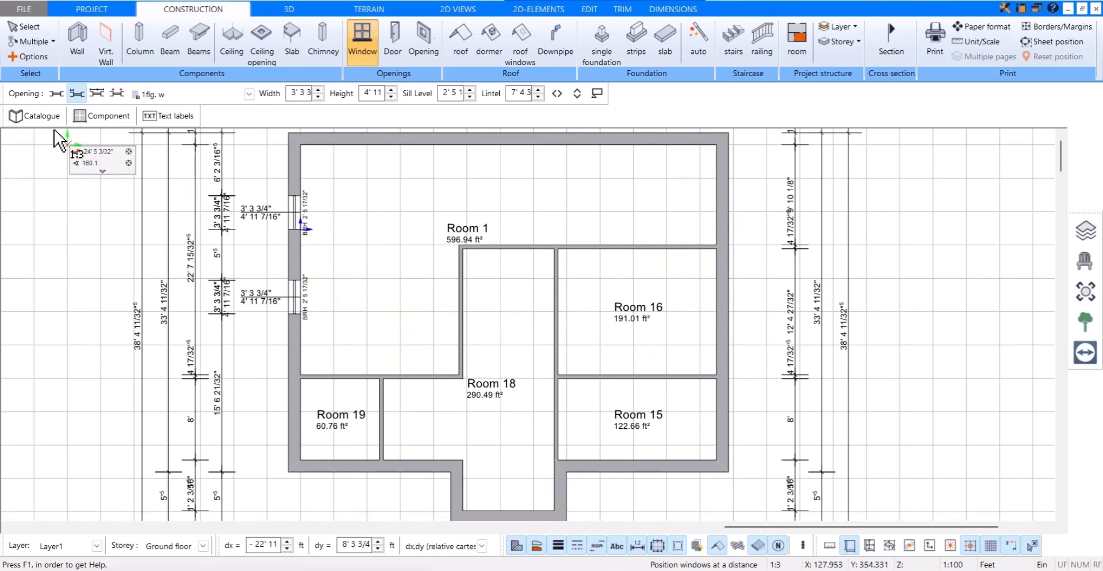
Step: Choose the two-sash window RH 2flg. w from the catalogue and place it freely at the midpoint of the rear exterior wall
left_click(42, 116)
scroll(439, 380, "down", 5)
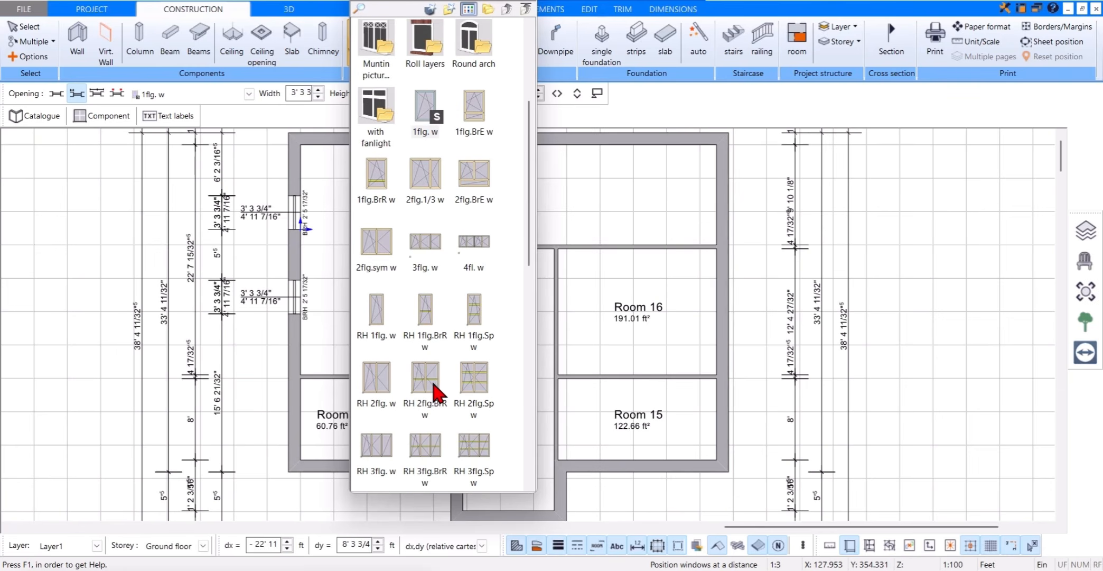
left_click(376, 378)
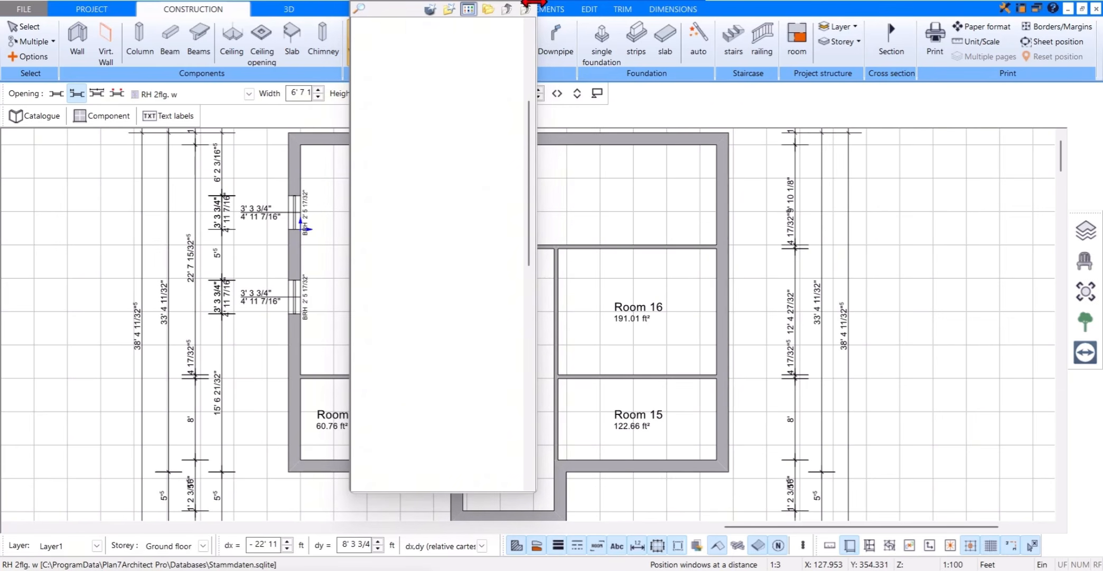
left_click(529, 2)
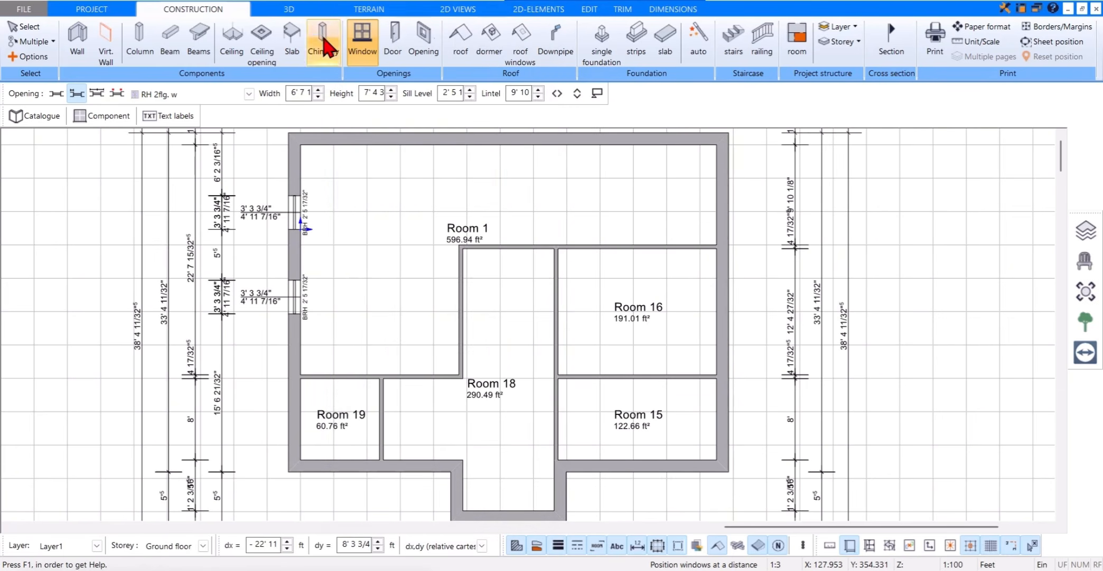
left_click(57, 101)
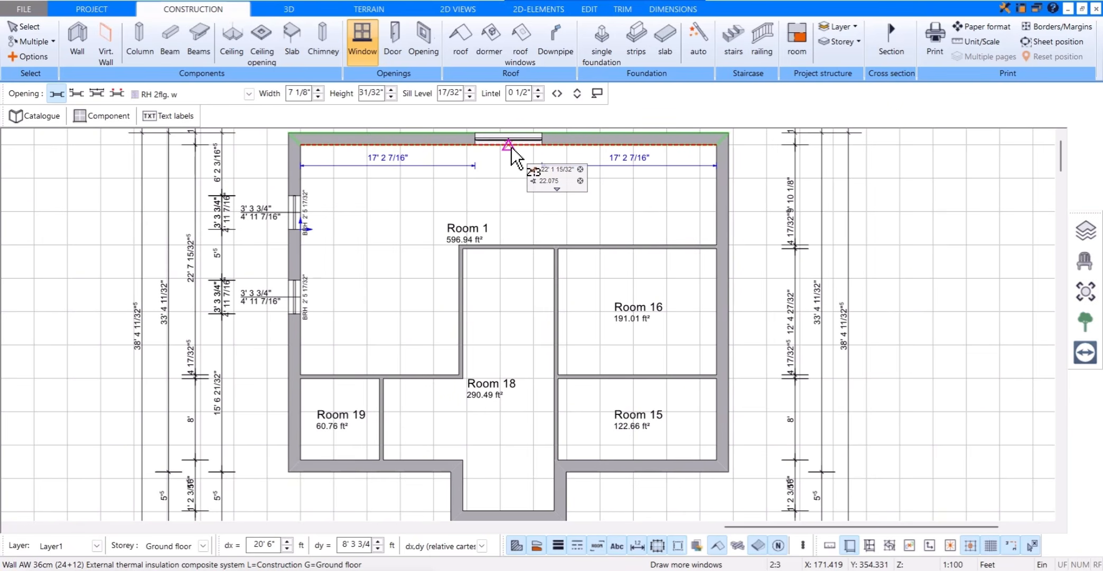
left_click(510, 158)
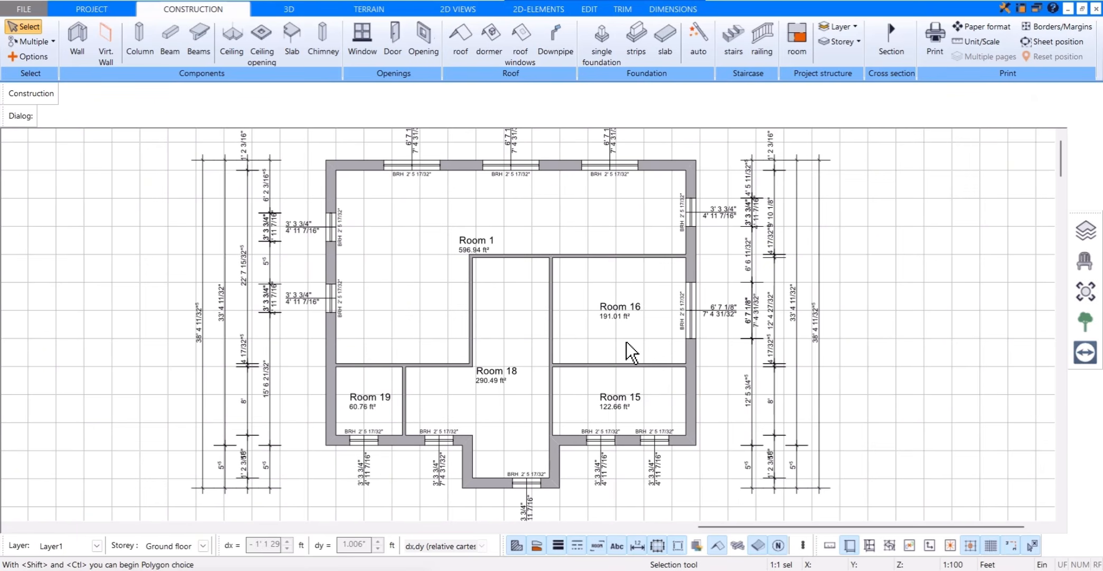
Step: In the 3D view, set the sill level of the rear wall's leftmost two-sash window to 1 ft, then select the middle rear window
left_click(311, 10)
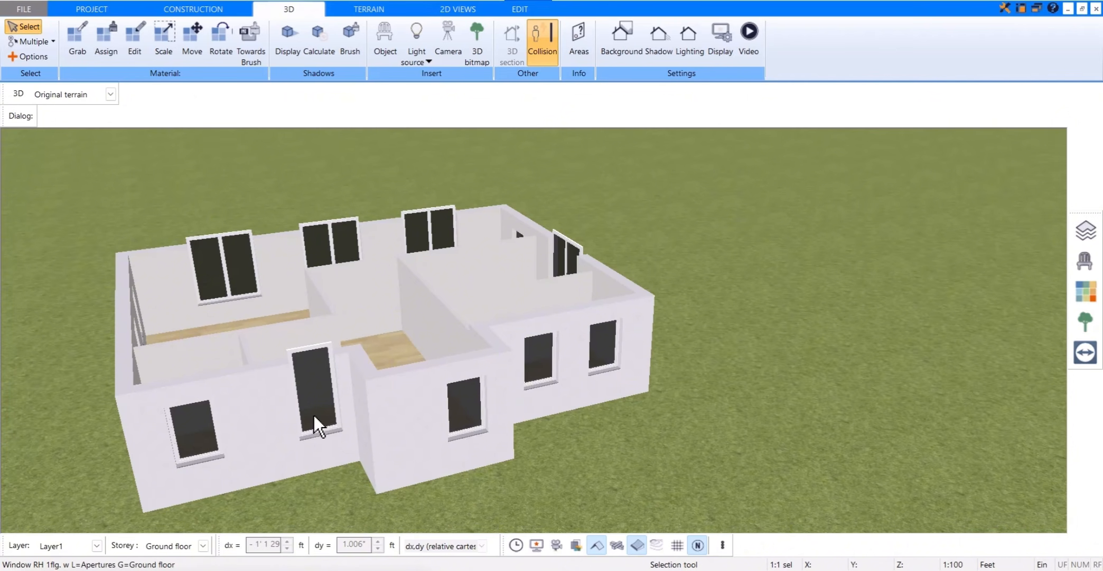
left_click(235, 294)
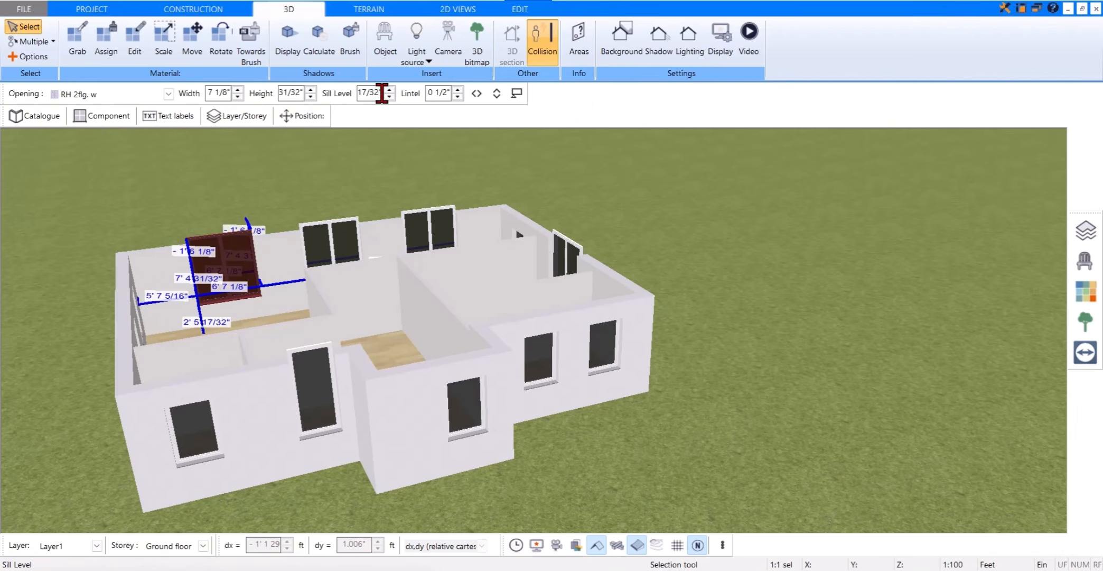
left_click_drag(382, 93, 336, 91)
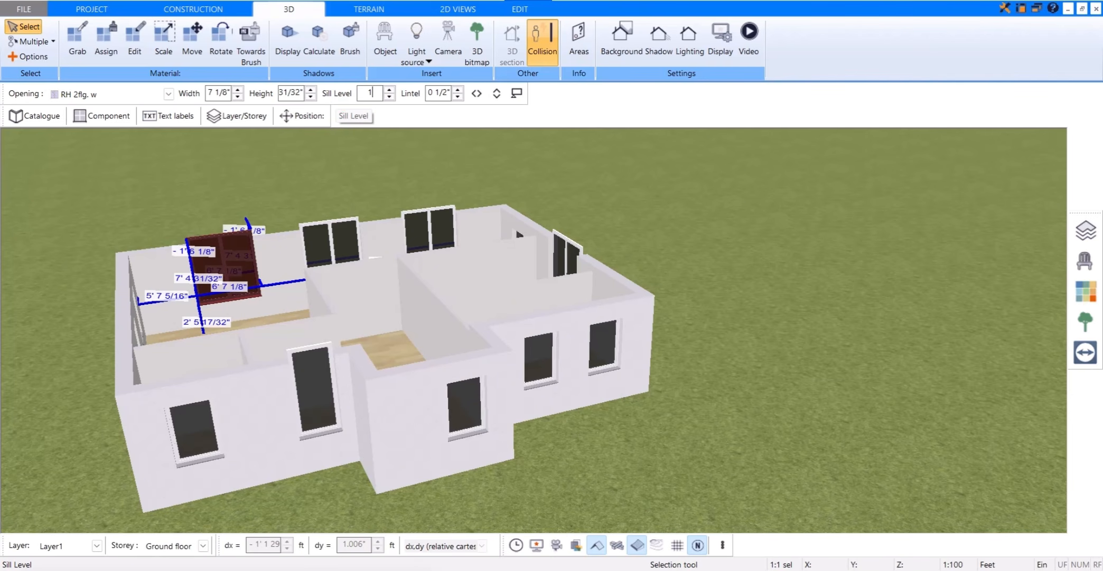
key("Return")
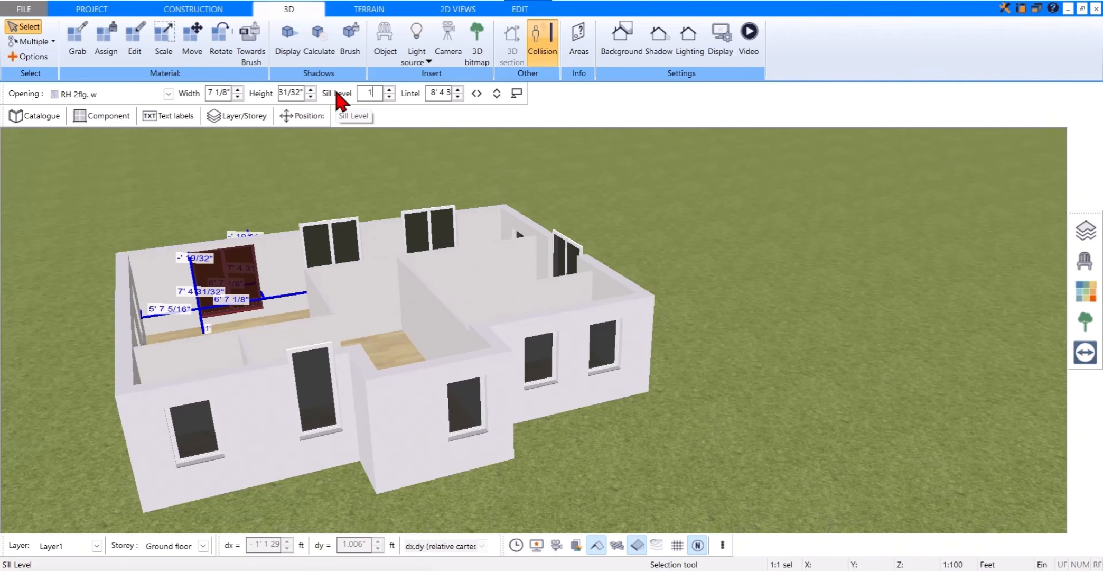
left_click(333, 233)
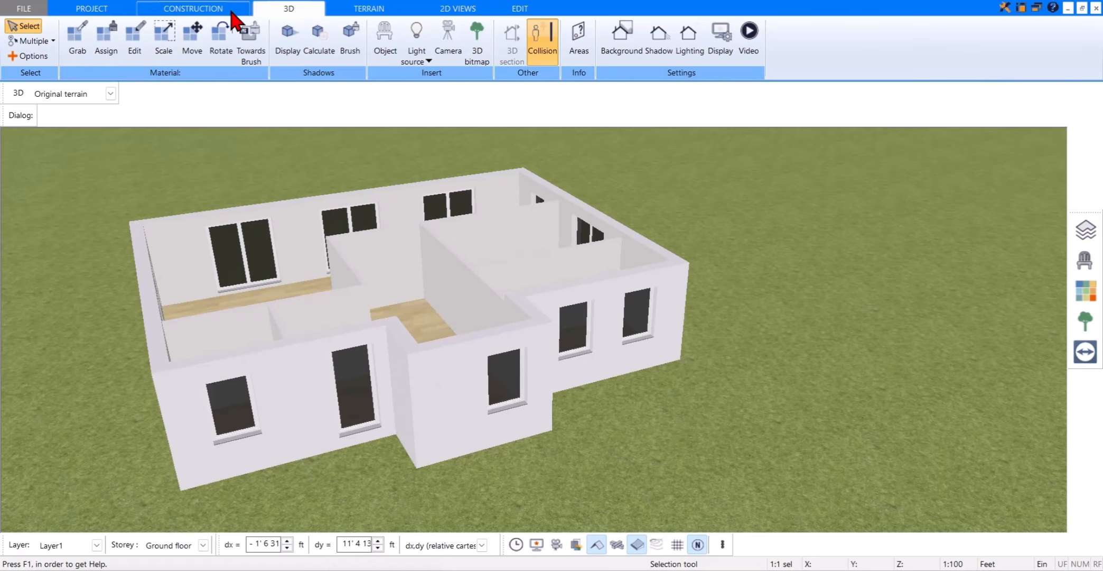
Step: Return to the floor plan and place door IT 1F-6 w, opening inward, in the entrance projection's front wall beside the window
left_click(233, 10)
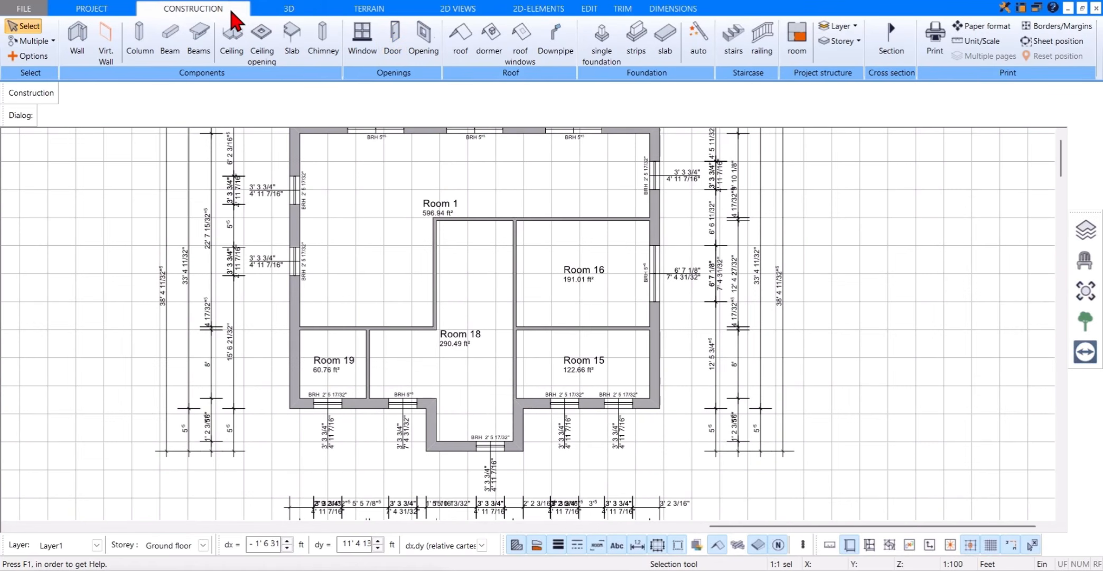
left_click(392, 42)
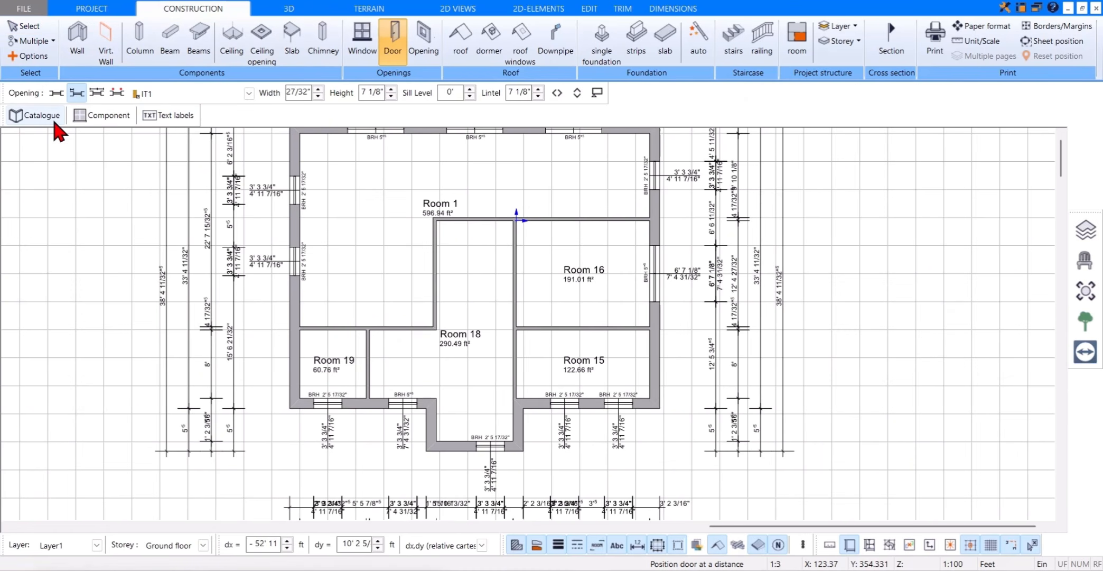
left_click(42, 115)
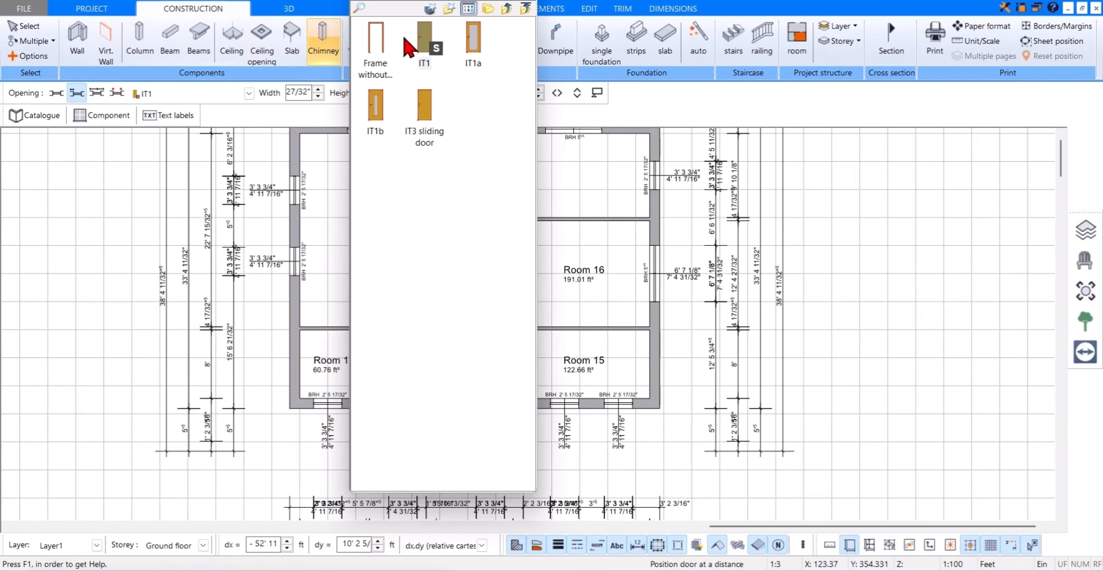
left_click(506, 8)
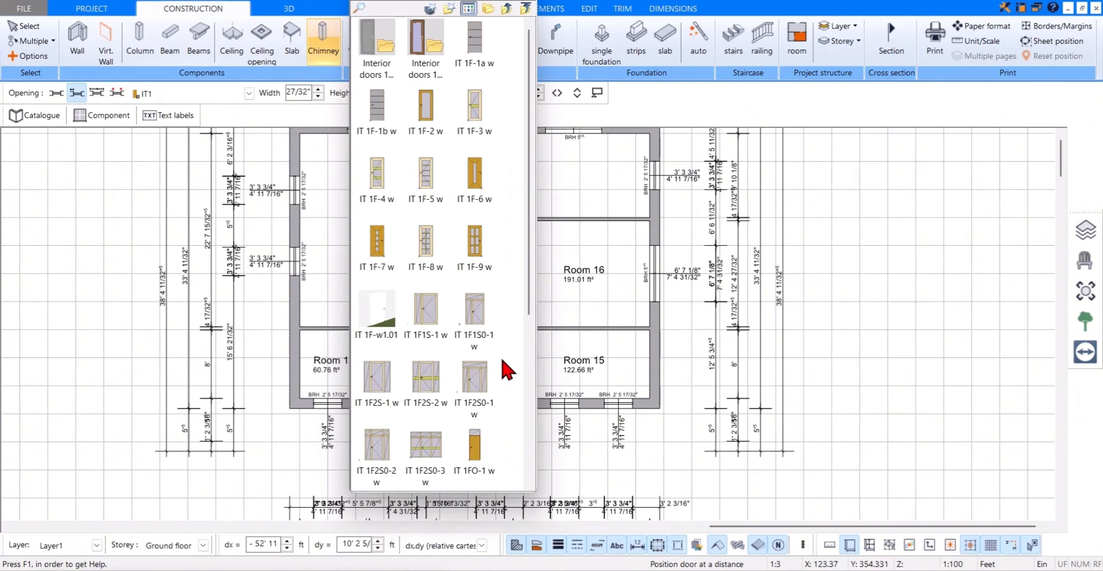
left_click(477, 173)
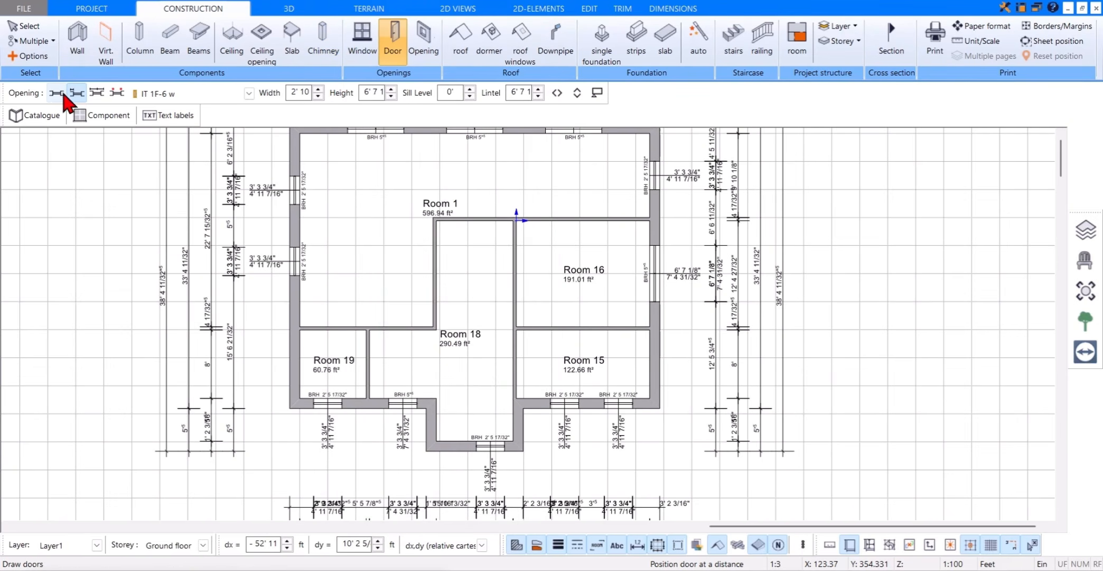
left_click(57, 93)
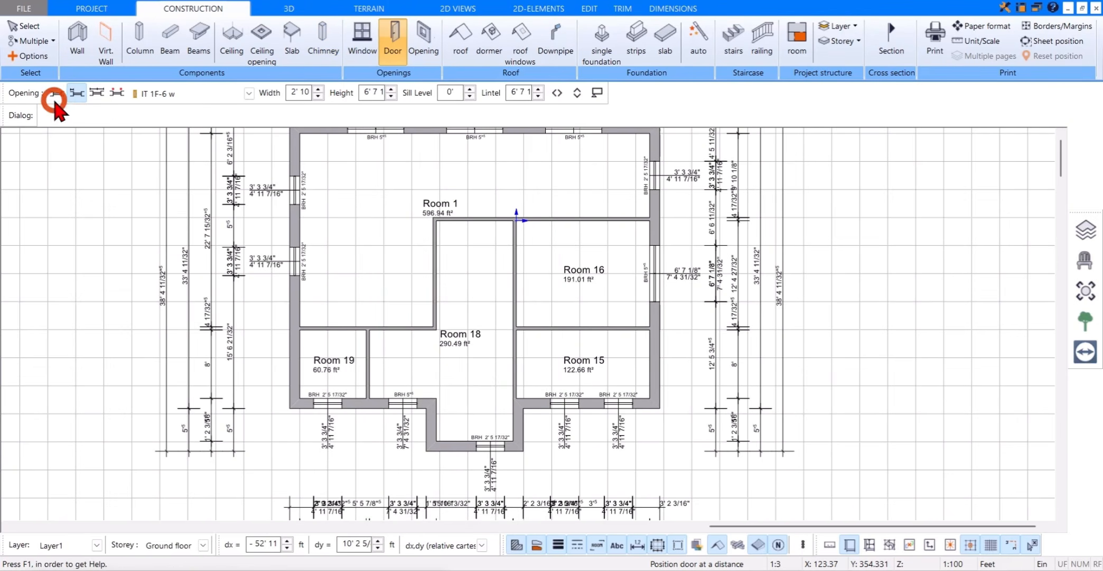
left_click(457, 445)
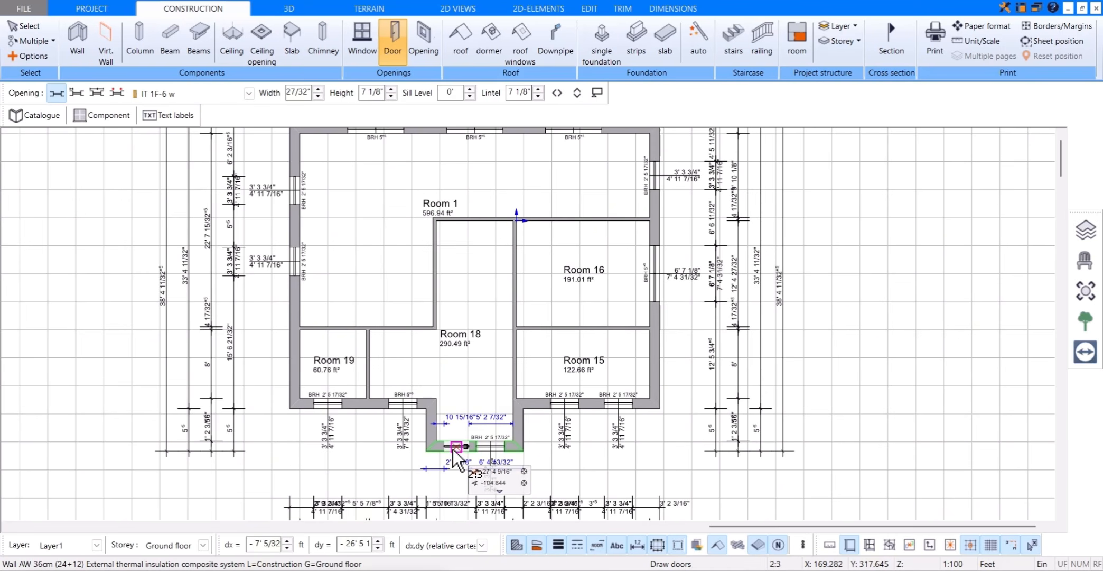
left_click(458, 444)
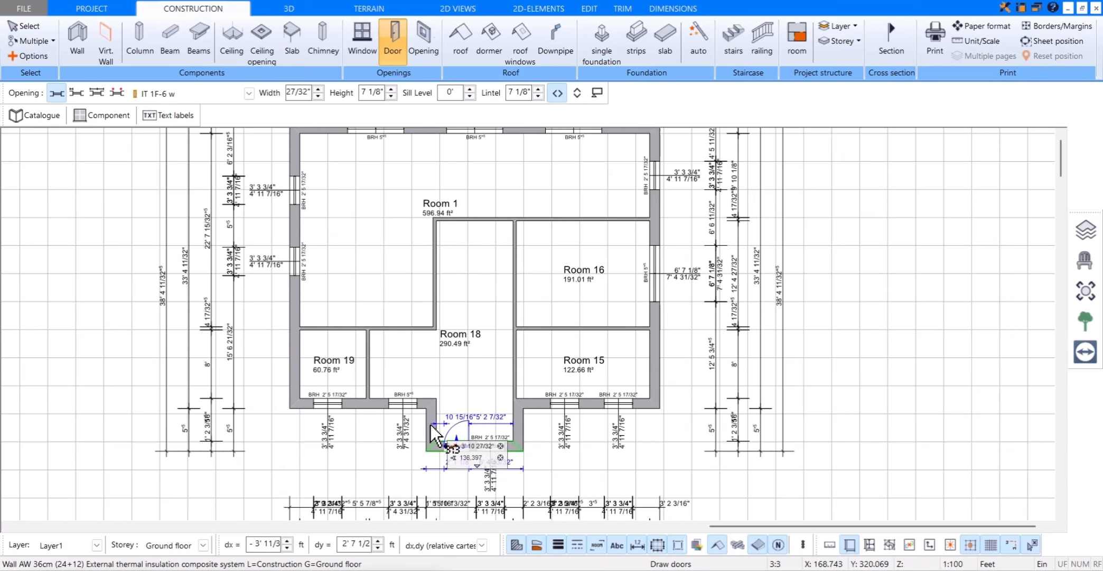
left_click(465, 427)
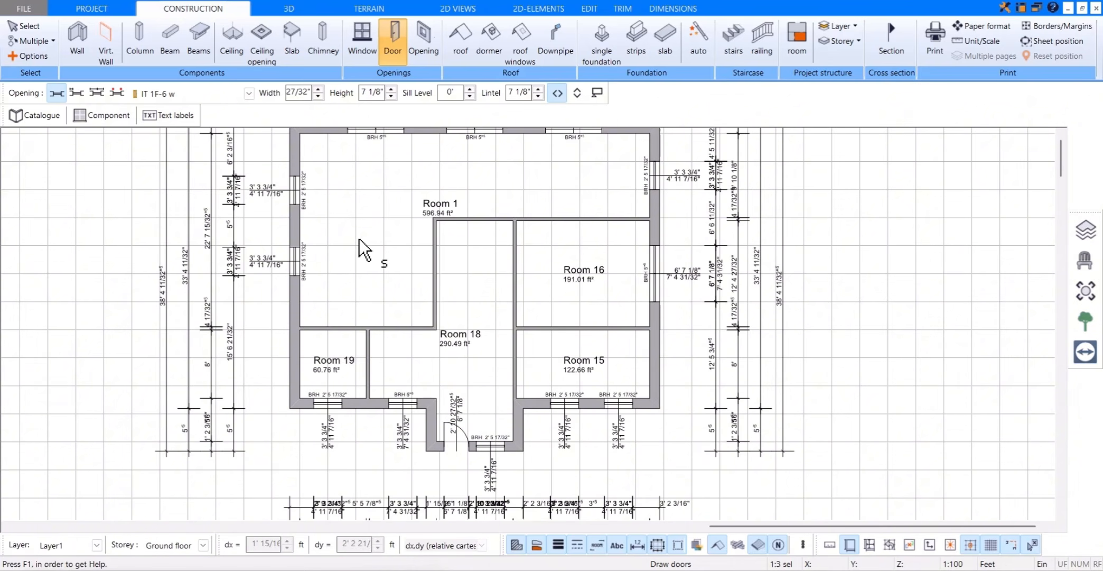
Step: Choose interior door IT1 from the natural wood doors and place it centred in Room 15's hallway wall, opening into the room
left_click(59, 115)
double_click(425, 45)
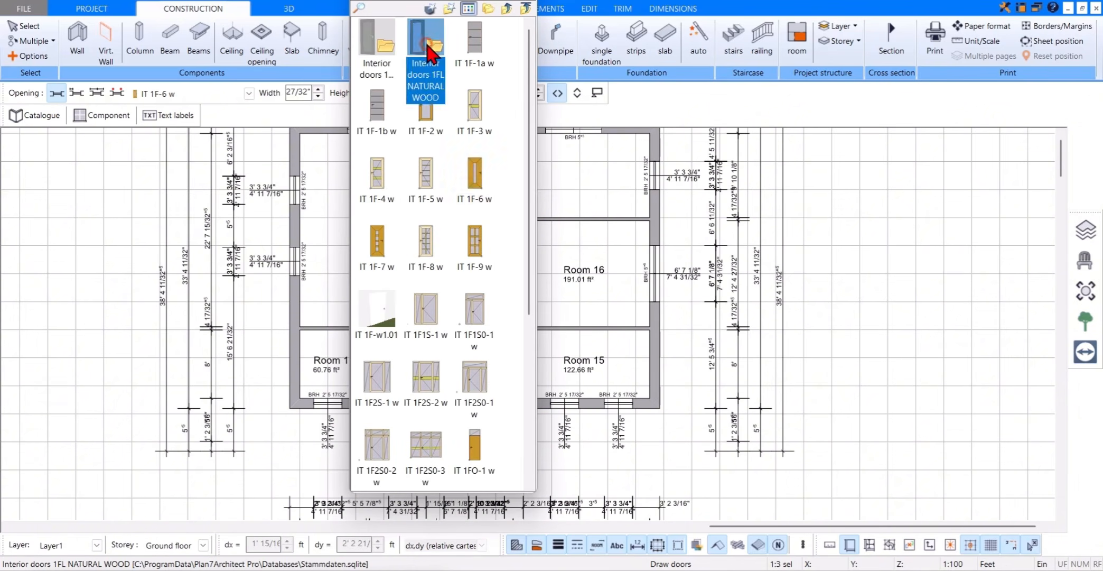
left_click(424, 45)
left_click(531, 1)
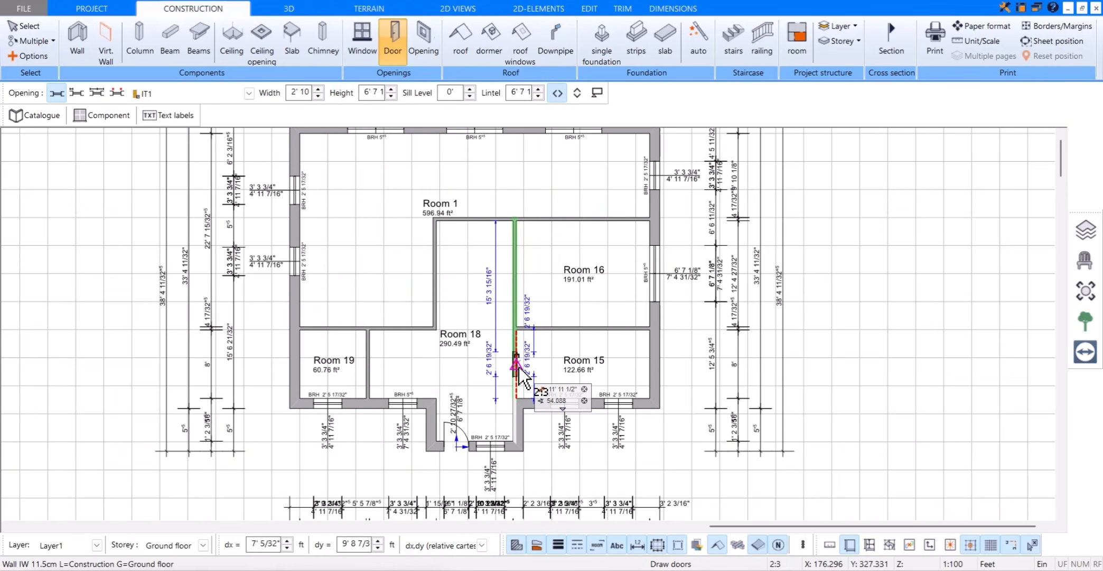
left_click(531, 349)
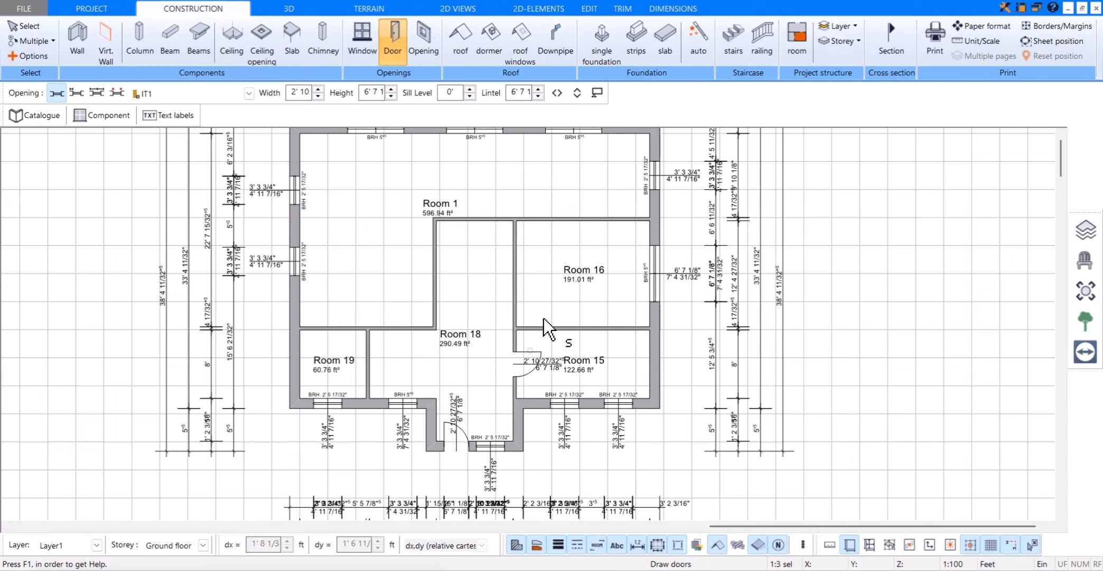
Step: Place interior door IT1 in Room 16's hallway wall, 1 ft from the rear wall corner and opening into Room 16
left_click(77, 93)
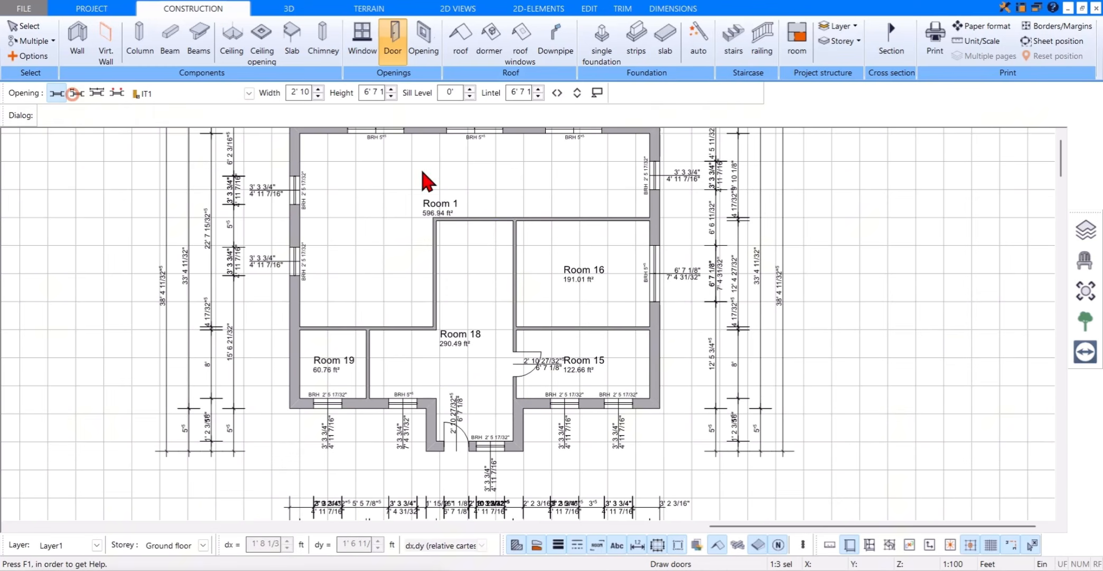
left_click(517, 221)
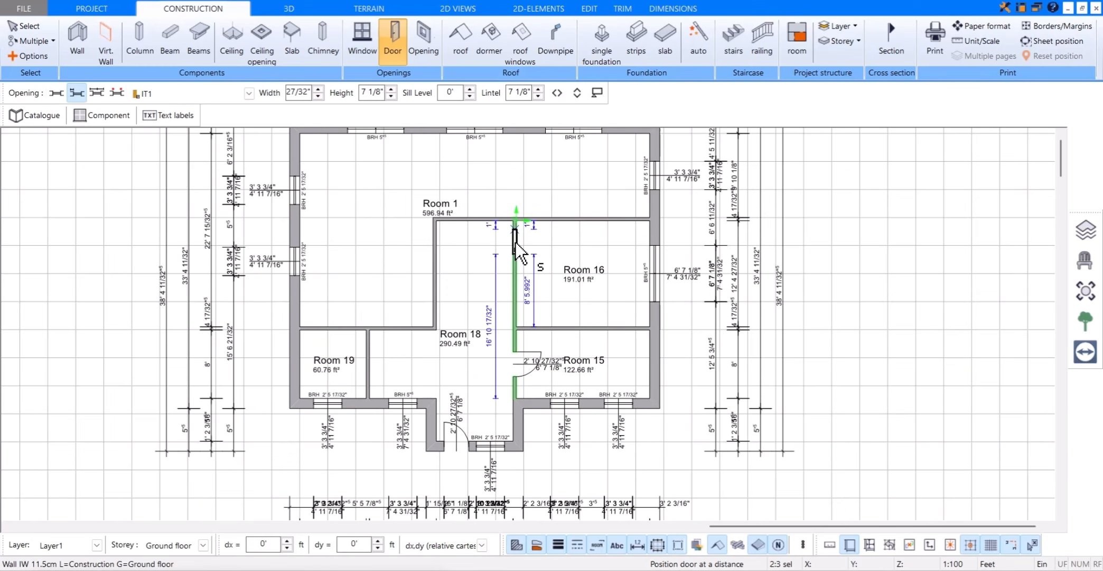
left_click(516, 238)
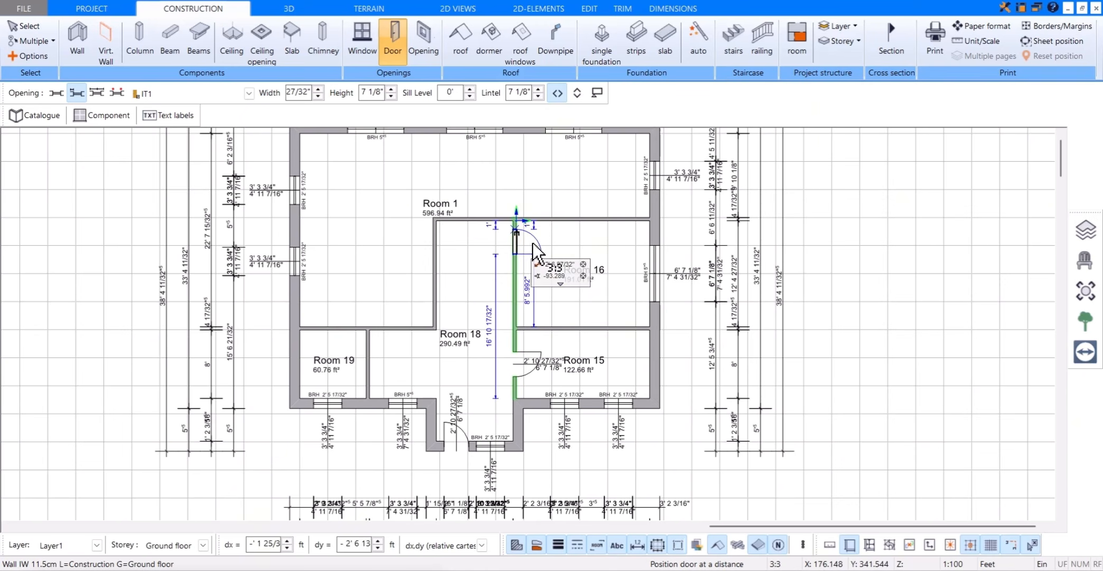
left_click(526, 219)
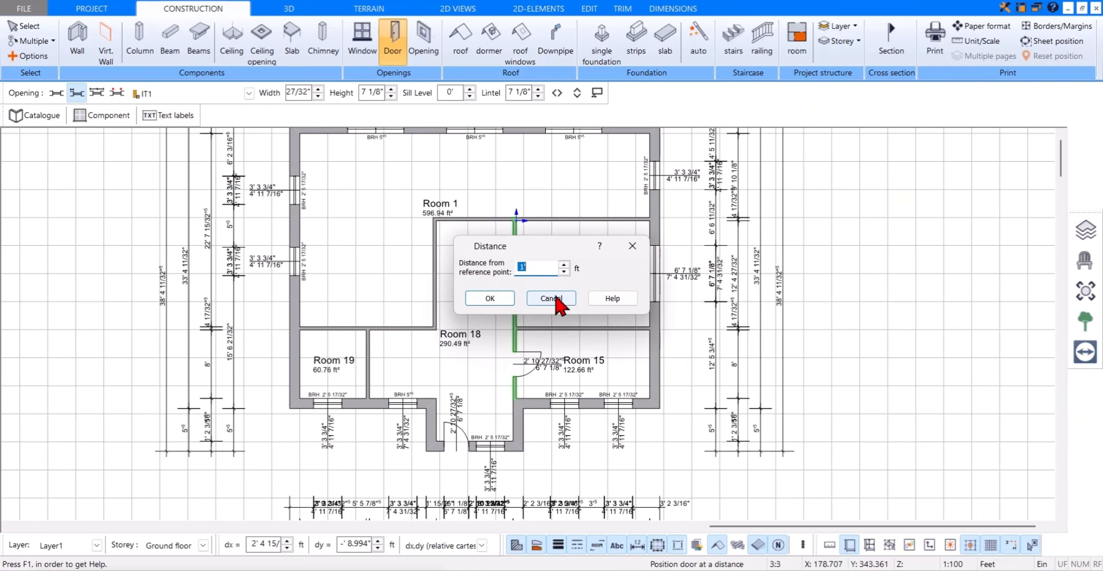
left_click(490, 298)
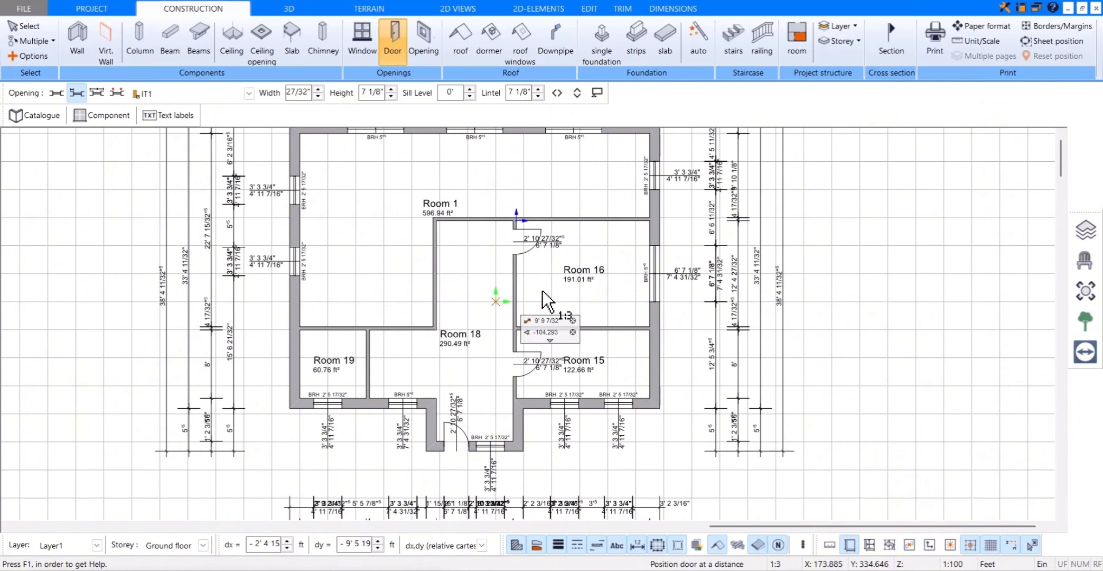
Step: Place IT1 doors freely in Room 19's hallway wall, opening into the room, and in the wall between the hallway and Room 1
left_click(77, 93)
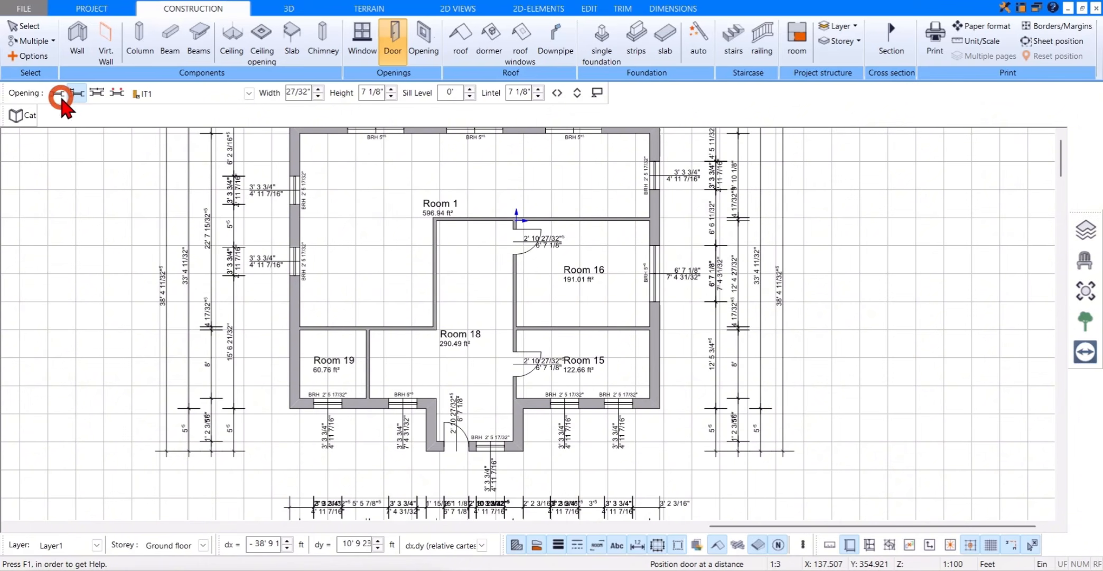
left_click(363, 358)
left_click(360, 354)
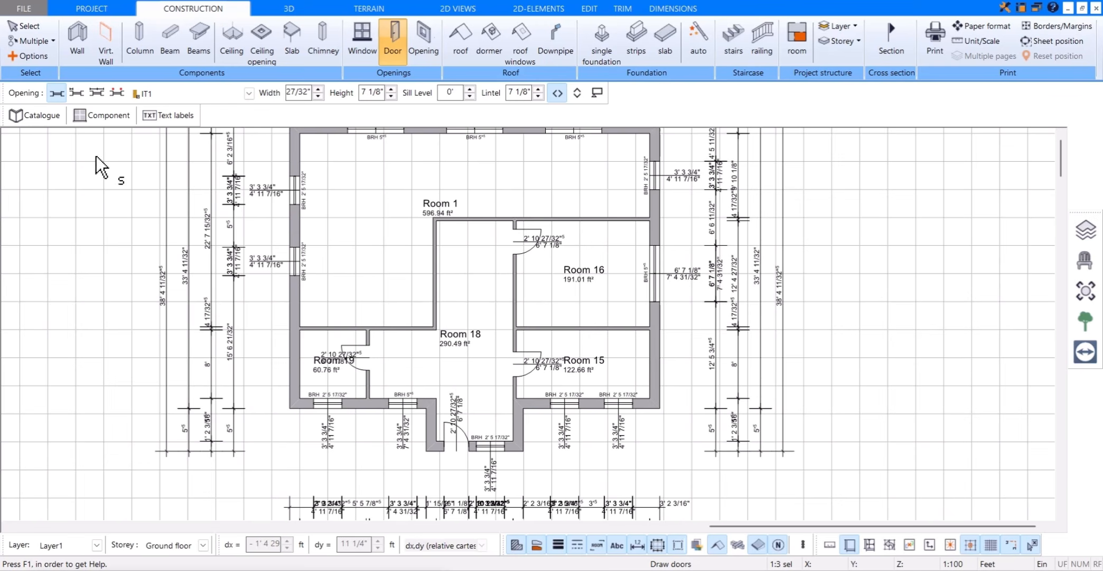
left_click(470, 219)
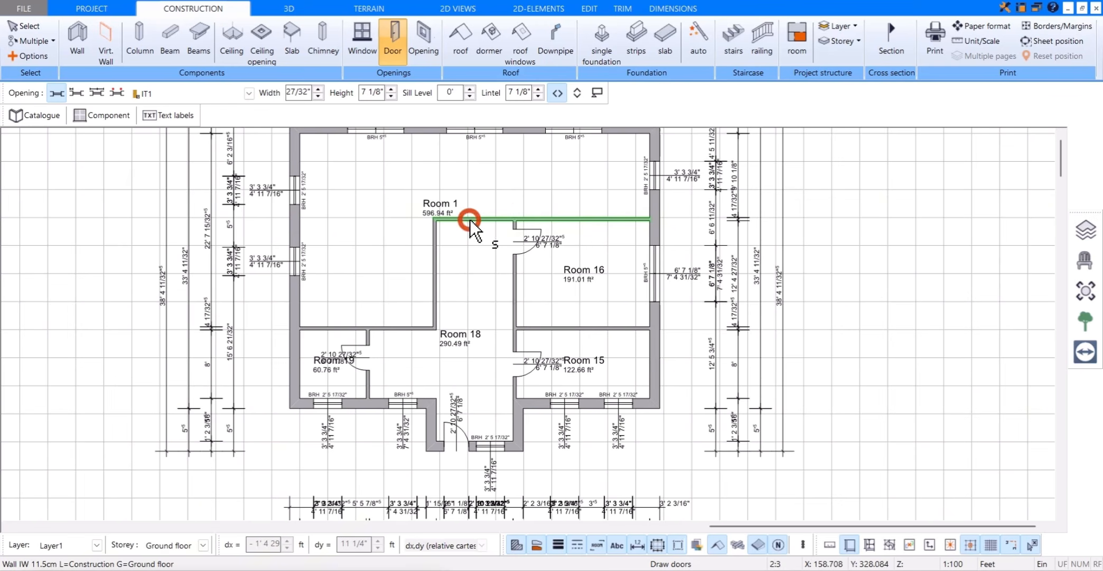
left_click(476, 217)
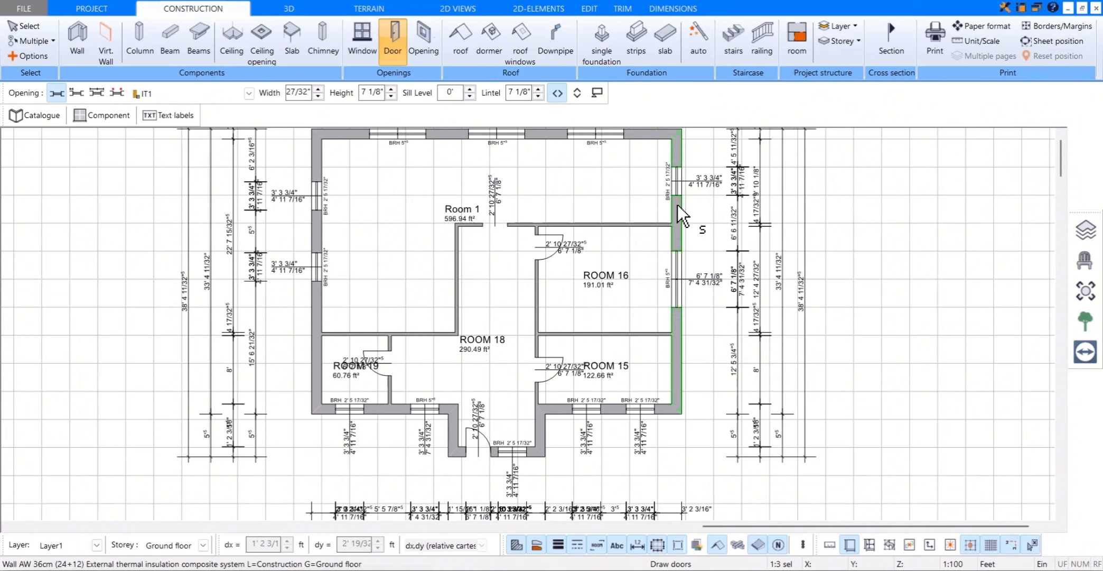
Step: Choose Wooden staircase 1 from the catalogue as a straight staircase
left_click(729, 57)
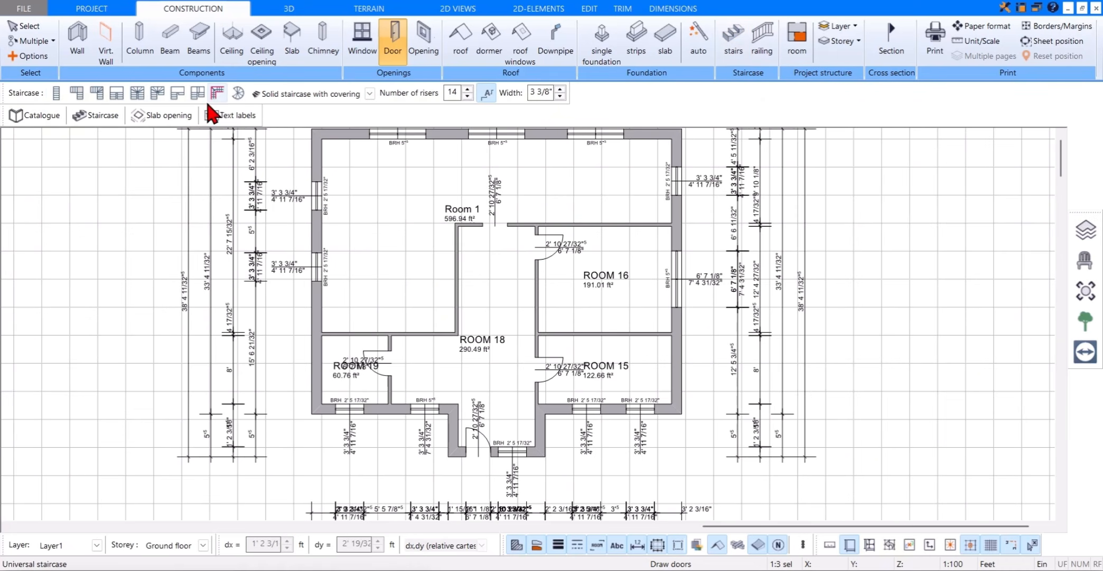
left_click(54, 121)
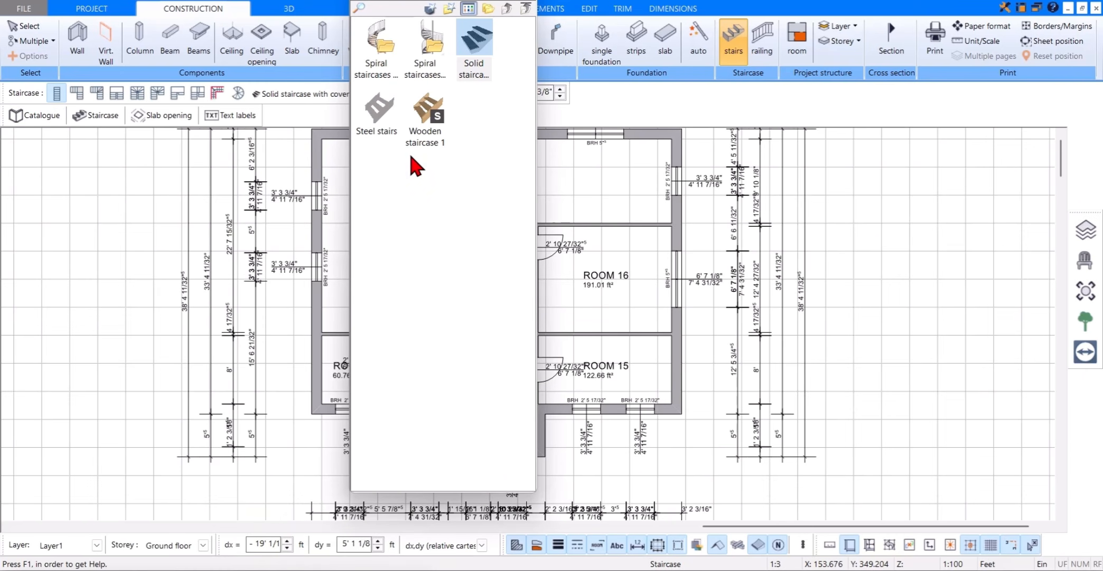
left_click(427, 124)
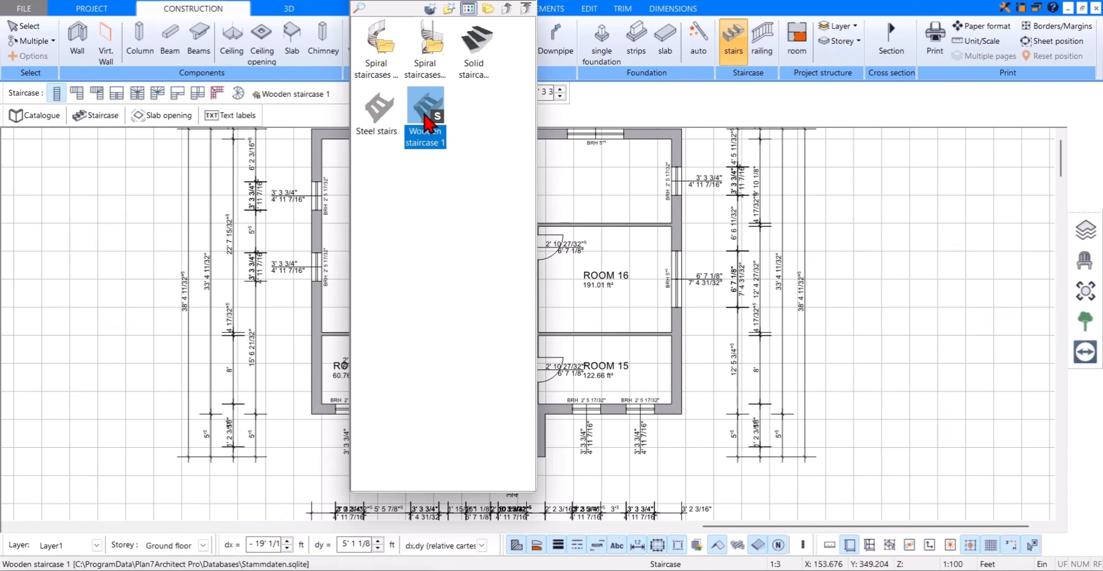
left_click(531, 6)
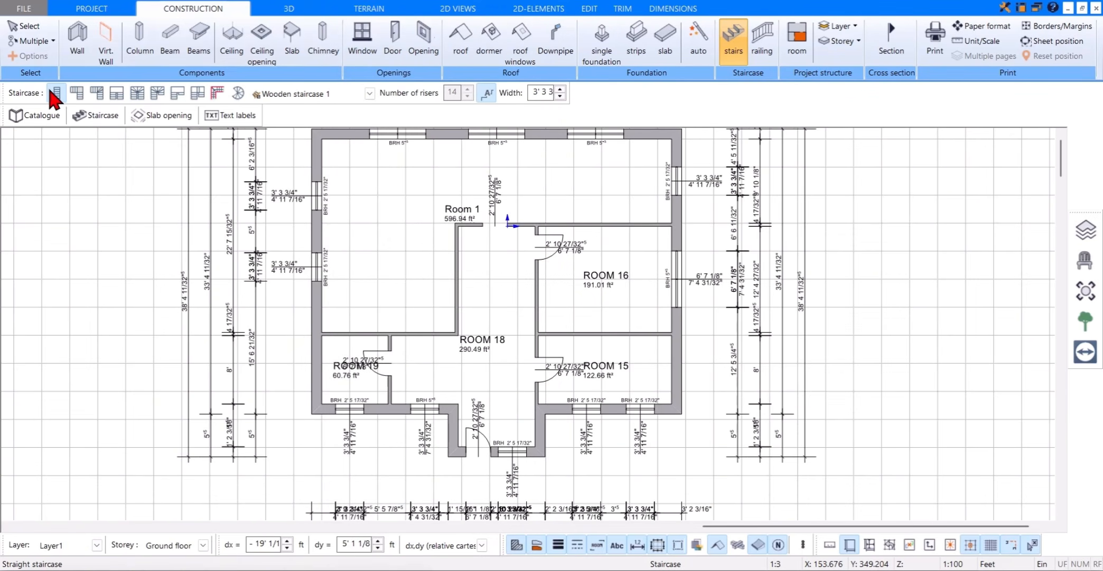
left_click(59, 95)
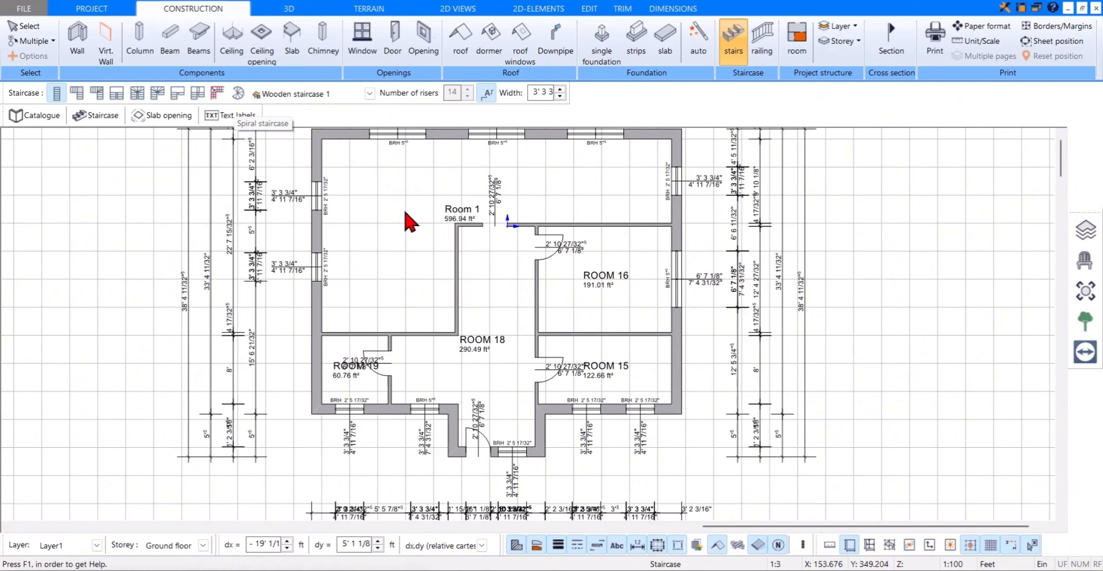
Step: Place the straight staircase about 14' 2 5/8" long in Room 18, along the Room 16 wall and rising to the rear corner
scroll(528, 341, "up", 5)
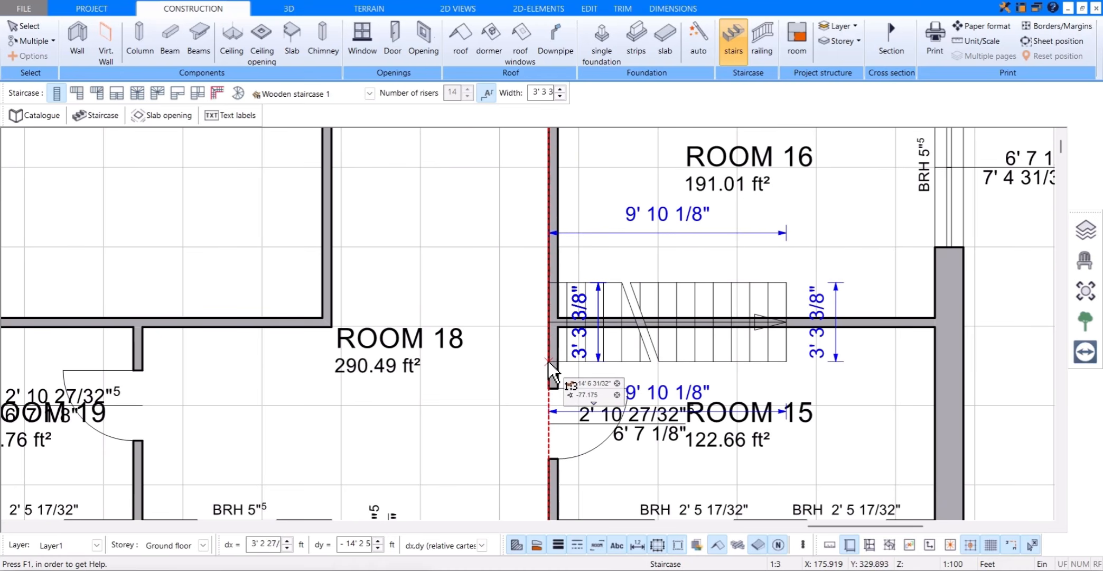
left_click(547, 360)
scroll(550, 317, "down", 1)
scroll(549, 305, "down", 2)
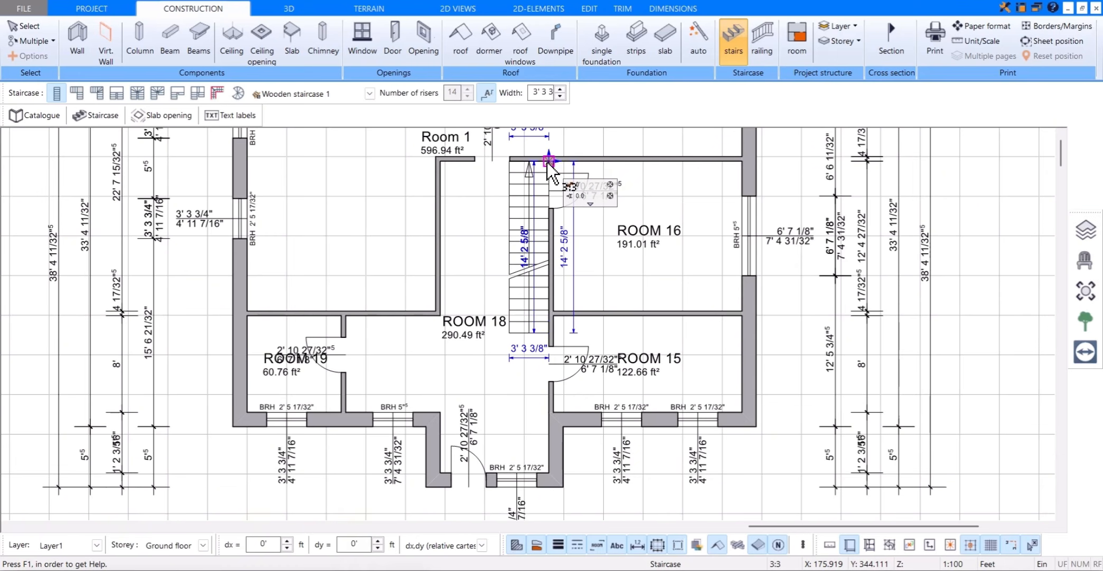
left_click(548, 161)
left_click(511, 161)
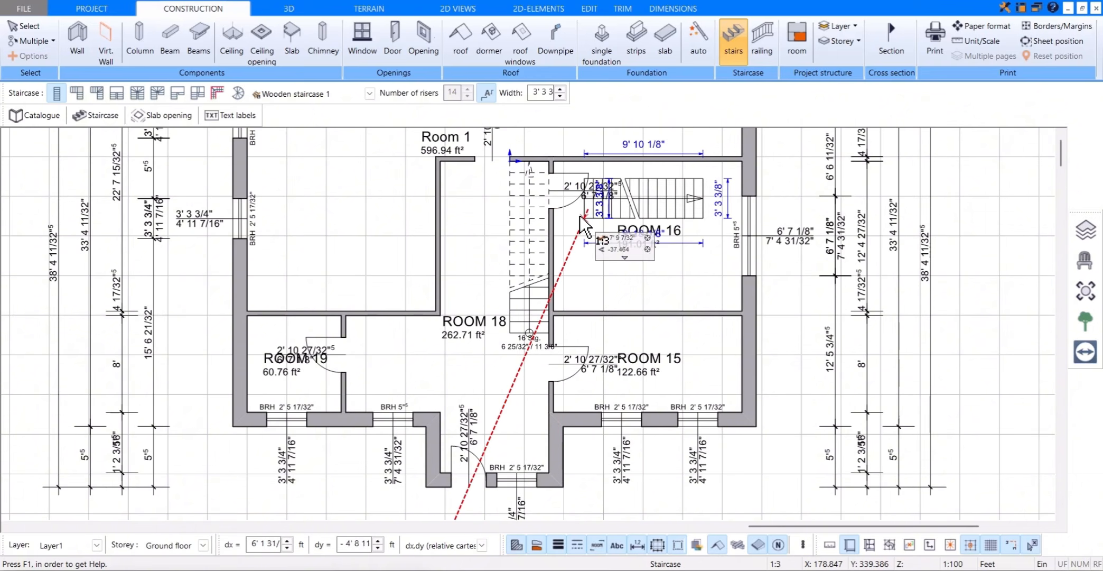
key("Escape")
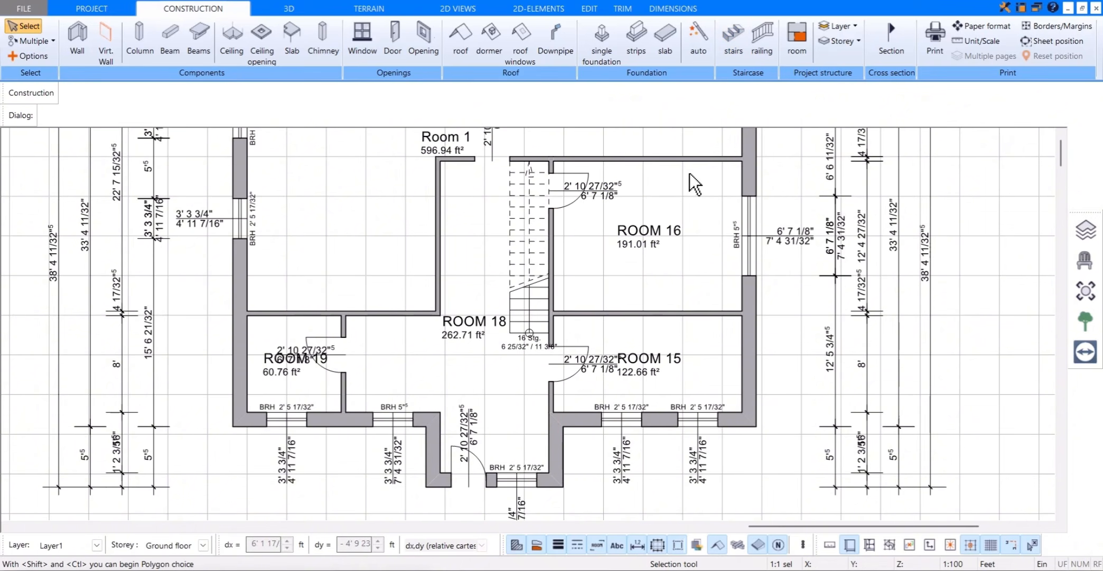
Step: View the wooden staircase in 3D and open its form settings
left_click(321, 15)
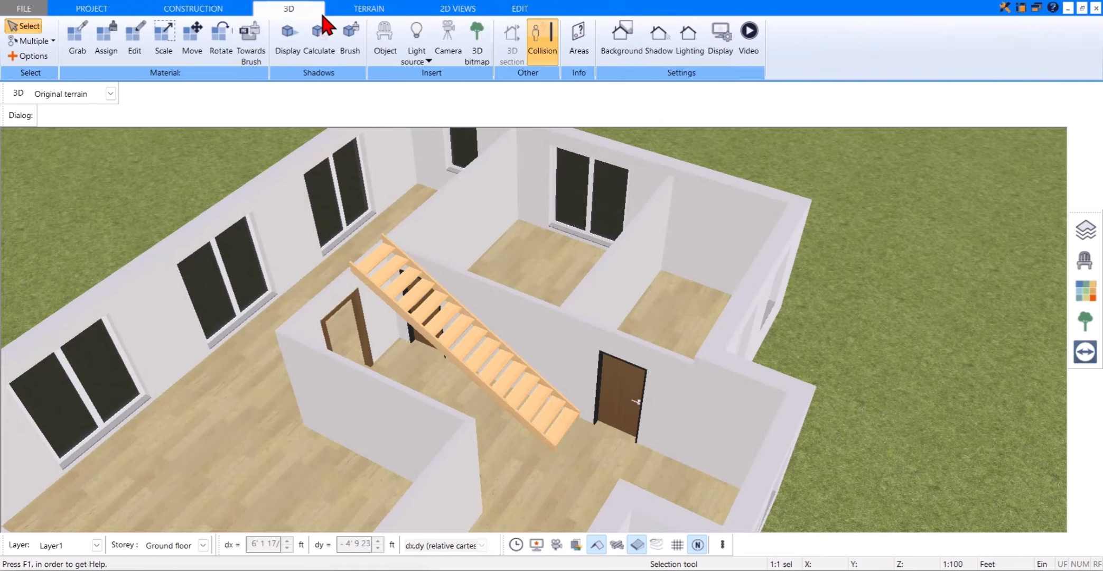
left_click(457, 347)
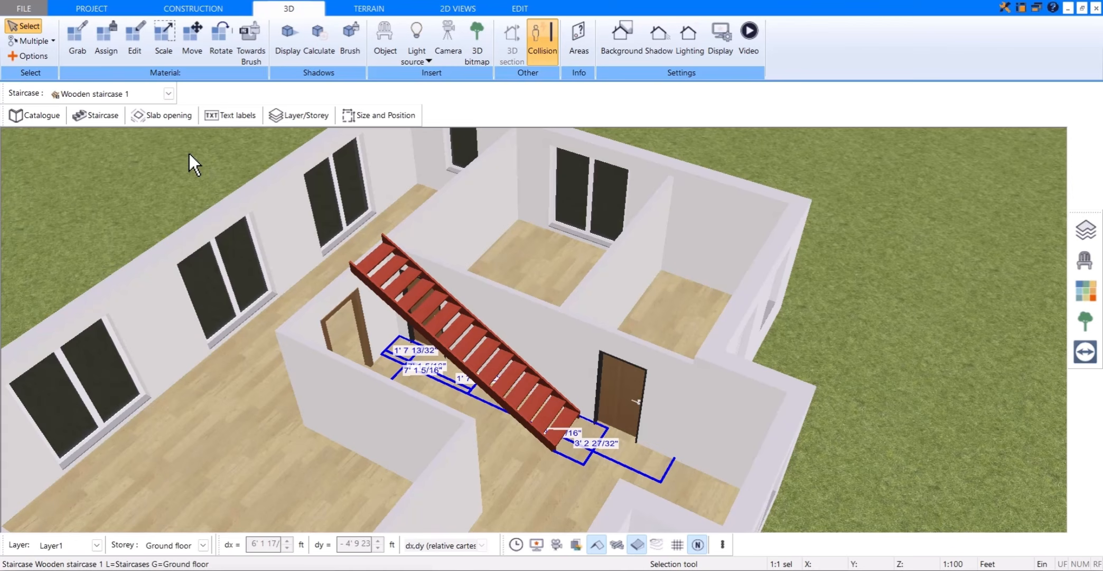
left_click(110, 119)
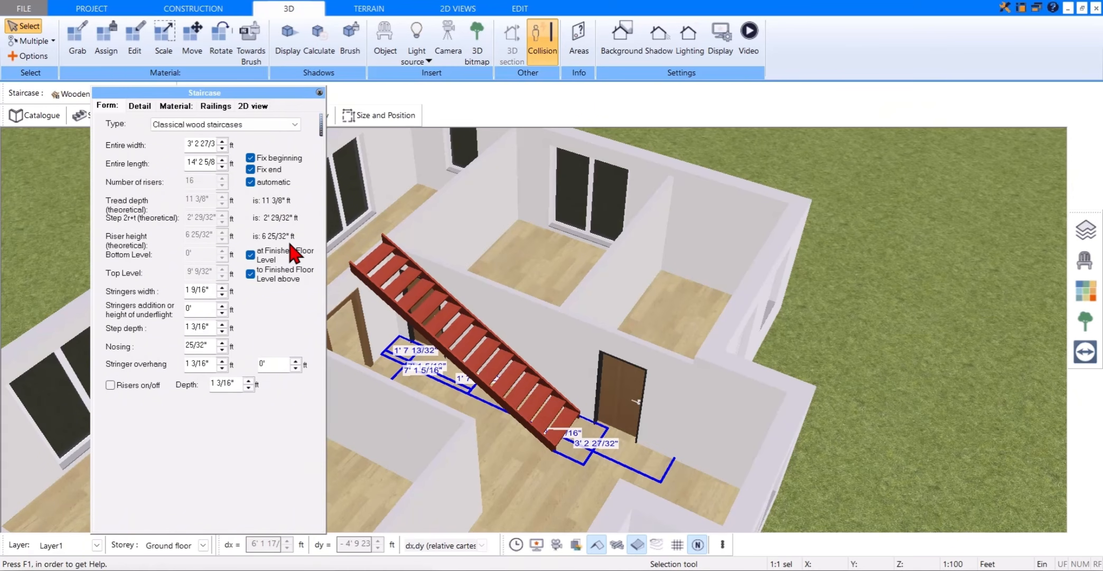
Step: Turn off the staircase's automatic riser count and fixed beginning and end, and try a tread depth of 1' 1 3/8"
left_click(251, 182)
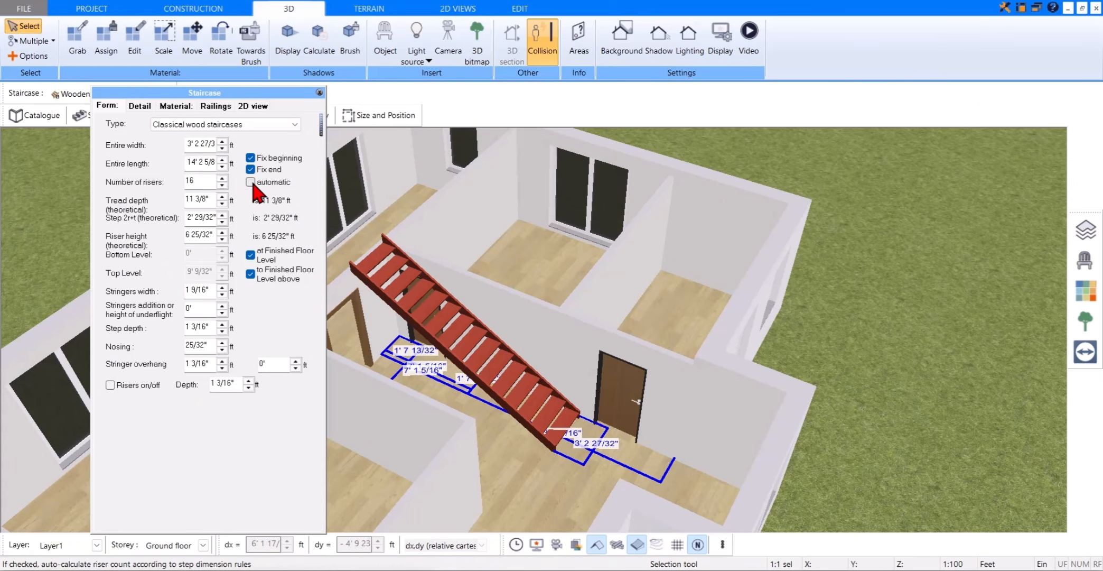
left_click(250, 169)
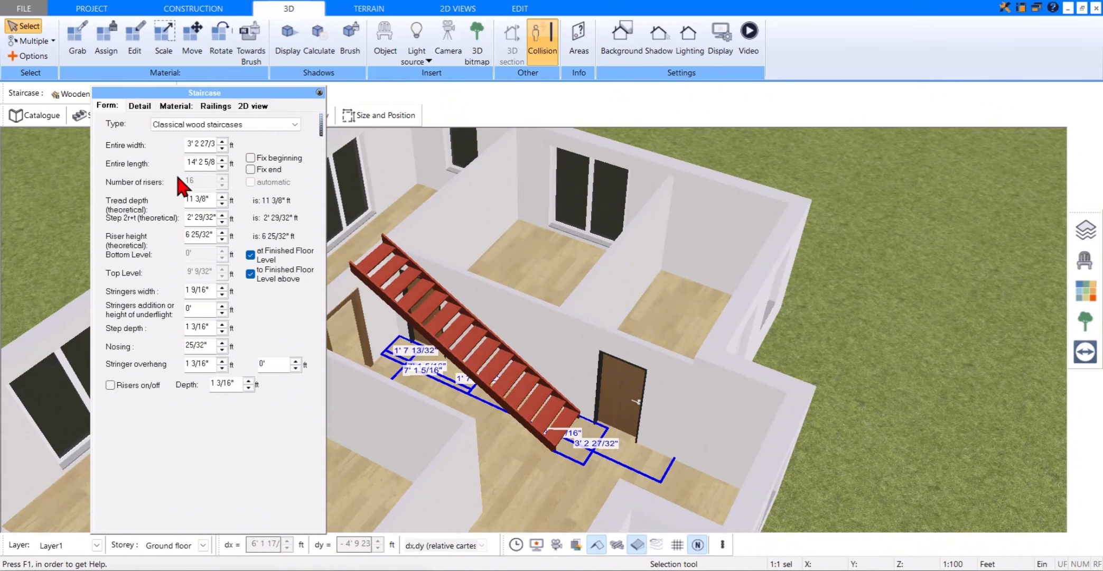
left_click(222, 197)
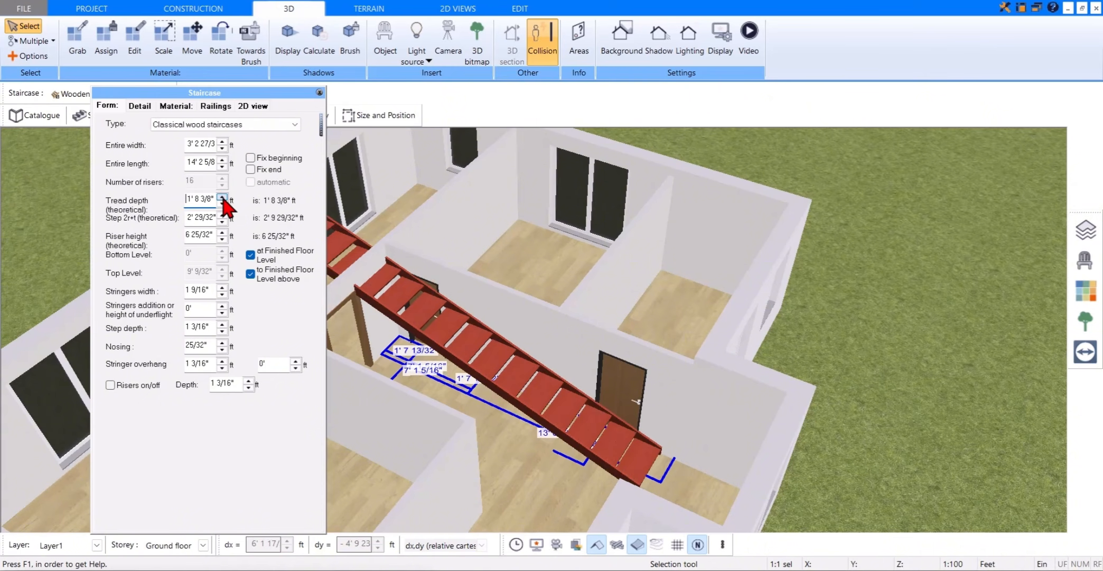
left_click(221, 203)
left_click(222, 203)
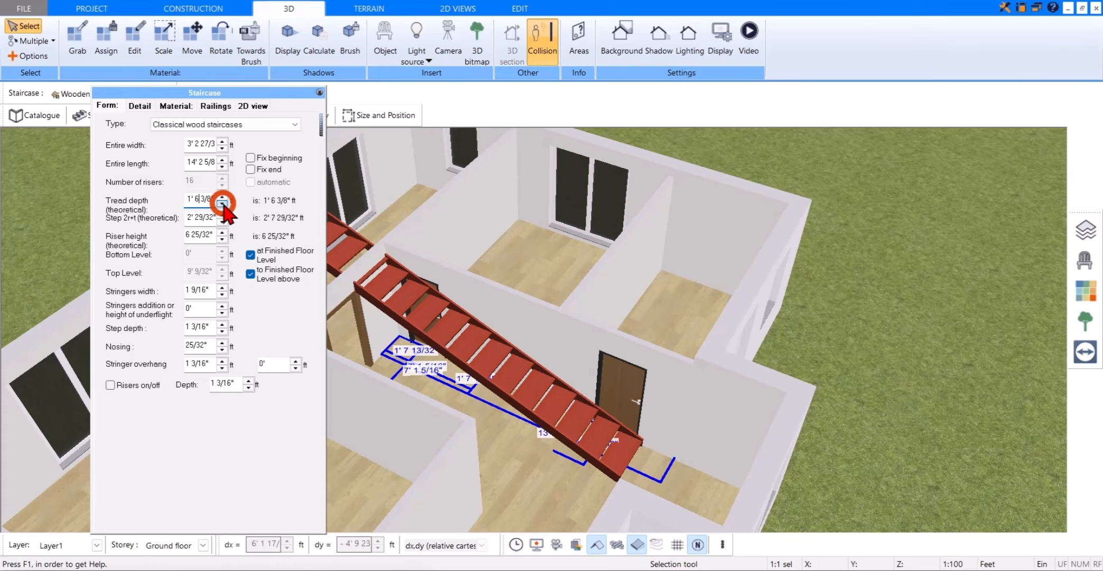
left_click(222, 203)
left_click(222, 203)
left_click(222, 204)
left_click(223, 203)
left_click(223, 203)
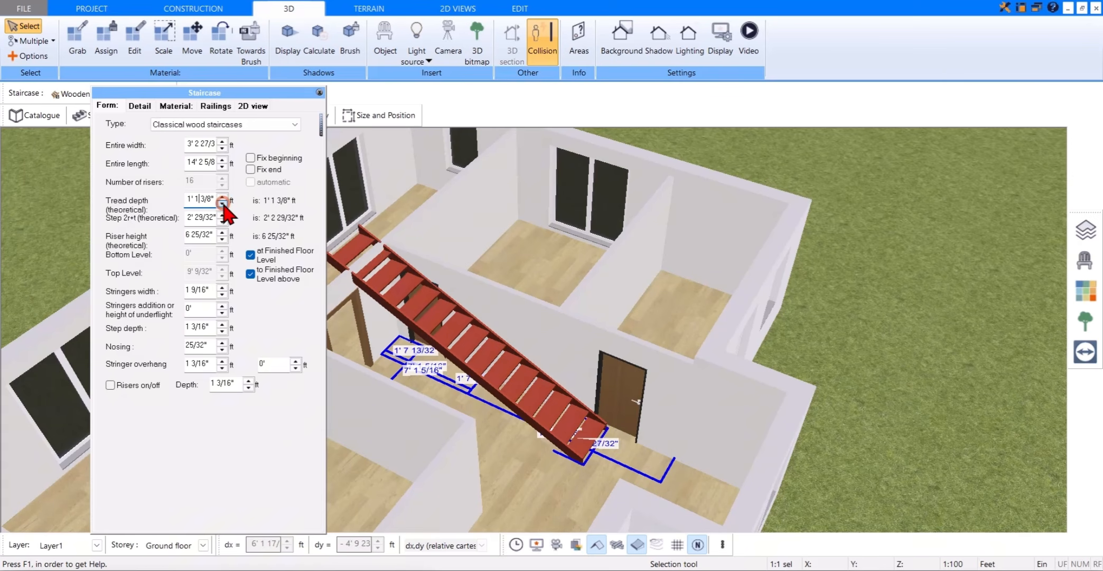
Step: Re-enable the staircase's fixed end, fixed beginning and automatic riser count, and close its settings
left_click(251, 170)
left_click(251, 158)
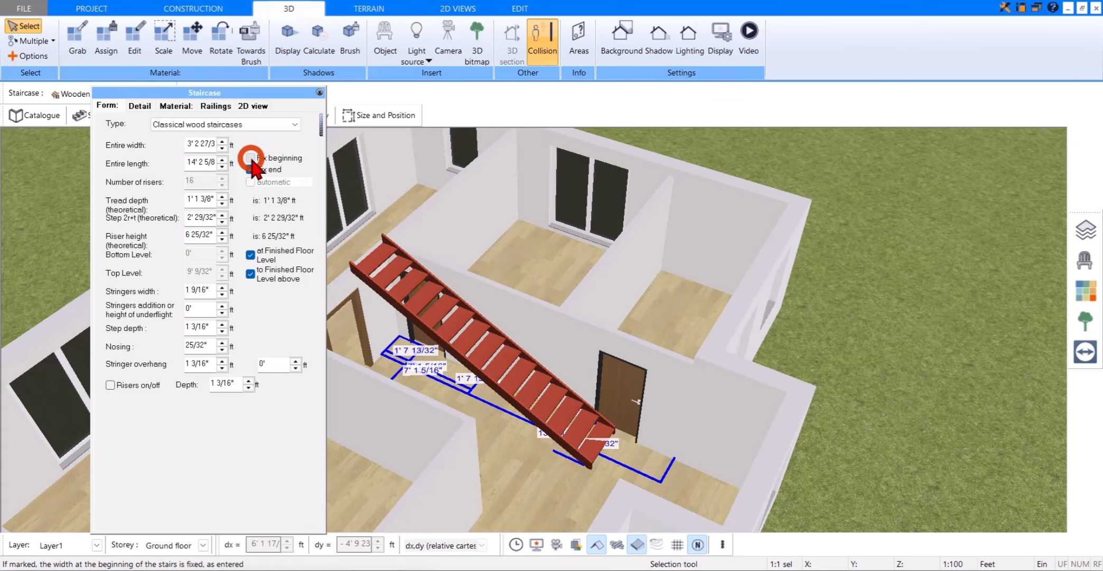
left_click(250, 181)
left_click(319, 91)
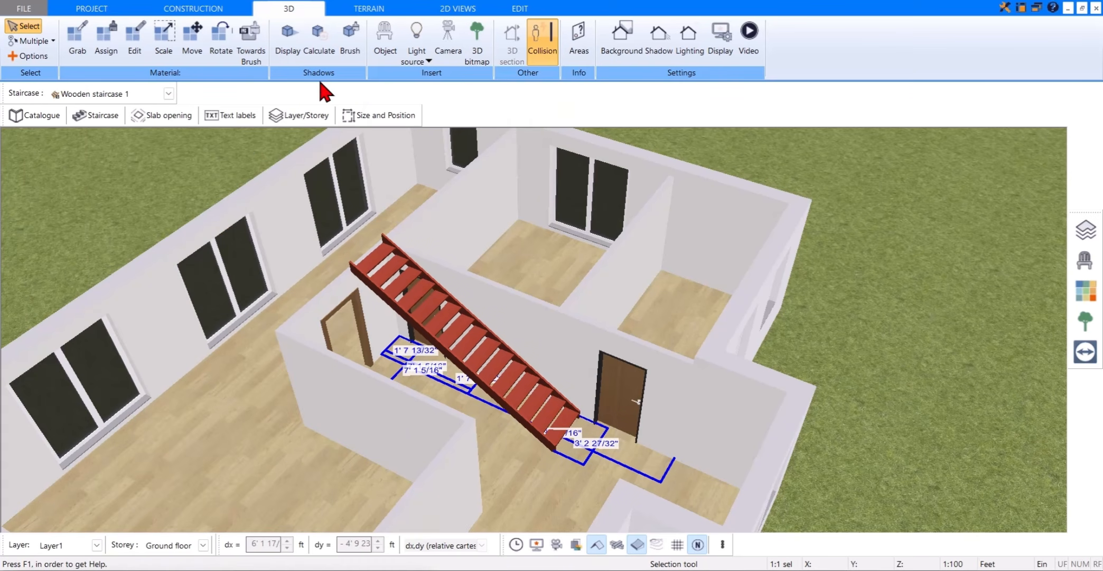
Step: Return to the floor plan, set the staircase's slab opening to None, and deselect the staircase
left_click(243, 9)
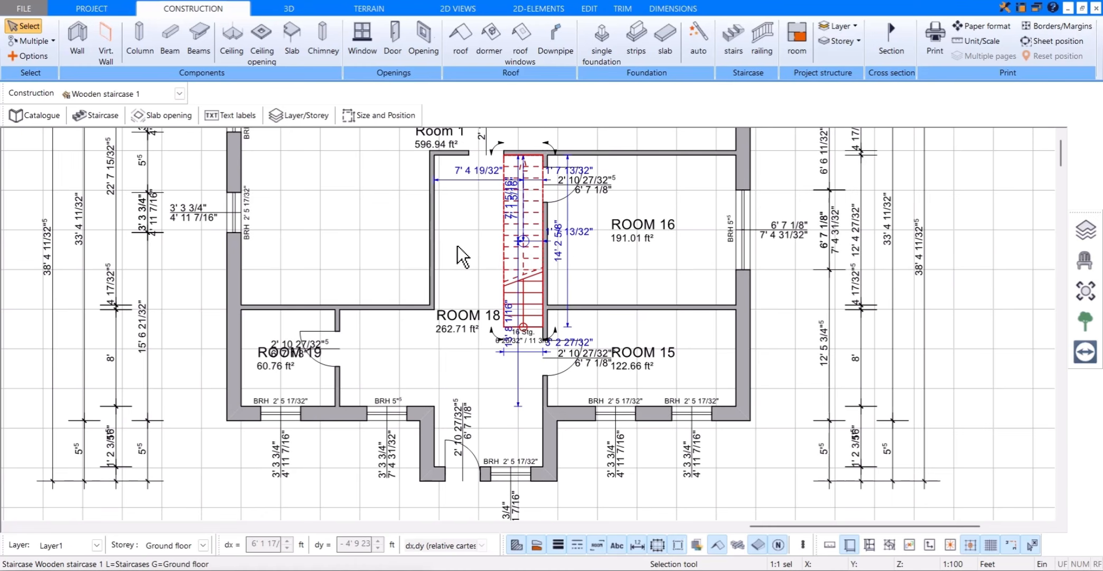
left_click(186, 117)
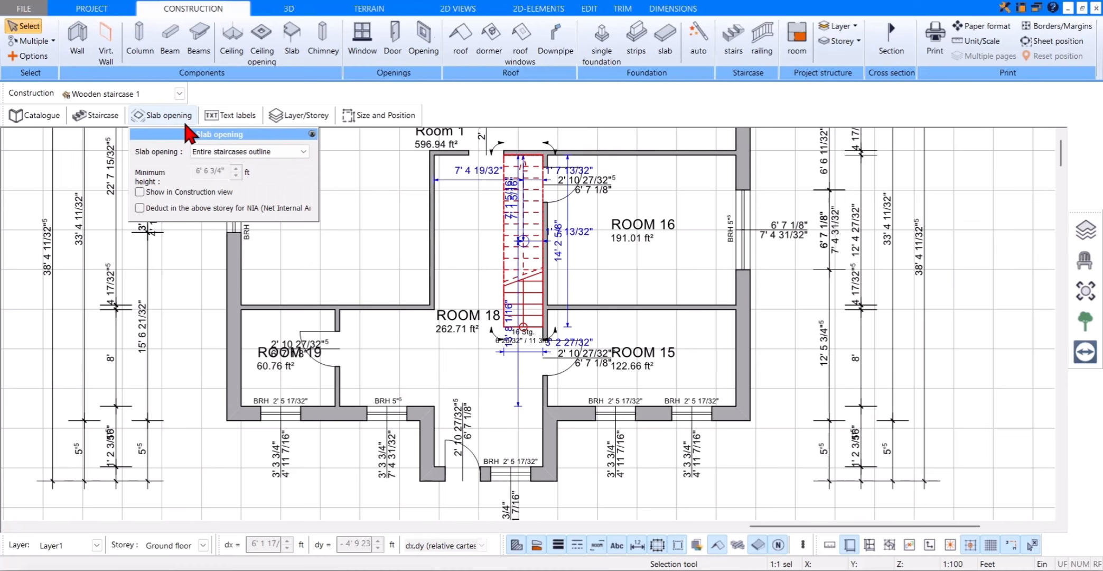
left_click(286, 152)
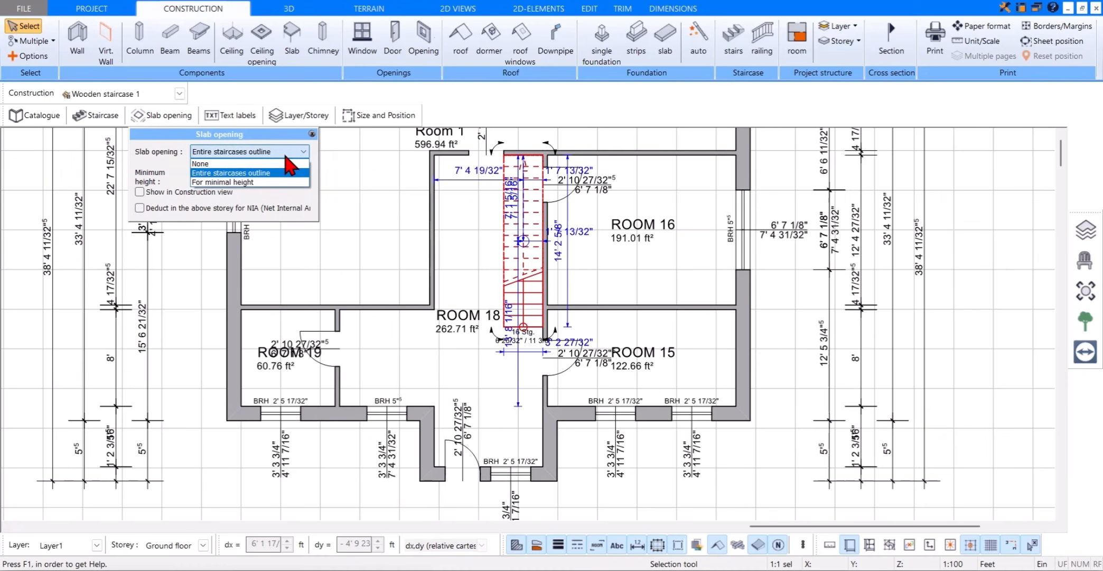
left_click(285, 164)
left_click(312, 134)
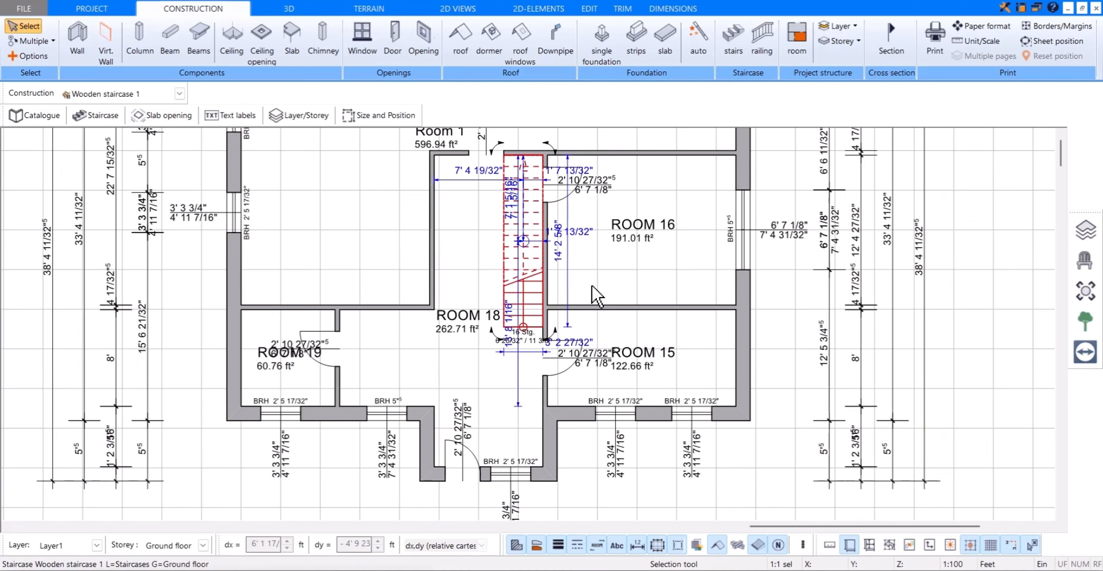
left_click(477, 242)
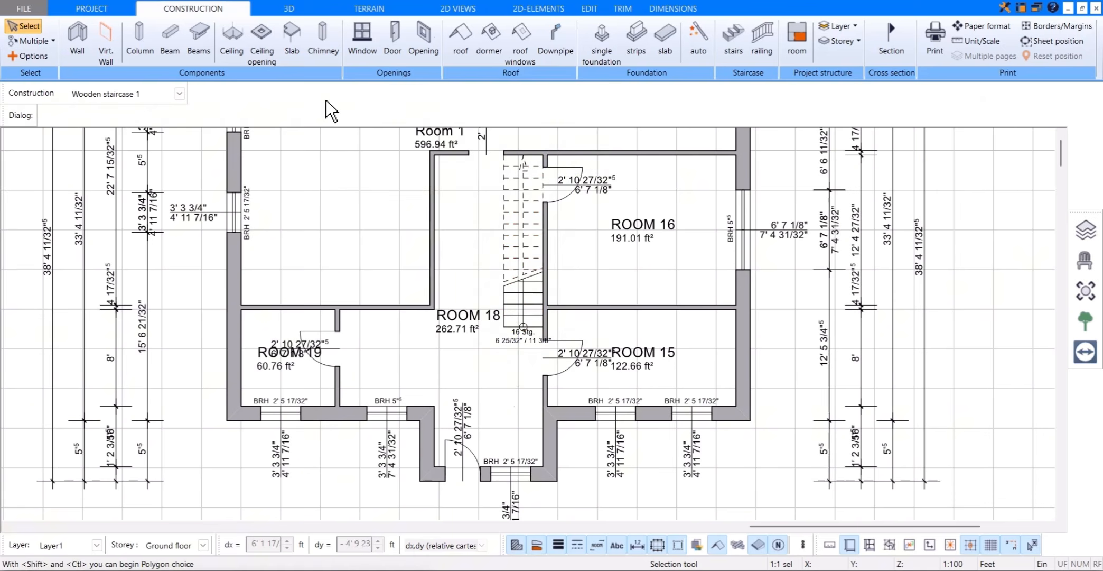
Step: Draw a polygonal ceiling opening about 3' 3" wide over the staircase, from its second riser line to the wall at the stair's upper end
left_click(269, 60)
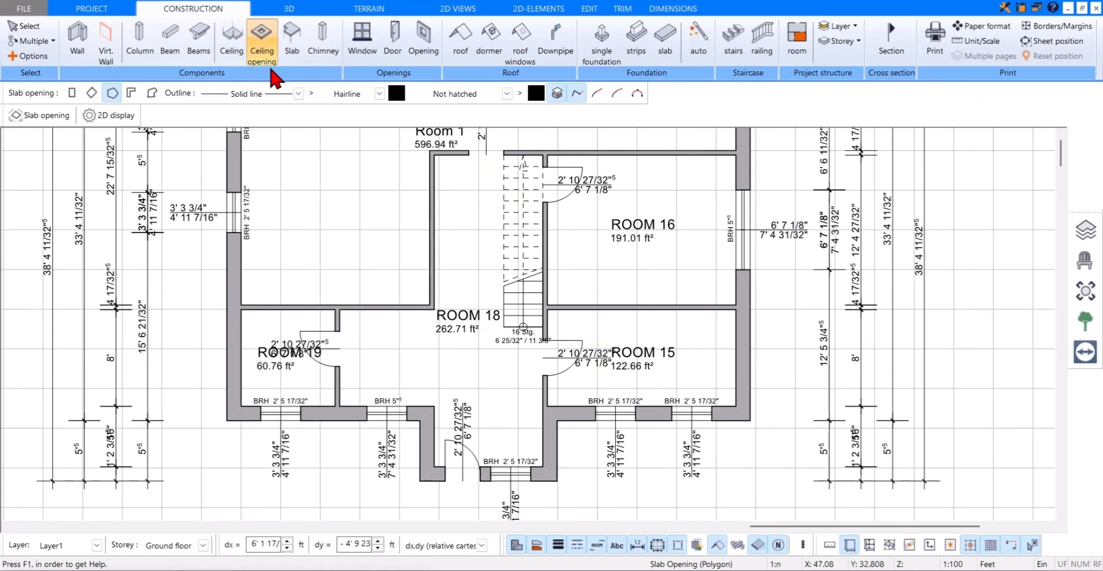
scroll(560, 317, "up", 4)
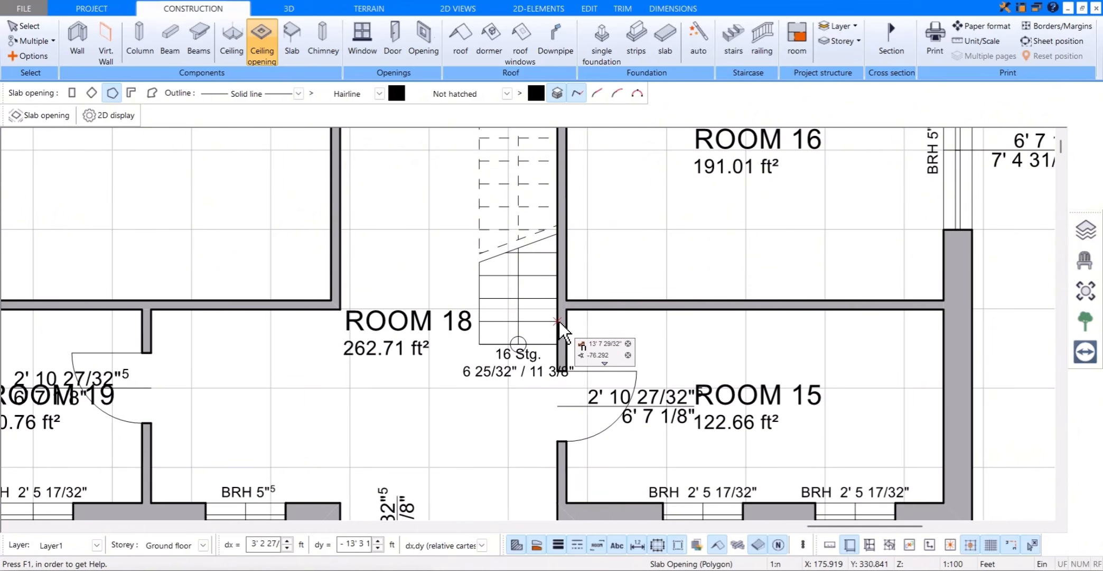
left_click(559, 321)
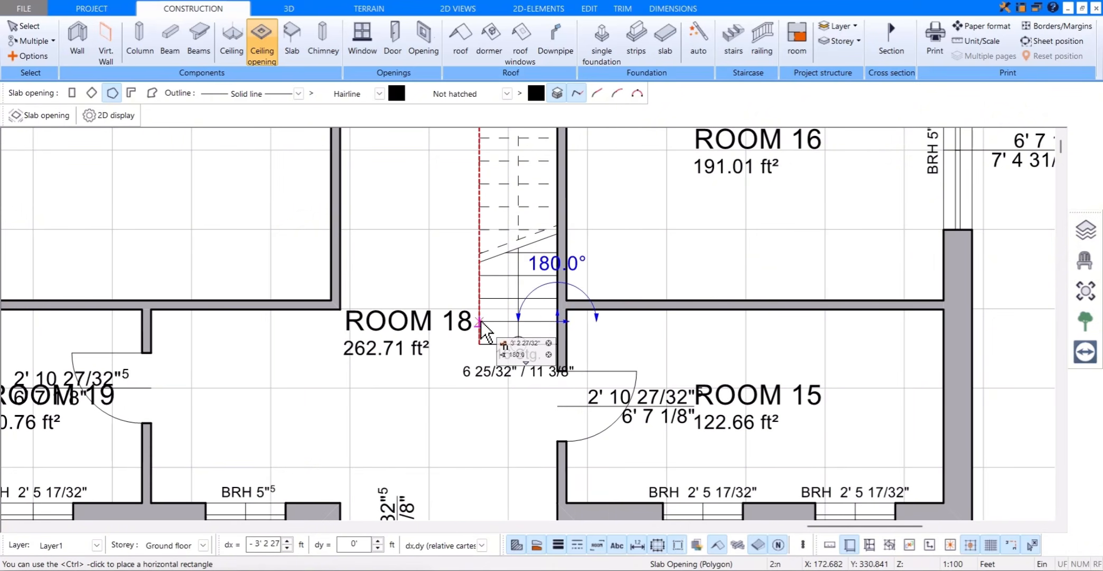
left_click(479, 321)
scroll(479, 321, "down", 3)
scroll(487, 274, "up", 3)
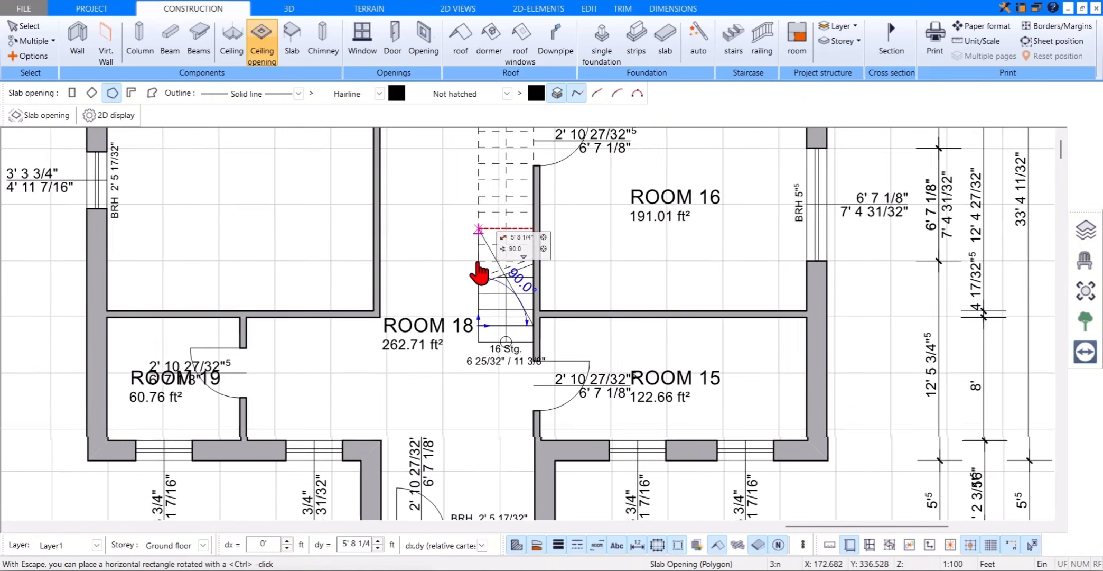
left_click(476, 179)
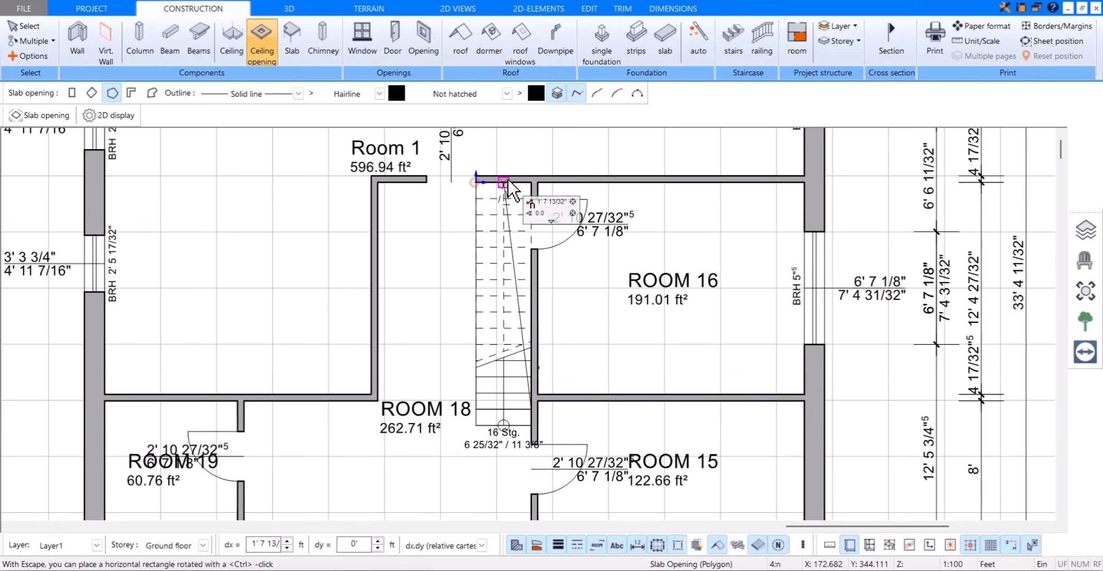
left_click(530, 183)
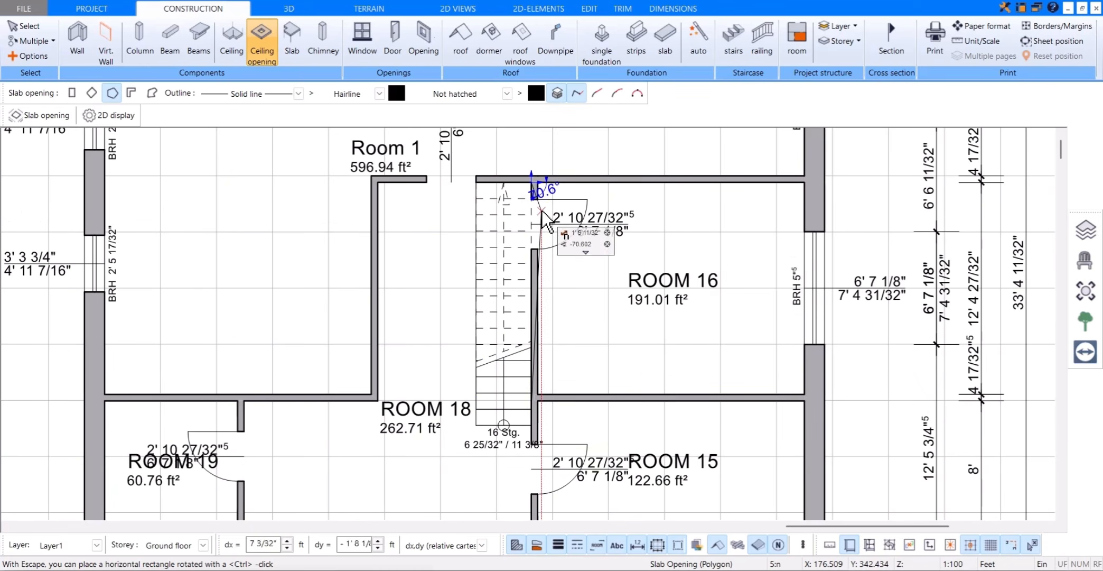
key("Escape")
scroll(578, 340, "down", 4)
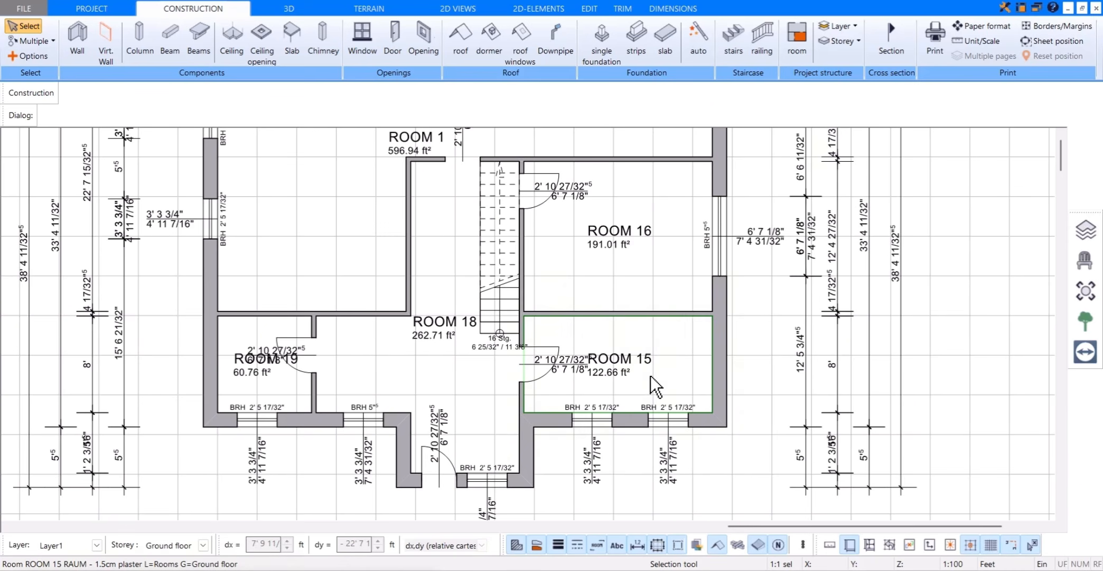
scroll(651, 375, "down", 2)
scroll(642, 364, "down", 1)
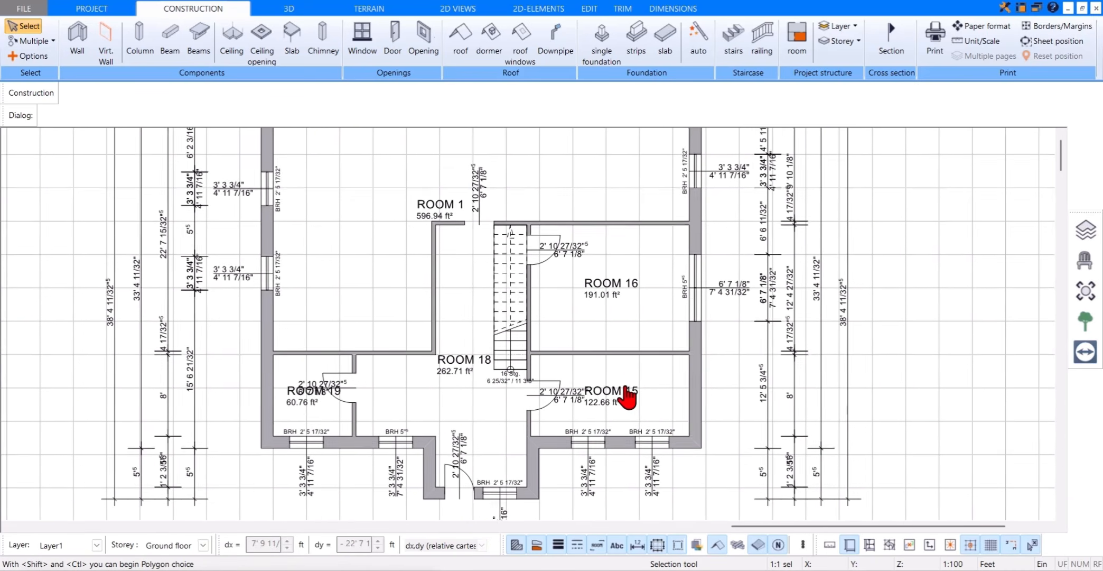
scroll(628, 397, "down", 1)
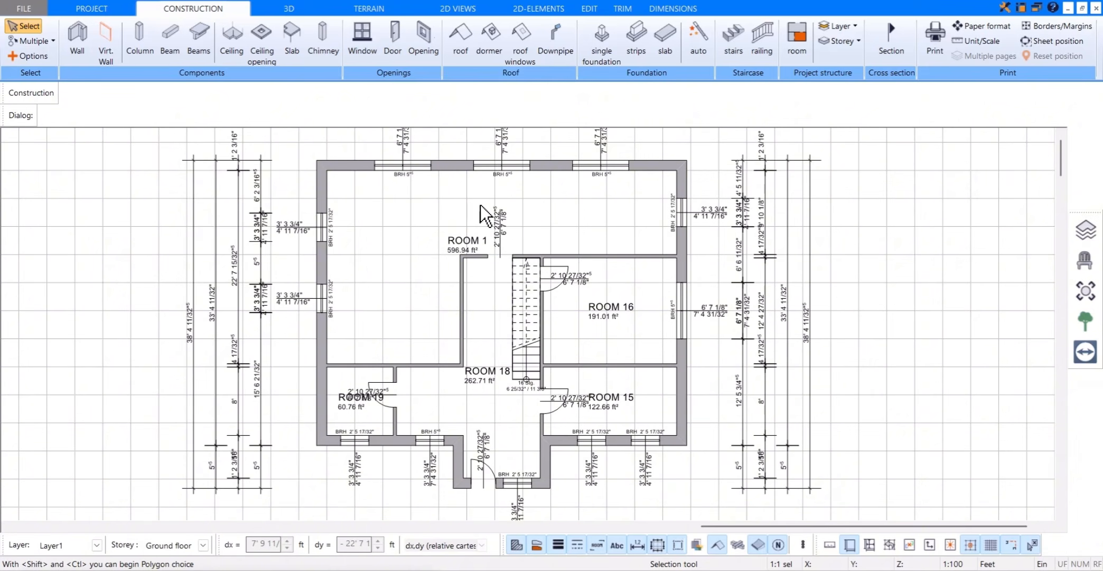
Step: Draw a virtual wall from the wall corner at the staircase's upper end straight up to the outer wall, dividing ROOM 1
scroll(486, 205, "up", 1)
middle_click_drag(486, 205, 487, 222)
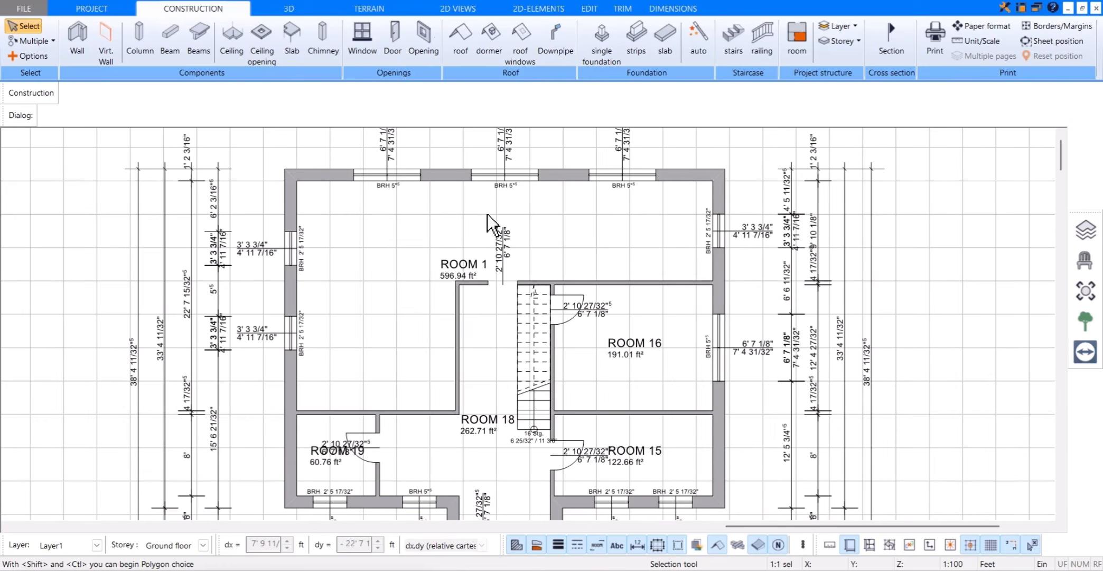
left_click(97, 60)
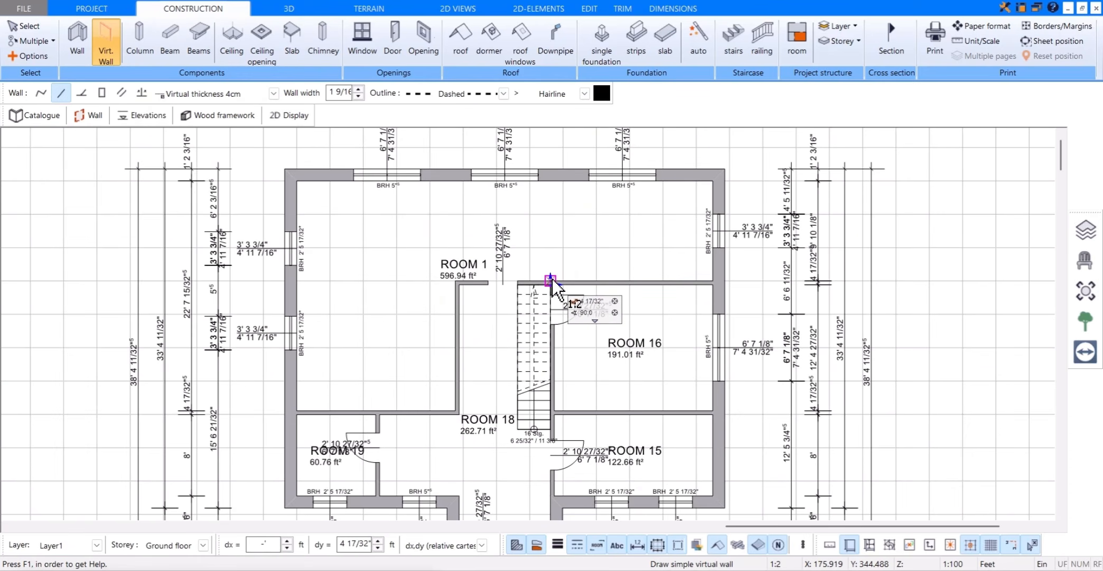
left_click(550, 279)
left_click(550, 180)
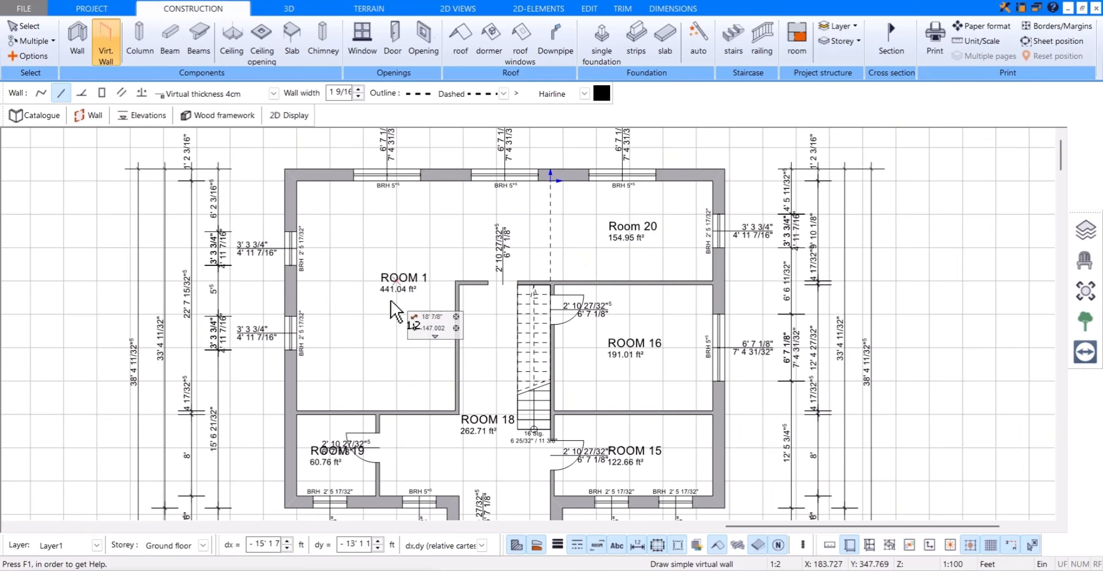
Step: Check the staircase and adjoining rooms in 3D from a steeper angle, and return to the floor plan
left_click(289, 9)
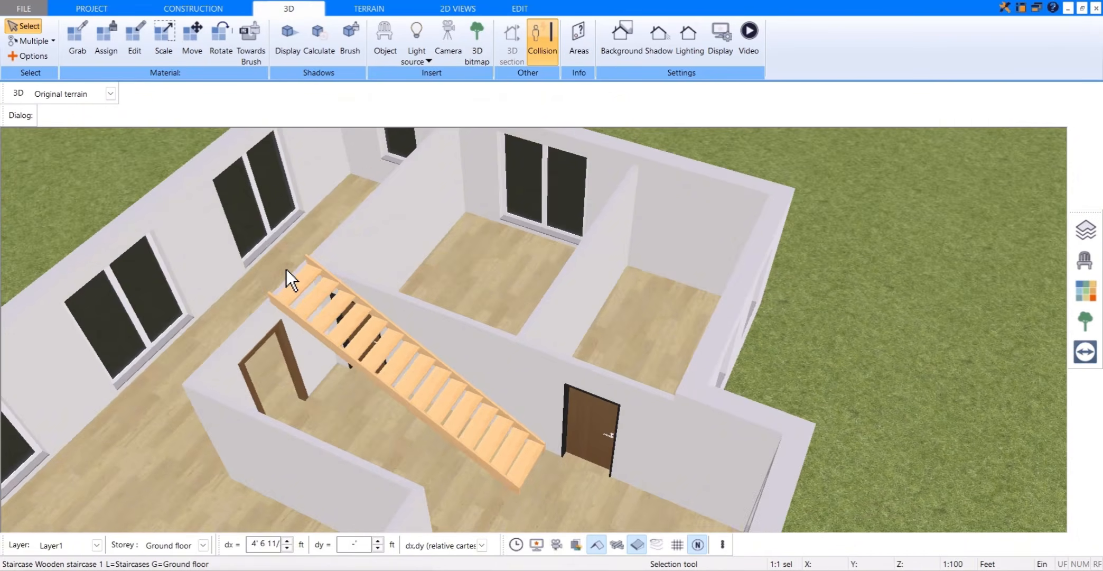
mouse_move(286, 269)
left_mouse_down()
mouse_move(275, 261)
mouse_move(290, 255)
left_mouse_up()
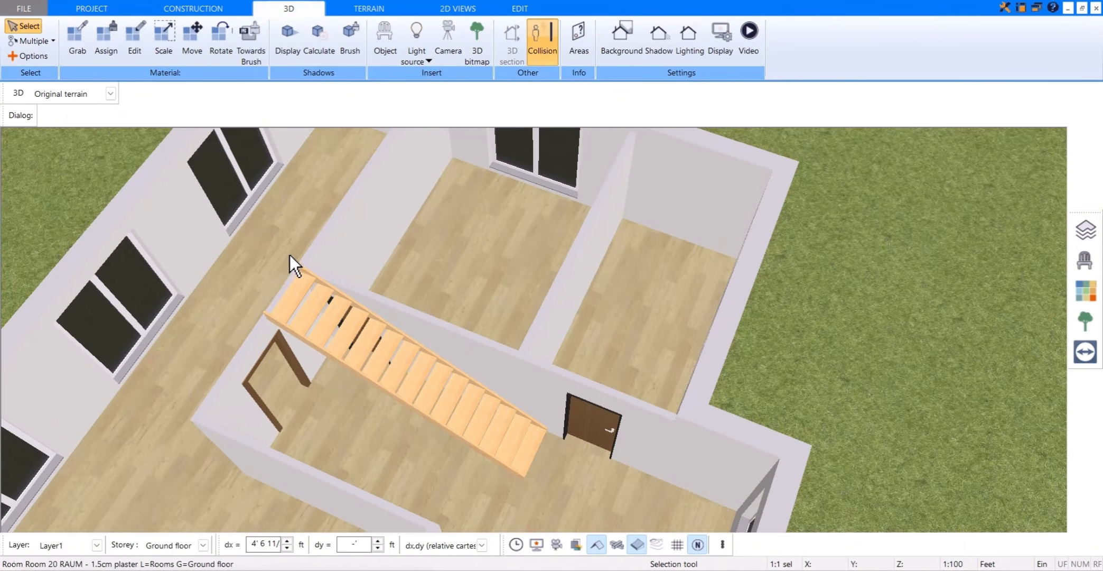
left_click(230, 9)
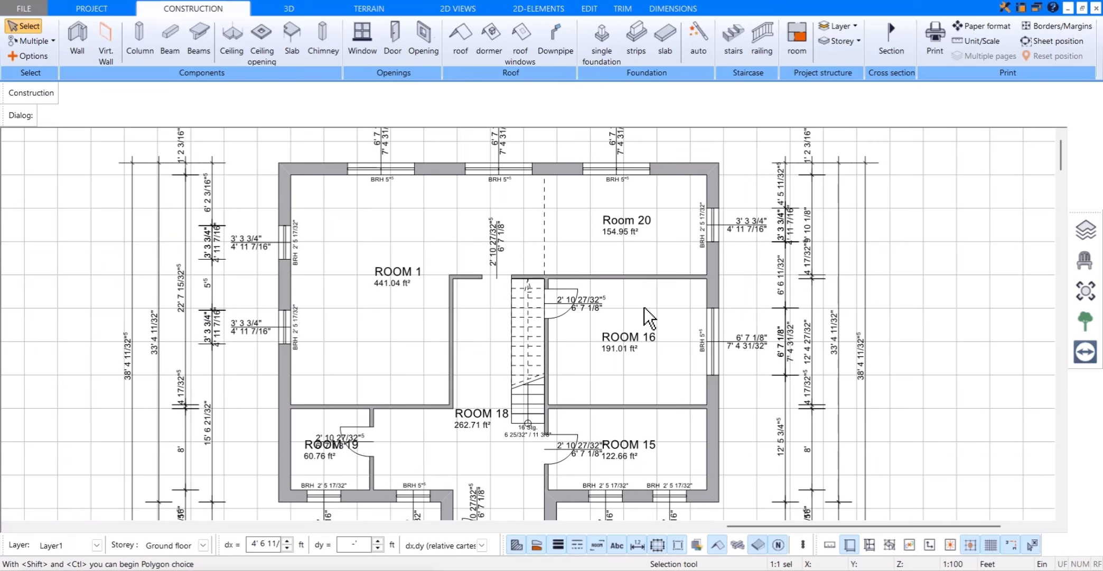
Step: Assign catalogue room types: KITCHEN to Room 20, LIVING ROOM to ROOM 1, and office, hall, bathroom and HWR types to the remaining rooms
left_click(628, 231)
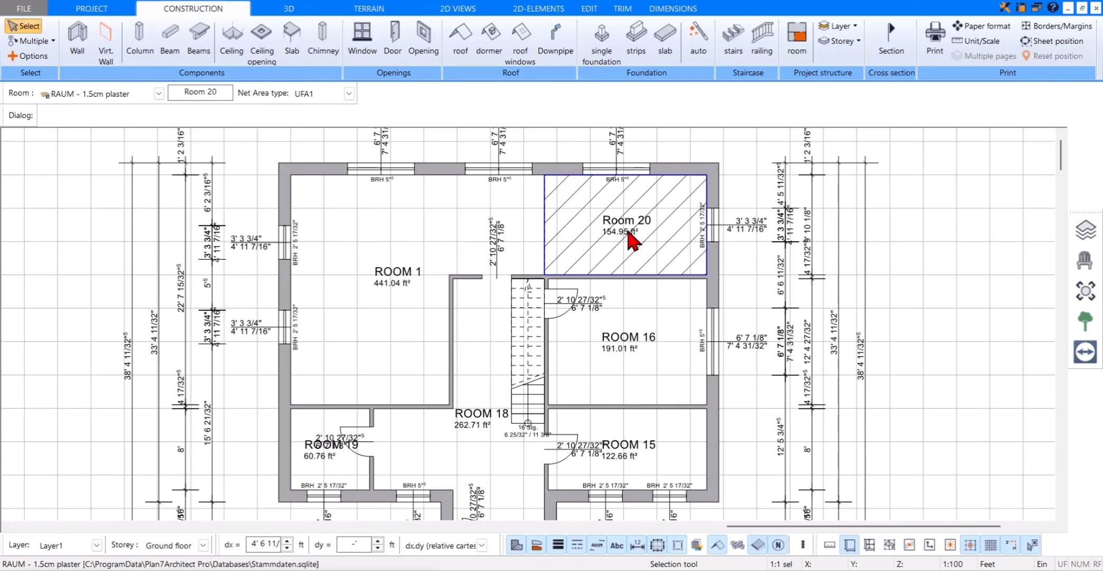
left_click(42, 116)
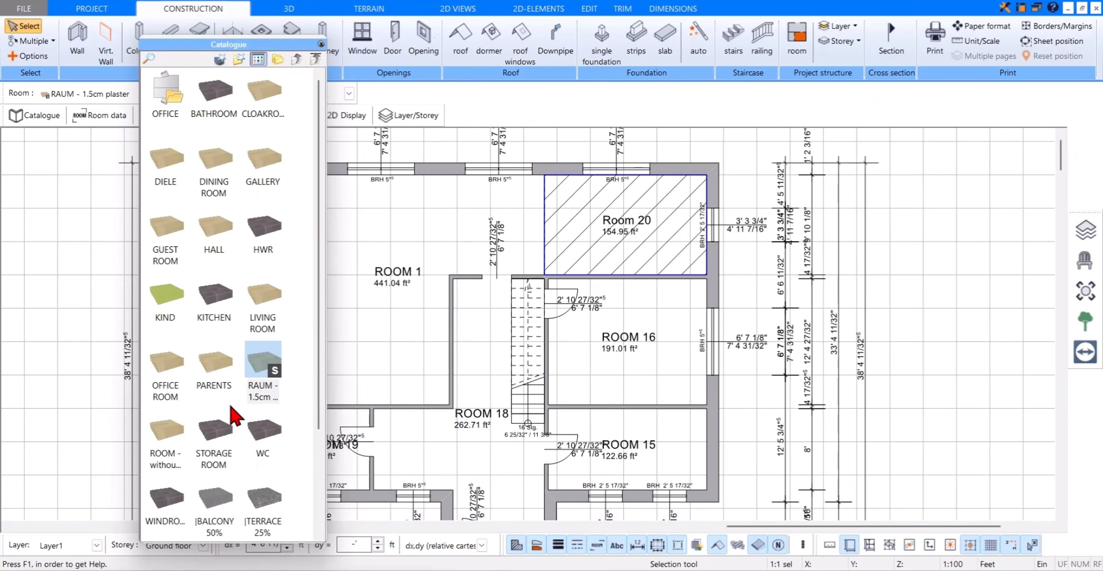
scroll(234, 415, "down", 2)
scroll(234, 414, "up", 2)
left_click(214, 299)
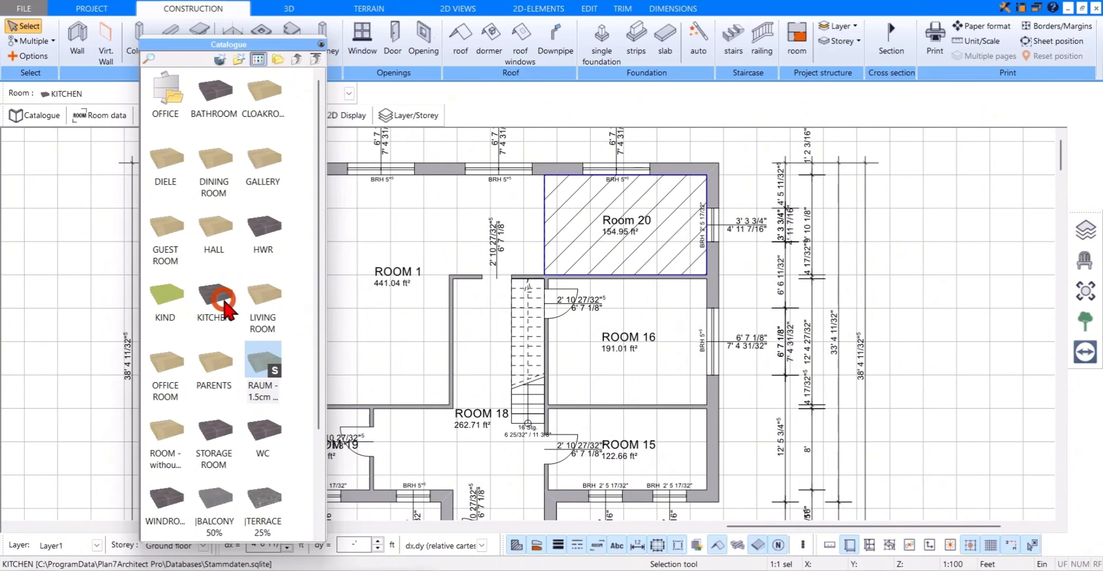
left_click(321, 45)
left_click(402, 281)
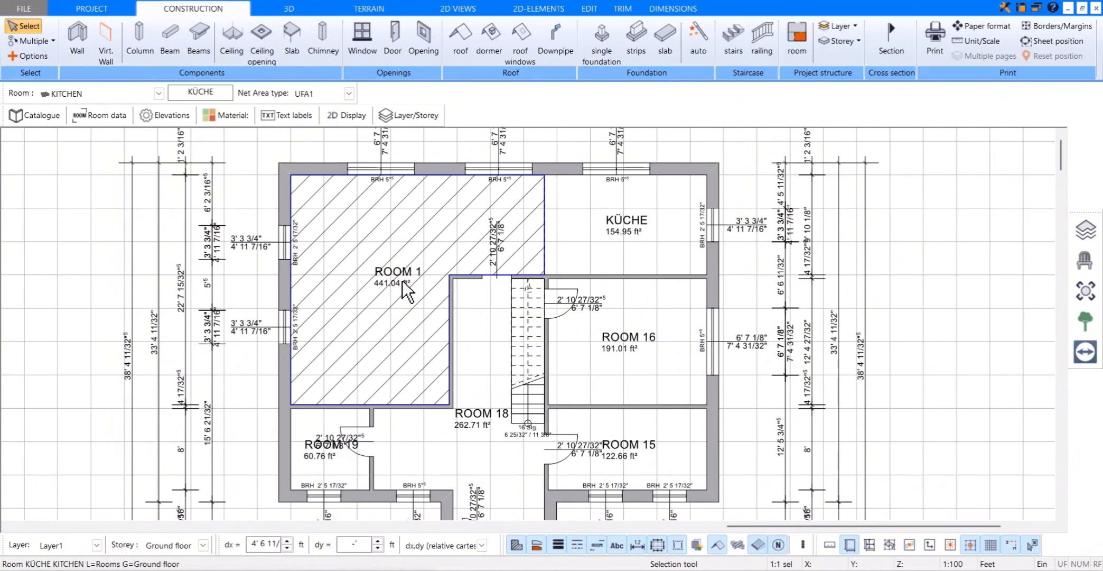
left_click(51, 120)
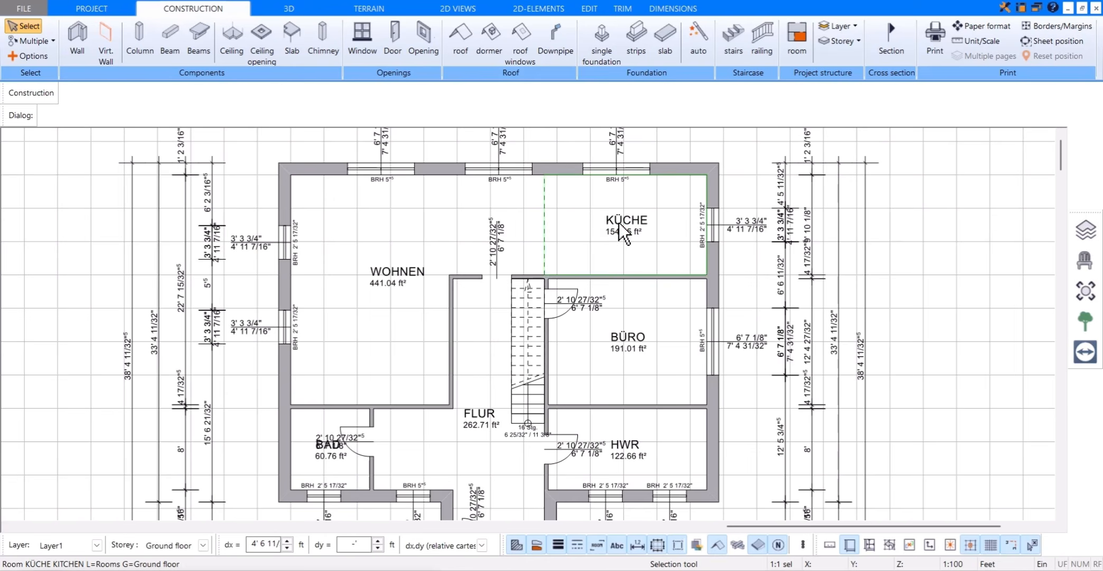
Step: Rename the room labelled KÜCHE to KITCHEN
left_click(619, 223)
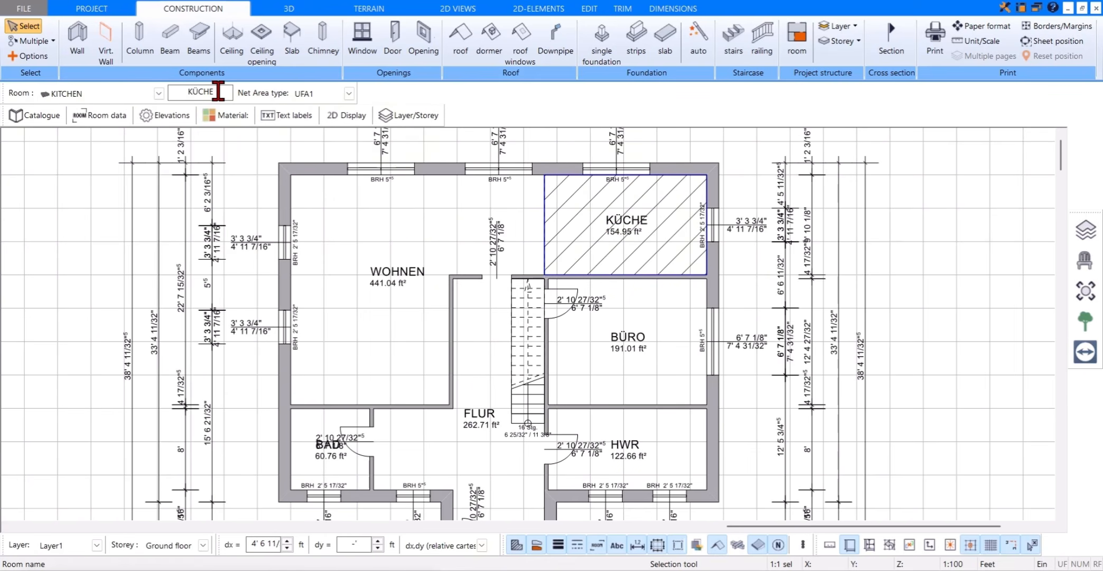
left_click_drag(212, 91, 179, 94)
key("BackSpace")
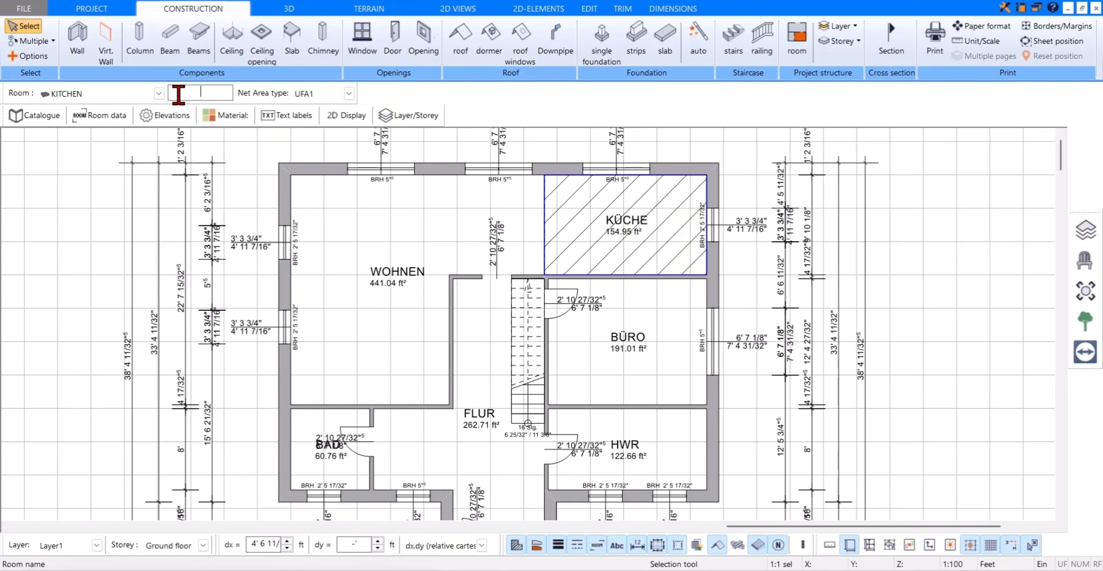
type("KITCHEN")
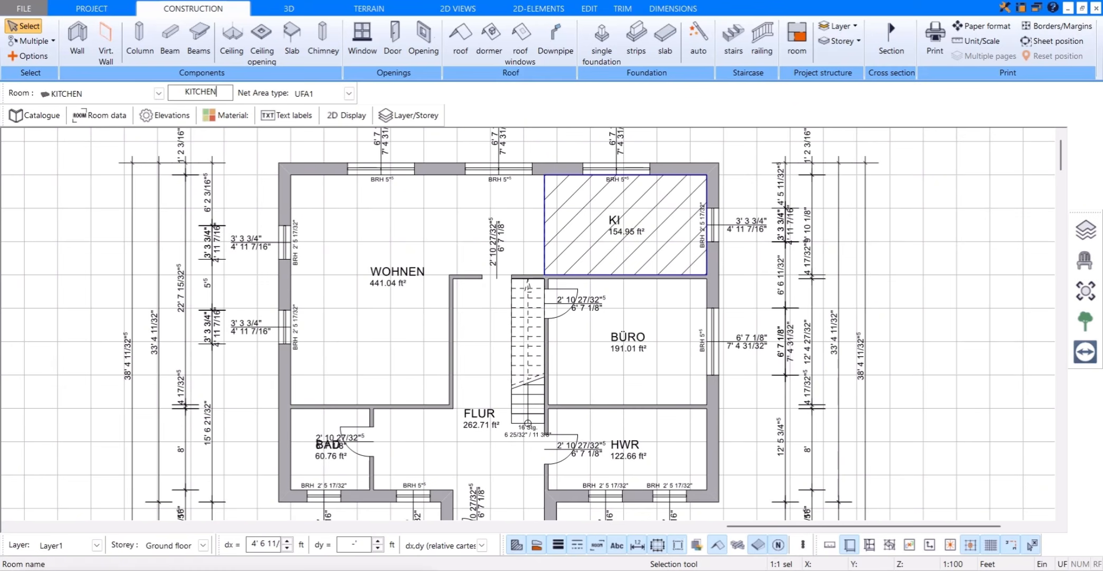
key("Return")
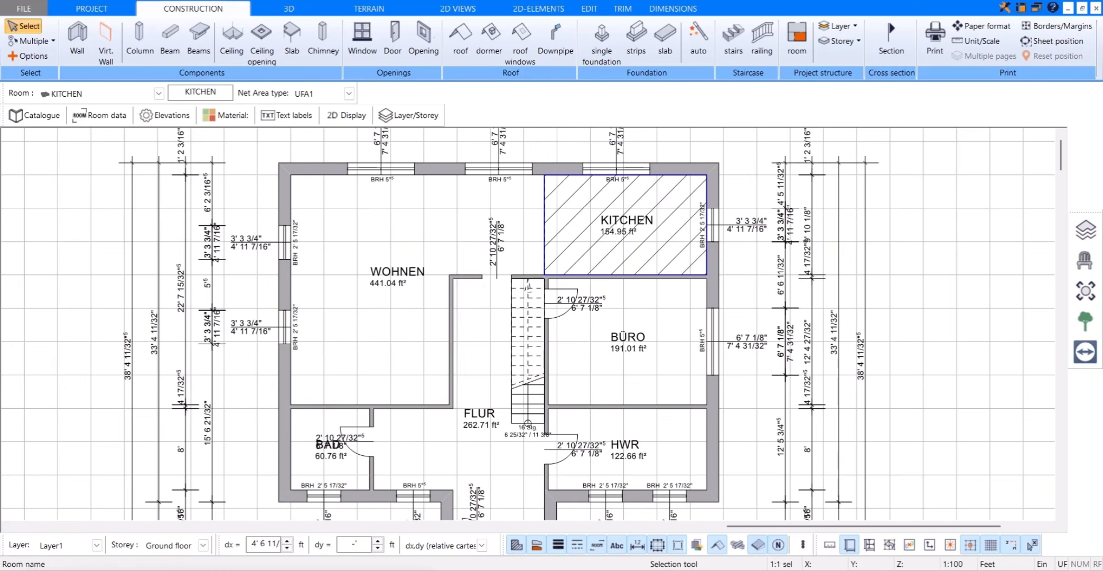
Step: Rename the room labelled WOHNEN to LIVING ROOM, and give the remaining German-labelled rooms the names OFFICE, HALL and WC
left_click(396, 280)
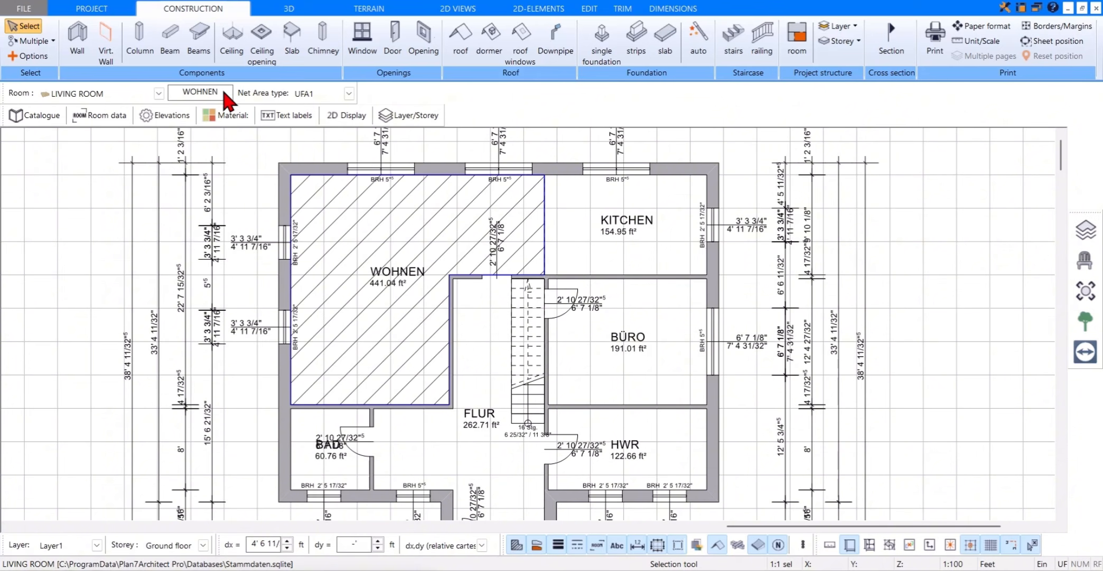
left_click_drag(221, 93, 164, 92)
type("LIV")
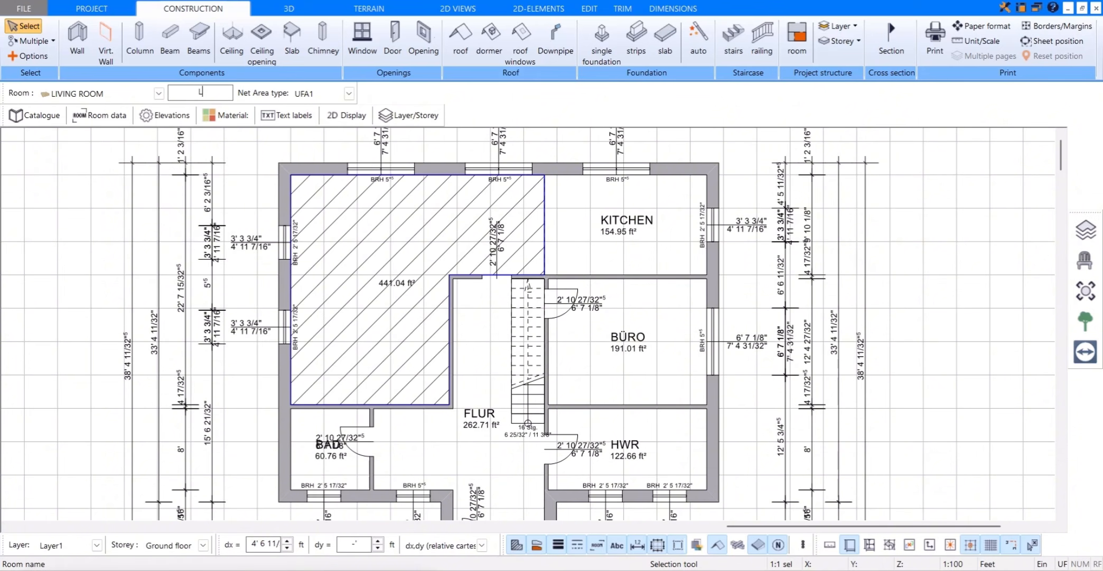
type("ING ROOM")
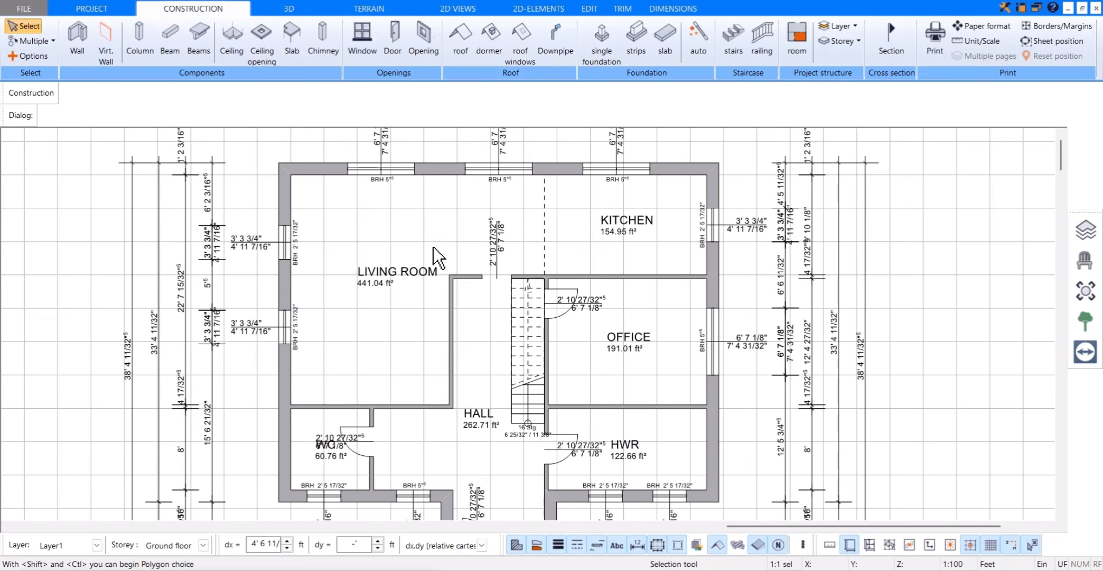
Step: Examine the rooms' floor coverings across the whole storey in 3D from above, and return to the floor plan
left_click(289, 9)
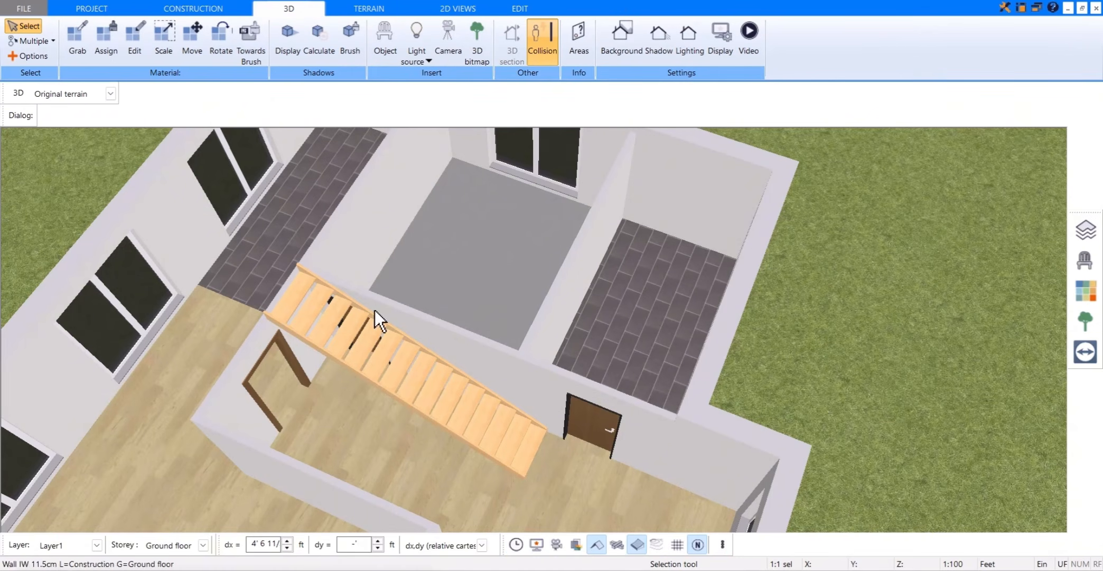
scroll(401, 382, "down", 3)
left_click_drag(375, 458, 375, 472)
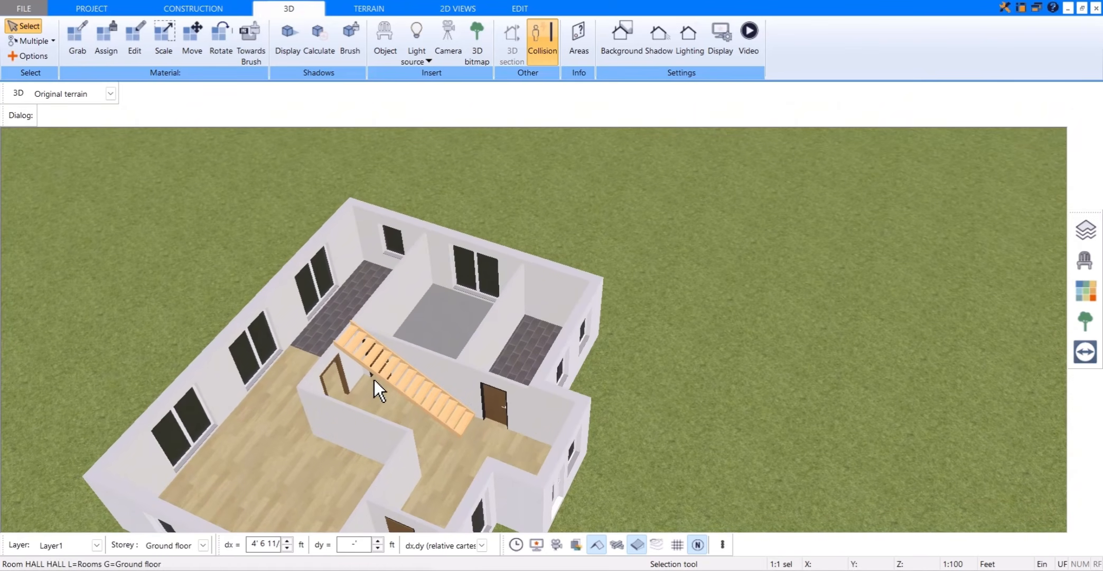
left_click_drag(374, 379, 471, 354)
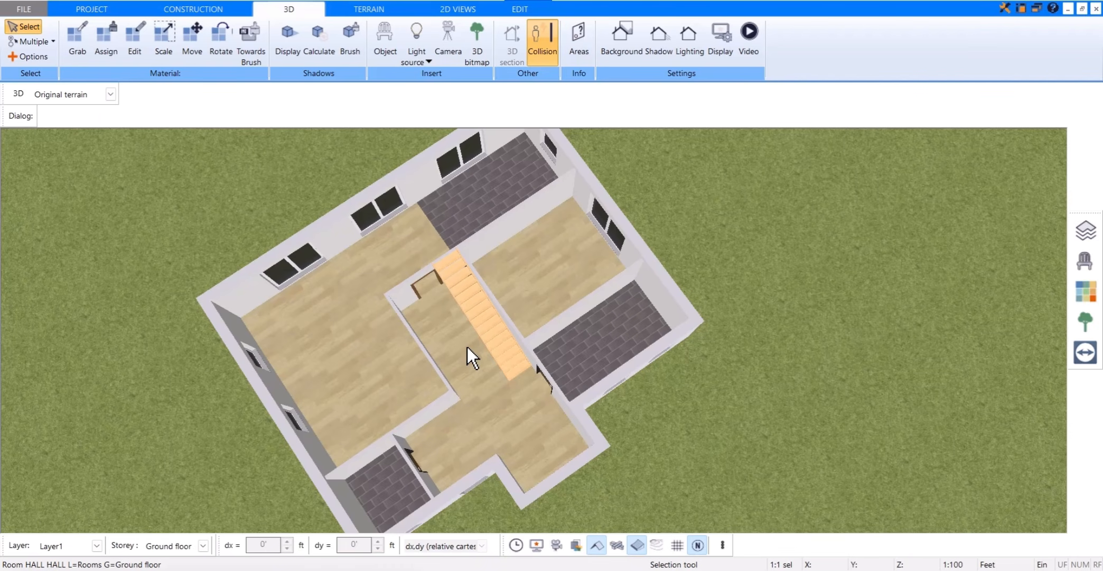
left_click(243, 12)
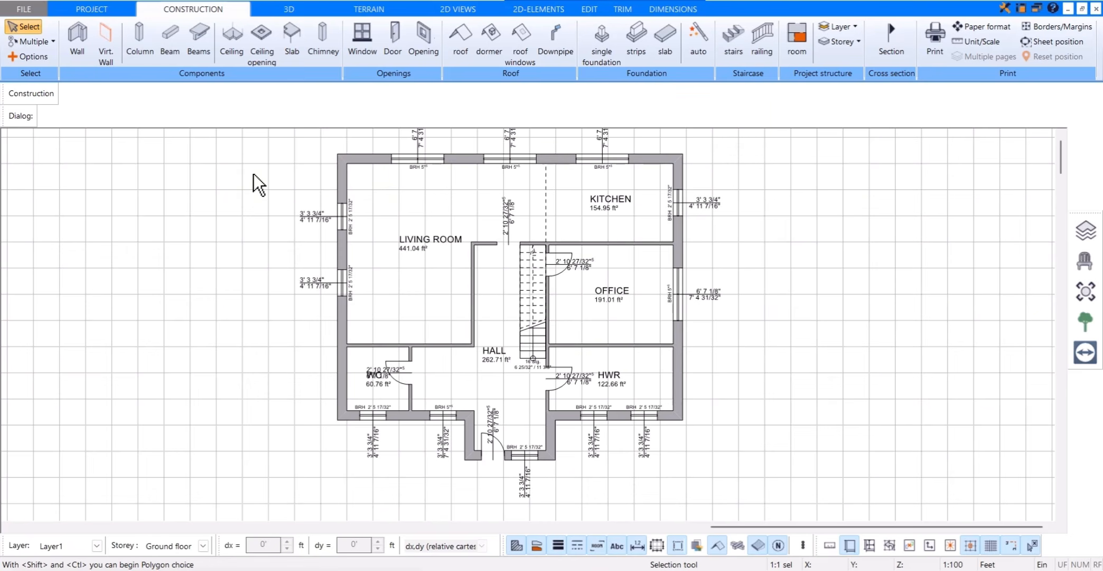
Step: Try the Medium level of detail for the floor plan, and set it back to Simple
left_click(114, 10)
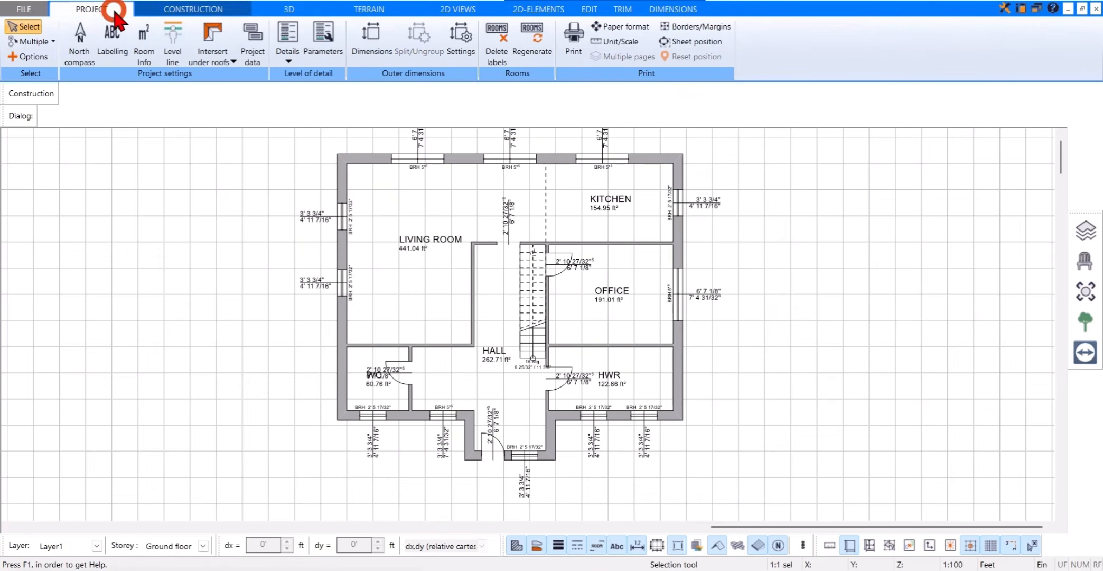
left_click(289, 63)
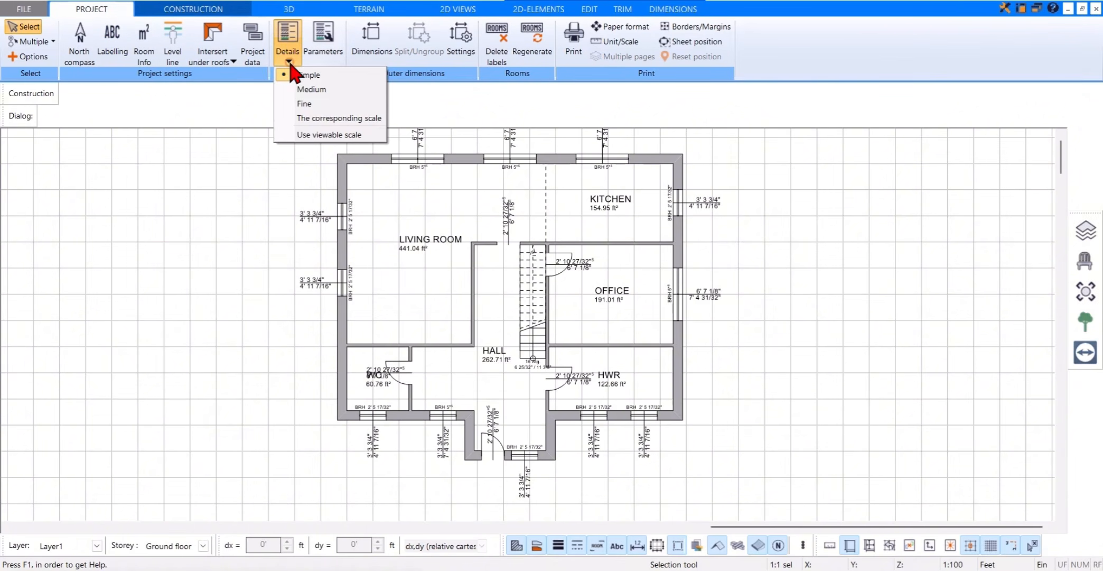
left_click(338, 90)
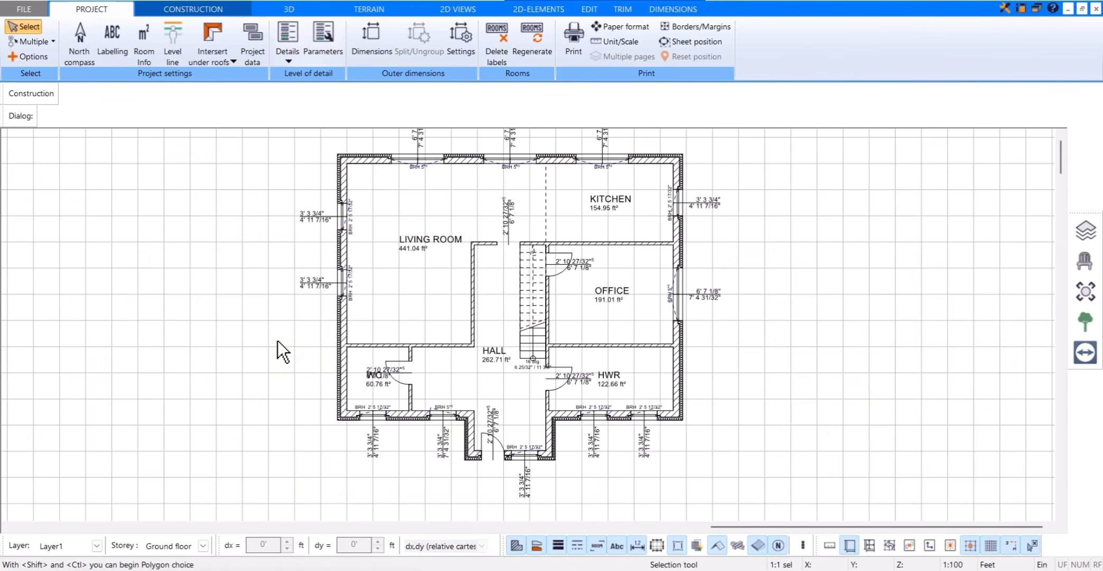
left_click(287, 61)
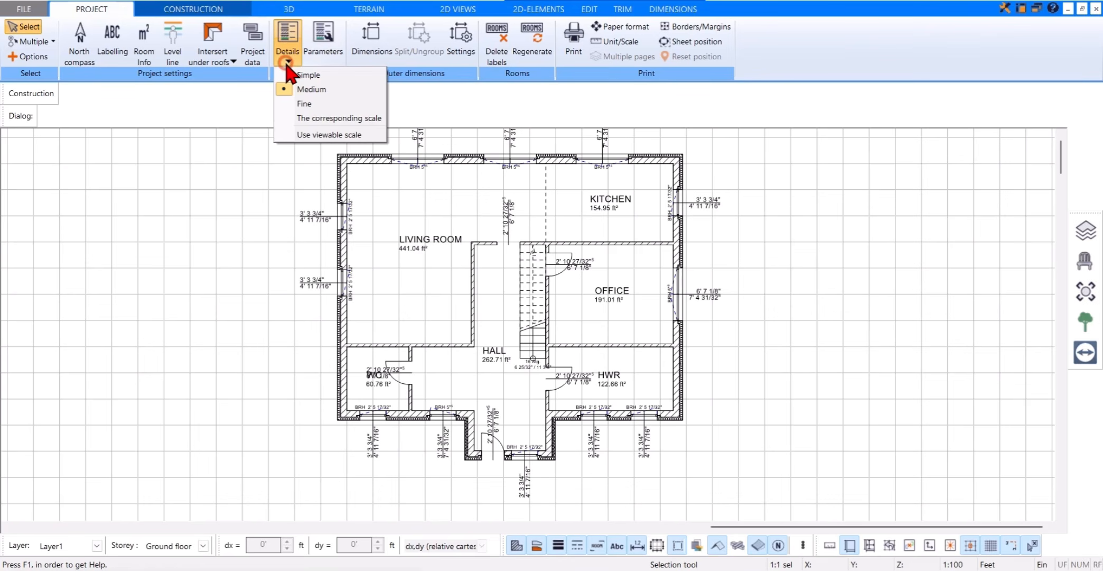
left_click(305, 76)
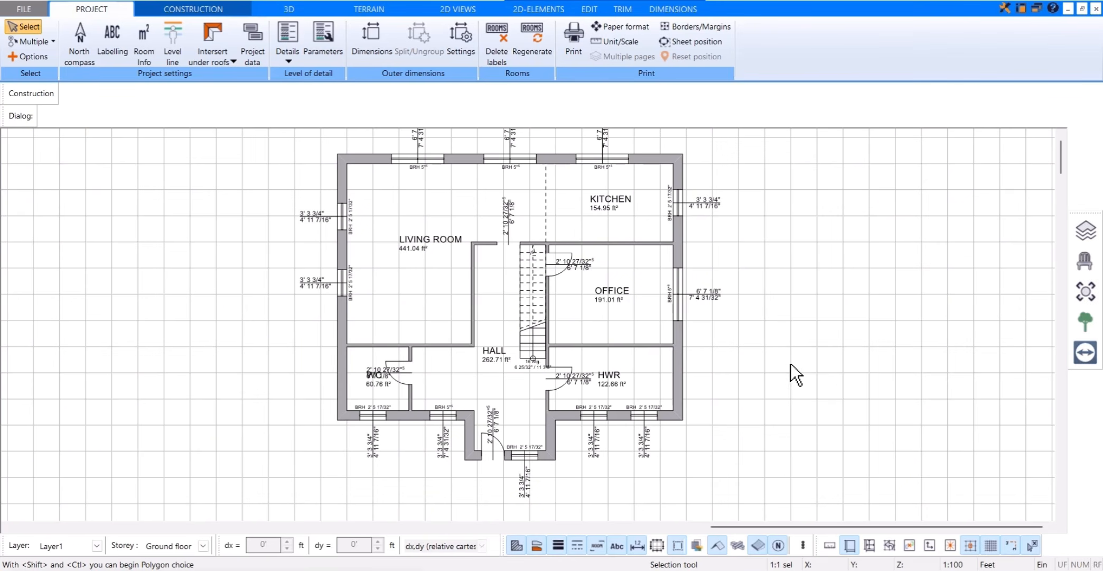
Step: Show the mapped 2D view with material textures on the floor plan, and turn it off again
left_click(804, 550)
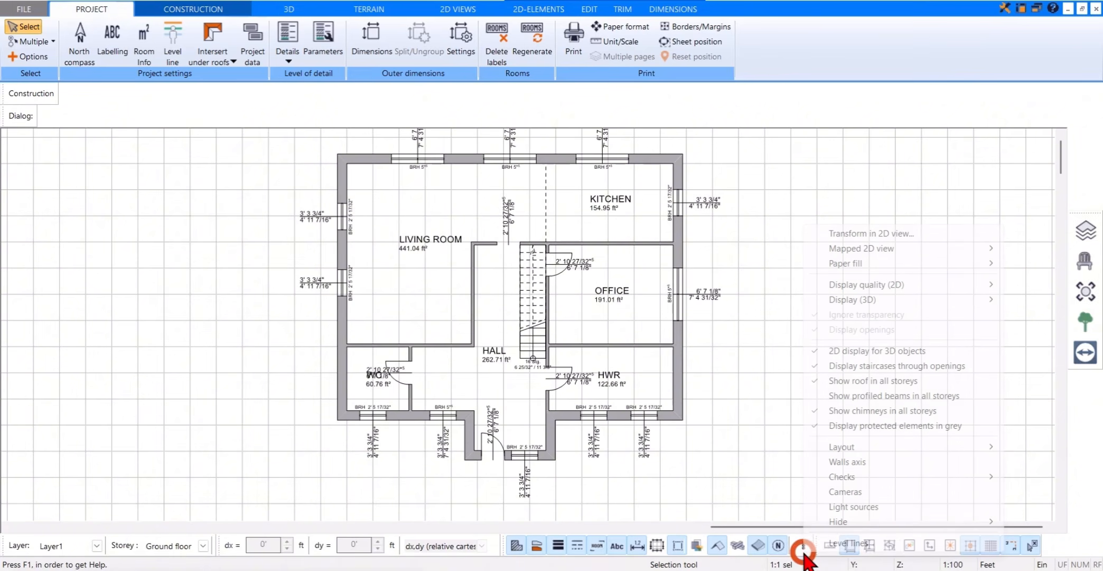
mouse_move(831, 251)
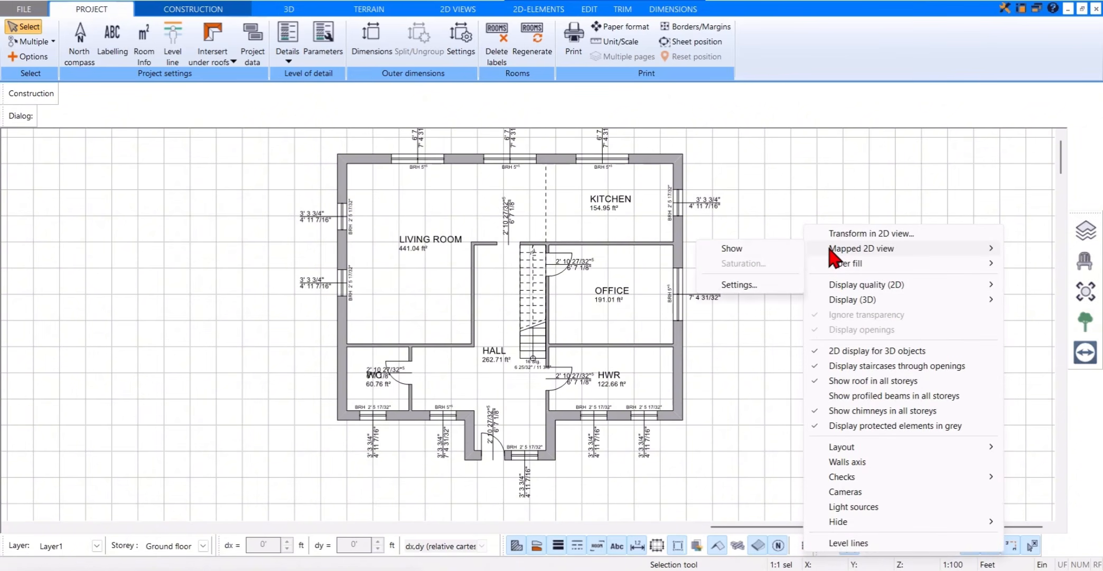
left_click(783, 248)
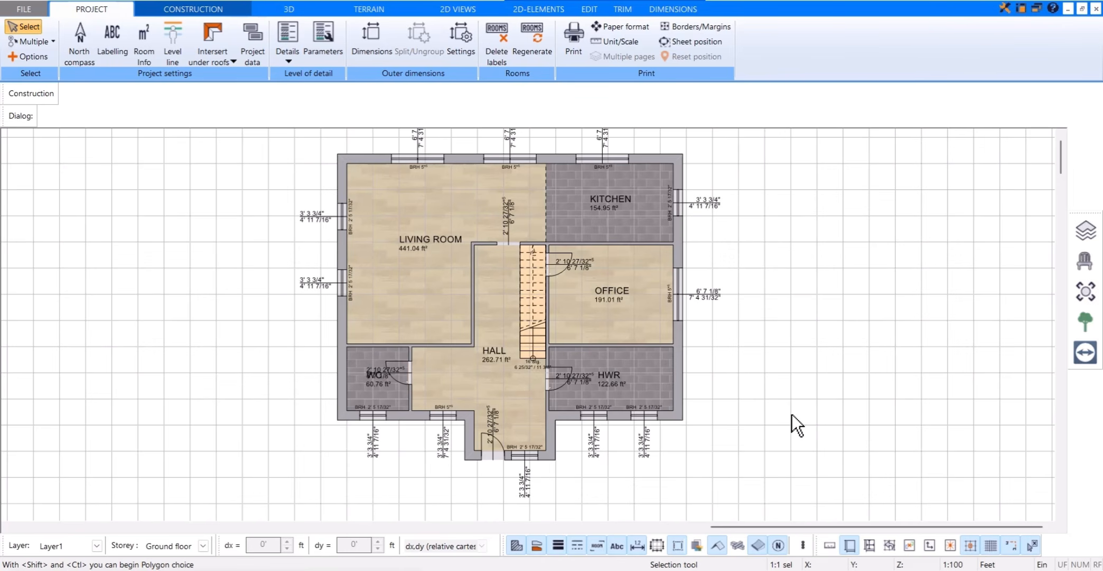
left_click(802, 544)
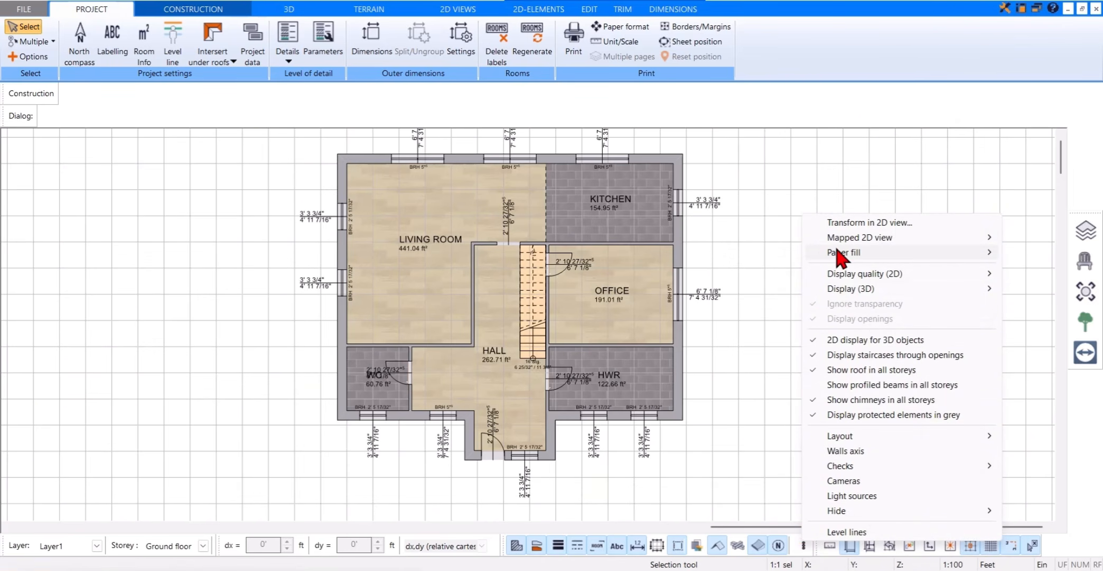
mouse_move(841, 240)
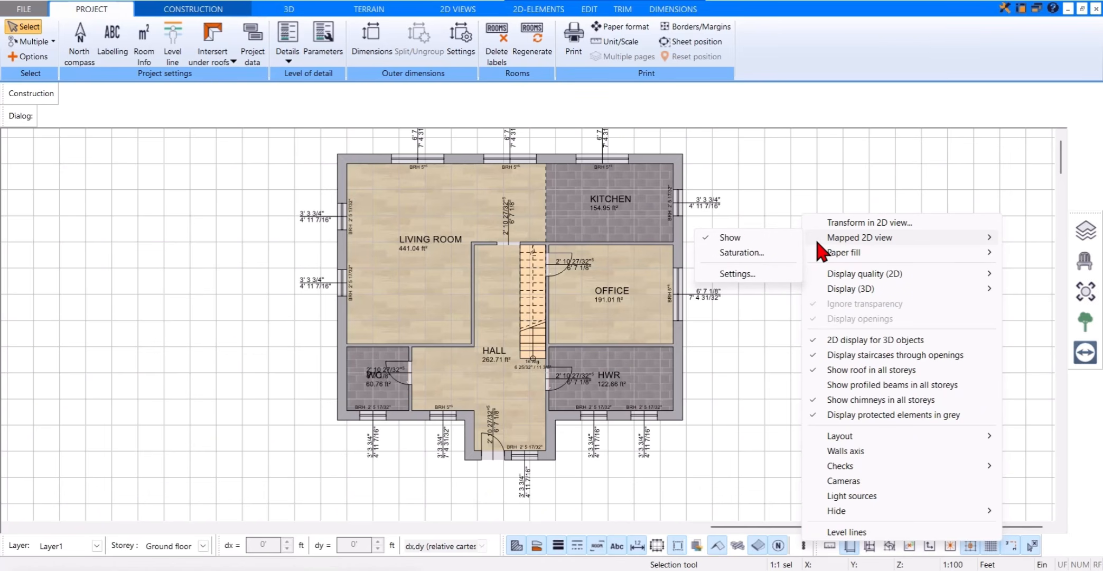
left_click(794, 238)
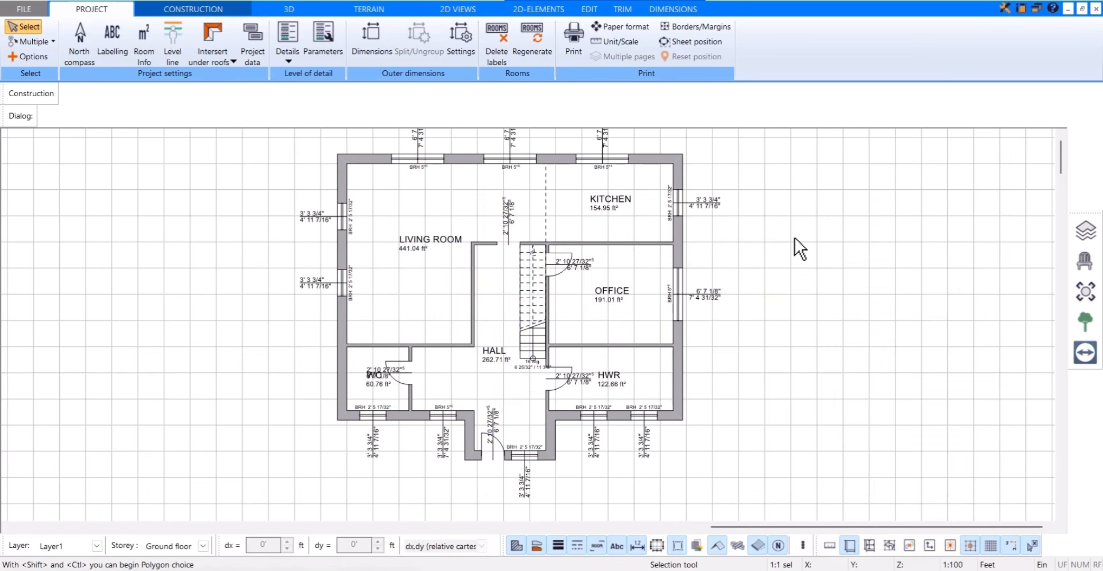
Step: Try the sketch-style display on the floor plan, and turn it off again
left_click(805, 547)
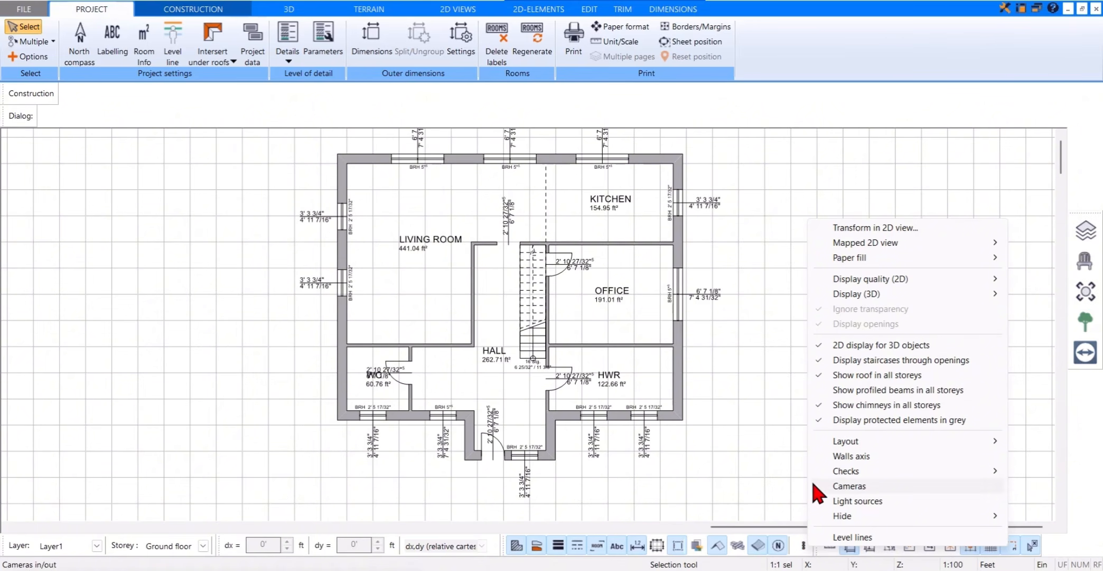
mouse_move(833, 444)
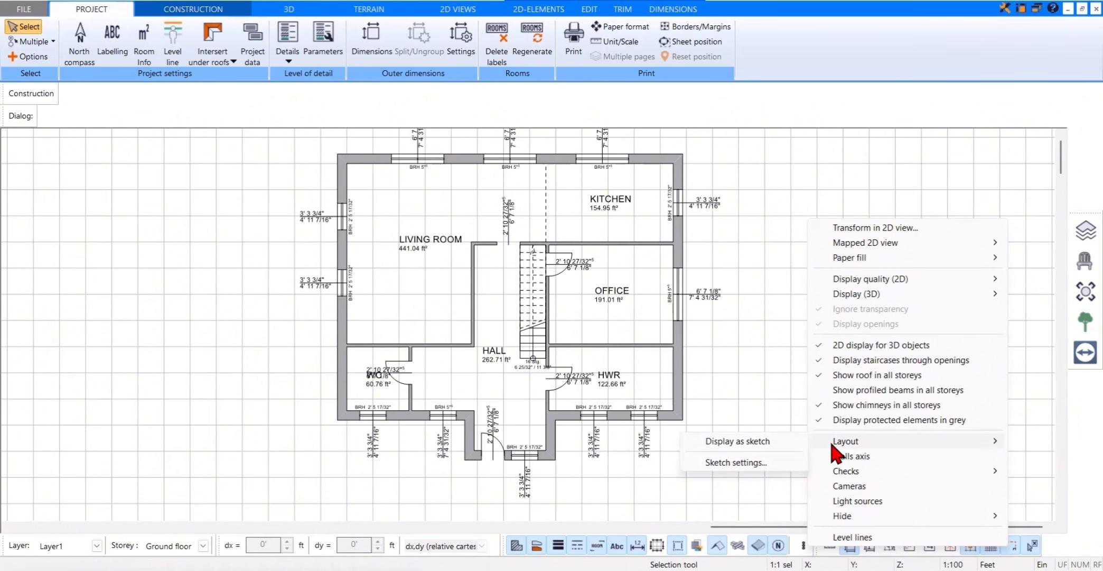
left_click(788, 440)
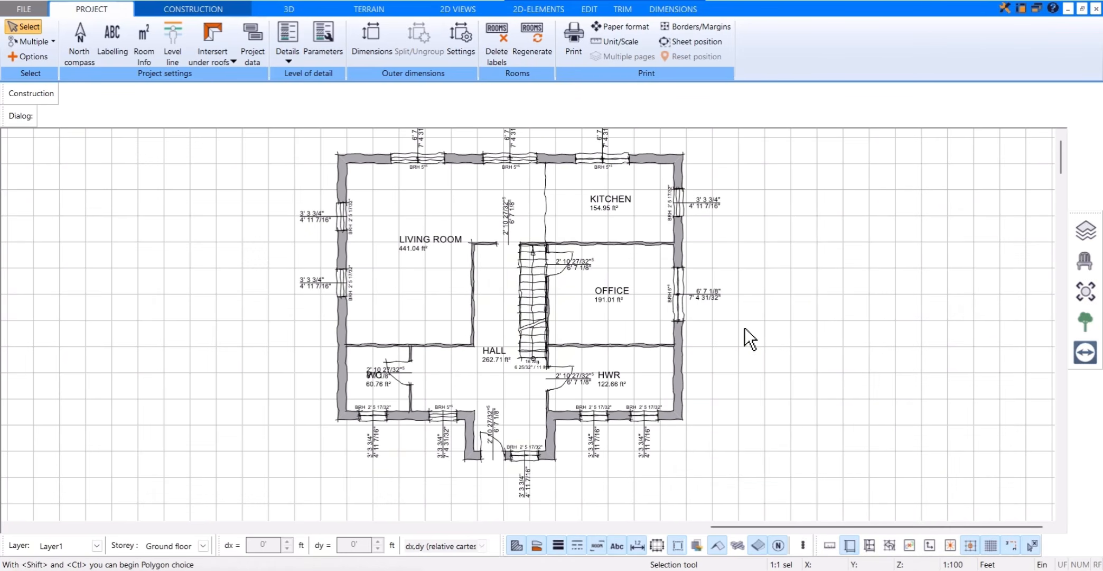
left_click(803, 545)
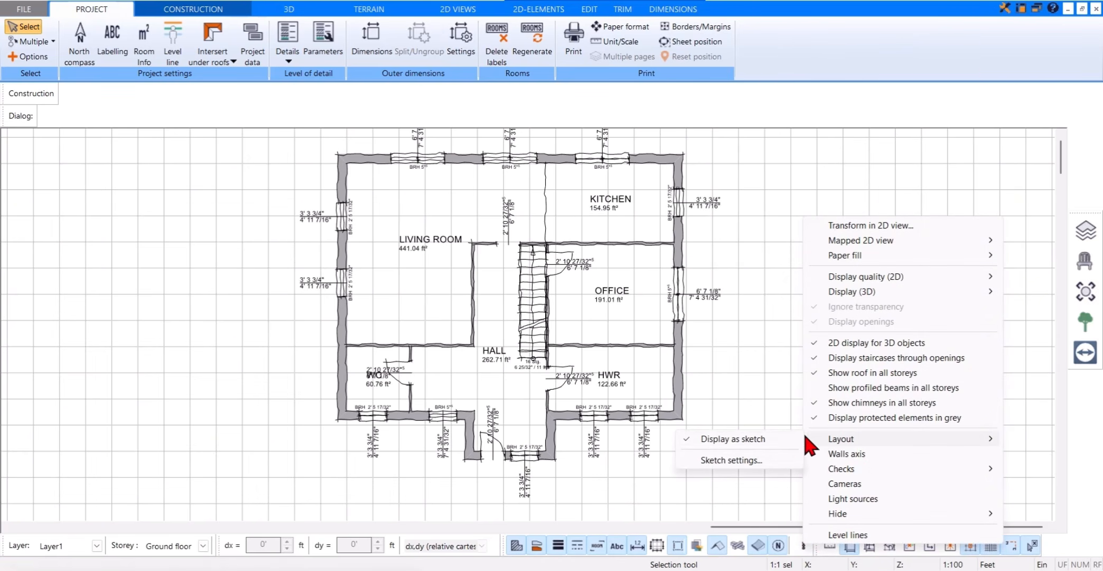
left_click(785, 438)
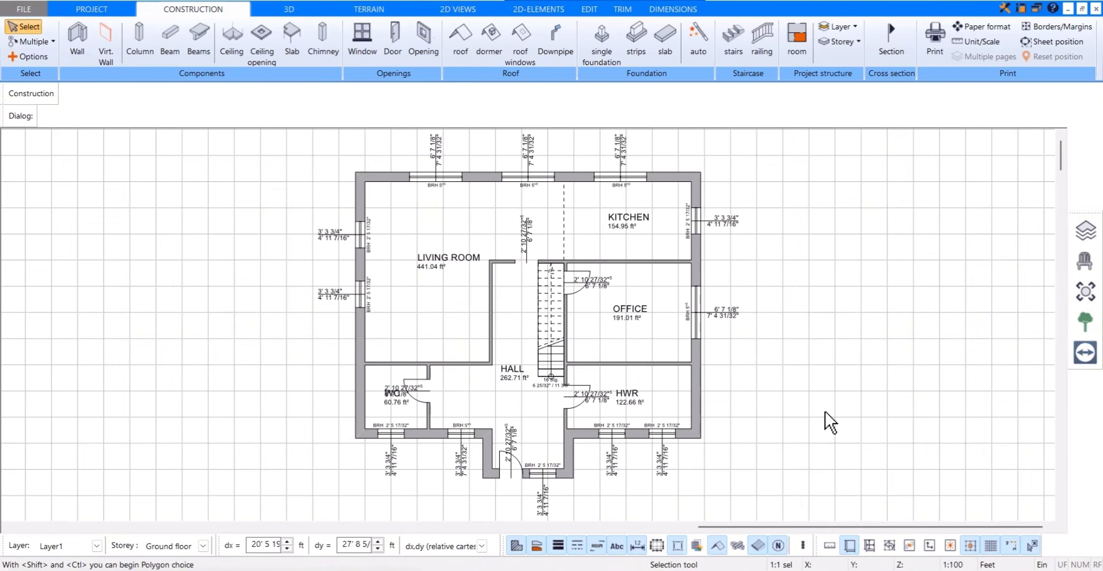
Step: Create a storey of type Upper storey above the ground floor, copying exterior walls only, including windows, doors and openings
left_click(1084, 233)
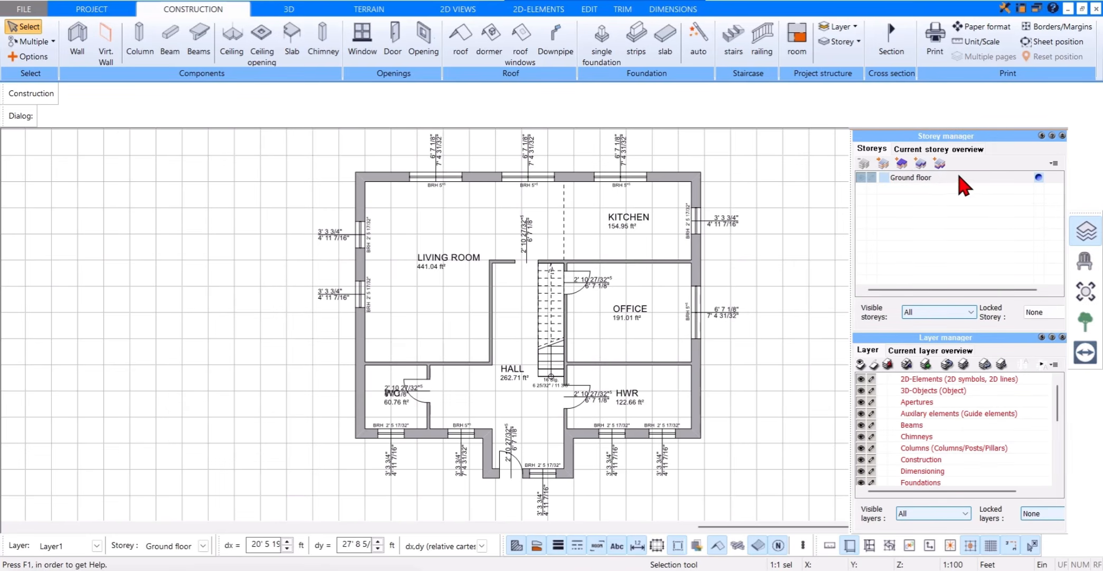
left_click(920, 164)
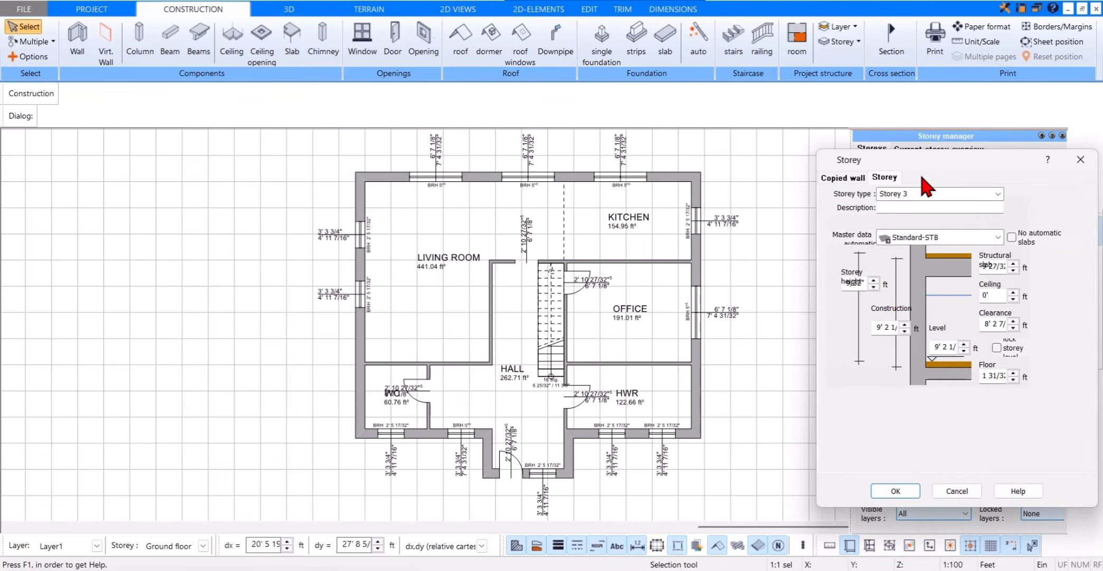
left_click(998, 194)
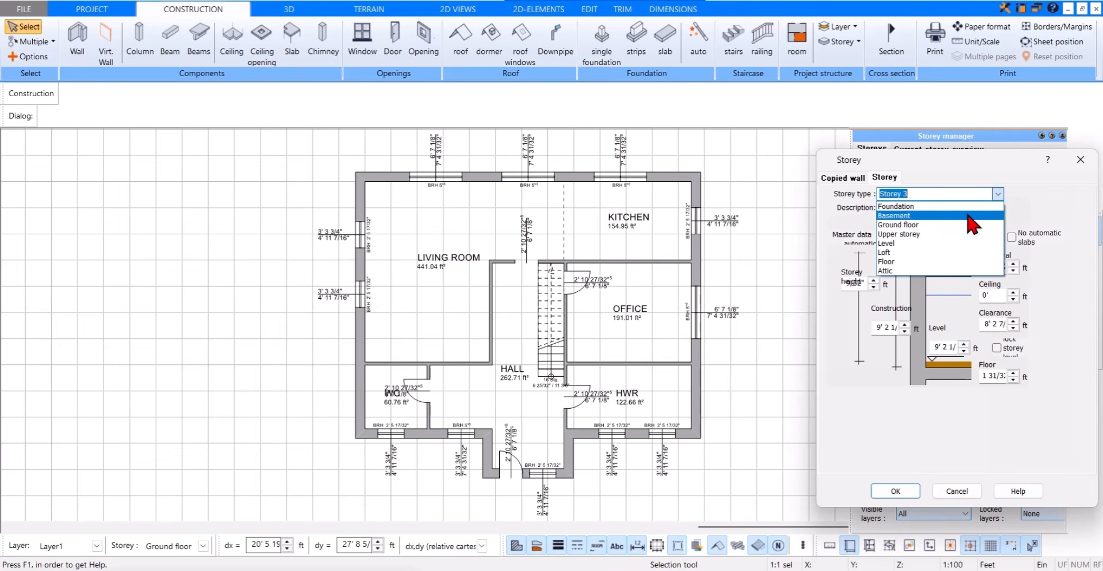
left_click(948, 234)
left_click(850, 180)
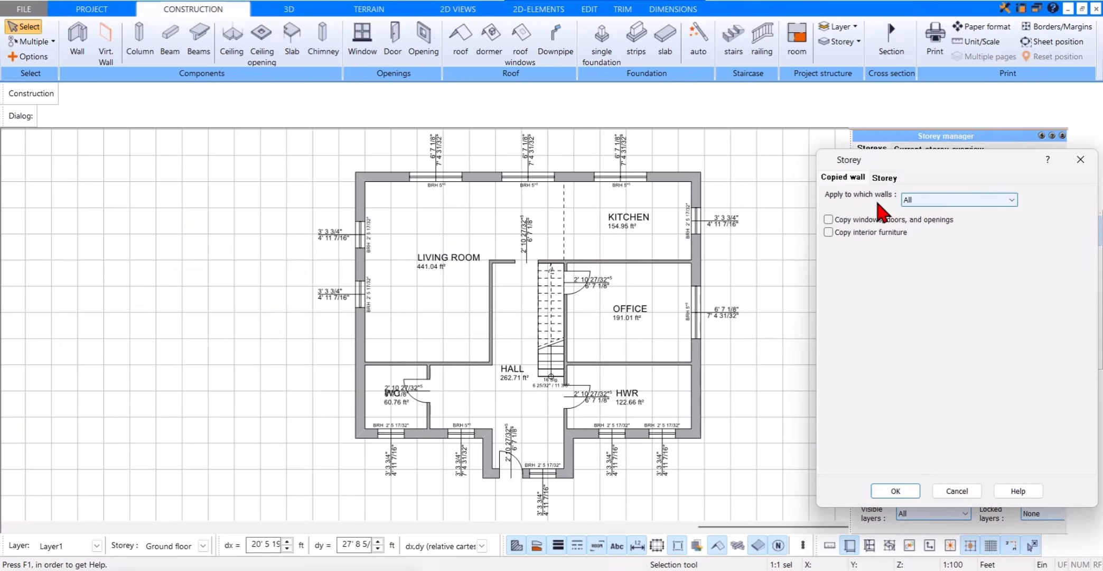
left_click(944, 201)
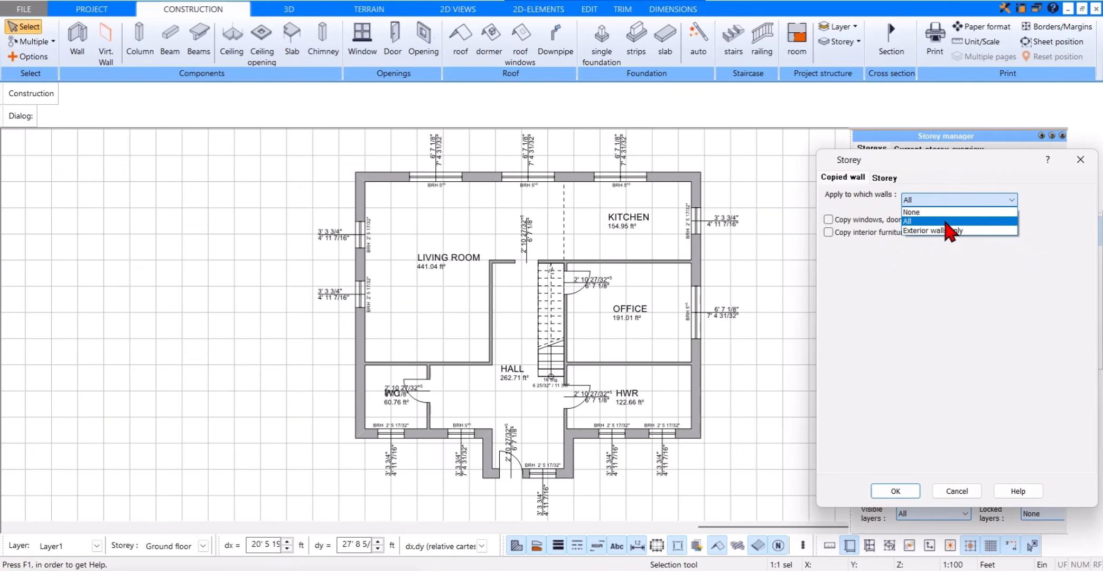
left_click(982, 232)
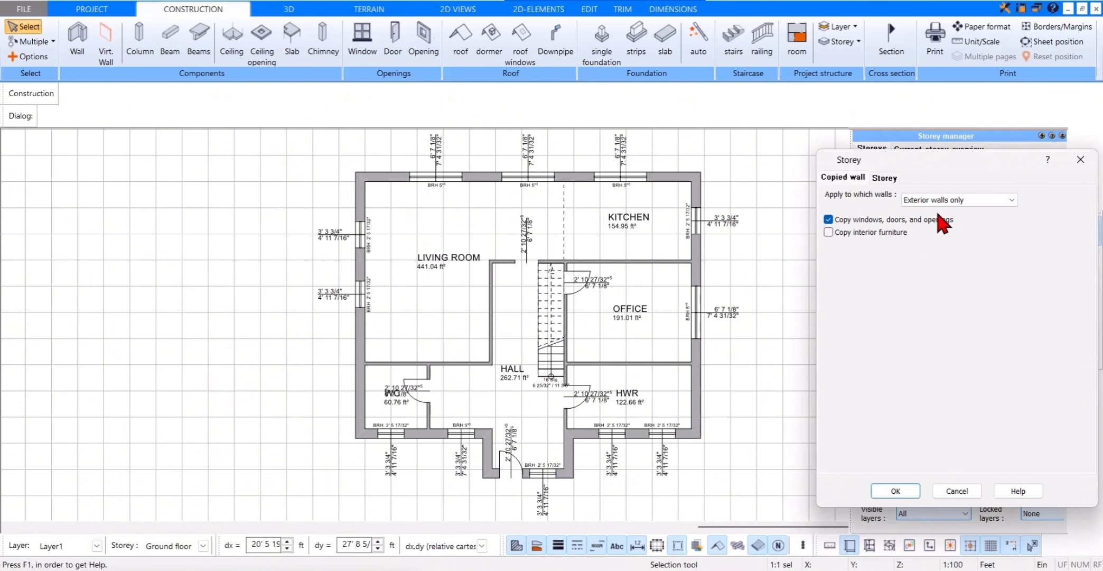
left_click(1009, 201)
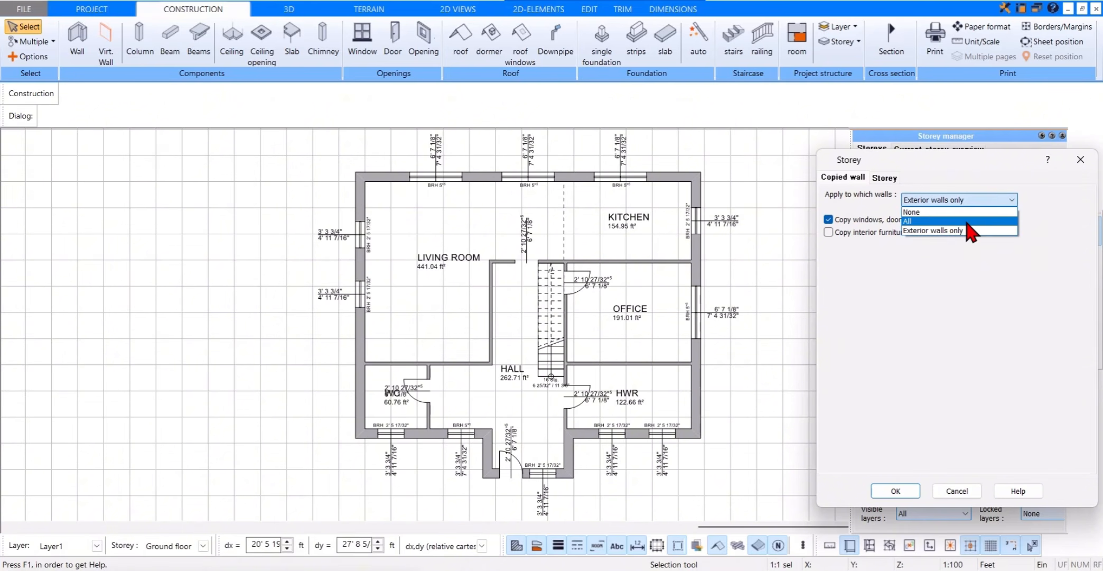
left_click(999, 202)
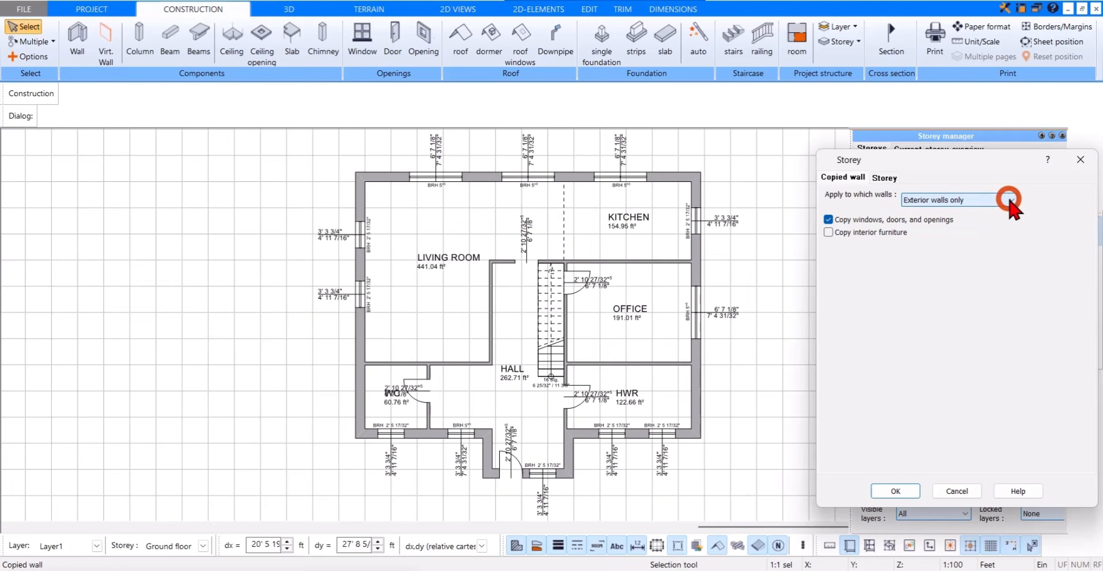
left_click(909, 492)
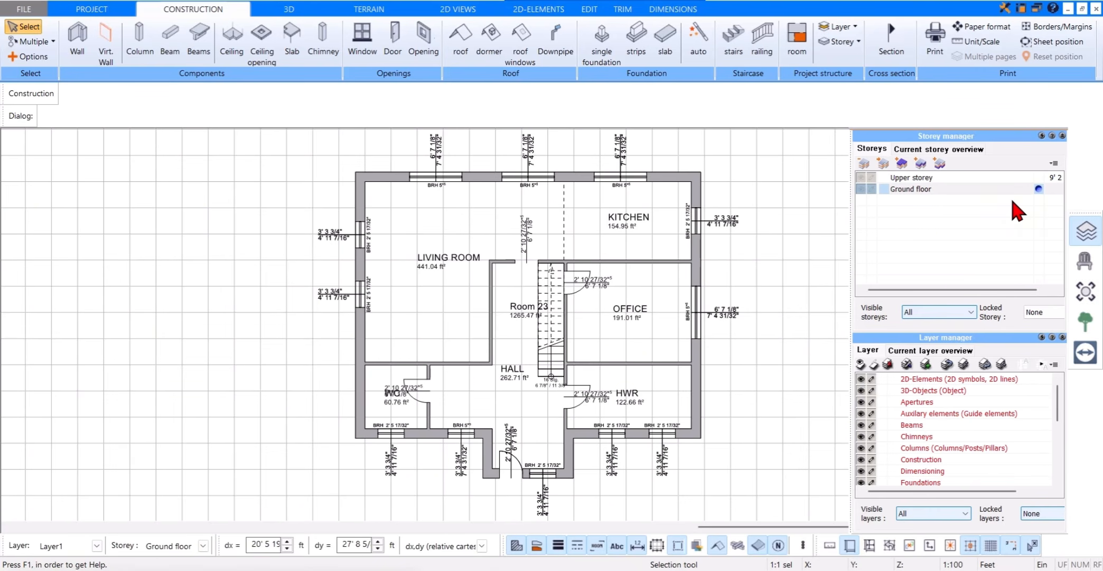
Step: Make the upper storey the active one and limit the visible storeys to Current
left_click(1012, 179)
left_click(1037, 177)
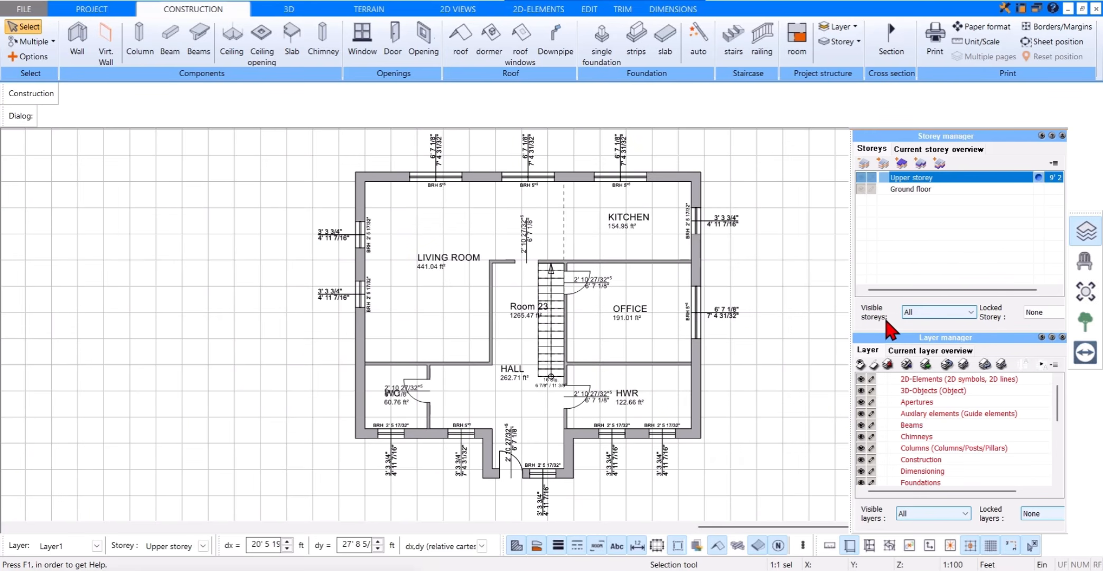
left_click(921, 316)
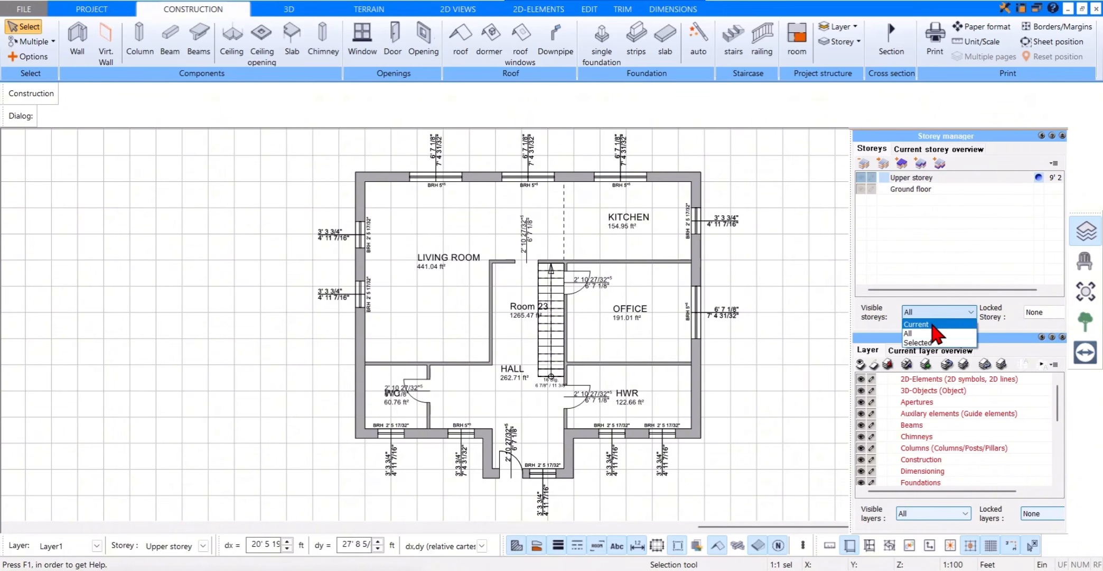
left_click(930, 323)
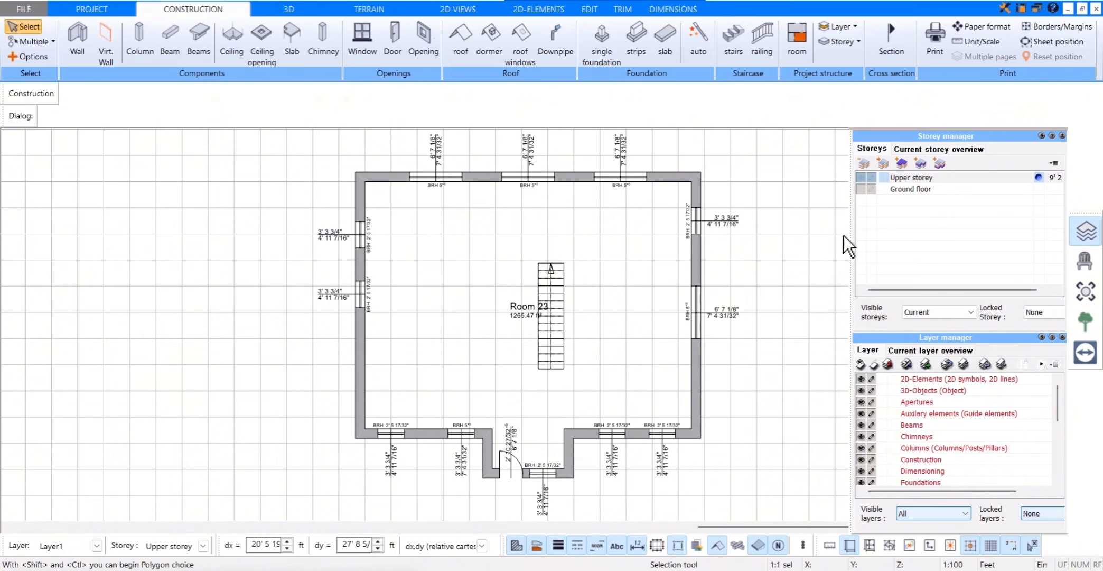
left_click(1079, 230)
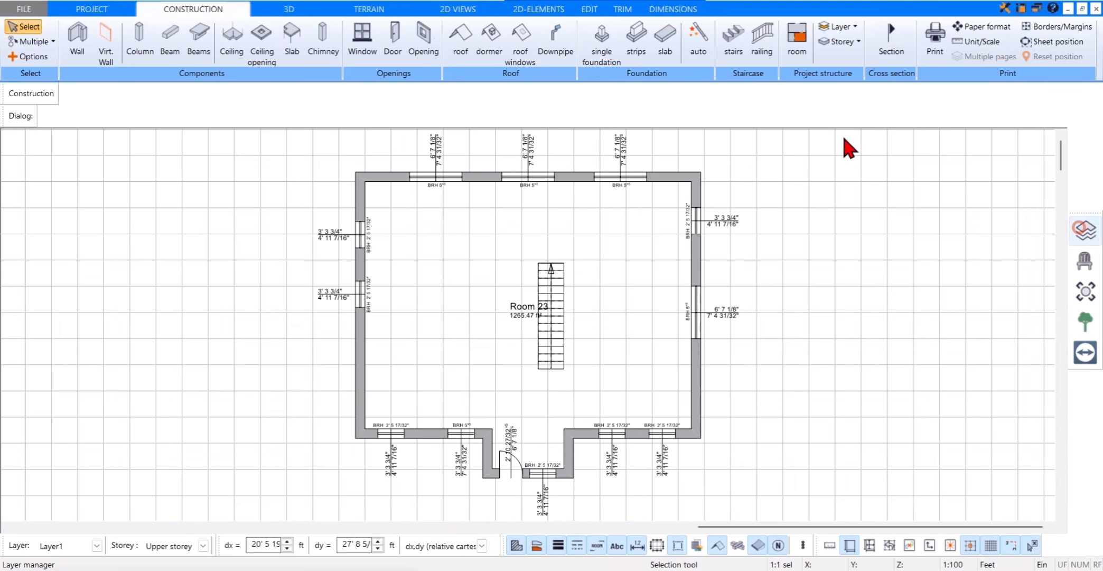
Step: Draw an IW 11.5cm interior wall parallel to the west exterior wall at a 16 ft distance, running up to the north wall
left_click(72, 62)
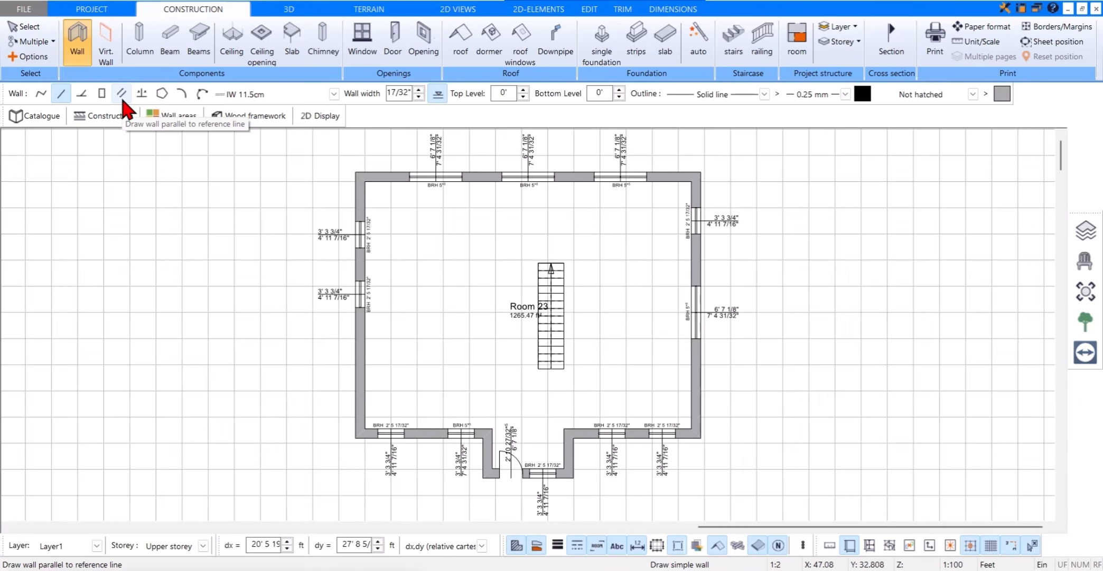
left_click(123, 98)
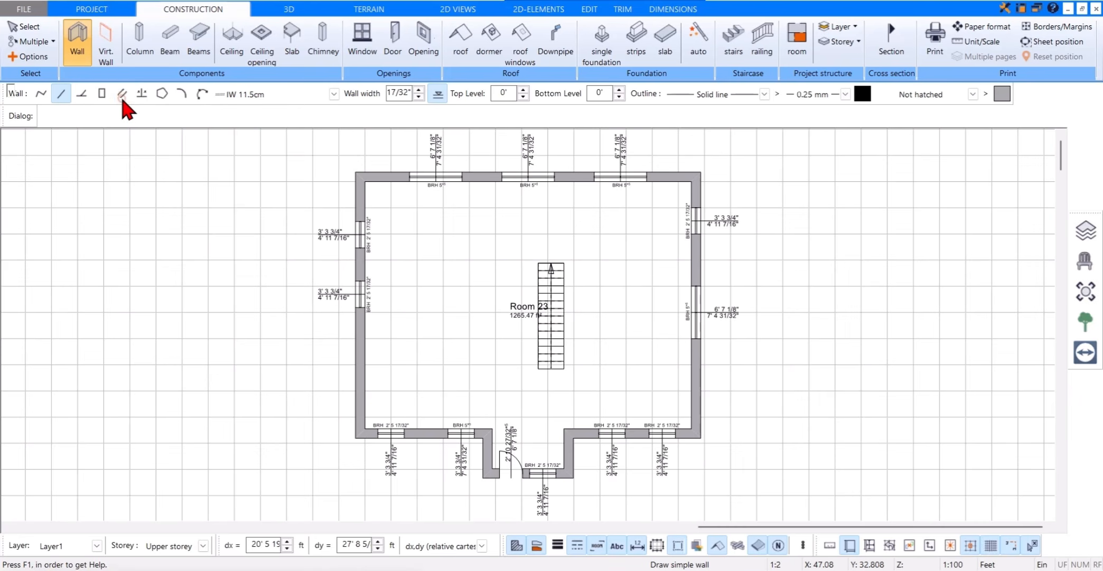
left_click(366, 407)
left_click(499, 297)
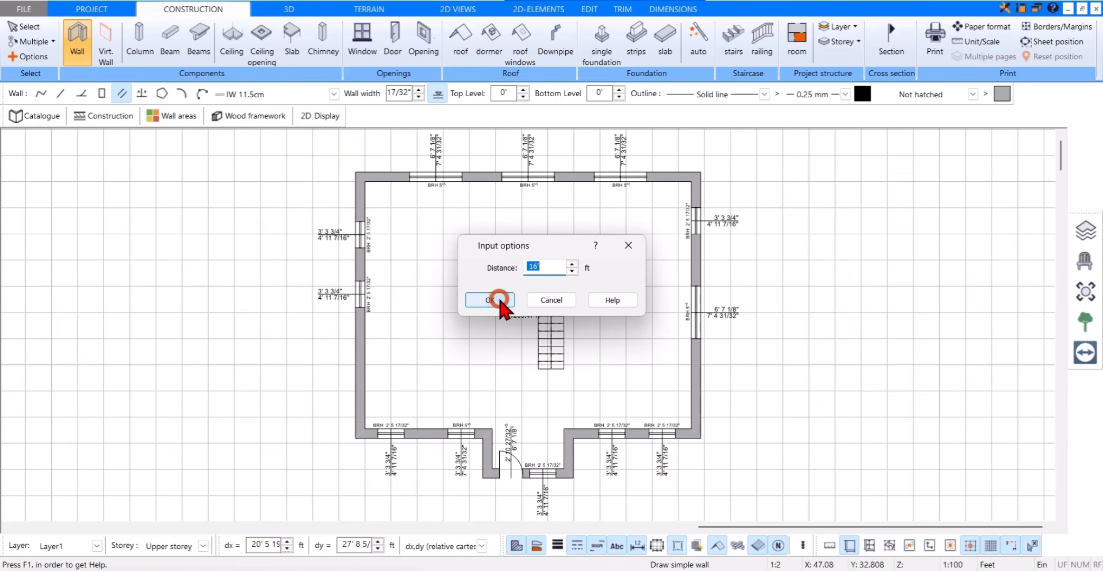
left_click(492, 426)
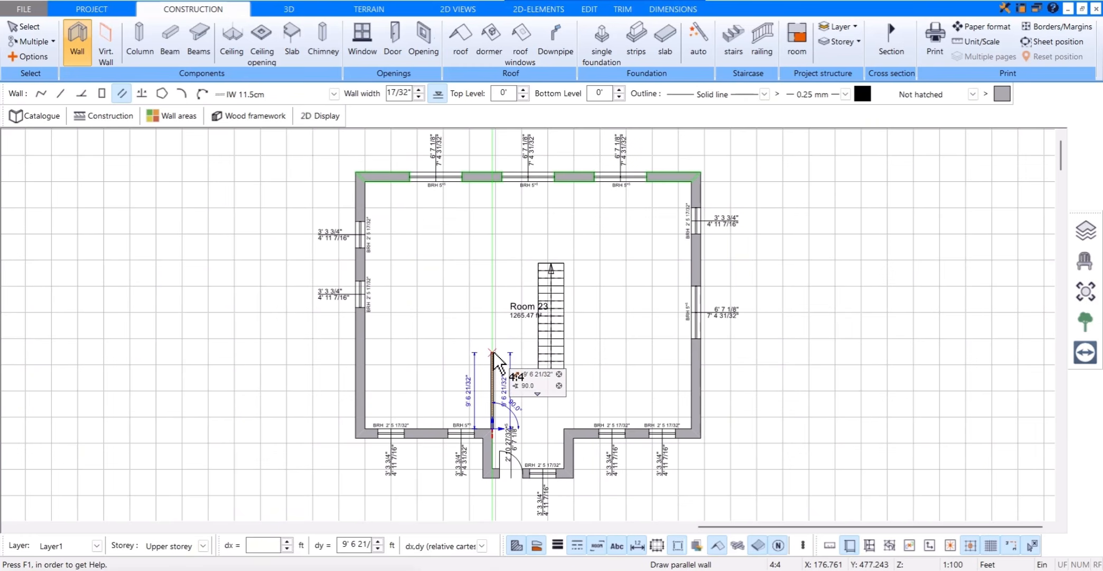
left_click(491, 183)
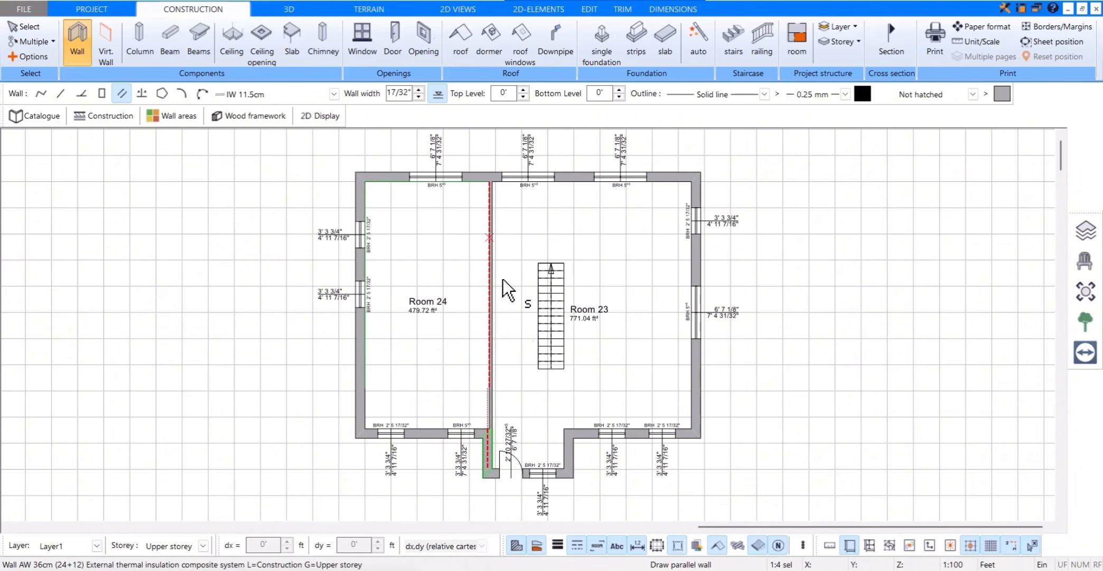
Step: Draw a second interior wall parallel to the east exterior wall at a 16 ft distance, from the entrance recess corner to the north wall
left_click(691, 399)
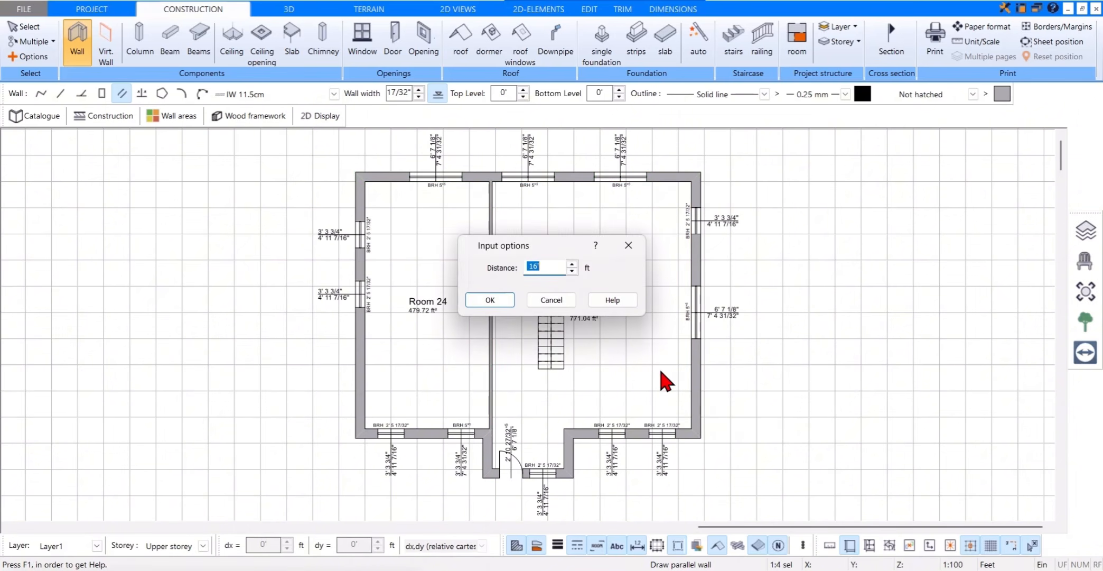
left_click(494, 298)
left_click(564, 427)
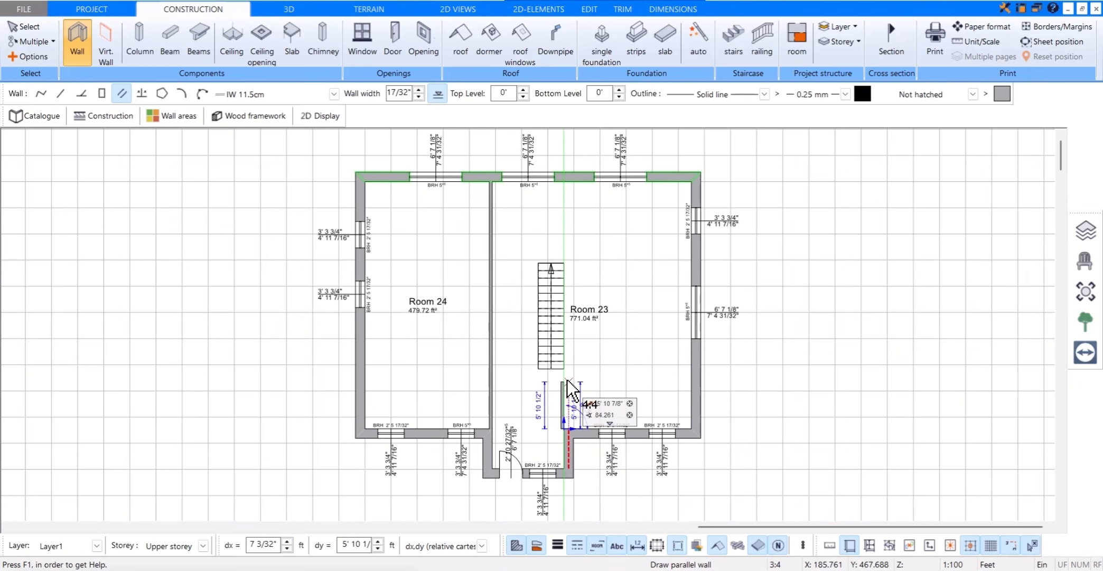
left_click(565, 184)
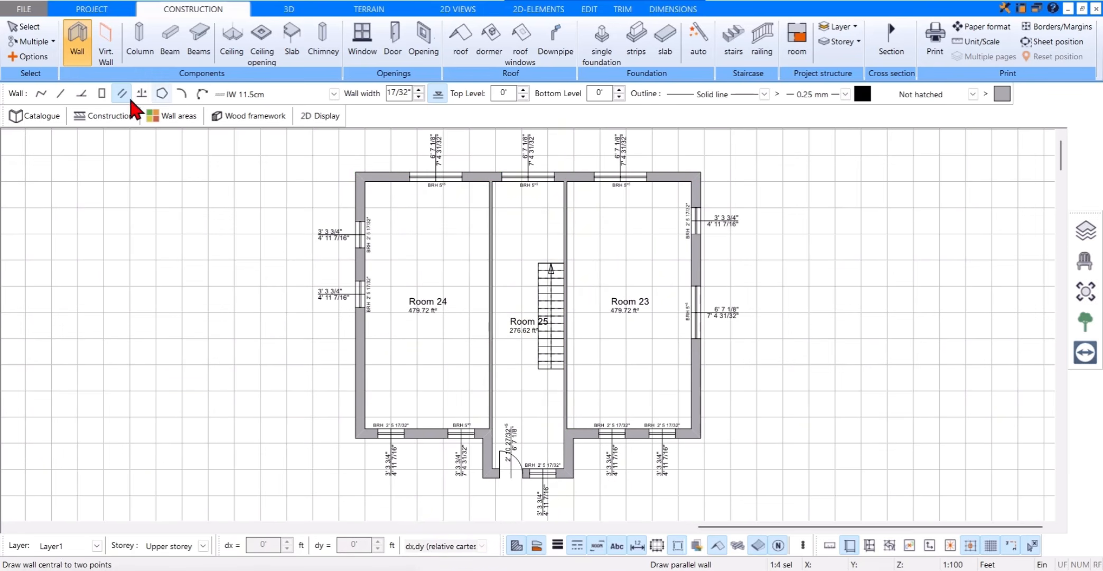
Step: Draw a straight interior wall across the whole storey, from the middle of the large east window to the west exterior wall
left_click(58, 93)
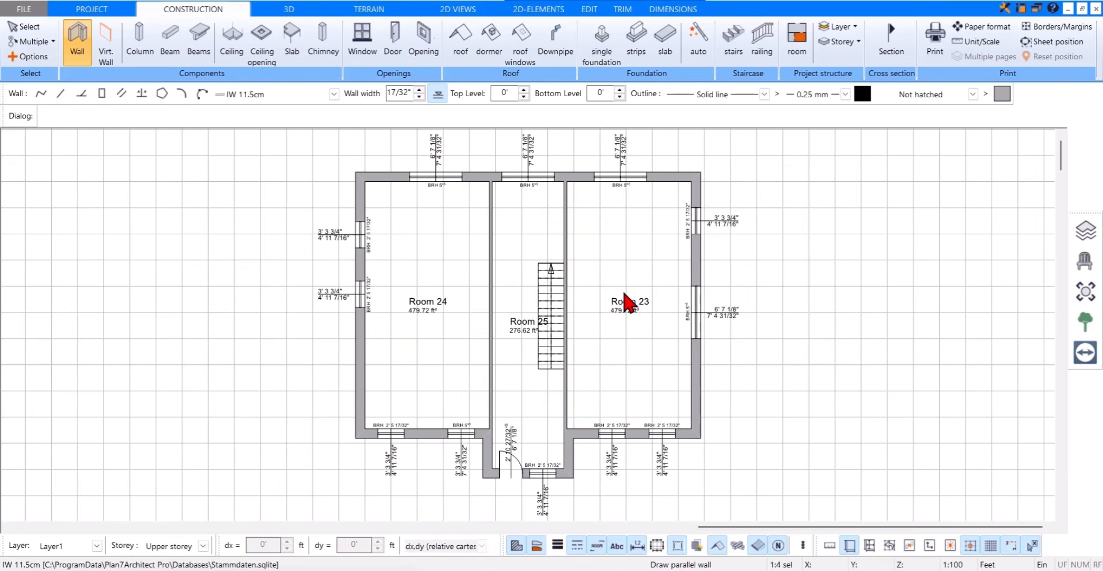
left_click(691, 313)
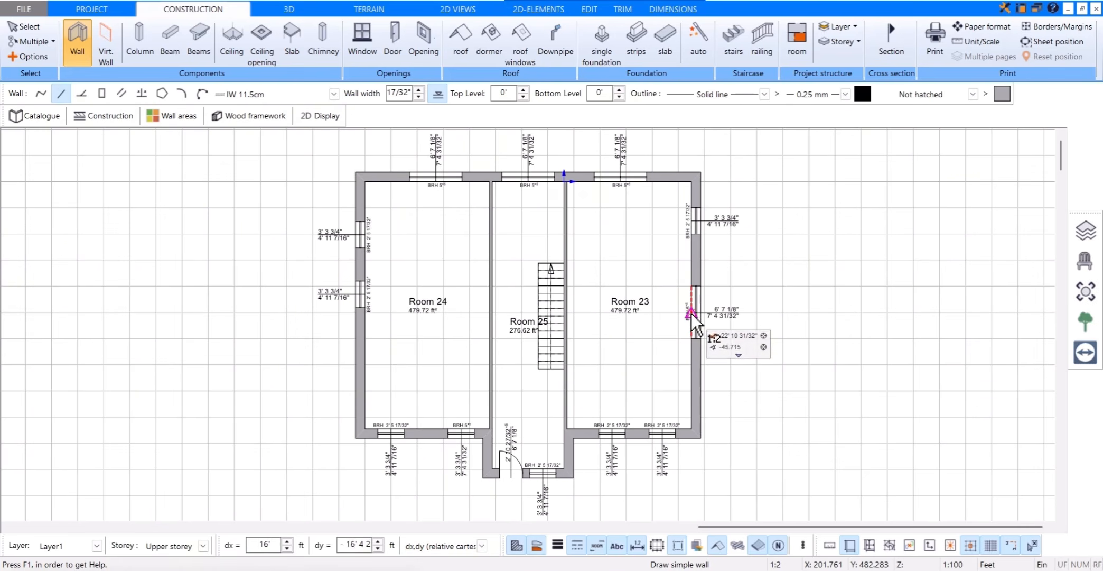
left_click(365, 313)
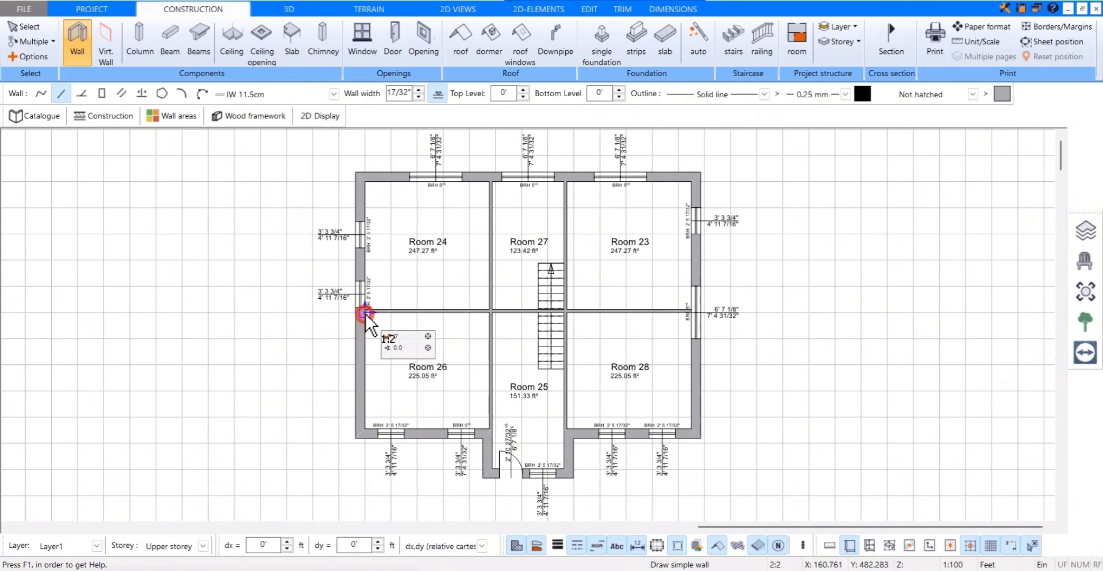
Step: Draw a straight interior wall from the partition beside the staircase, level with the stair's upper end, to the east exterior wall
scroll(589, 268, "up", 2)
scroll(582, 269, "up", 2)
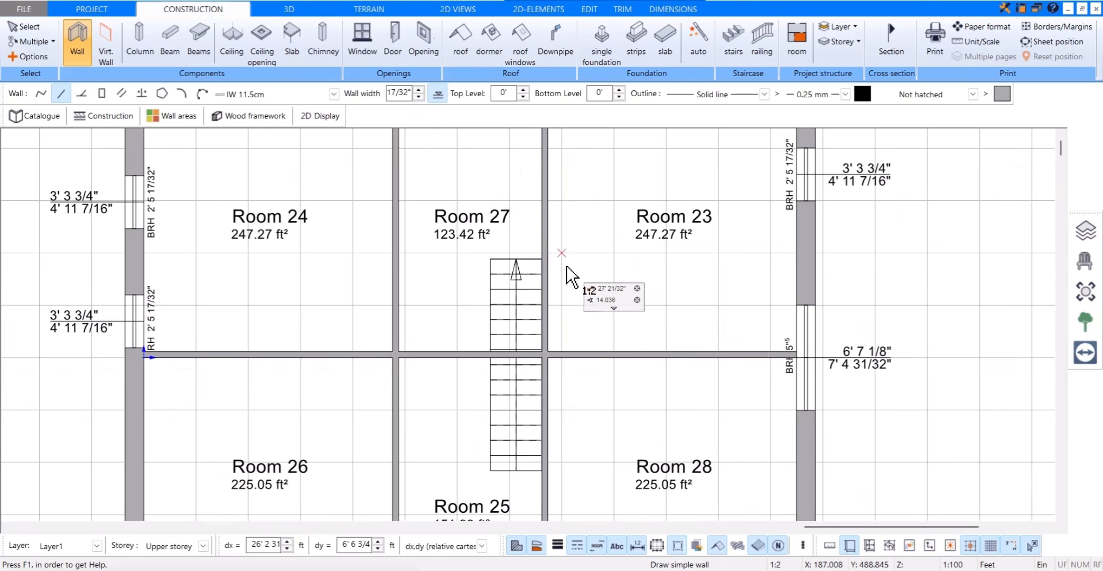
left_click(543, 258)
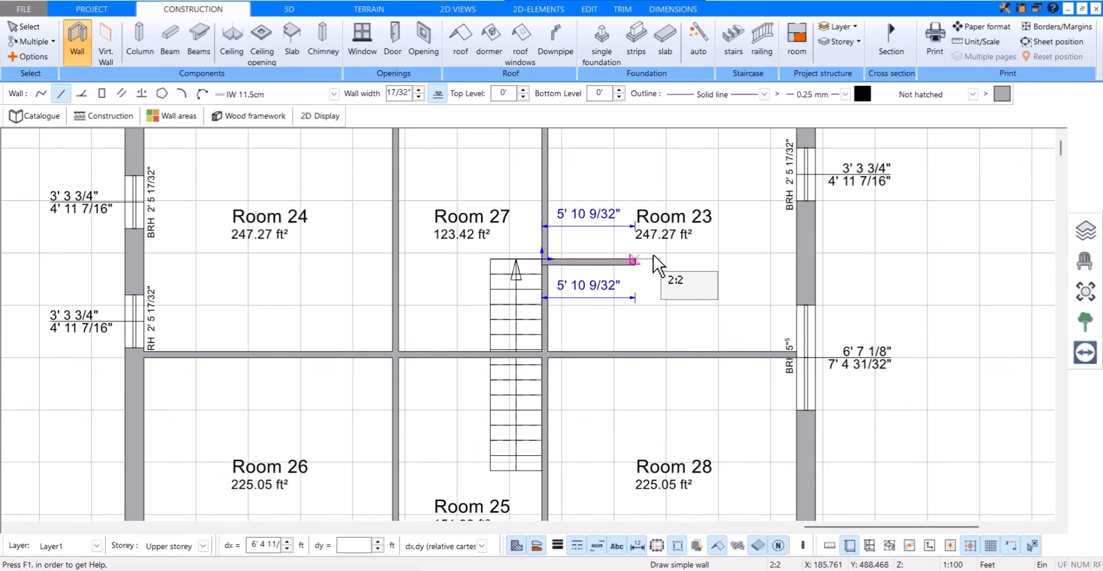
left_click(793, 259)
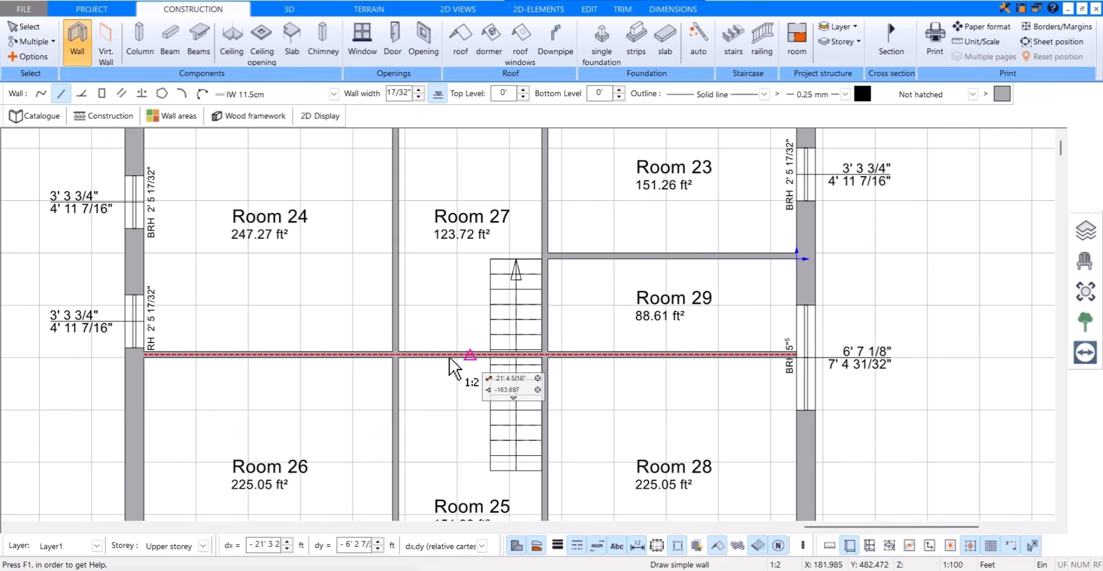
Step: Break the storey-wide interior wall where it meets each of the two long partitions bounding the staircase hall
left_click(621, 9)
left_click(229, 61)
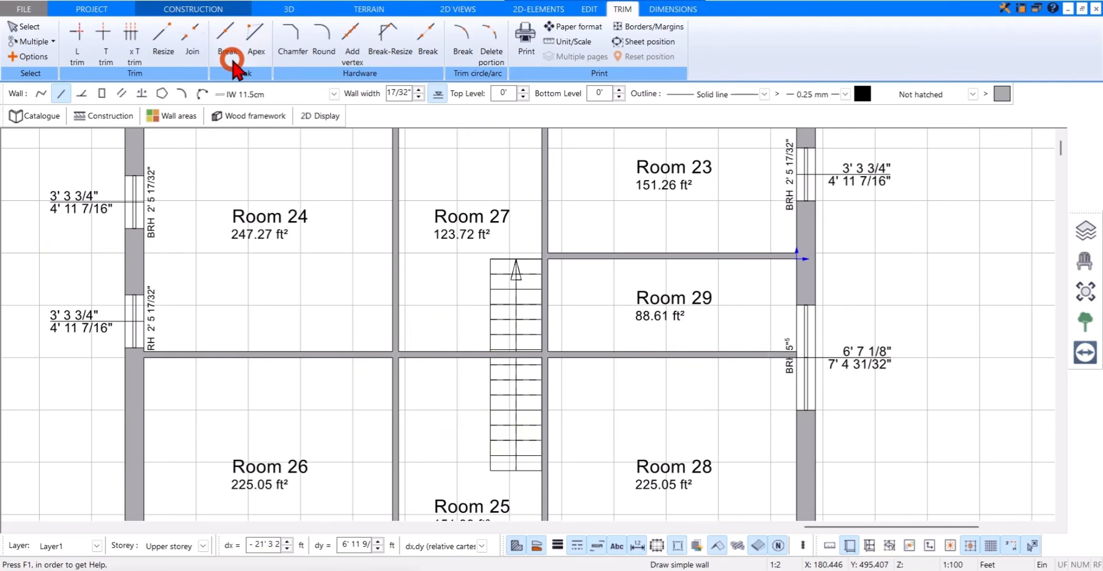
scroll(417, 351, "up", 3)
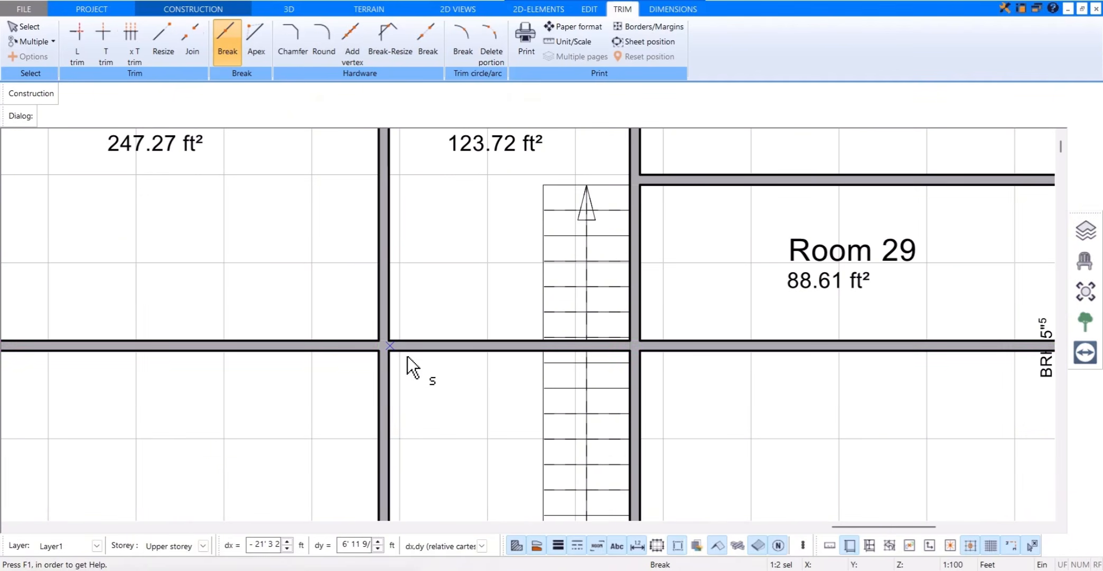
left_click(390, 349)
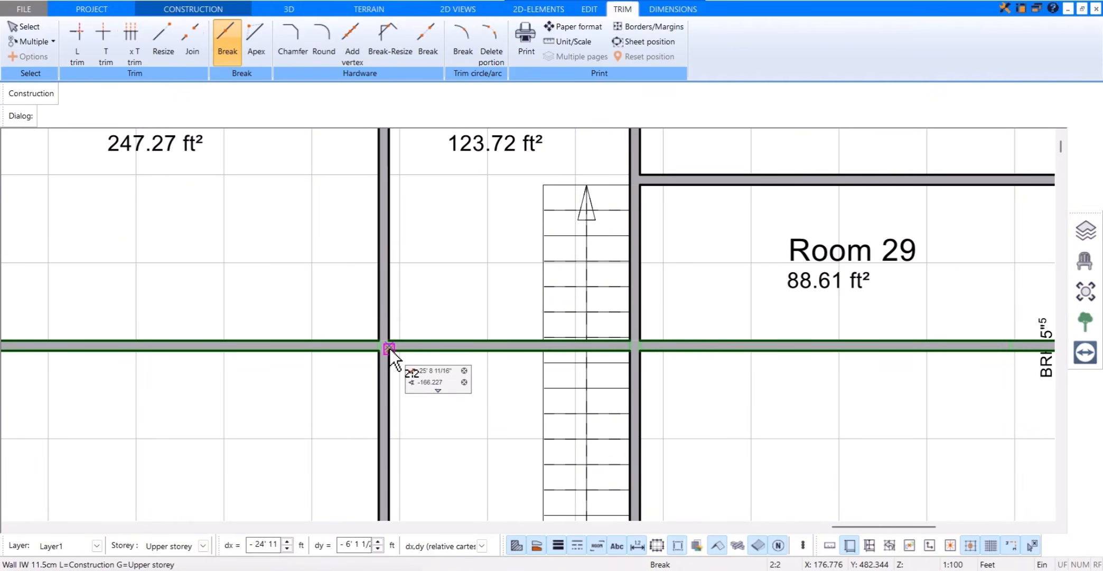
left_click(389, 347)
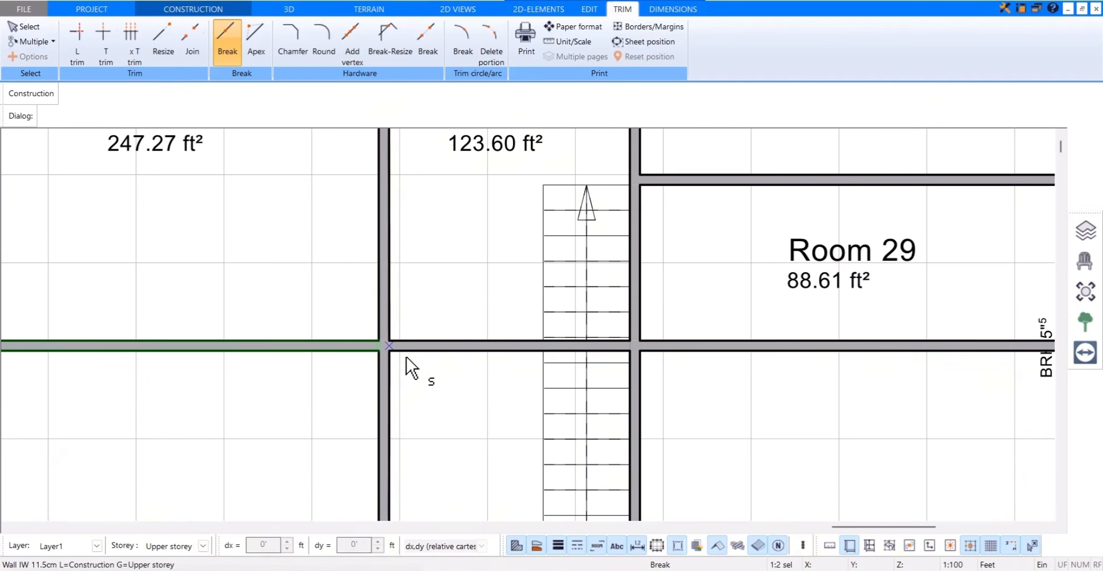
left_click(626, 347)
left_click(629, 347)
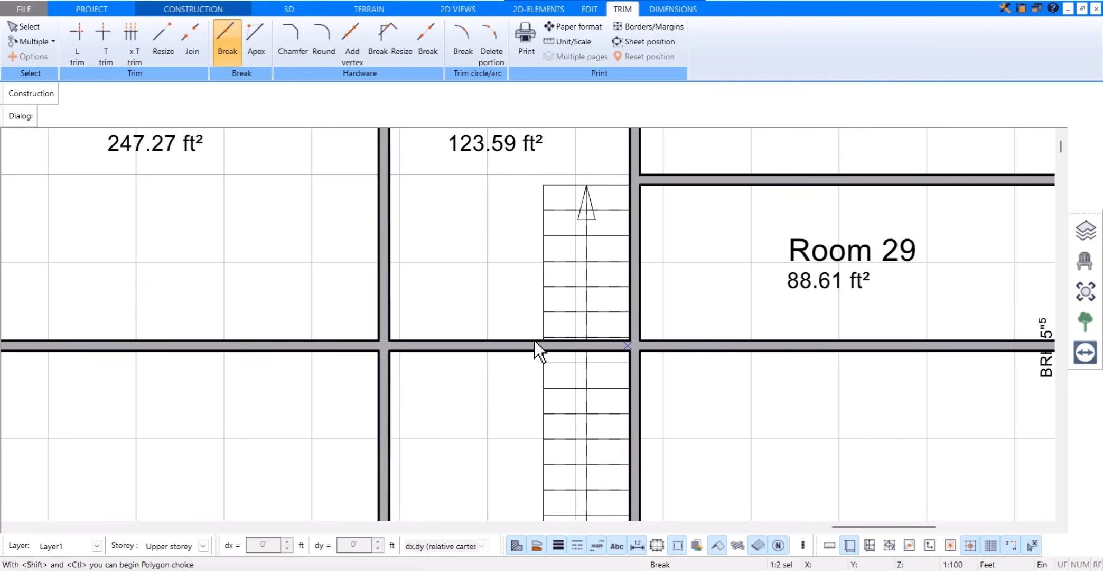
Step: Delete the separated wall segment crossing the staircase between the two long partitions
key("Escape")
left_click(460, 344)
left_click(455, 347)
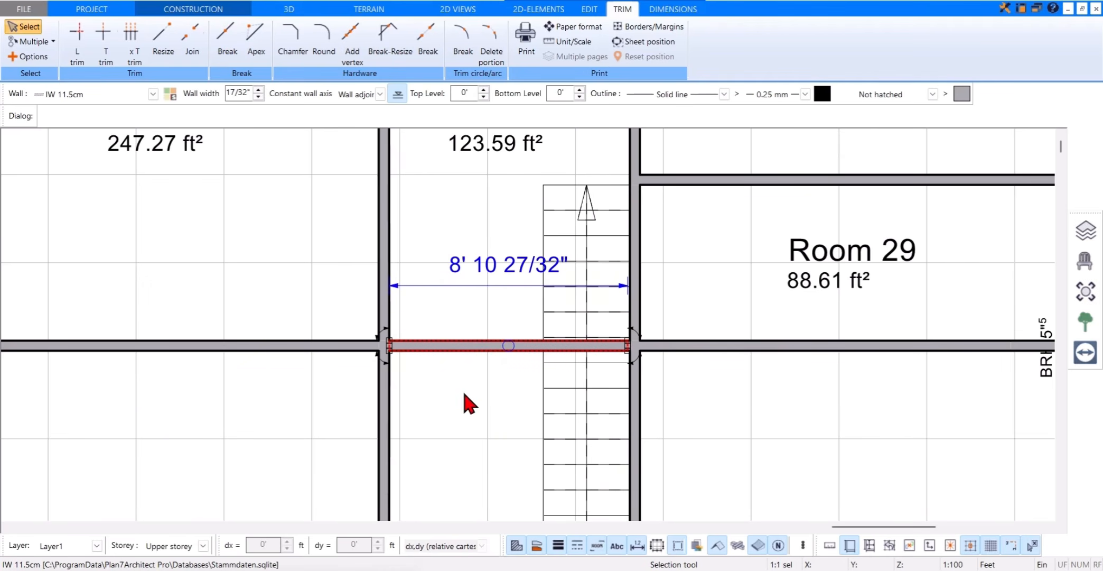
key("Delete")
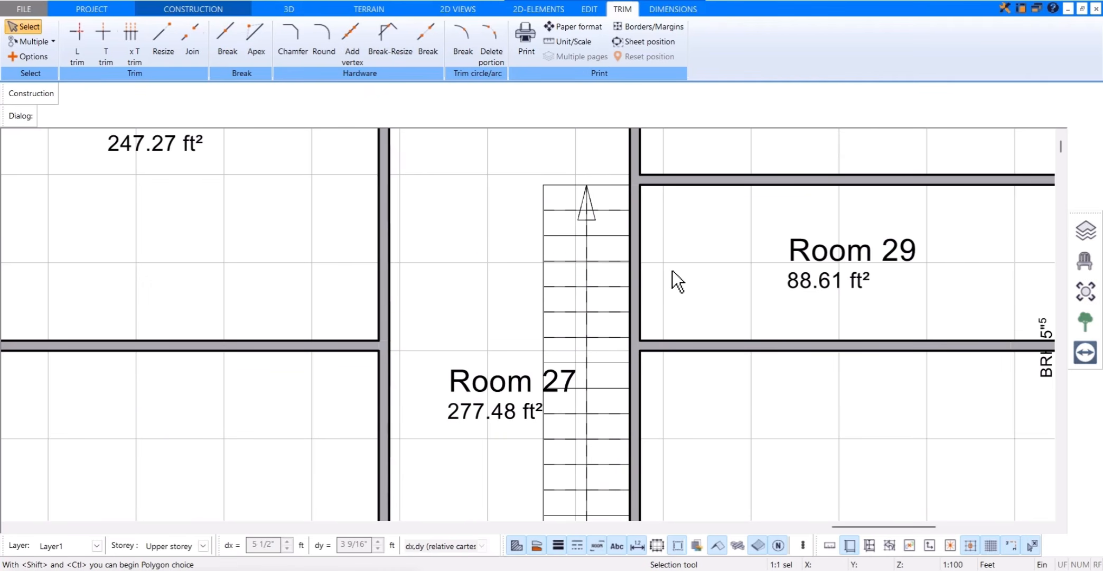
Step: Delete the entrance door from the upper storey's south wall in the projecting bay
scroll(672, 270, "down", 4)
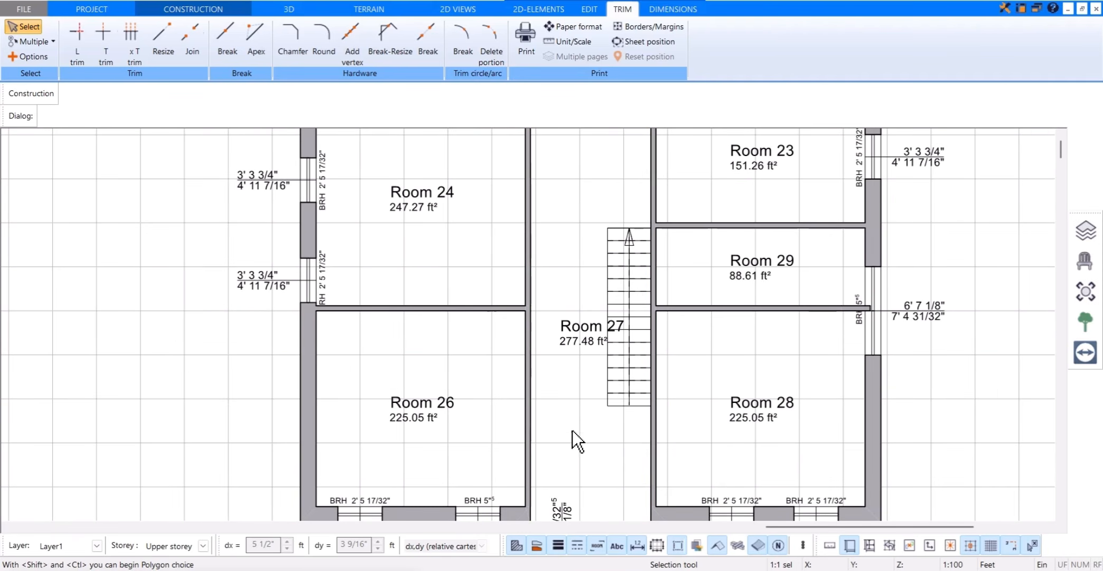
scroll(597, 269, "down", 1)
mouse_move(586, 225)
middle_mouse_down()
mouse_move(577, 245)
mouse_move(575, 215)
middle_mouse_up()
middle_click_drag(587, 497, 568, 457)
left_click(565, 468)
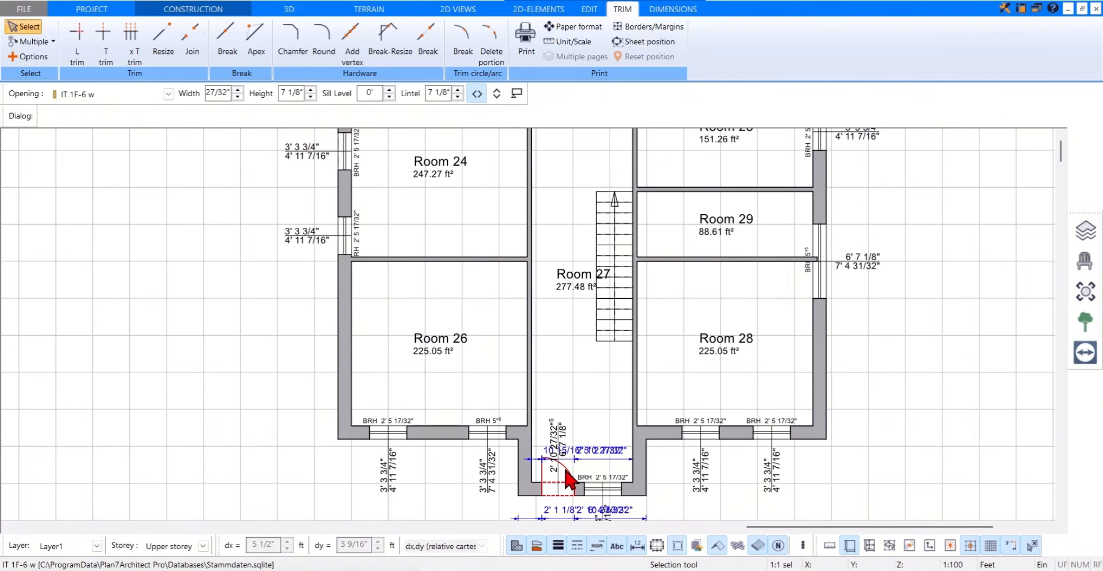
key("Delete")
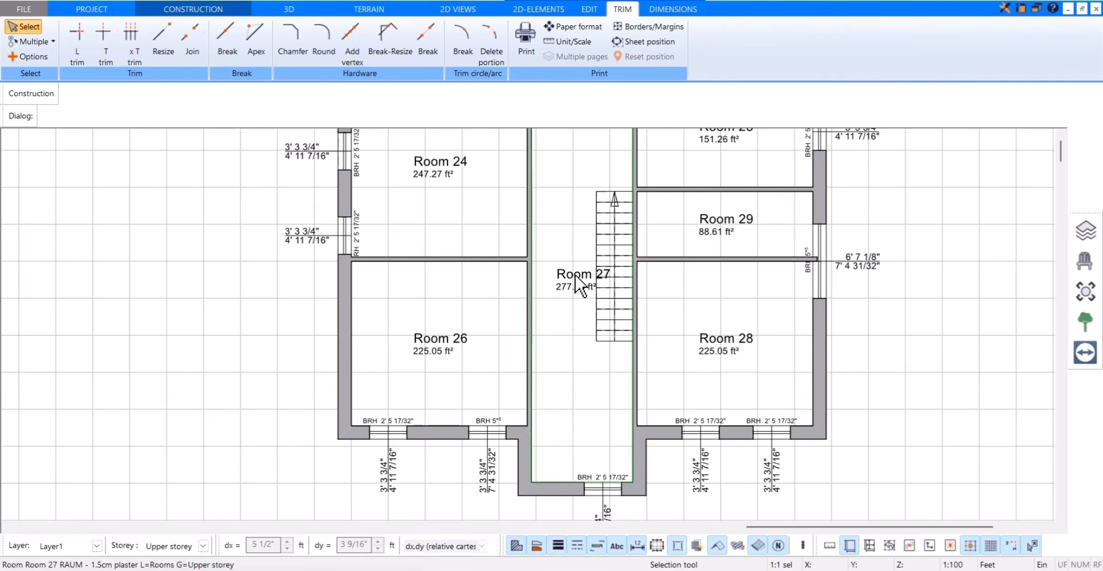
Step: Place an IT1 door in the partition between Room 24 and the staircase hall, 1 ft from the north wall, swinging into Room 24
left_click(233, 10)
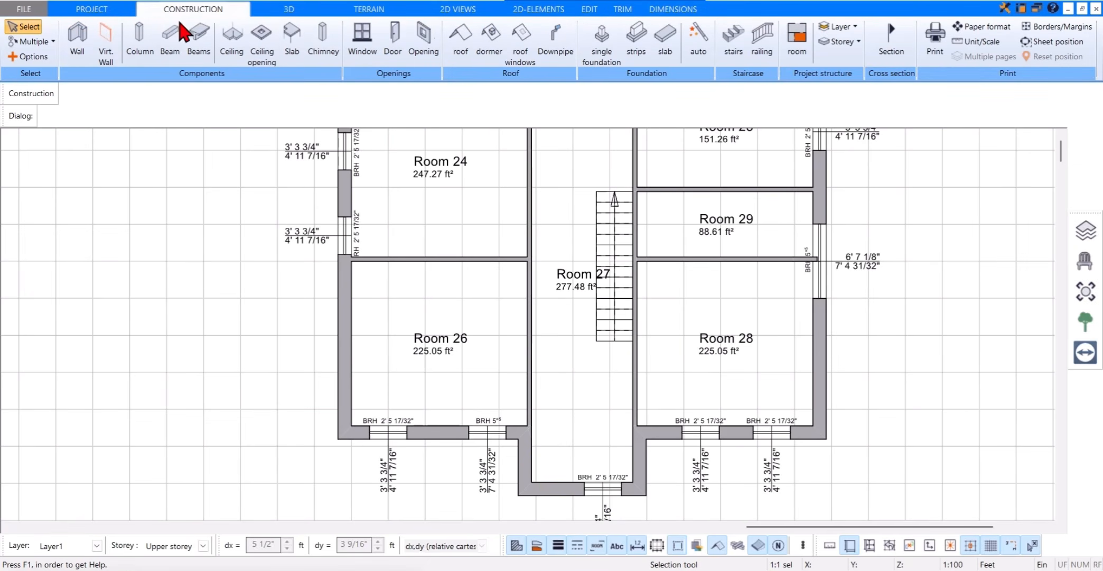
left_click(393, 56)
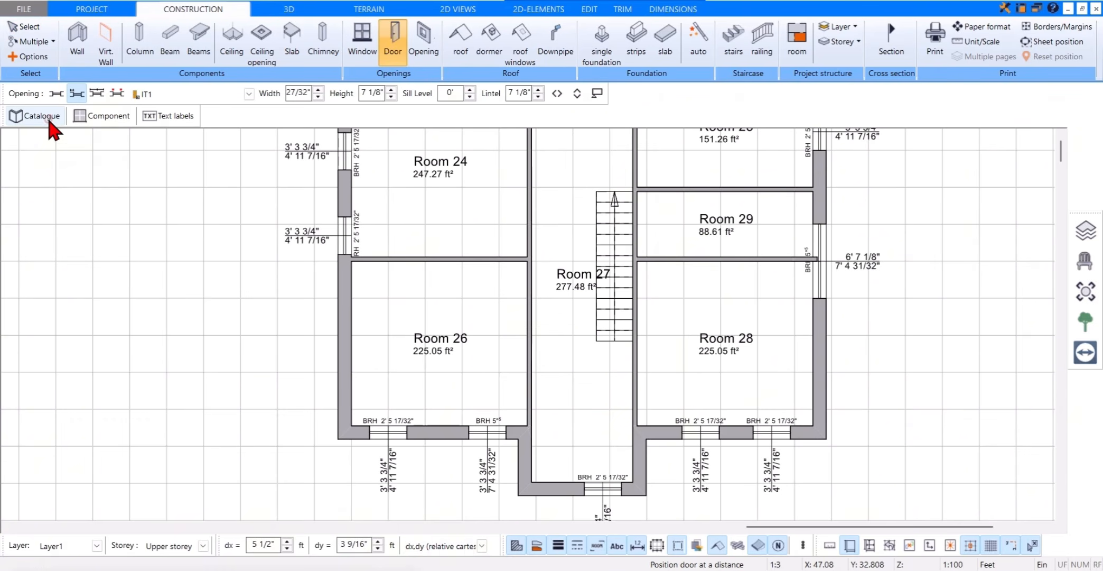
left_click(49, 127)
double_click(217, 100)
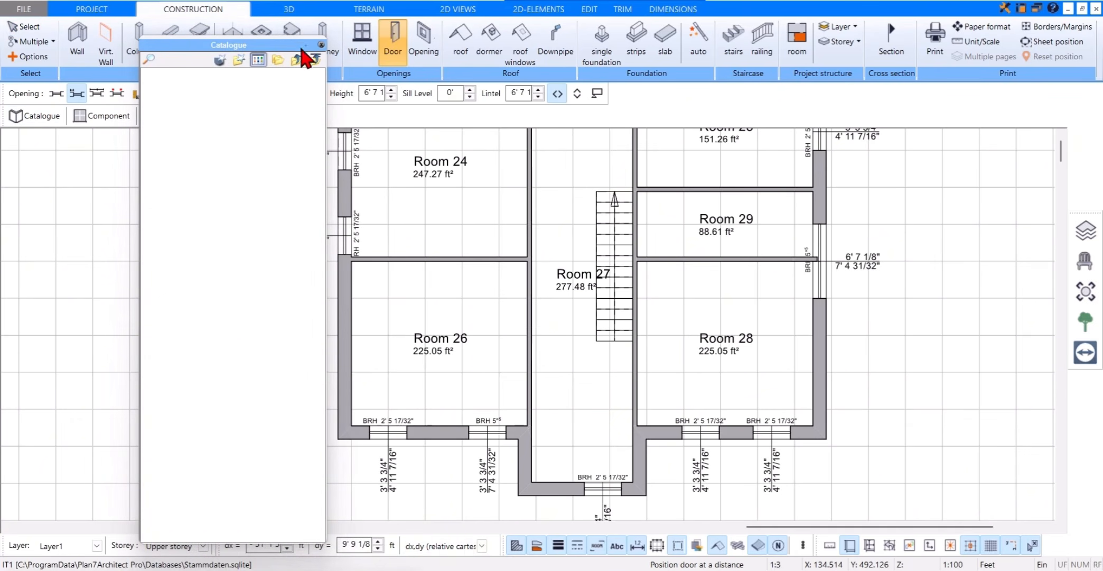
left_click(321, 45)
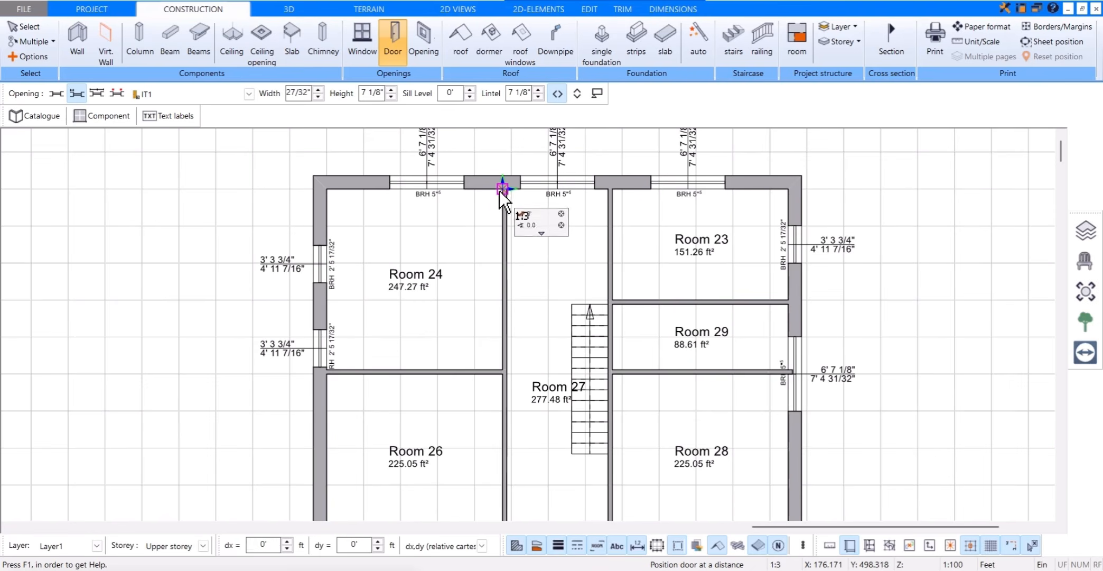
left_click(505, 199)
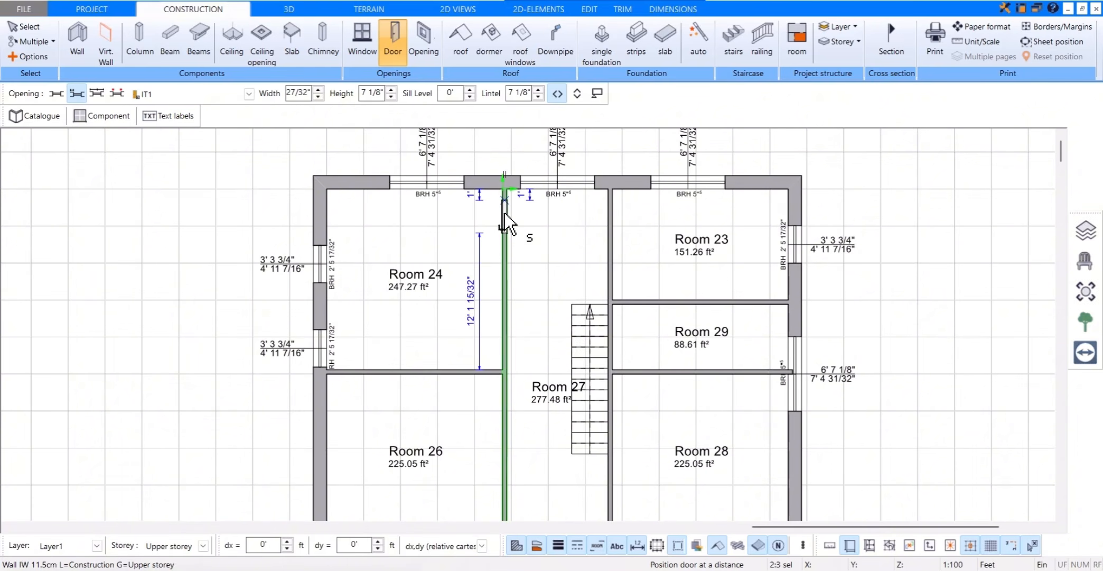
left_click(476, 200)
Step: Place a matching door in the partition between the staircase hall and Room 23, 1 ft from the north wall, swinging into Room 23
left_click(489, 298)
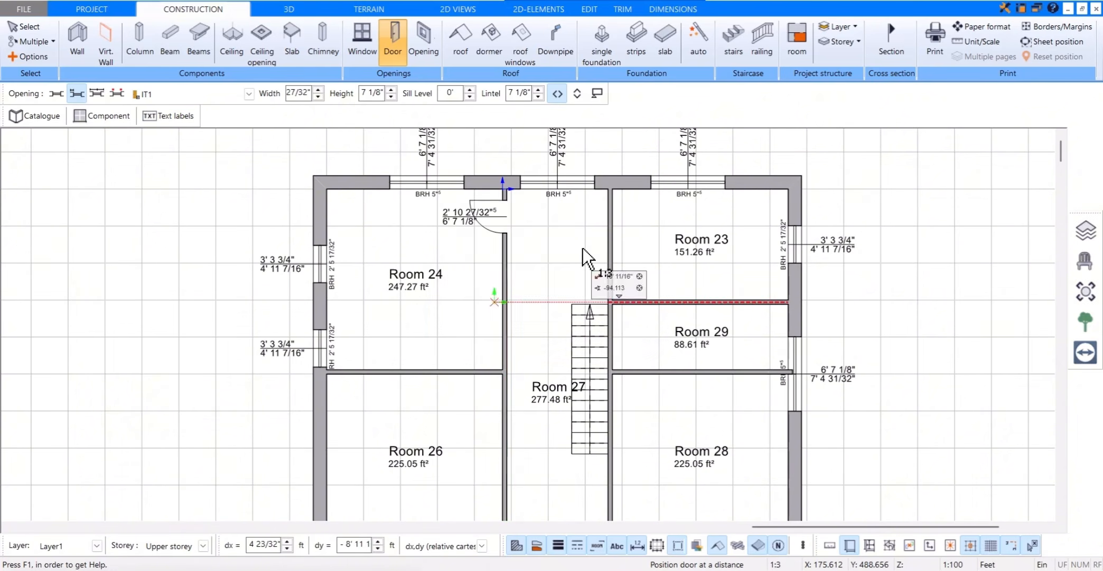
left_click(612, 192)
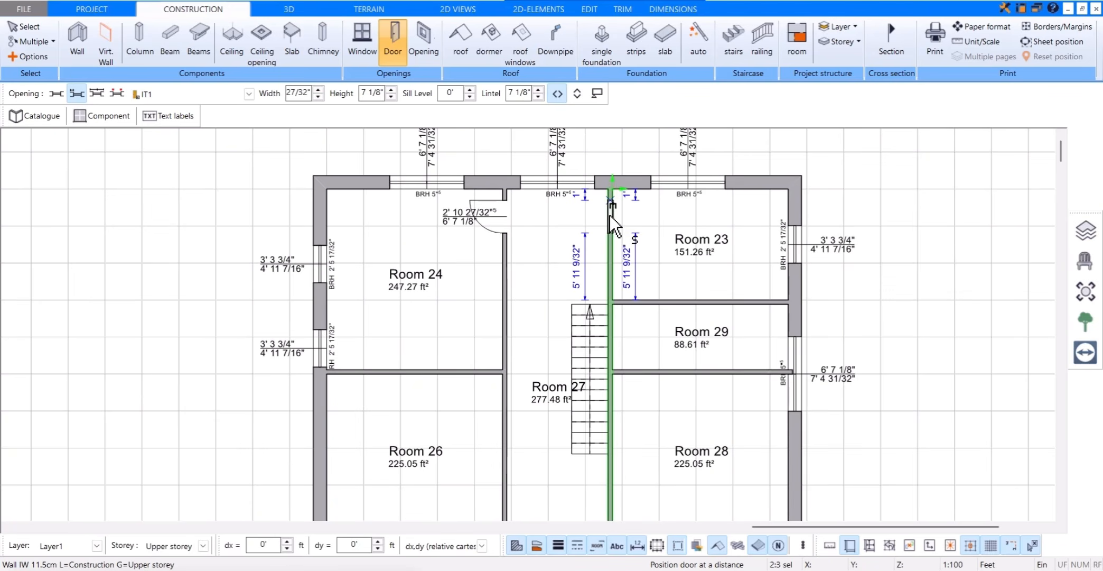
left_click(610, 214)
left_click(642, 207)
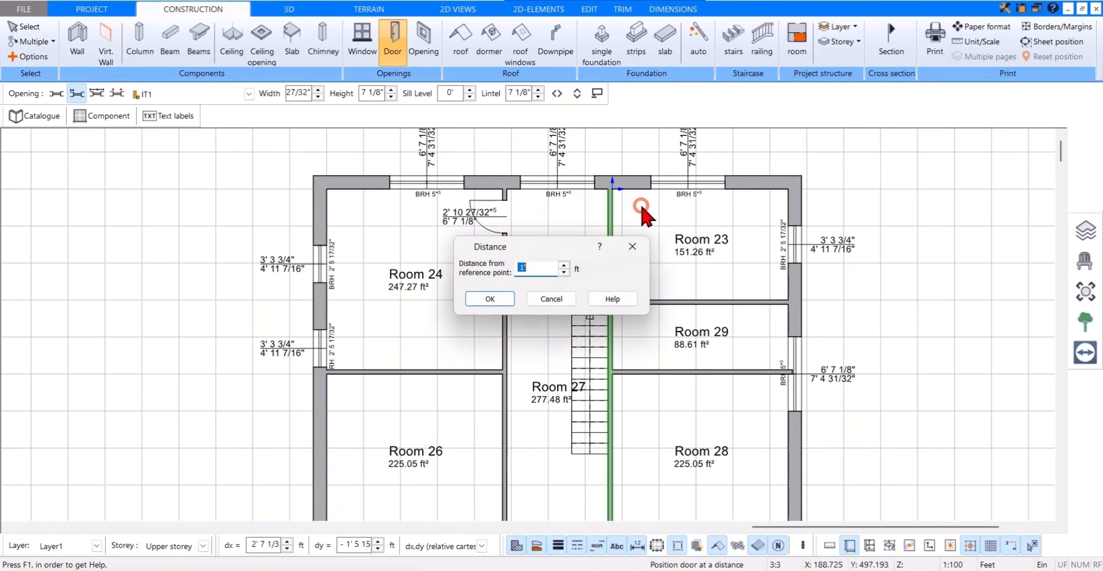
left_click(506, 299)
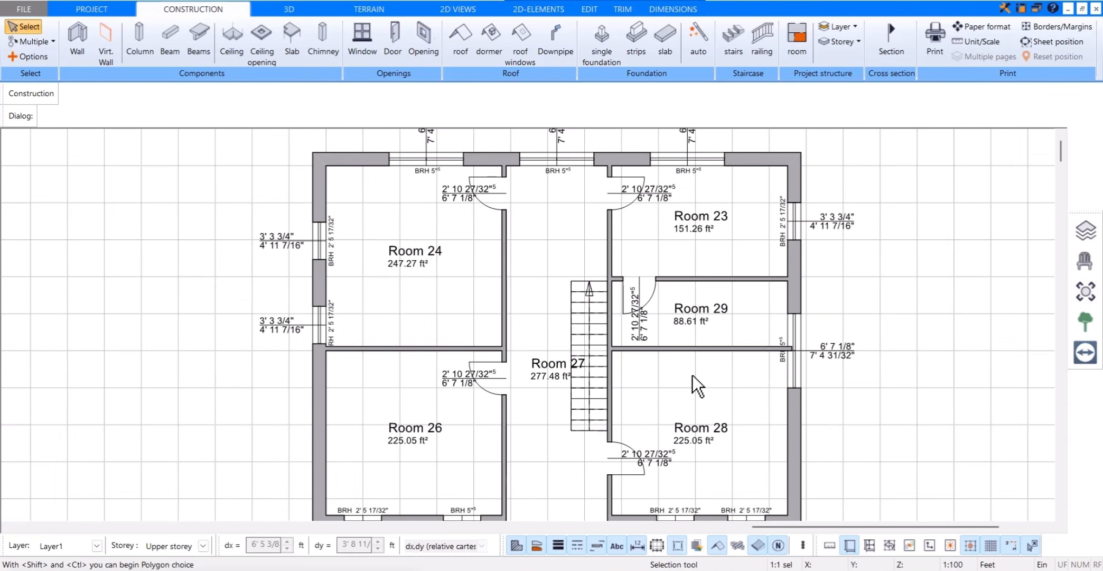
Step: Try flipping the Room 26 door left to right and from inner to outer side, returning it to its original swing
left_click(488, 363)
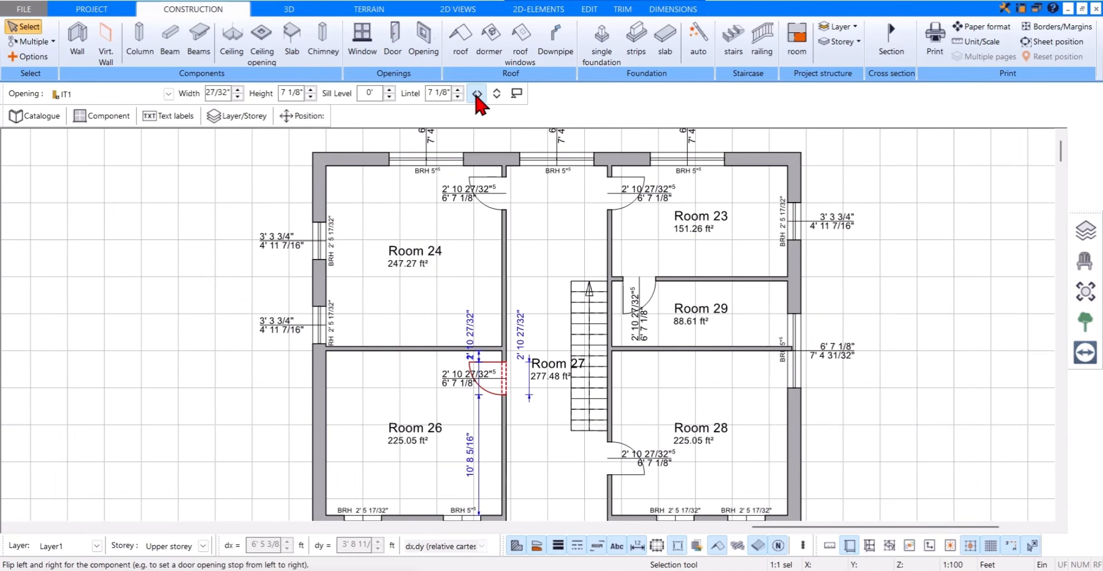
left_click(477, 94)
left_click(491, 95)
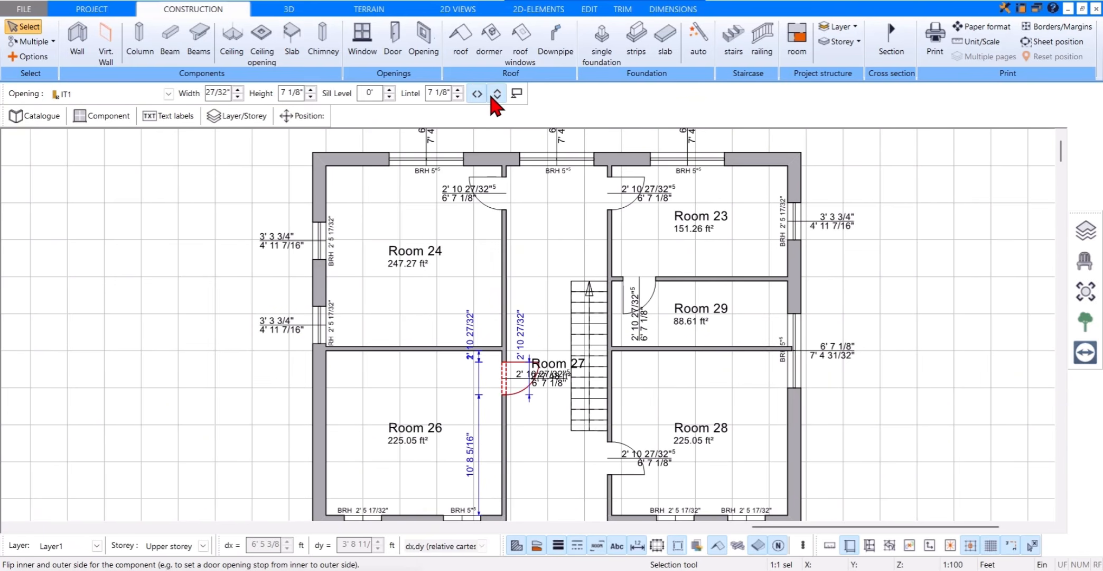
left_click(495, 100)
left_click(482, 96)
left_click(482, 96)
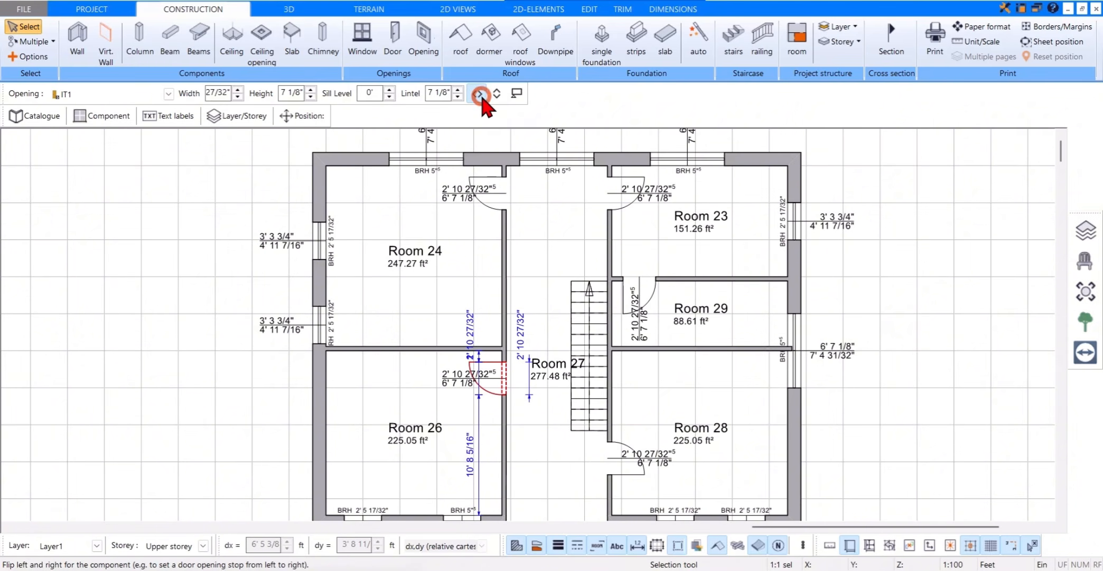
Step: Move Room 24's southern west window into Room 26, about 8 ft from the south corner, and start placing 1flg. w windows at a distance
scroll(677, 424, "down", 1)
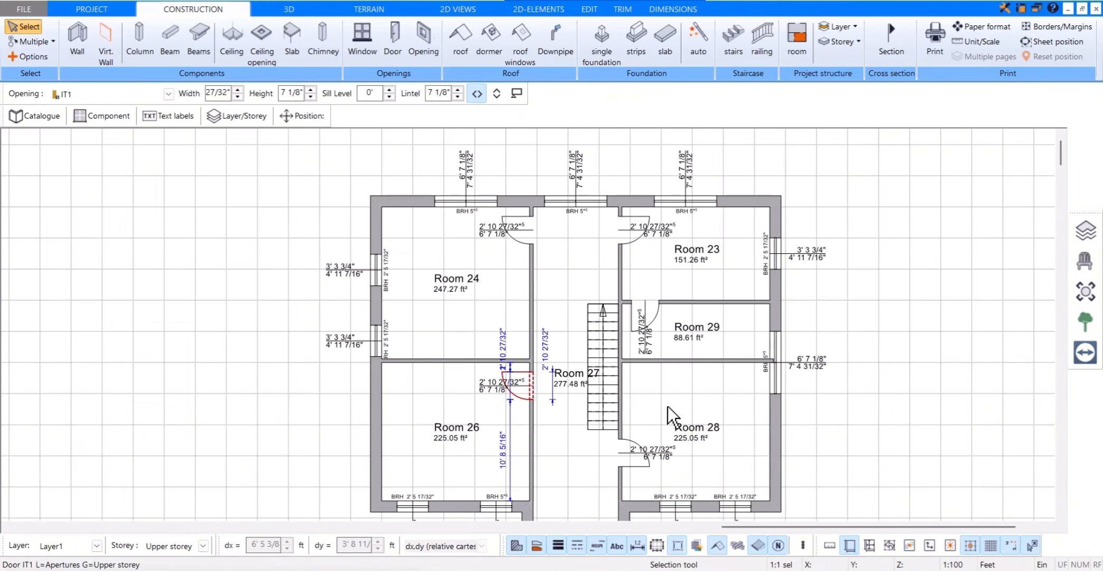
middle_click_drag(663, 405, 657, 363)
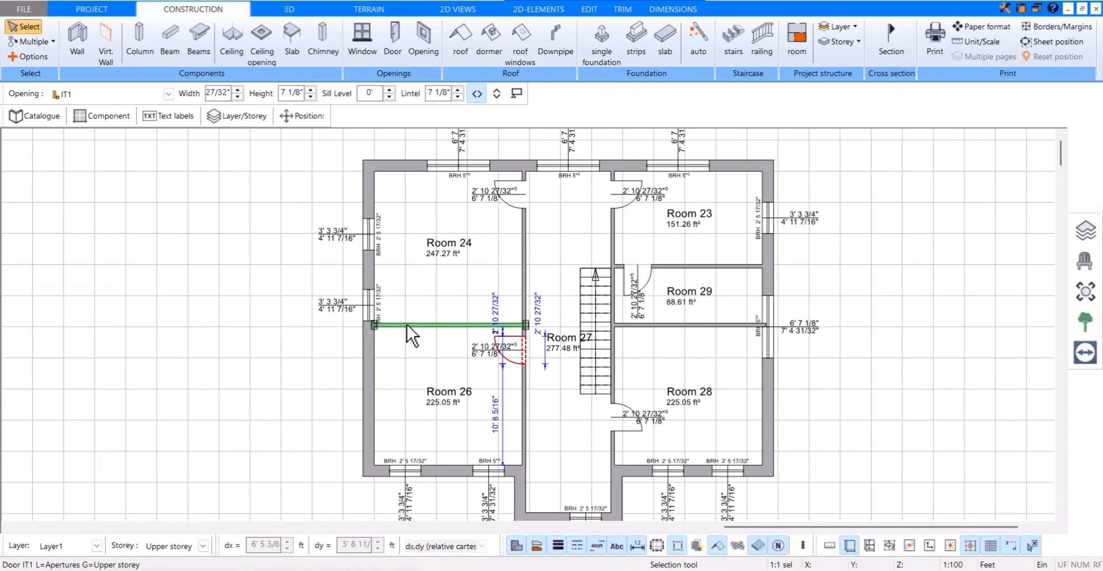
scroll(388, 321, "up", 1)
left_click(365, 300)
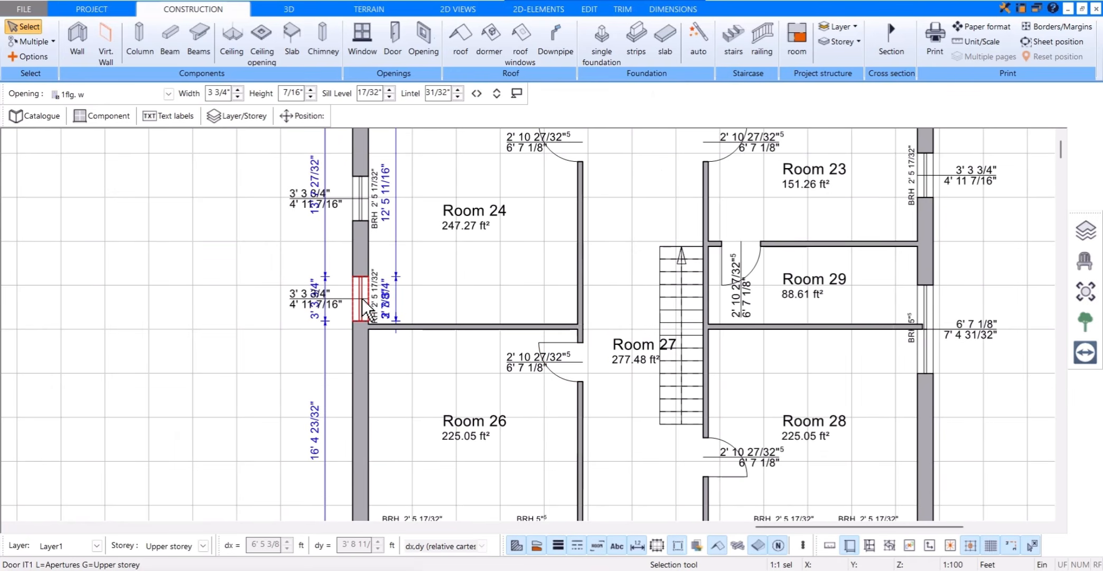
left_click_drag(362, 298, 364, 408)
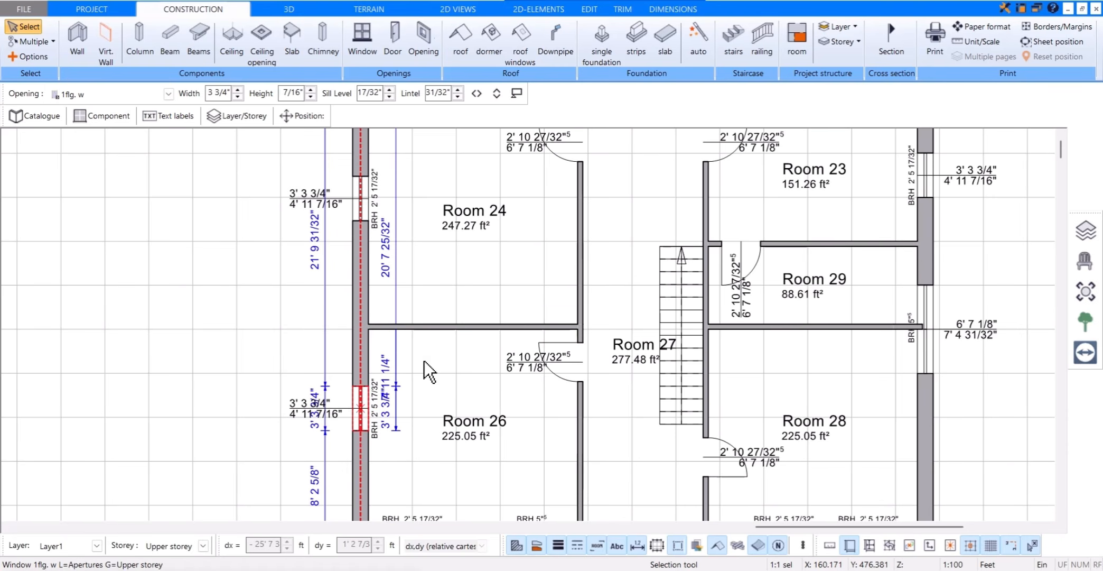
left_click(364, 55)
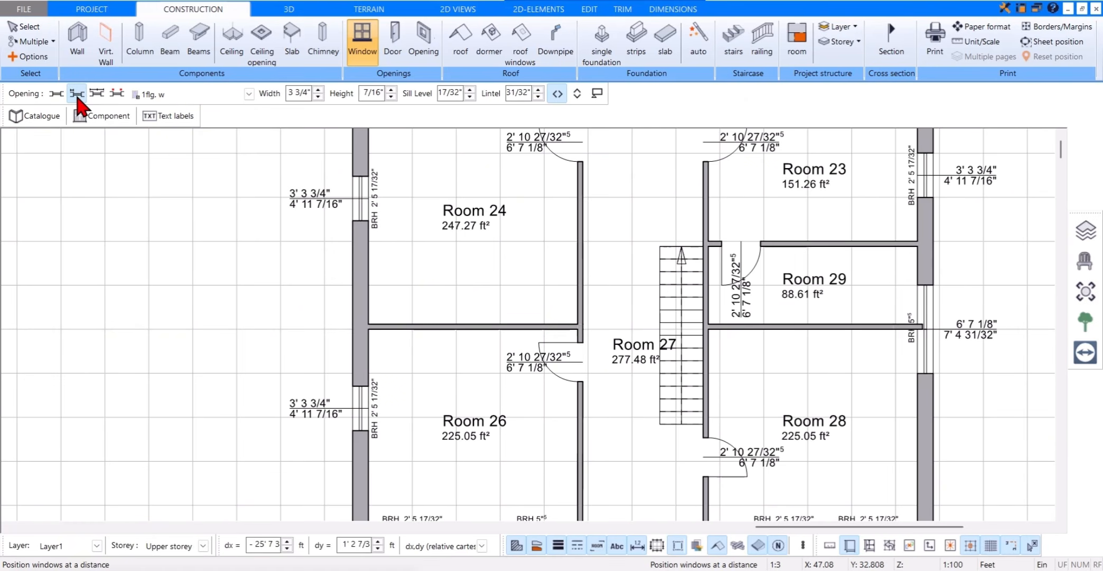
scroll(159, 272, "down", 1)
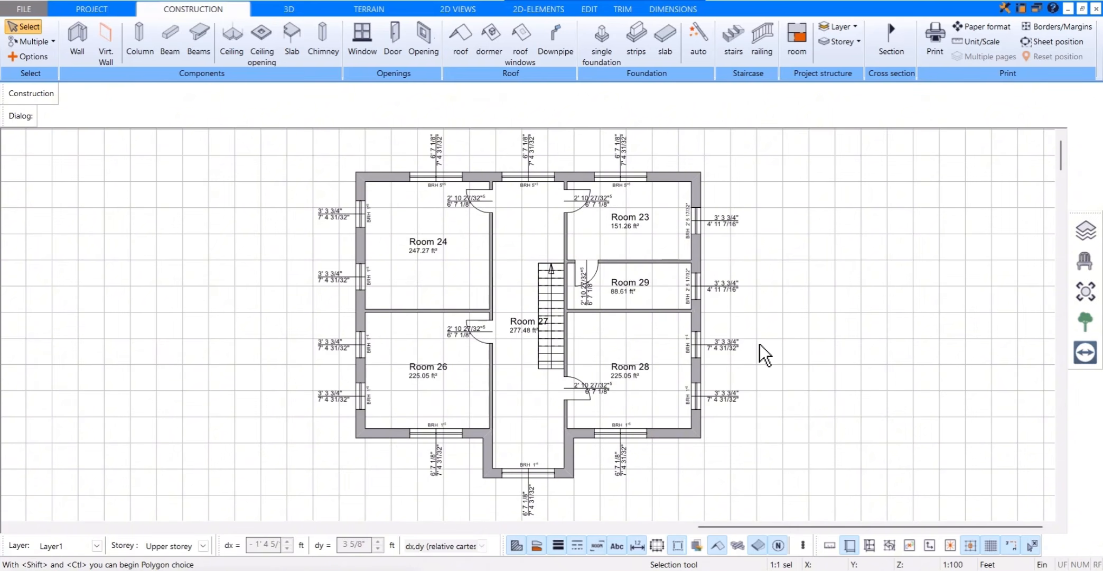
Step: Assign the WC room type from the catalogue to Room 23 and designate Room 24 as CHILD
left_click(629, 223)
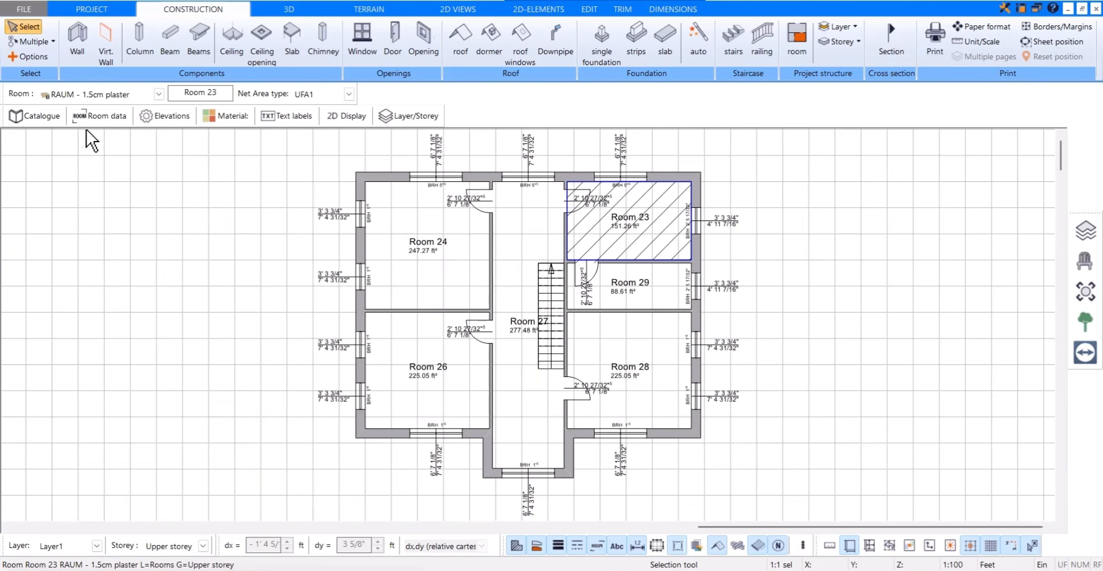
left_click(41, 116)
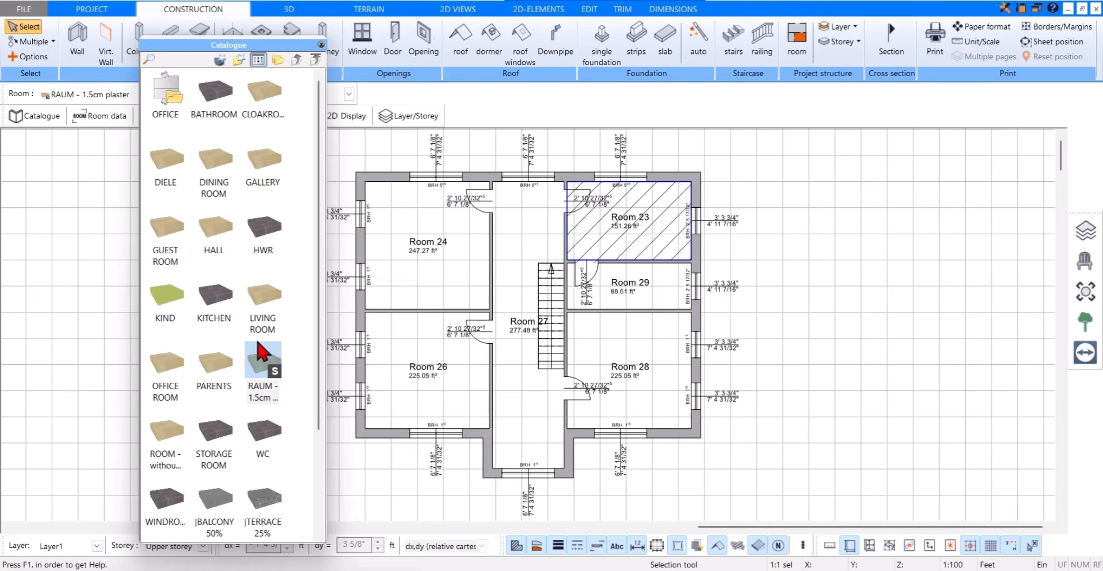
left_click(276, 434)
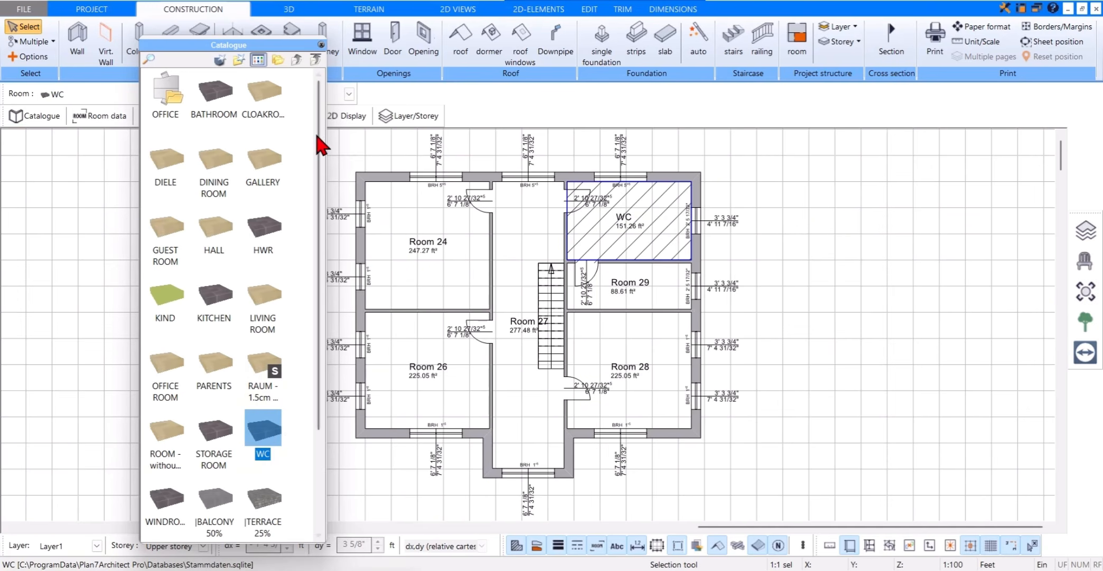
left_click(321, 45)
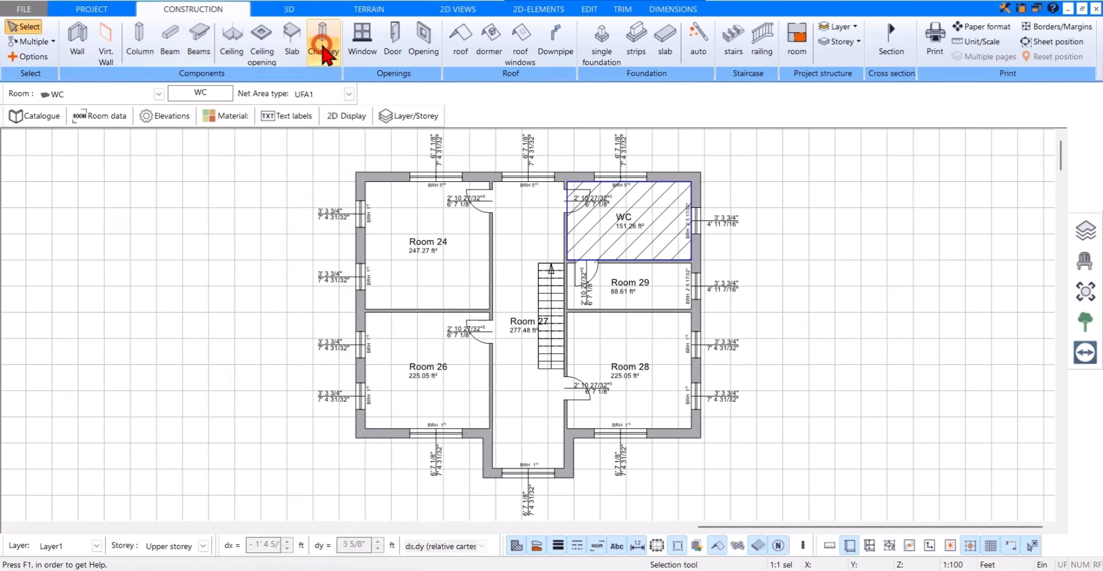
left_click(454, 257)
left_click(440, 244)
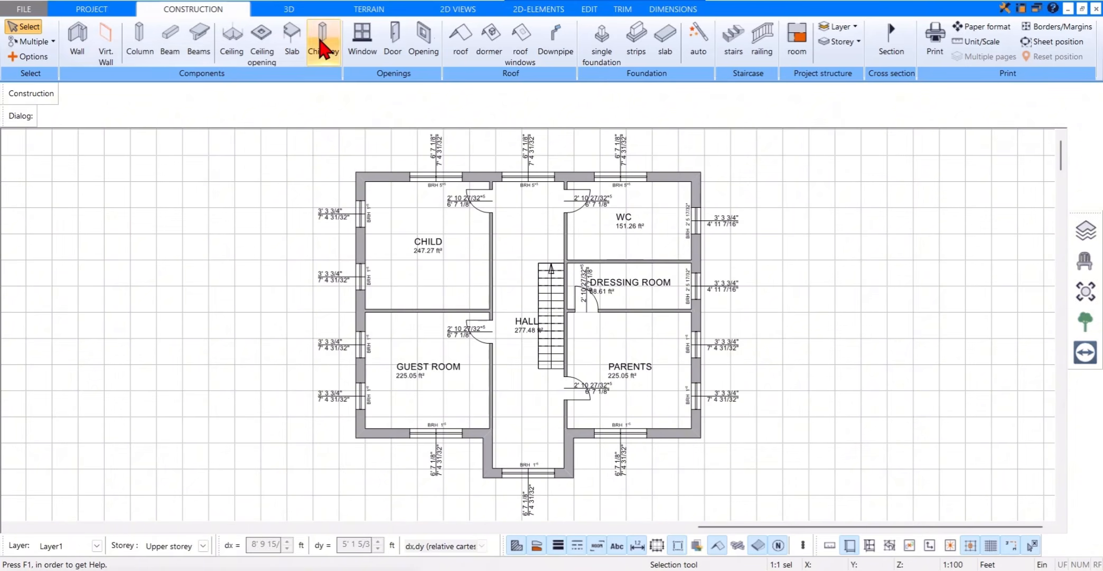
Step: Inspect the house in 3D with the visible storeys set to All
left_click(306, 10)
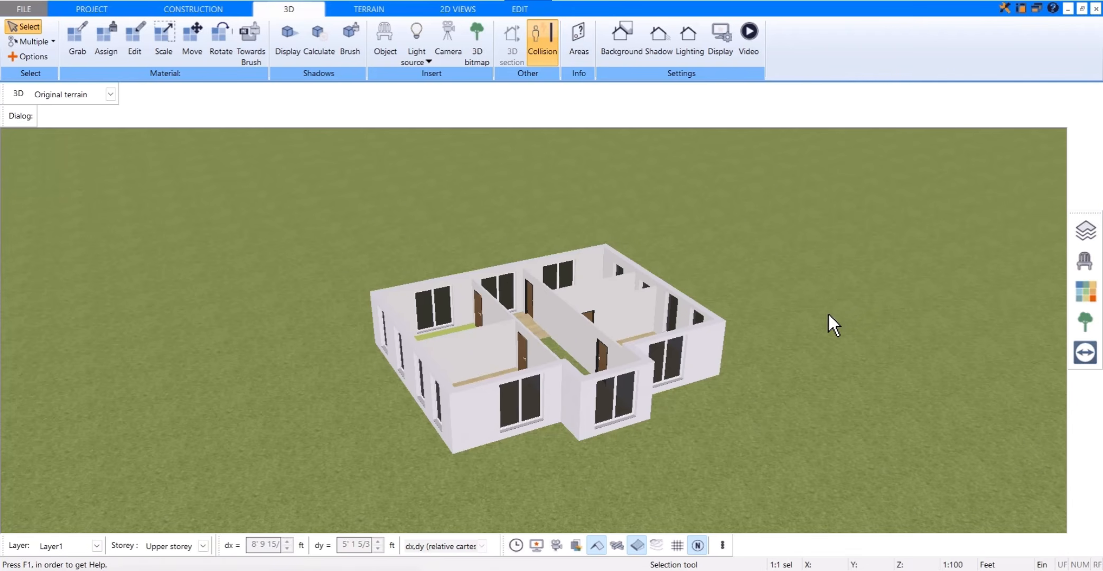
left_click(1079, 239)
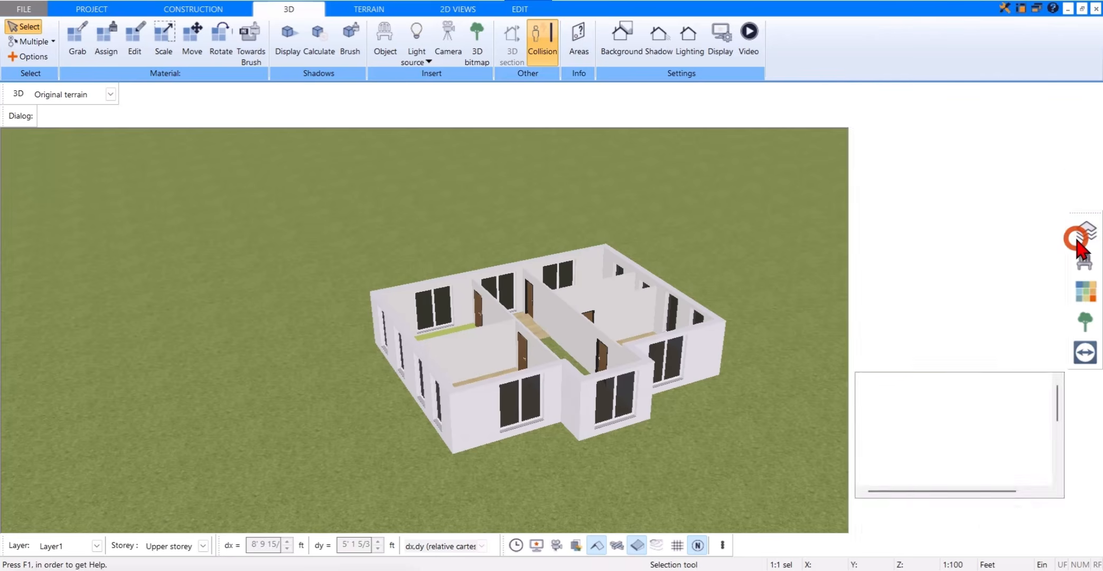
left_click(971, 312)
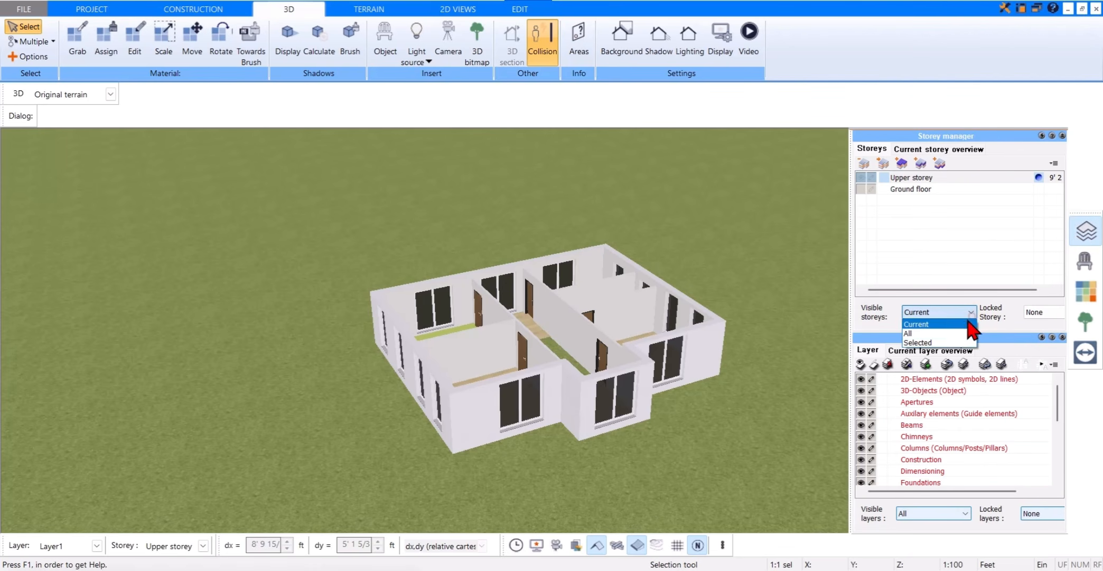
left_click(927, 332)
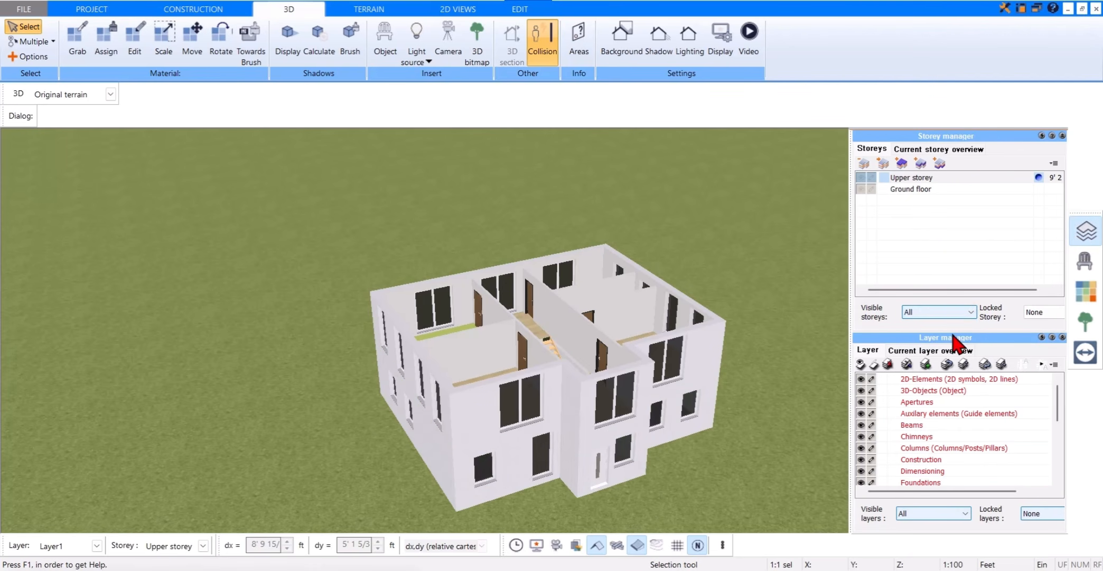
left_click(1085, 232)
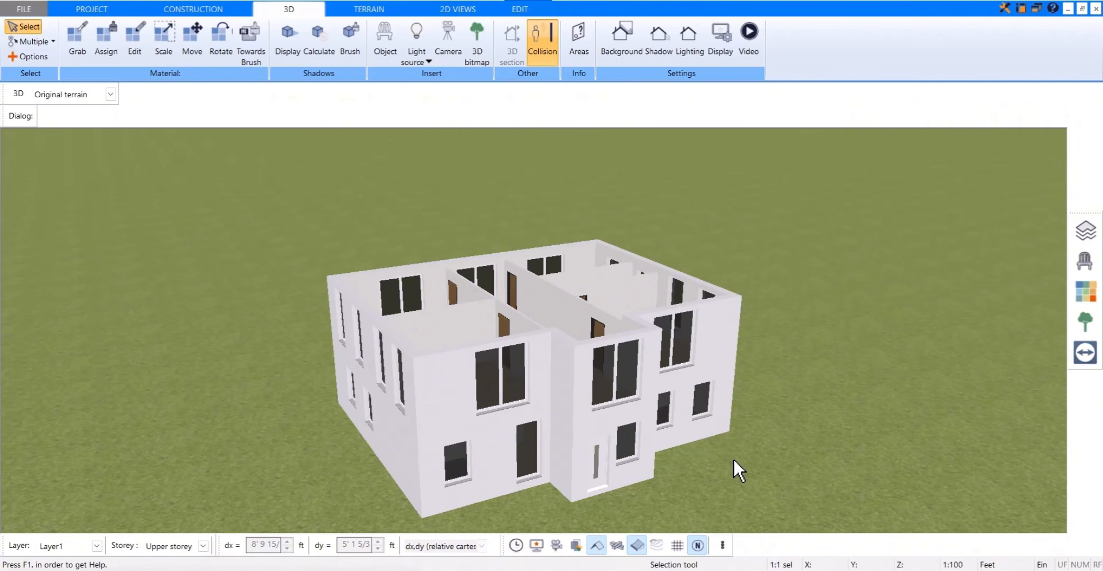
left_click_drag(734, 459, 664, 446)
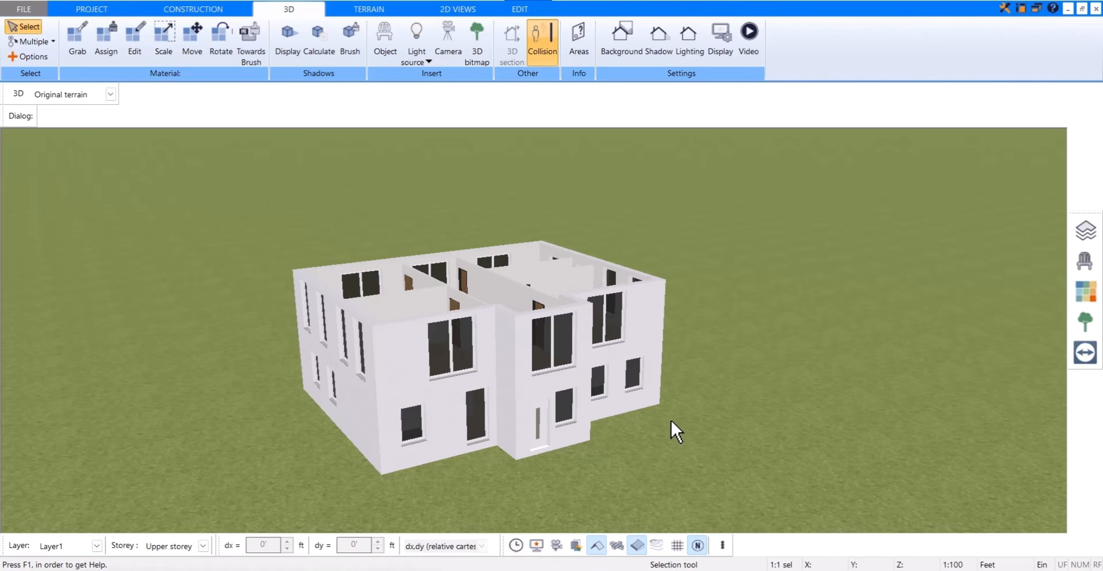
Step: Return to the 2D construction plan and limit the visible storeys to Current
left_click(217, 11)
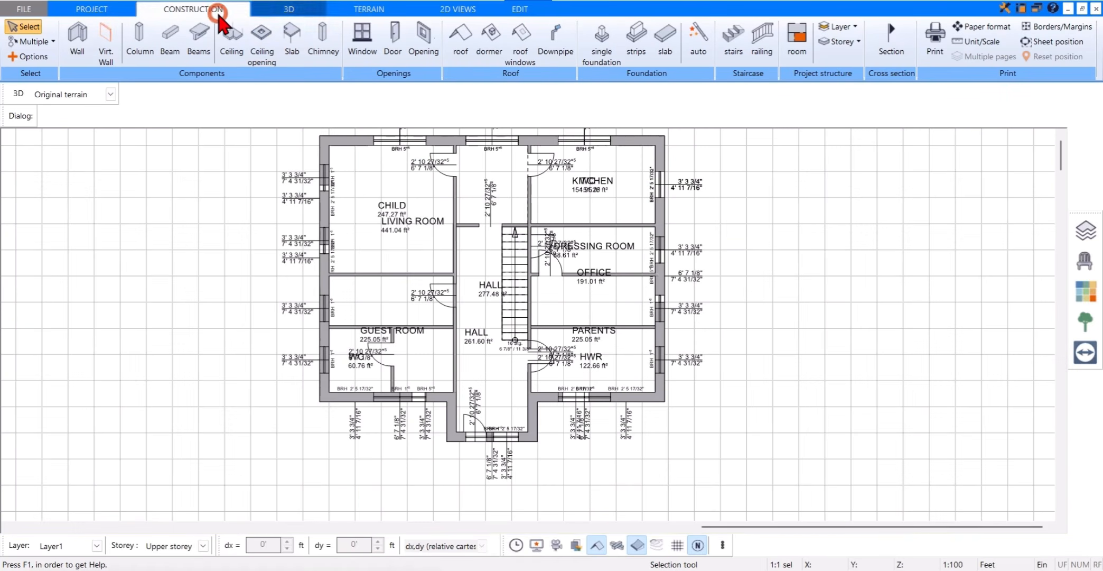
middle_click_drag(795, 221, 804, 247)
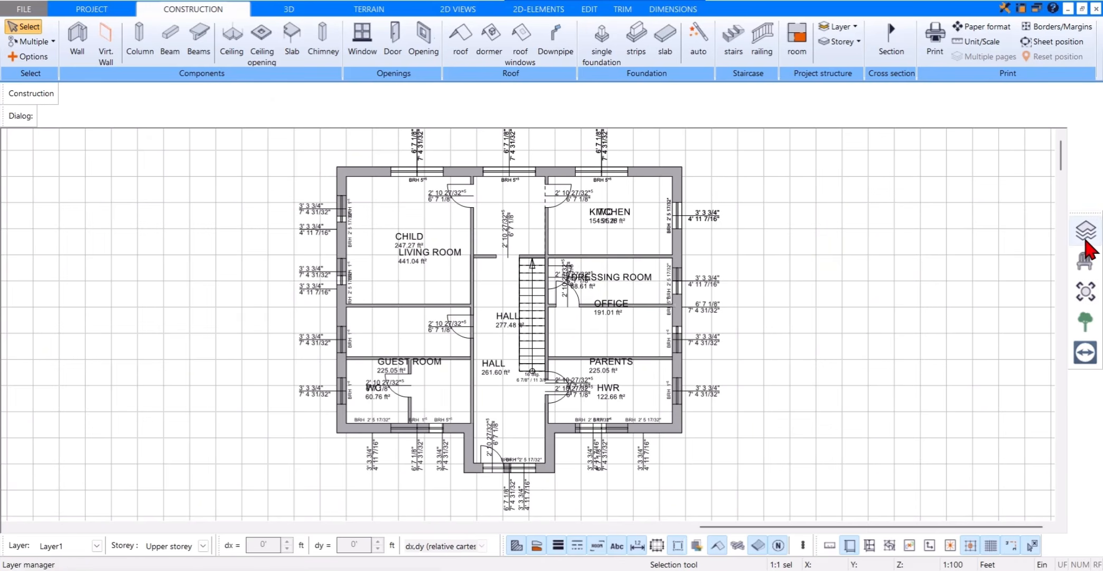
left_click(1086, 232)
left_click(957, 312)
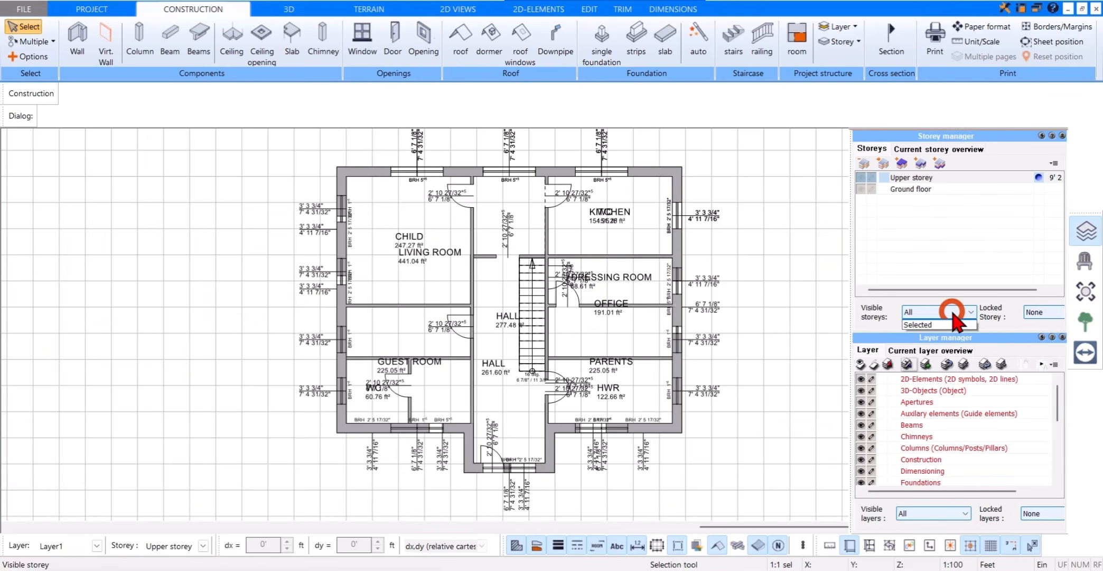
left_click(945, 324)
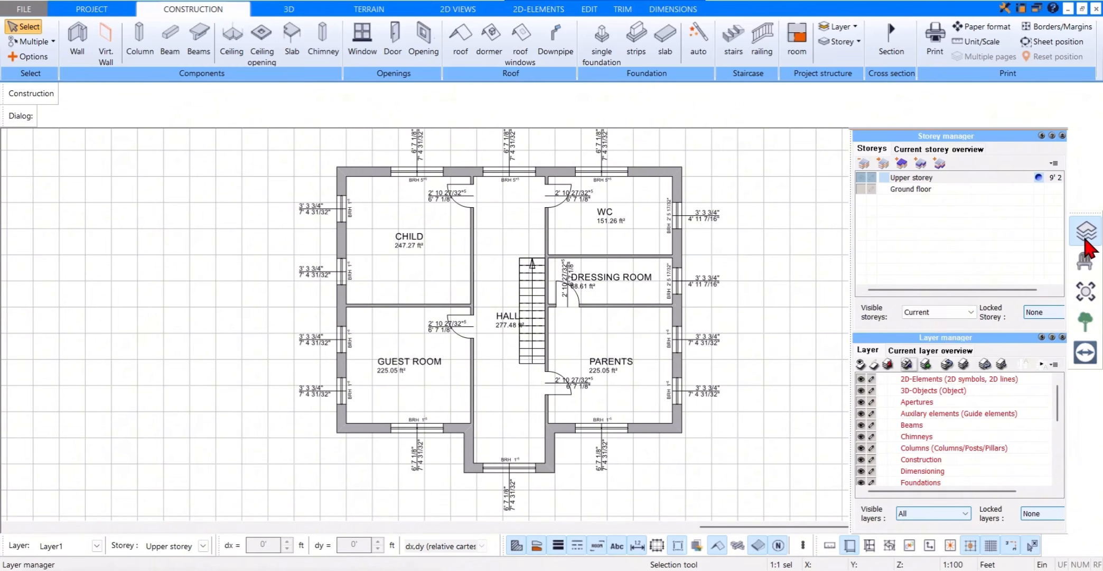
left_click(1086, 233)
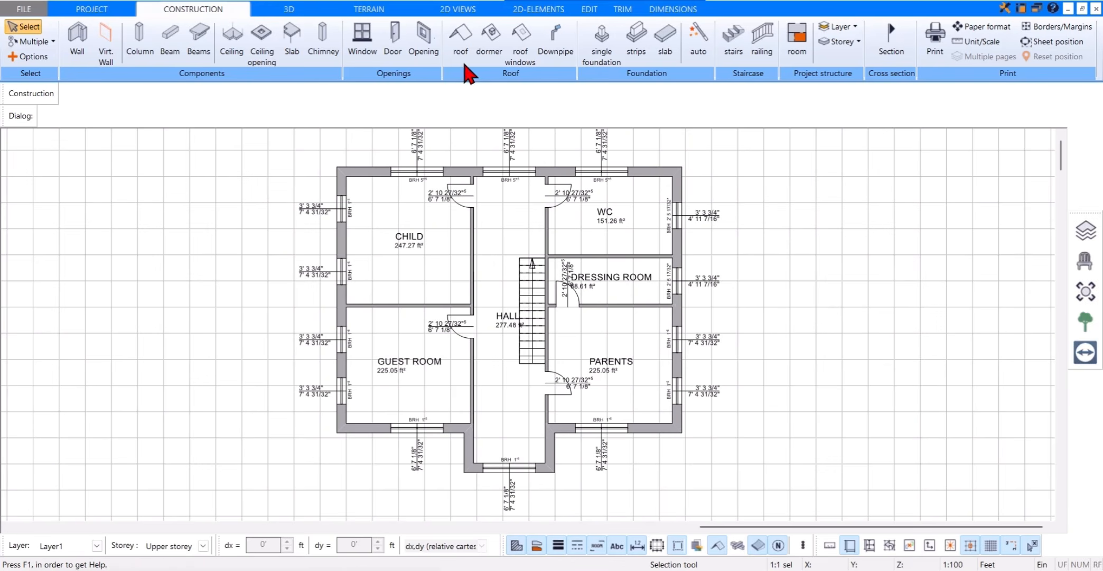
Step: Place Roof B from the catalogue over the upper storey using automatic outline recognition
left_click(461, 59)
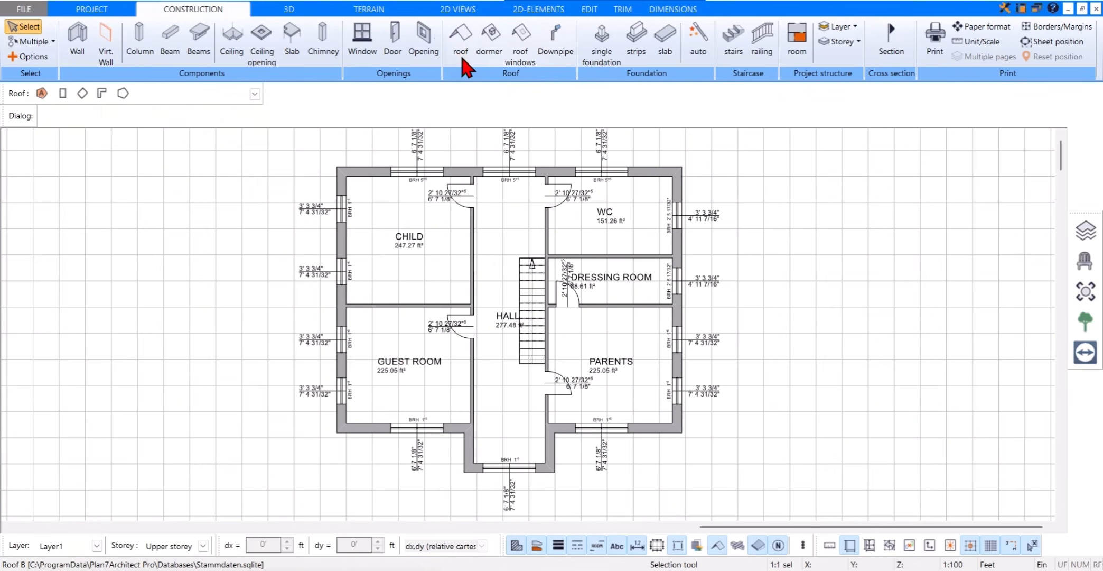
left_click(52, 117)
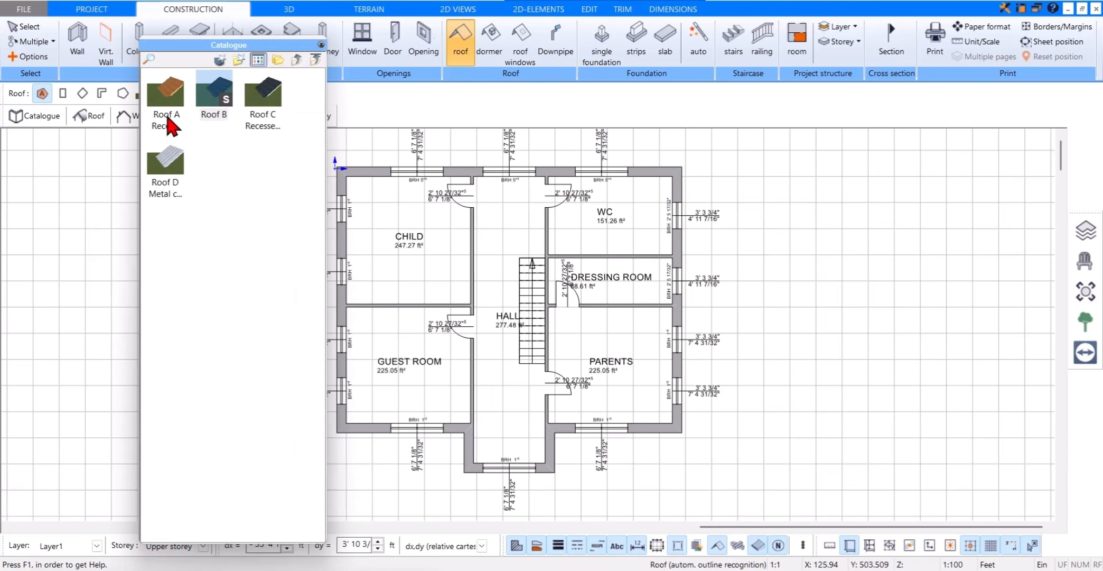
left_click(214, 103)
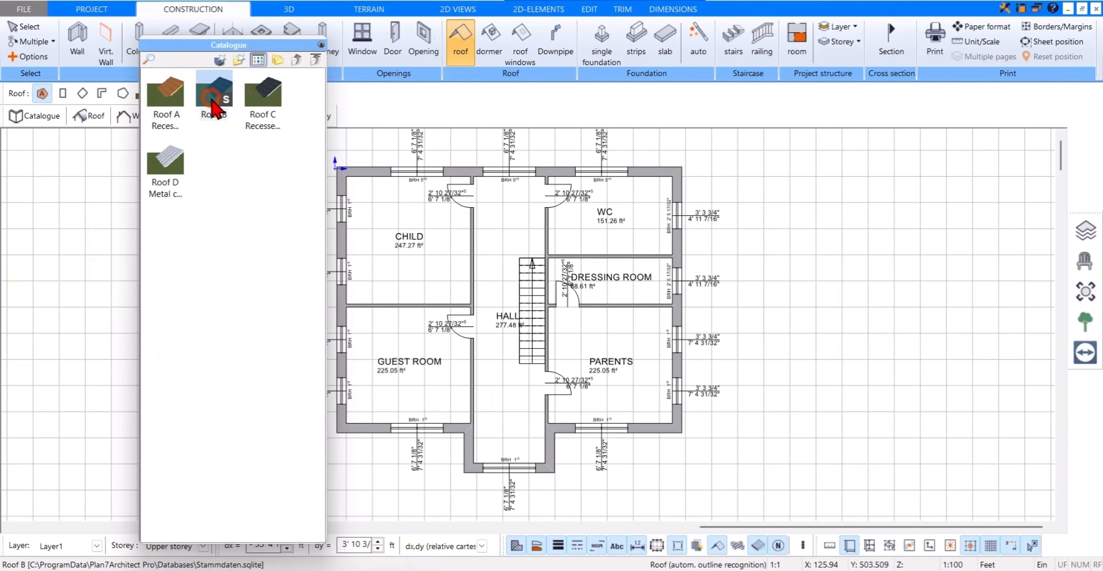
left_click(321, 44)
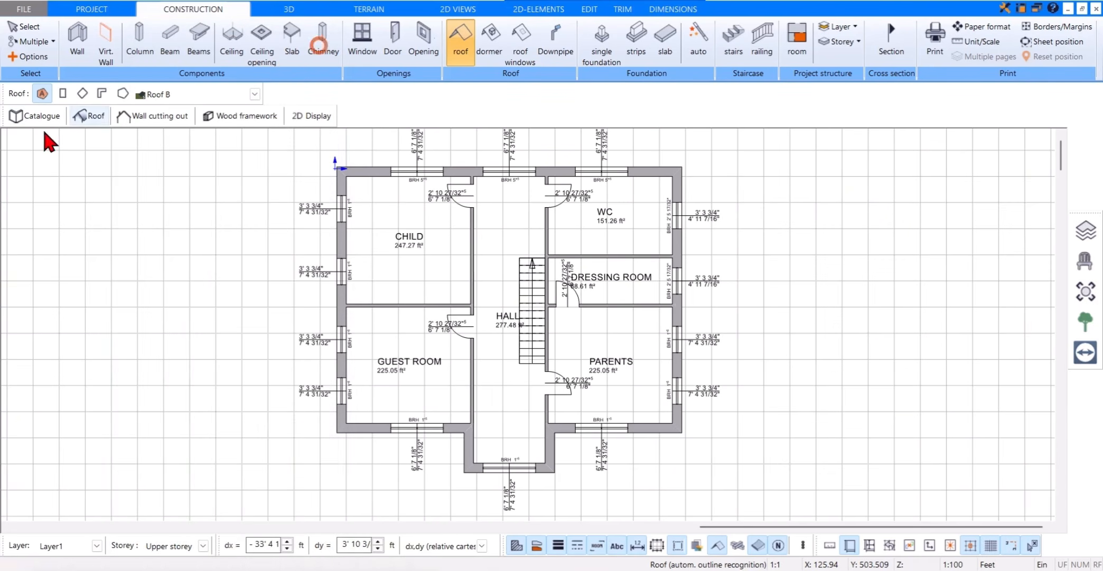
left_click(43, 94)
left_click(336, 169)
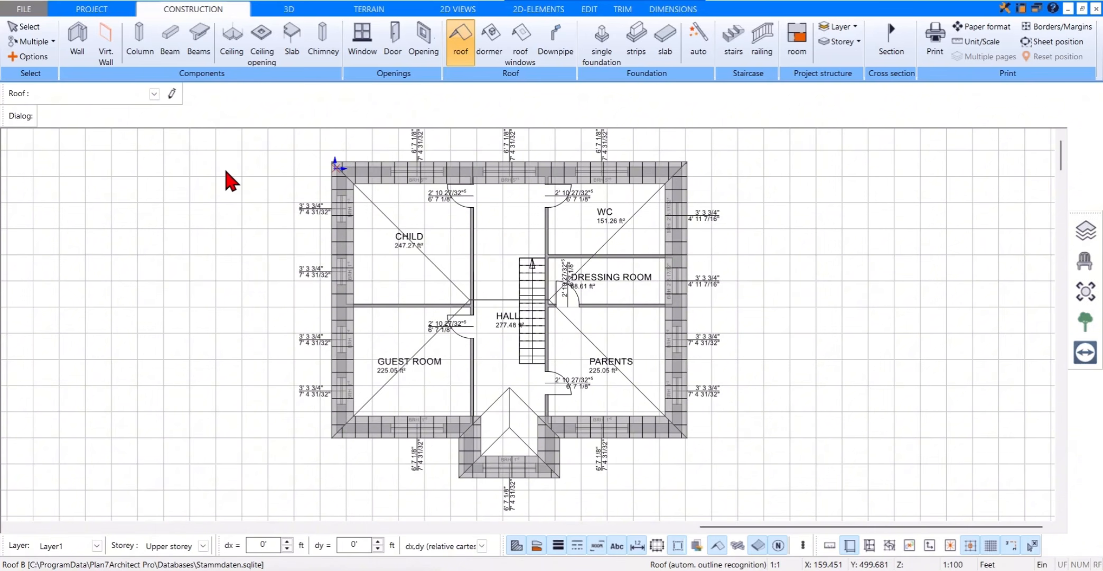
Step: Set the overhang of the roof's west side to 2'6.2" in the roof side properties
left_click(100, 120)
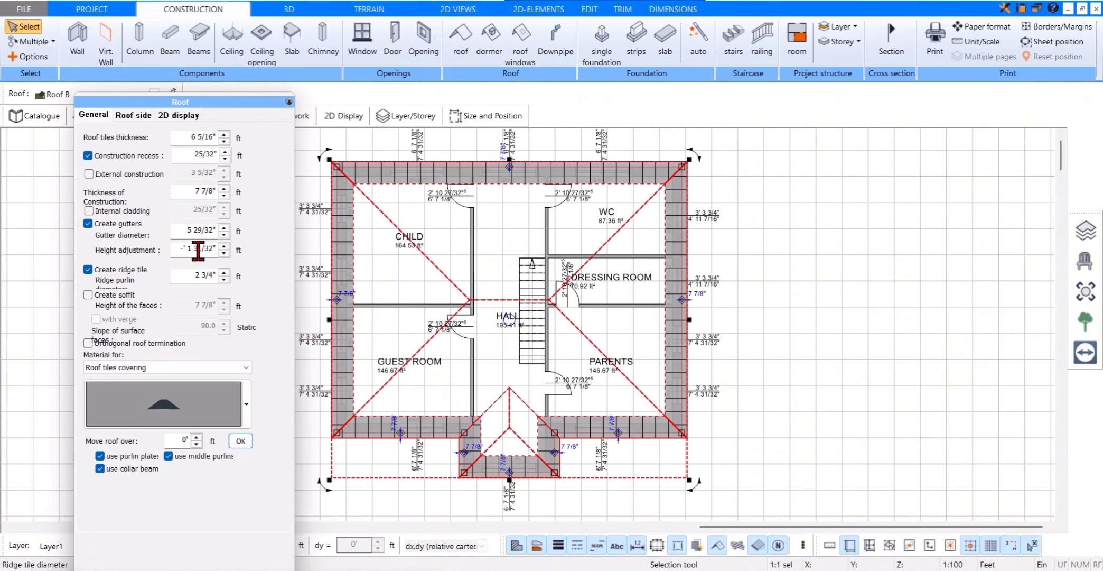
left_click(136, 115)
left_click(157, 130)
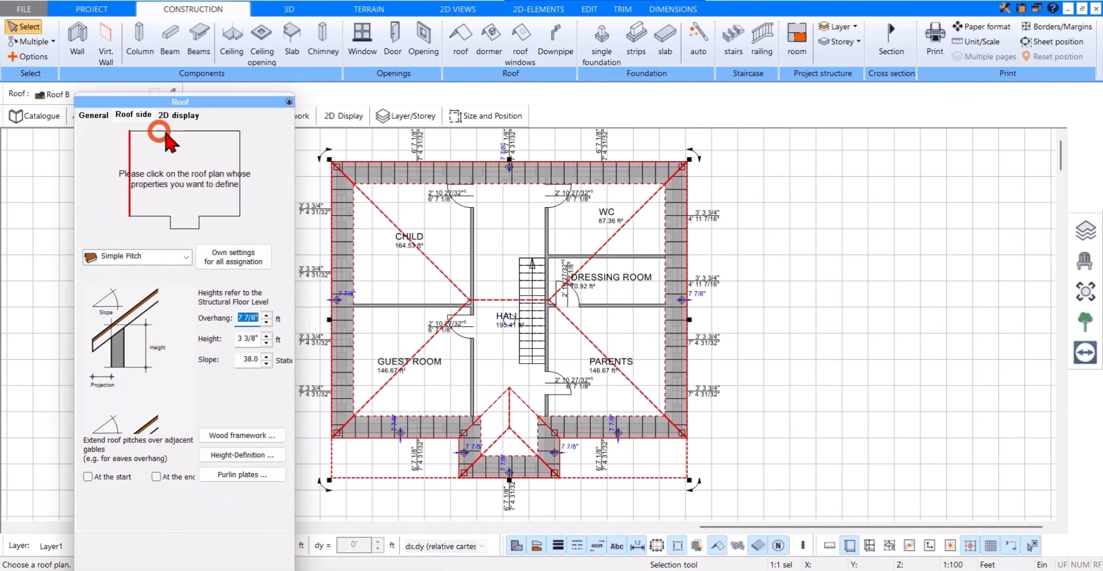
left_click(237, 156)
left_click(218, 216)
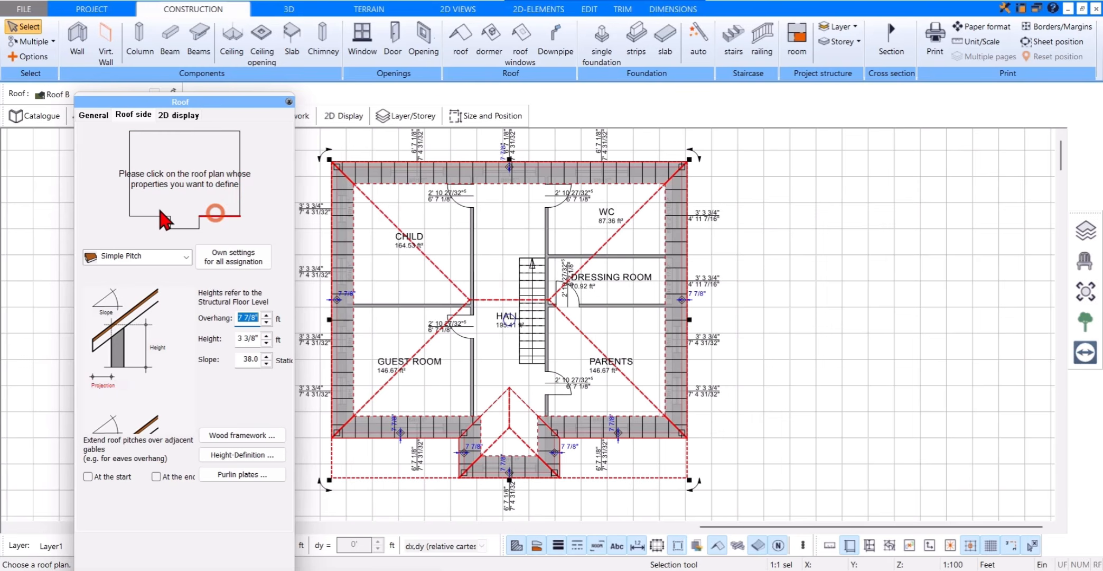
left_click(131, 203)
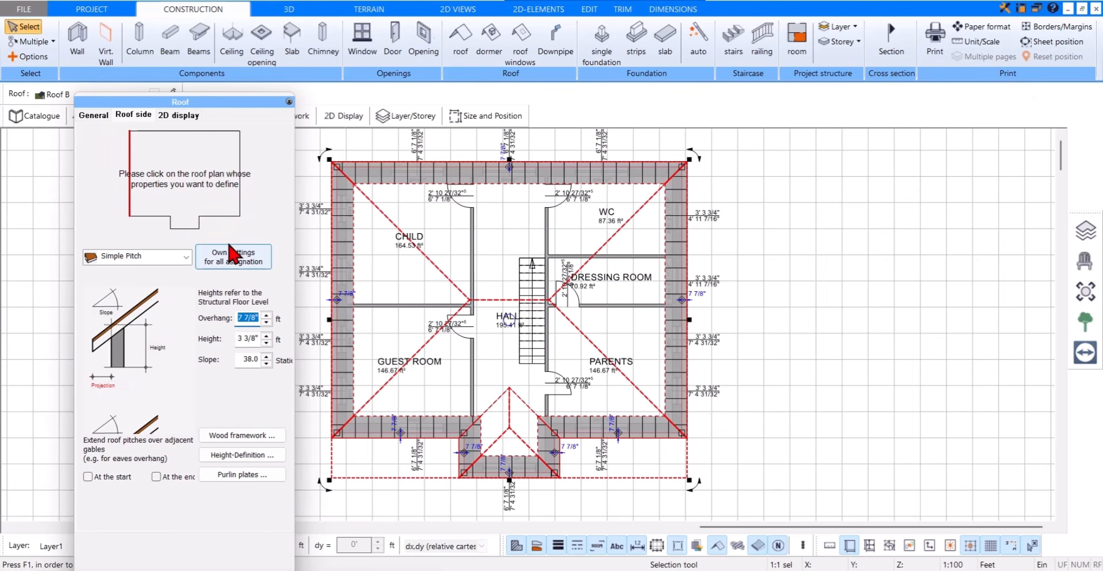
type("2")
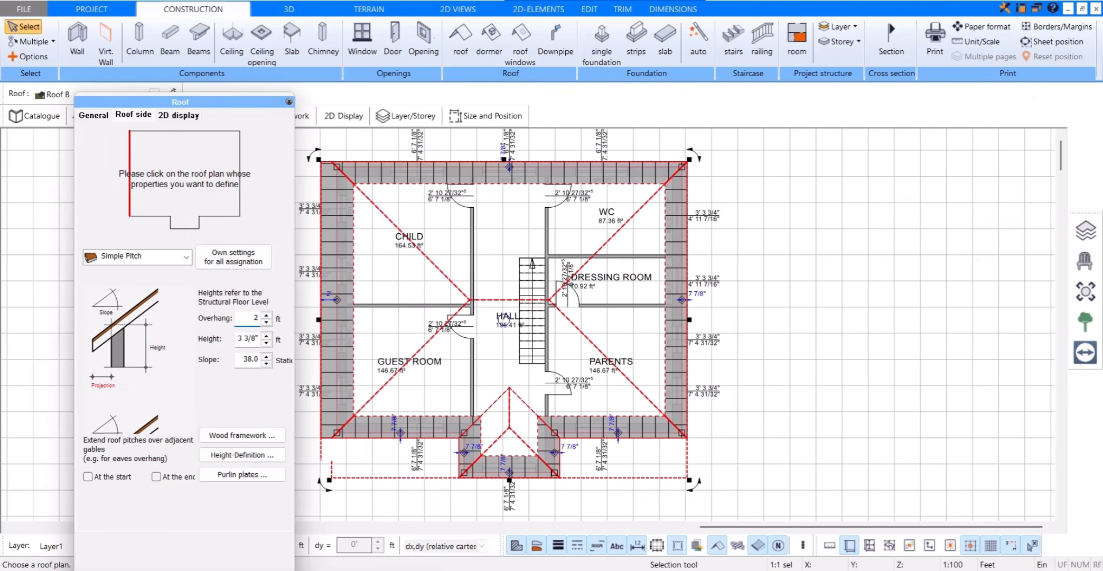
type("'6.2")
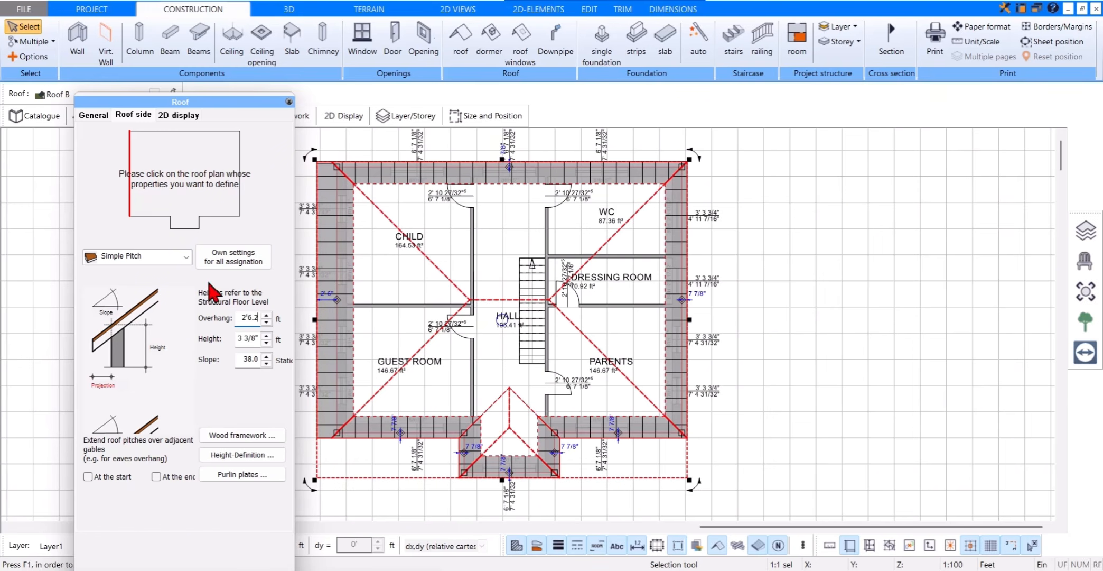
key("Tab")
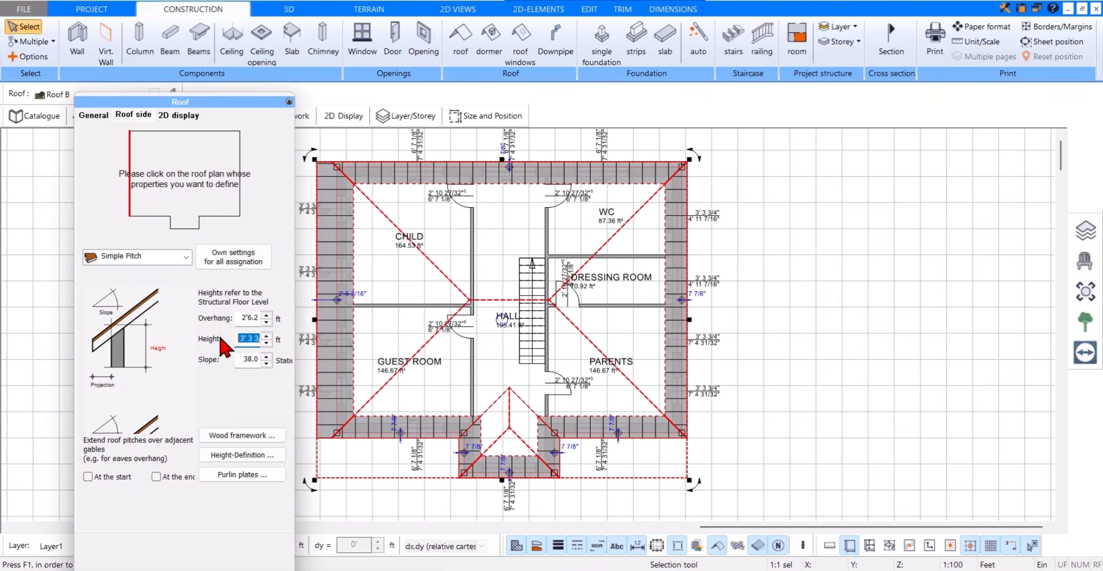
Step: Give the west roof side a height of 9'6" and a slope of 25.0, and apply its settings to all sides
type("9'6")
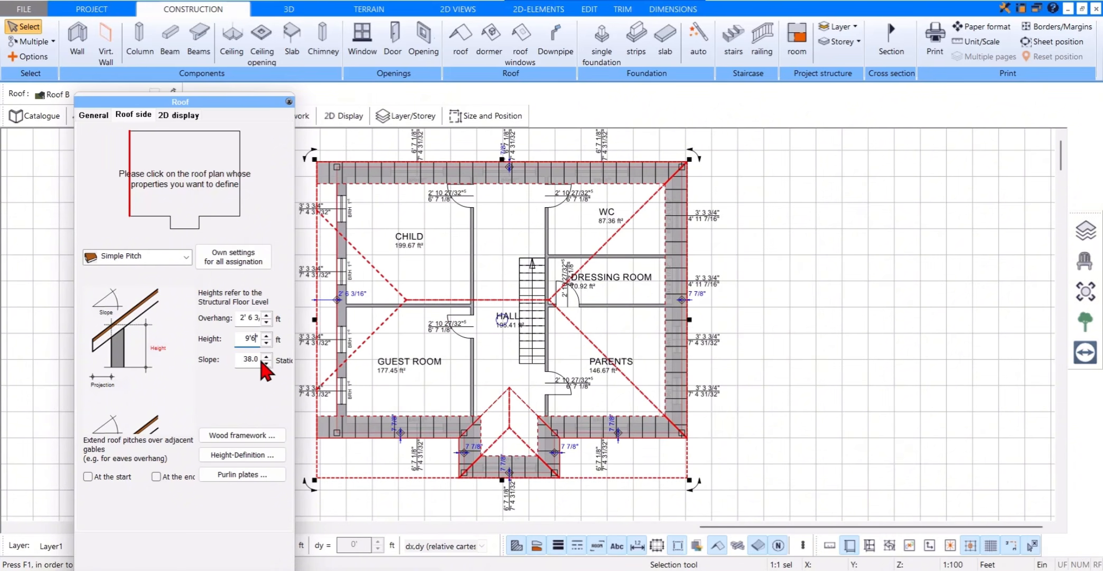
left_click_drag(258, 360, 185, 354)
key("BackSpace")
left_click(249, 266)
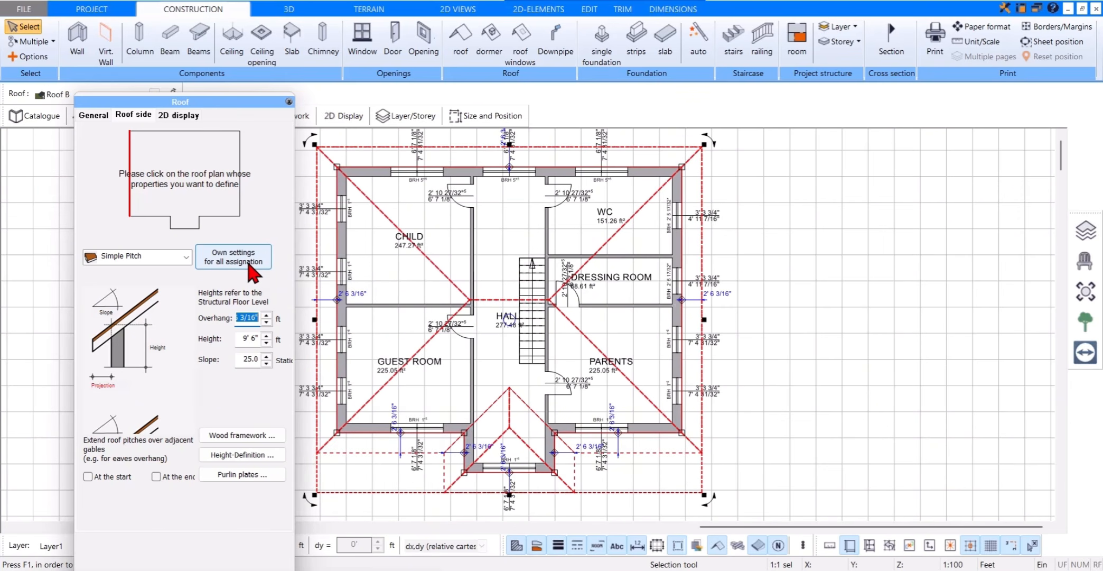
left_click(288, 101)
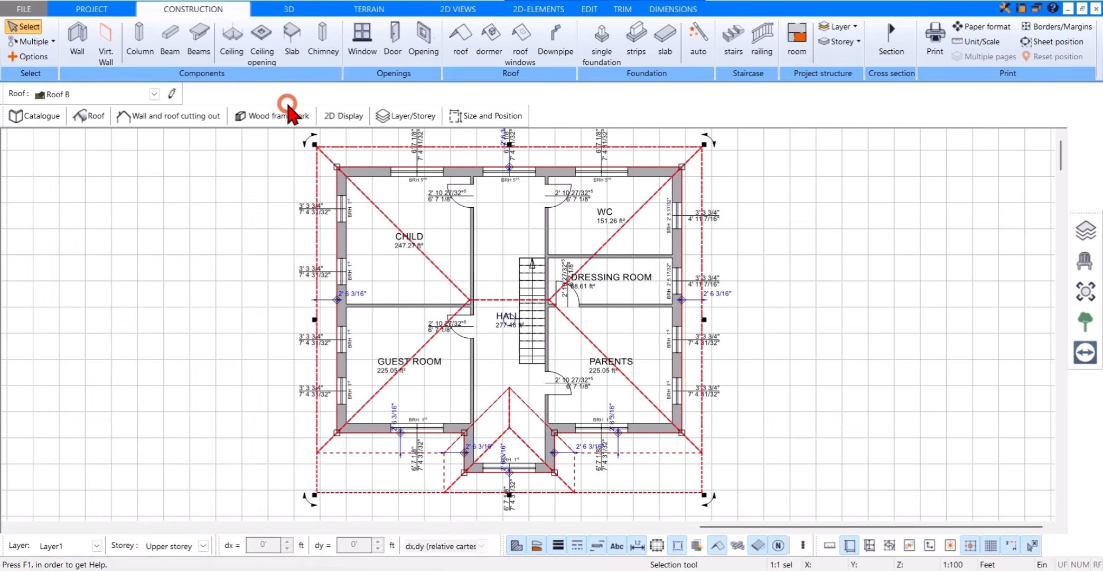
Step: In the 3D view, change the west roof side from Simple Pitch to Gable with an overhang of 2'6.2"
left_click(305, 11)
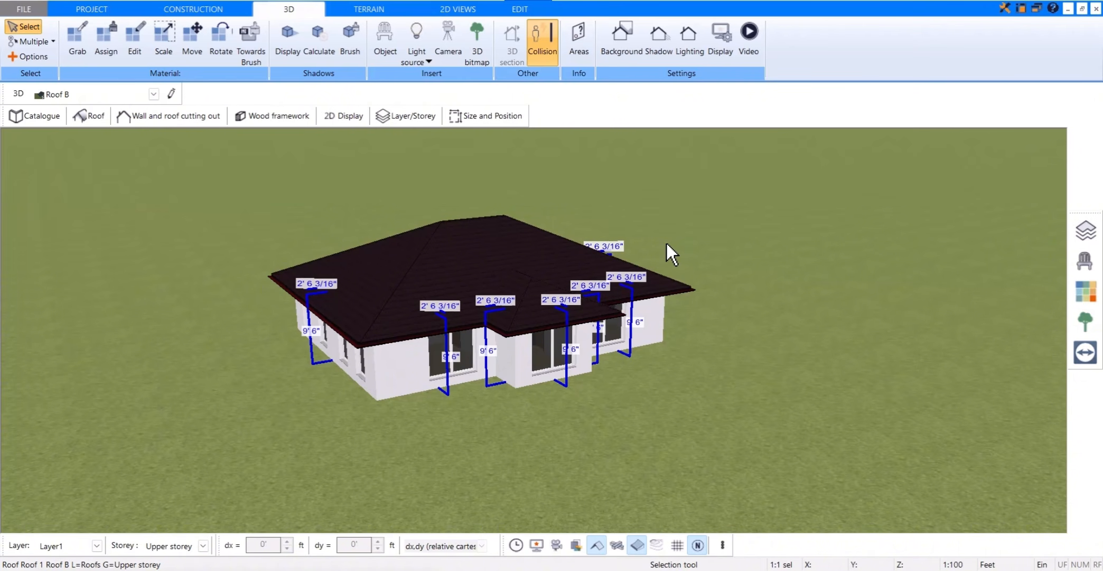
left_click(91, 116)
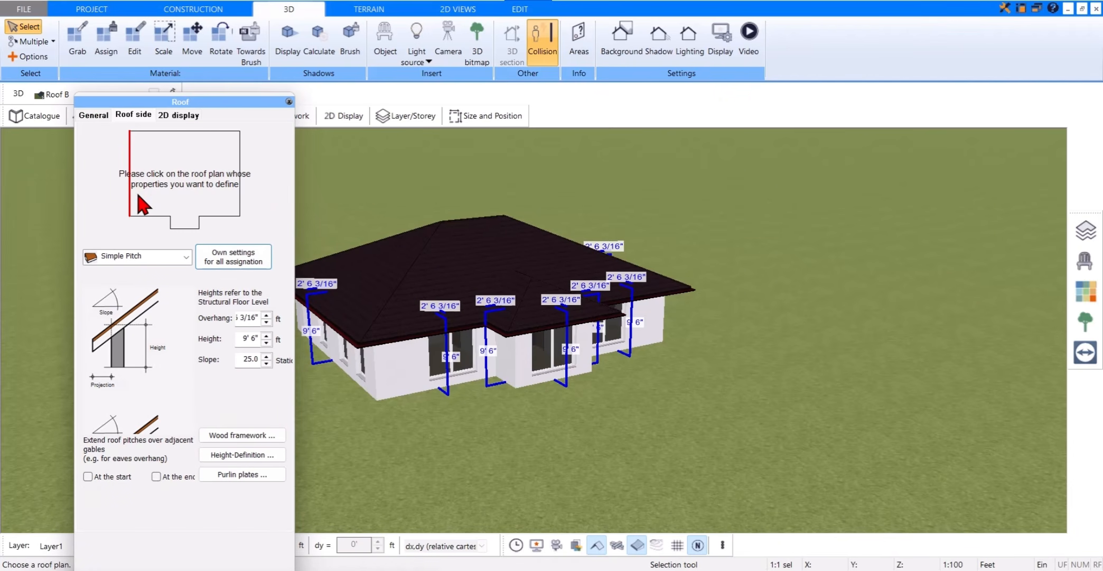
left_click(185, 257)
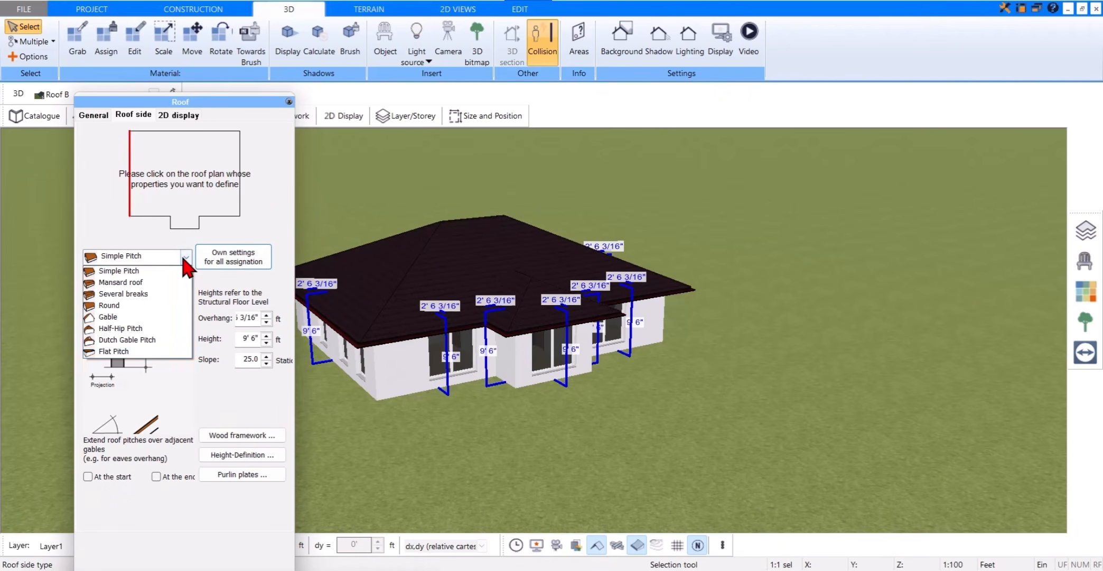
left_click(158, 315)
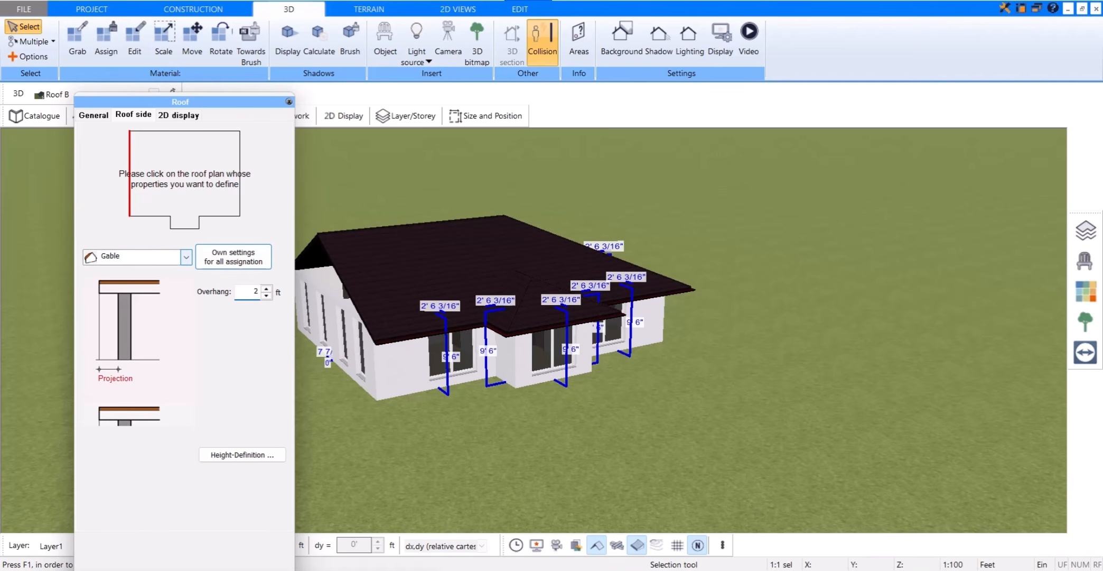
type("2'6.2")
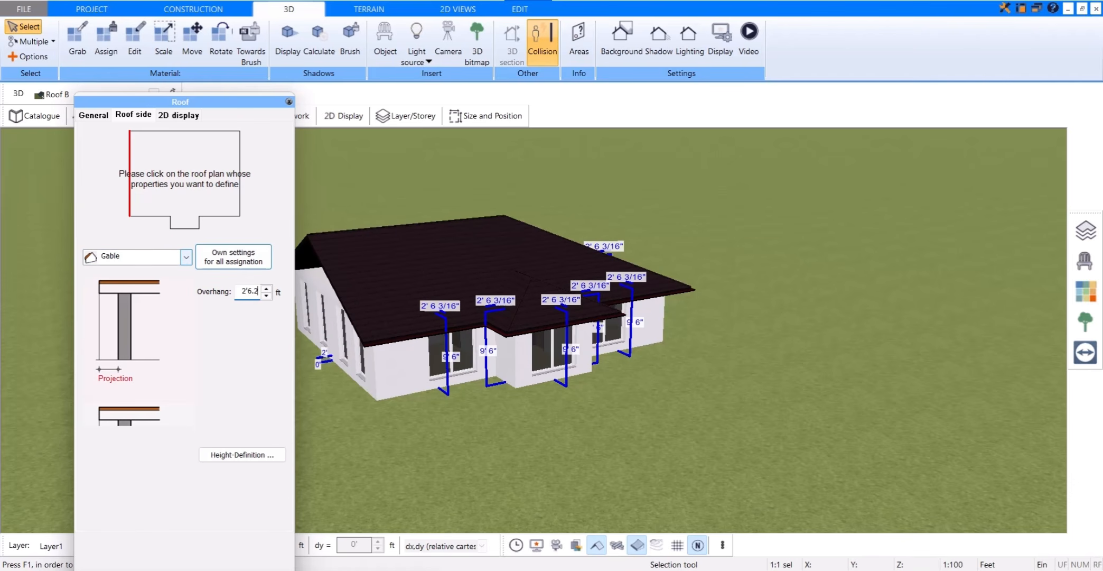
key("Return")
Step: Change the east roof side to Gable as well, with an overhang of 2'6.2"
left_click(241, 194)
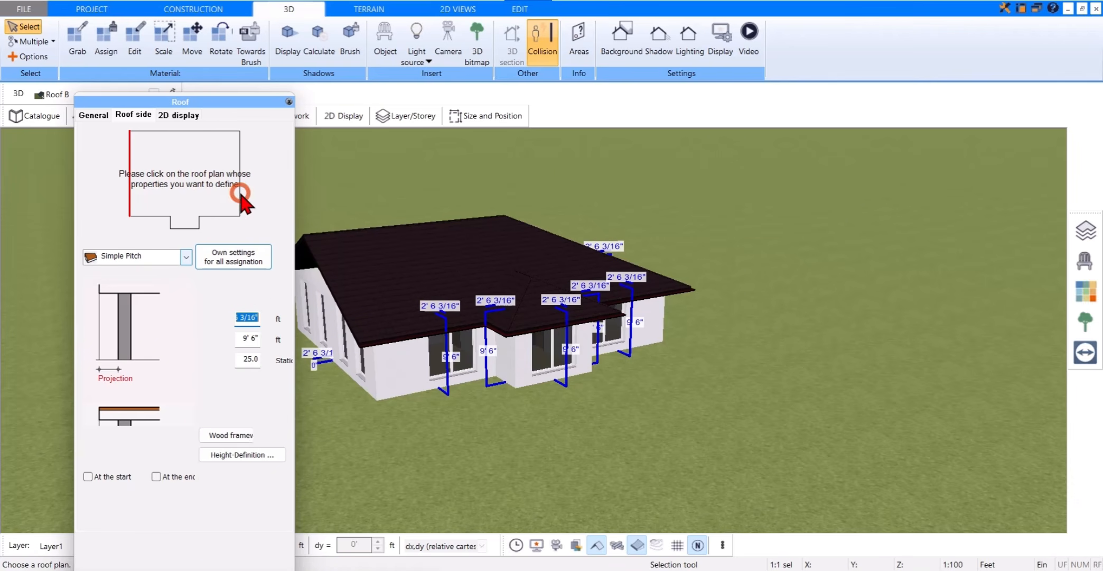
left_click(185, 256)
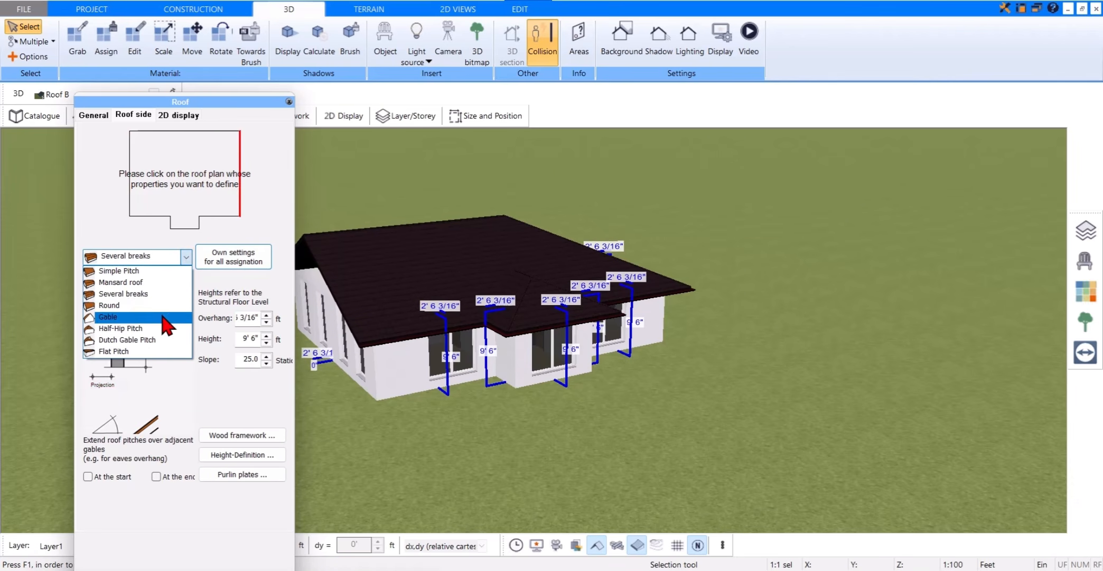
left_click(162, 317)
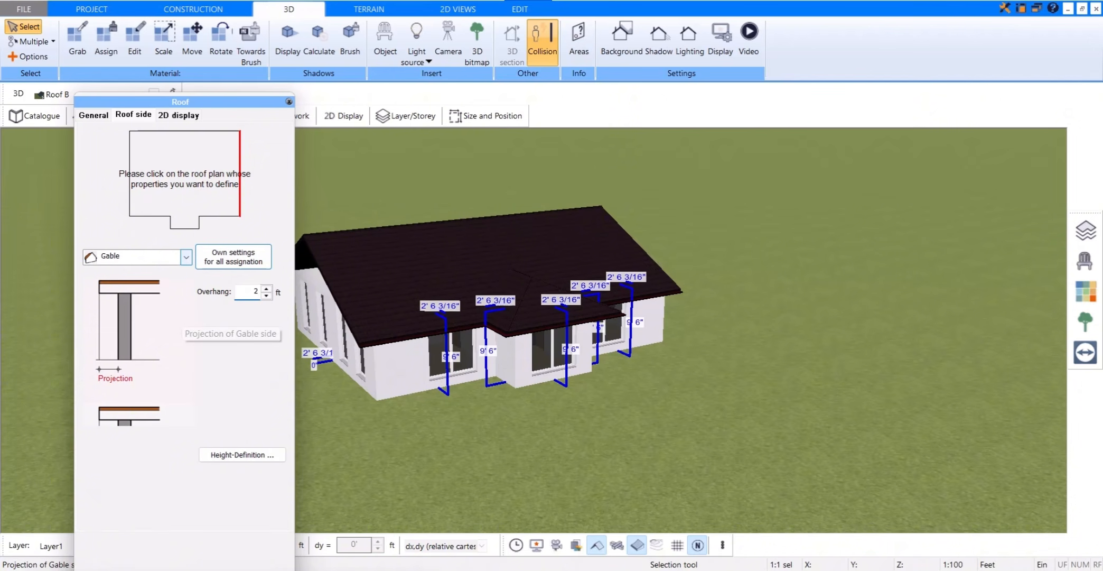
type("2'6.2")
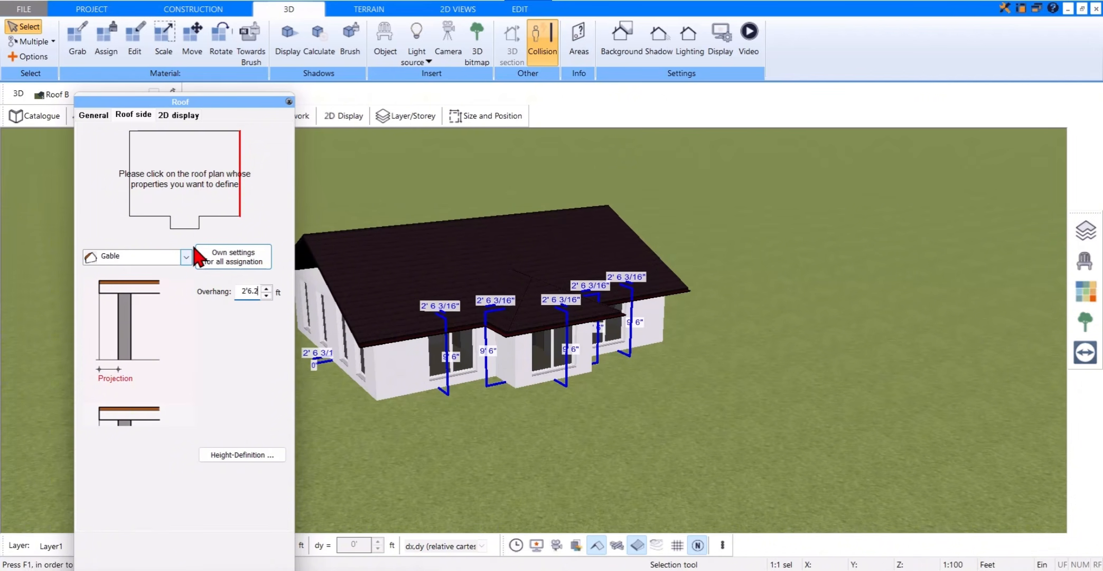
Step: Change the roof side over the front projection to Gable with an overhang of 2'6.2" and deselect the roof
left_click(185, 228)
left_click(186, 256)
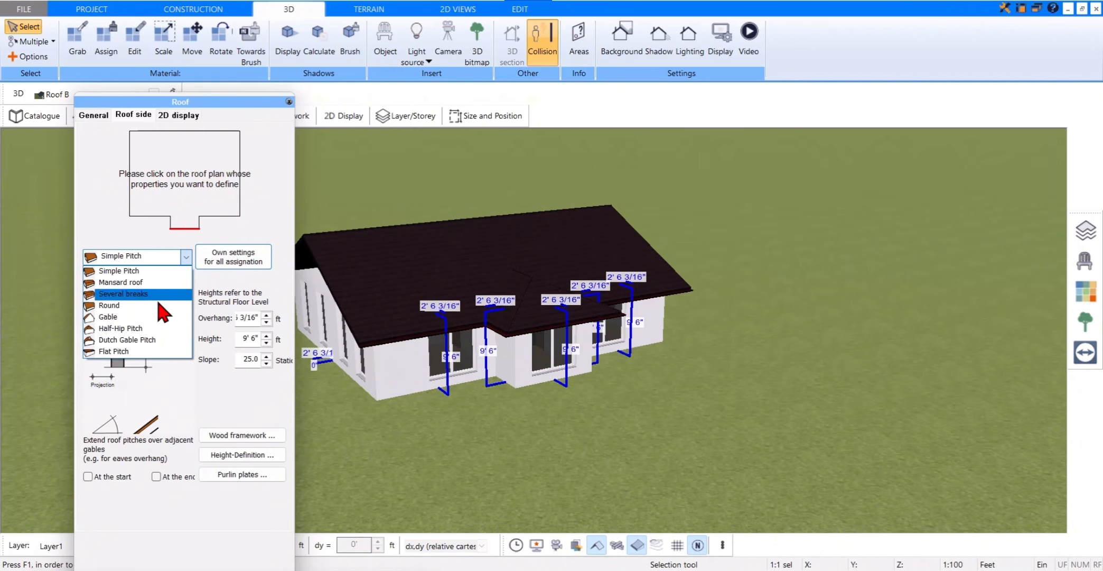
left_click(159, 312)
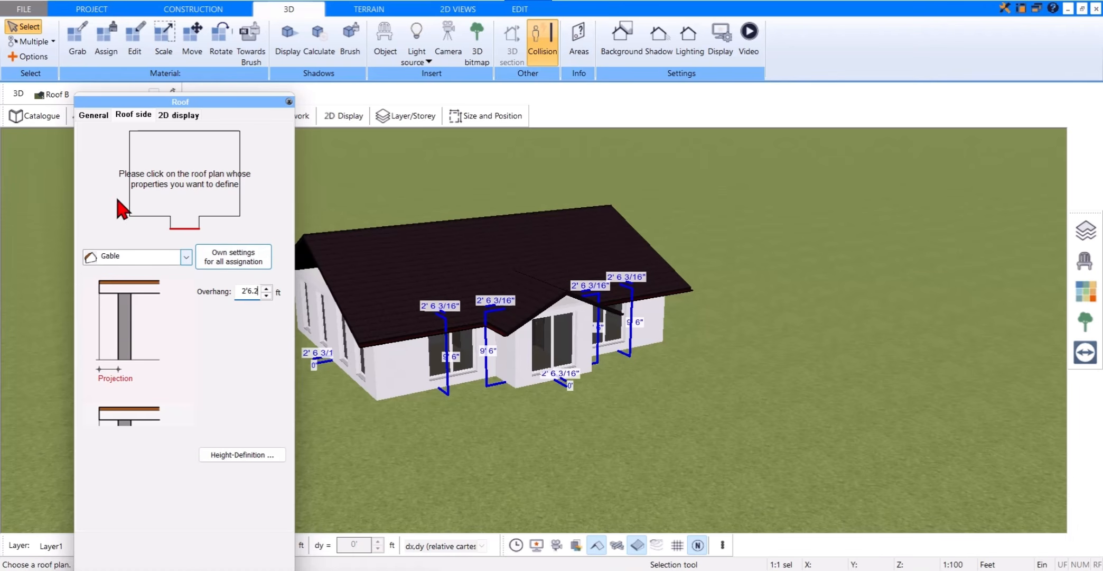
left_click(289, 101)
key("Escape")
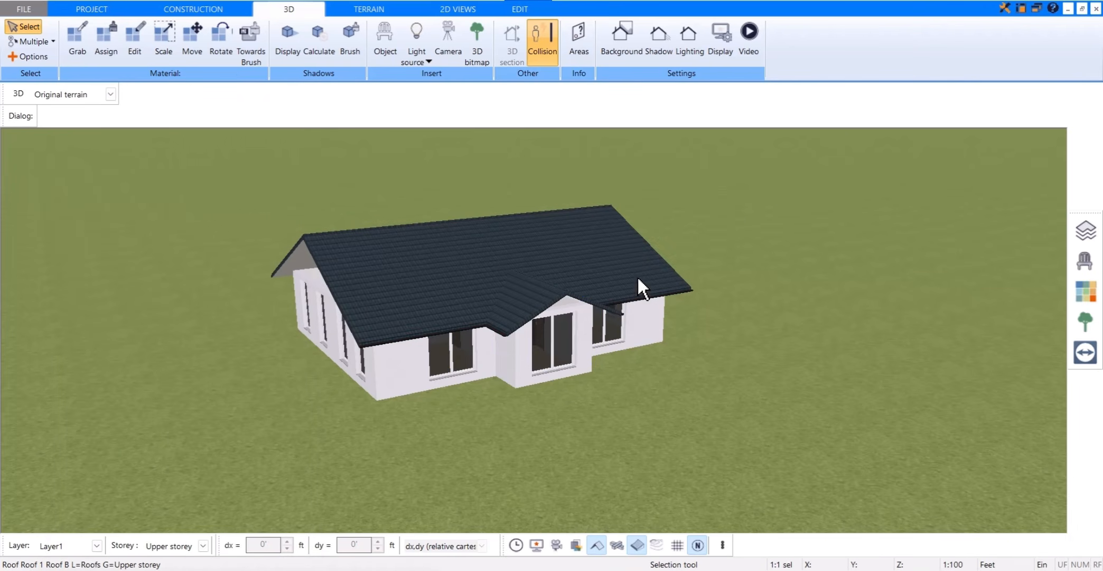
Step: Show the roof's wood framework in the 3D view, then hide it again
left_click_drag(589, 247, 574, 245)
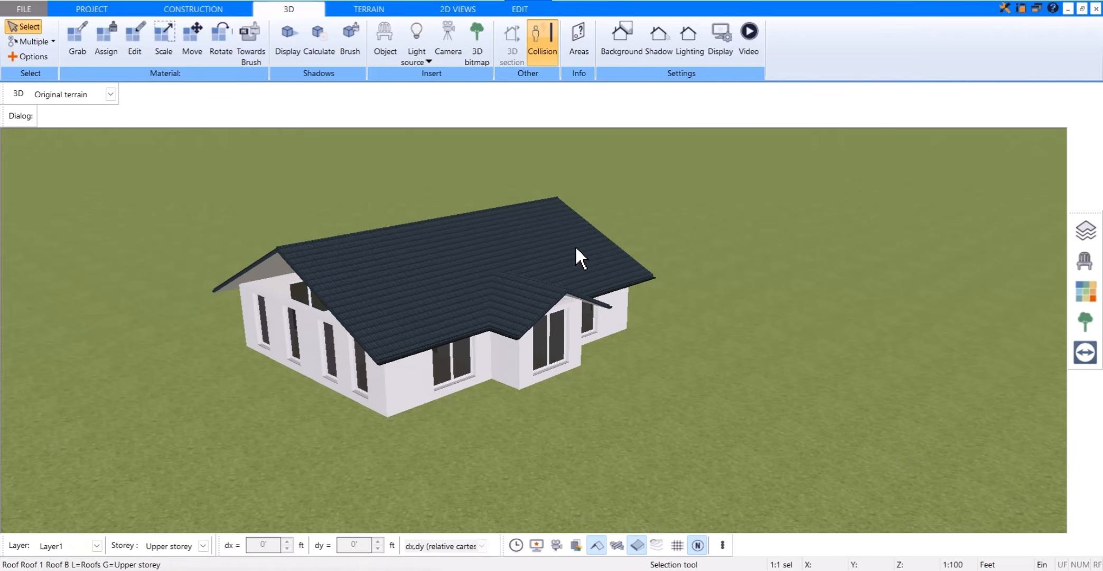
left_click(616, 548)
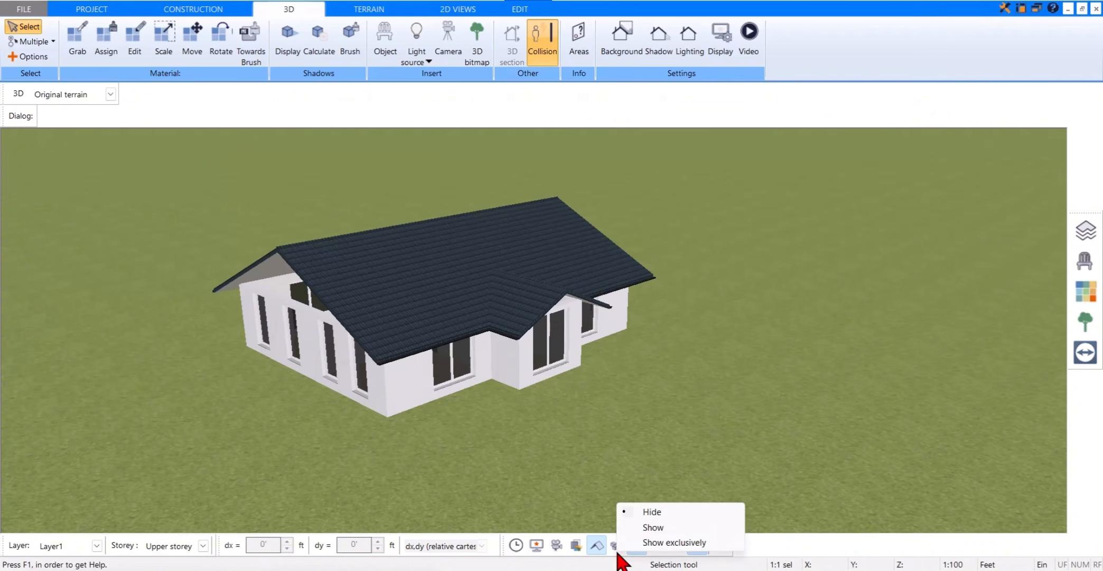
left_click(649, 527)
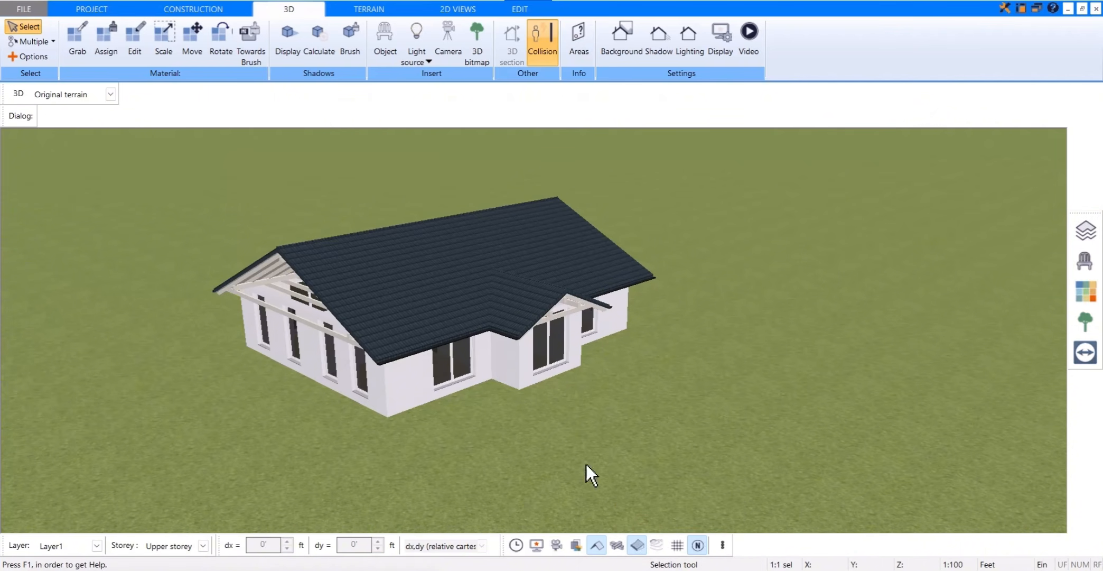
left_click(631, 546)
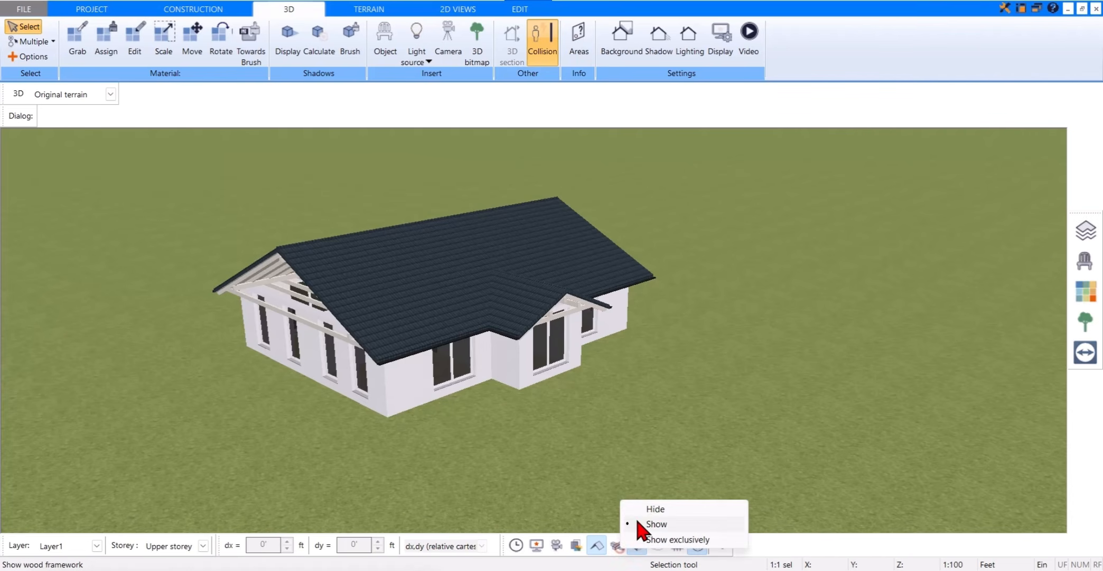
left_click(649, 510)
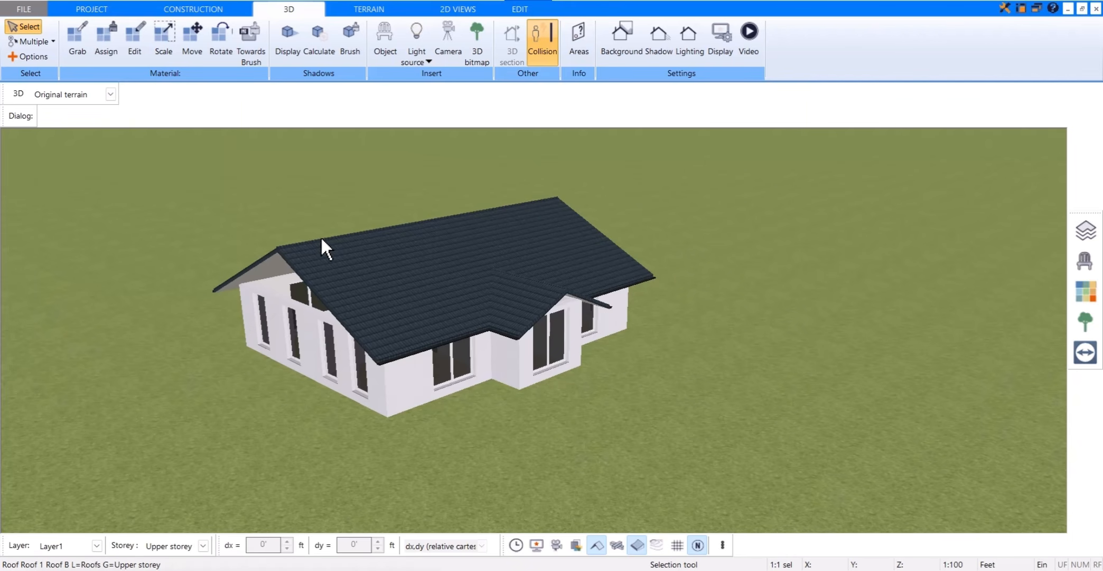
Step: Change the clearance height of the upper storey in its storey settings so the gable walls reach the roof
left_click_drag(321, 238, 266, 251)
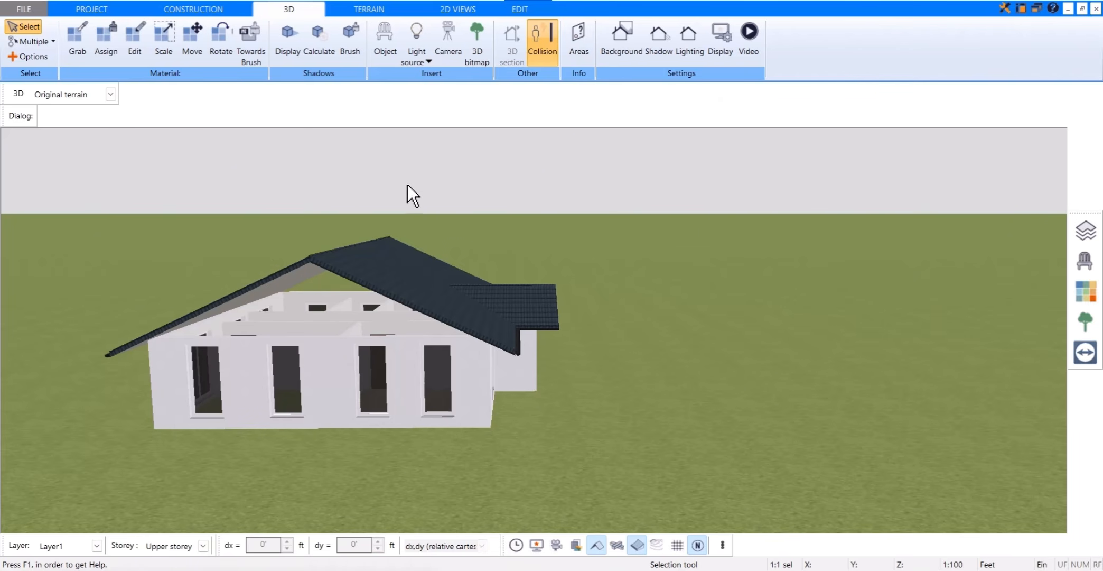
left_click_drag(407, 185, 478, 181)
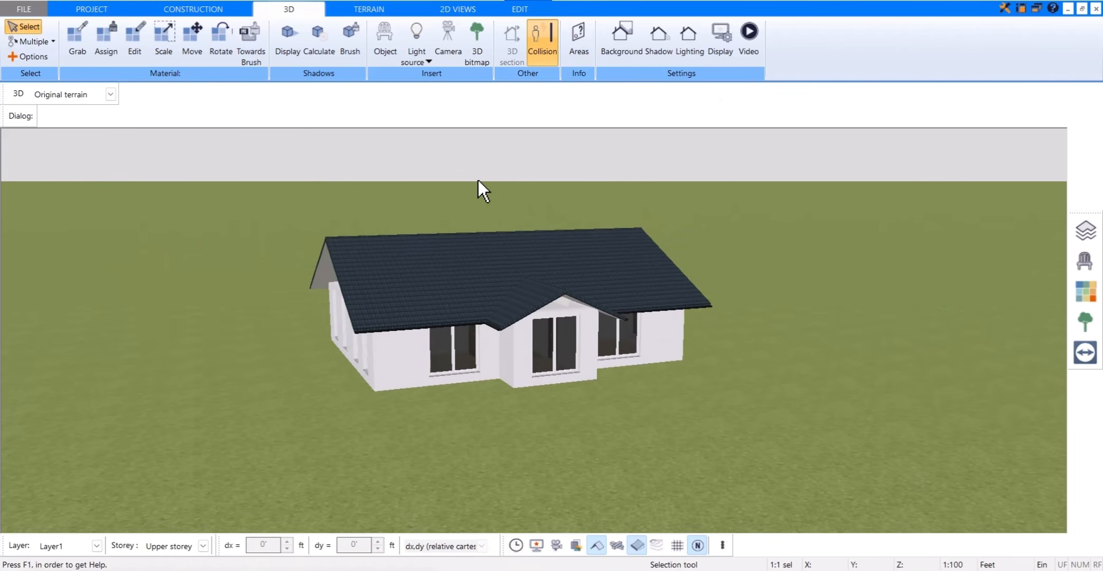
left_click(1083, 231)
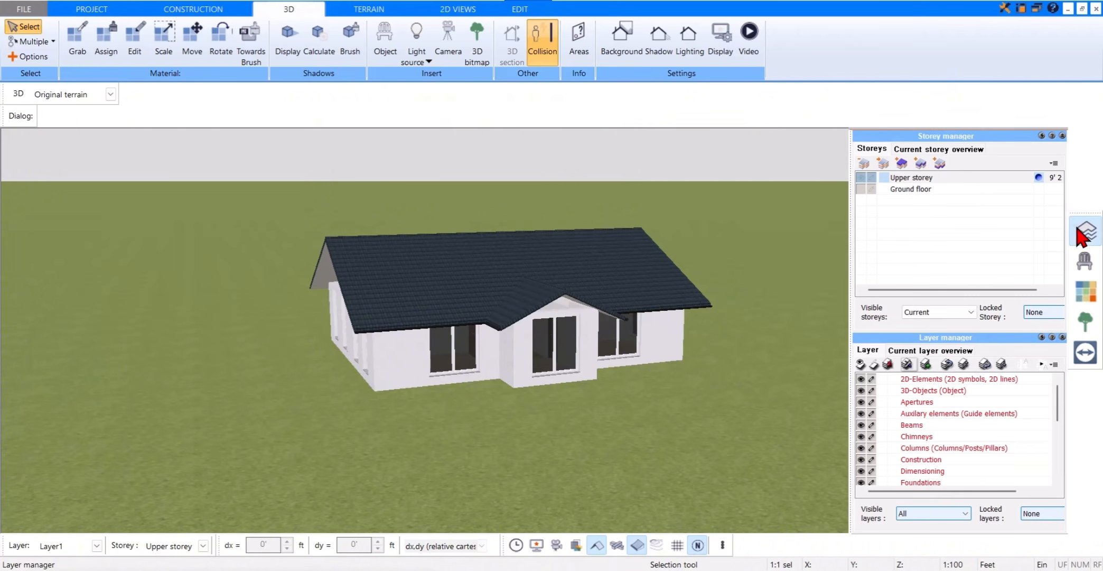
left_click(969, 179)
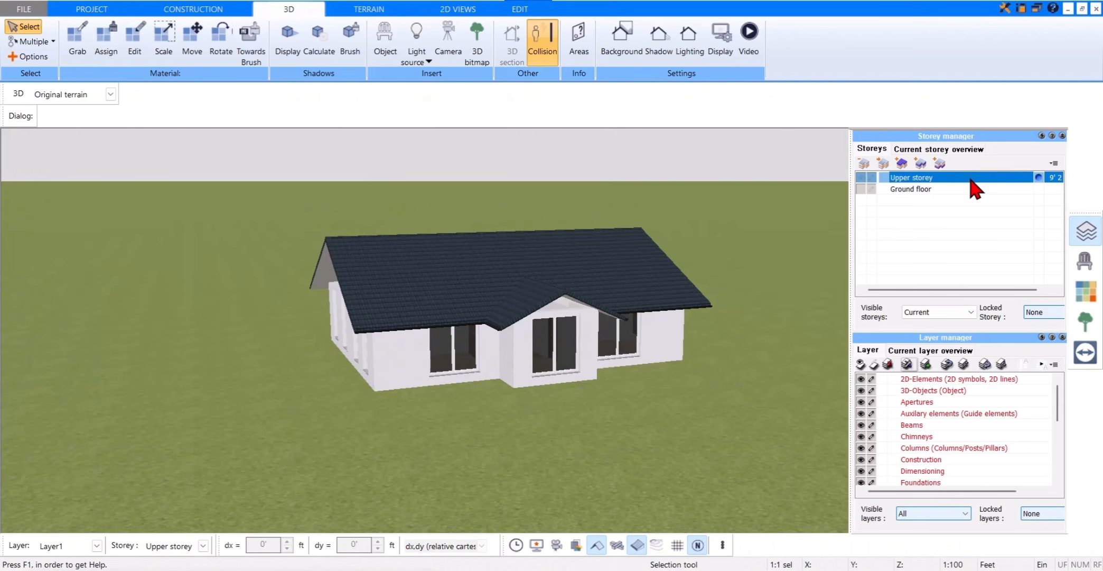
left_click(884, 167)
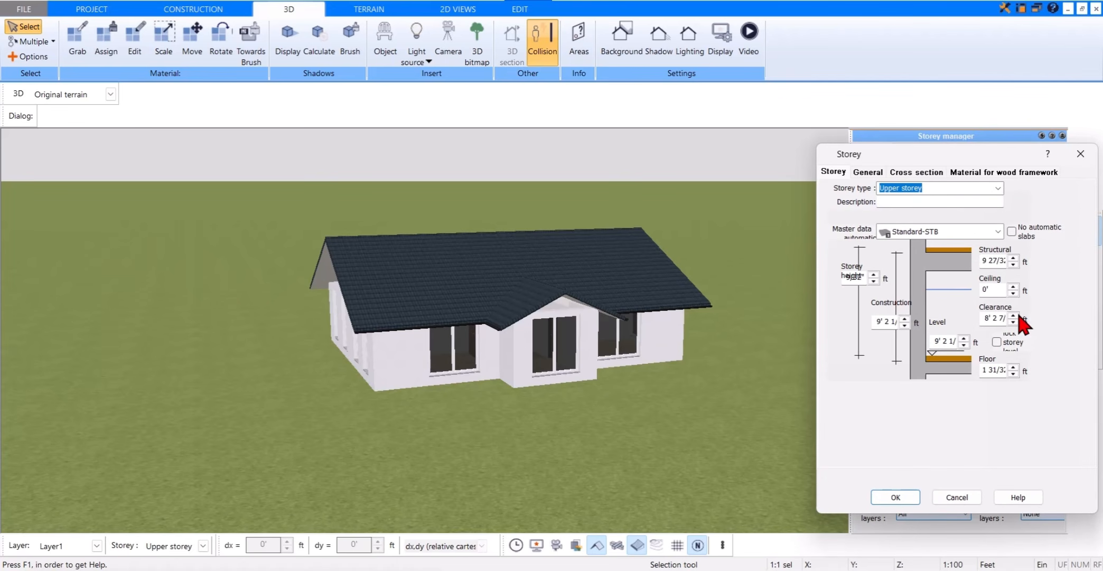
left_click_drag(984, 317, 1024, 319)
key("BackSpace")
left_click(895, 498)
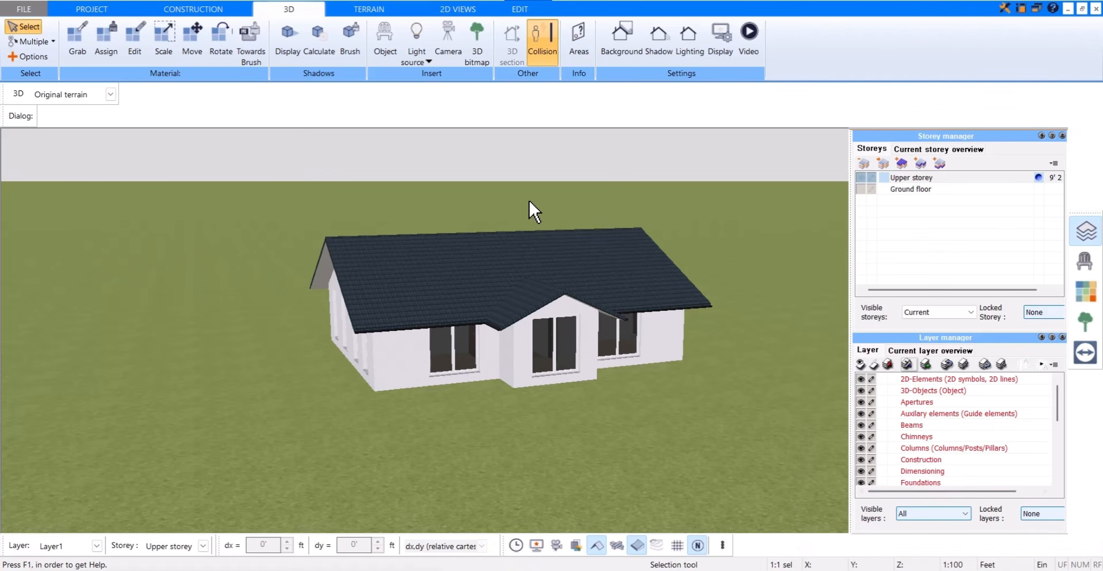
Step: Set the visible storeys to All so the 3D view shows the complete house
scroll(573, 307, "up", 3)
left_click_drag(430, 219, 706, 181)
scroll(372, 216, "down", 5)
left_click(954, 312)
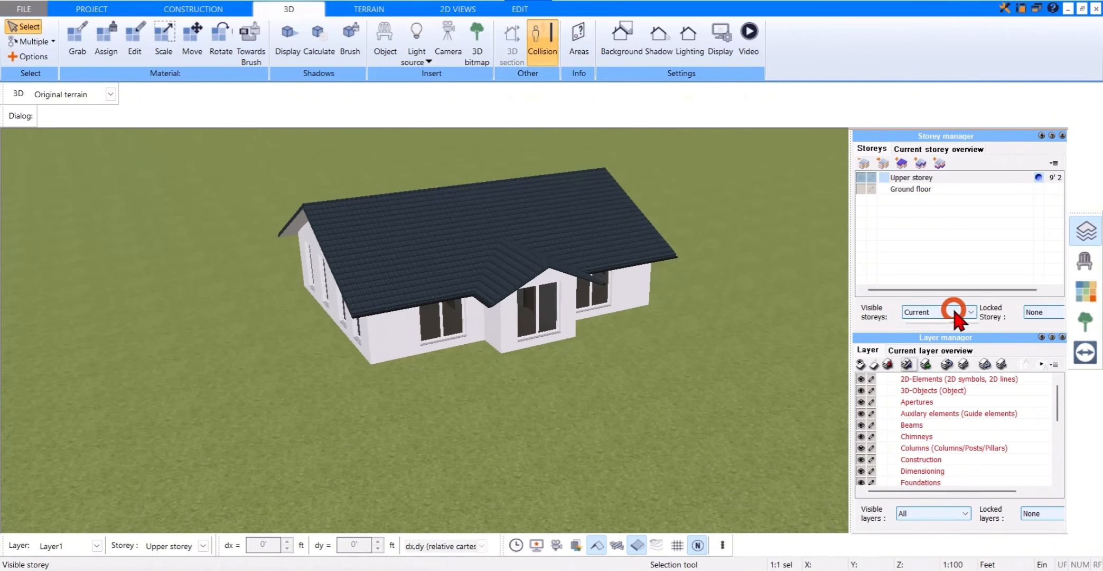
left_click(944, 334)
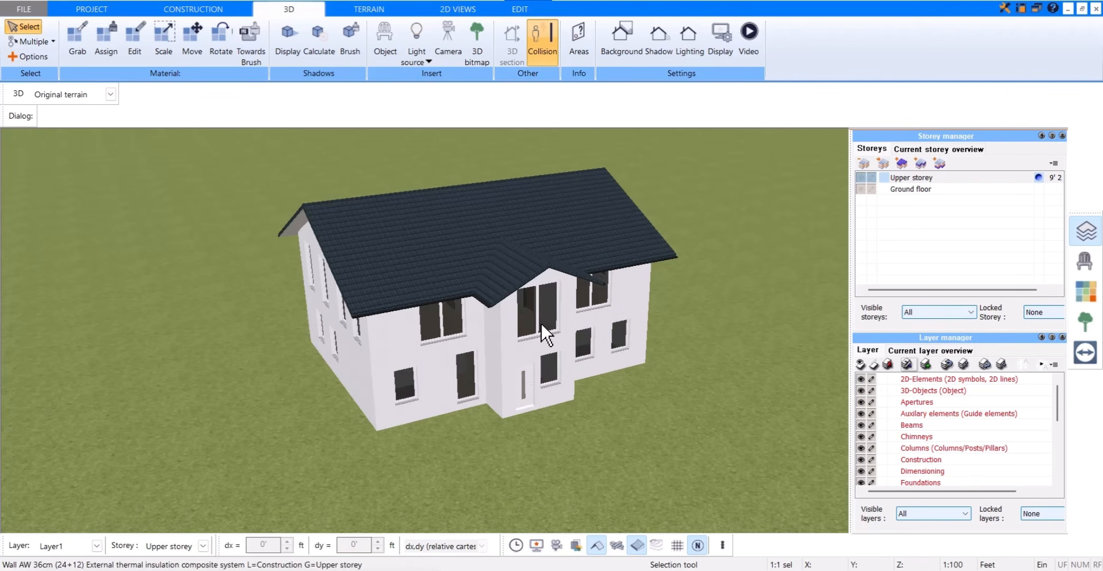
mouse_move(731, 233)
left_mouse_down()
mouse_move(691, 233)
mouse_move(730, 238)
left_mouse_up()
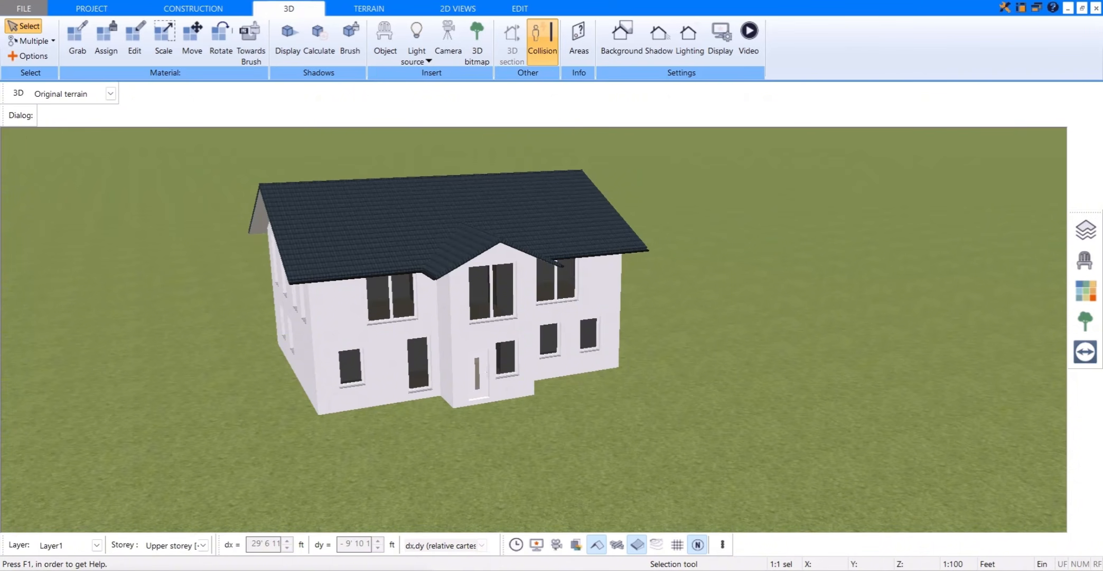
Step: Start a new storey beneath the ground floor and set its storey type to Foundation
left_click(1083, 232)
left_click(934, 191)
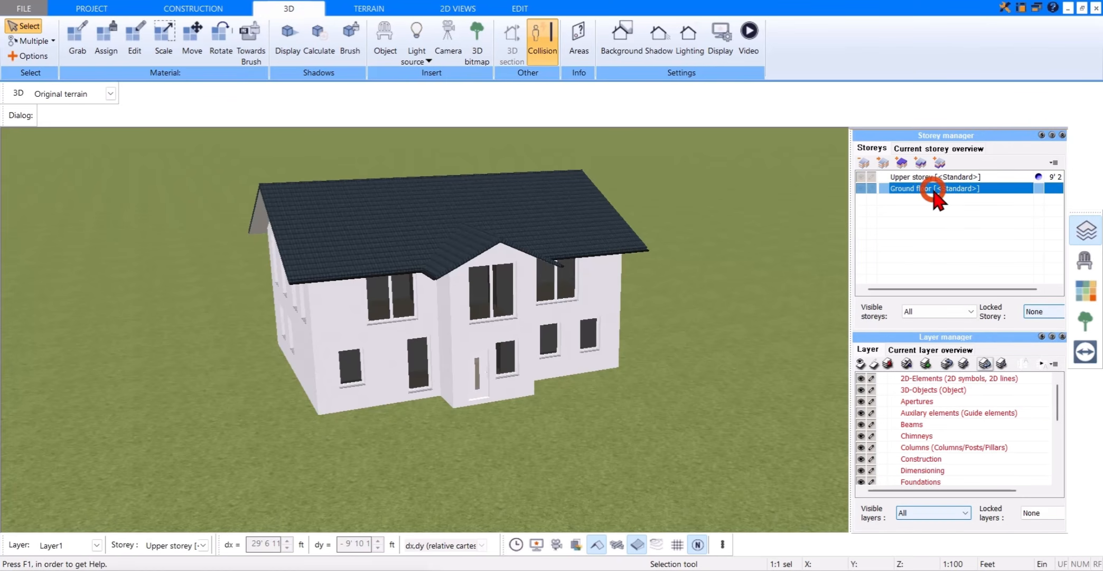
left_click(940, 164)
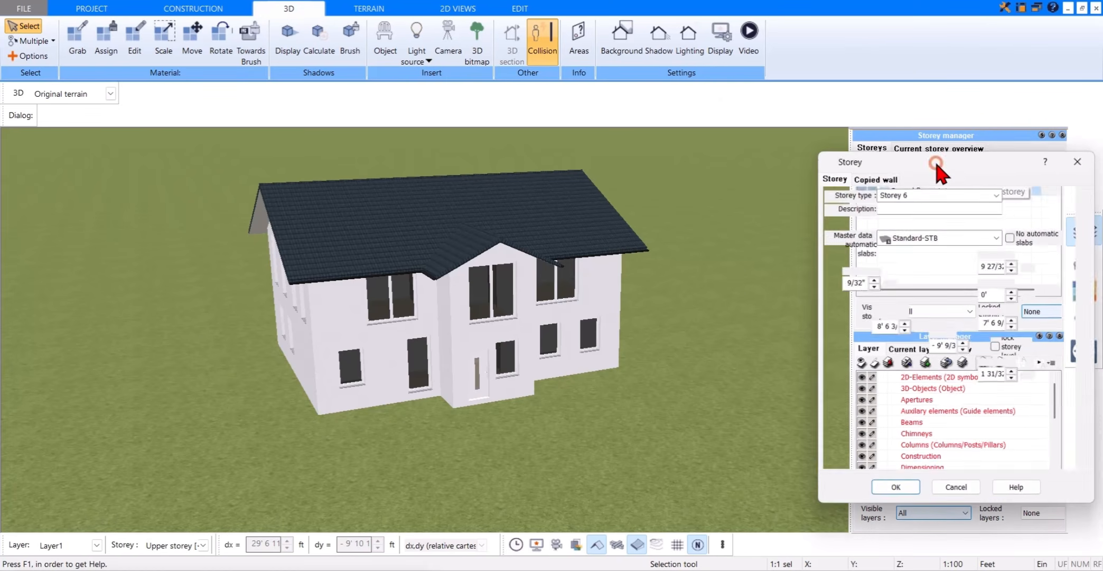
left_click(875, 177)
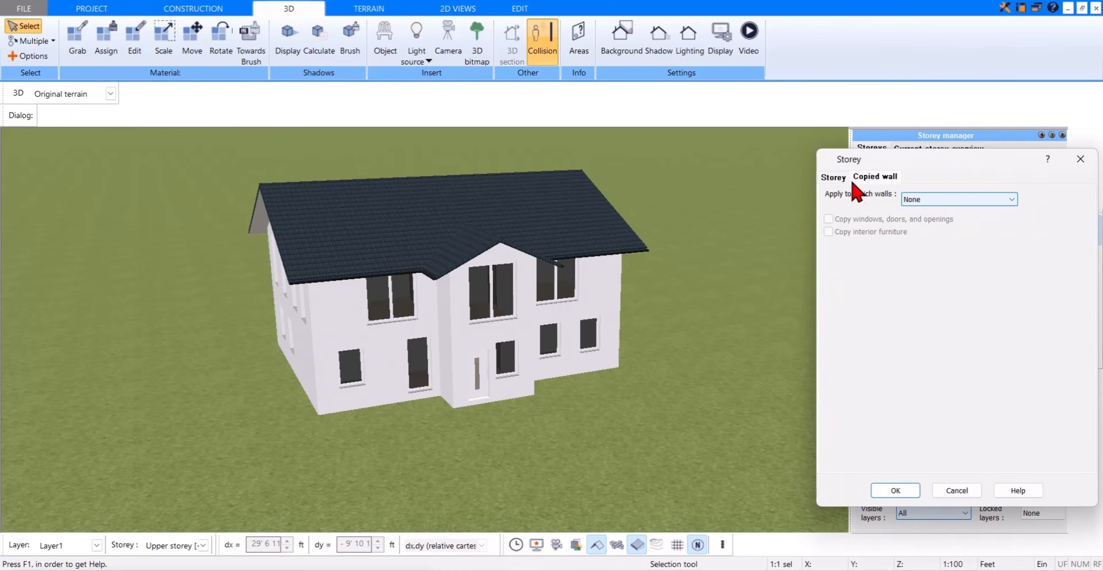
left_click(833, 177)
left_click(998, 193)
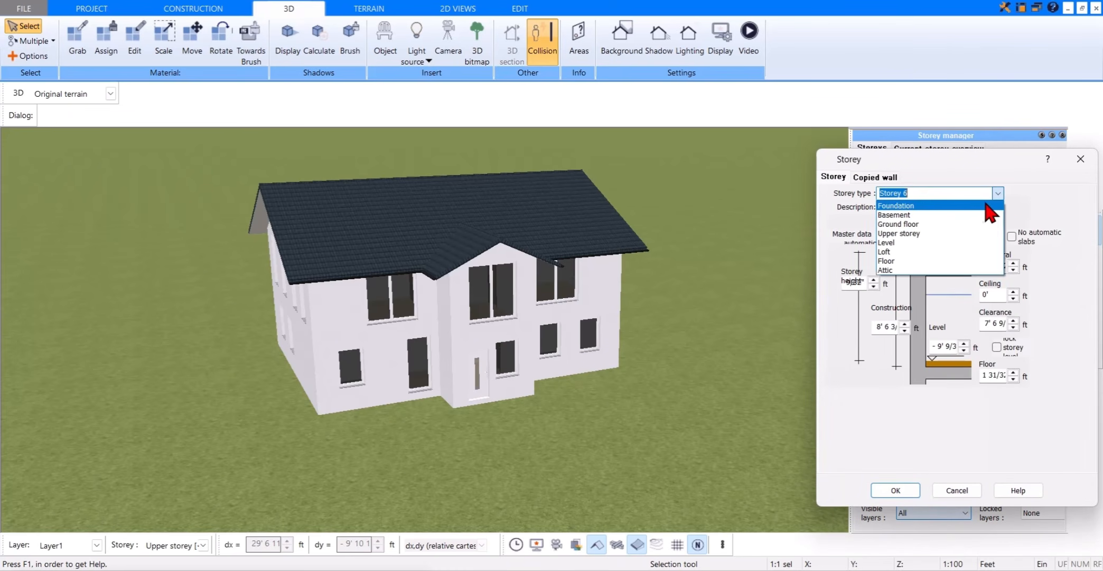
left_click(991, 206)
Step: Define the foundation storey's structural slab and floor thicknesses with a clearance of 2'6.2", and create the storey
left_click(987, 266)
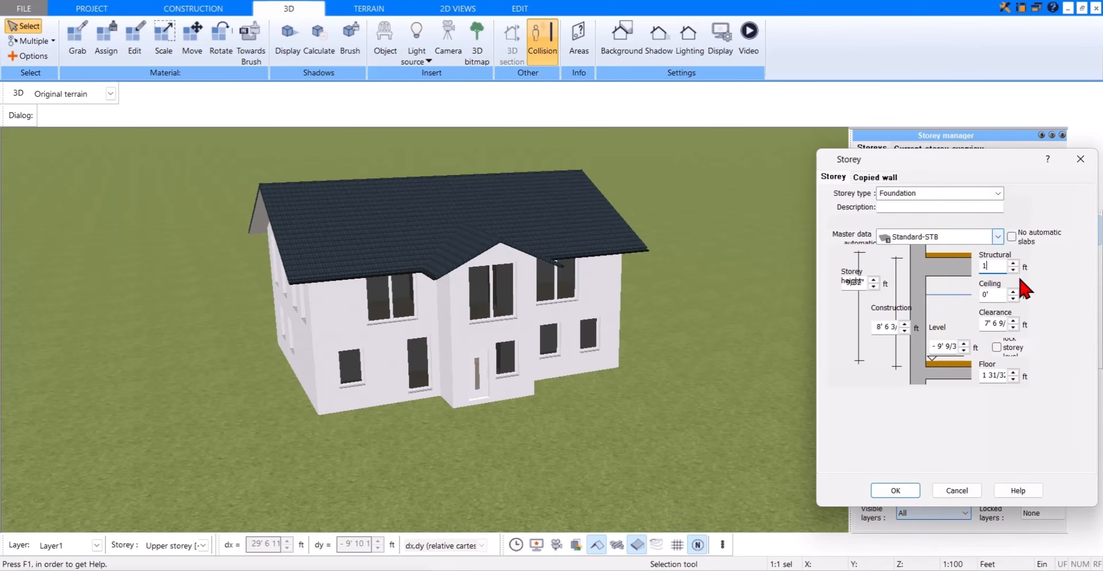
left_click(987, 325)
left_click_drag(984, 326, 1044, 326)
key("BackSpace")
type("2 6'2")
left_click_drag(984, 375, 1054, 379)
key("BackSpace")
left_click(897, 491)
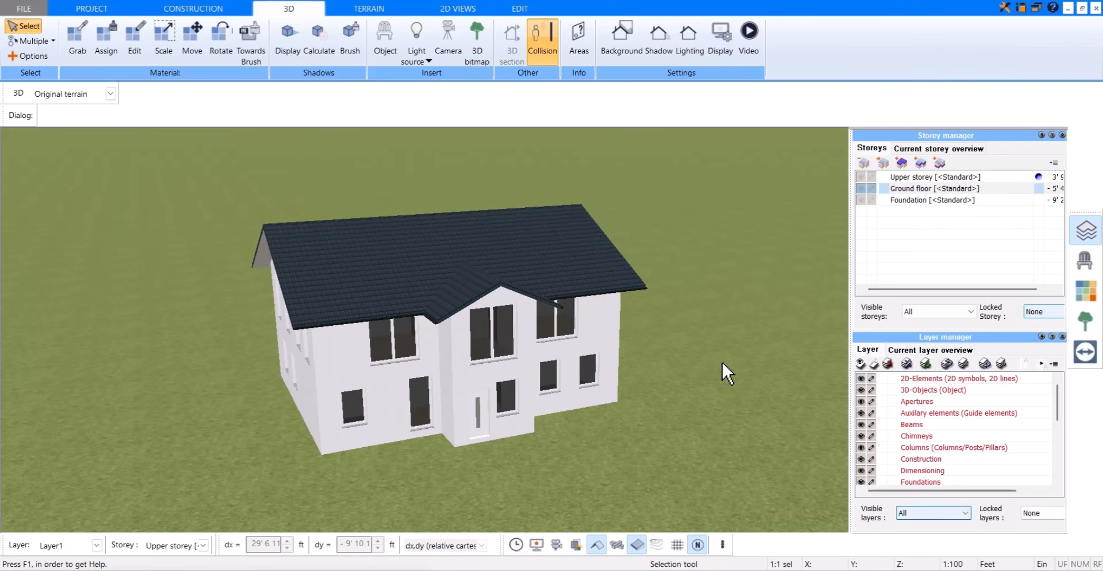
Step: Make the ground floor the current storey and set its level to 0
left_click(1039, 188)
left_click(1010, 188)
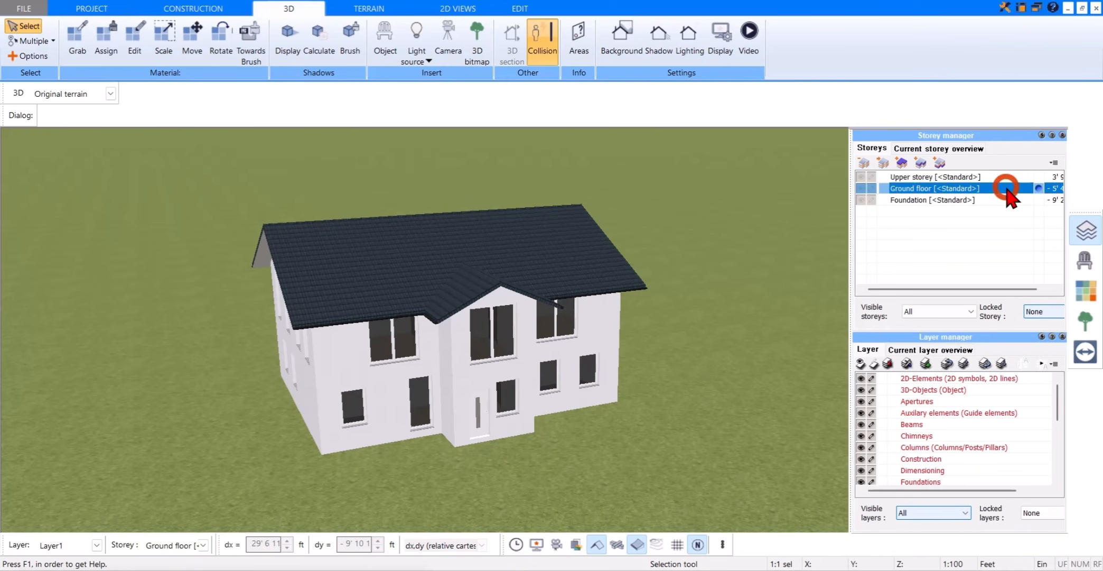
left_click(883, 163)
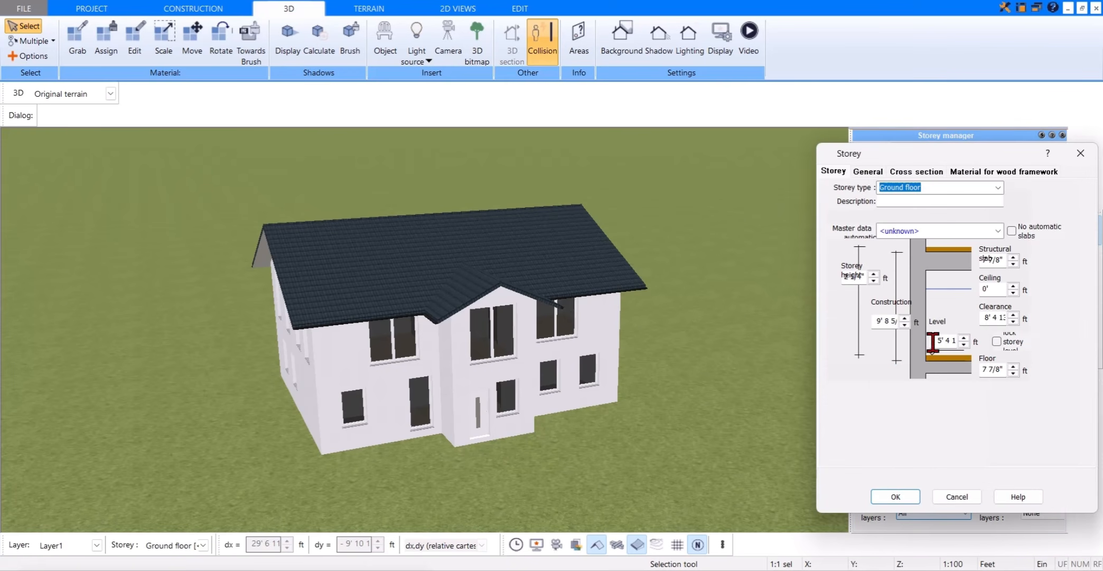
type("0")
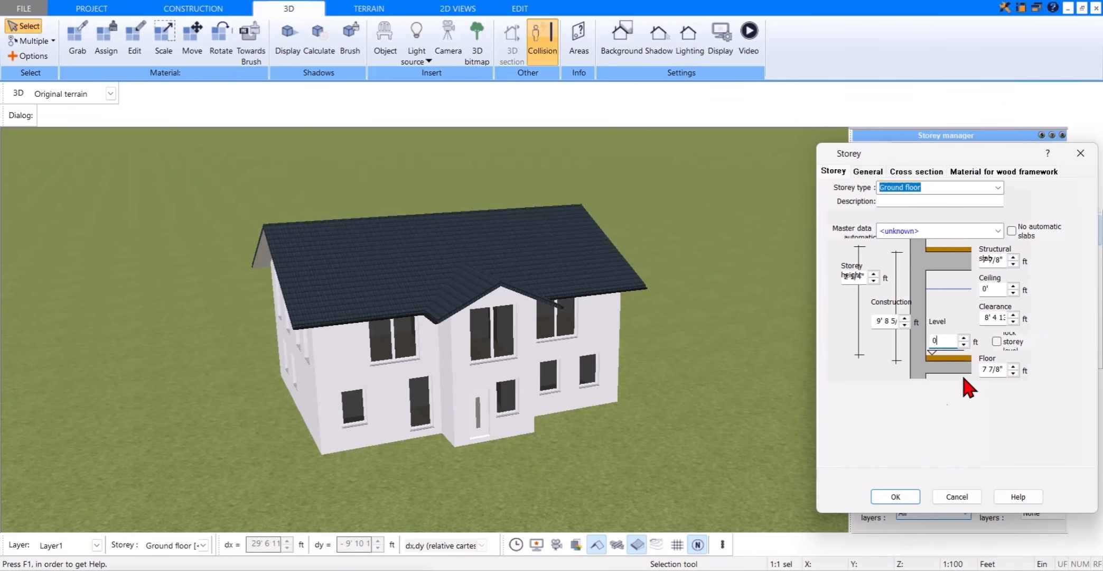
left_click(896, 496)
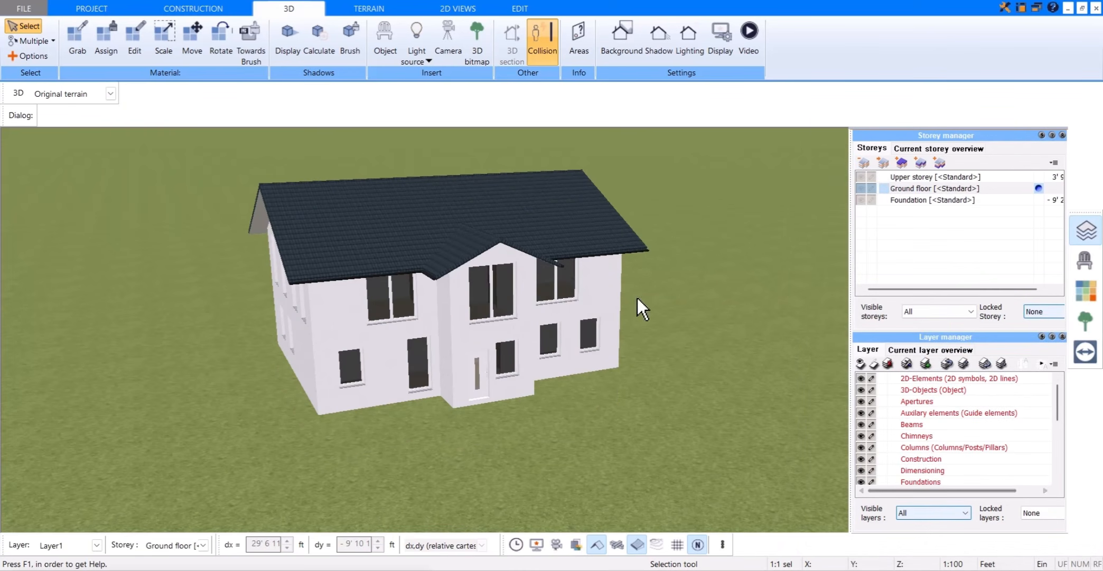
mouse_move(545, 307)
left_mouse_down()
mouse_move(548, 368)
mouse_move(541, 300)
left_mouse_up()
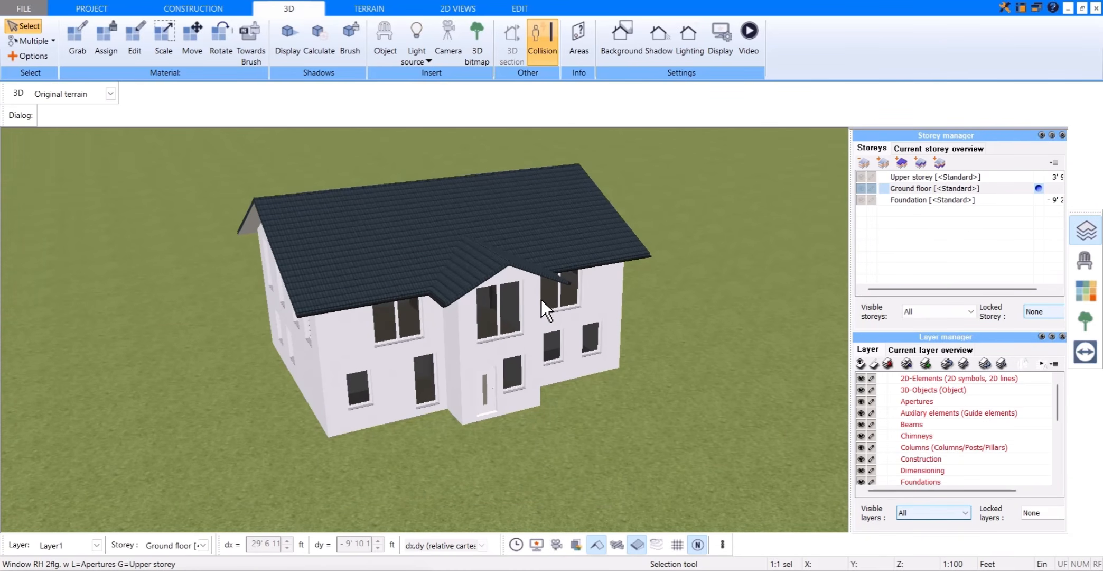
Step: Make the foundation the current storey in the 2D construction plan, limit visible storeys to Selected, and hide the upper storey
left_click(928, 201)
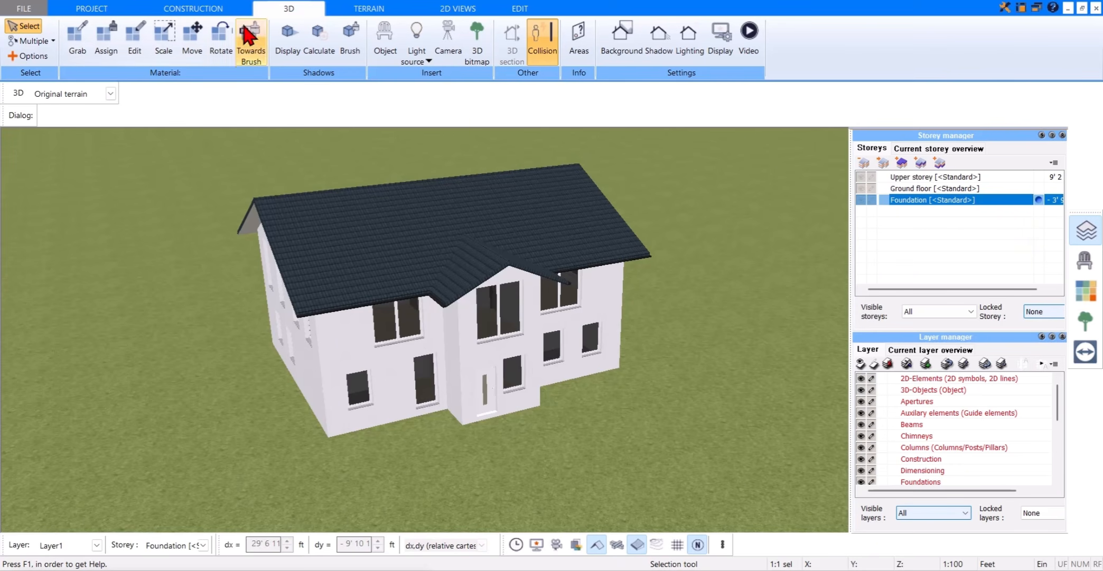
left_click(238, 9)
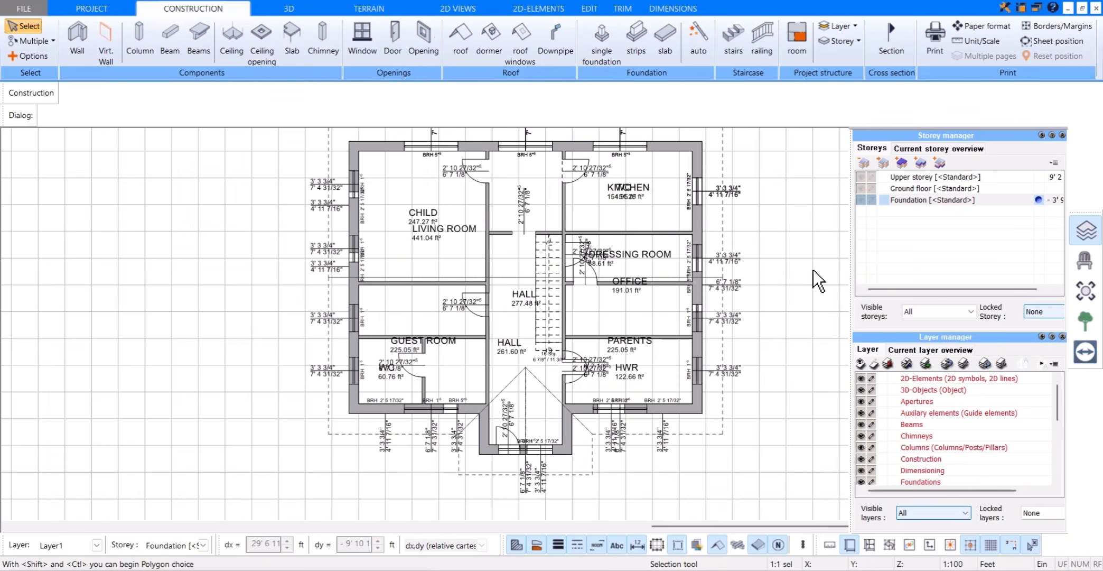
left_click(931, 312)
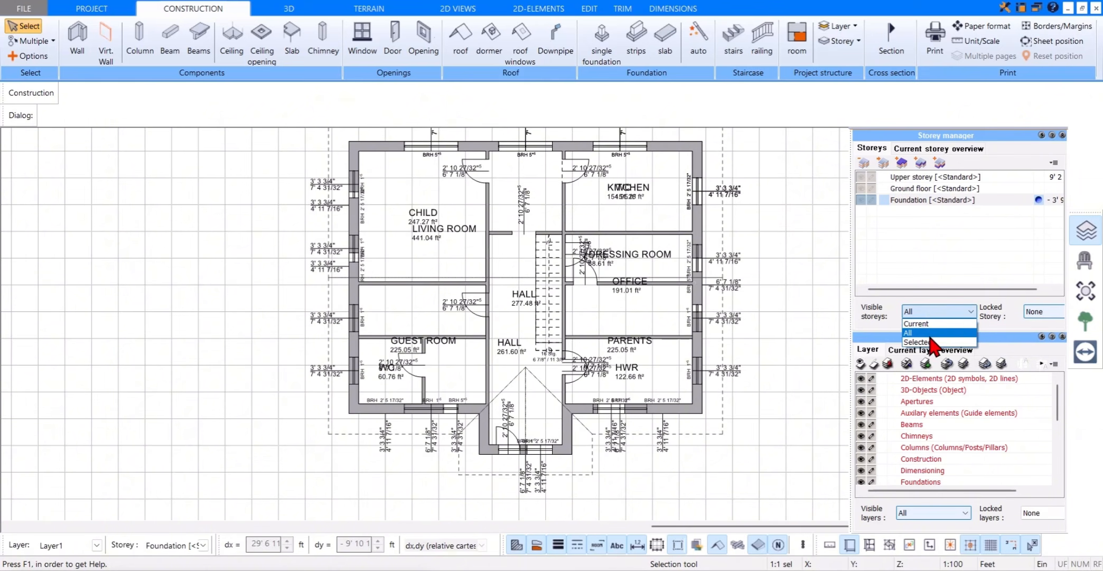
left_click(929, 321)
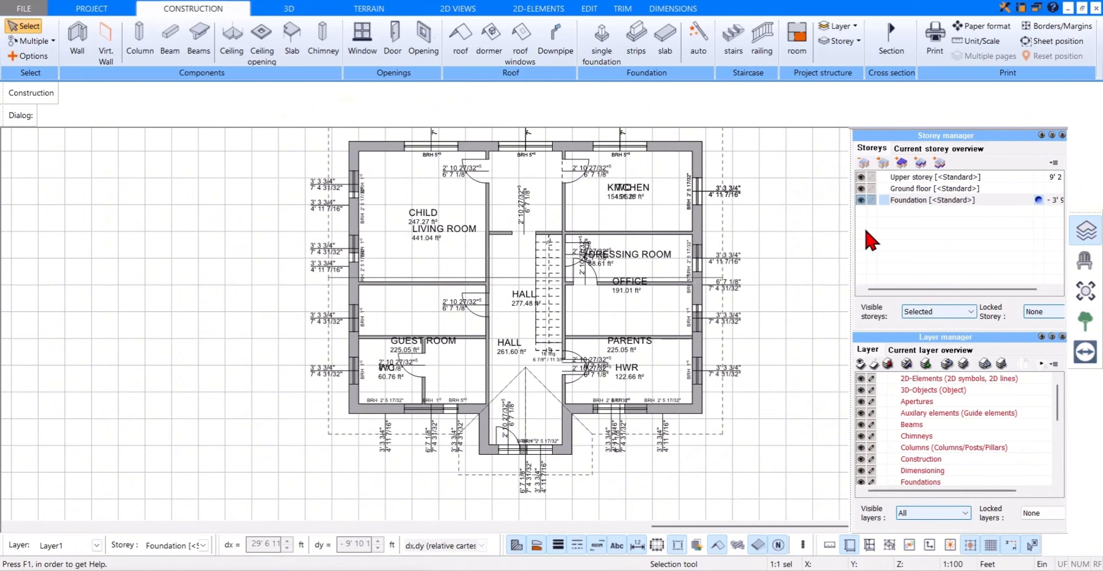
left_click(861, 177)
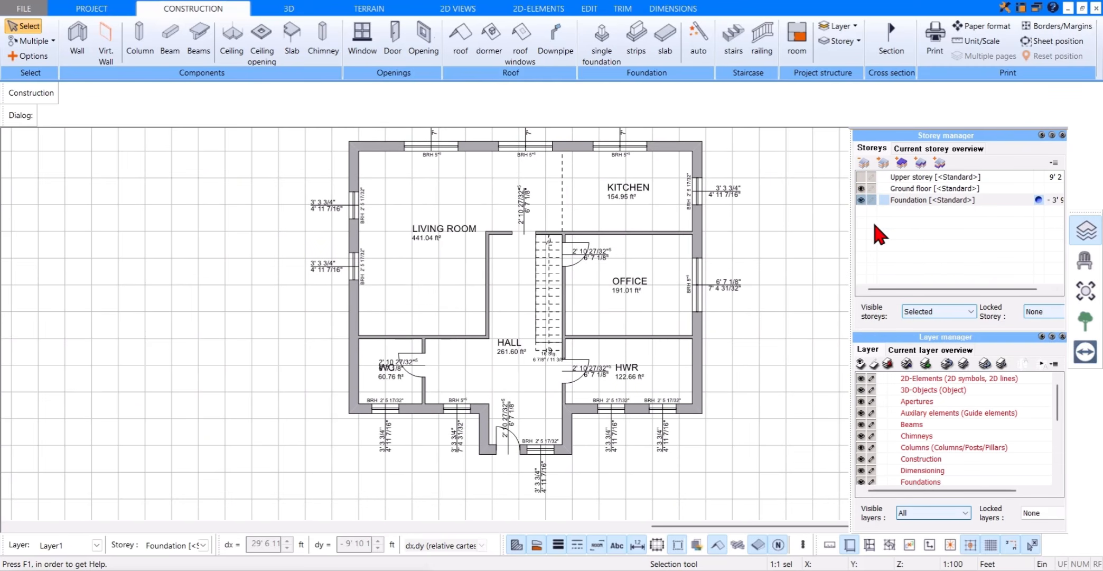
Step: Lock all storeys except the current one so the ground floor serves as a greyed-out underlay
left_click(1048, 315)
left_click(1053, 323)
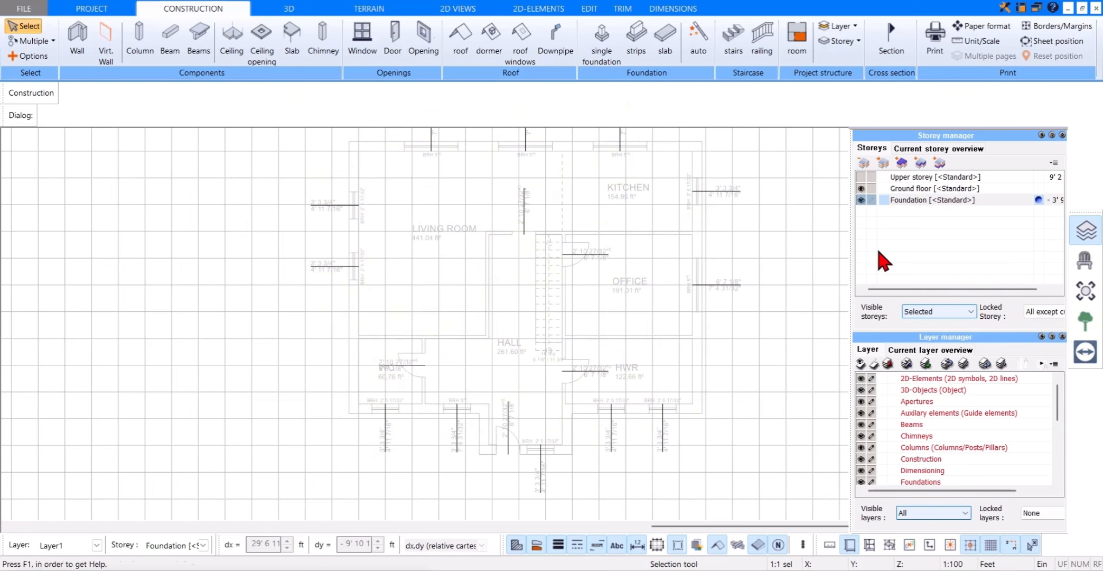
middle_click_drag(761, 222, 739, 234)
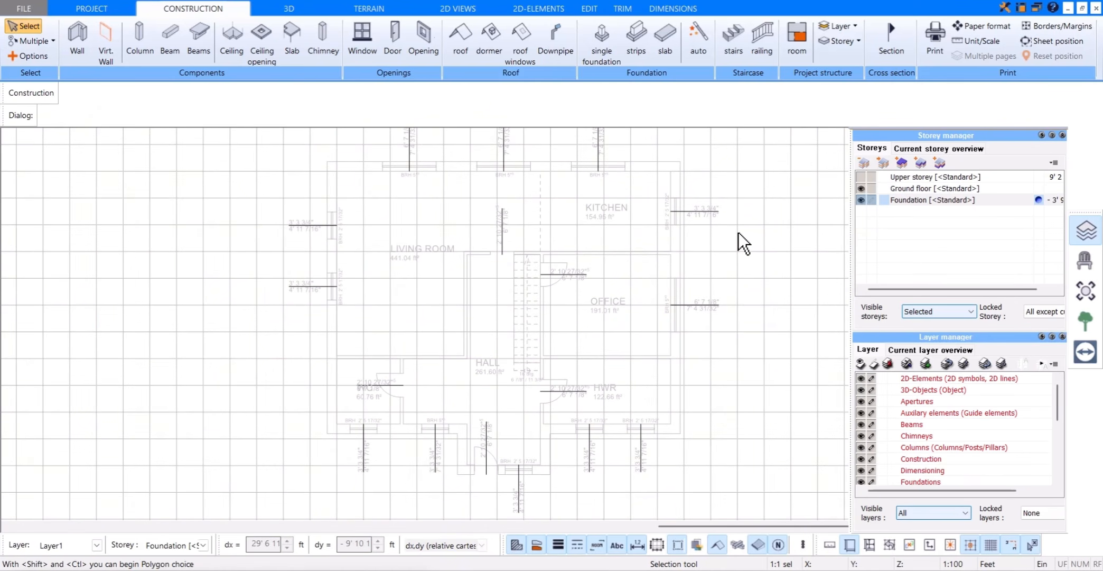
Step: Start a polygonal wall on the foundation storey using the catalogue wall type "foundation 30+6,5cm"
left_click(1086, 238)
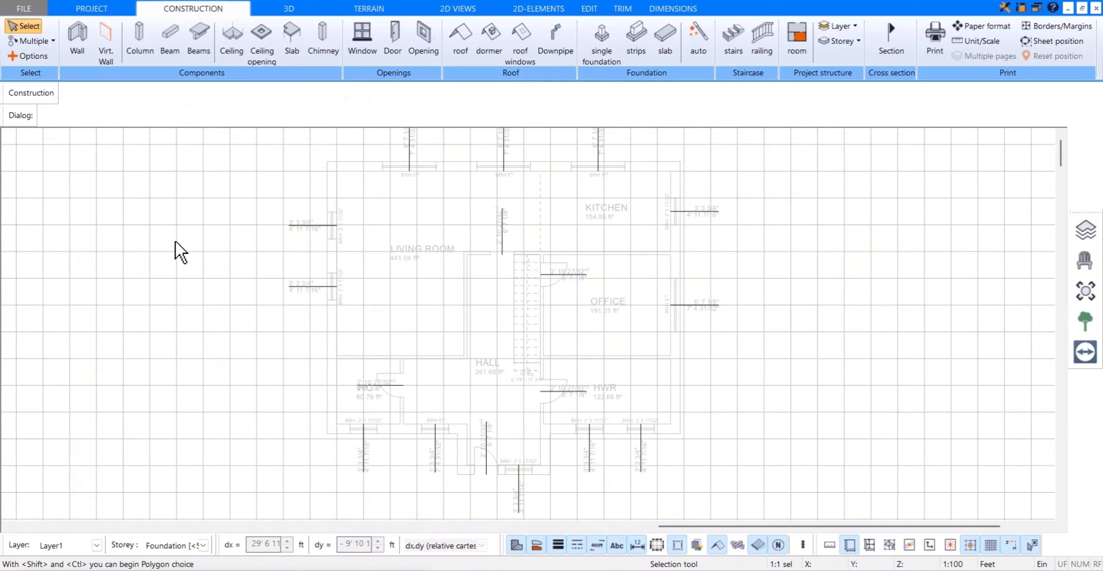
left_click(79, 59)
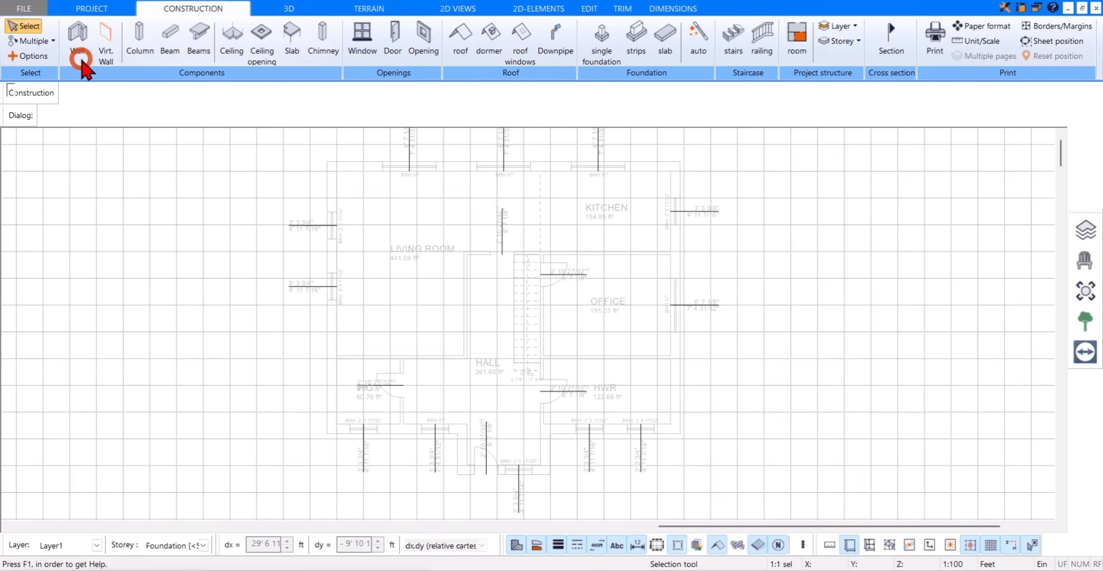
left_click(43, 124)
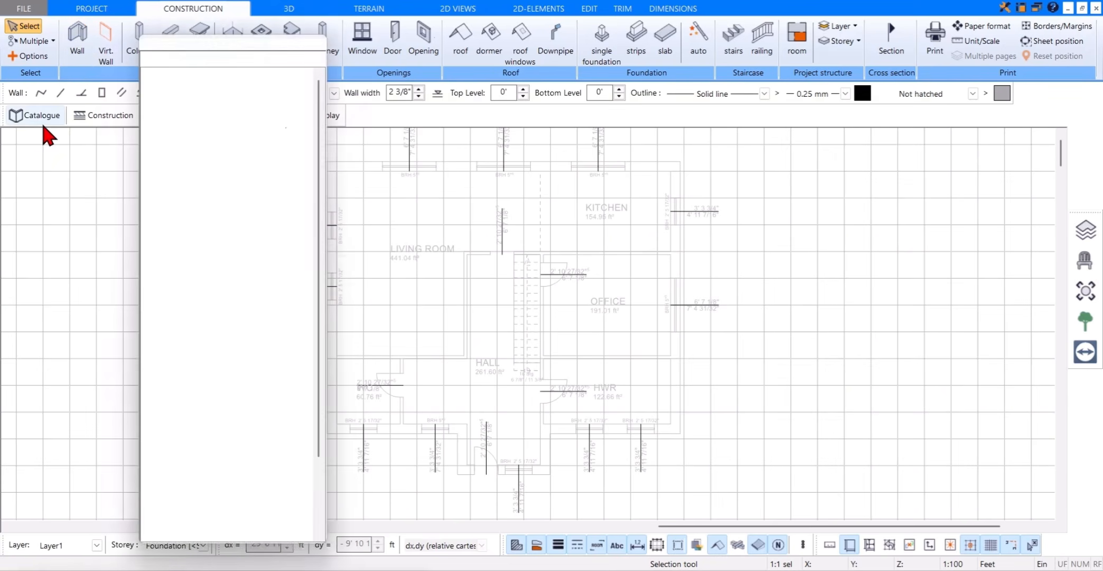
scroll(218, 368, "down", 3)
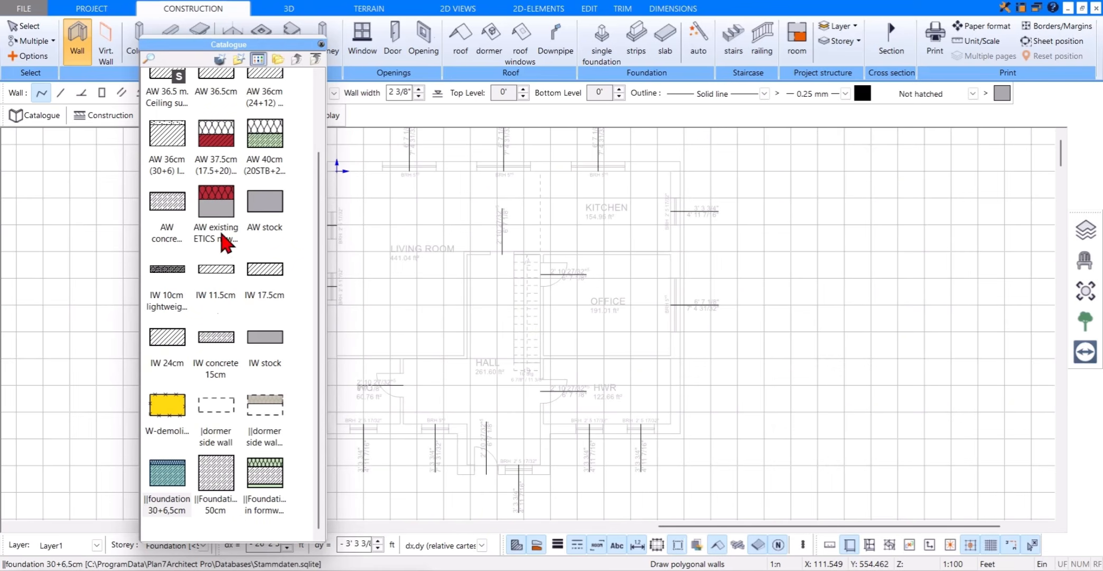
left_click(320, 44)
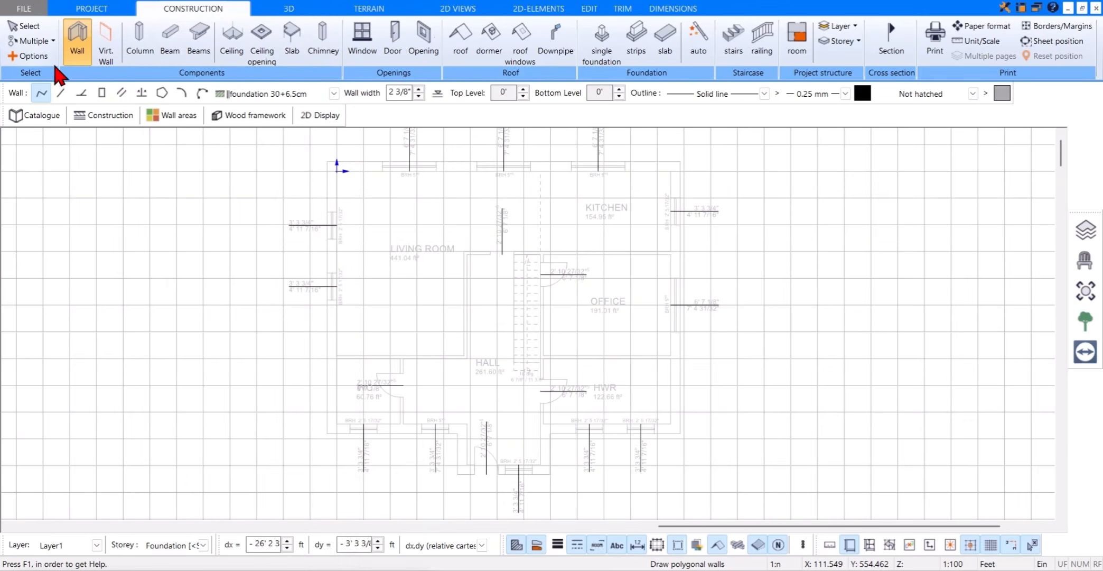
Step: Set the wall's insertion reference to Left Page for both its beginning and its end
left_click(42, 57)
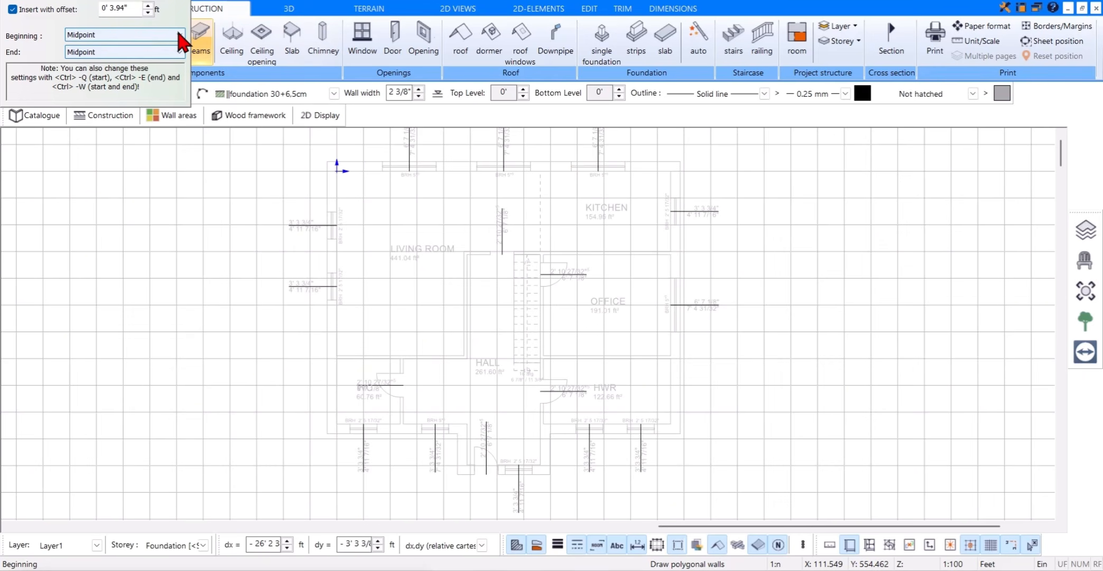
left_click(180, 36)
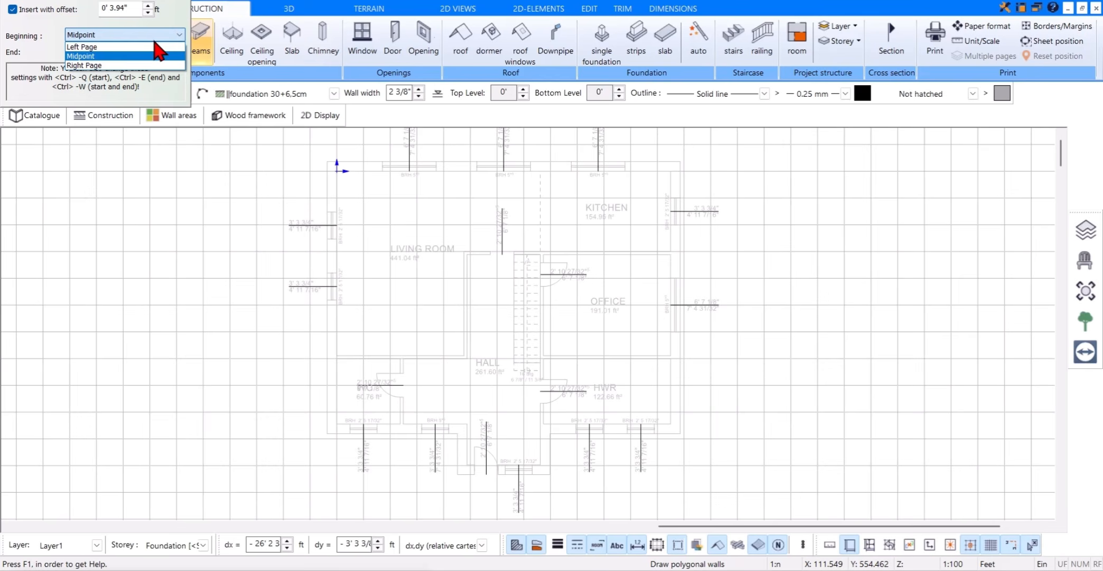
left_click(148, 47)
left_click(111, 52)
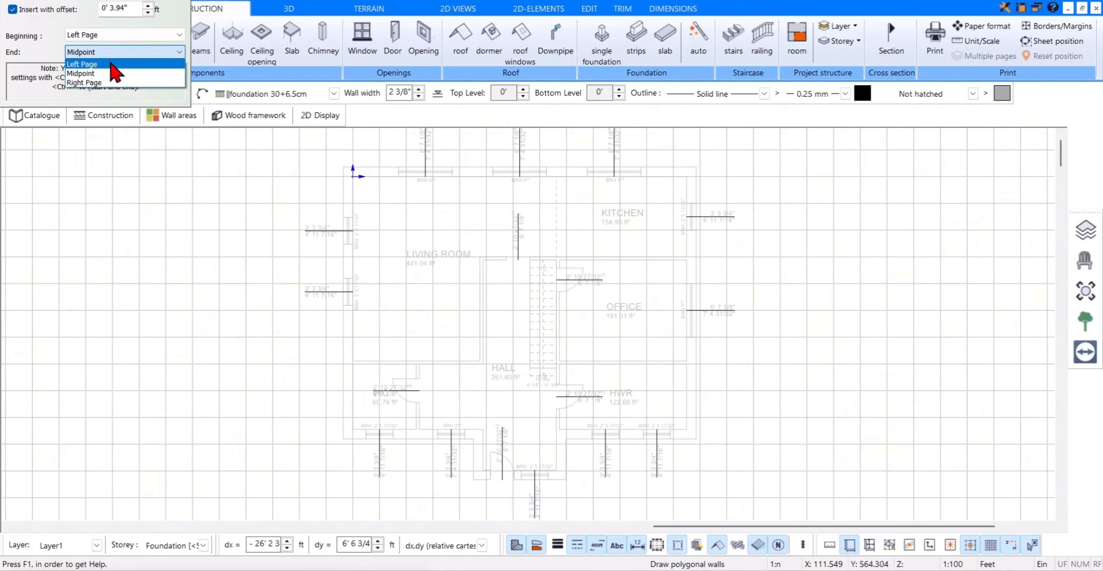
left_click(111, 64)
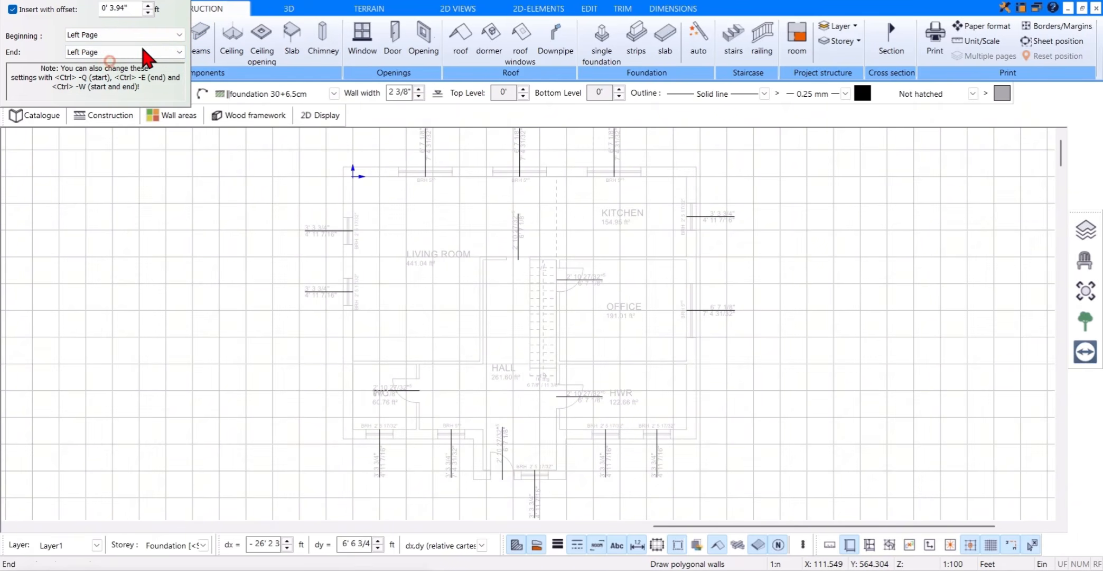
Step: Draw a closed foundation wall outline along the ground floor's exterior walls, 41' wide and 31' deep, with a 9' by 5' entrance projection
left_click(353, 176)
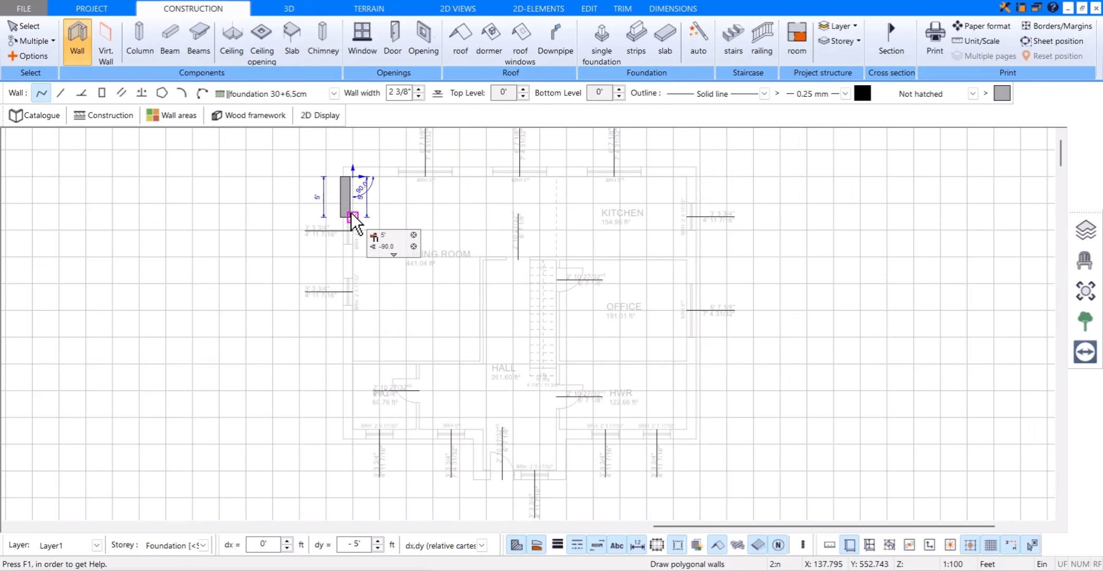
scroll(353, 219, "up", 1)
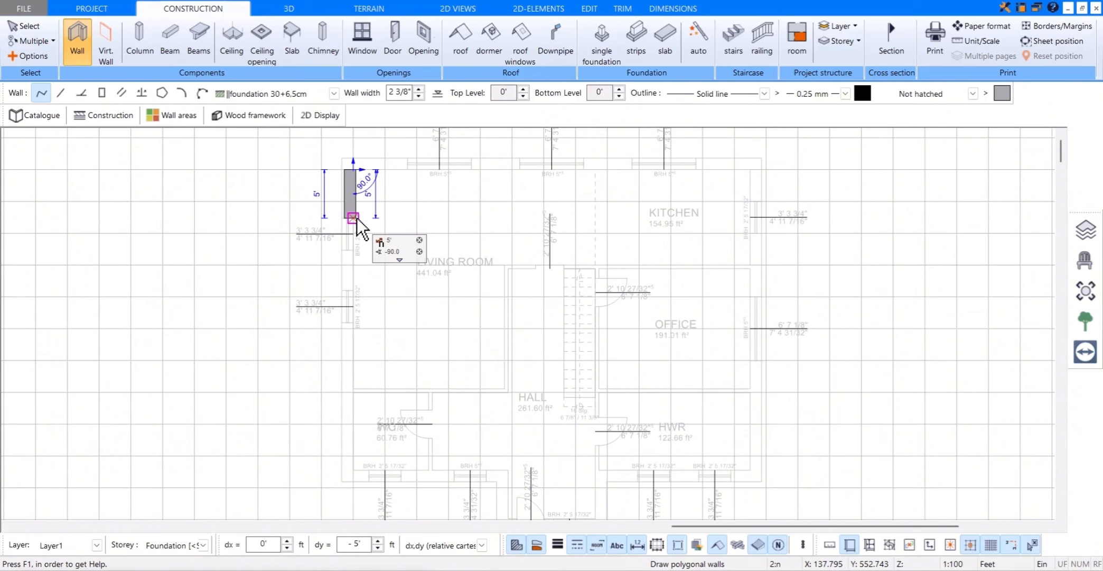
left_click(353, 469)
left_click(505, 473)
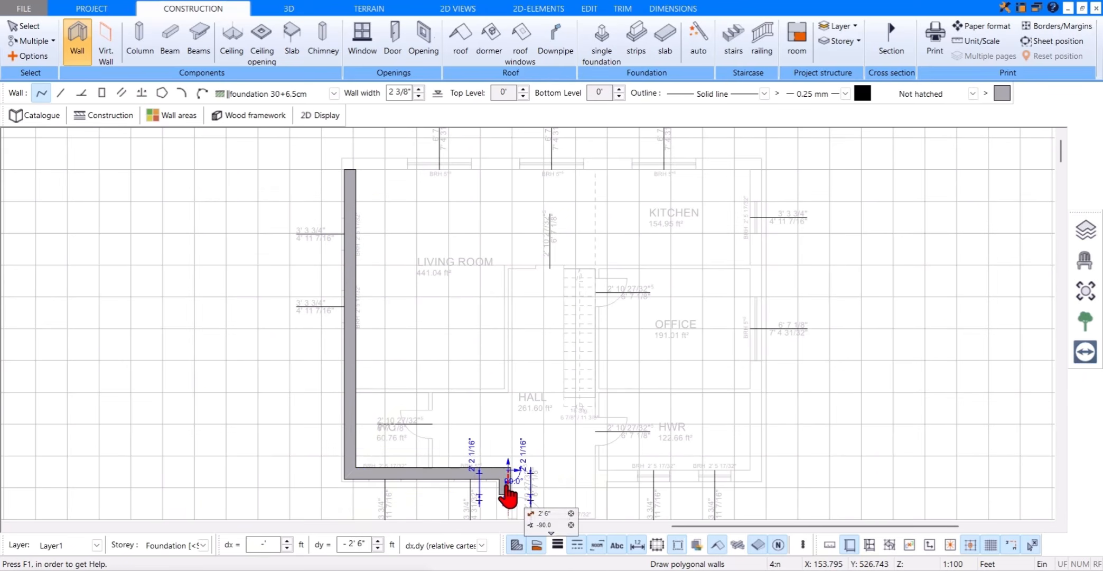
left_click(498, 447)
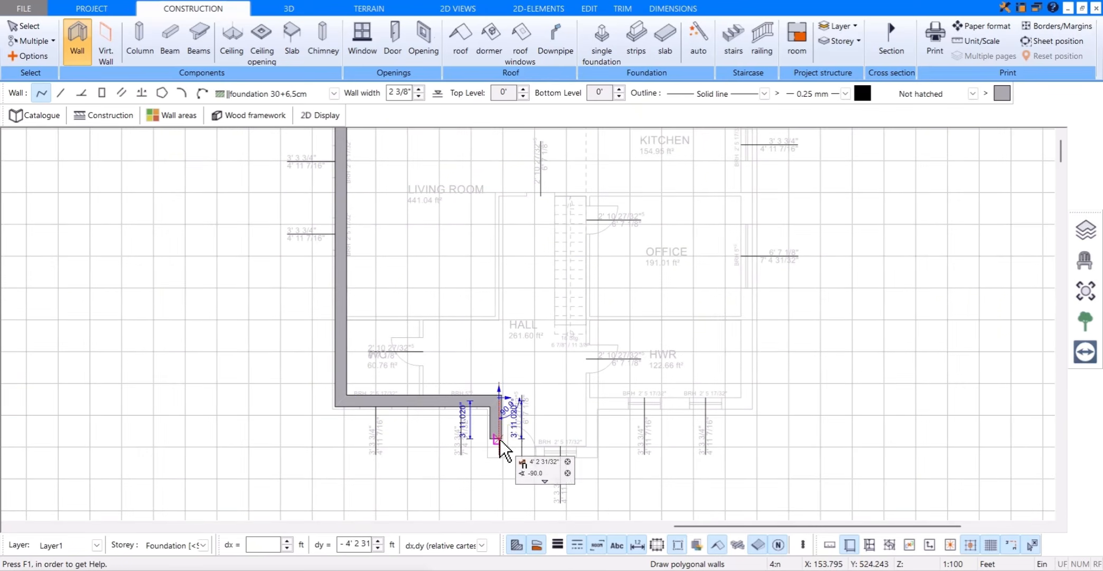
left_click(586, 447)
left_click(587, 398)
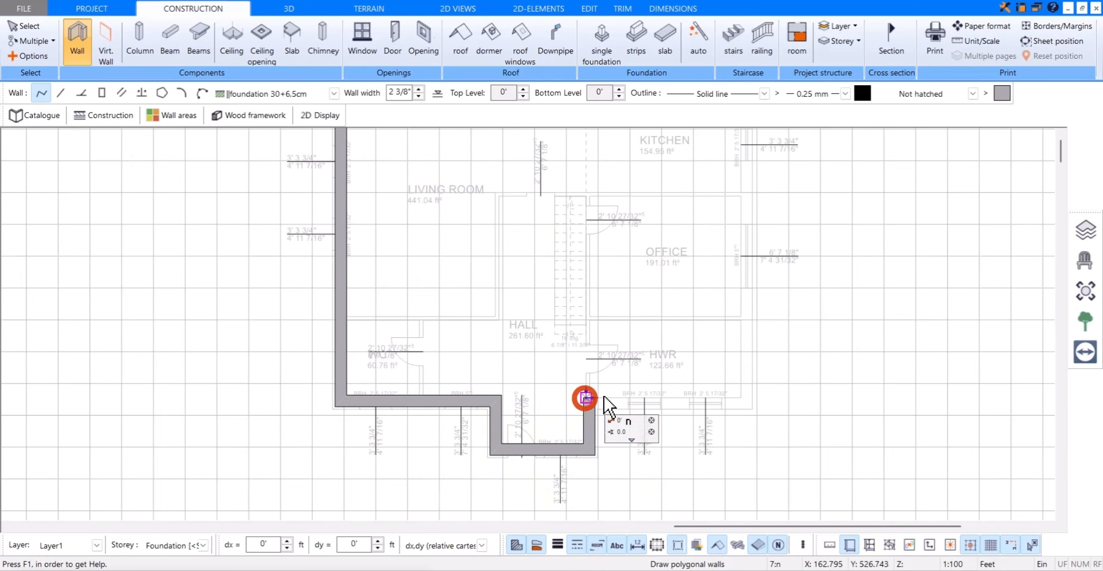
left_click(737, 400)
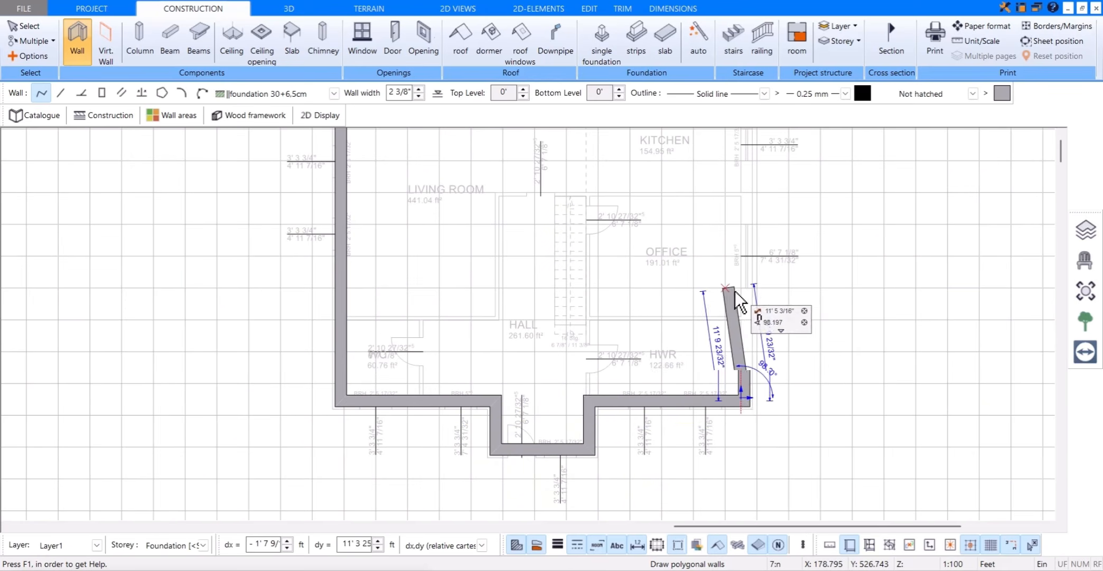
left_click(716, 257)
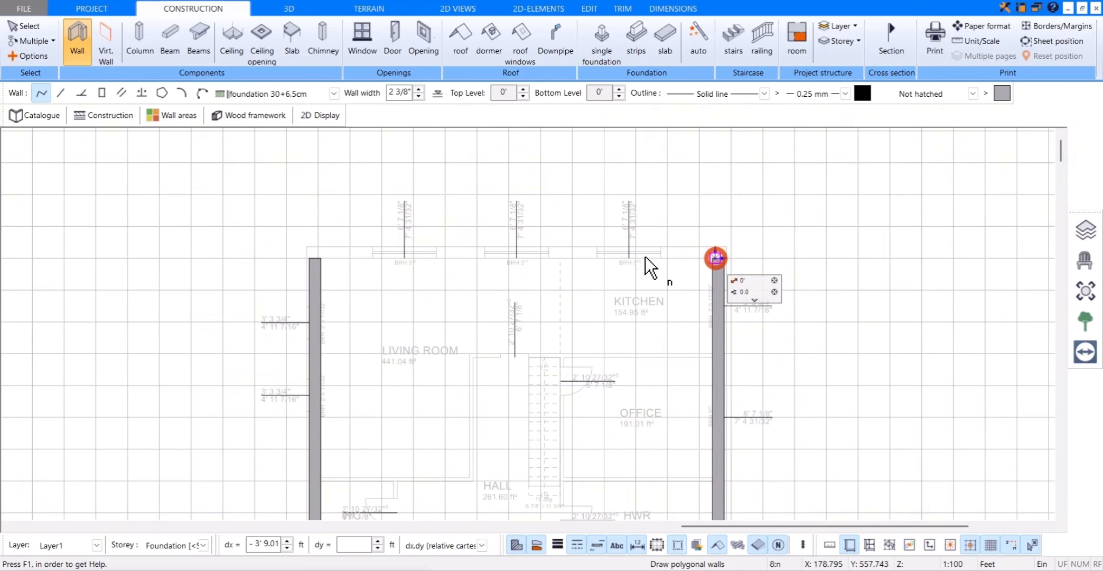
left_click(316, 258)
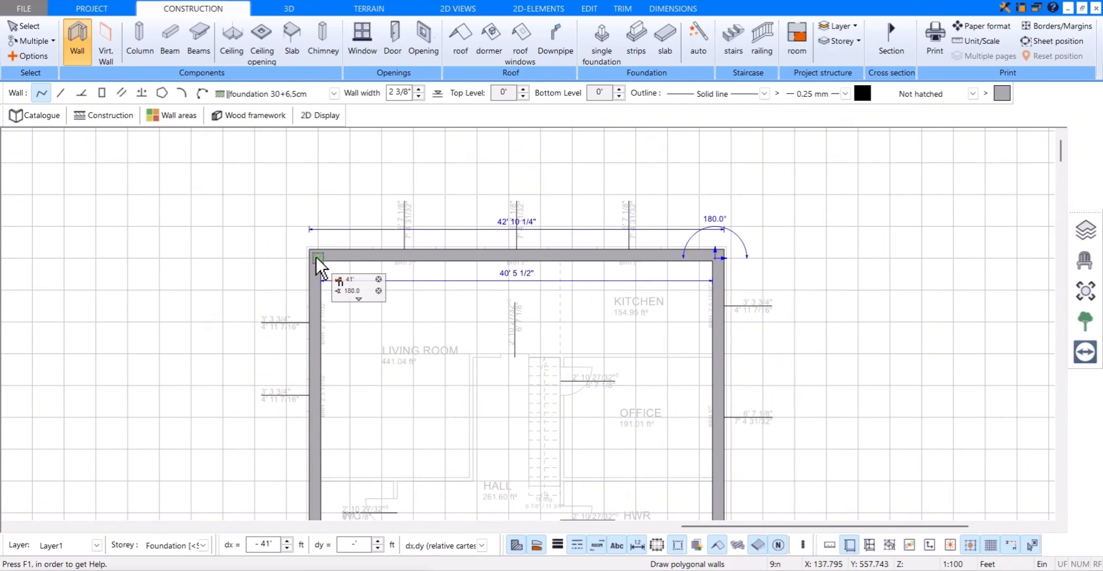
scroll(465, 364, "down", 4)
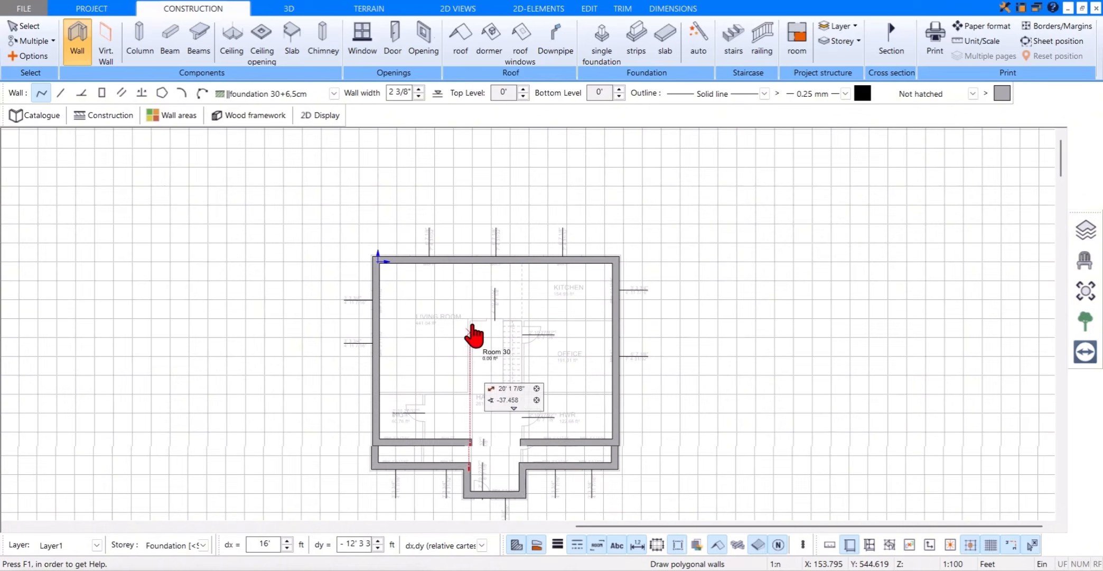
Step: Show the house in 3D, turn off Automatic ground, and view the foundation from below
left_click(314, 15)
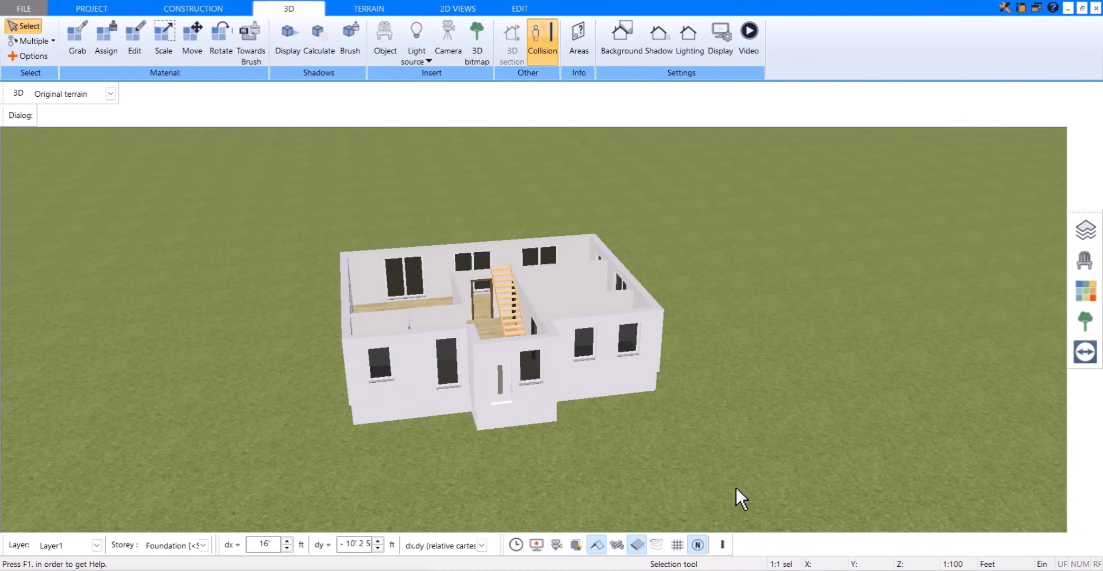
left_click(724, 551)
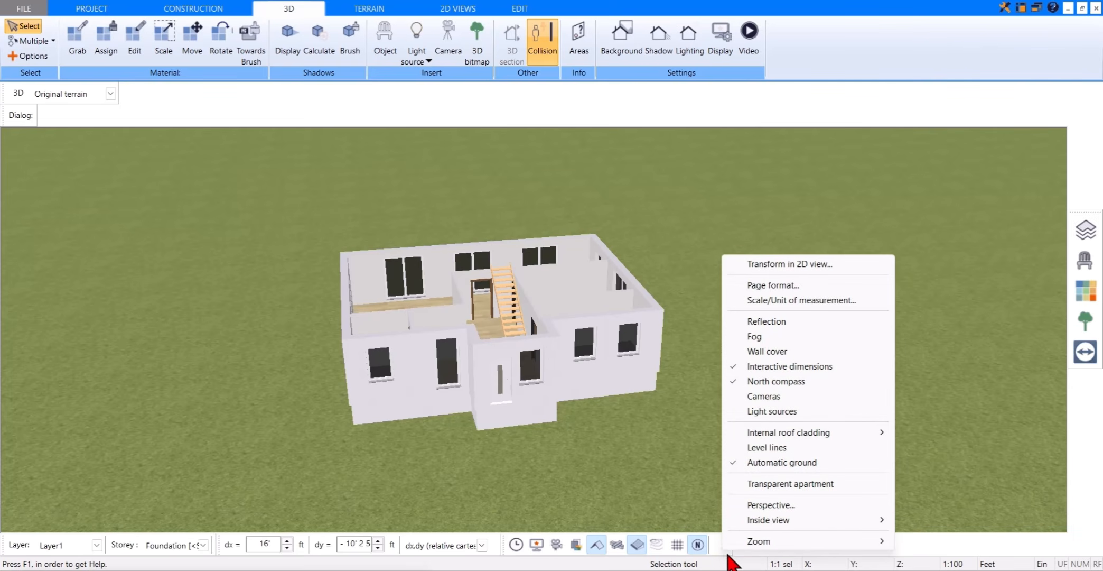
left_click(791, 461)
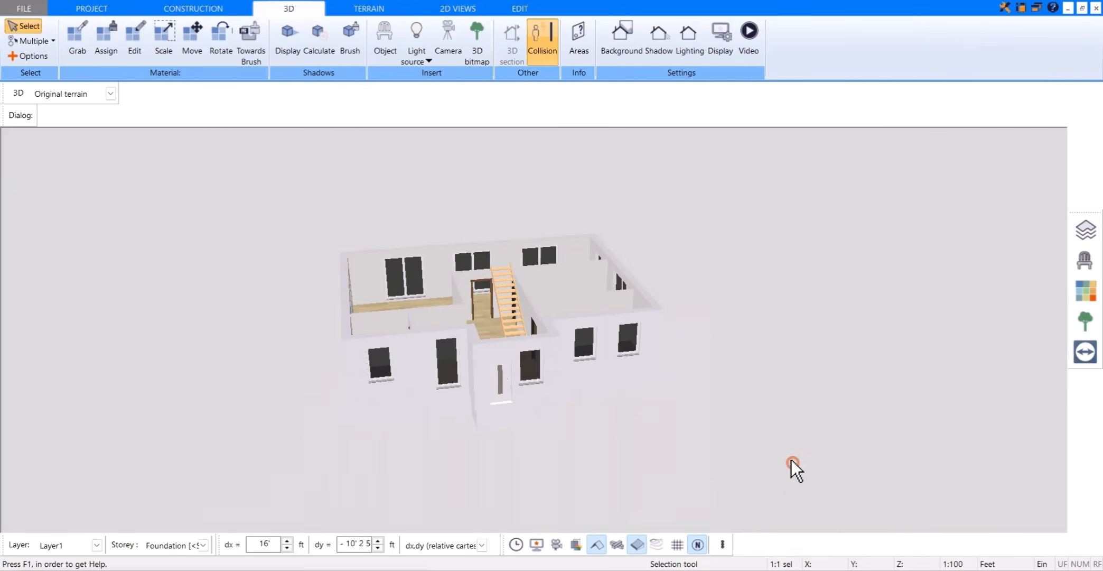
left_click_drag(434, 232, 393, 274)
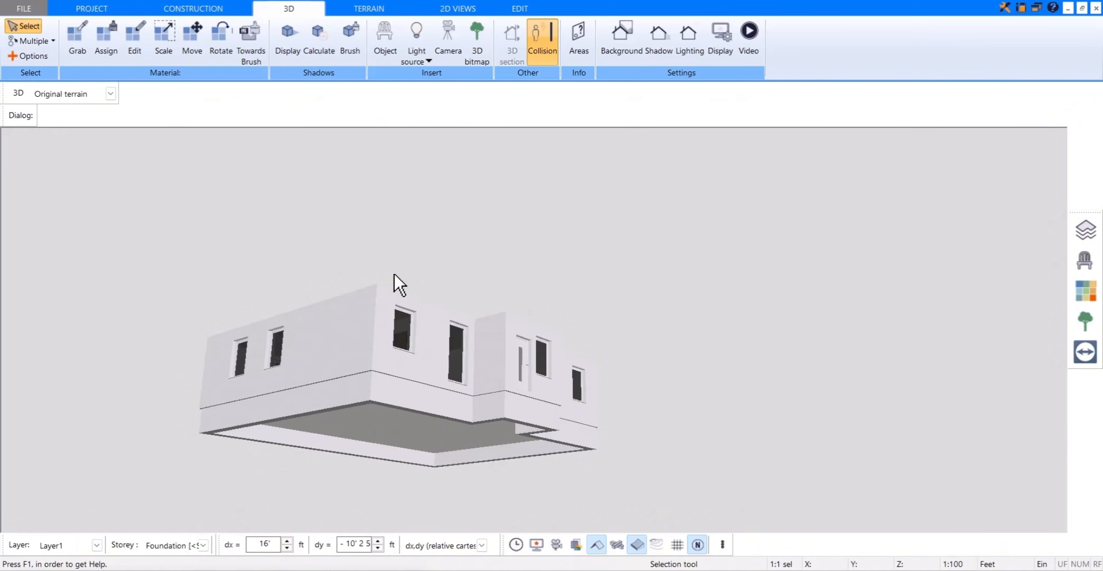
Step: Give the front foundation wall beside the entrance its own levels, with the top level relative to the bottom of the structural slab
left_click(400, 393)
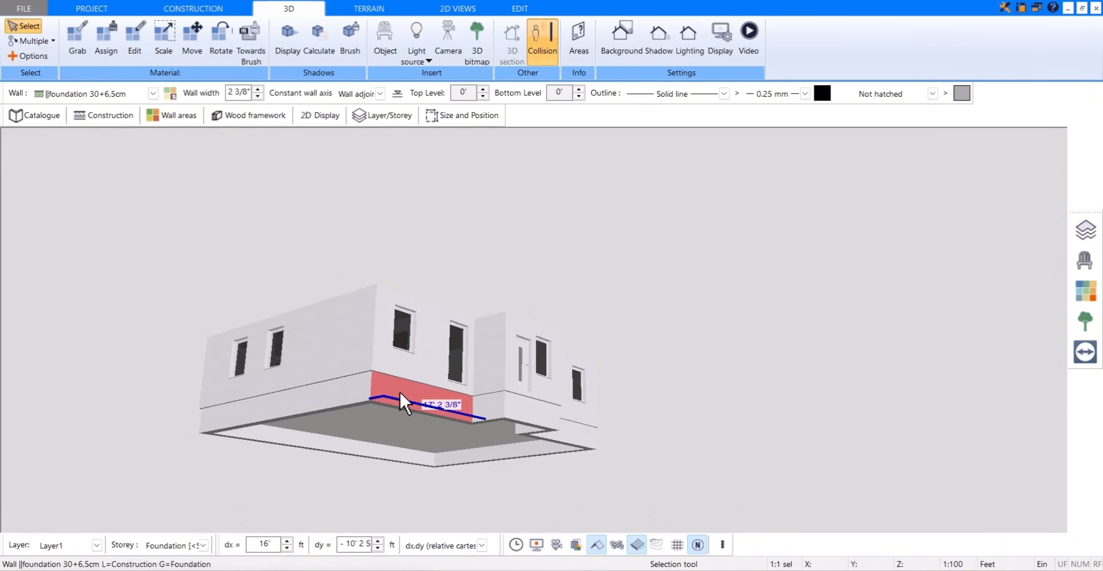
left_click(129, 121)
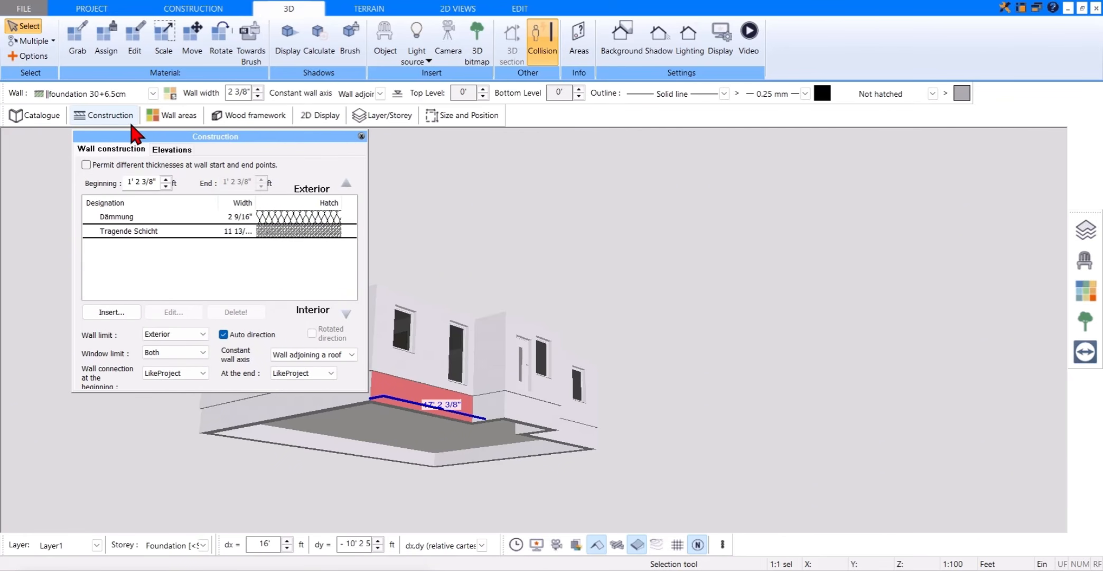
left_click(180, 152)
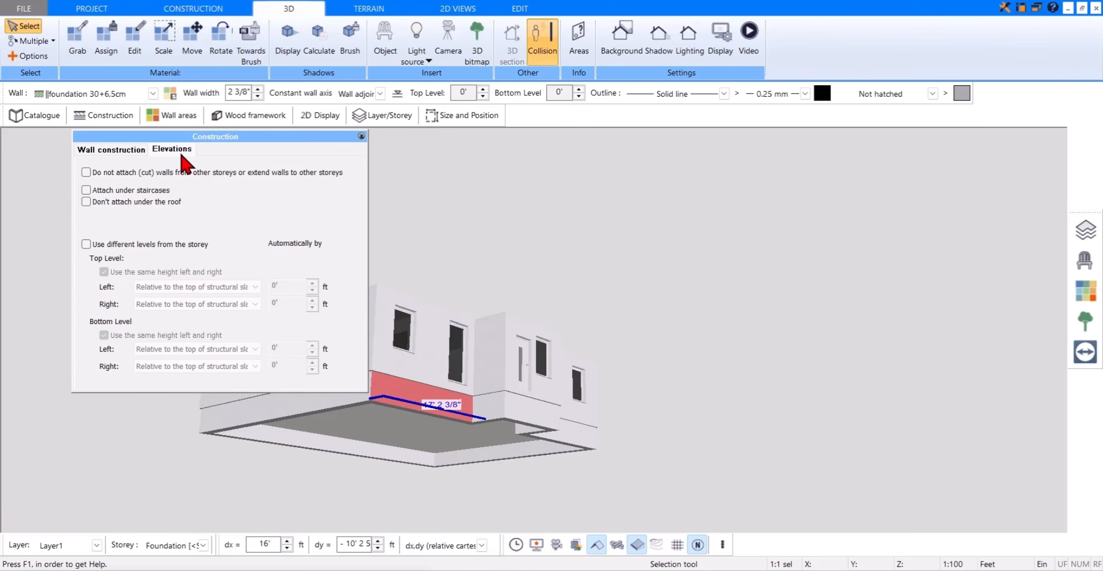
left_click(87, 245)
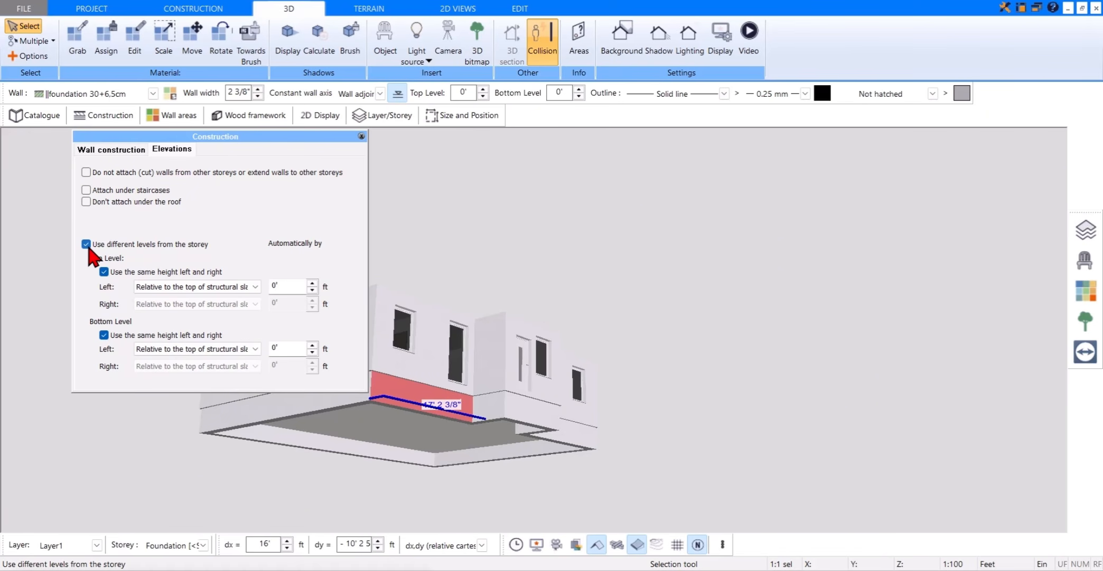
left_click(254, 288)
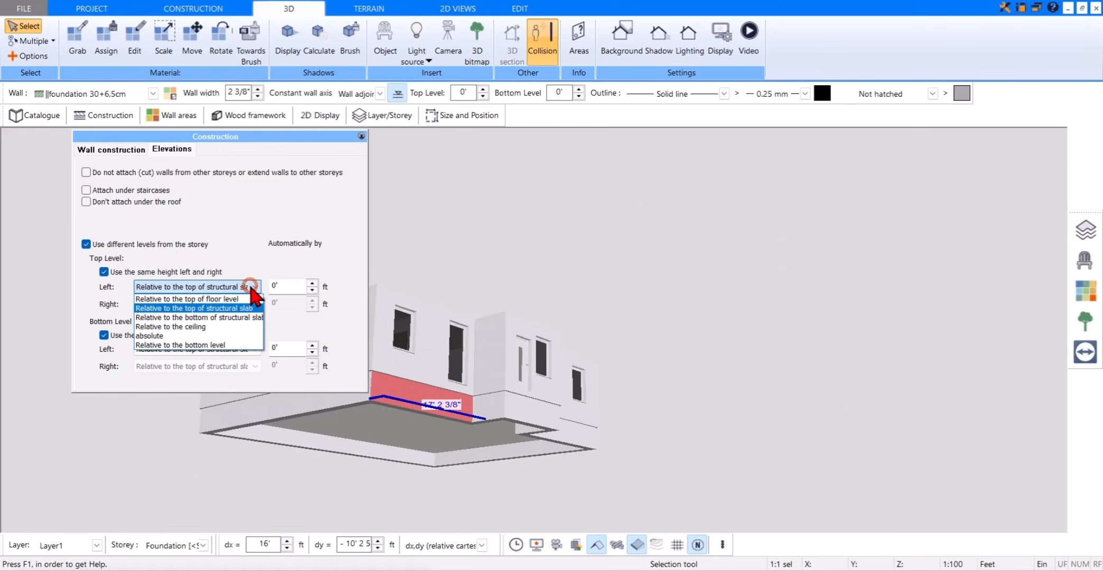
left_click(241, 317)
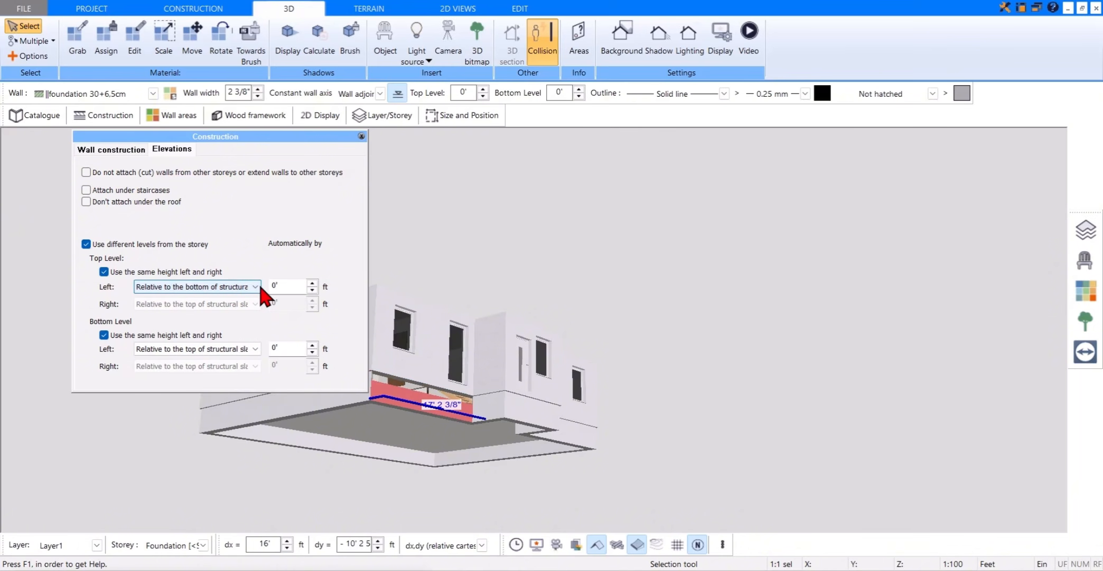
left_click(361, 136)
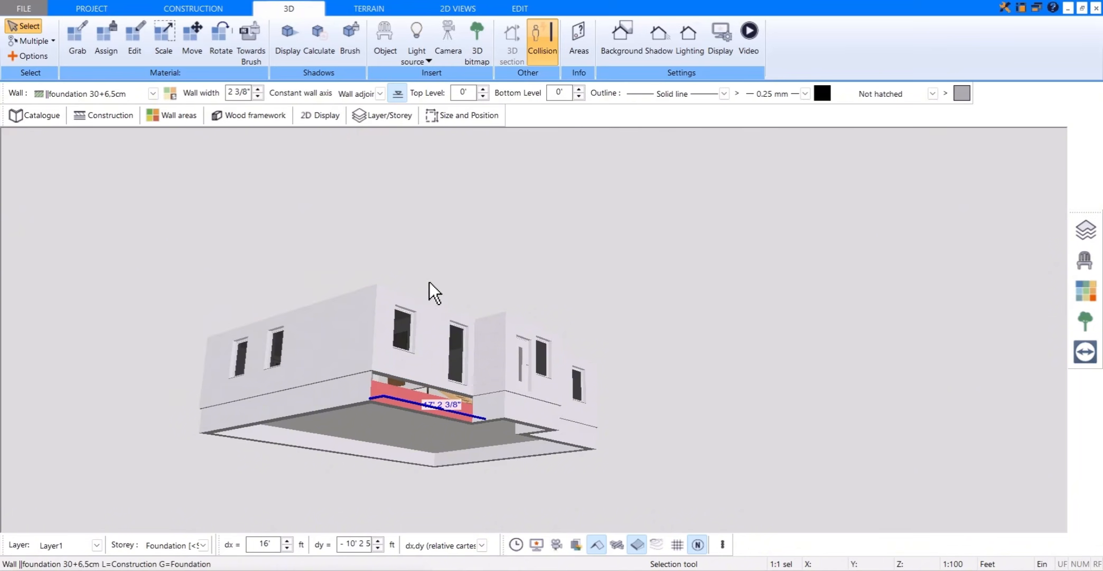
Step: Acquire the properties of the front foundation wall beside the entrance and choose only Elevations from the selected properties for transfer
left_click_drag(436, 270, 431, 264)
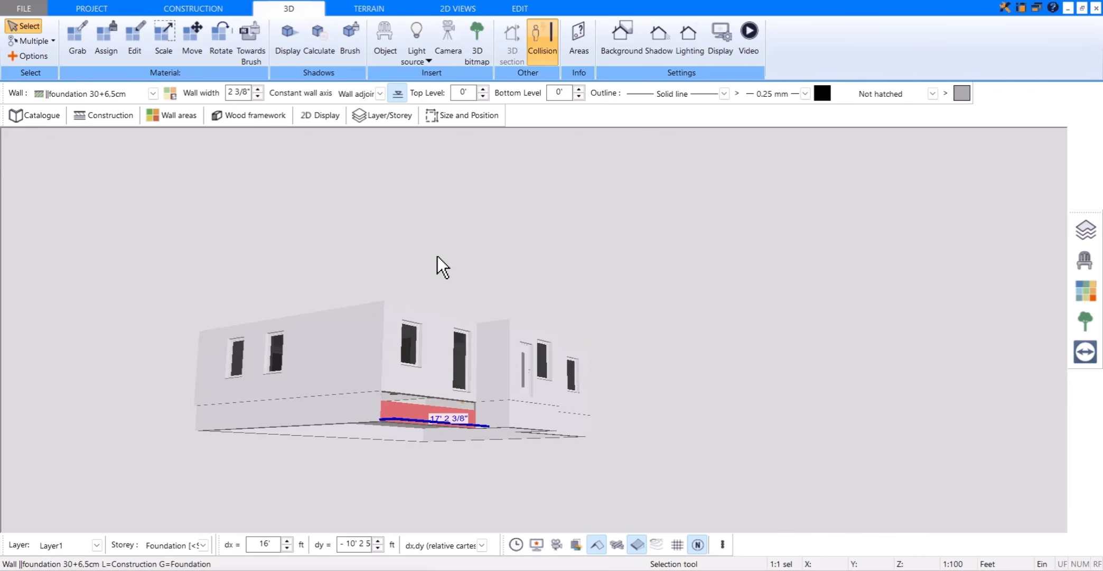
left_click(520, 9)
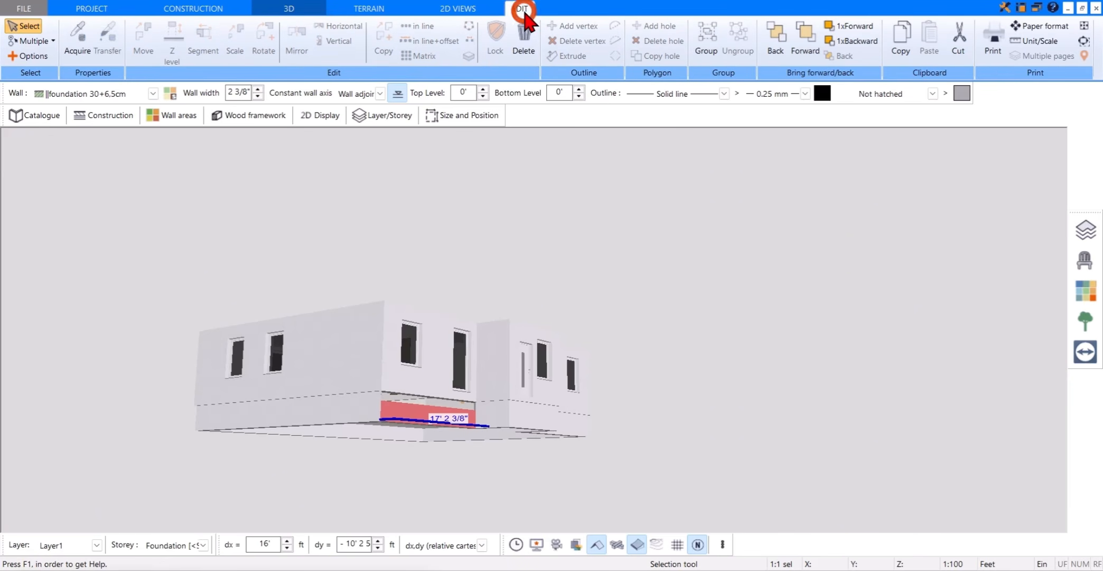
left_click(76, 53)
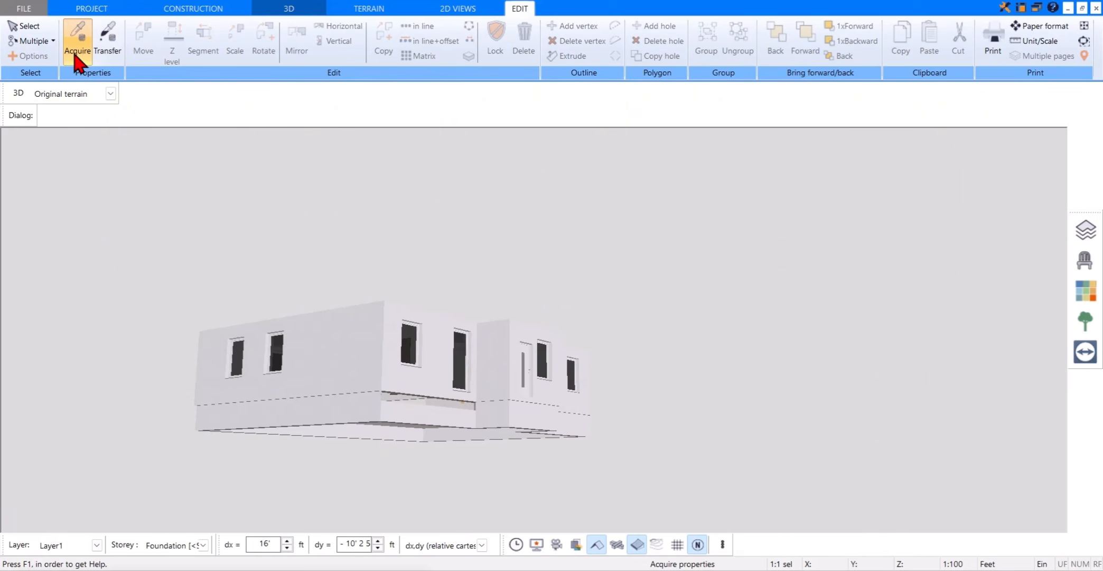
left_click(396, 406)
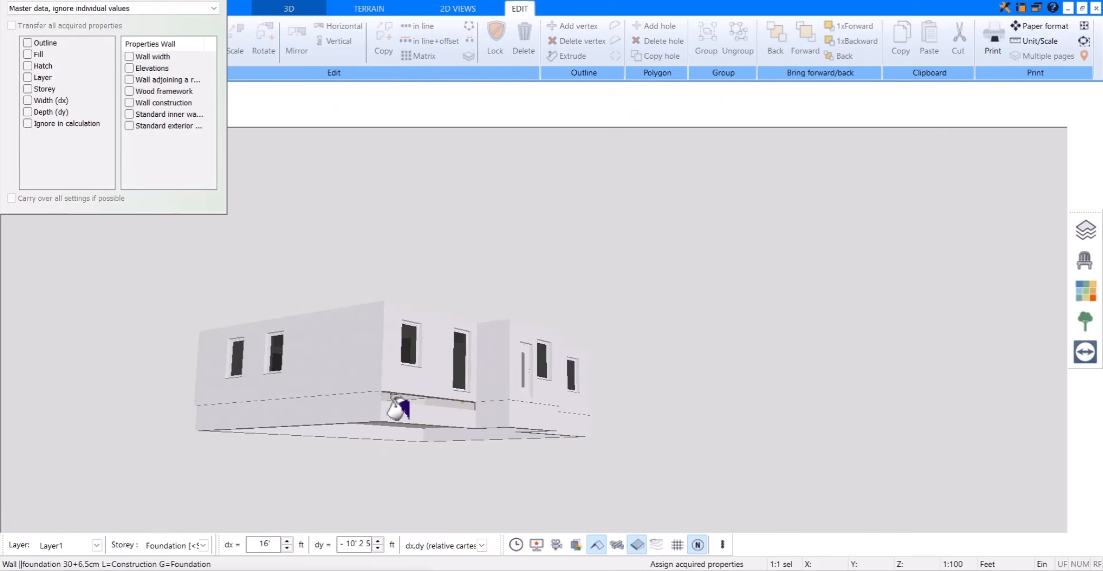
left_click(211, 8)
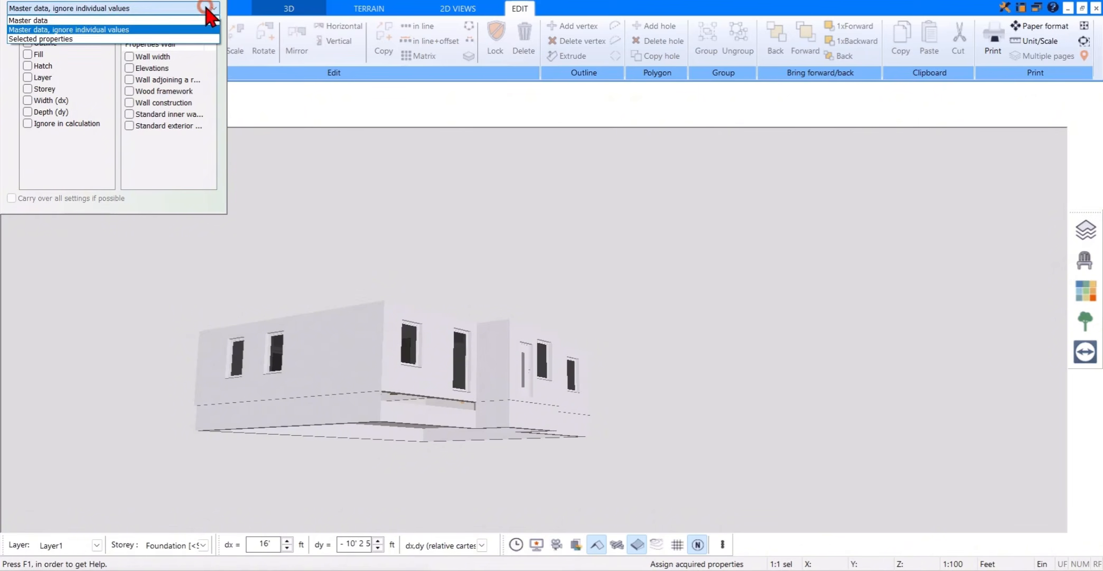
left_click(156, 38)
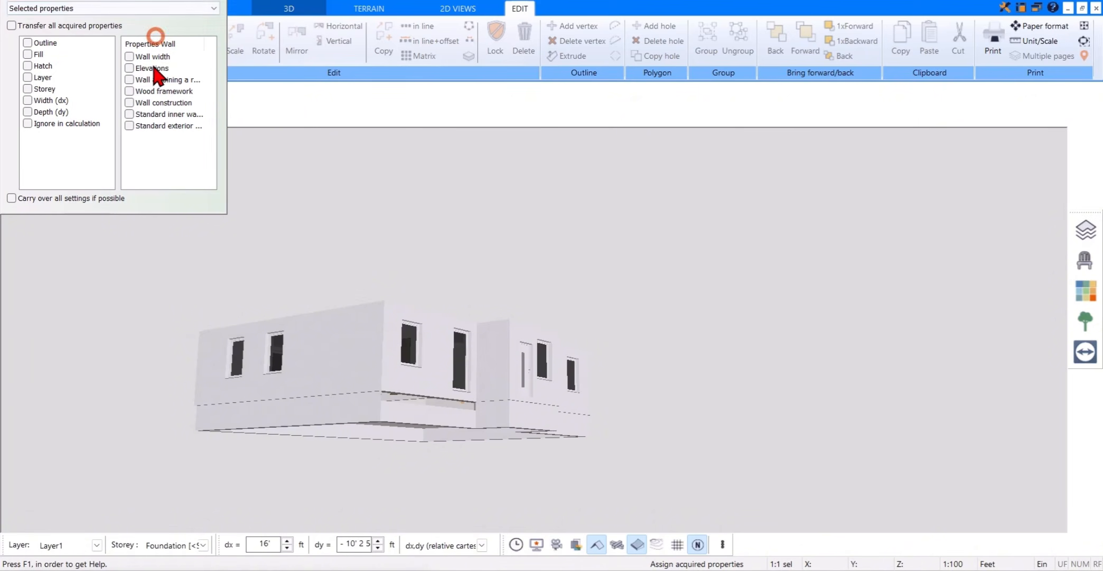
left_click(130, 69)
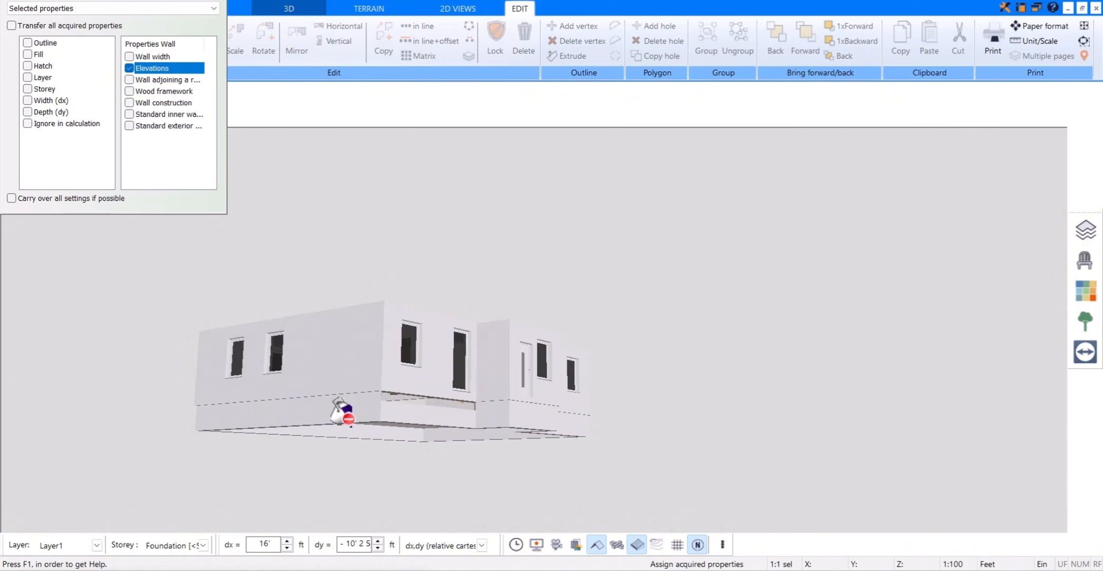
Step: Transfer the acquired elevations to the remaining foundation walls around the house
left_click(341, 412)
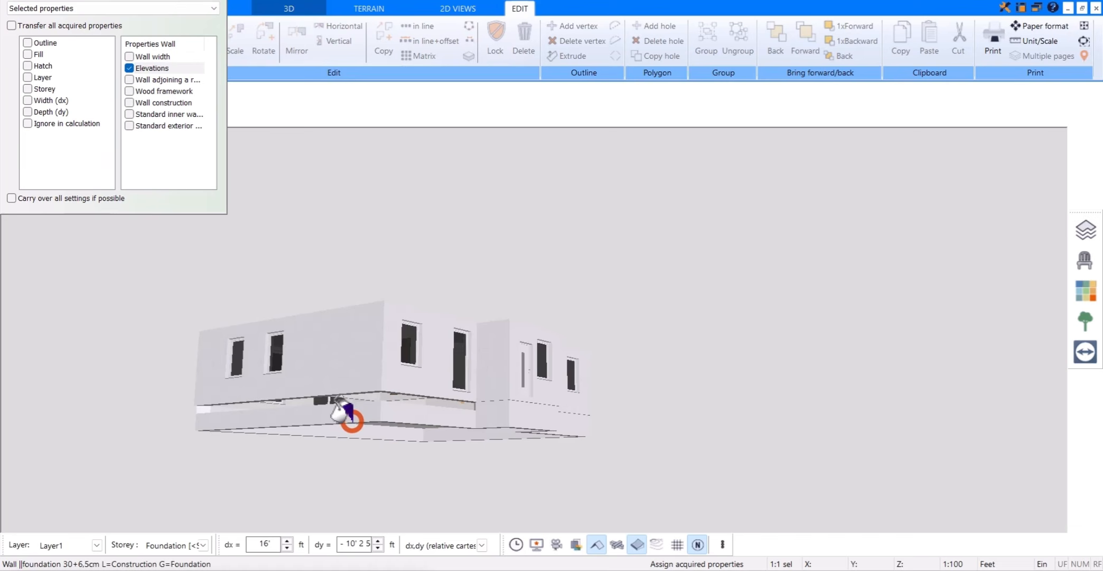
left_click(497, 425)
left_click_drag(588, 339, 681, 346)
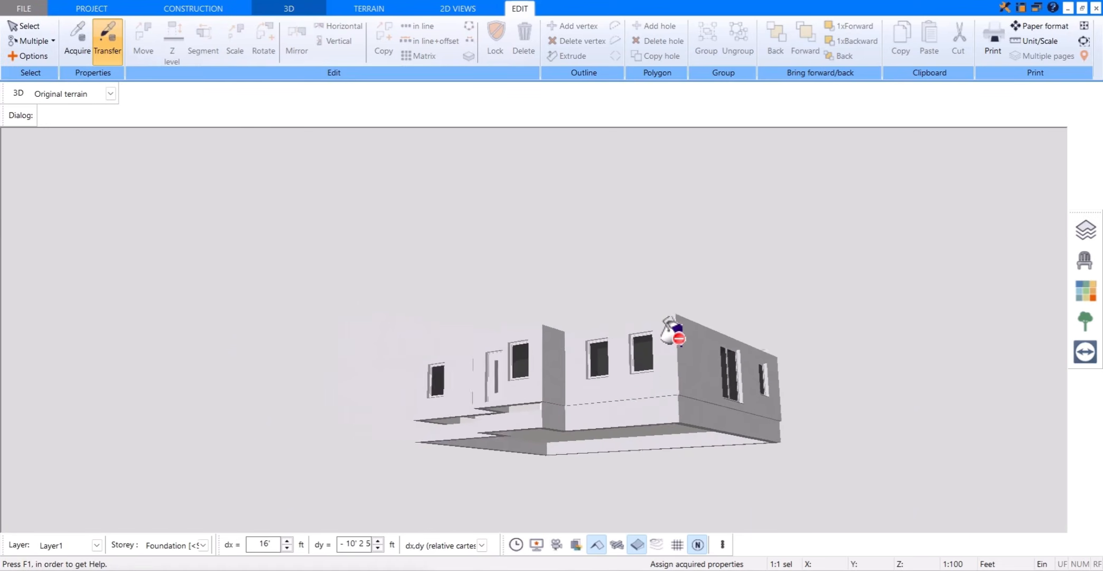
left_click(645, 411)
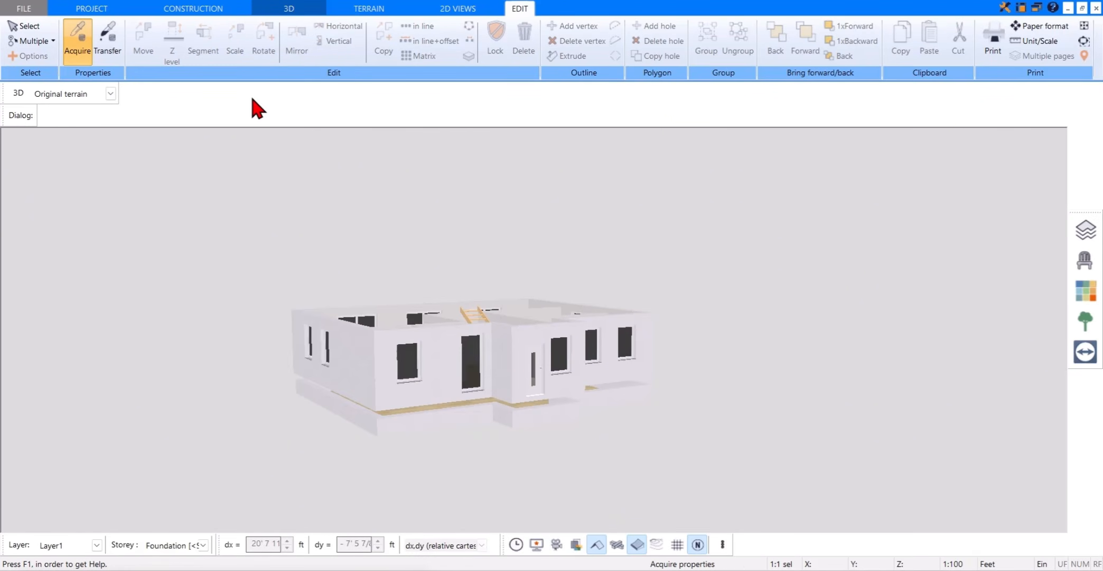
Step: Draw a polygonal Standard-STB ceiling slab along the foundation walls' outer corners, including the entrance projection, and view the house in 3D
left_click(222, 9)
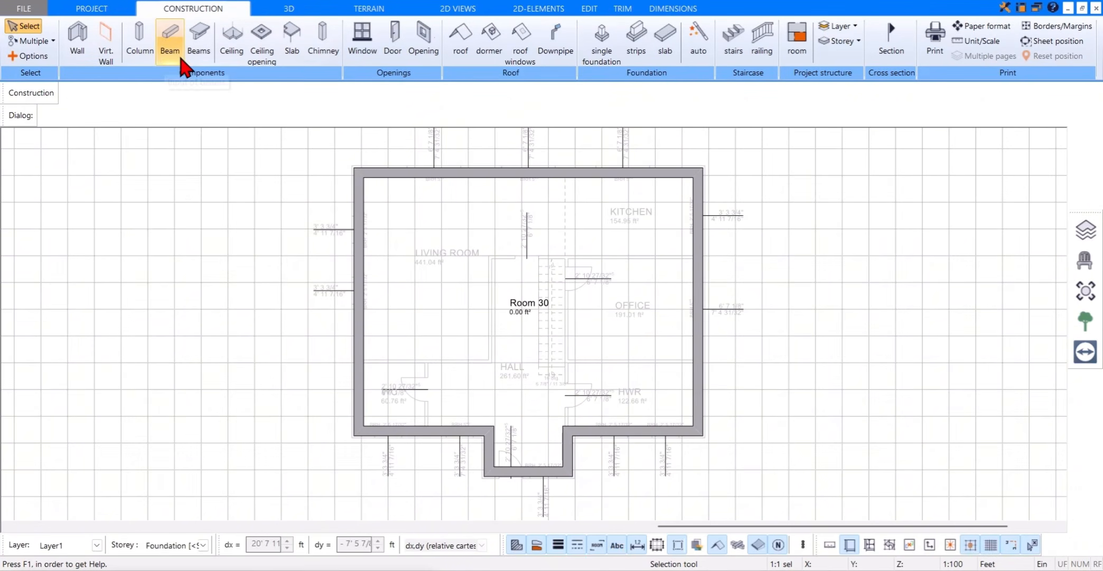
left_click(233, 42)
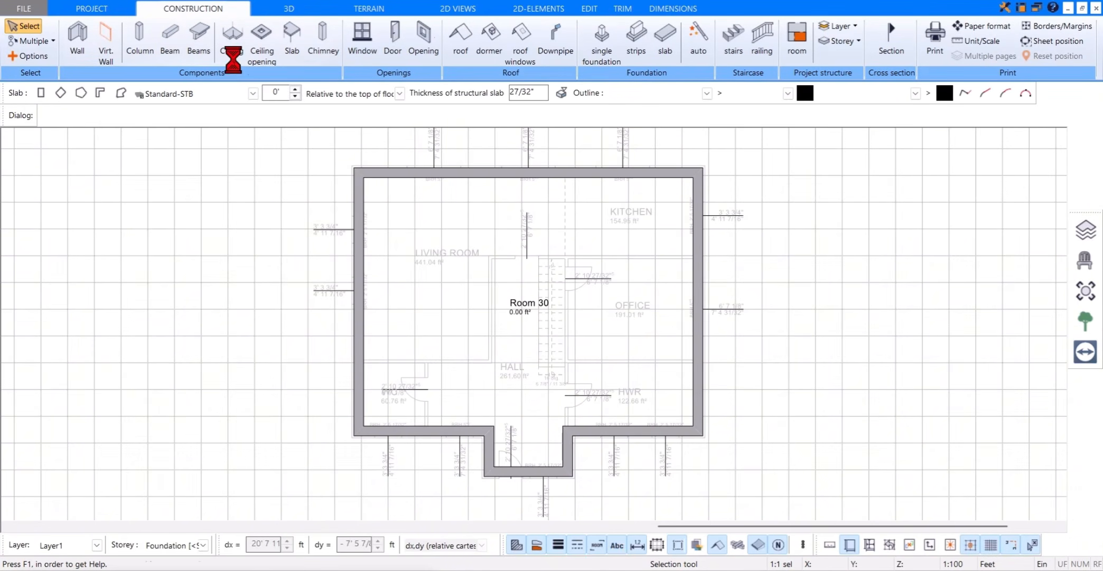
left_click(82, 94)
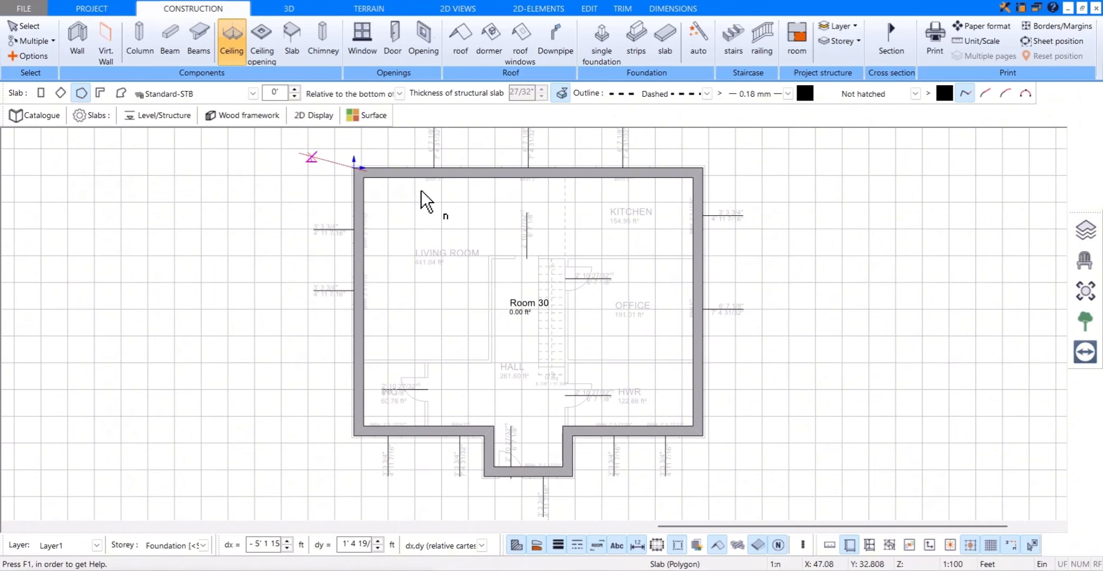
left_click(353, 168)
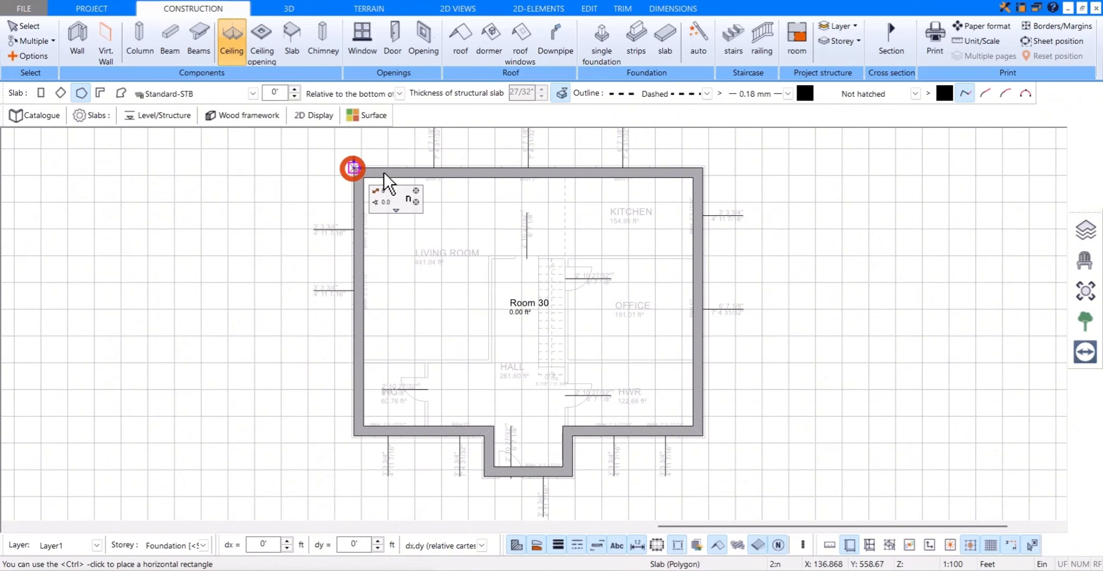
left_click(701, 168)
left_click(696, 429)
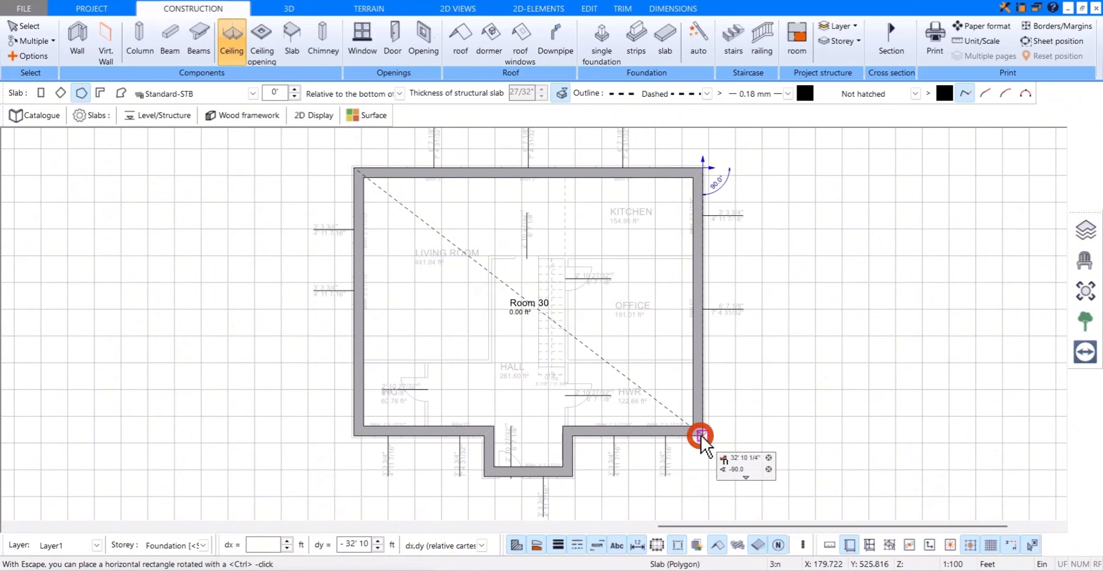
left_click(573, 436)
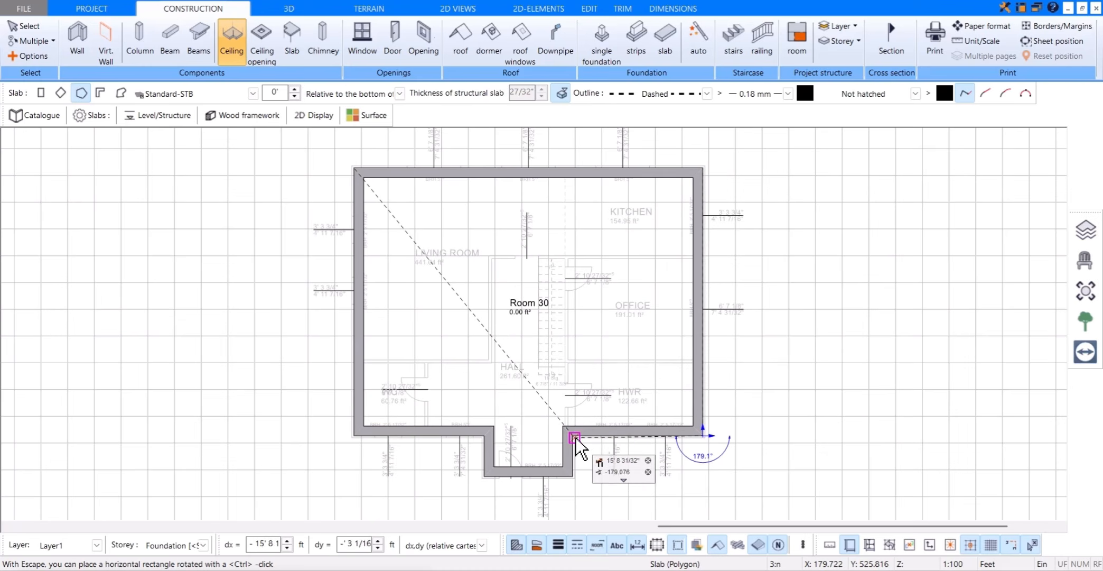
left_click(572, 475)
left_click(485, 475)
left_click(482, 437)
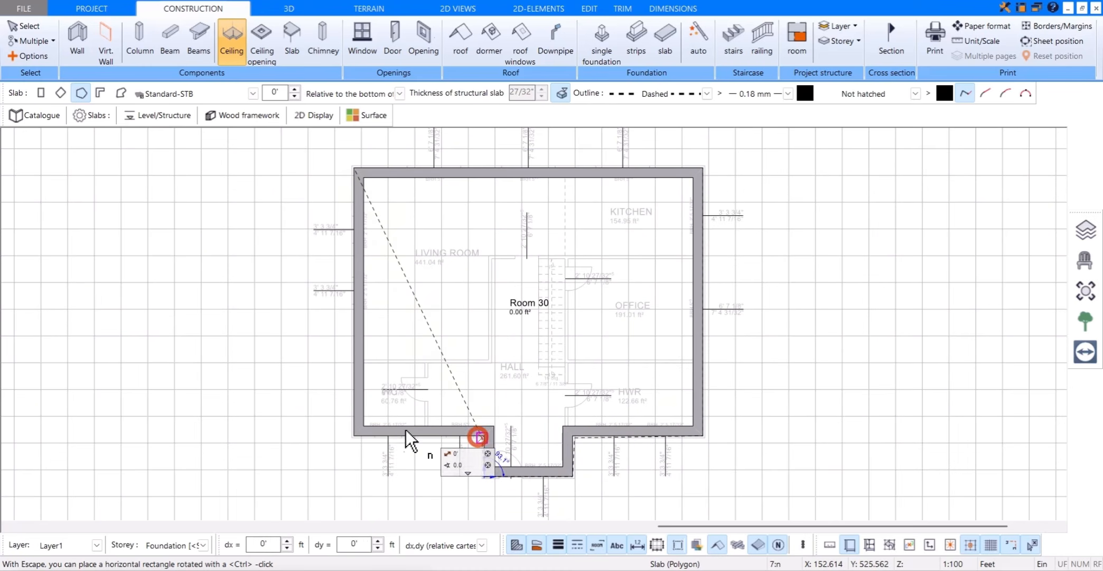
left_click(354, 435)
left_click(354, 168)
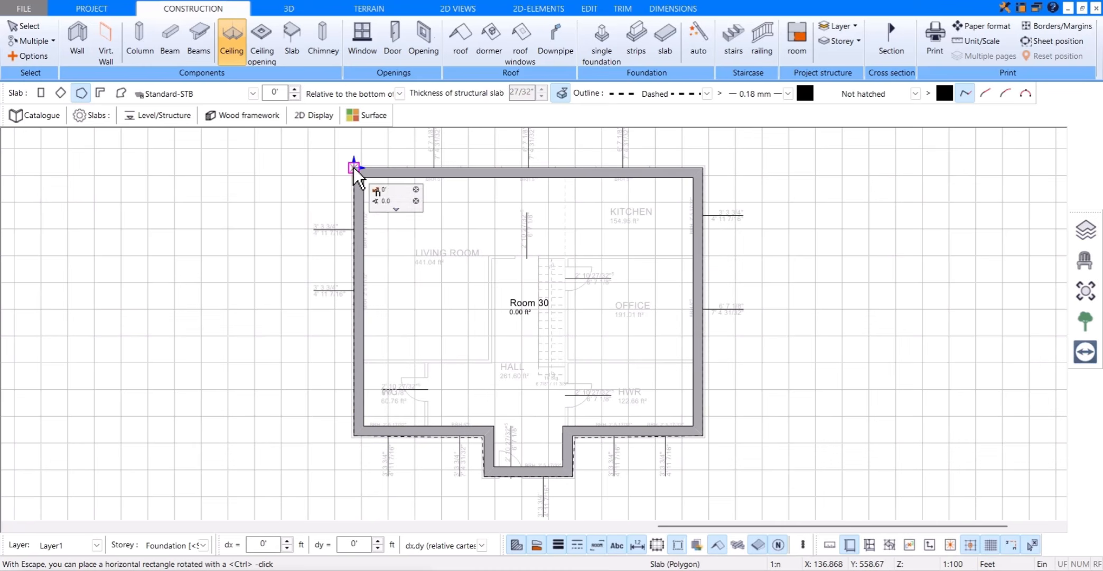
left_click(299, 11)
left_click_drag(530, 345, 482, 358)
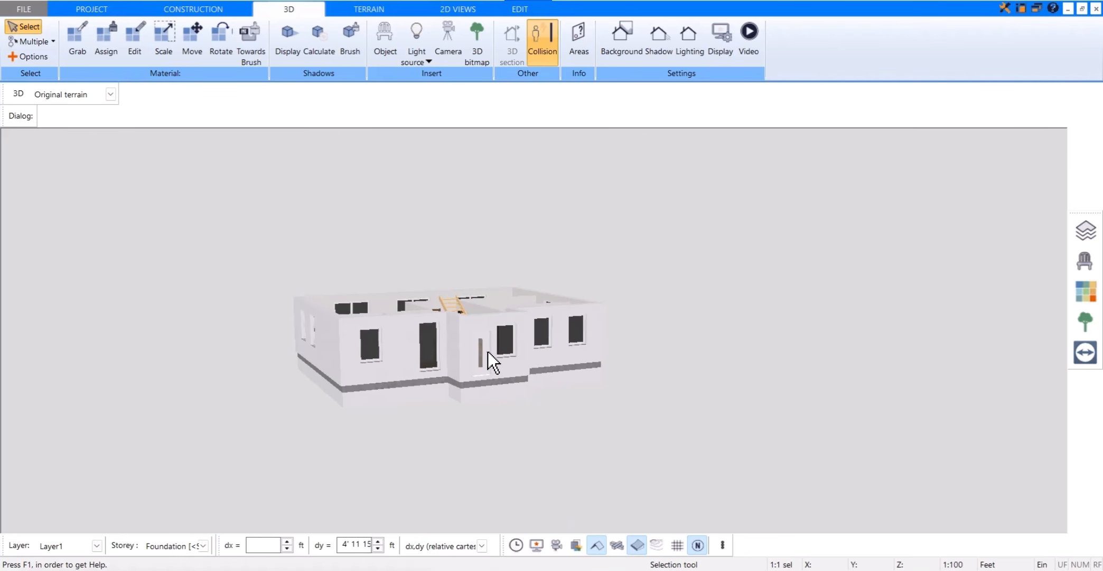
Step: Make the upper storey visible and active in the 2D plan, and hide the ground floor and foundation storeys
left_click(225, 11)
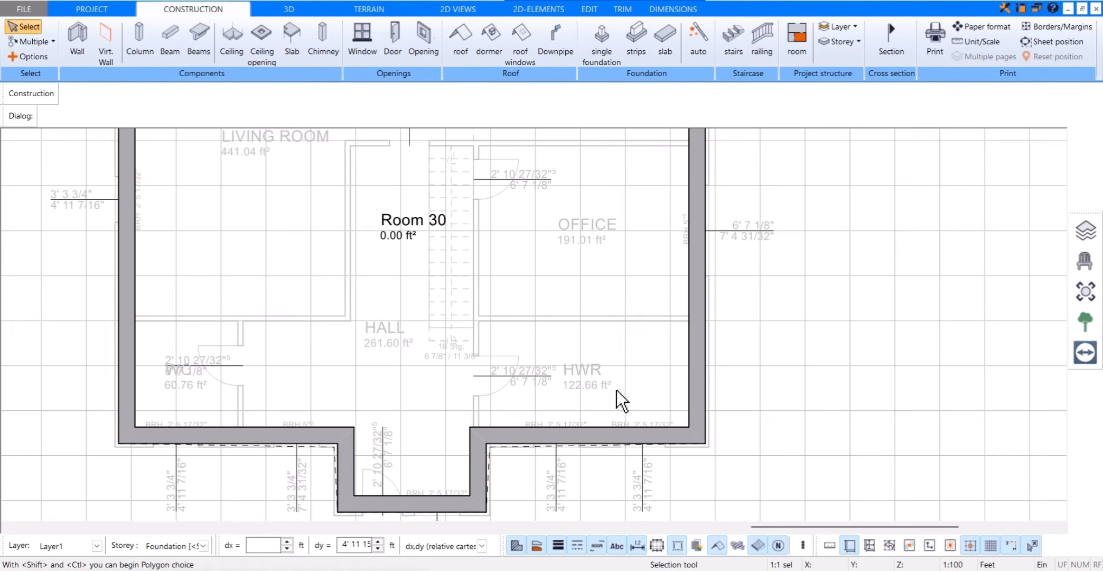
scroll(603, 384, "down", 3)
left_click(1085, 231)
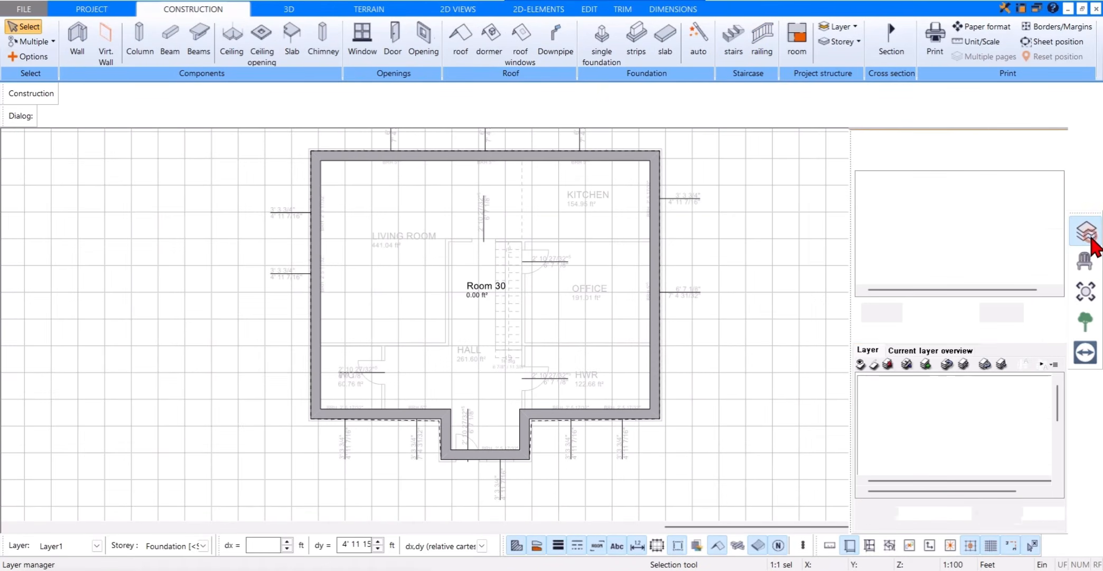
left_click(861, 177)
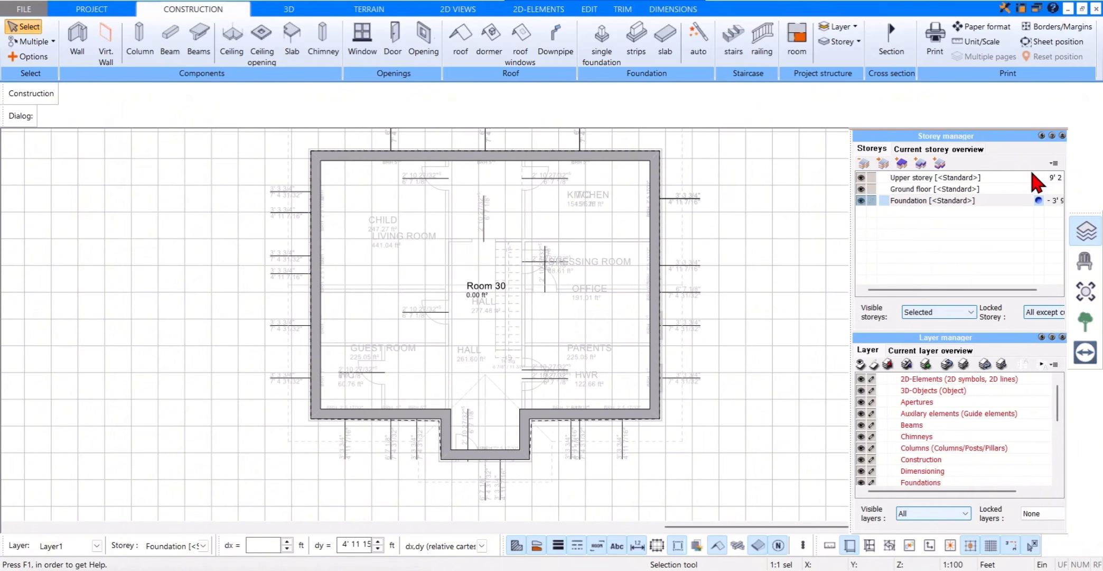
left_click(1038, 177)
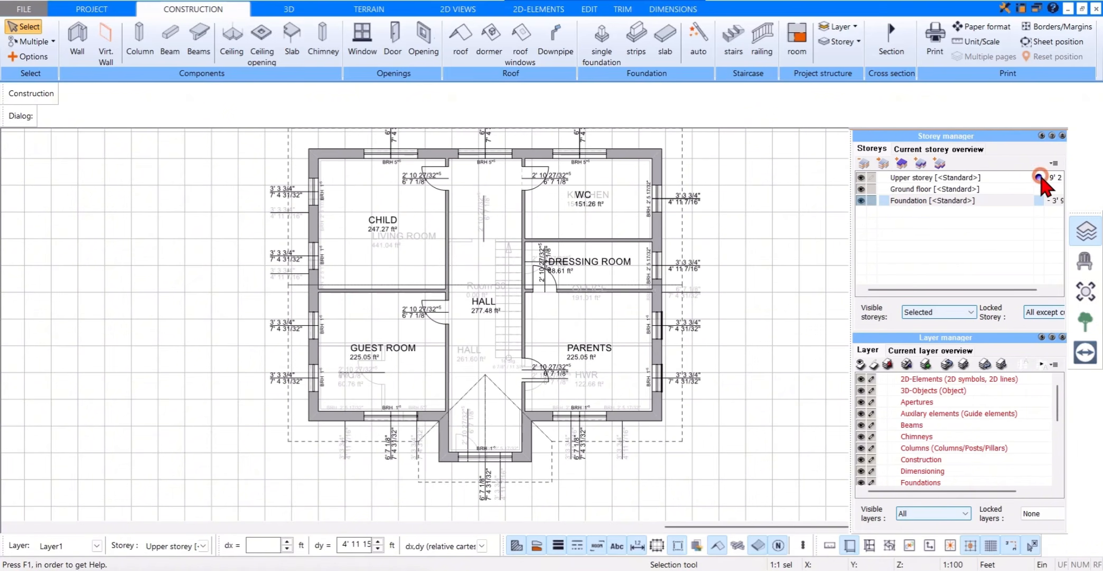
left_click(861, 189)
left_click(861, 200)
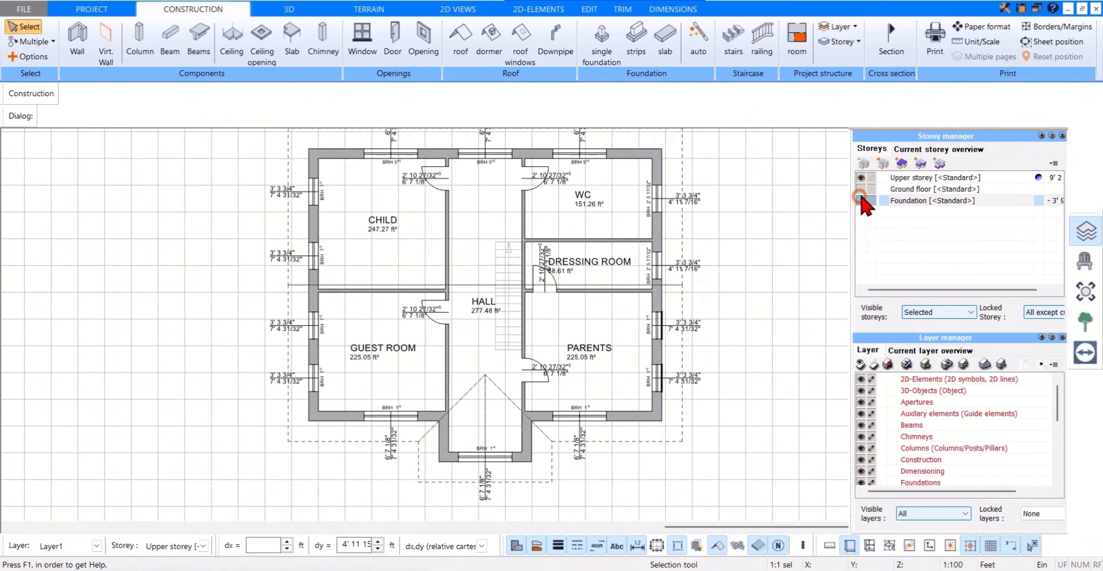
Step: Start an open polygon railing and choose the GL6_1 M model from the catalogue
left_click(763, 64)
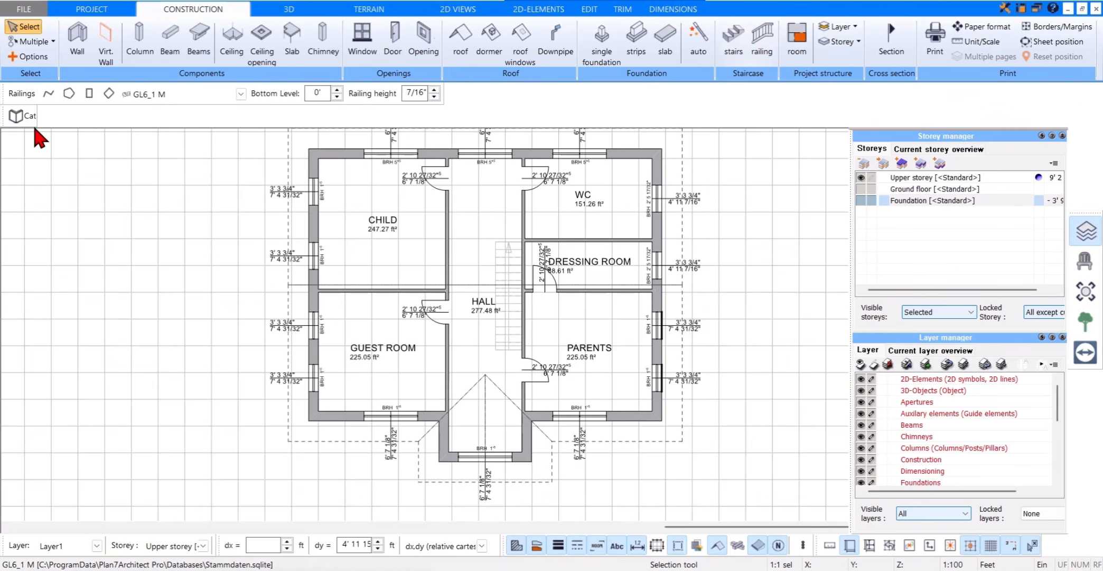
left_click(36, 122)
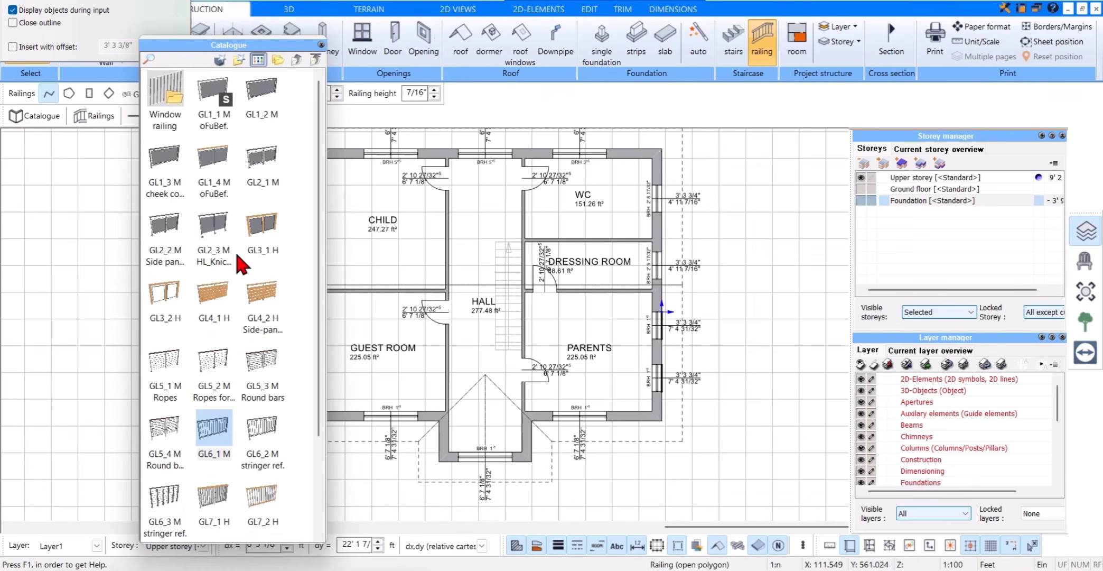
left_click(223, 429)
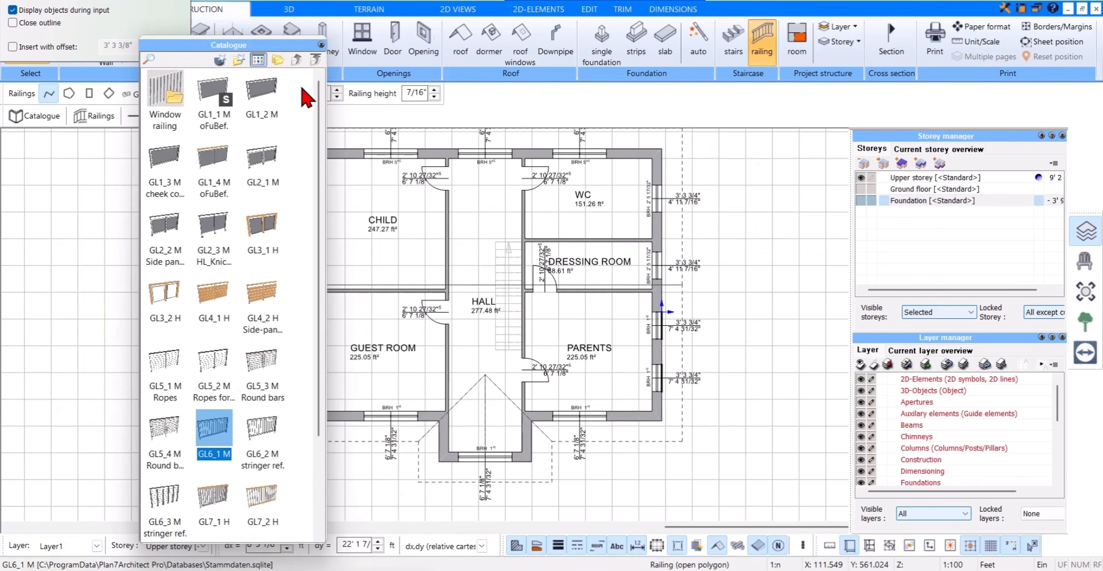
left_click(320, 45)
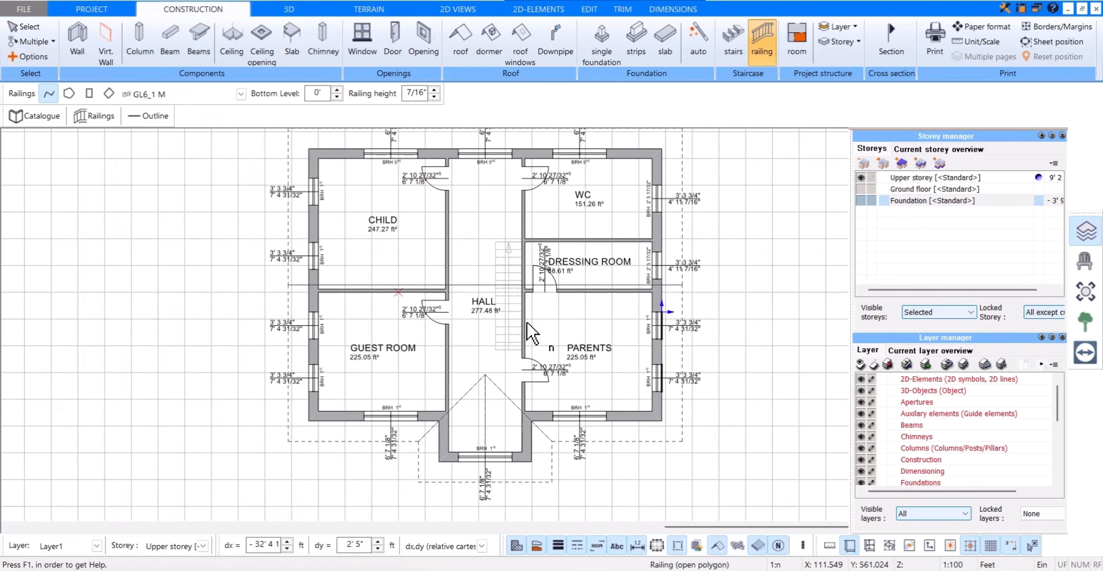
Step: Draw a 3' 3 3/4" railing across each of the two side-wall windows of the PARENTS room, and view the upper storey in 3D
scroll(669, 322, "up", 3)
scroll(669, 322, "up", 1)
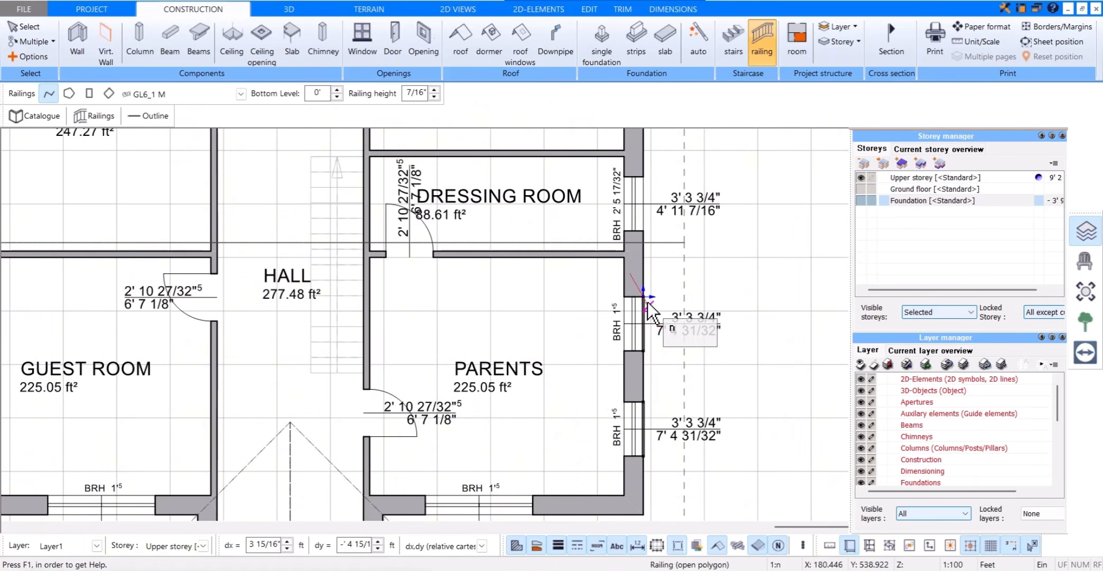
left_click(644, 297)
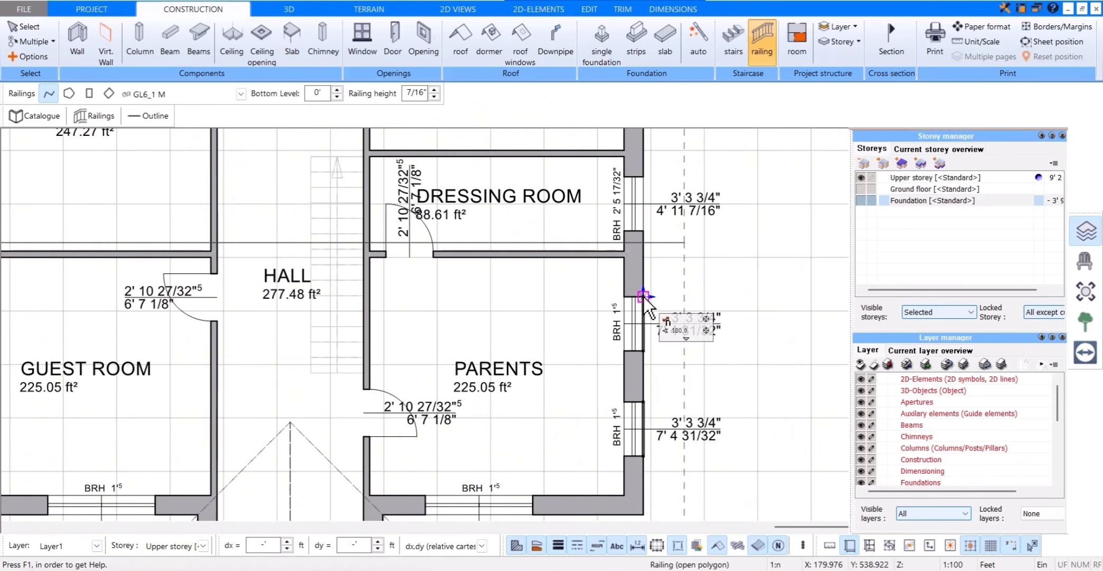
left_click(644, 349)
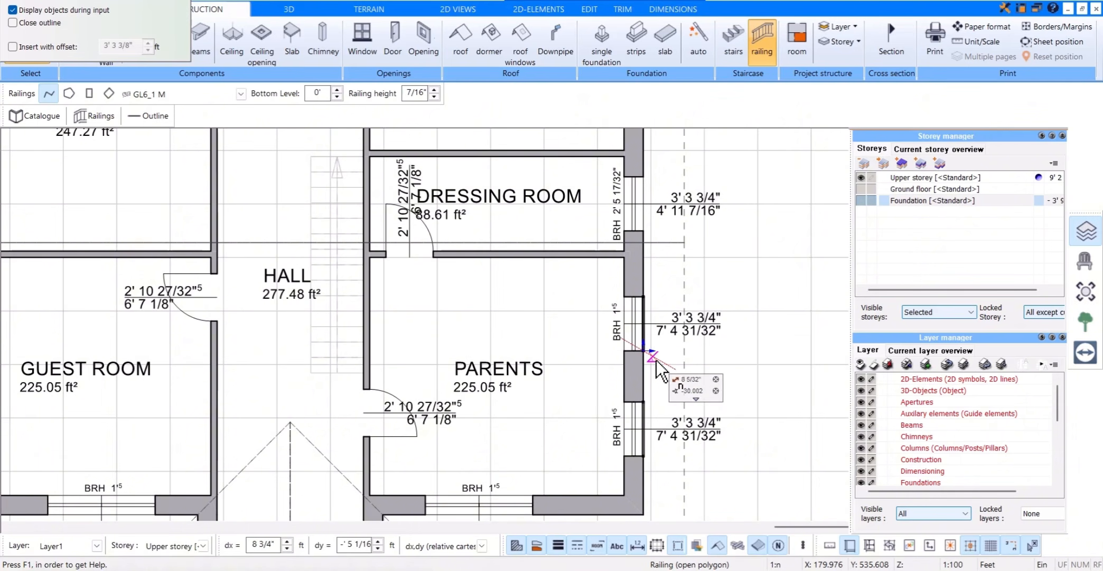
left_click(645, 402)
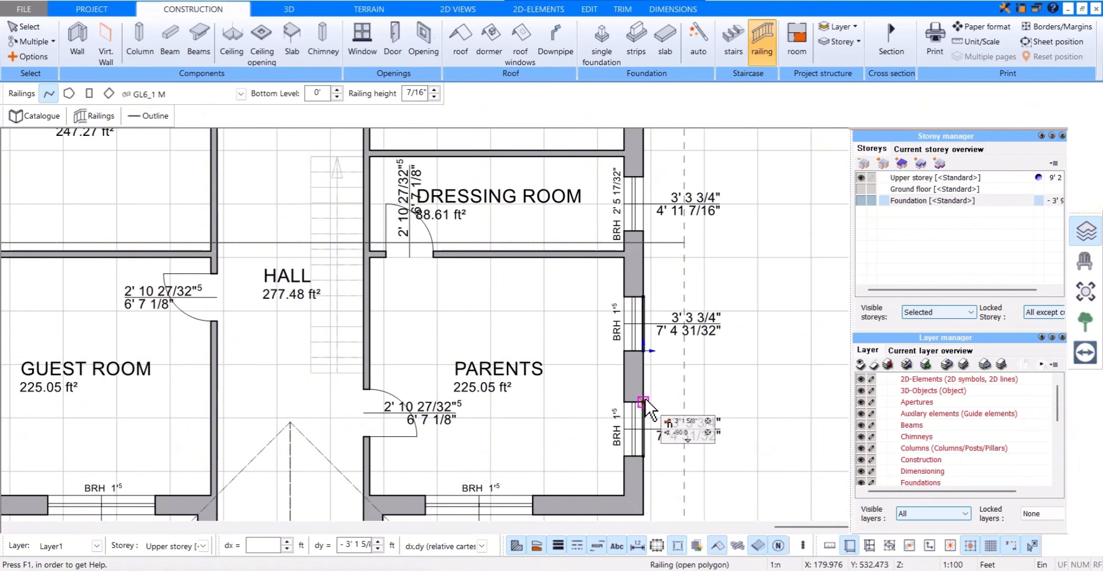
left_click(643, 456)
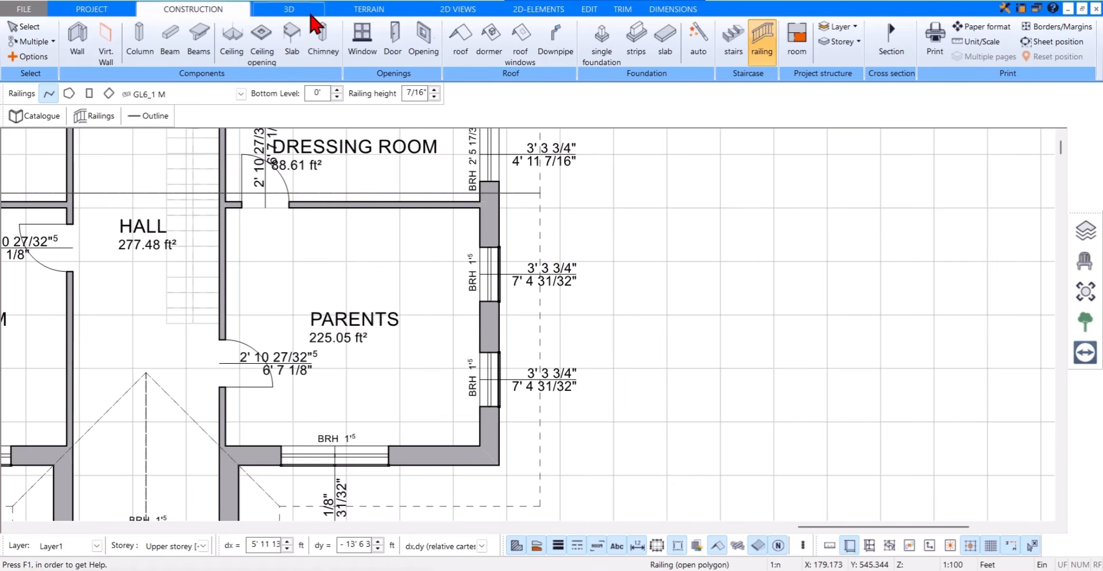
left_click(310, 15)
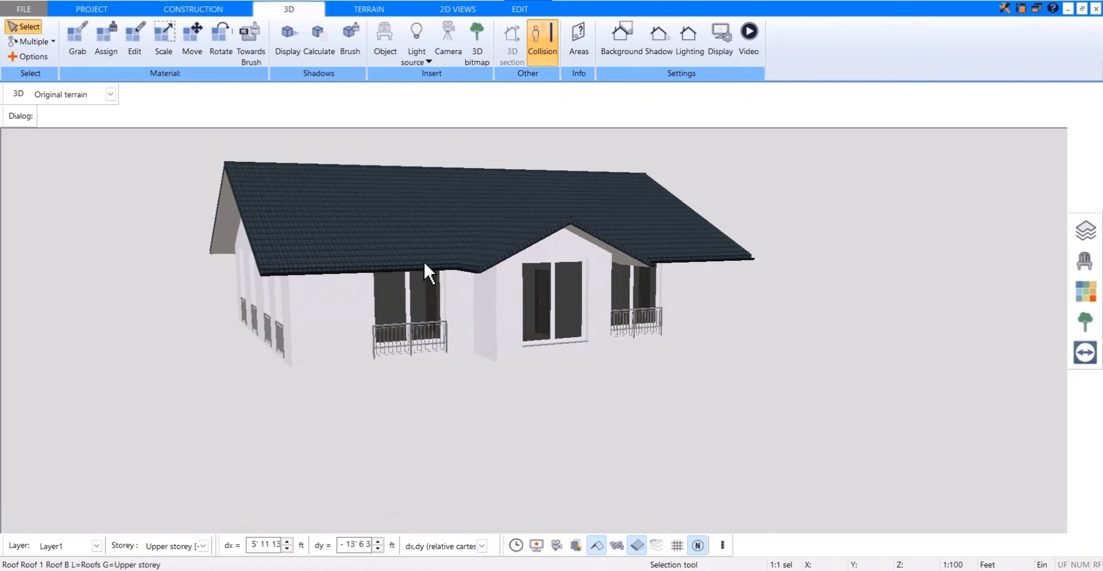
left_click_drag(478, 219, 588, 179)
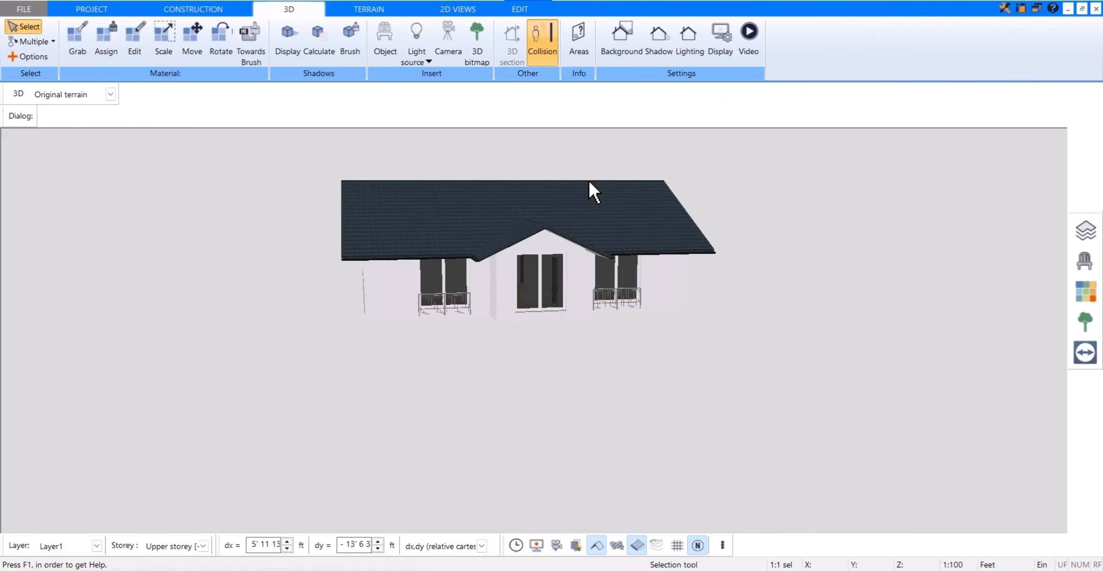
Step: Return to the 2D plan, make the ground floor the active, visible storey and hide the upper storey
scroll(593, 172, "up", 2)
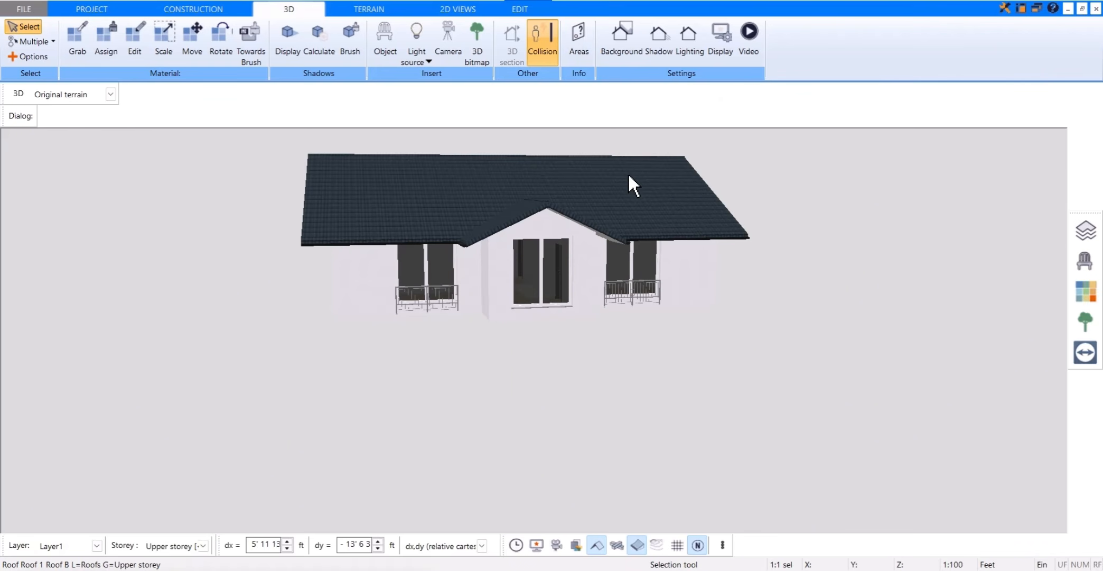
scroll(629, 176, "down", 1)
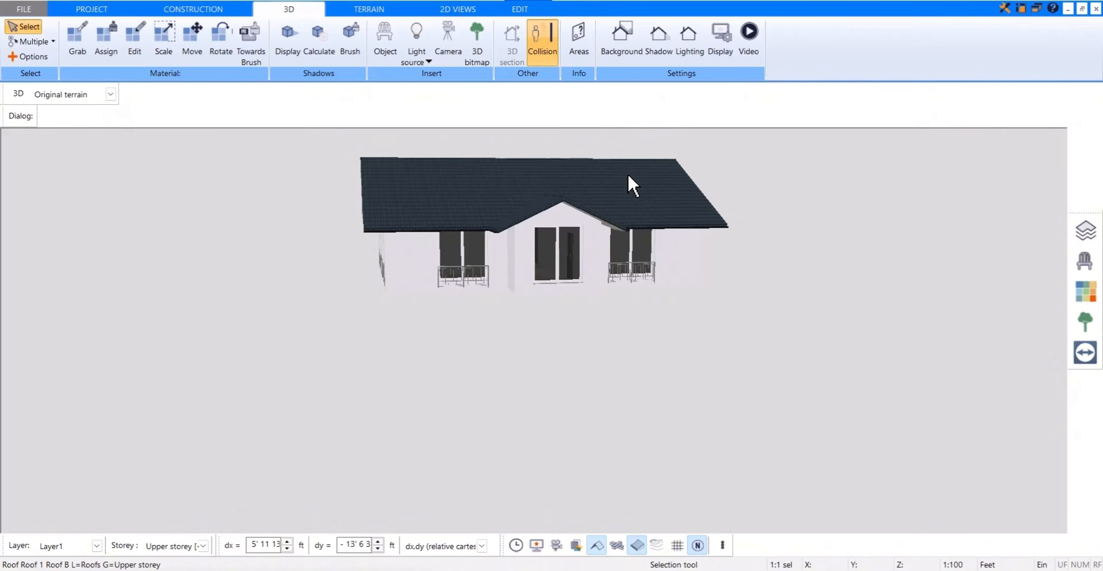
scroll(628, 172, "down", 1)
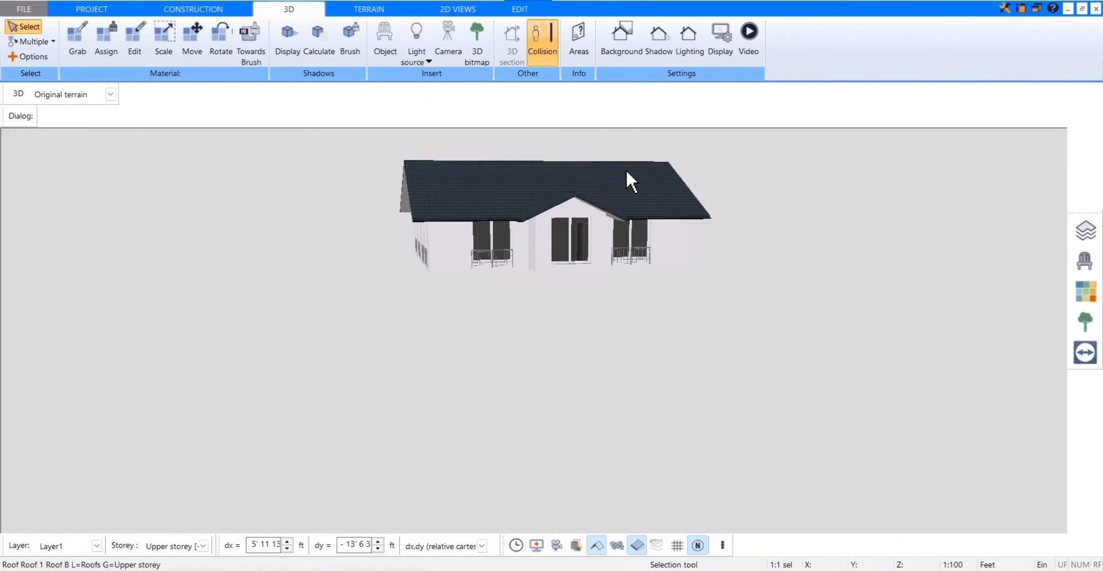
left_click(233, 10)
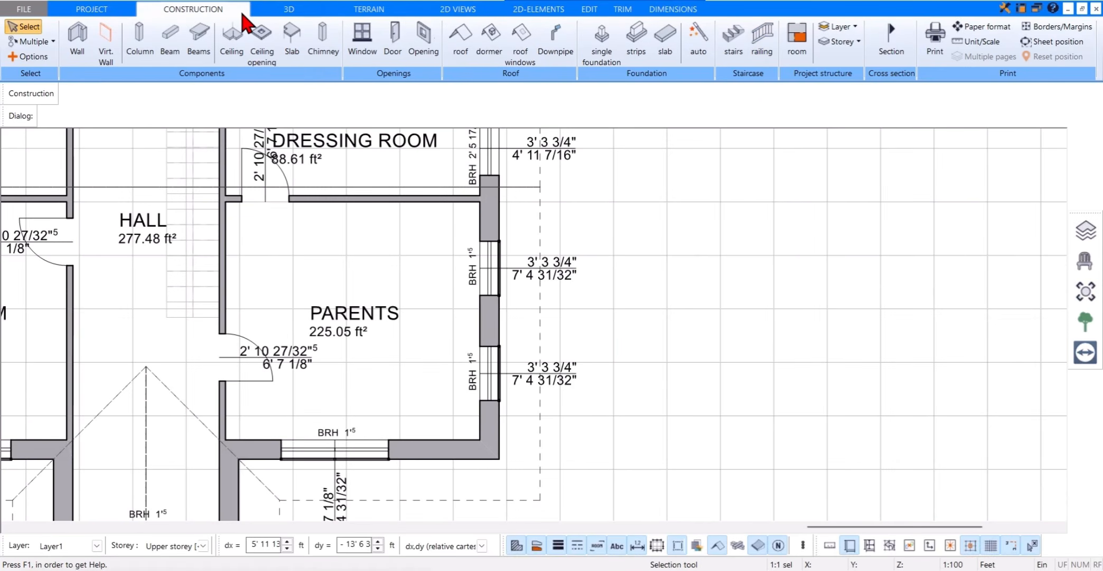
left_click(1082, 234)
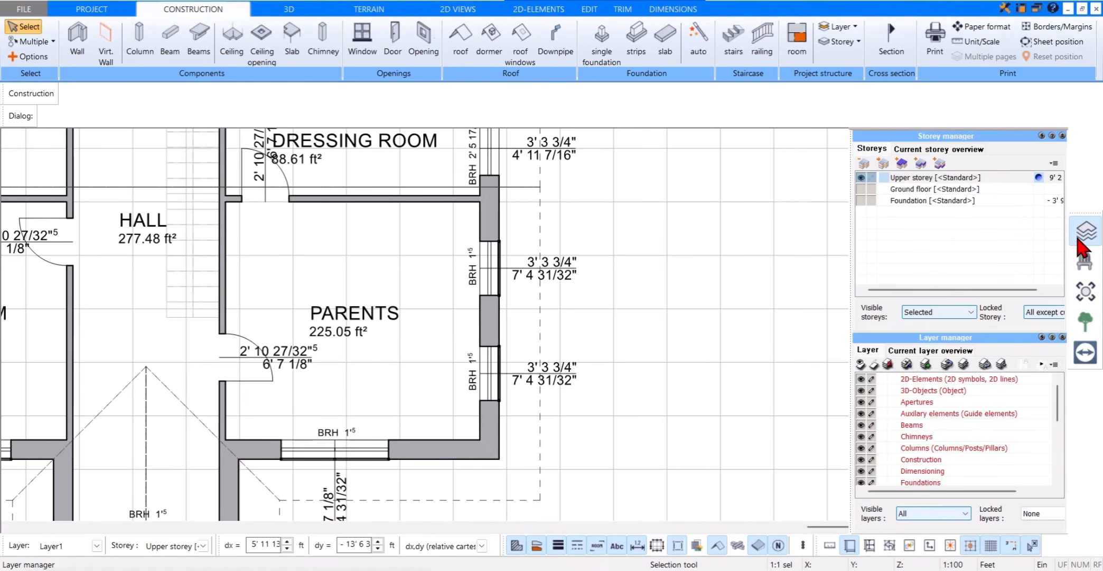
left_click(1002, 189)
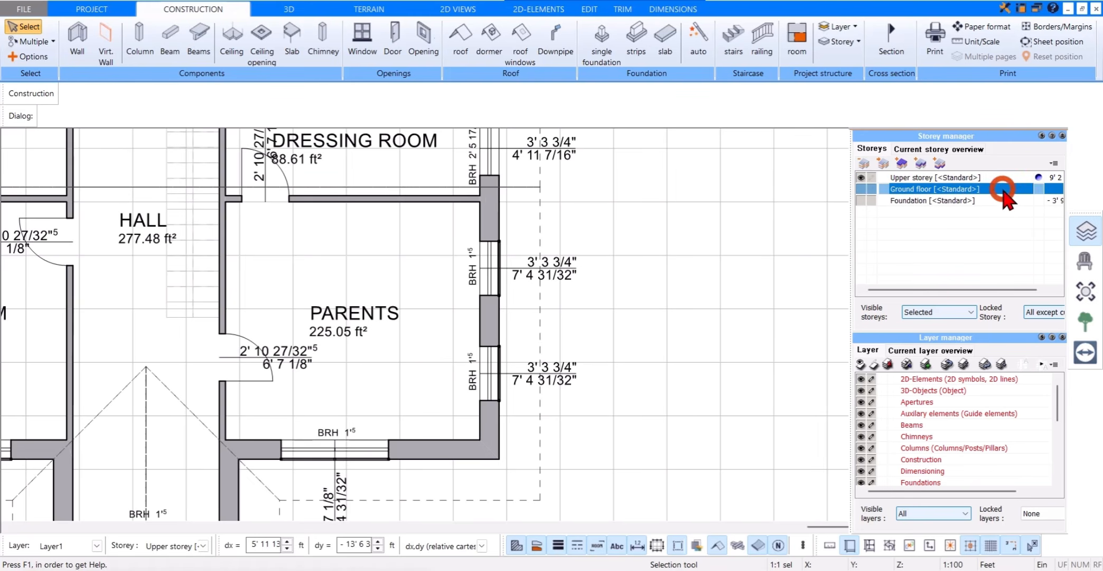
left_click(1038, 188)
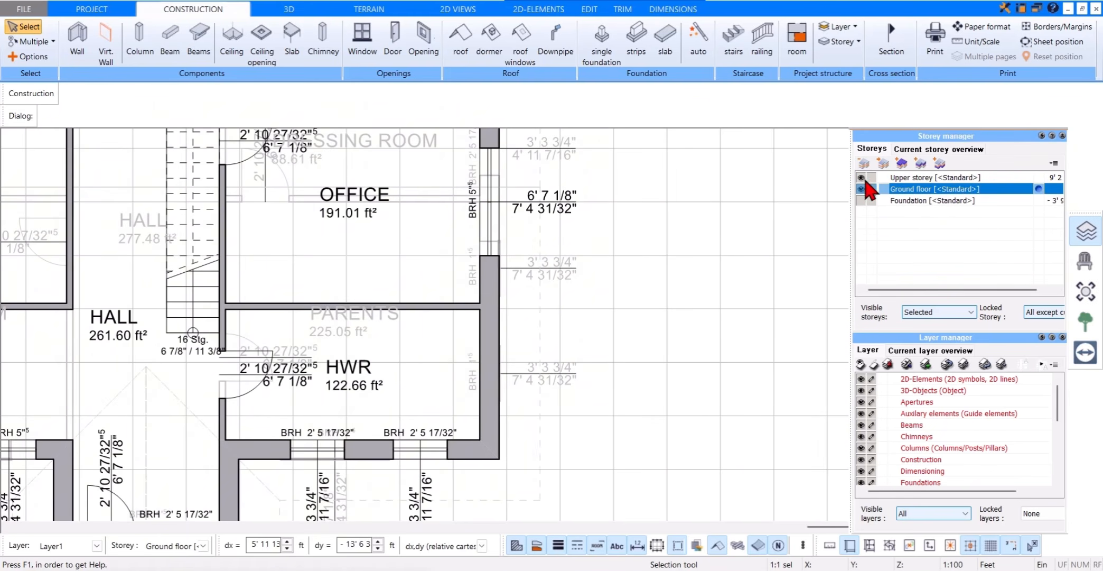
left_click(1085, 231)
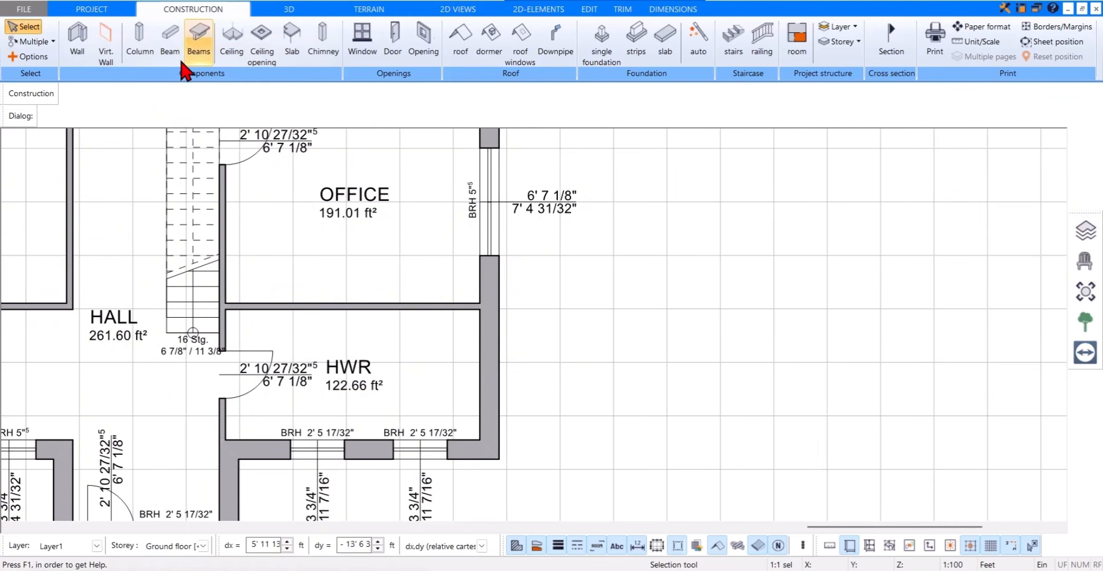
Step: Place two 11 13/16" square STB columns from the catalogue in front of the entrance, aligned with the projection's outer side walls
left_click(140, 40)
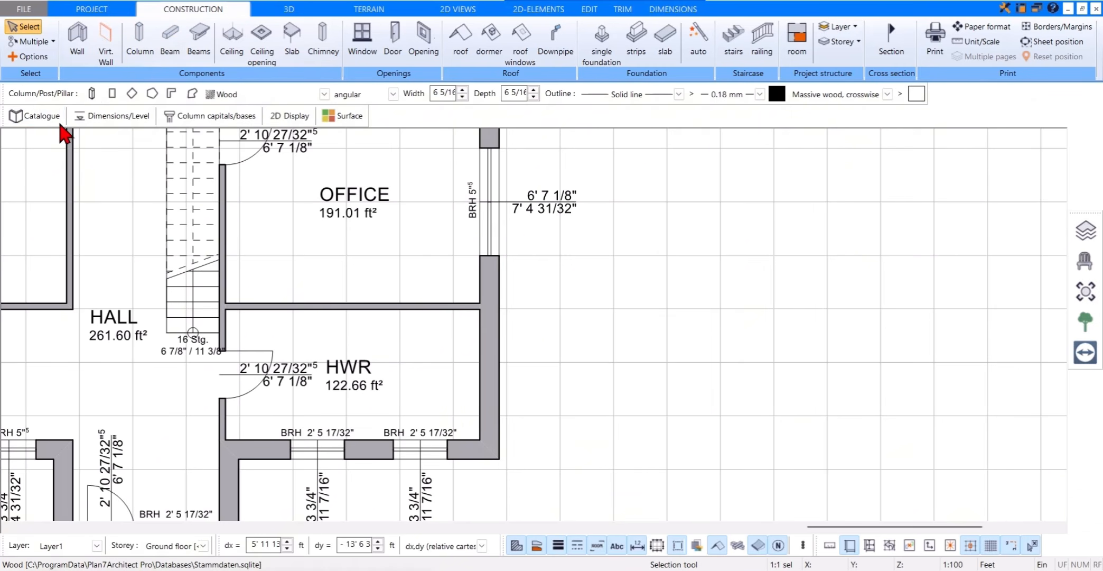
left_click(42, 117)
left_click(214, 95)
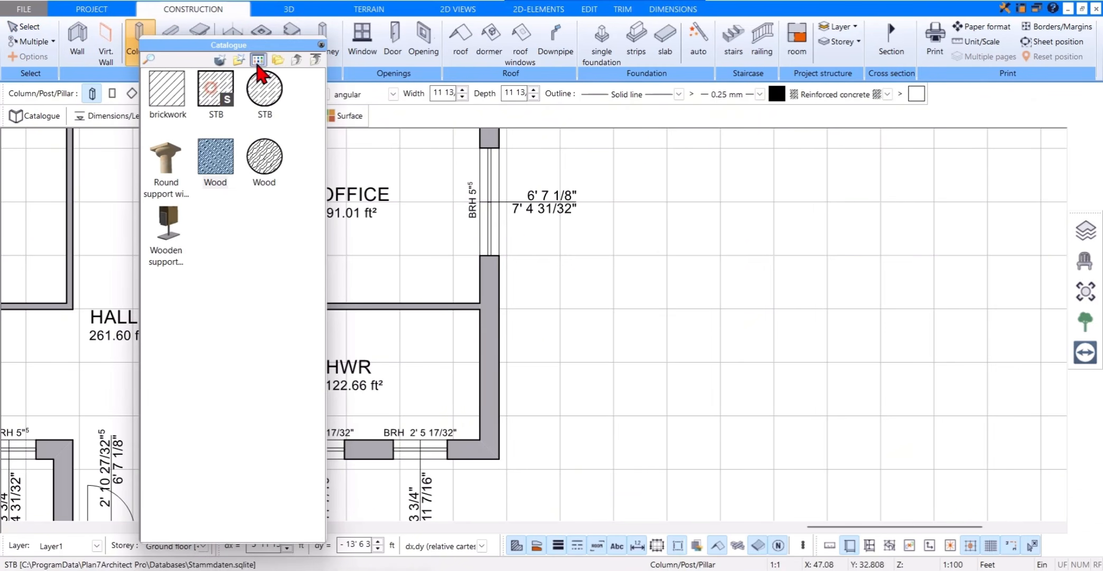
left_click(322, 45)
scroll(349, 357, "down", 3)
middle_click_drag(350, 357, 499, 224)
scroll(338, 320, "up", 3)
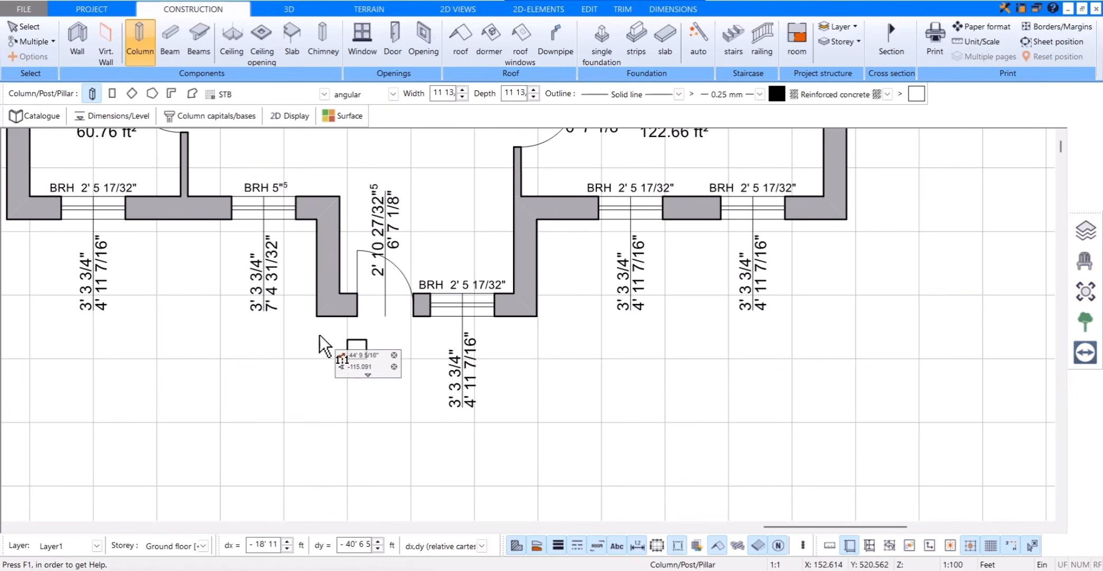
left_click(315, 406)
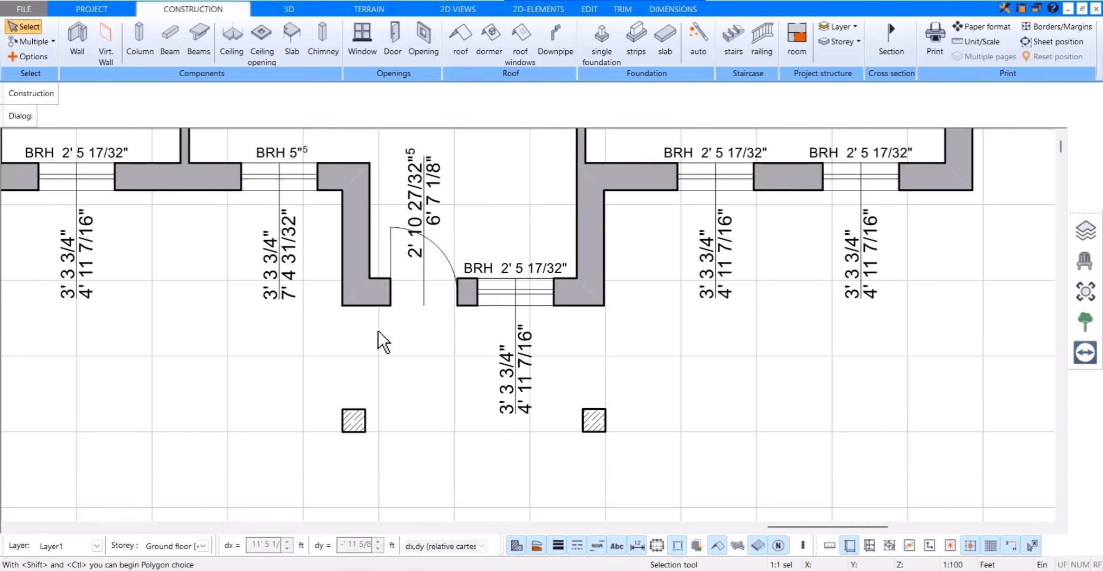
Step: Draw a rectangular Standard-STB ceiling slab, about 11' 5" by 5' 6", from the entrance projection's front corner to the opposite column's outer corner
left_click(232, 55)
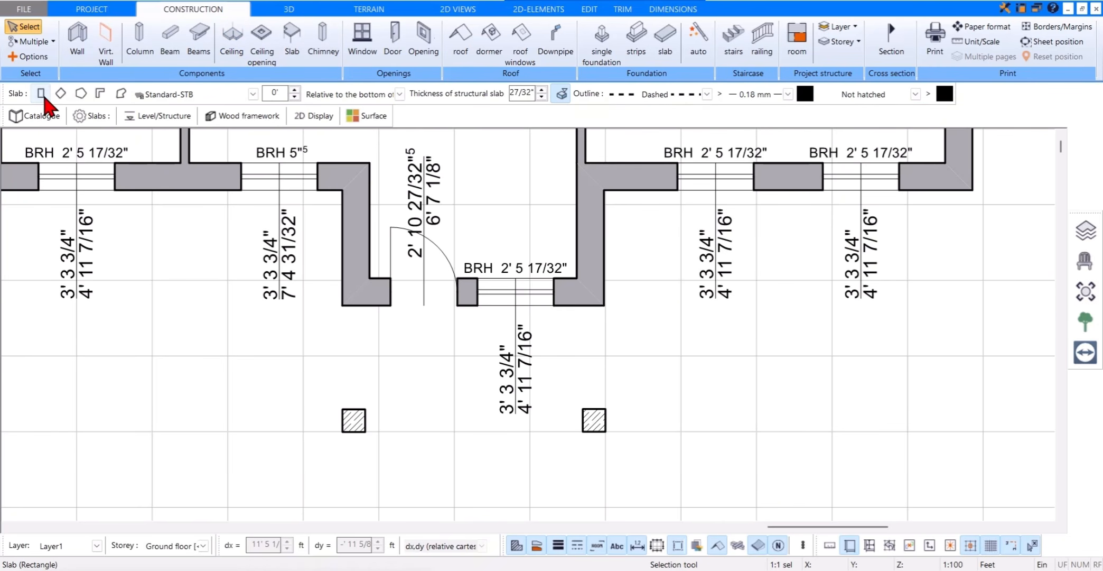
left_click(41, 94)
left_click(343, 305)
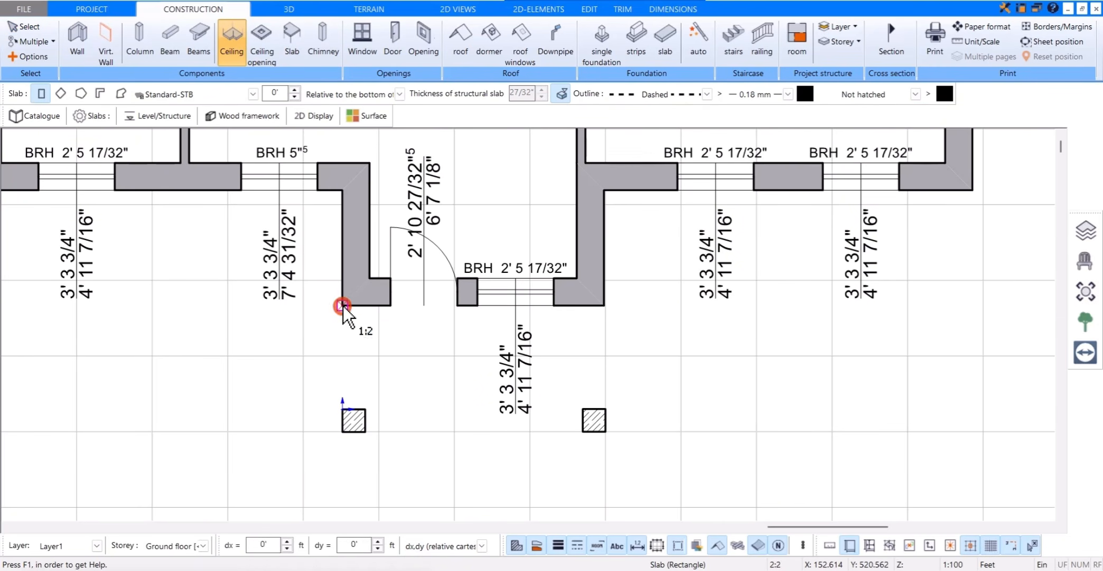
left_click(606, 431)
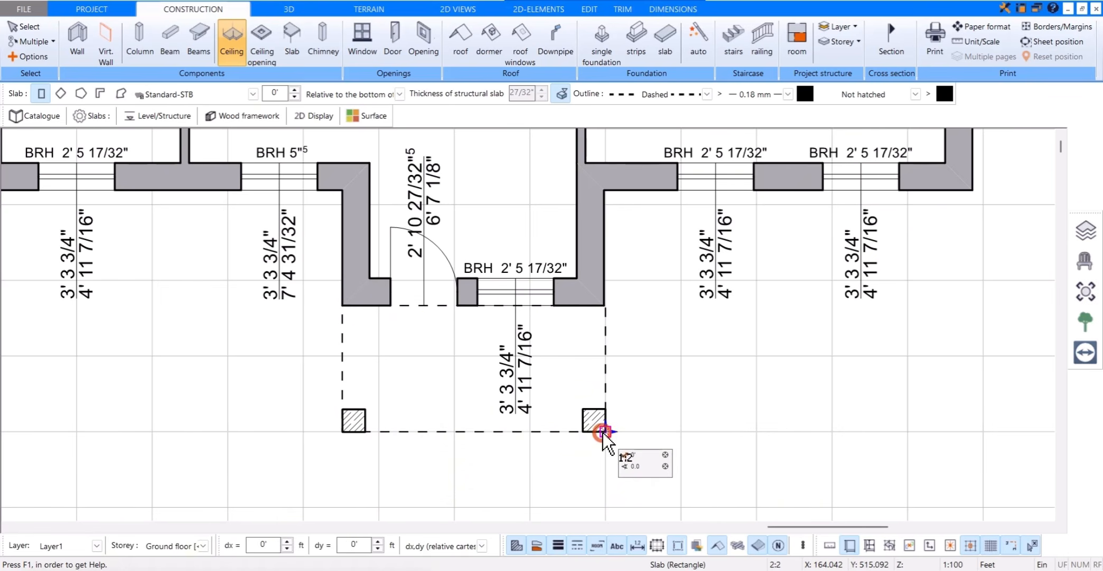
key("Escape")
key("Escape")
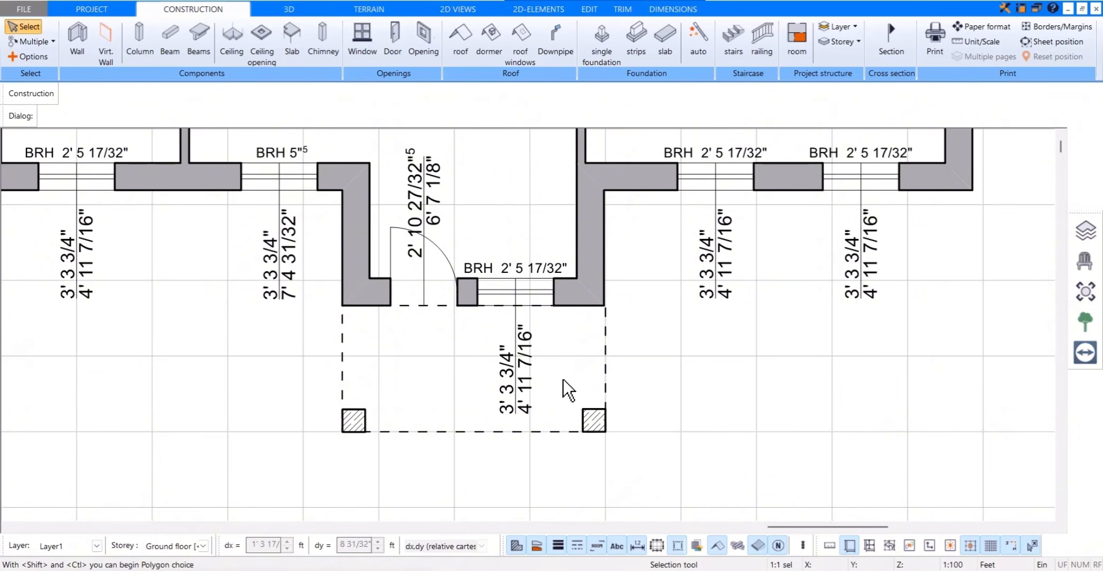
Step: View the ground floor with the entrance canopy in 3D and make the upper storey visible as well
scroll(563, 379, "down", 1)
left_click(1077, 232)
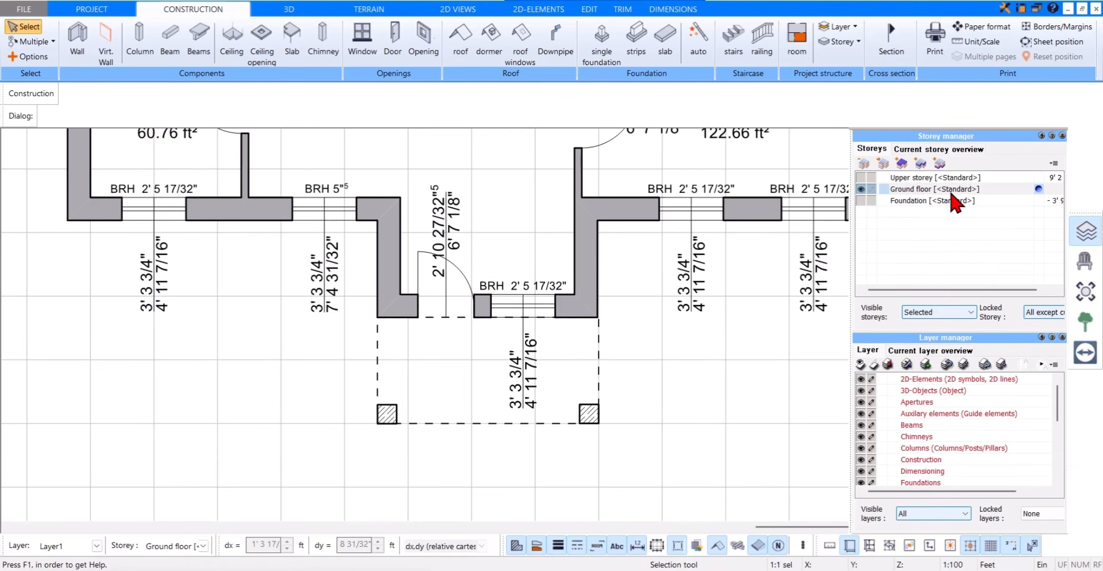
left_click(311, 11)
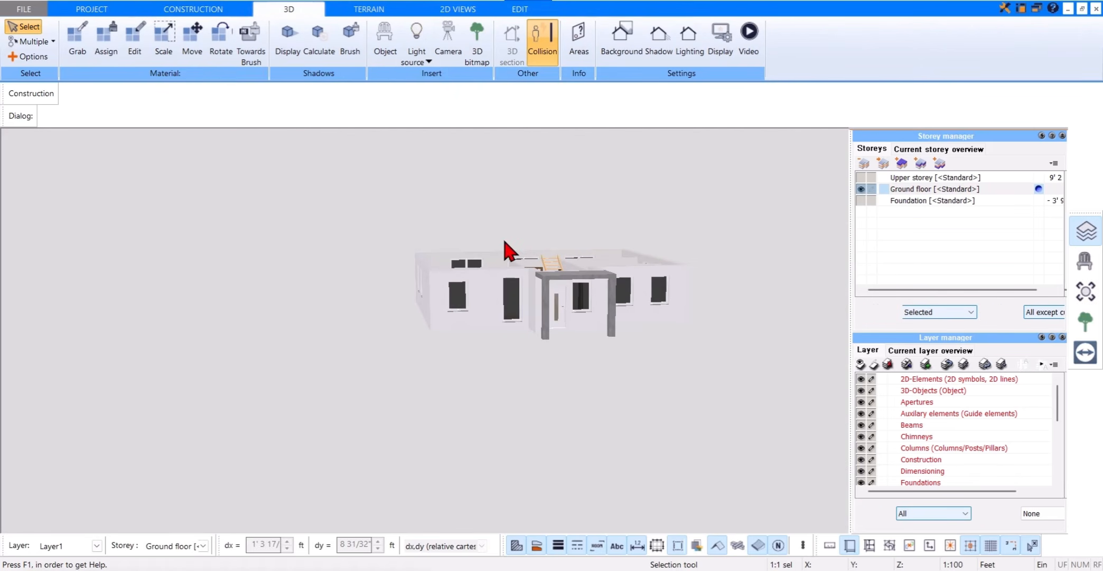
scroll(602, 272, "up", 3)
left_click_drag(625, 251, 629, 248)
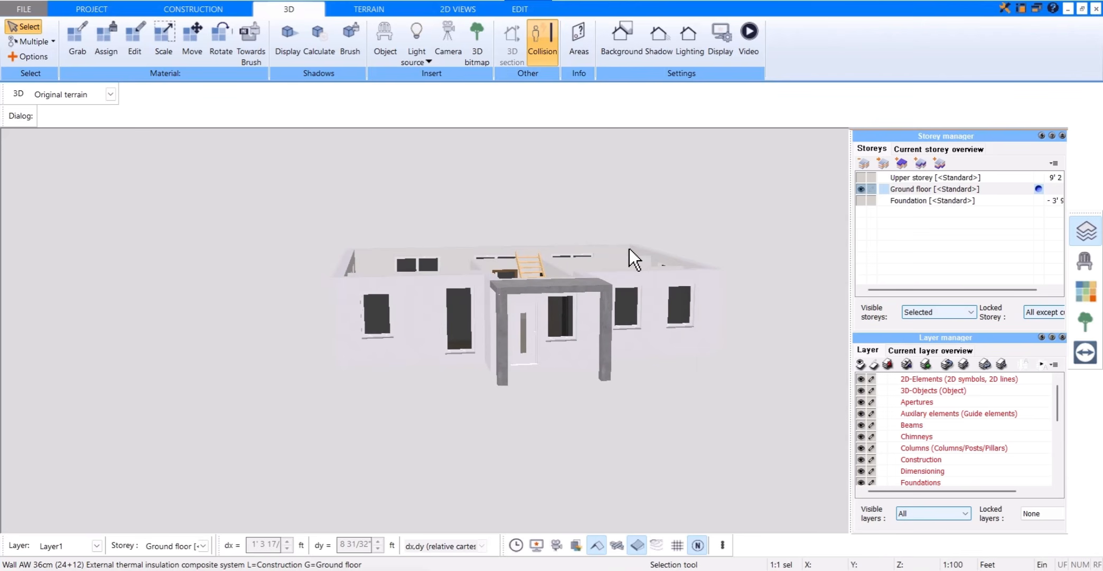
left_click(861, 177)
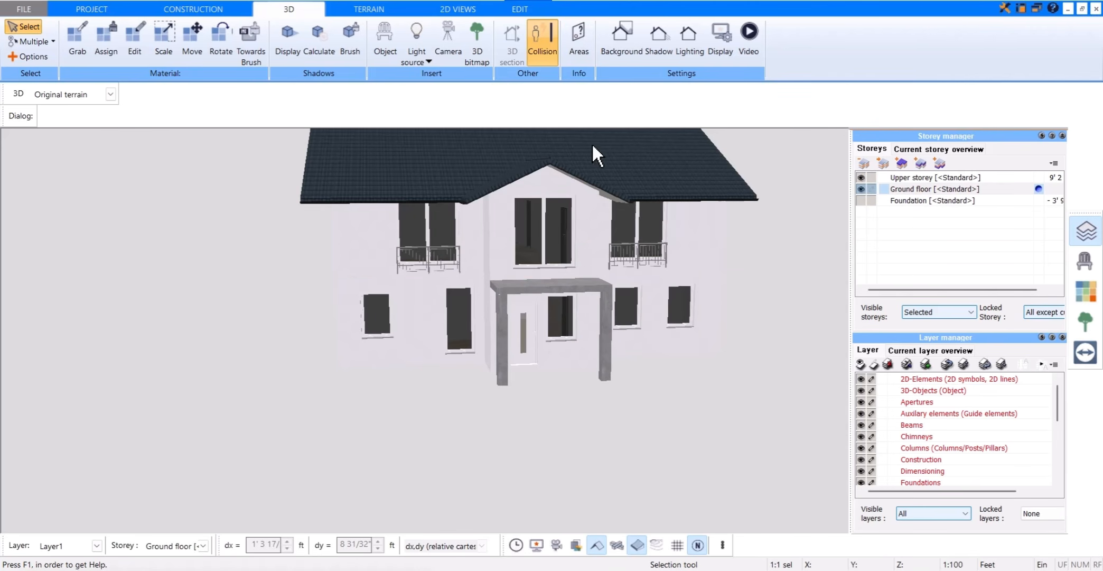
Step: Raise the canopy slab's level offset to 1' and give the left column its own top level of 1'
left_click(520, 287)
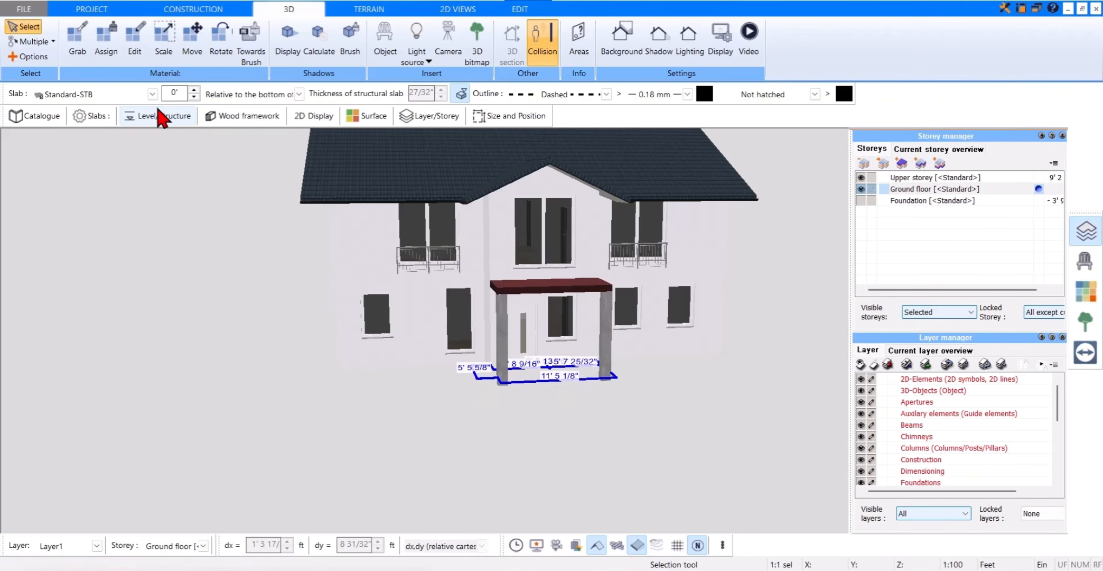
left_click(195, 91)
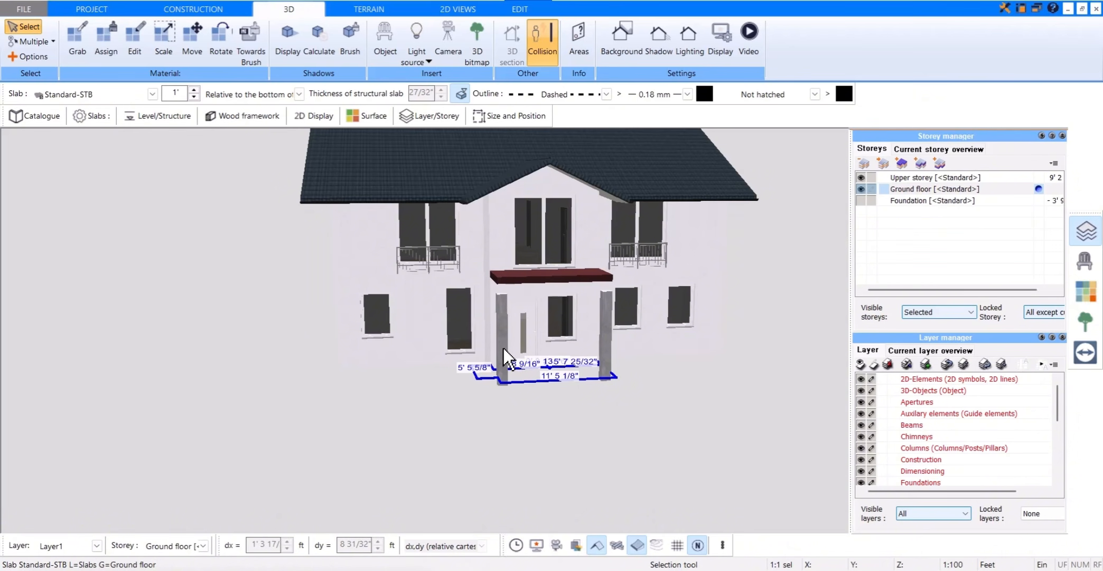
left_click(503, 349)
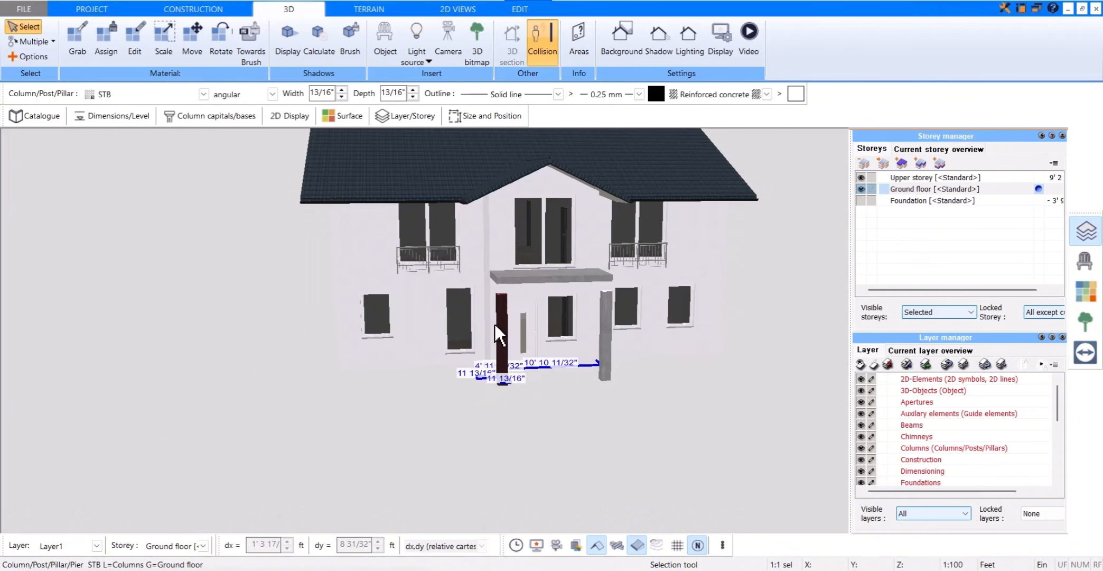
left_click(135, 125)
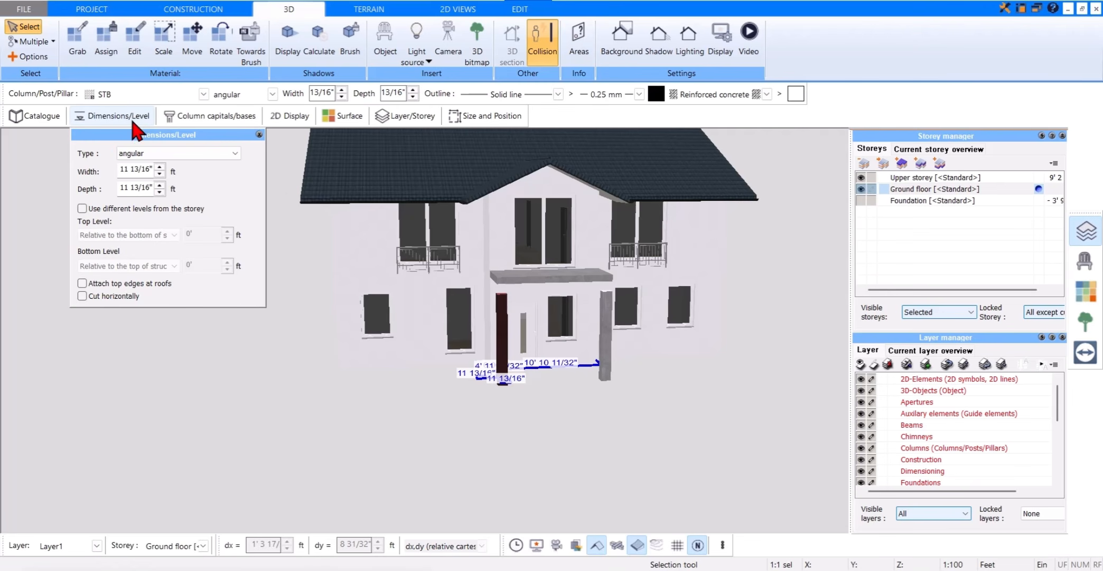
left_click(82, 209)
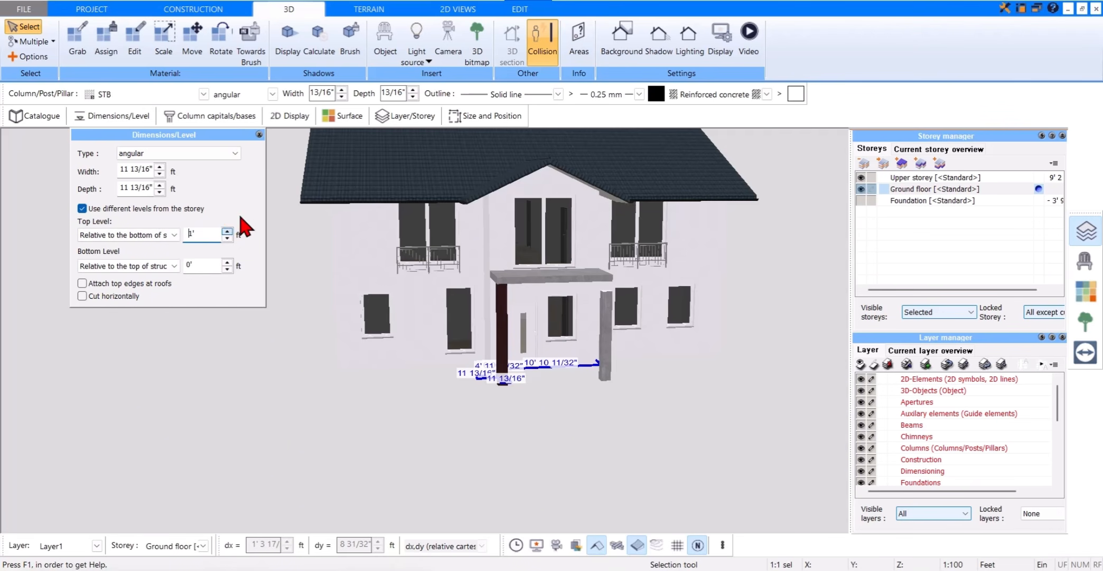
left_click(258, 134)
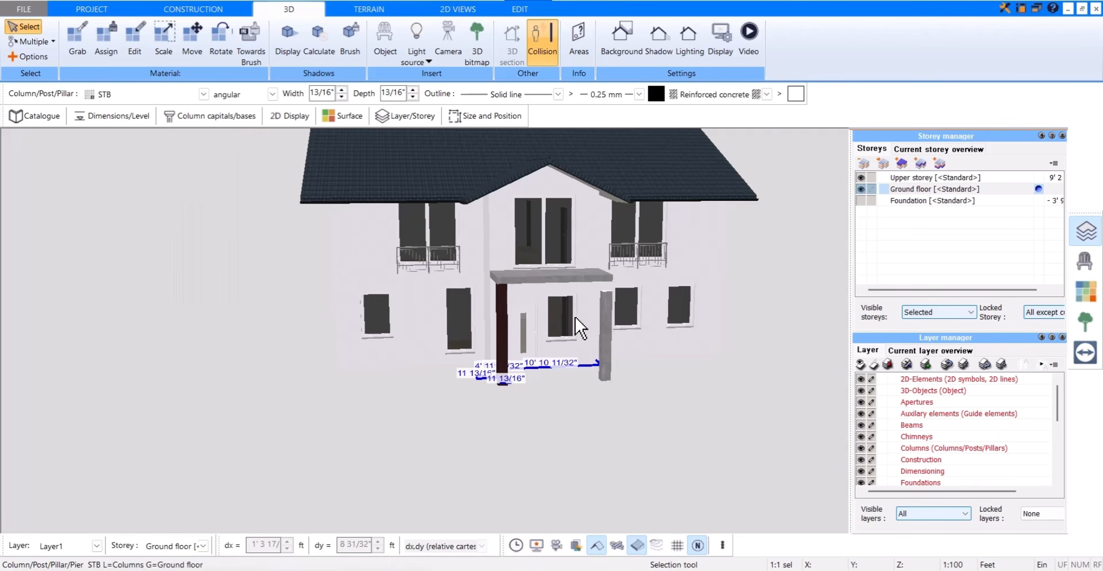
Step: Give the right canopy column levels different from the storey, with a top level of 1'
left_click(606, 344)
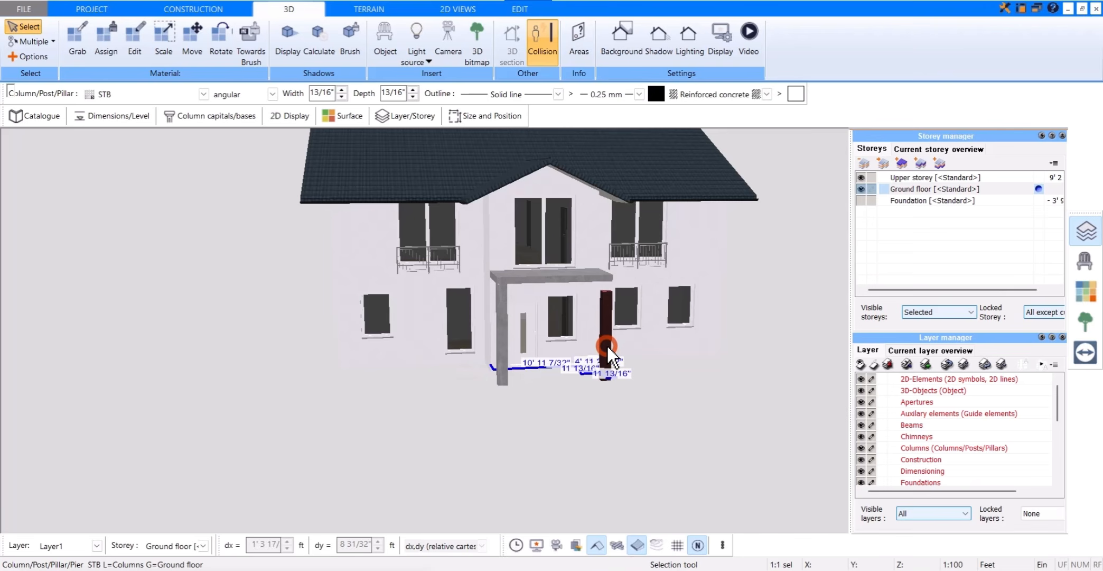
left_click(120, 115)
left_click(82, 209)
left_click(228, 231)
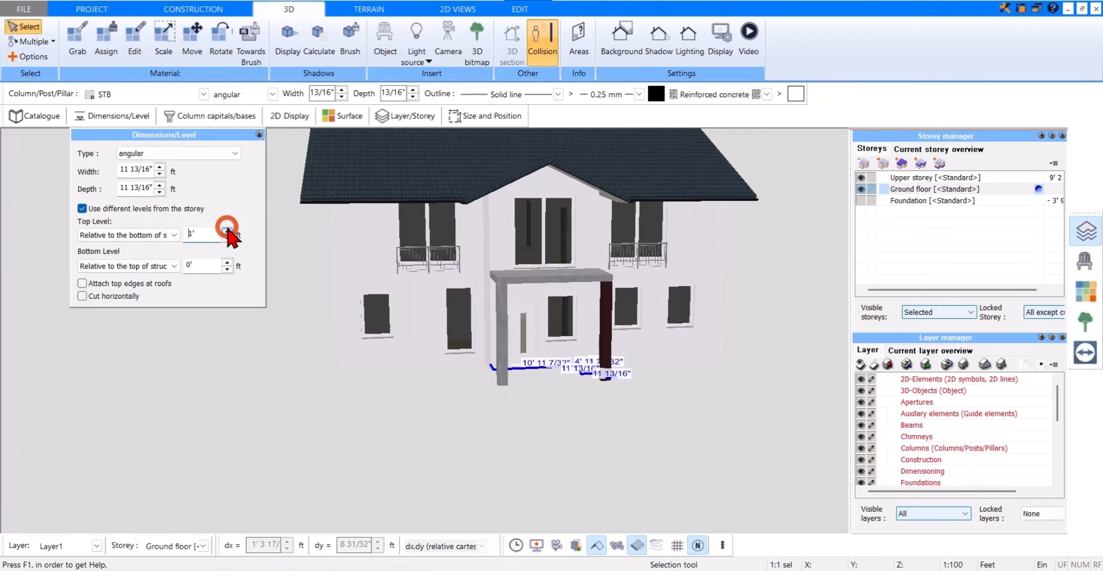
left_click(259, 135)
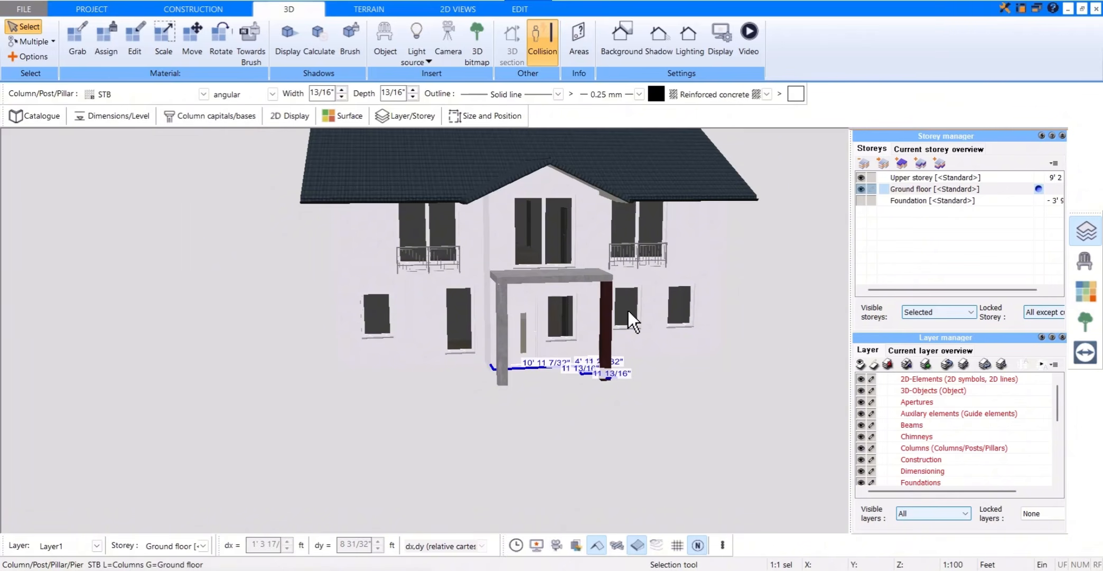
Step: Add the St-Foot04 column base to the right canopy column and set its level reference to Top level
scroll(629, 313, "up", 3)
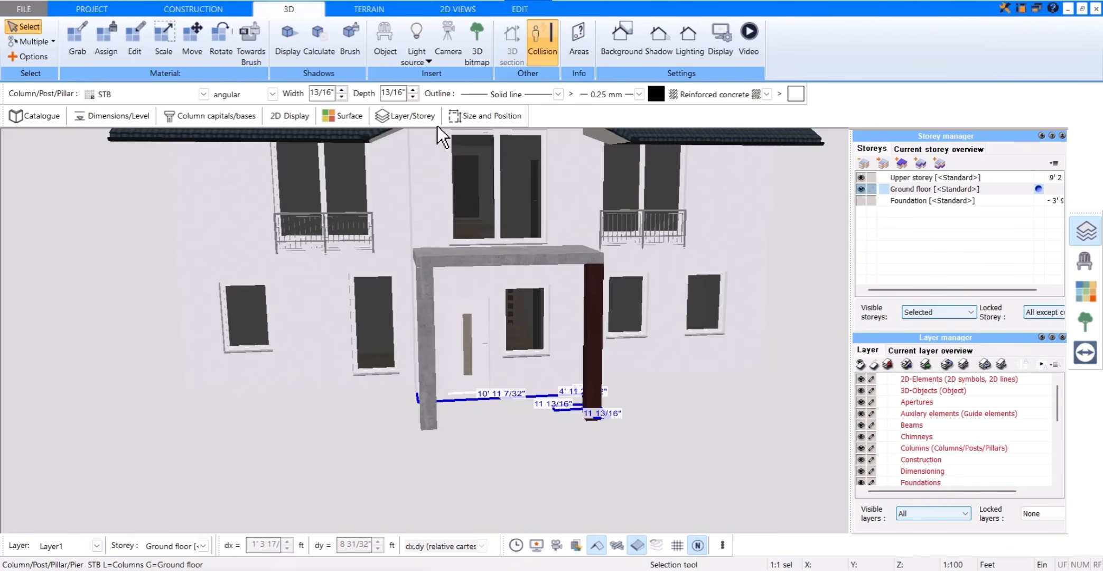
left_click(252, 125)
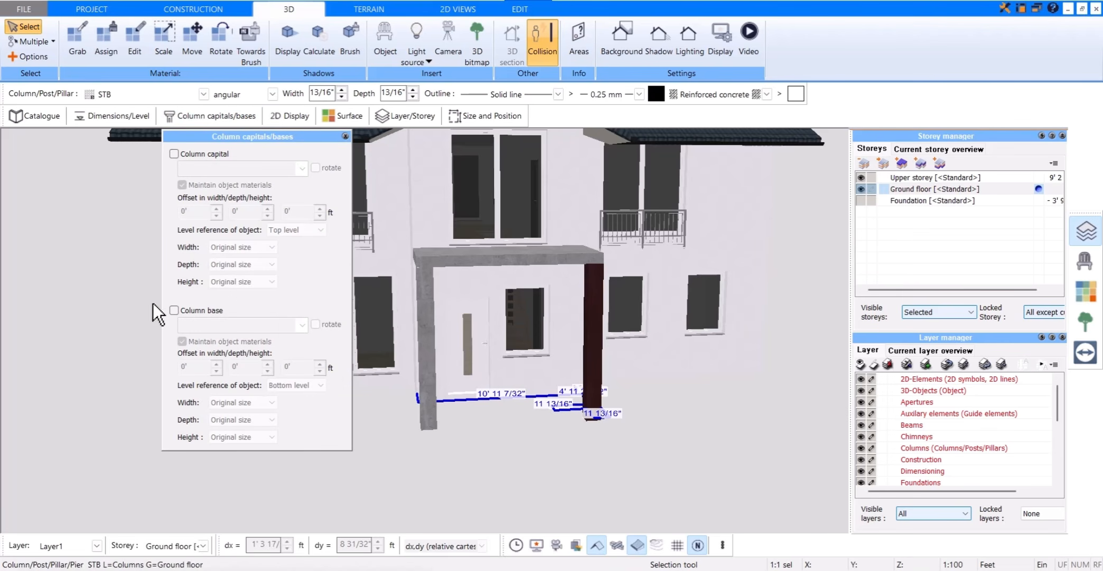
left_click(174, 310)
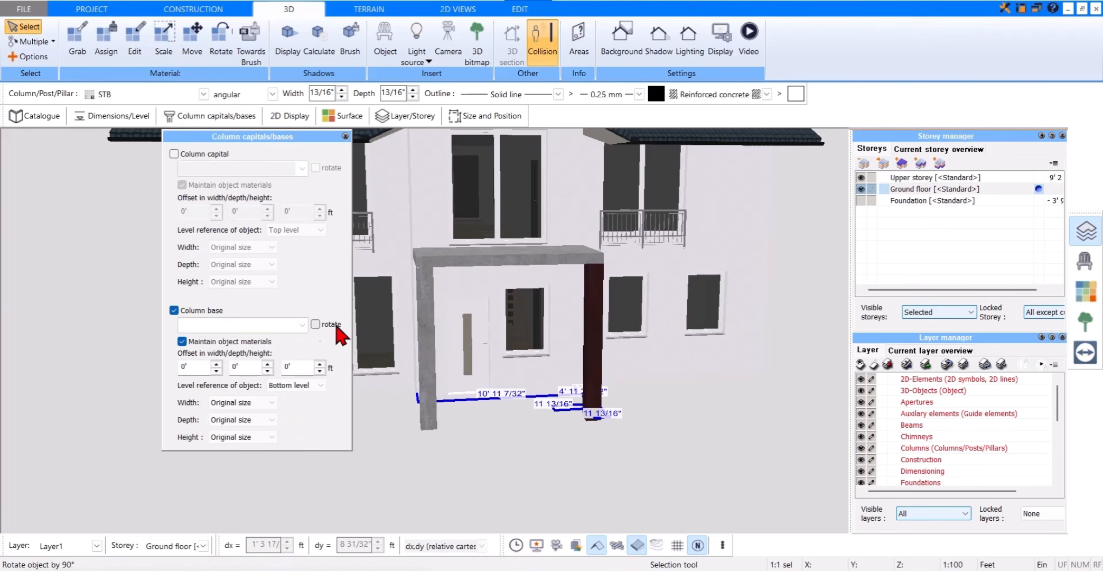
left_click(303, 324)
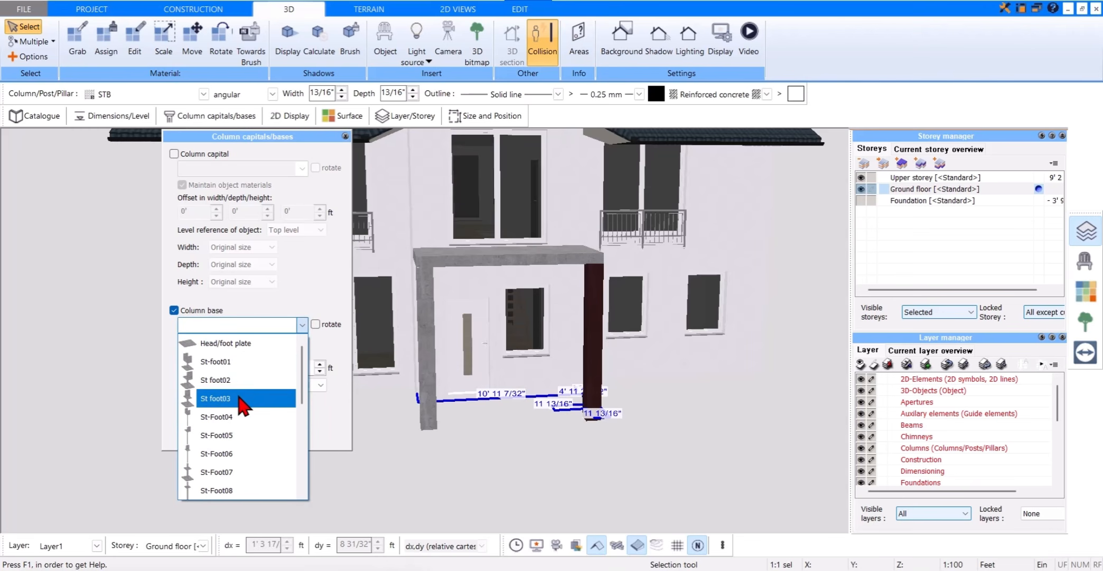
left_click(227, 417)
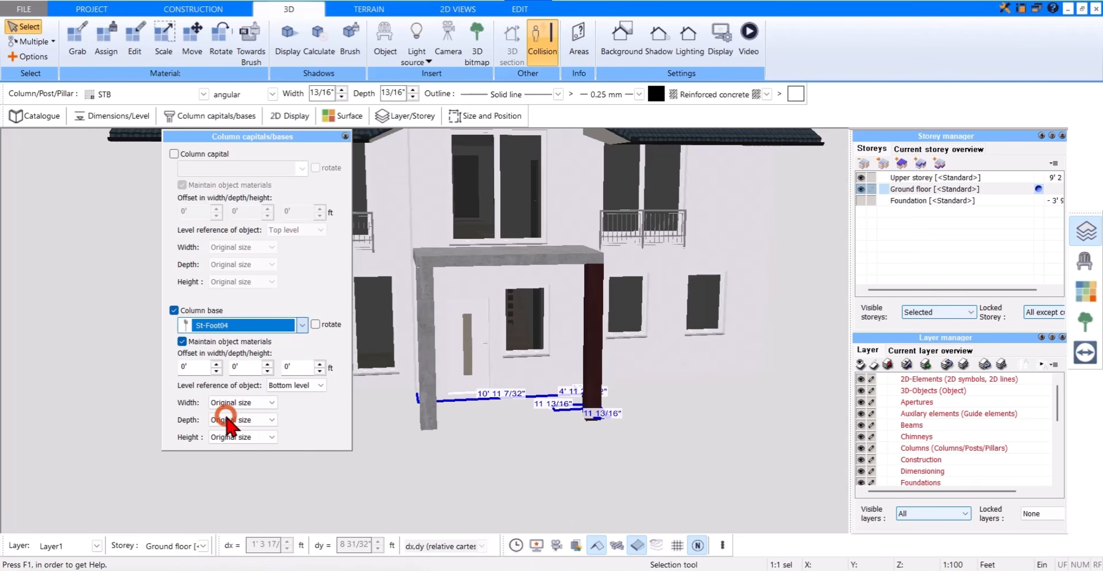
left_click(315, 385)
left_click(304, 404)
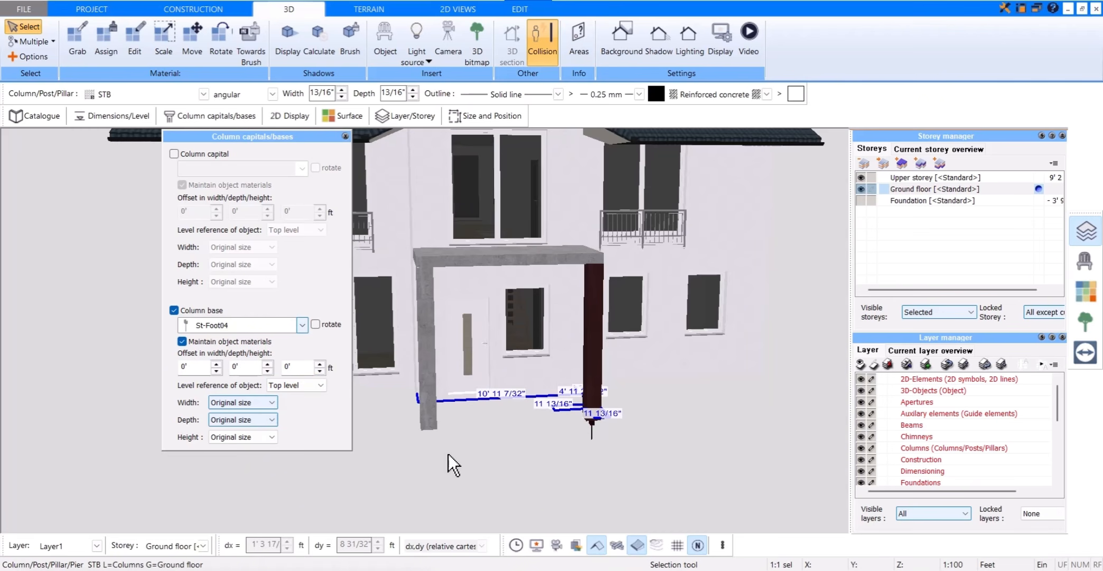
Step: Deselect the canopy column, return to the 2D construction plan and make the upper storey active with the ground floor also visible
left_click(611, 422)
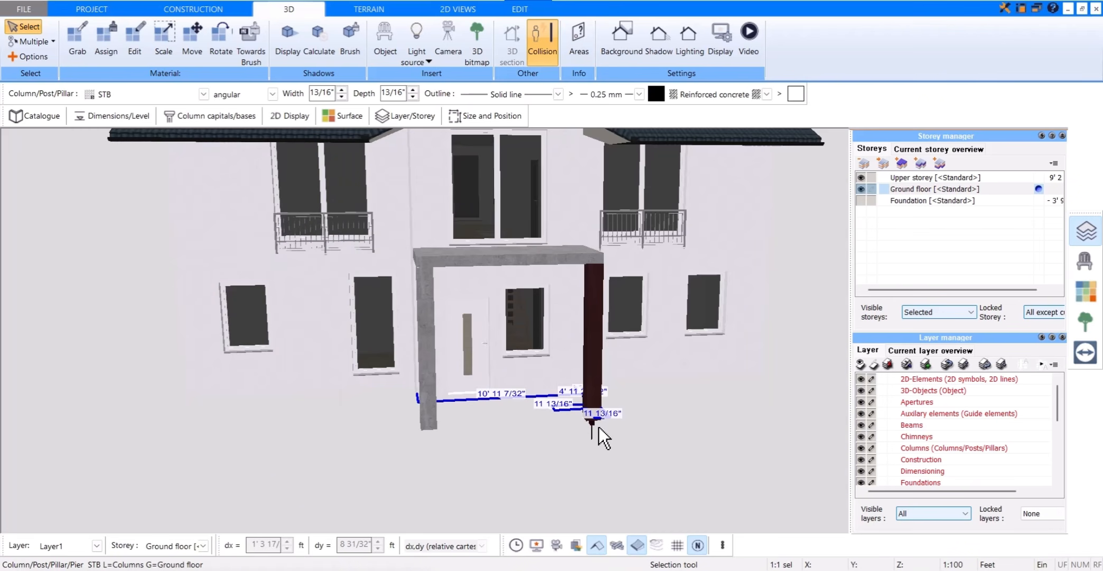
key("Escape")
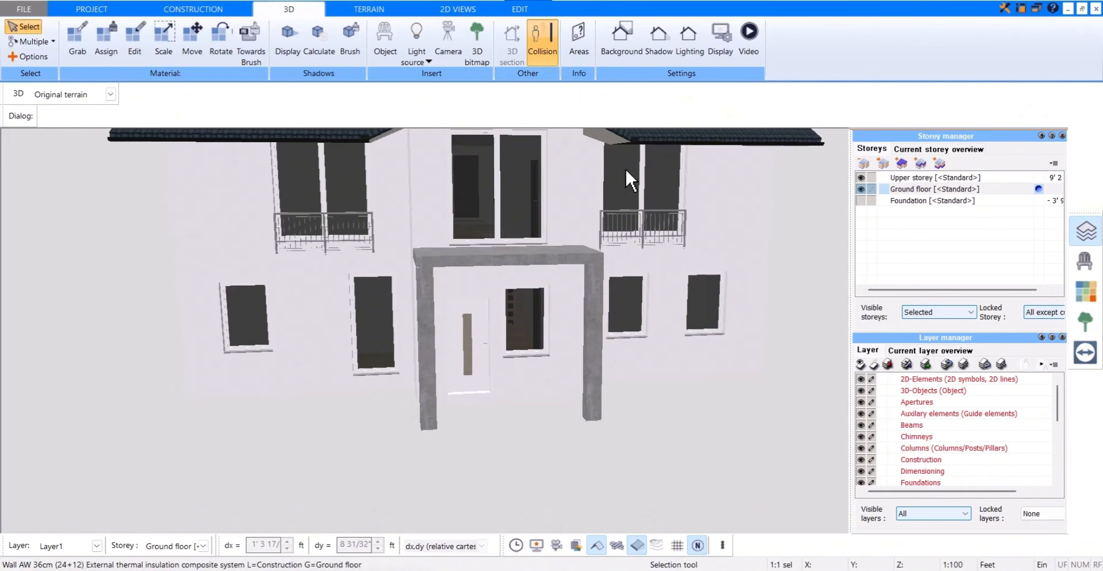
left_click(238, 9)
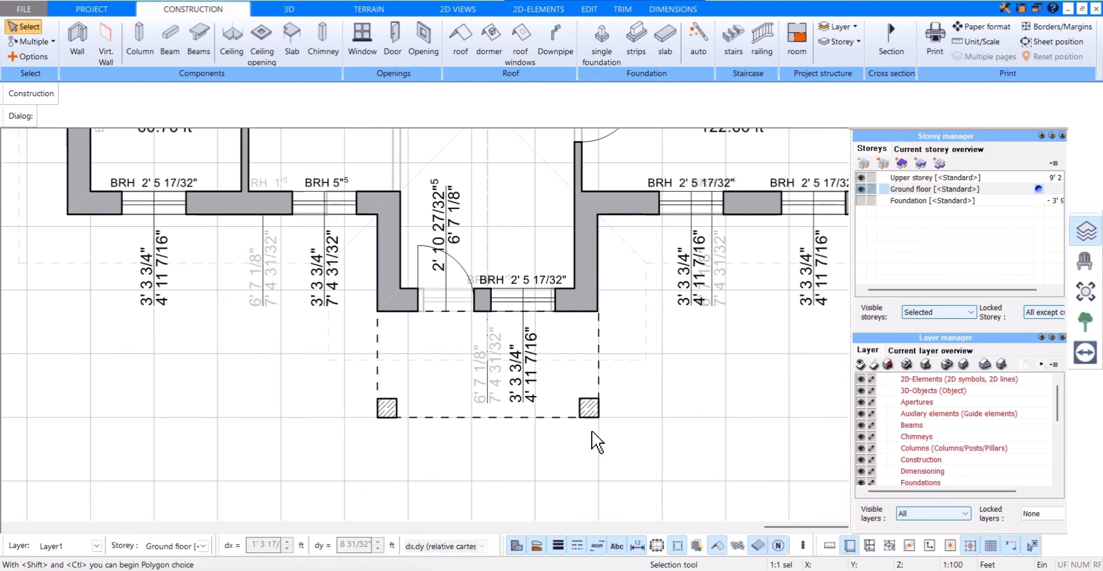
left_click(1041, 177)
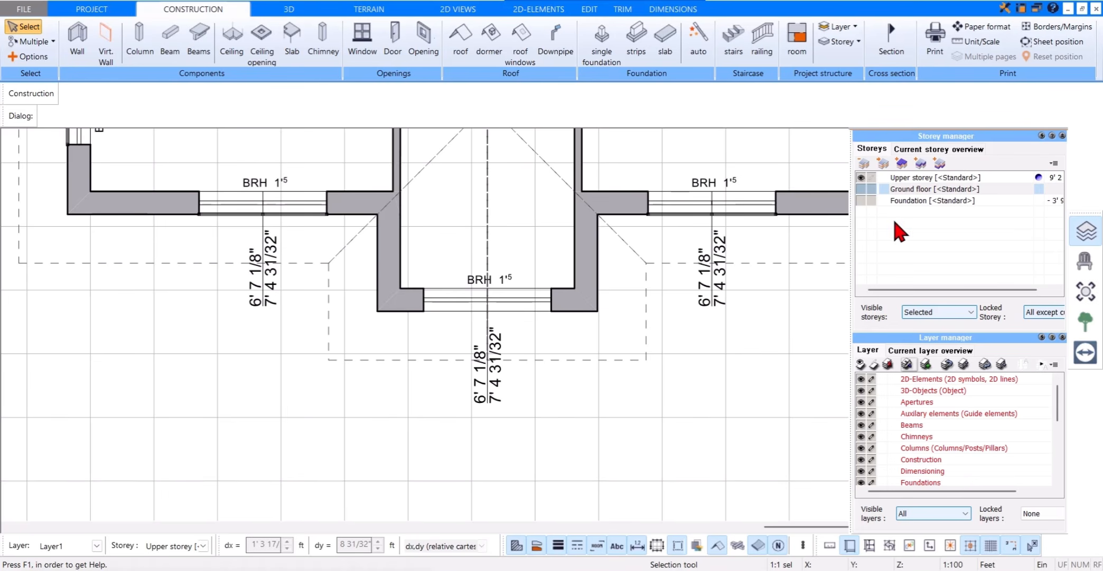
left_click(861, 188)
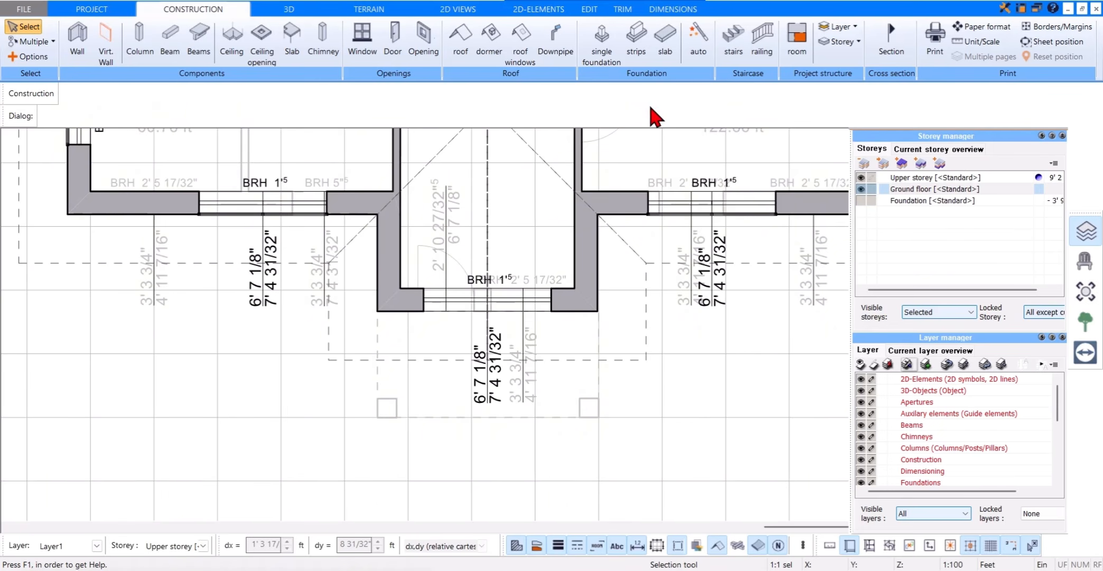
Step: Draw an open-polygon GL6_1 M railing on the upper storey along the canopy's left, front and right edges, between the projecting bay's outer corners
left_click(761, 53)
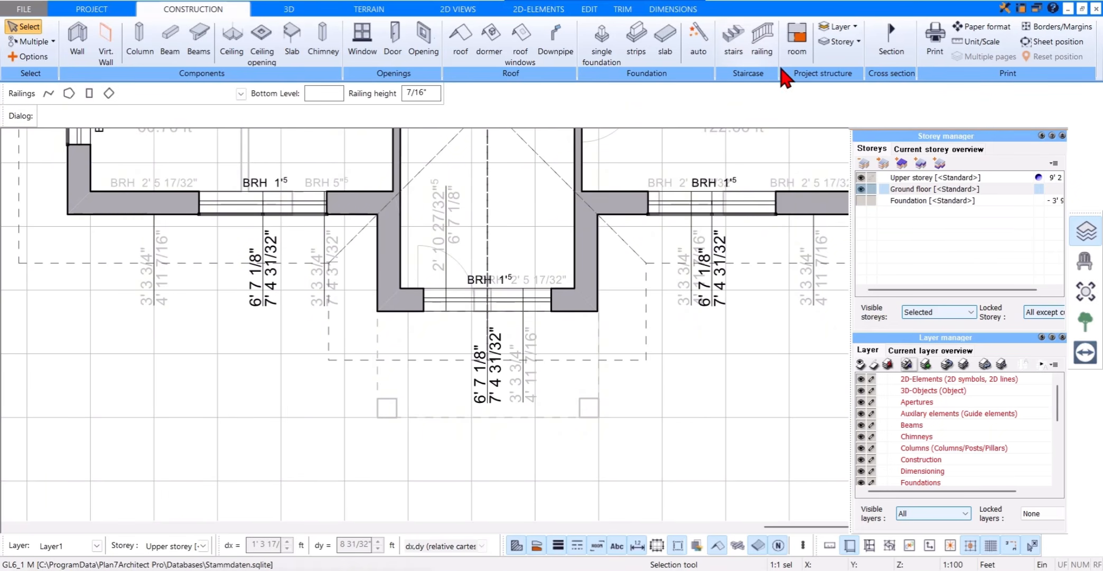
left_click(762, 48)
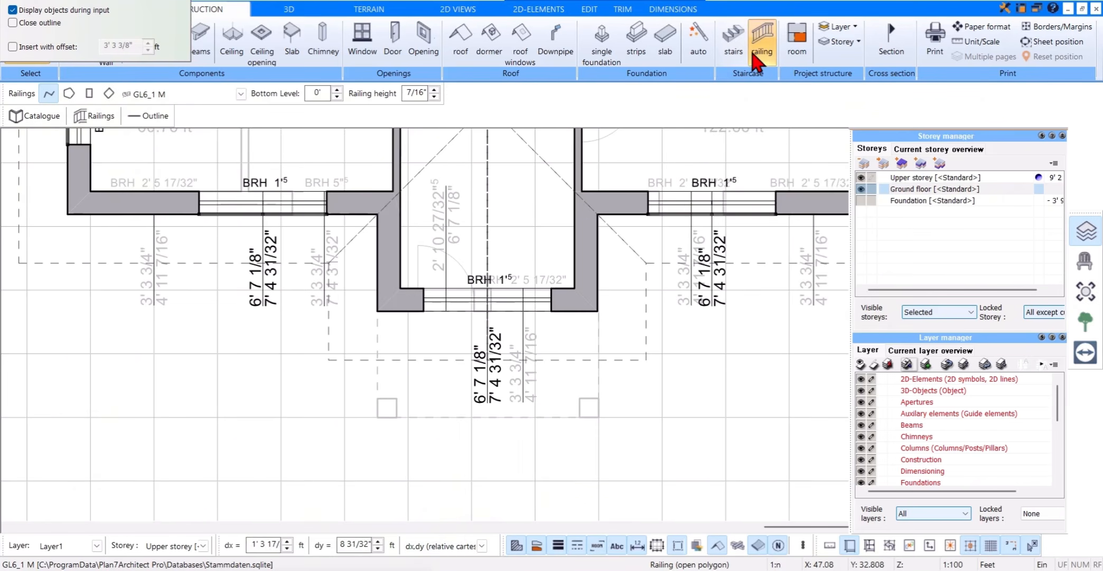
left_click(377, 310)
left_click(377, 417)
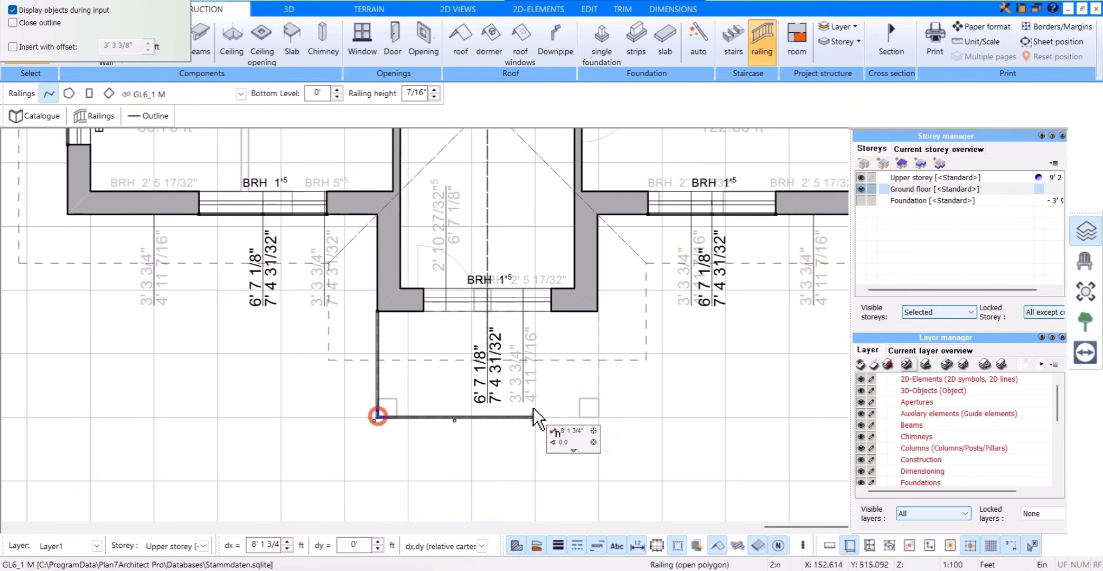
left_click(599, 417)
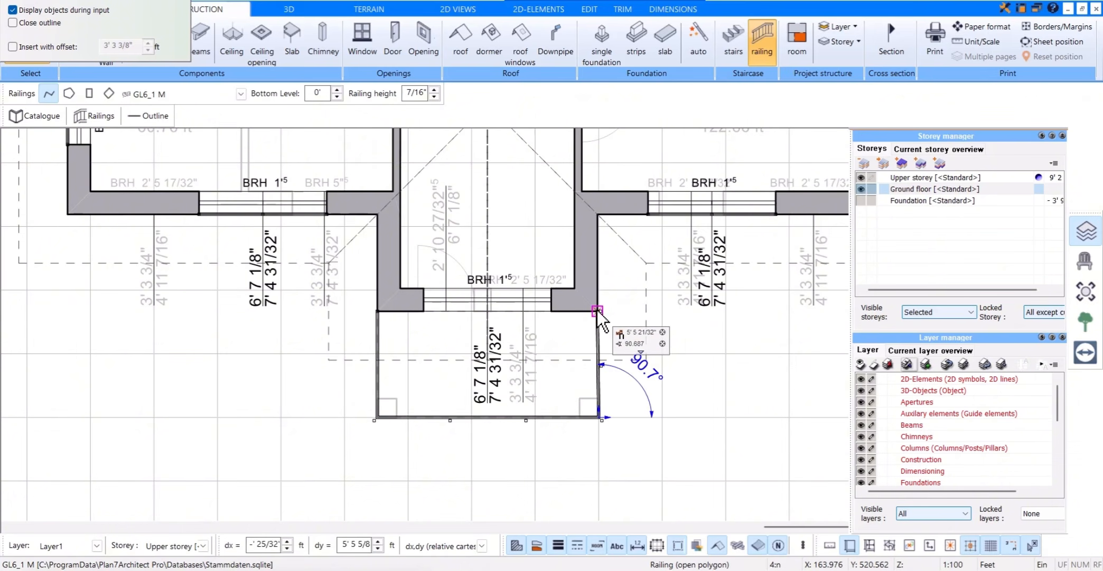
left_click(597, 309)
key("Escape")
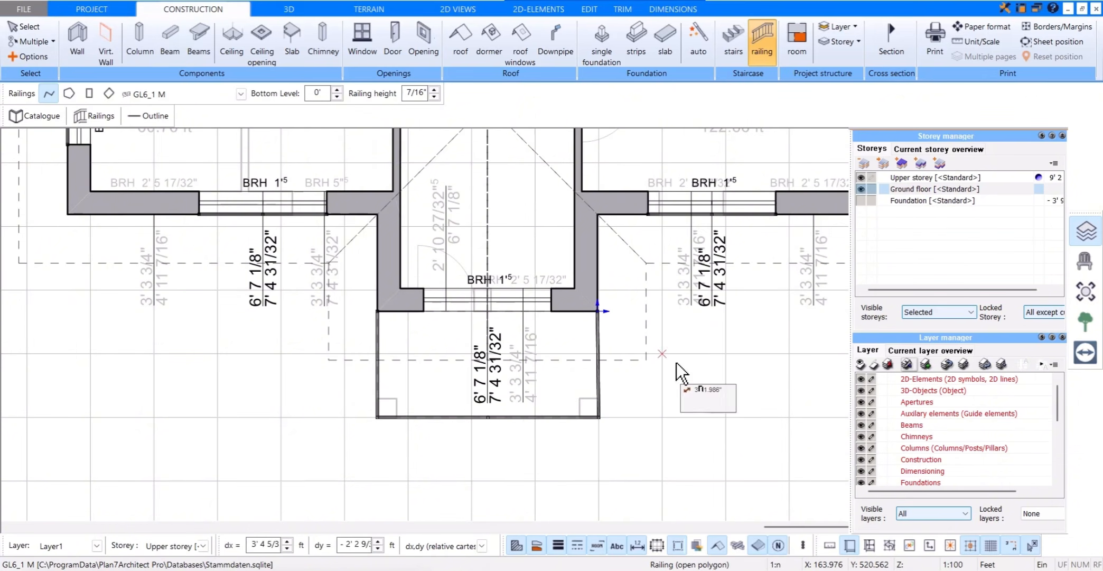
Step: Inspect the balcony railing above the entrance canopy in 3D, up close and together with the whole front facade
left_click(302, 11)
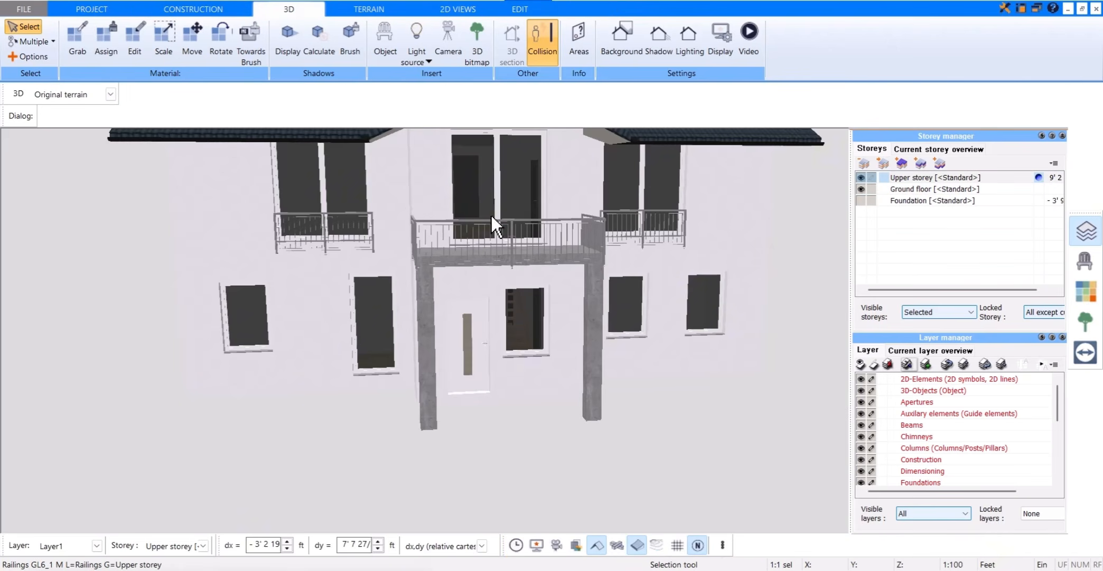
scroll(498, 197, "up", 2)
mouse_move(535, 205)
left_mouse_down()
mouse_move(501, 202)
mouse_move(529, 199)
left_mouse_up()
scroll(531, 197, "down", 5)
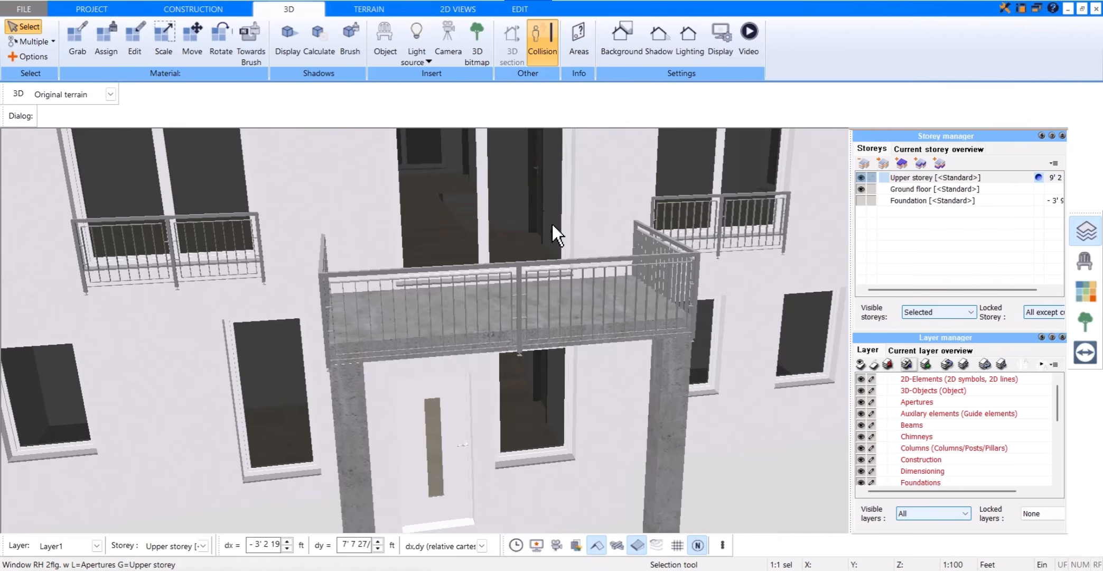
left_click_drag(702, 175, 697, 175)
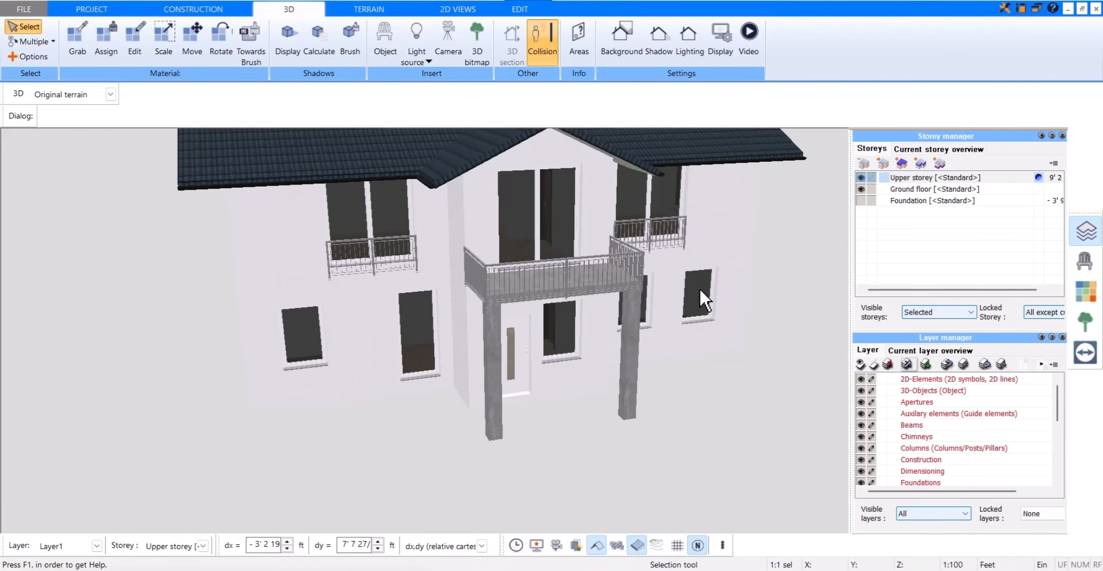
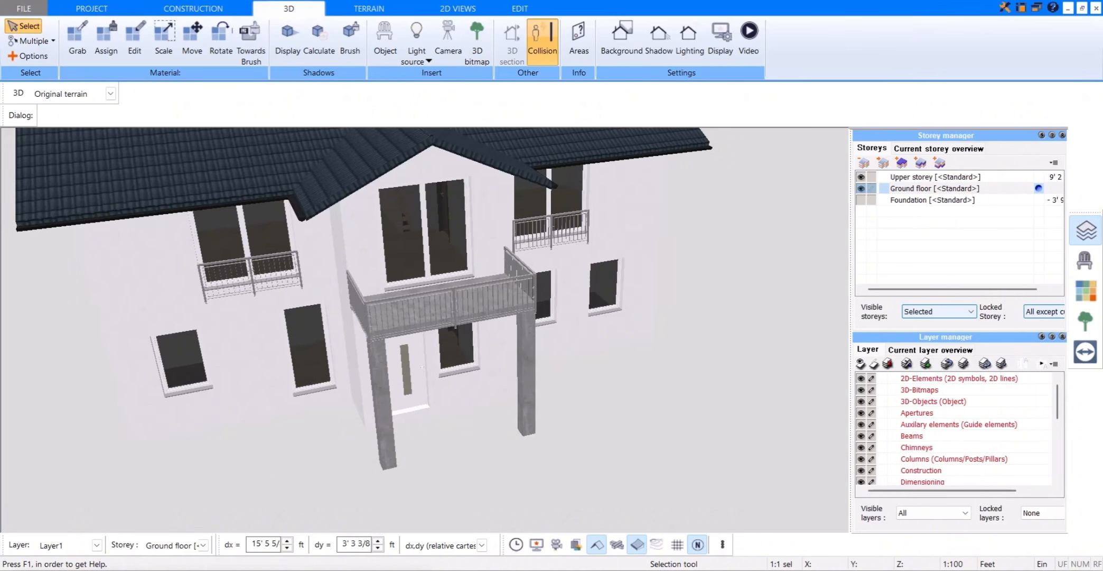
Step: Hide the storey and layer managers and draw a parallel guide line 20 ft outside the house's rear exterior wall in the 2D terrain plan
left_click(1087, 235)
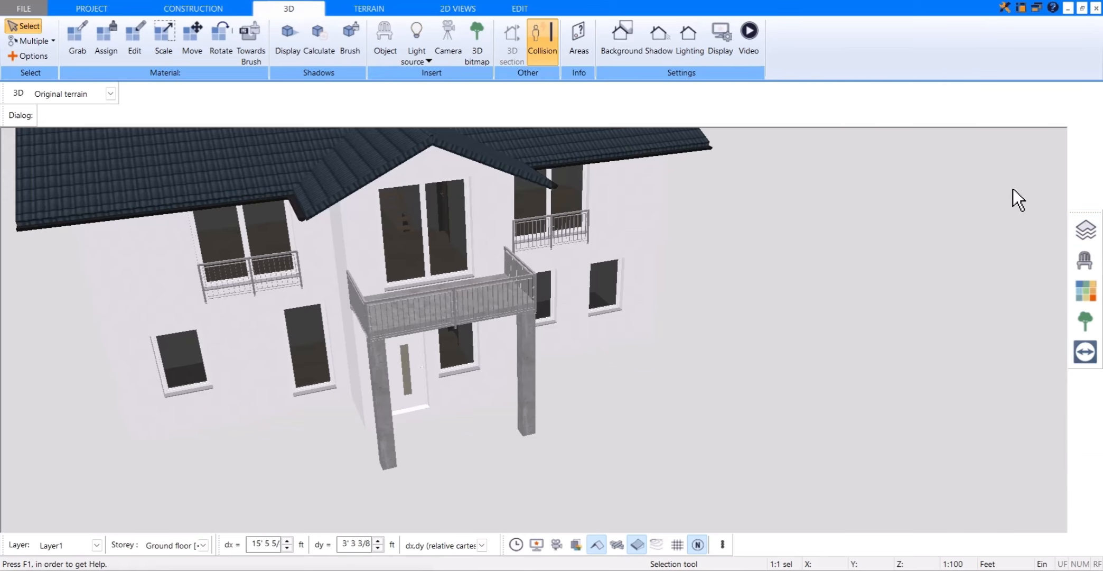
left_click(387, 12)
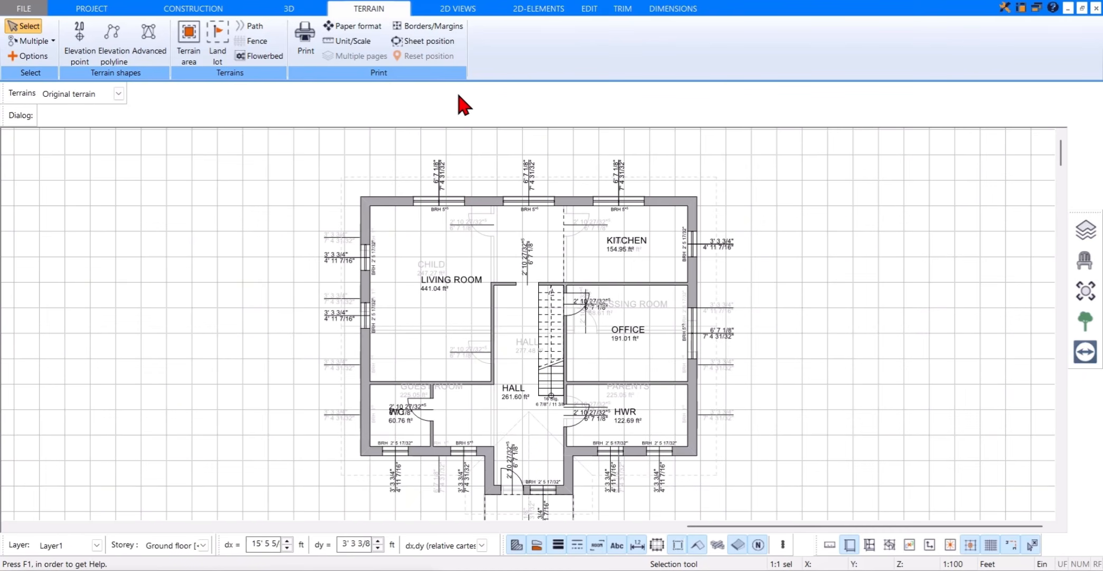
left_click(539, 9)
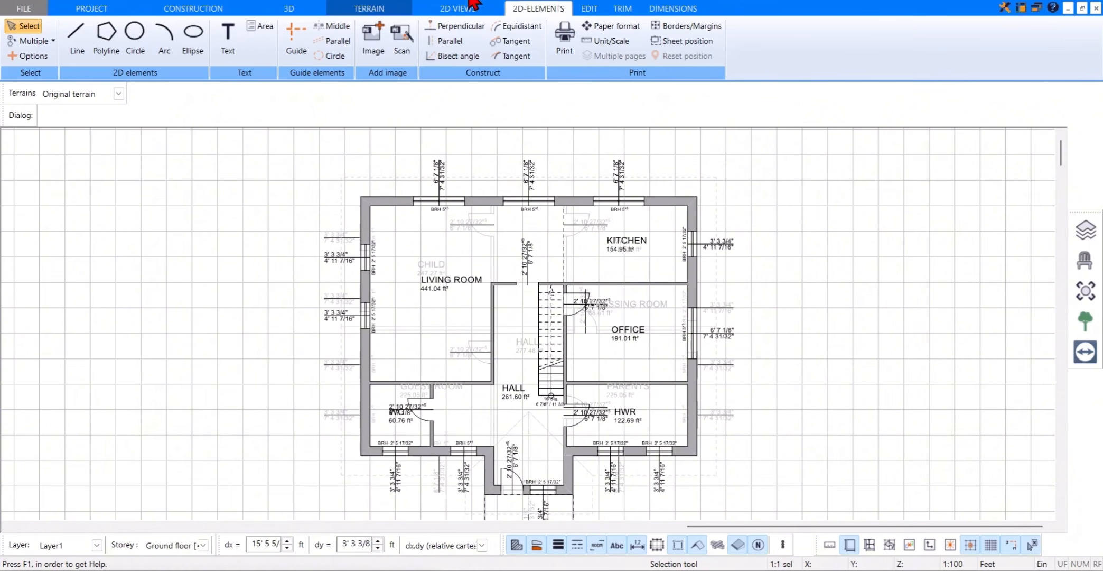
left_click(297, 42)
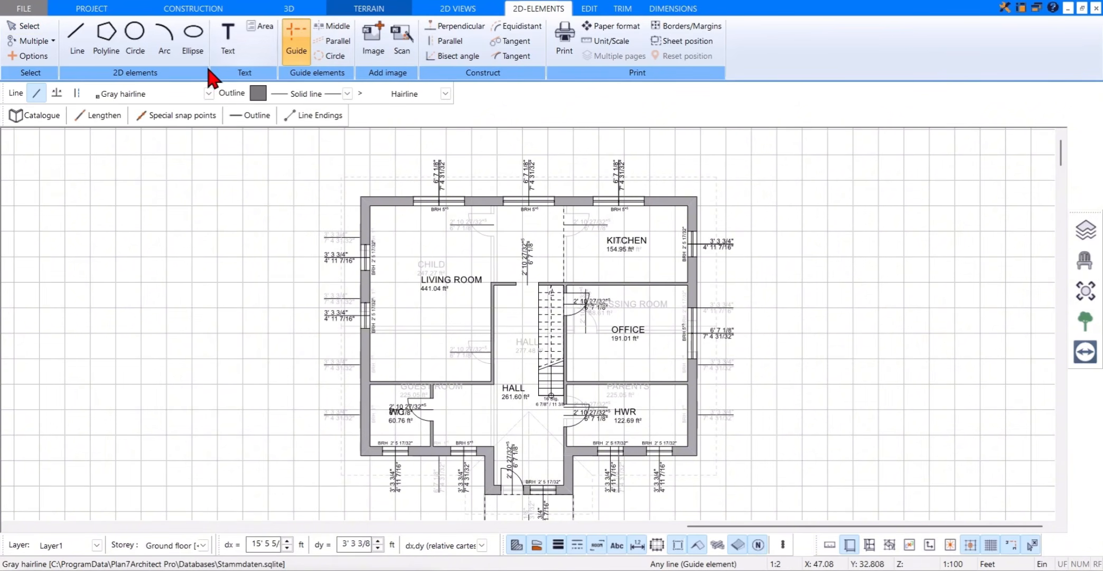
left_click(77, 93)
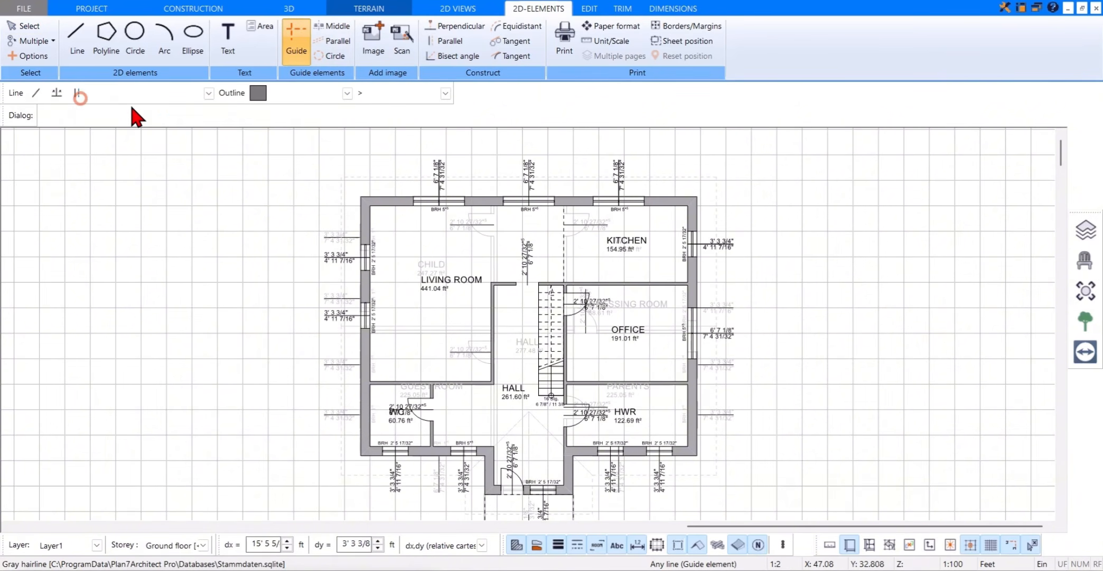
left_click(478, 195)
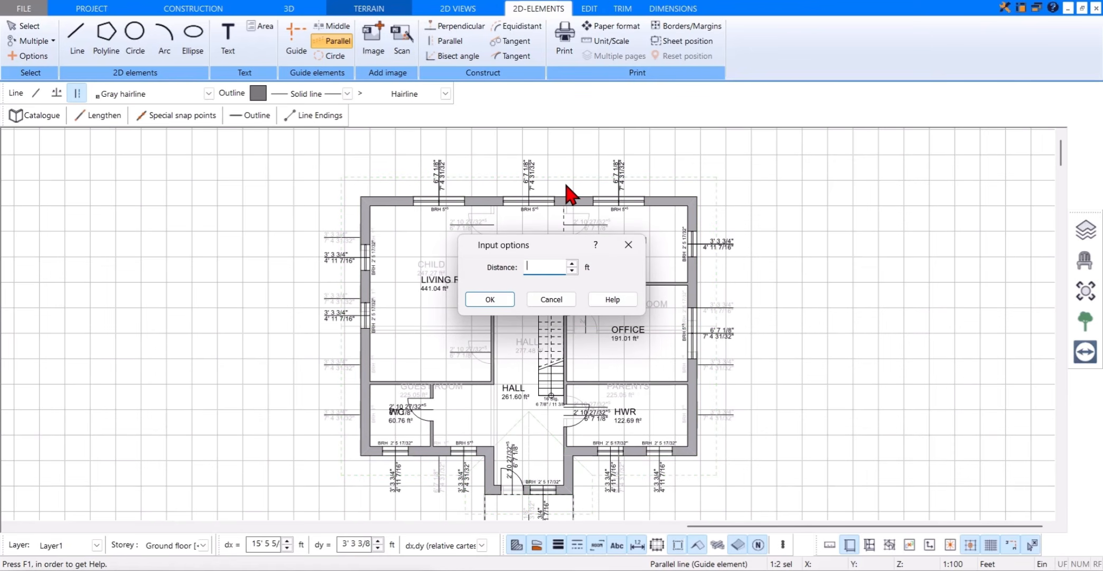
left_click(490, 300)
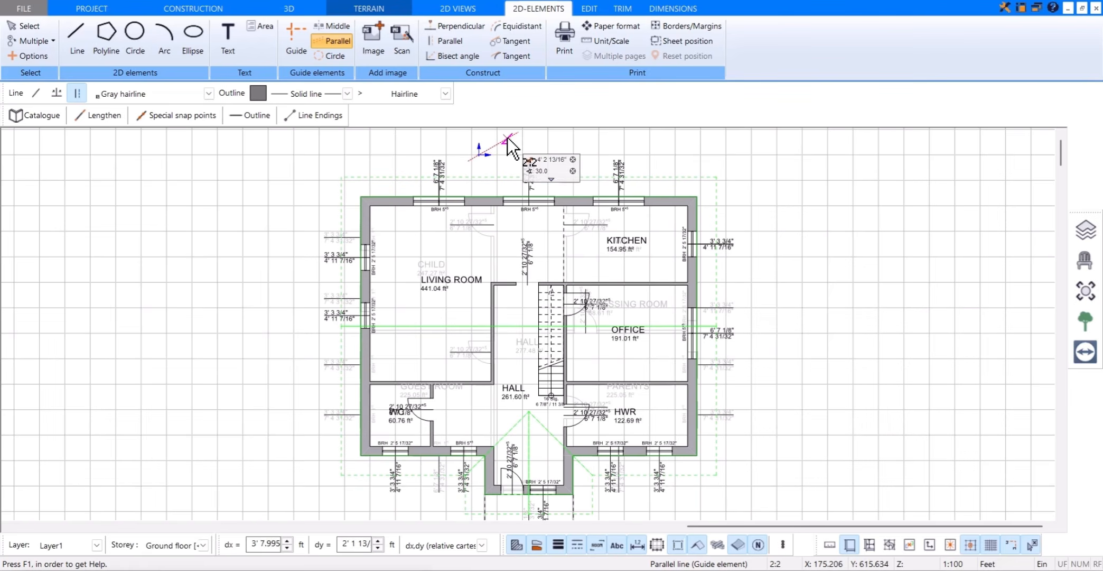
Step: Draw a parallel guide line 20 ft in front of the projecting entrance bay's front wall
scroll(524, 243, "down", 2)
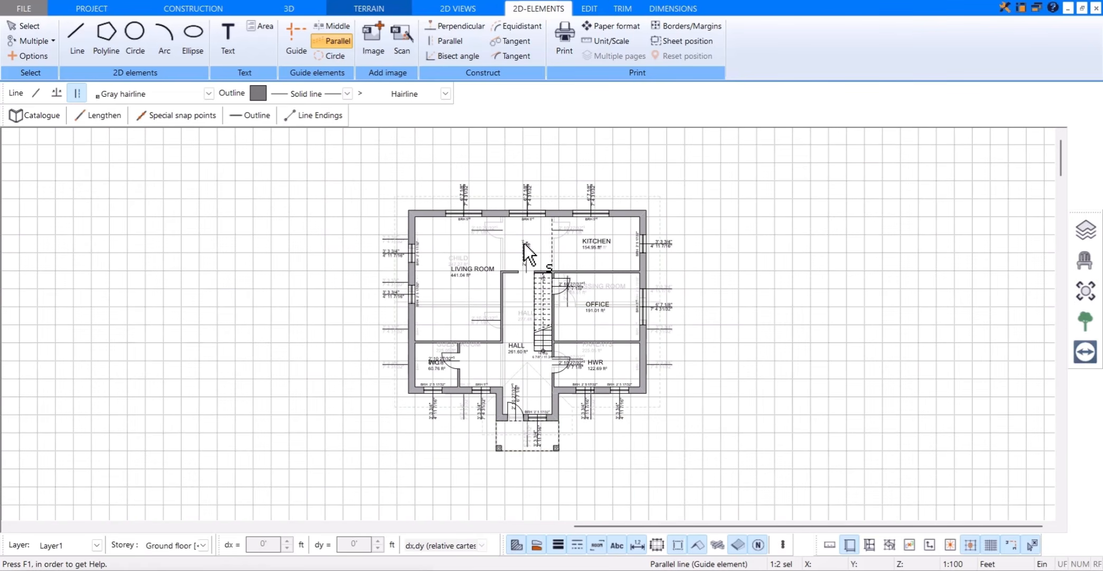
left_click(548, 420)
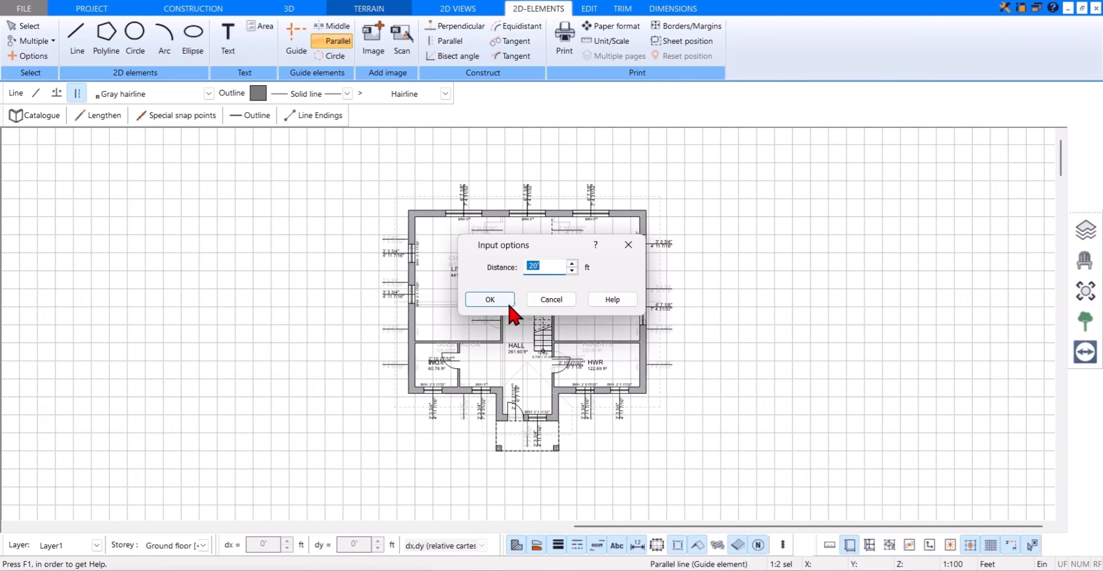
left_click(494, 299)
scroll(540, 483, "down", 2)
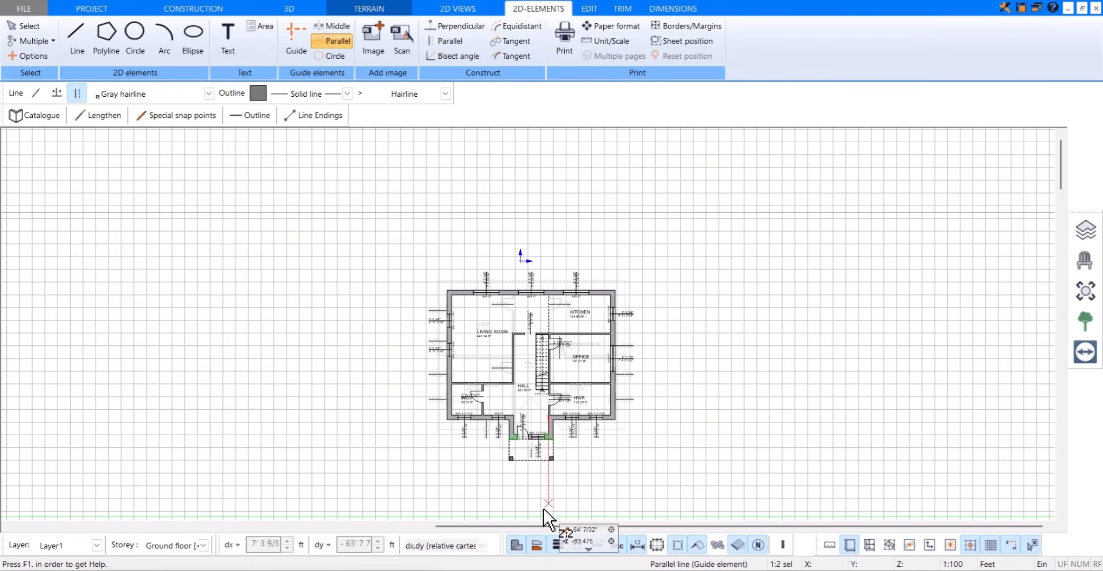
left_click(544, 508)
Step: Draw parallel guide lines 45 ft outside the house's left and right exterior walls
scroll(459, 344, "up", 2)
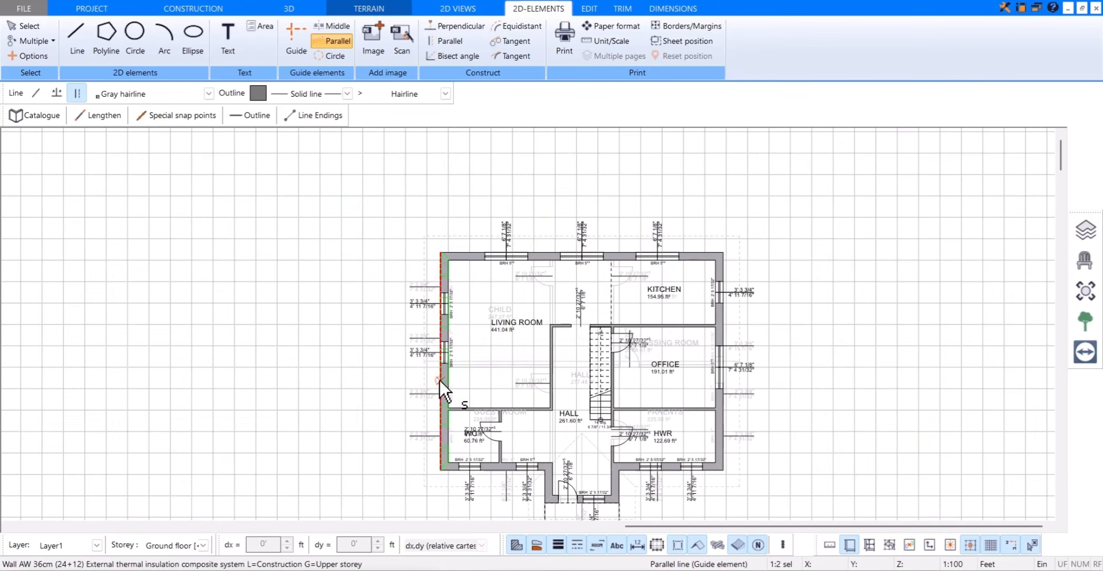
left_click(441, 379)
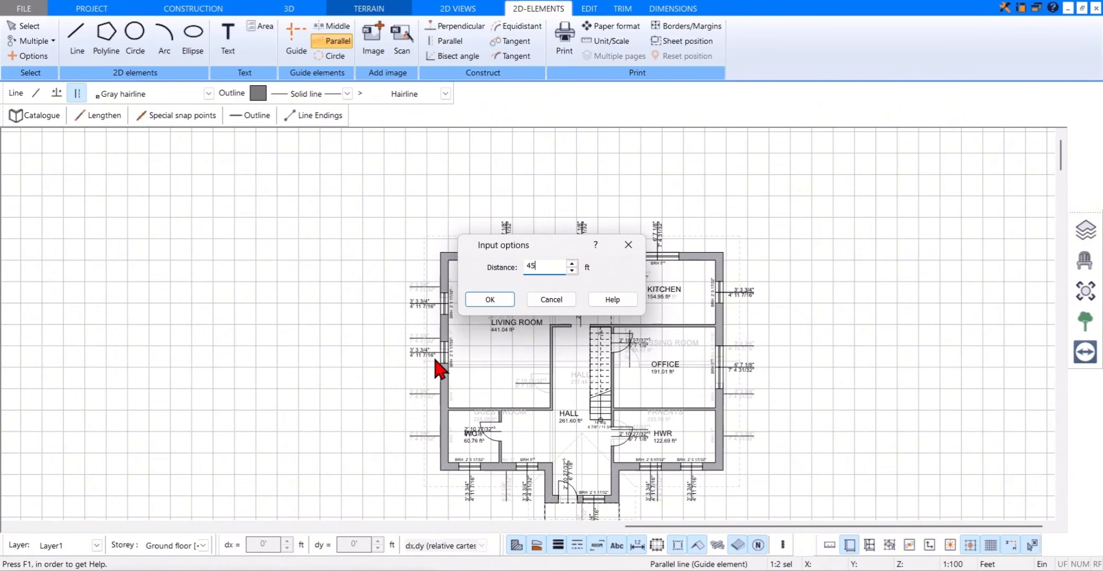
left_click(489, 299)
left_click(265, 338)
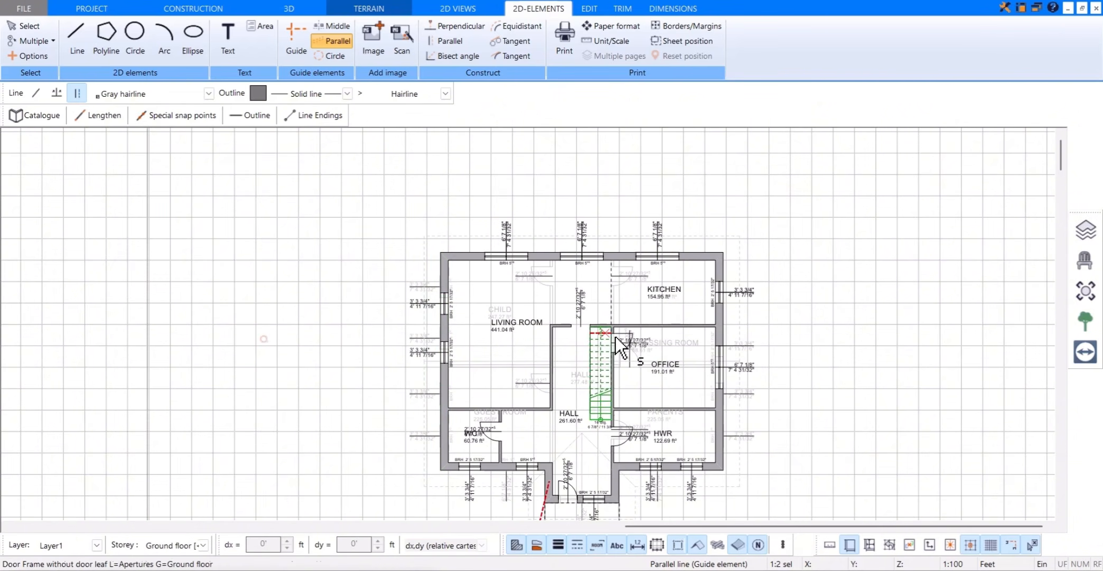
left_click(724, 413)
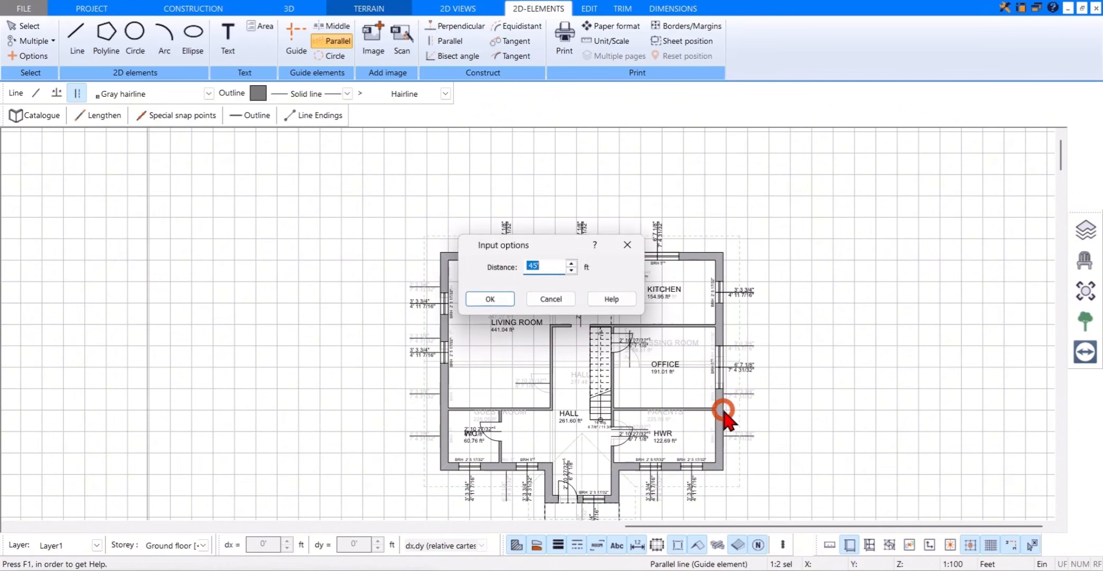
left_click(501, 438)
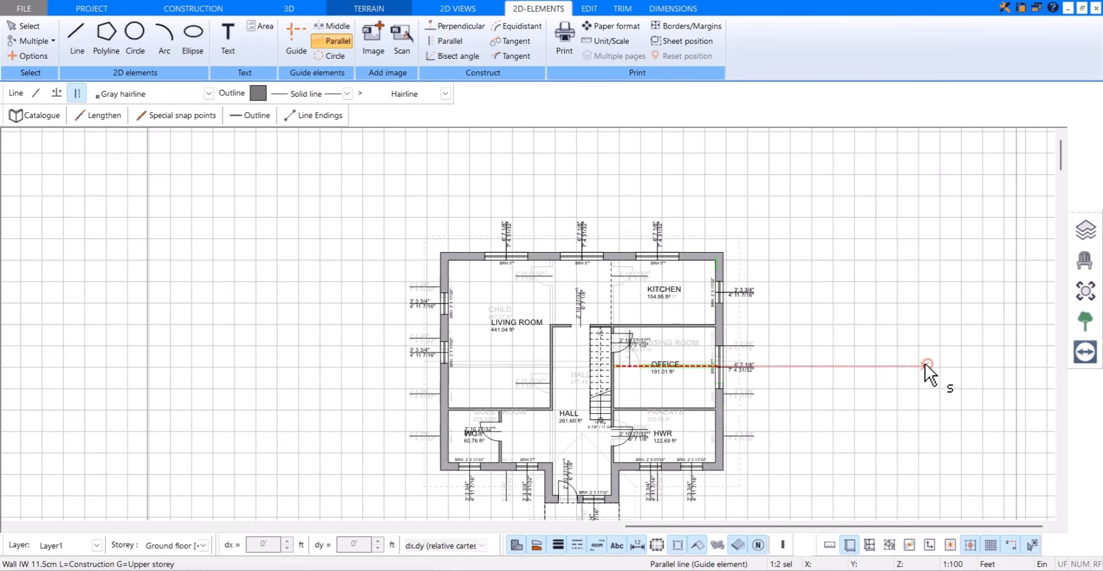
Step: Draw a rectangular Standard terrain area about 133 ft by 77 ft around the house, starting at the rear-left guide line intersection
scroll(929, 365, "down", 2)
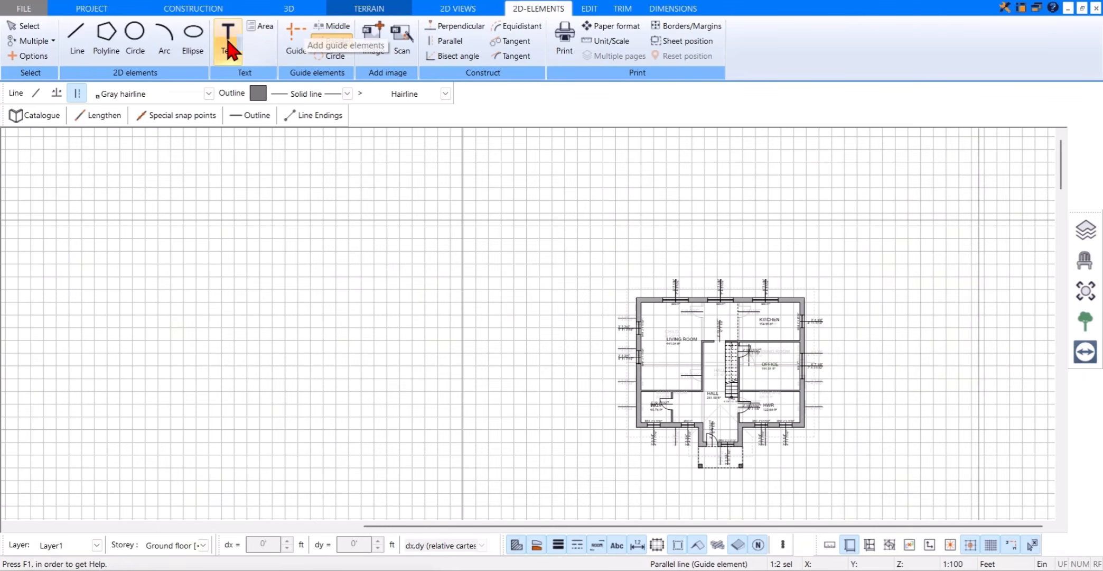
left_click(376, 9)
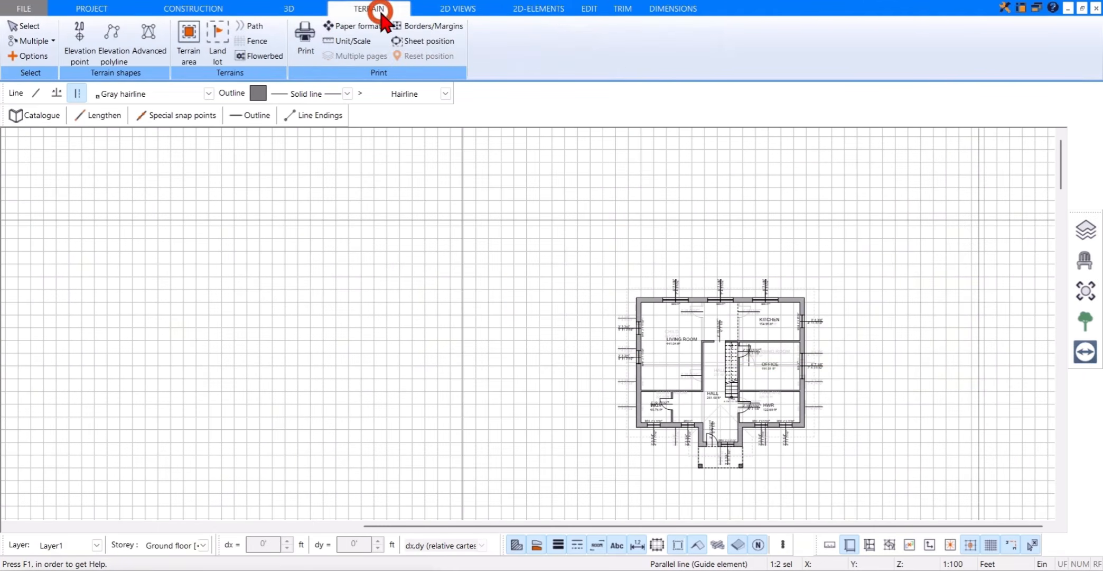
left_click(189, 39)
left_click(57, 99)
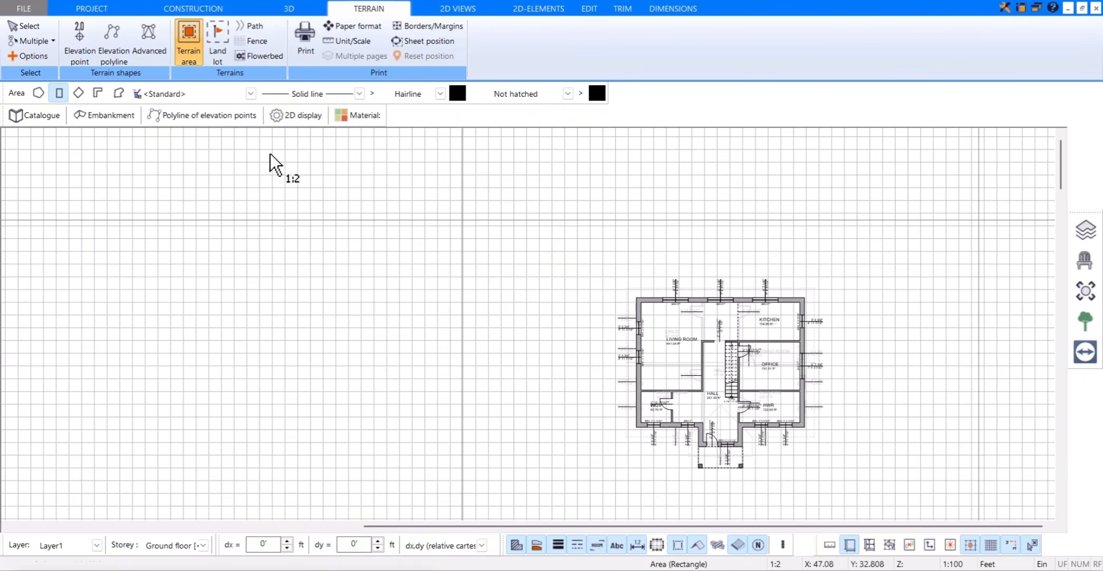
left_click(463, 220)
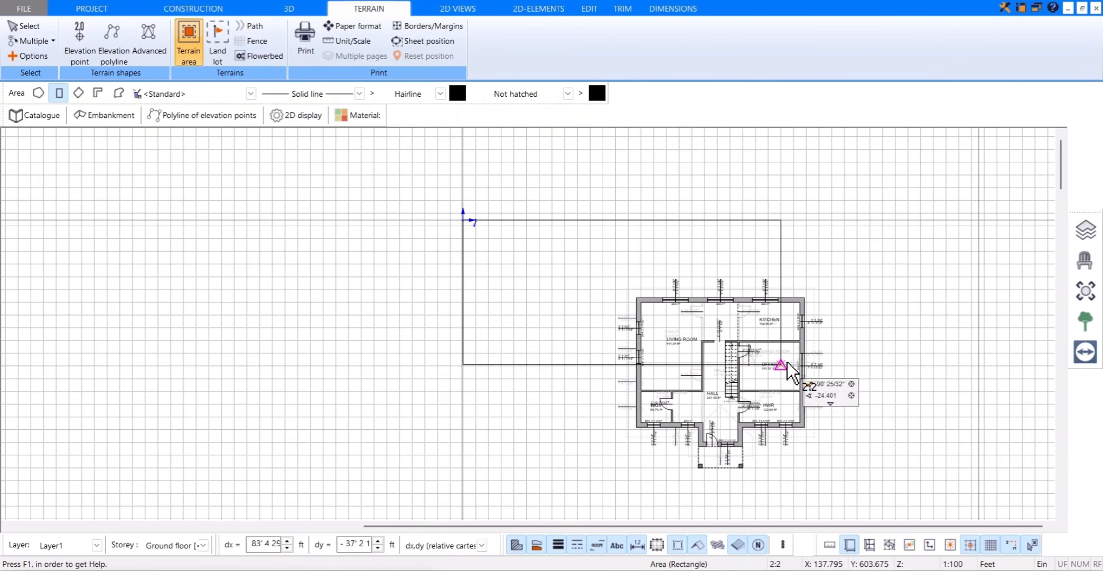
middle_click_drag(783, 361, 678, 276)
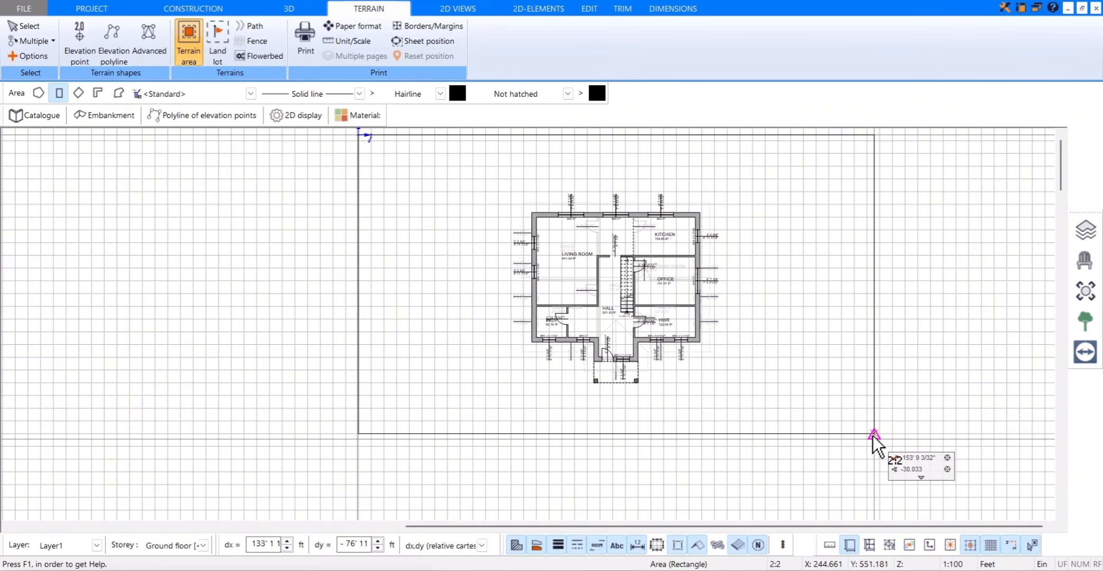
left_click(874, 435)
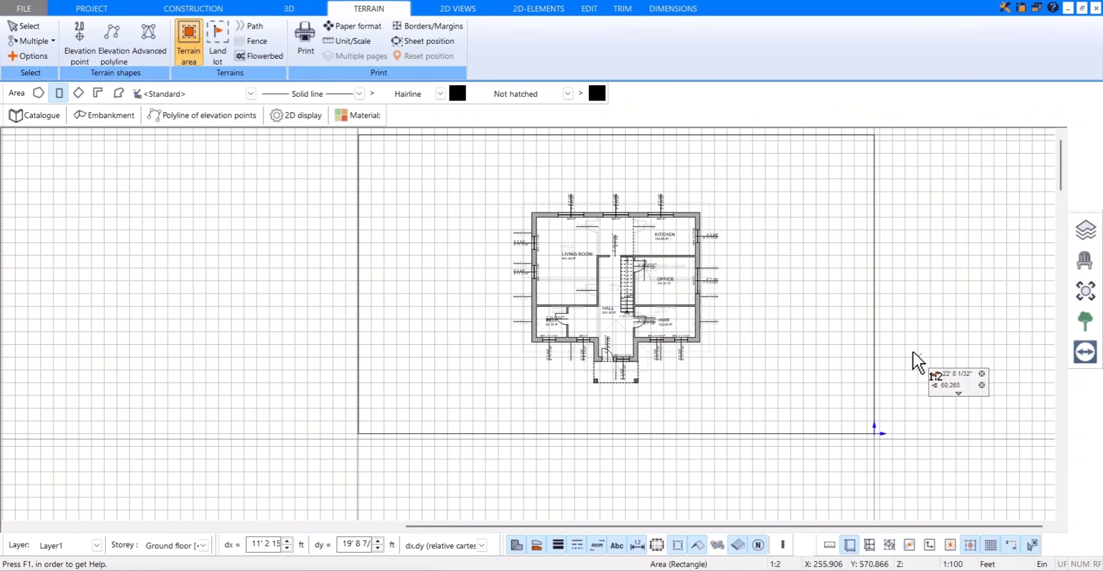
key("Escape")
key("Escape")
Step: Inspect the house on its terrain area in 3D from the front and the side
left_click(306, 10)
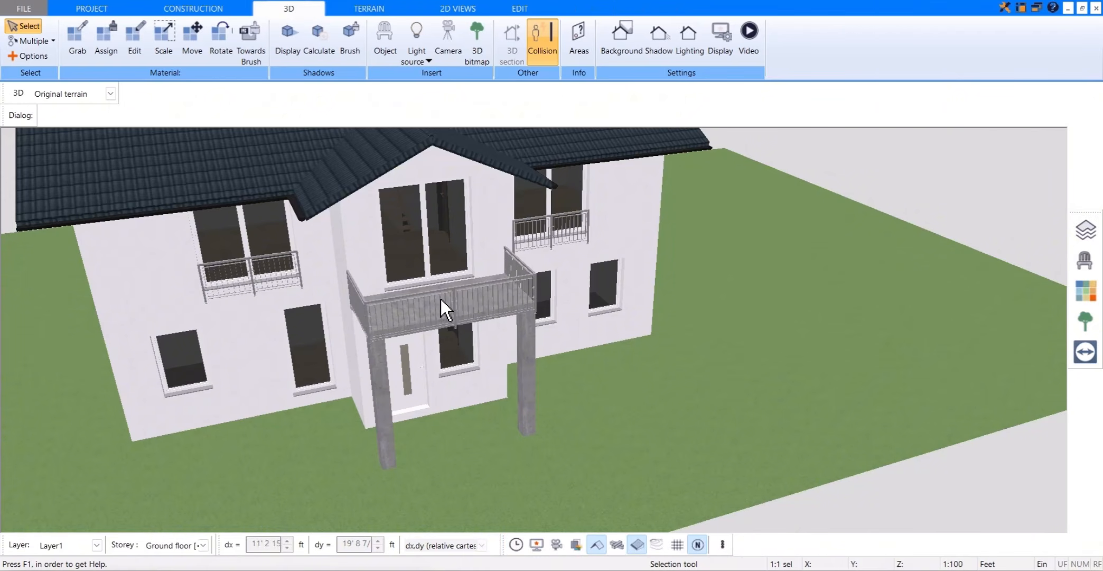
scroll(440, 297, "down", 5)
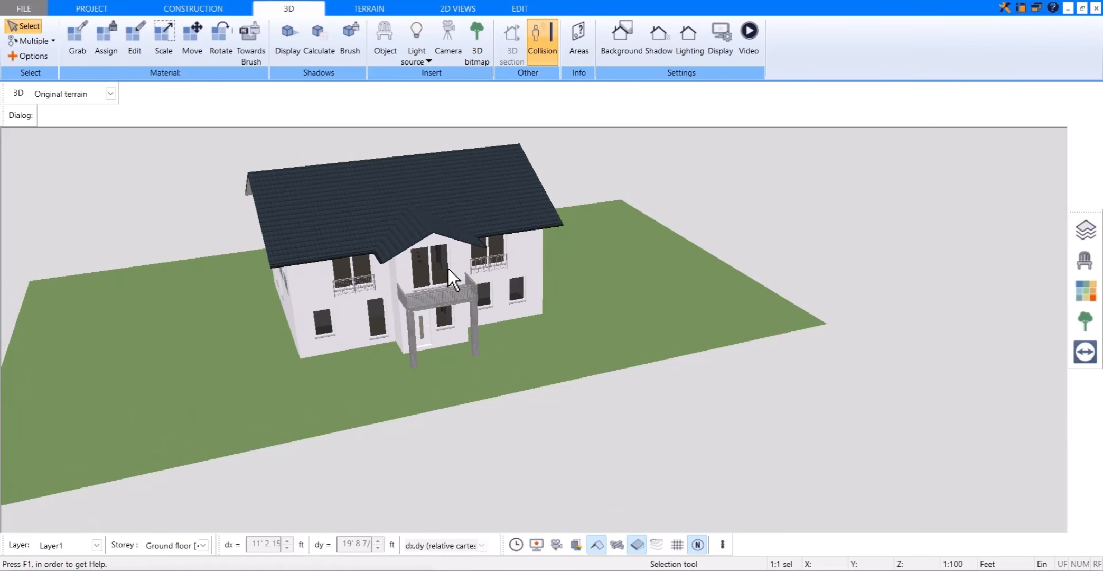
mouse_move(448, 268)
left_mouse_down()
mouse_move(494, 286)
mouse_move(459, 257)
mouse_move(434, 268)
left_mouse_up()
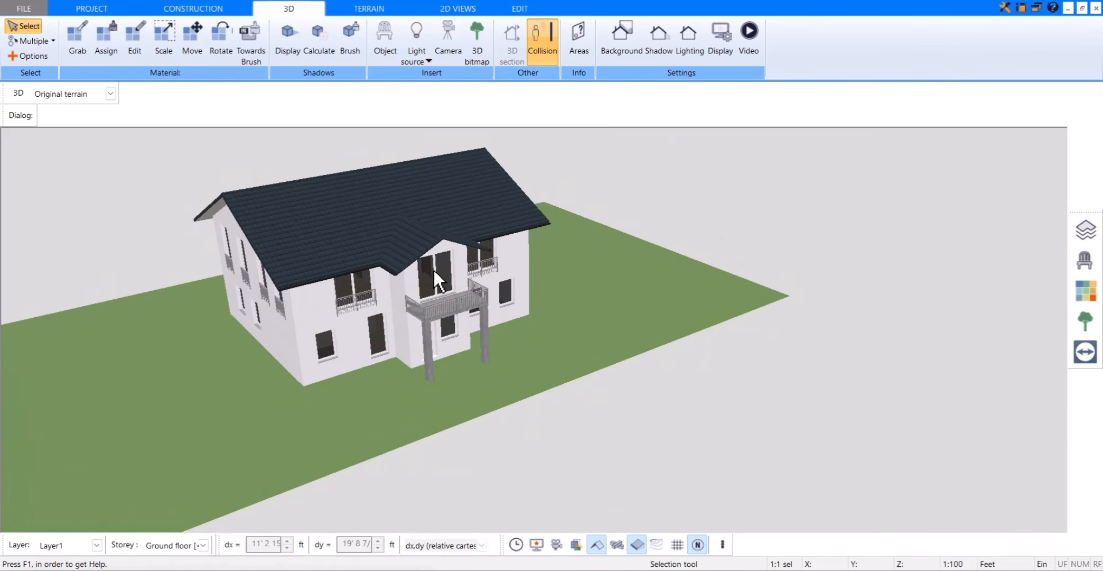
scroll(436, 268, "down", 2)
middle_click_drag(456, 238, 508, 244)
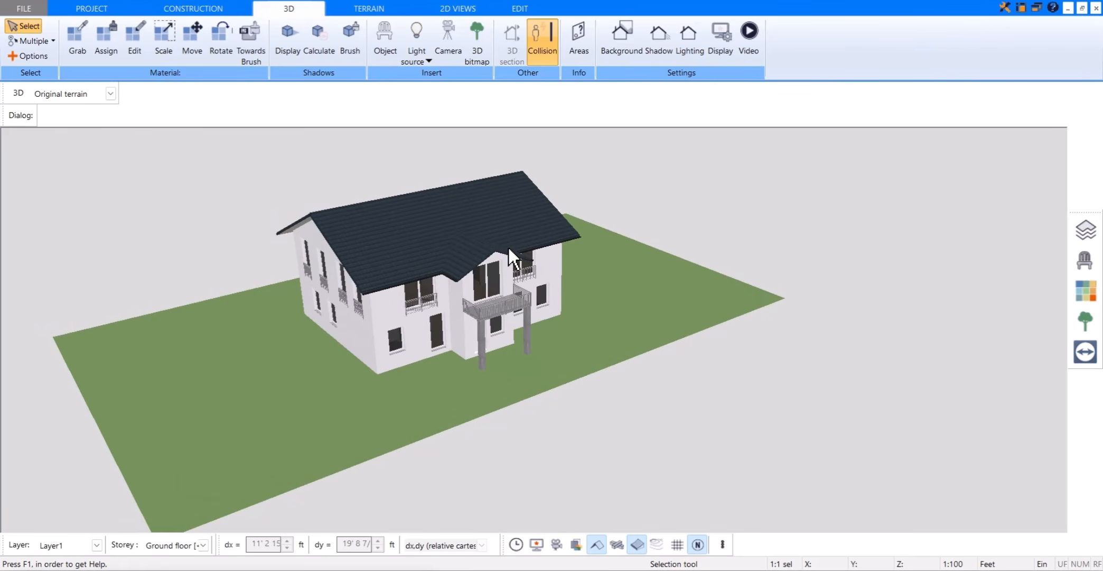
scroll(460, 235, "up", 3)
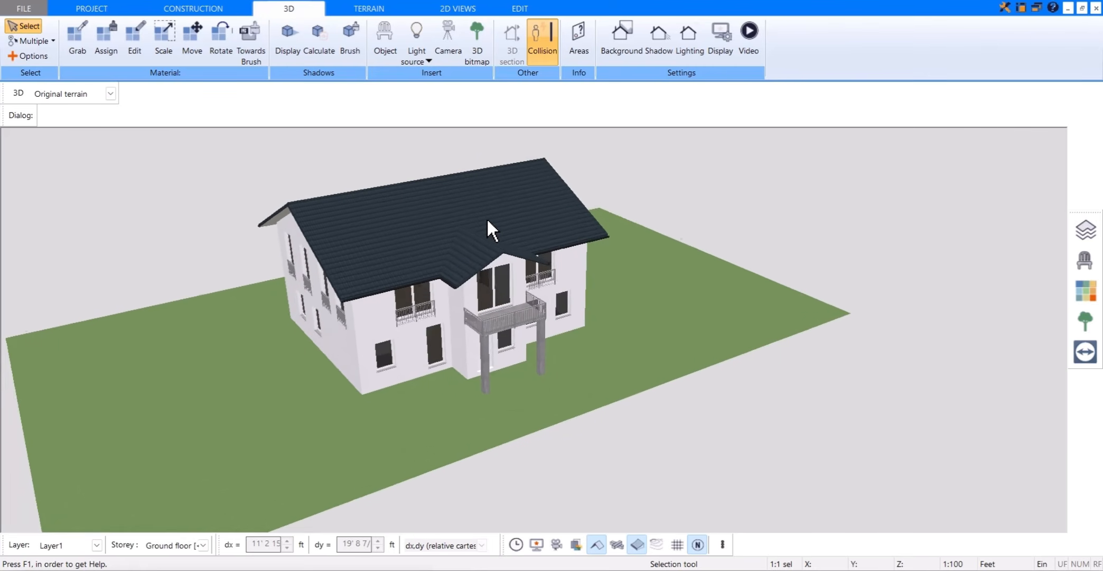
Step: Browse the Garden shed plant folders in the 3D object library
left_click(1084, 260)
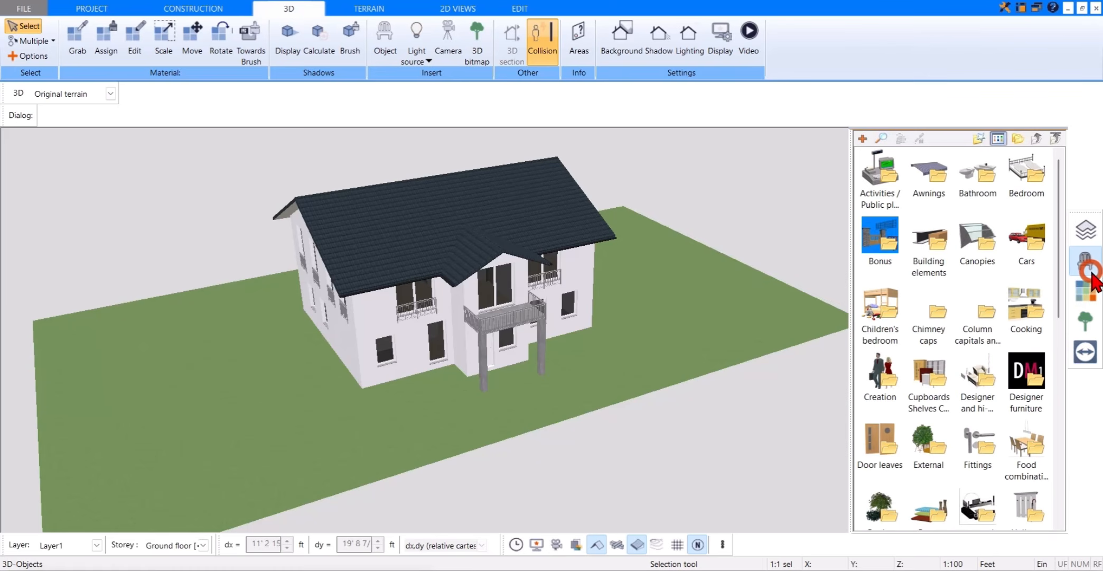
scroll(986, 365, "down", 3)
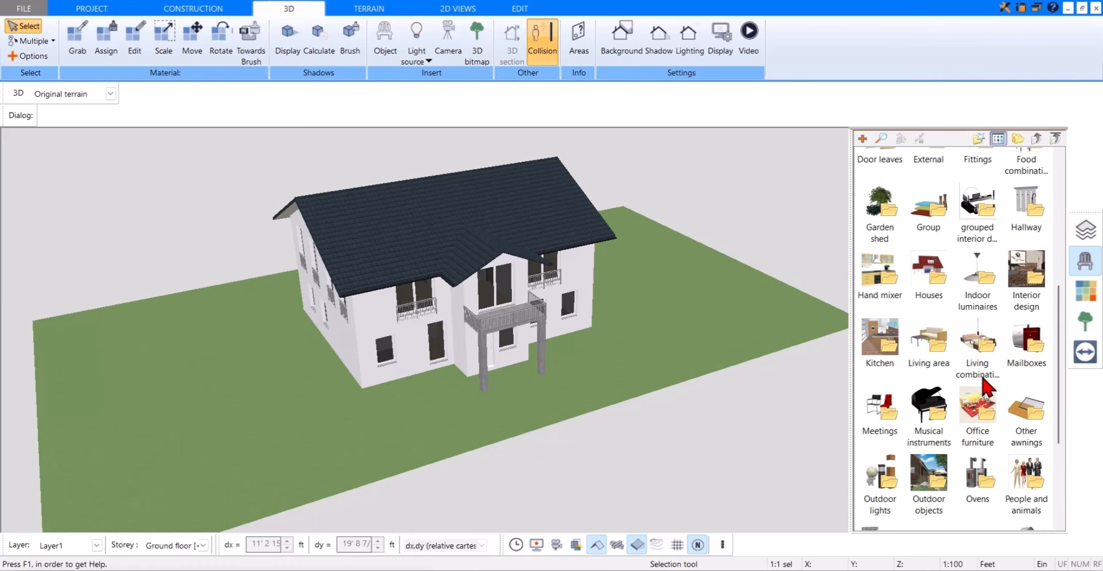
double_click(892, 321)
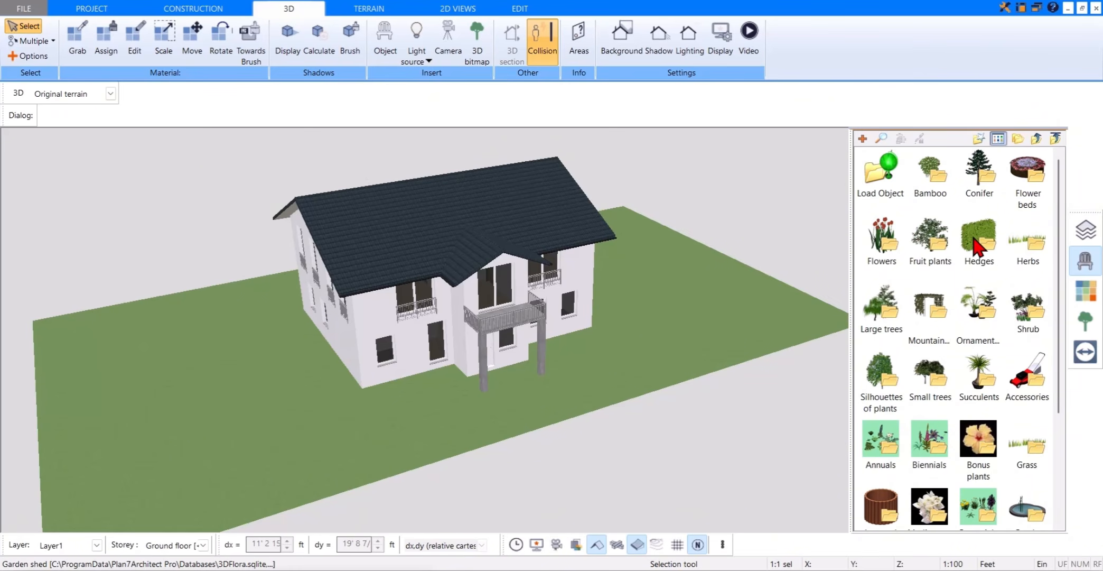
scroll(978, 374, "down", 3)
Step: Add the Tree03 h8 tree from the 3D bitmap library's Trees folder to the lawn beside the house
left_click(1085, 320)
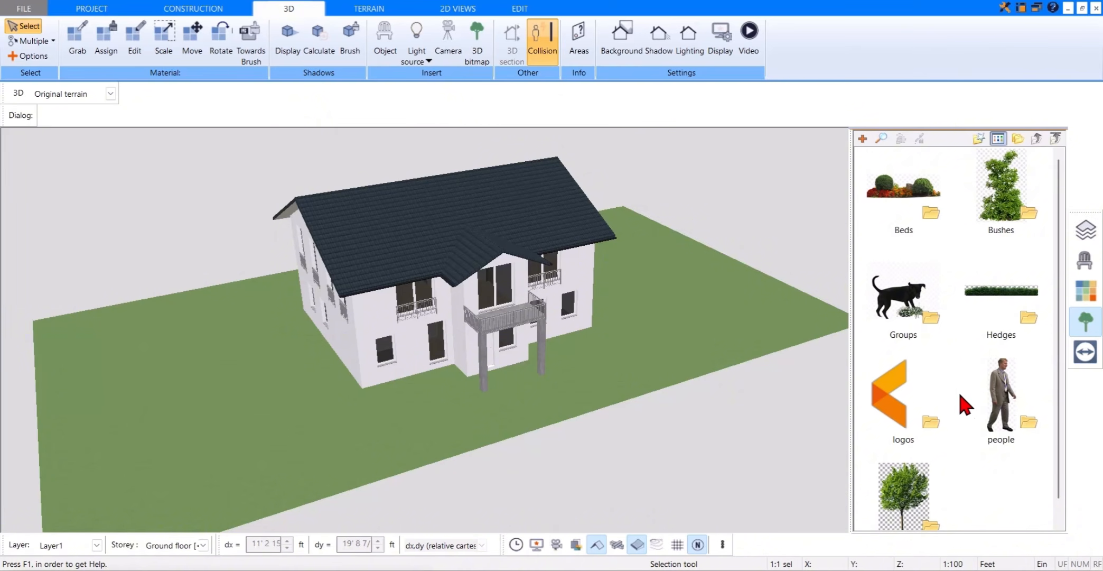
scroll(959, 422, "down", 1)
double_click(912, 475)
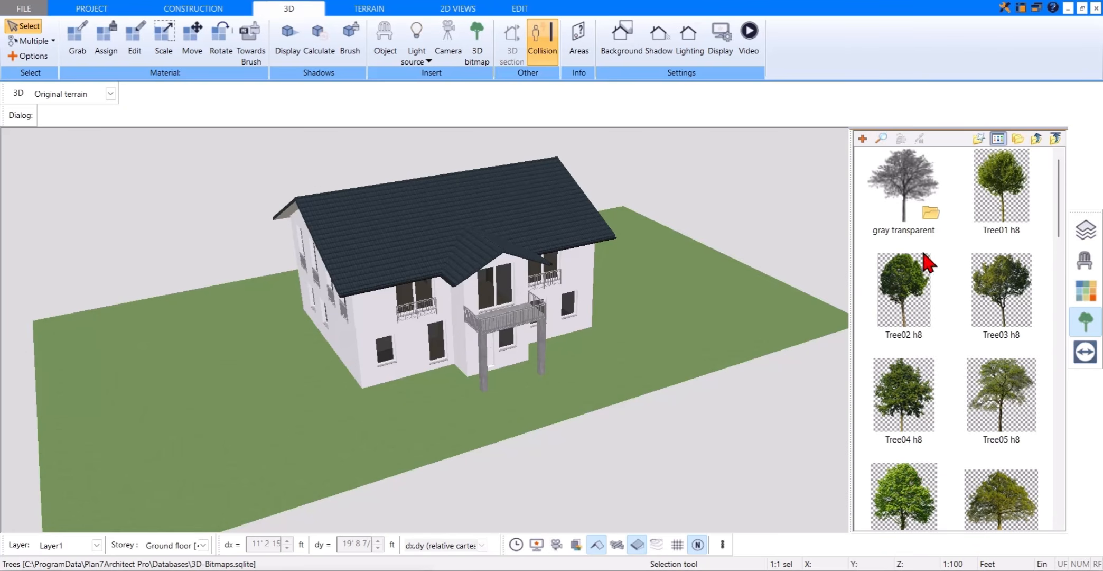
scroll(968, 484, "down", 15)
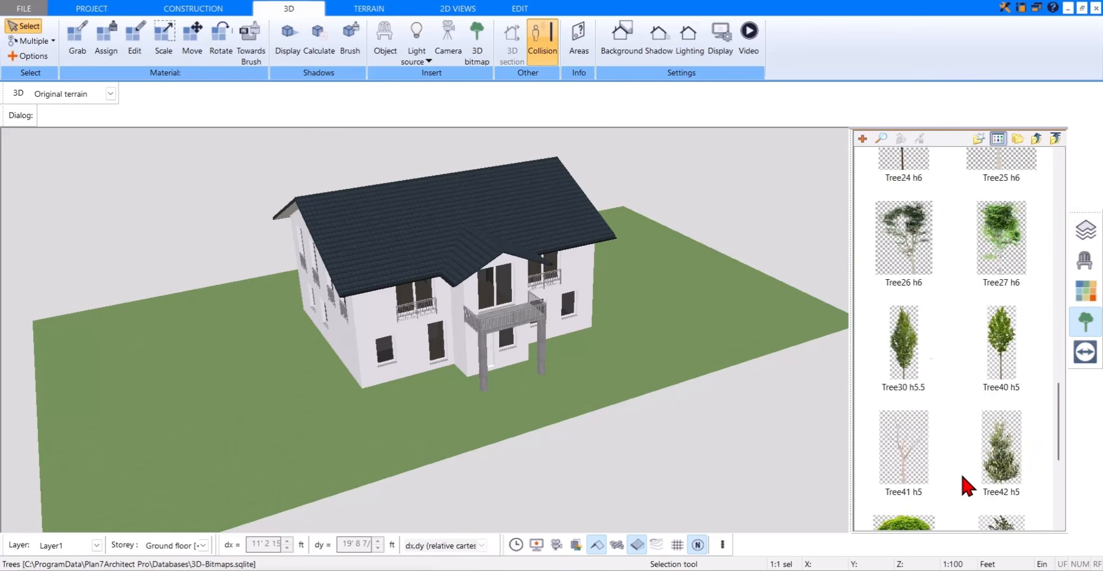
scroll(968, 484, "up", 15)
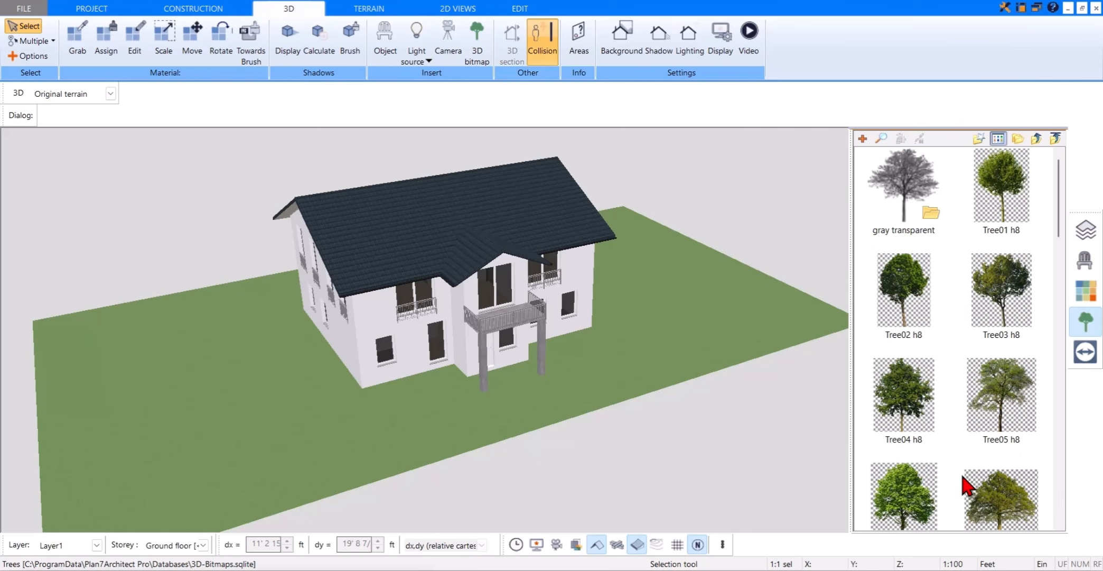
left_click(1004, 296)
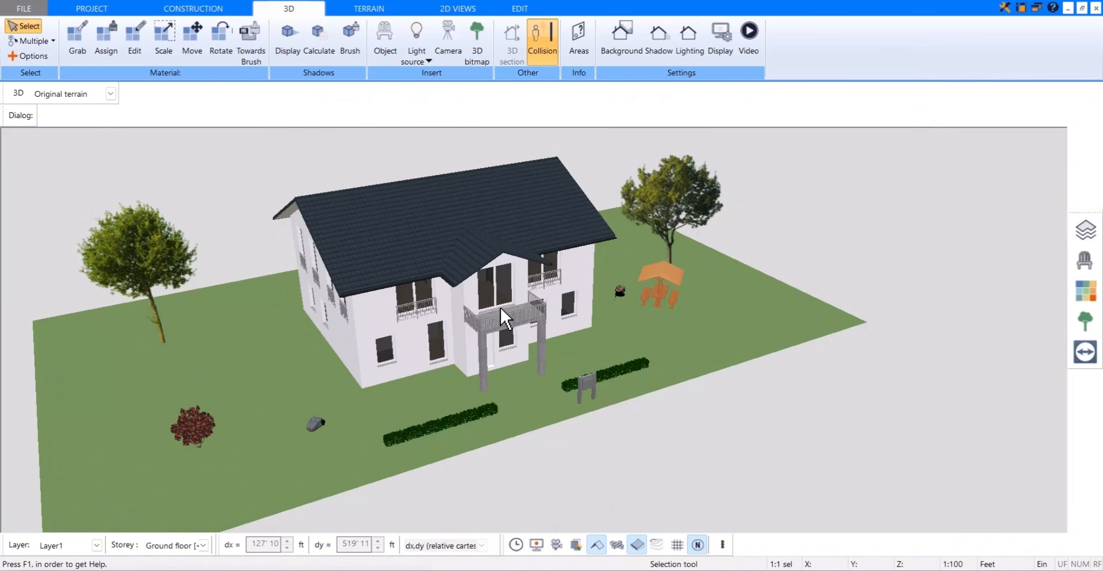
scroll(501, 307, "up", 5)
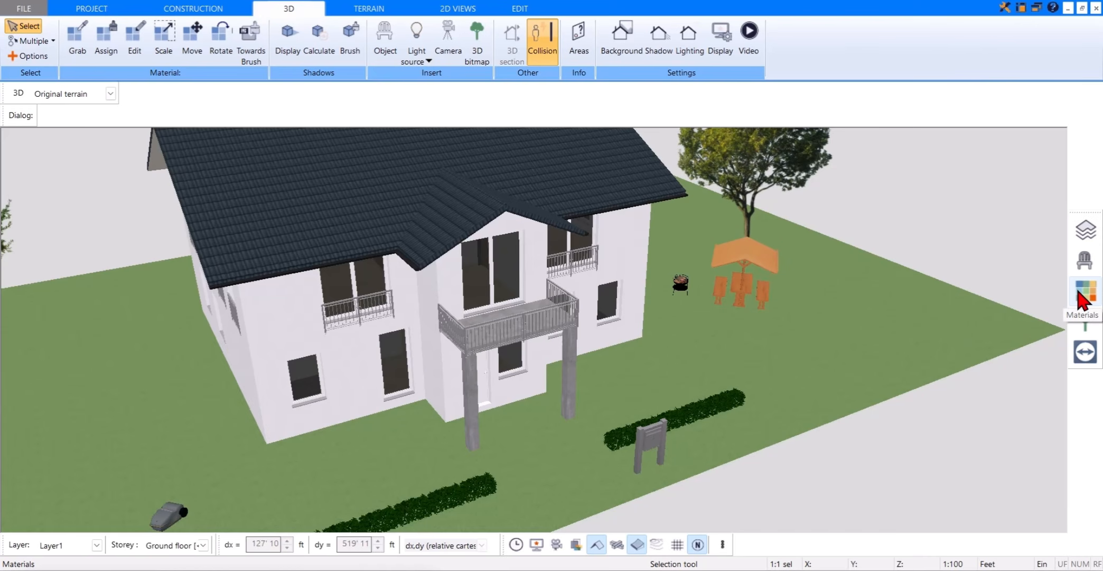
Step: Assign the second Bonus_First Materials brick from the Brickwork 24x11.5 folder to the ground floor's exterior walls
left_click(1083, 300)
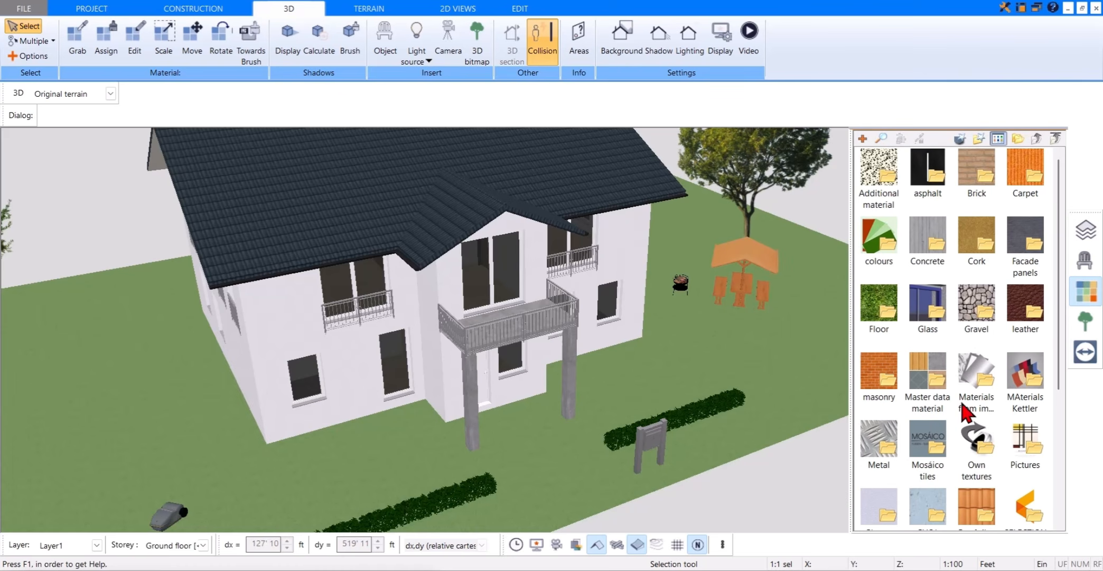
scroll(951, 433, "down", 3)
scroll(945, 435, "up", 3)
double_click(983, 178)
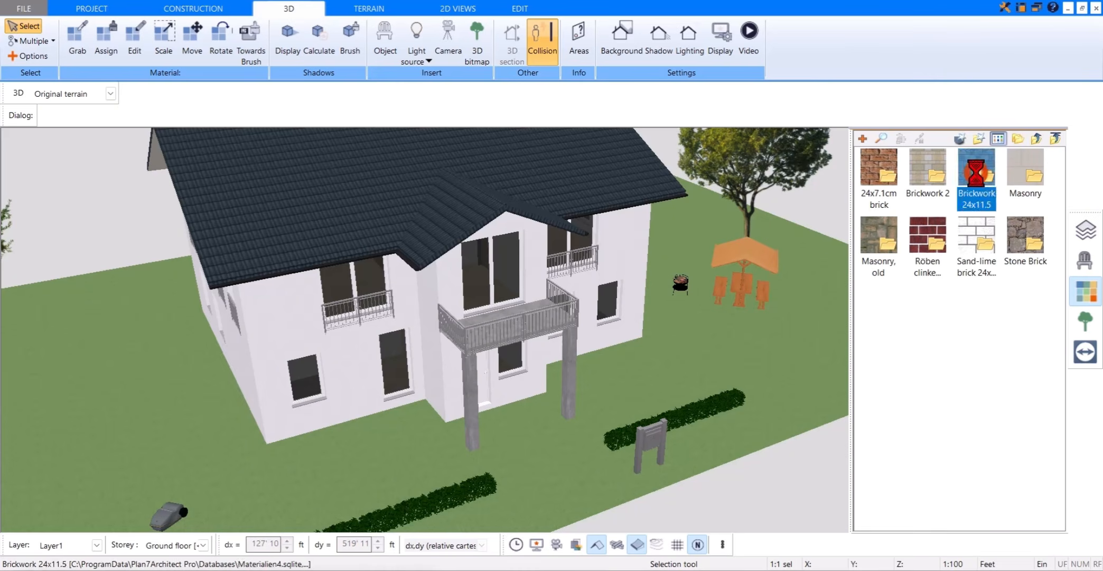
left_click(928, 168)
scroll(370, 383, "up", 3)
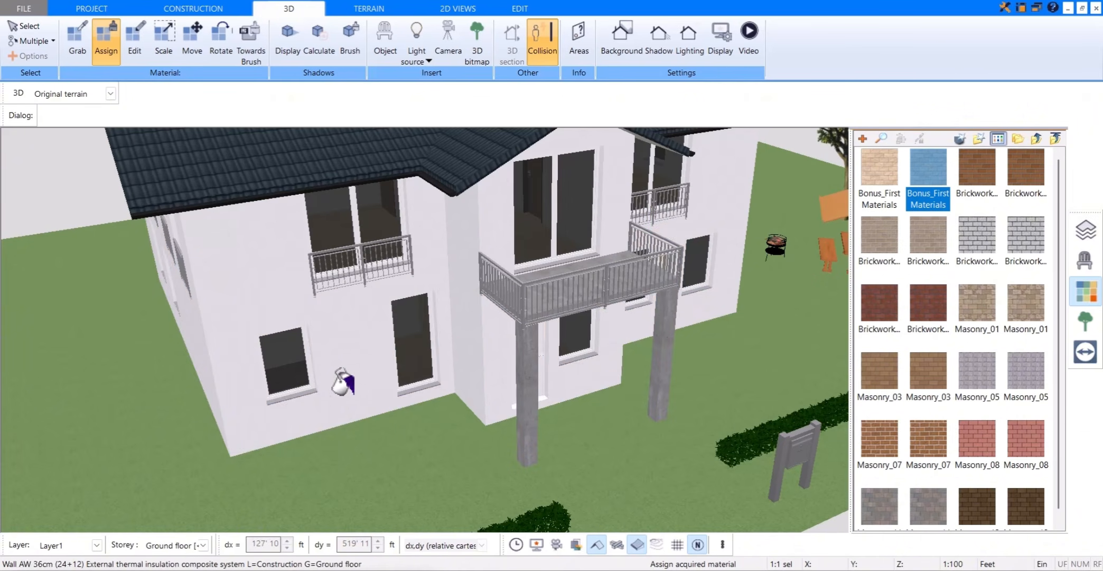
left_click(344, 342)
scroll(362, 373, "down", 3)
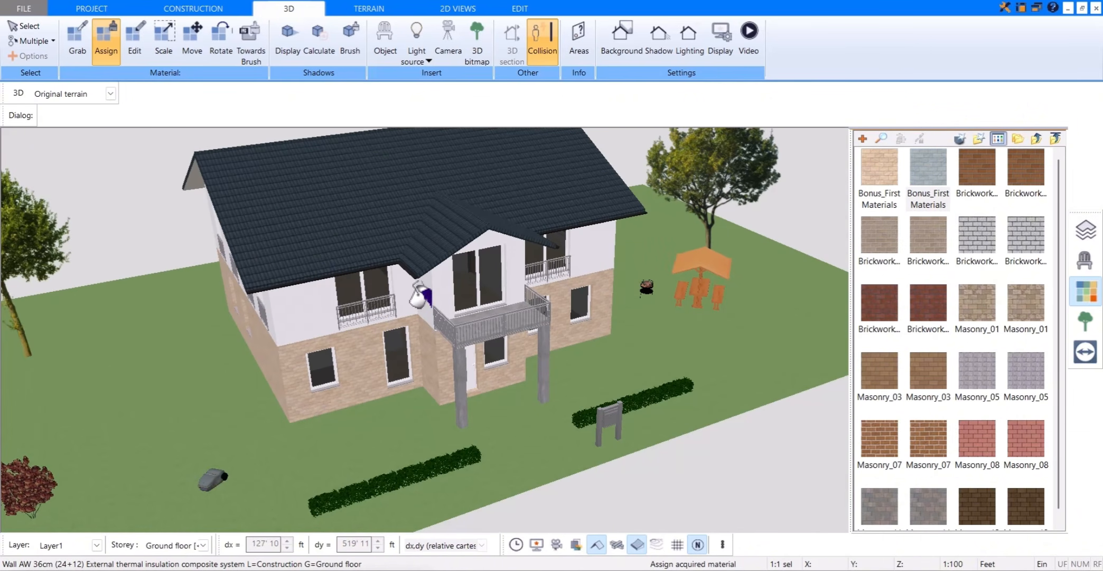
left_click(1078, 292)
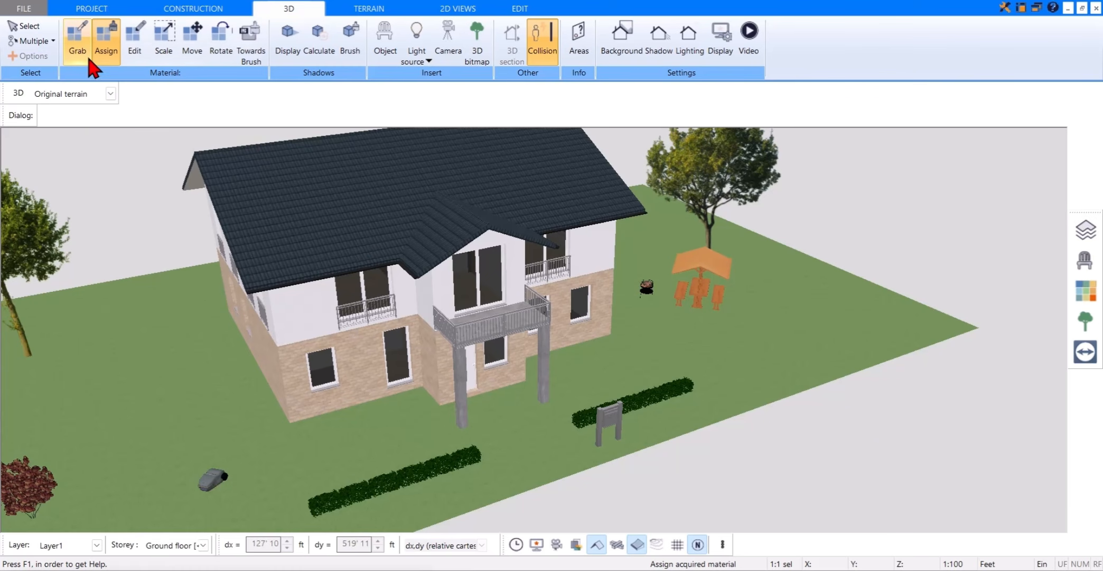
Step: Grab the brick material from the ground-floor wall and assign it to the entrance canopy's two columns and slab
left_click(77, 42)
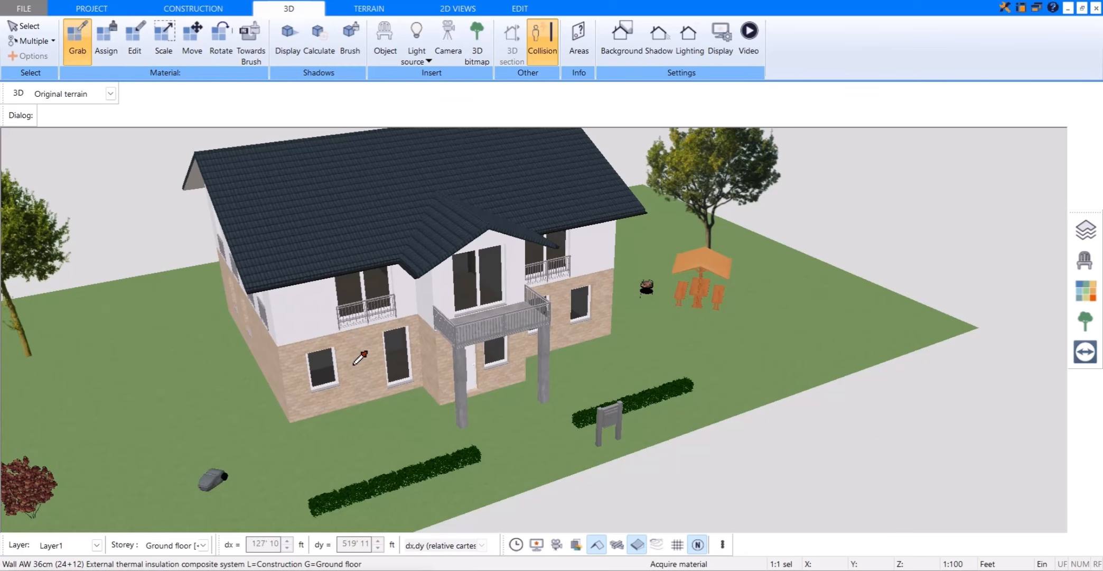
scroll(364, 351, "up", 5)
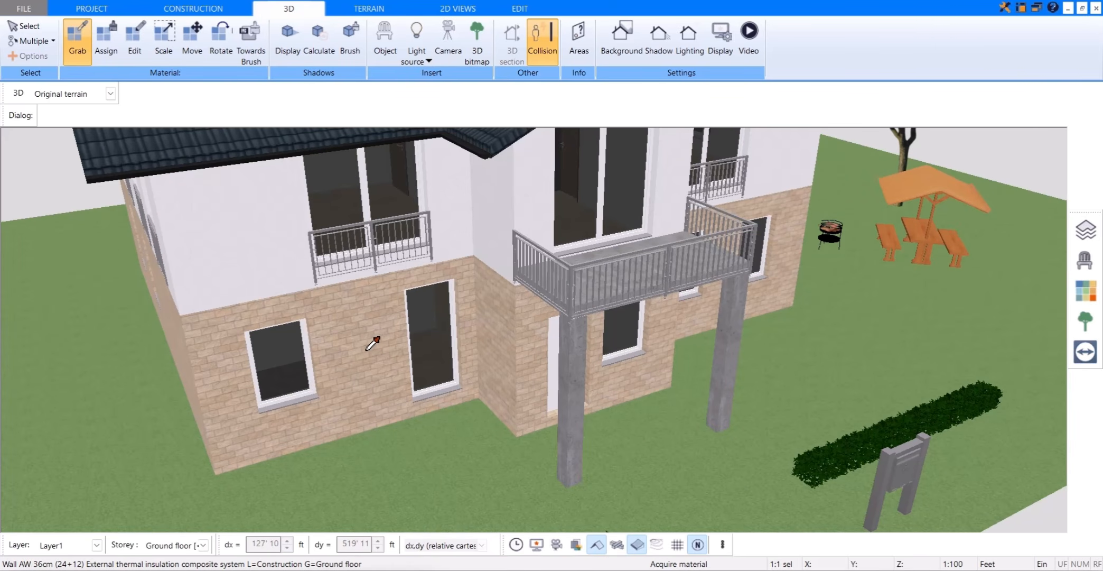
left_click(372, 319)
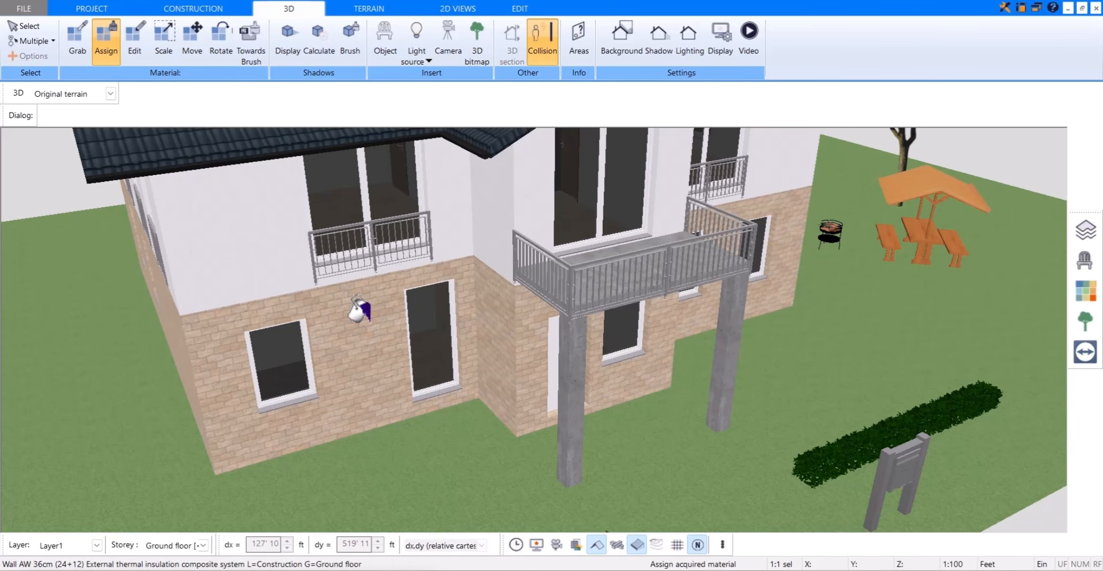
scroll(591, 375, "up", 3)
left_click(563, 351)
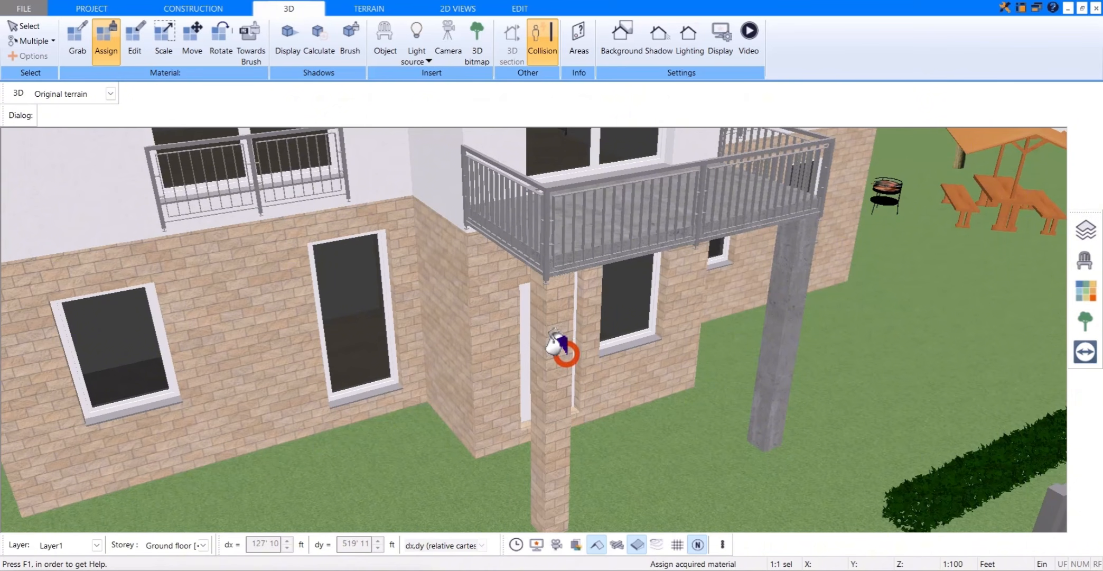
left_click(787, 312)
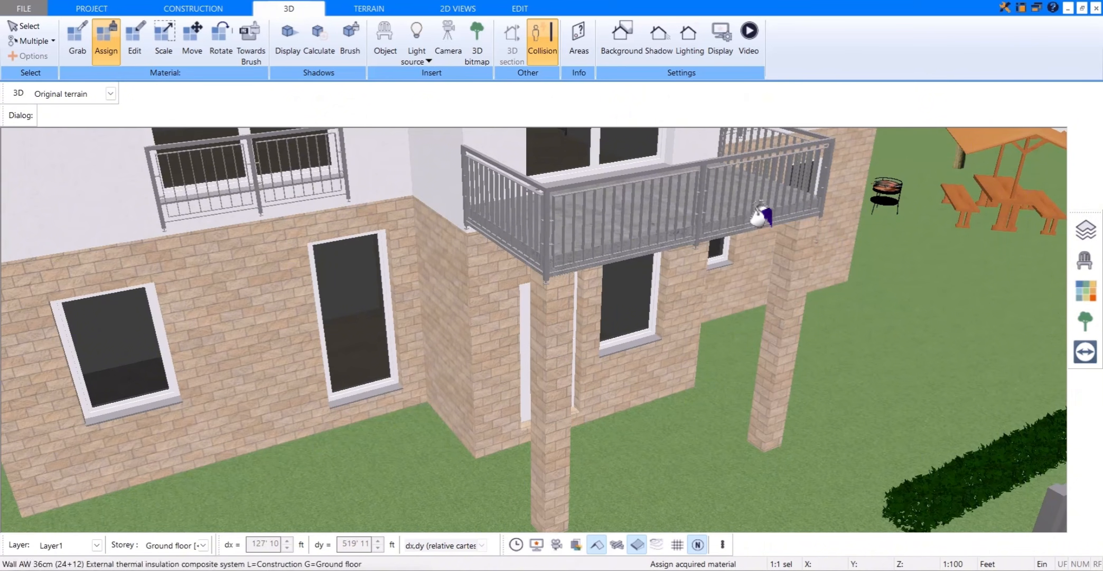
scroll(671, 159, "down", 3)
left_click(657, 211)
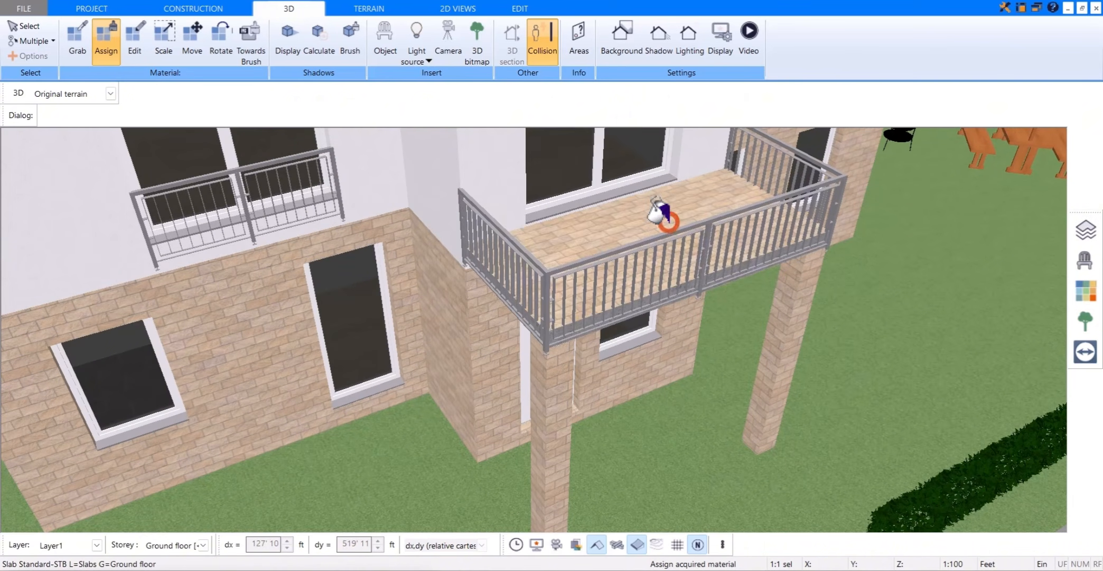
scroll(658, 214, "down", 3)
mouse_move(668, 207)
left_mouse_down()
mouse_move(686, 227)
mouse_move(651, 222)
mouse_move(675, 224)
left_mouse_up()
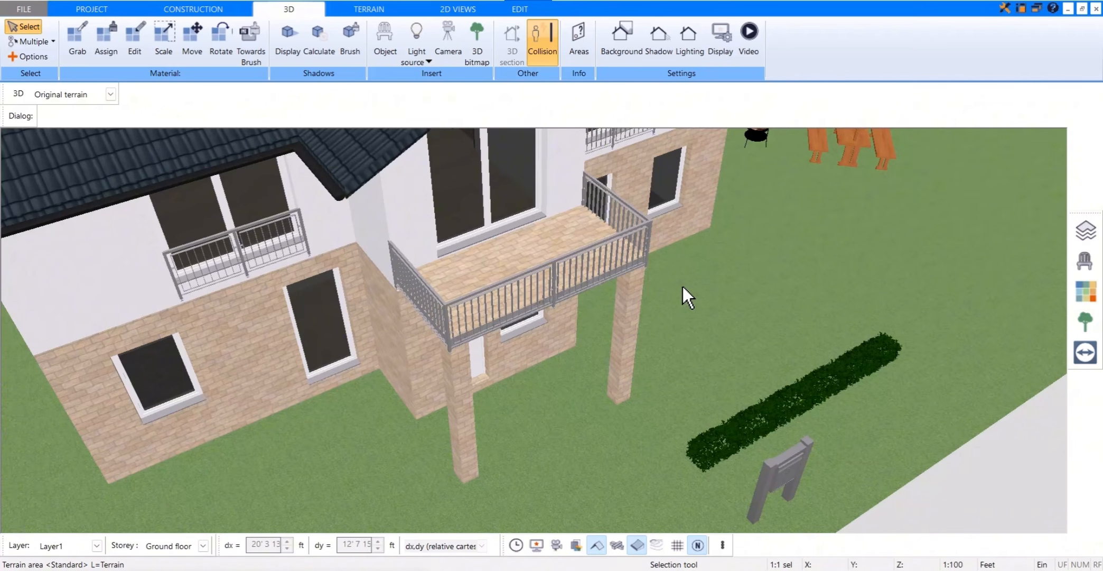
Step: Draw an S3 cross-section line about 59 ft long through the house and staircase, from behind the rear wall to beyond the entrance canopy
left_click(247, 12)
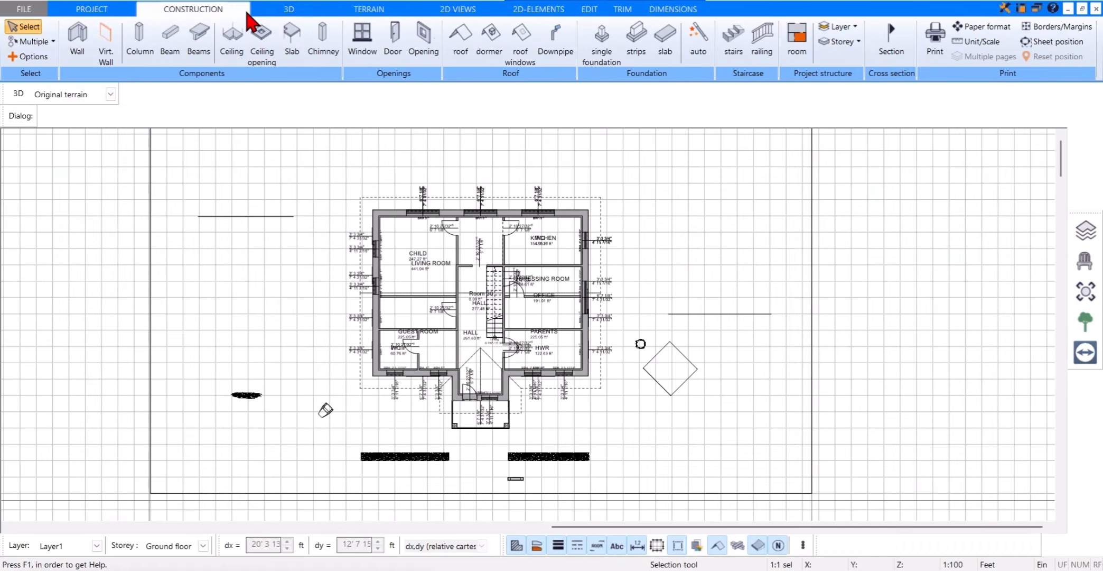
left_click(881, 55)
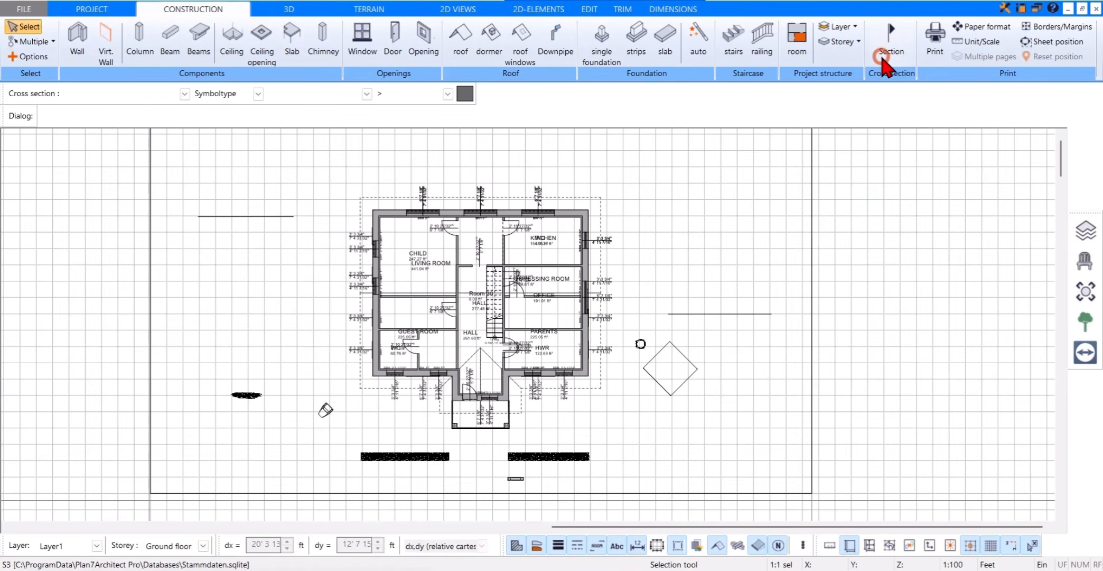
left_click(492, 180)
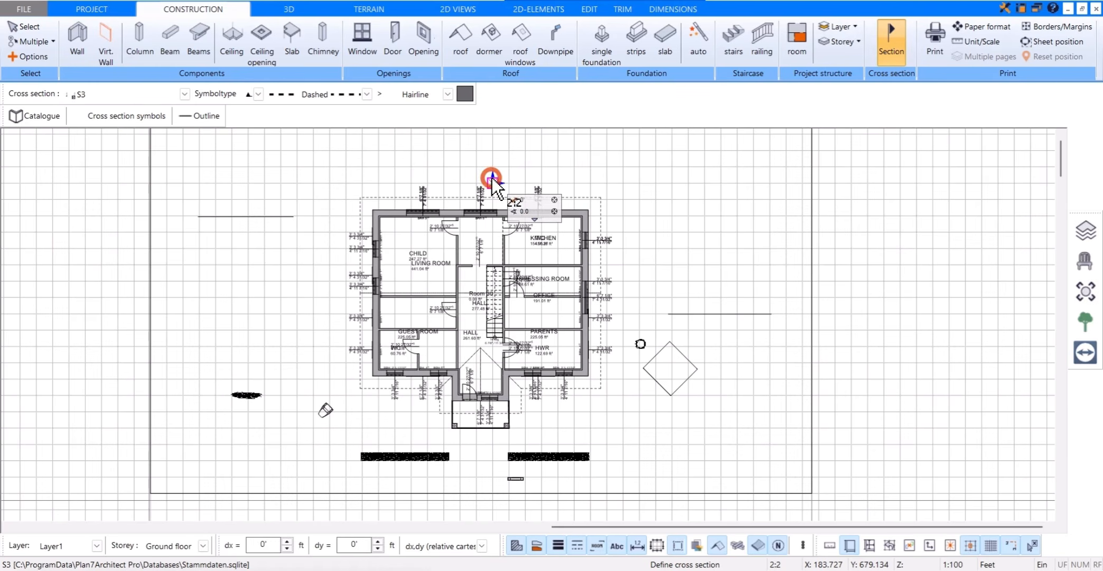
left_click(494, 478)
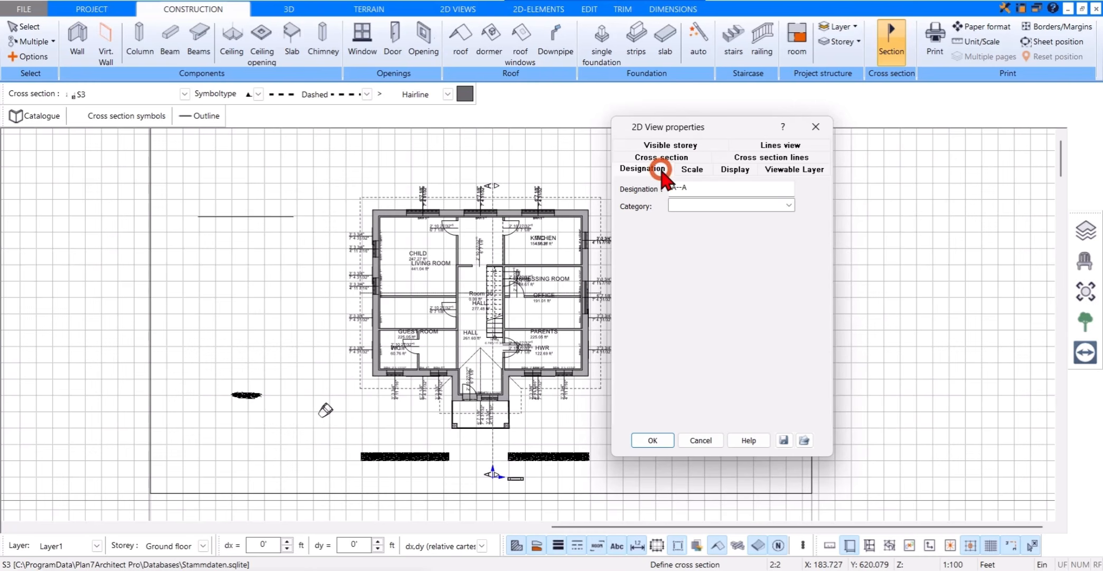
Step: Set the section view's scale to Like project and its display to Covered borders (analytic)
left_click(682, 169)
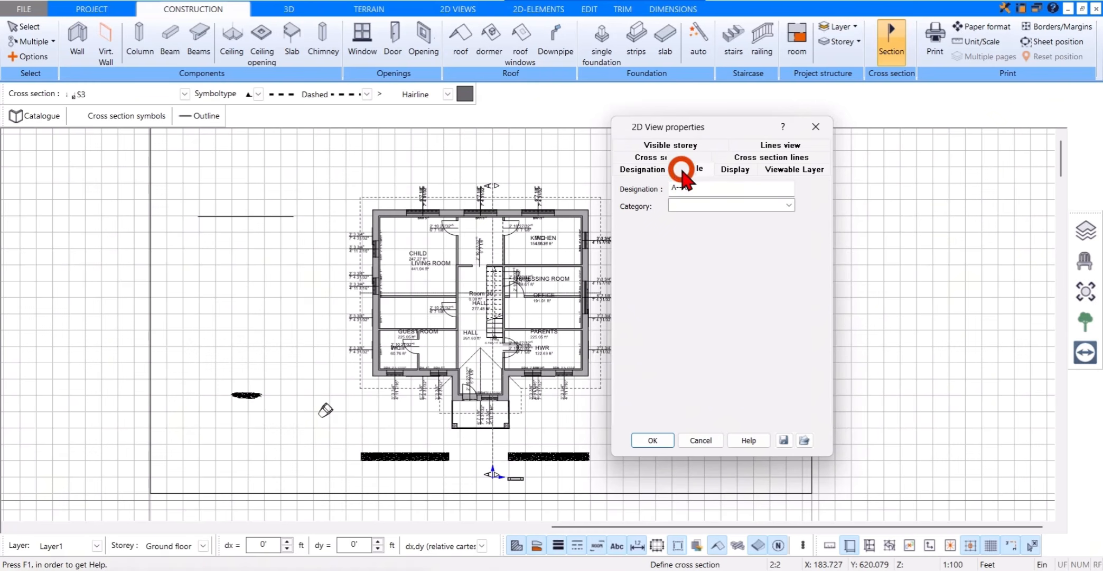
left_click(756, 187)
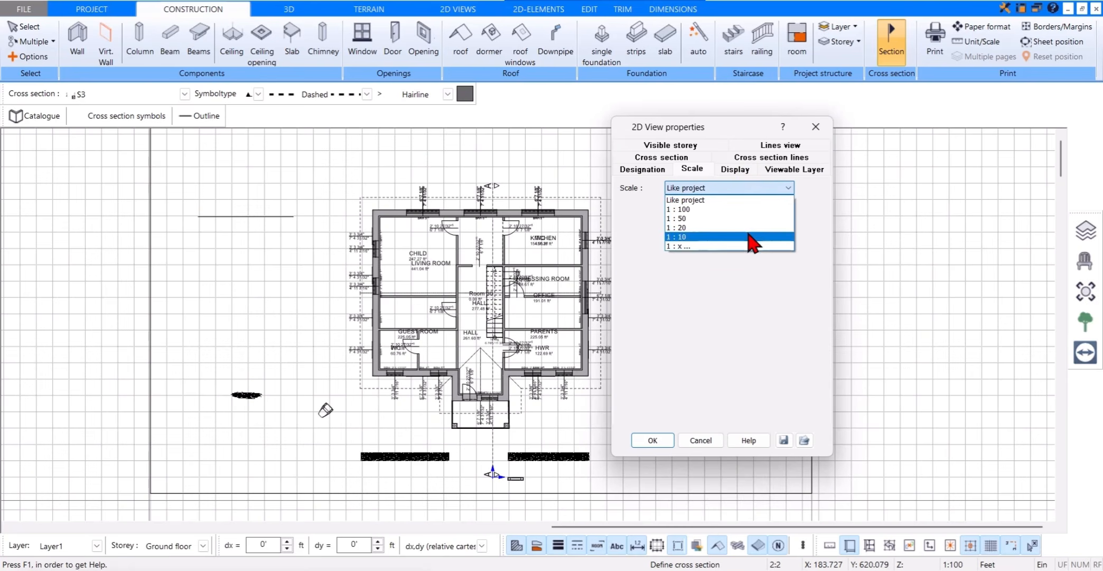
left_click(748, 199)
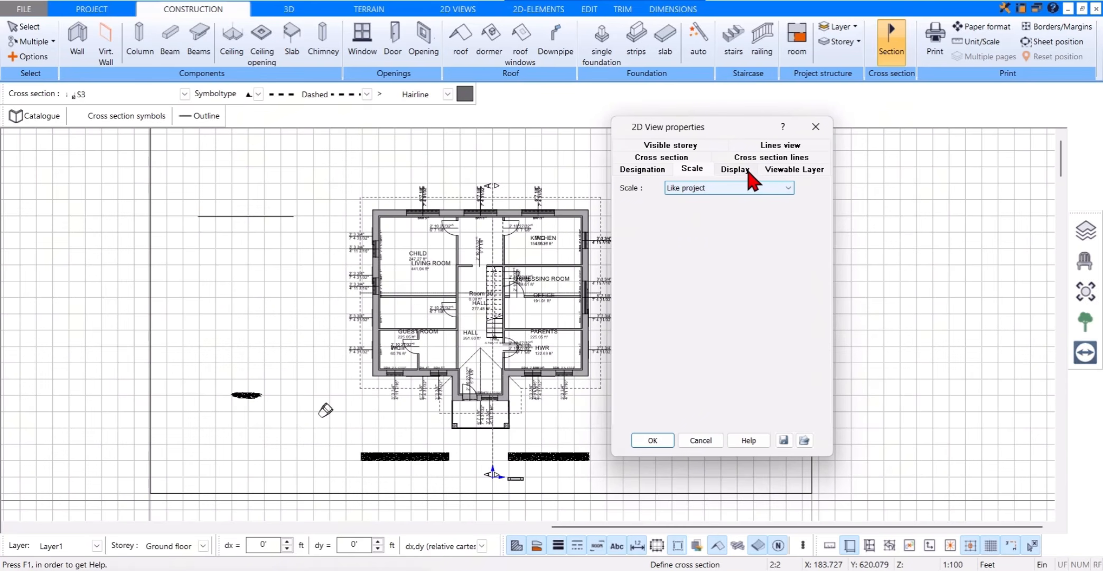
left_click(745, 169)
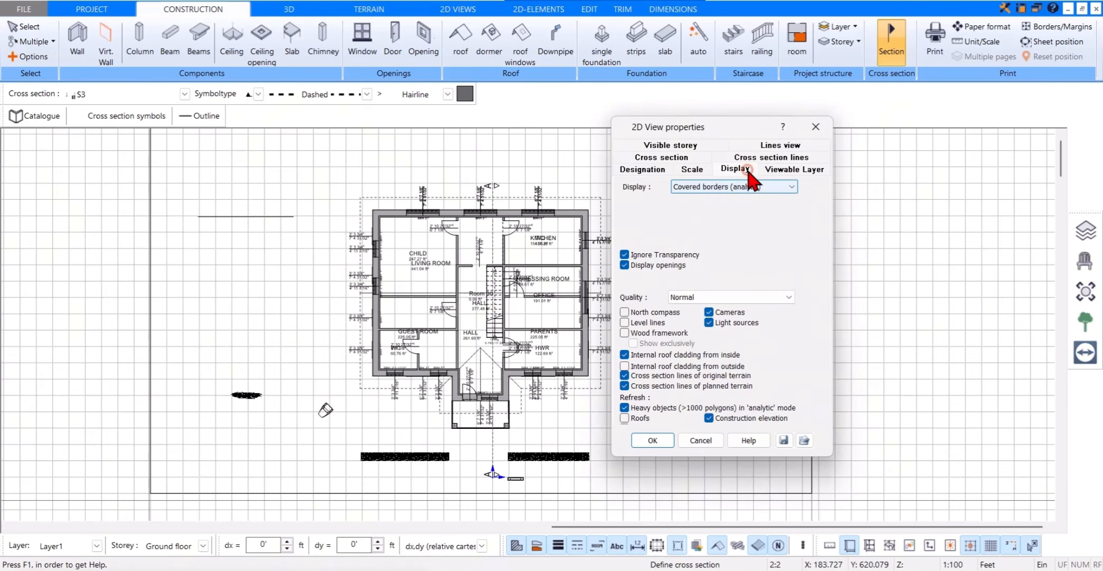
left_click(791, 187)
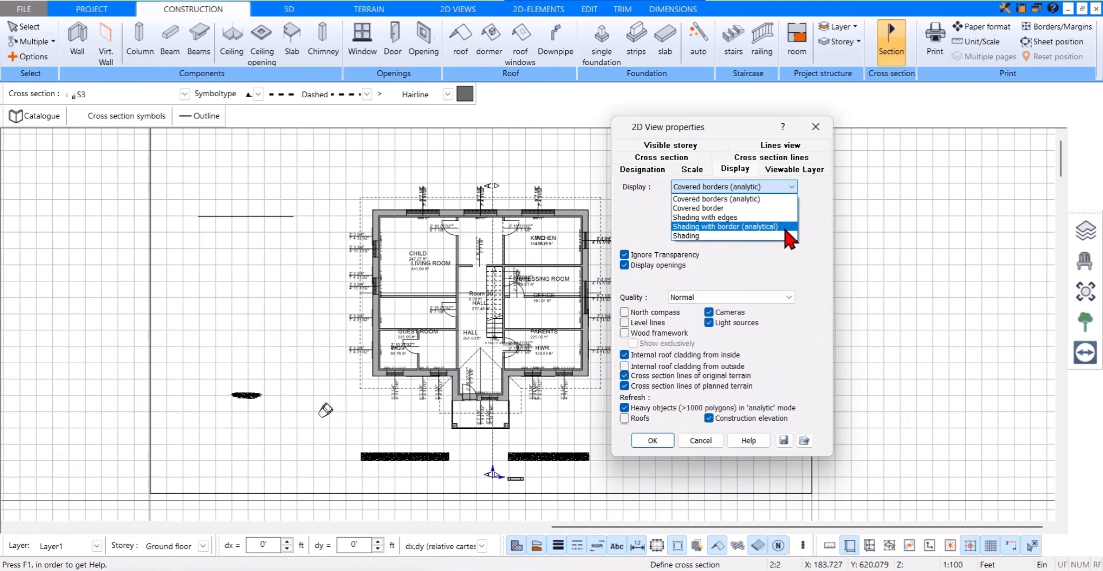
left_click(781, 200)
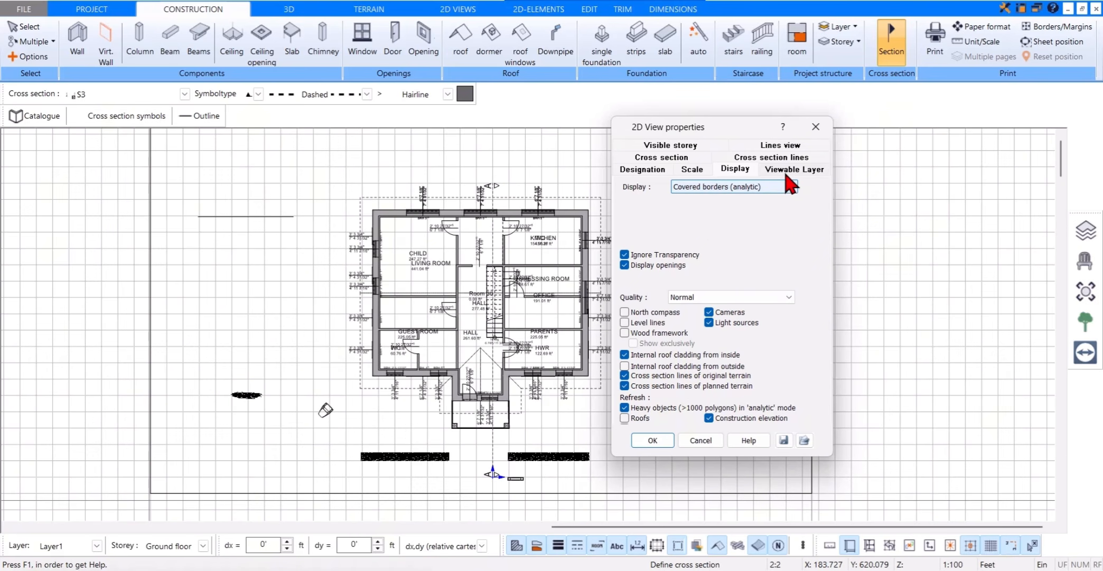
Step: Review the section view's viewable layers and visible storeys, and set its line thickness to Hairline
left_click(787, 172)
scroll(705, 271, "down", 1)
scroll(707, 280, "up", 2)
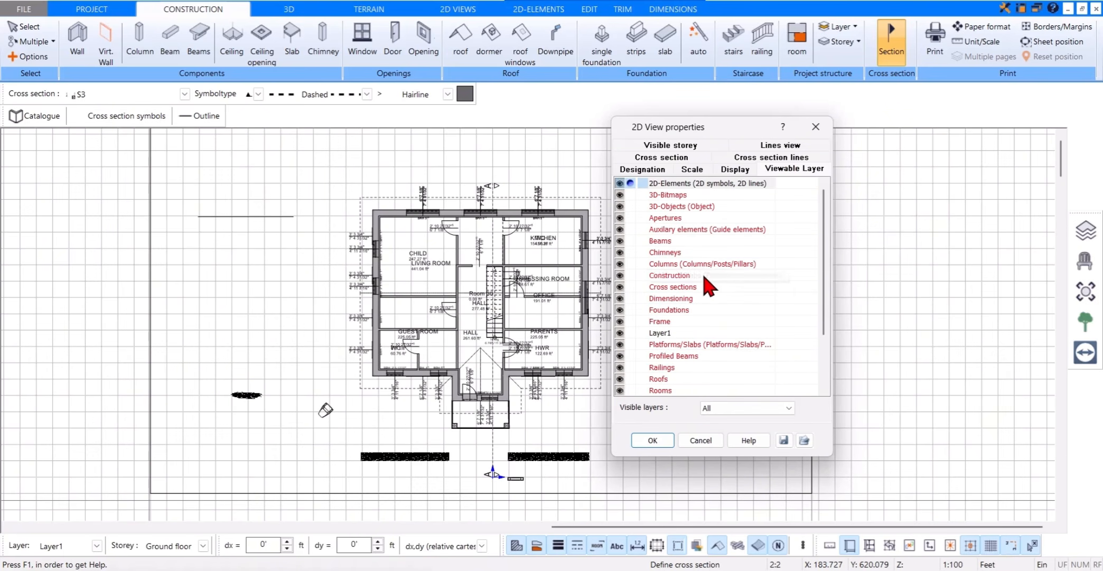
left_click(693, 147)
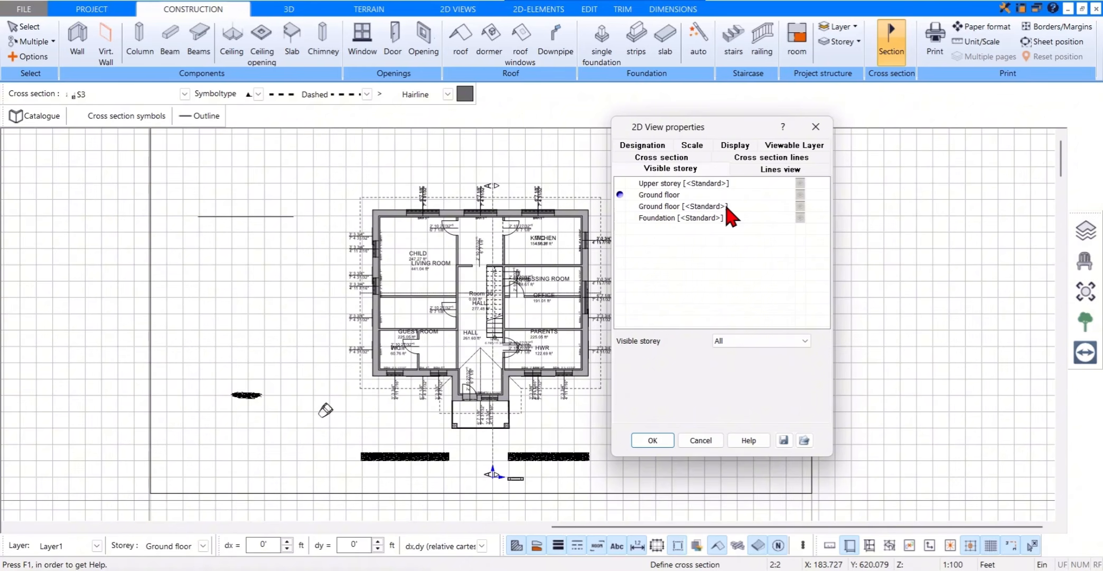
left_click(753, 174)
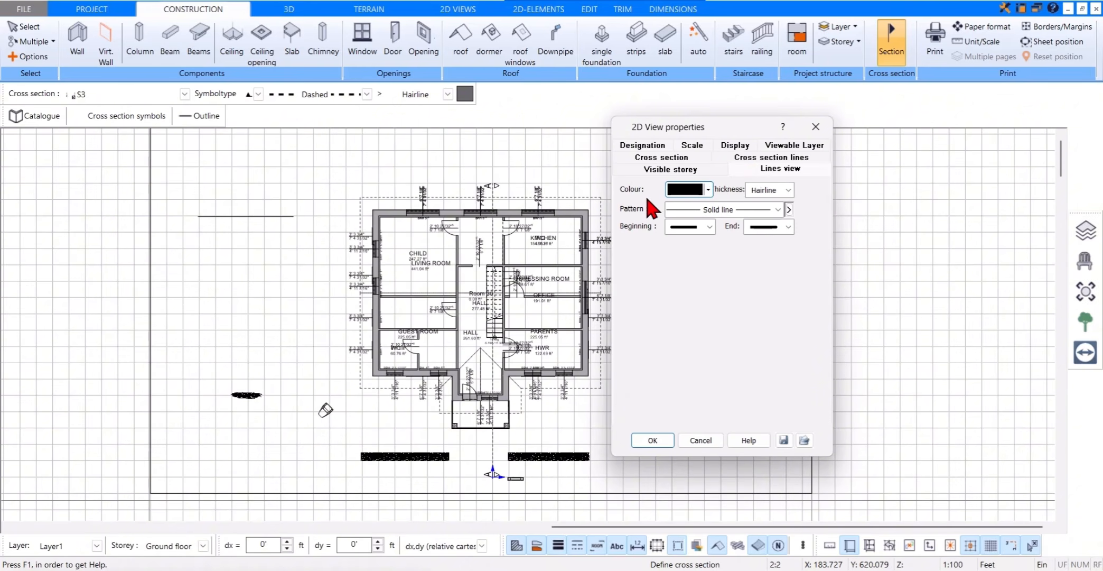
left_click(784, 191)
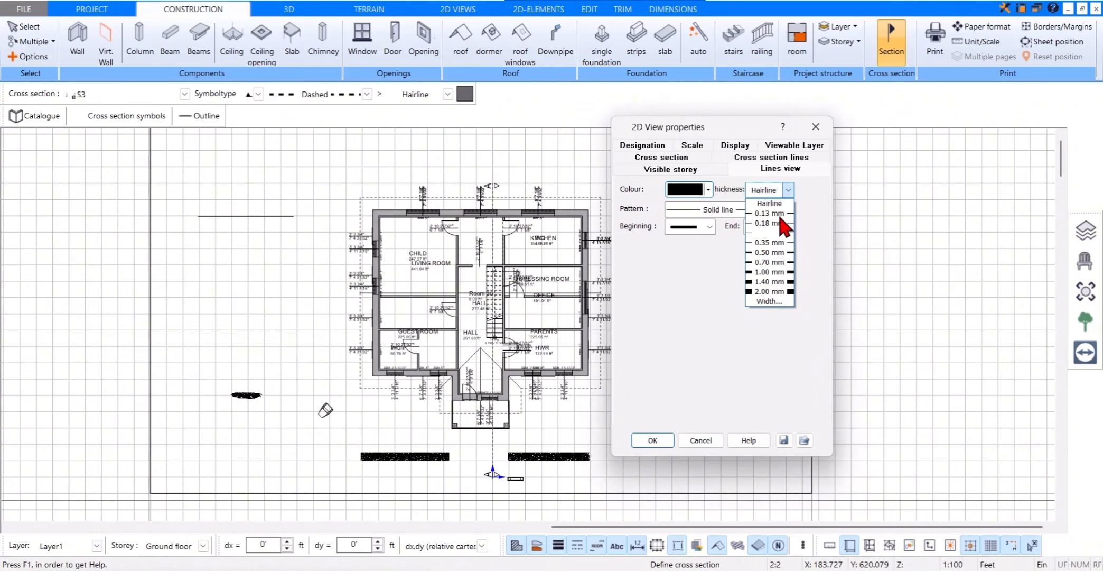
left_click(787, 202)
Step: Examine the cross section's depth option, the standard section-line display and the line options for slabs
left_click(694, 158)
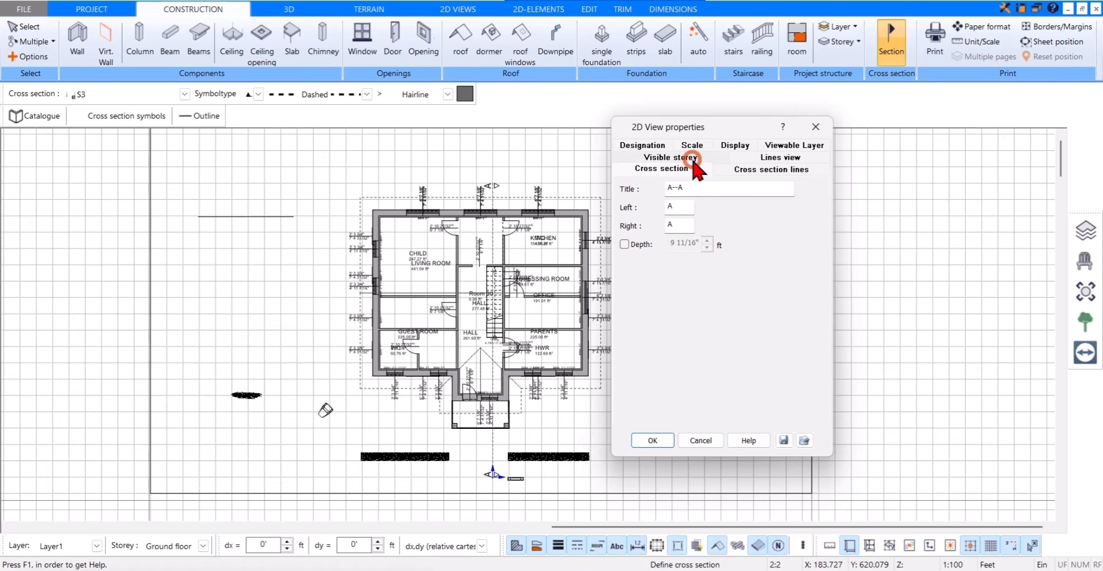
left_click(624, 244)
left_click(624, 244)
left_click(747, 170)
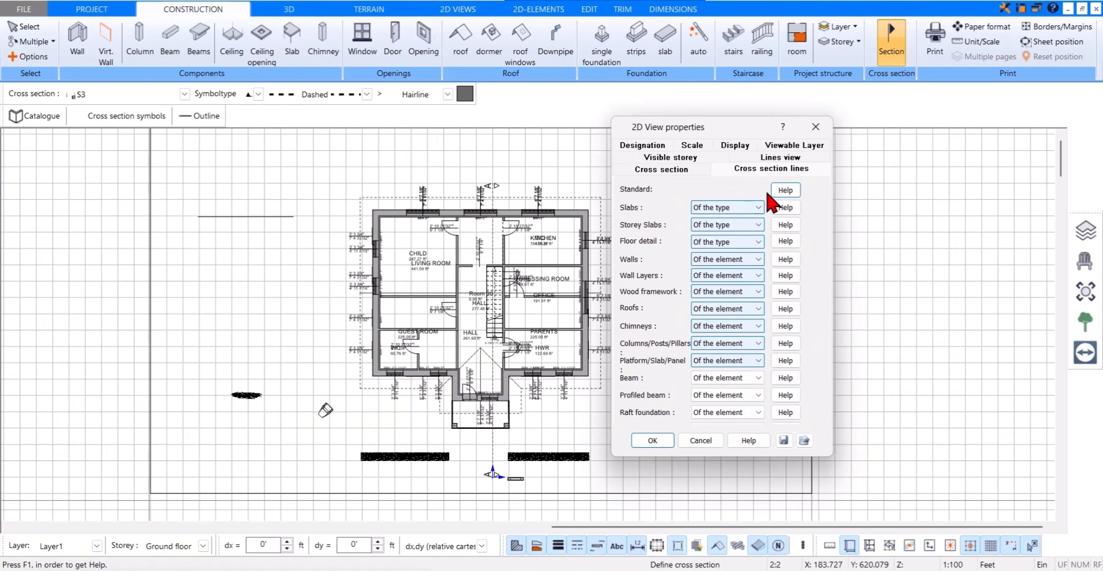
left_click(782, 190)
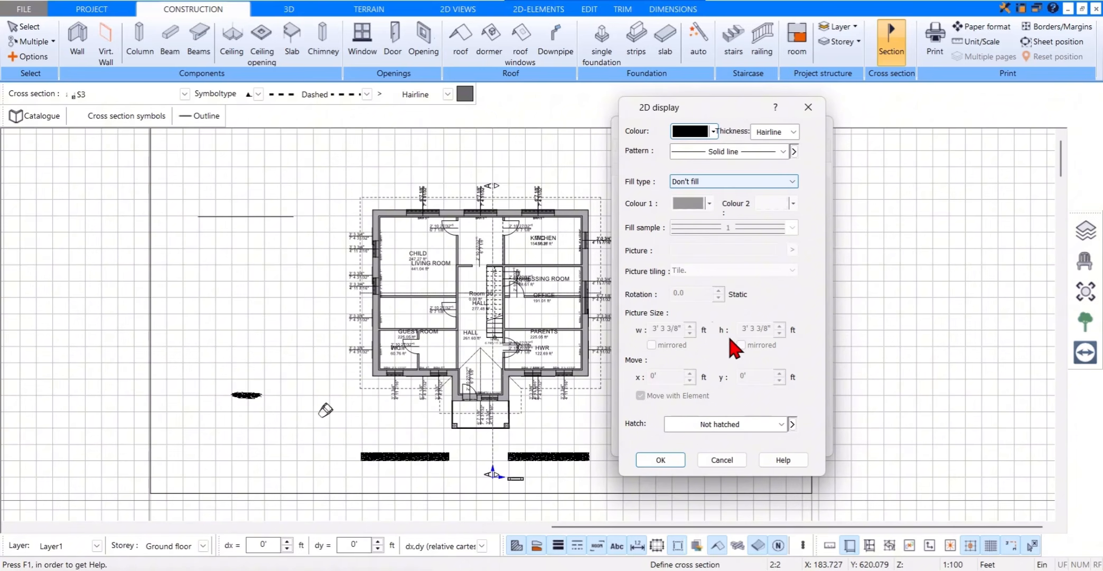
left_click(808, 107)
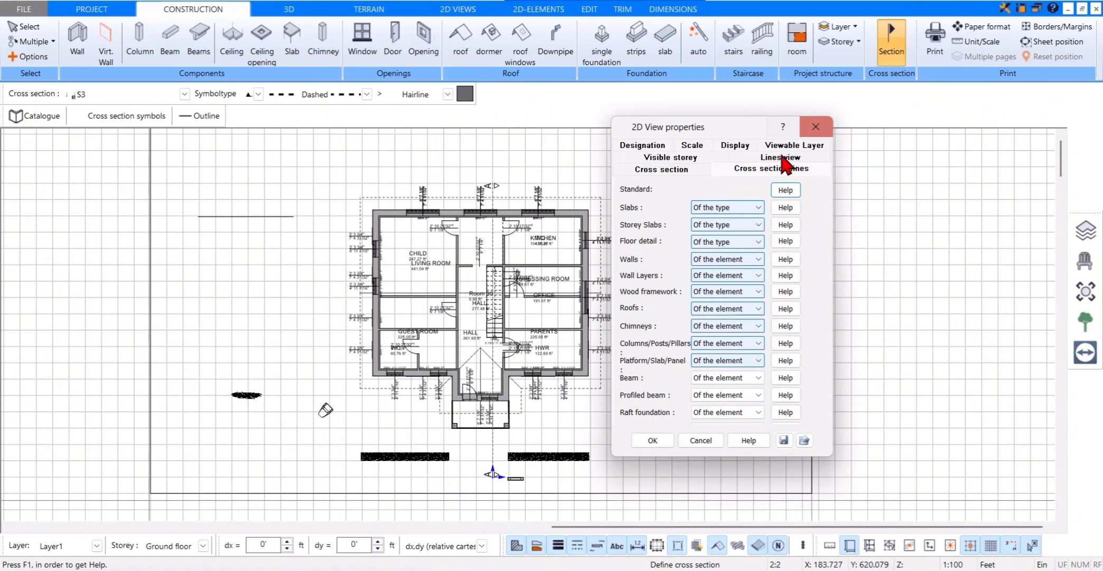
left_click(755, 208)
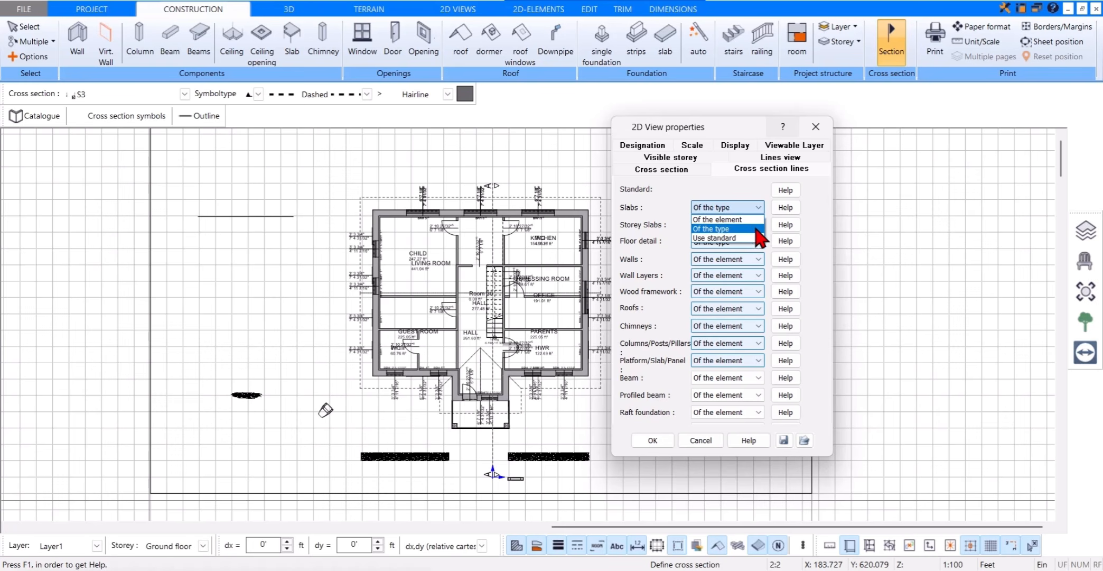
left_click(757, 217)
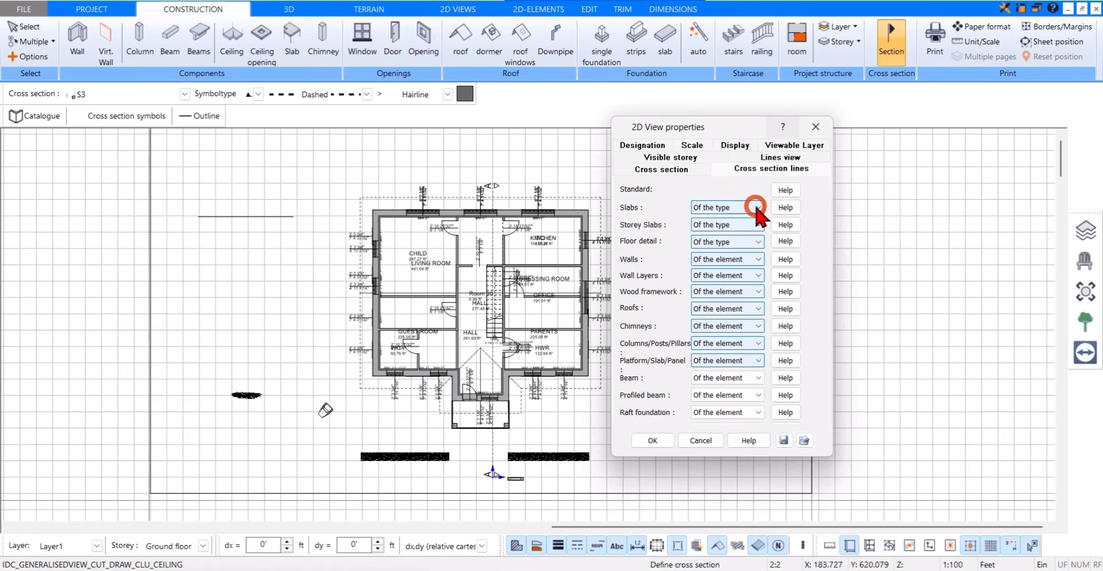
Step: Generate the A--A cross-section view with these properties and inspect the section drawing of the house
left_click(655, 440)
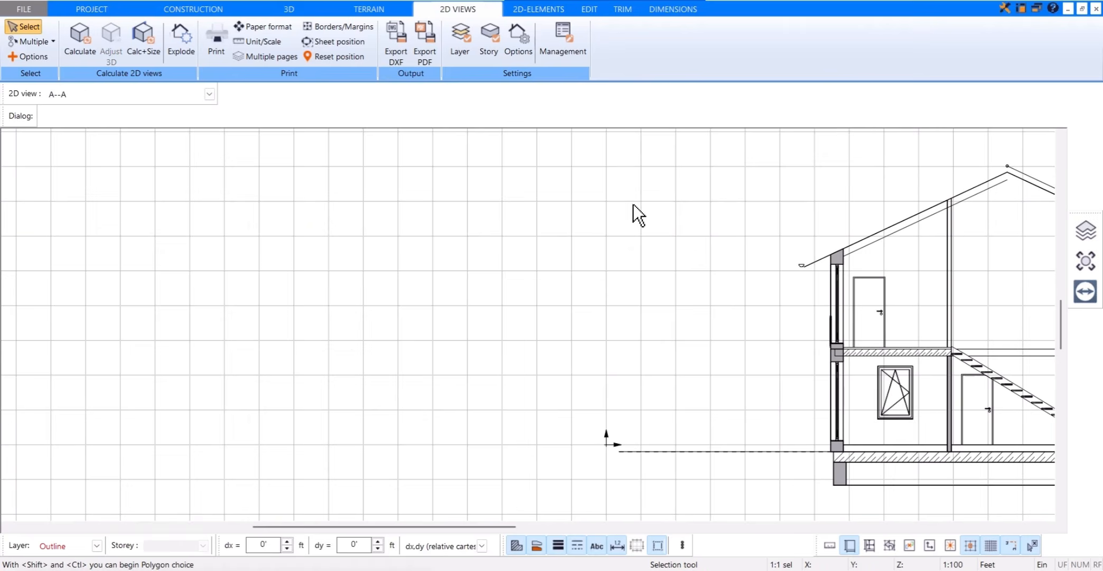
scroll(650, 211, "down", 2)
middle_click_drag(662, 227, 286, 246)
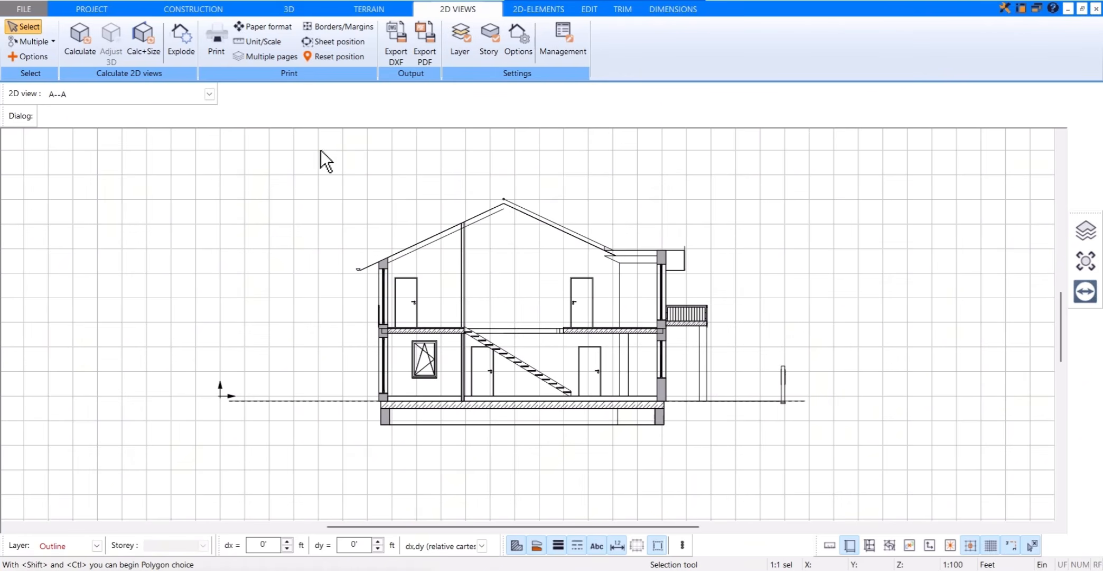
scroll(330, 204, "up", 1)
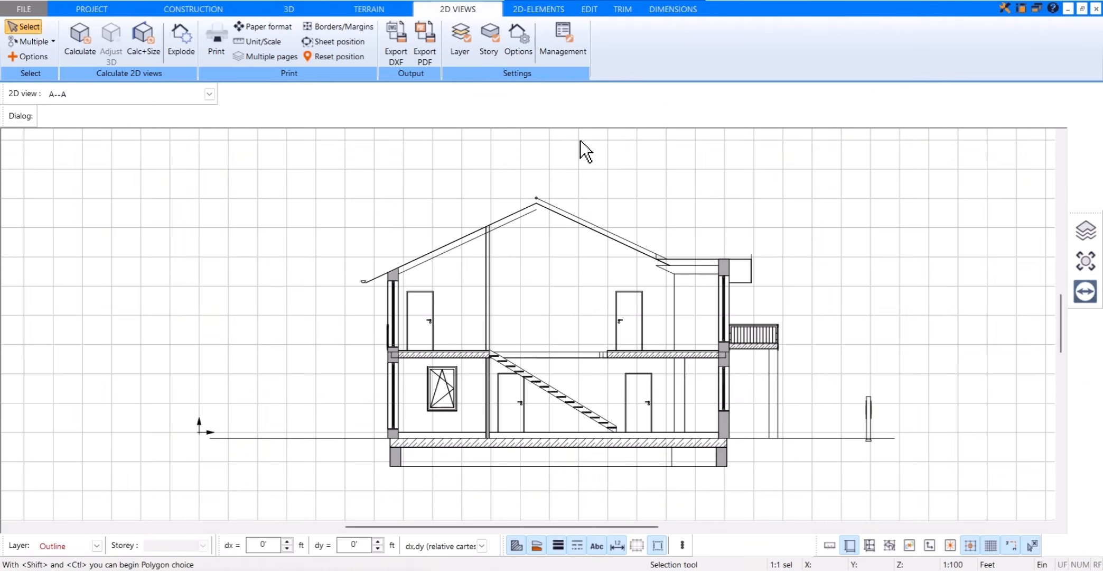
Step: Review the section view's cross-section line options for slabs, walls, roofs and foundations without changing them
middle_click_drag(580, 141, 557, 150)
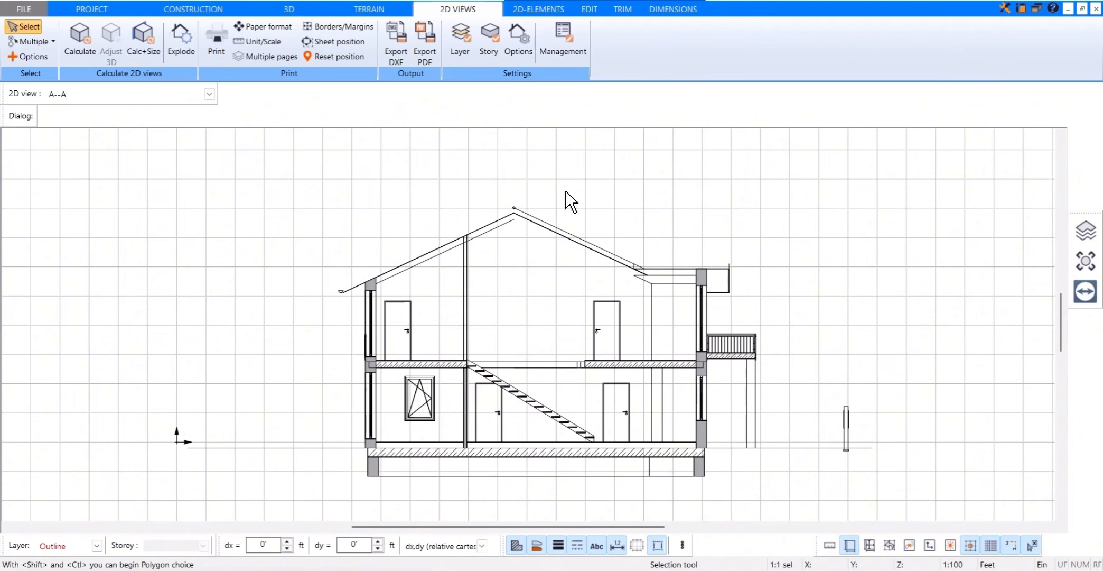
left_click(517, 42)
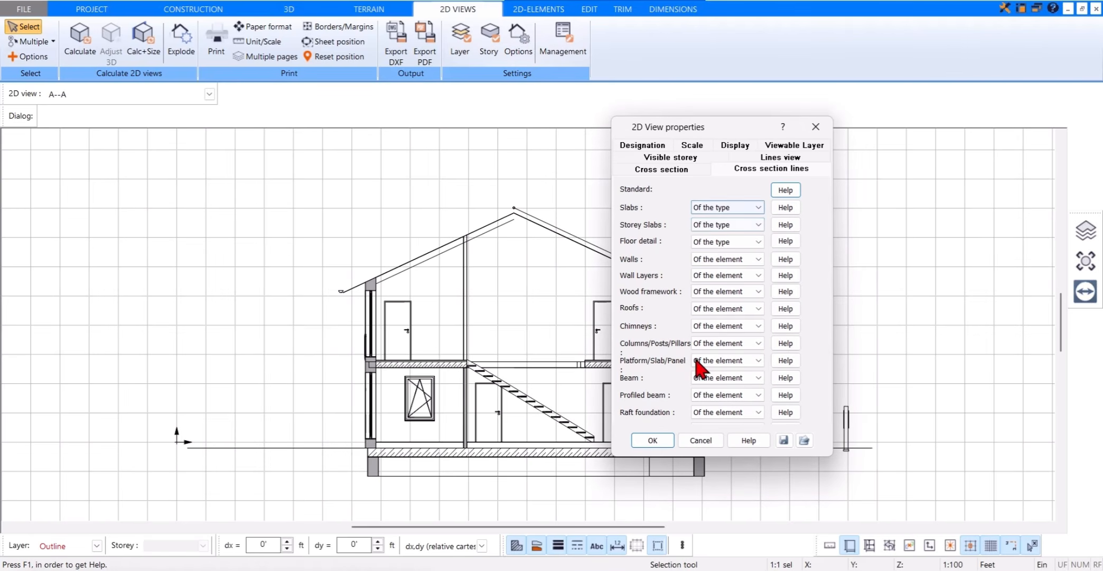
left_click(815, 127)
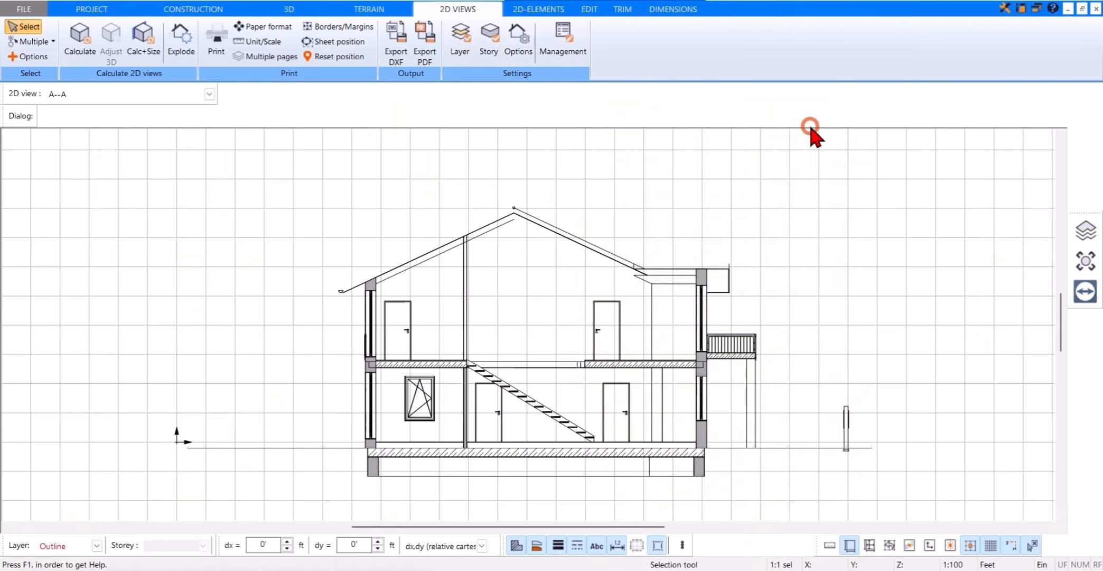
Step: Draw a single 0.13 mm solid line sloping down to the right in the section's upper storey, below the roof ridge
left_click(555, 9)
left_click(77, 38)
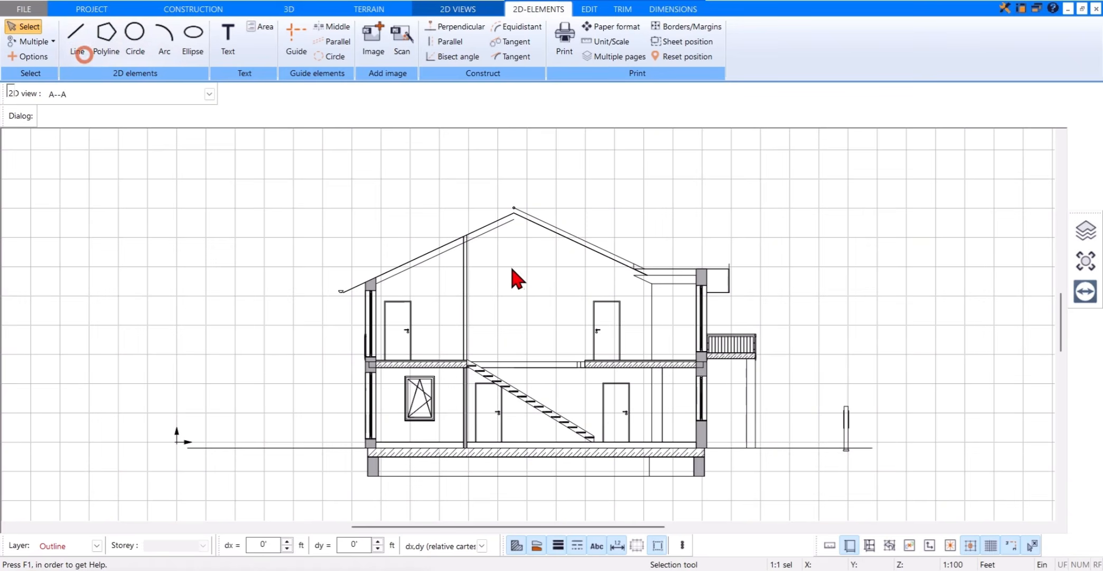
left_click(504, 272)
left_click(555, 306)
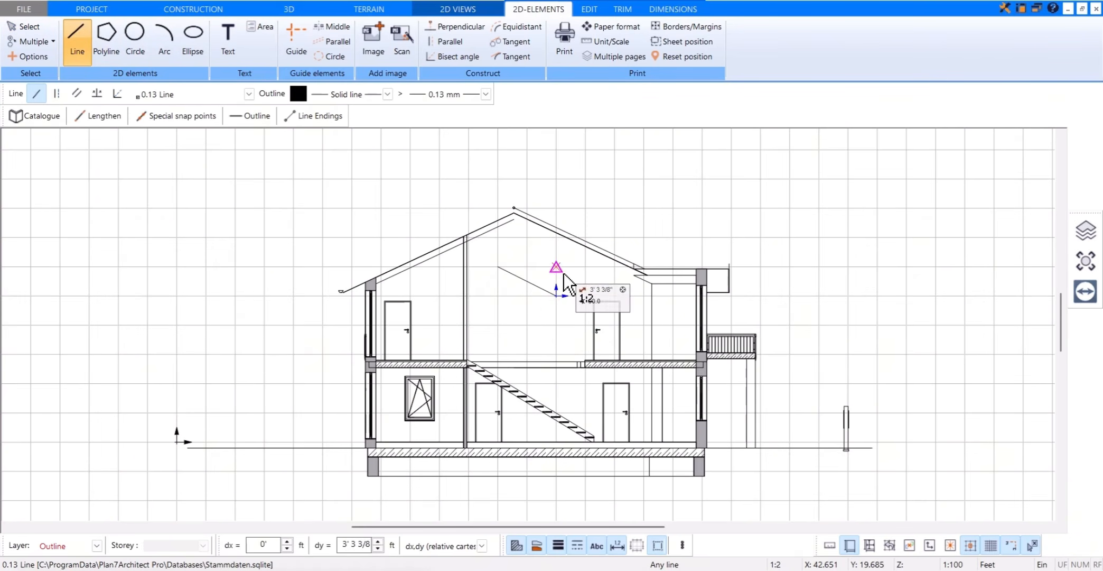
key("Escape")
key("Escape")
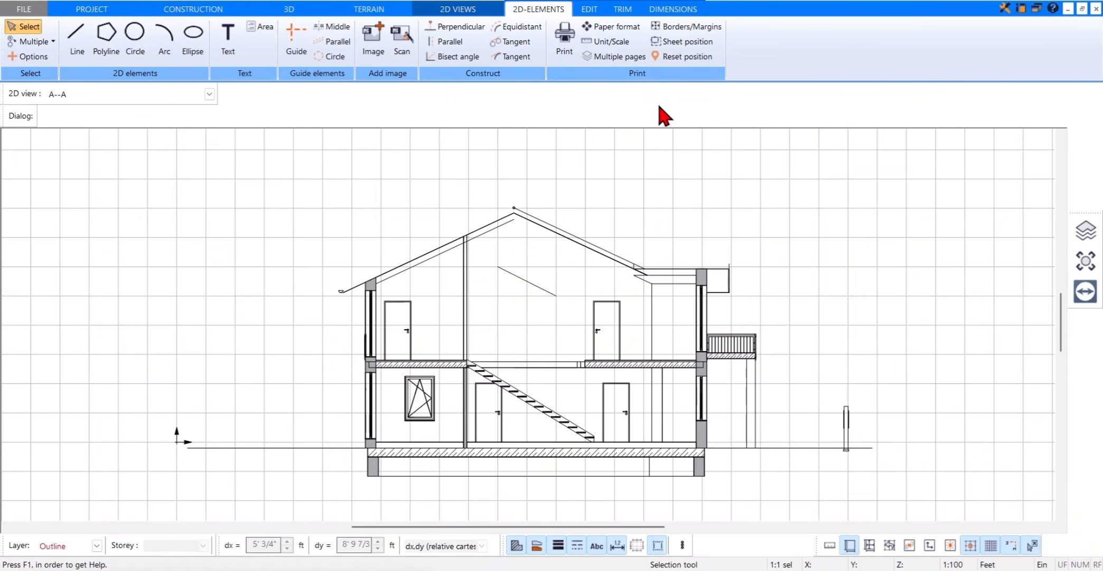
Step: Place elevation markers on the ground-floor surface and on the upper storey's floor level in the section
left_click(679, 8)
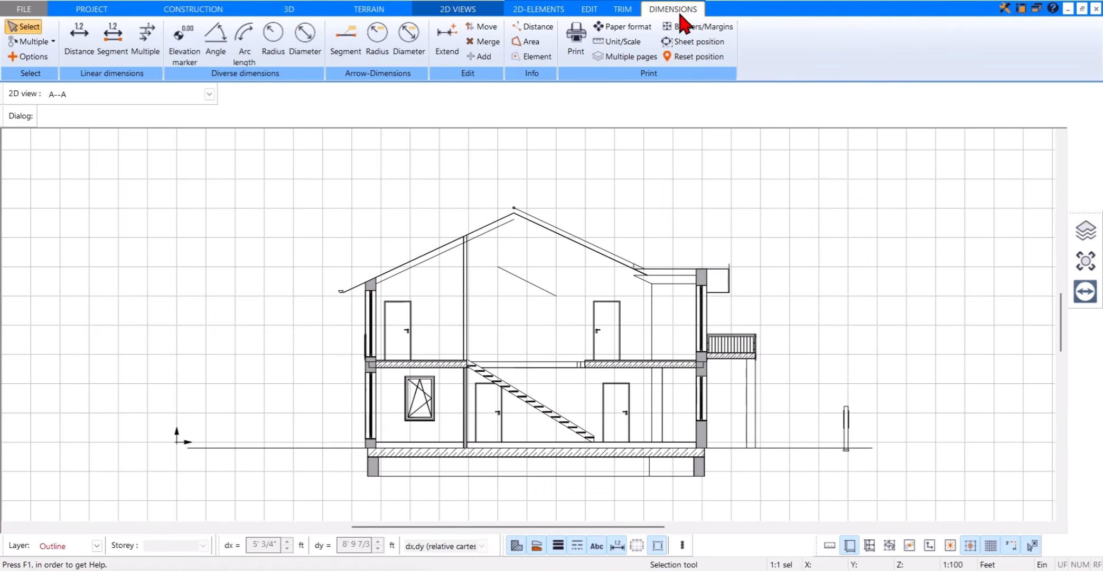
left_click(197, 61)
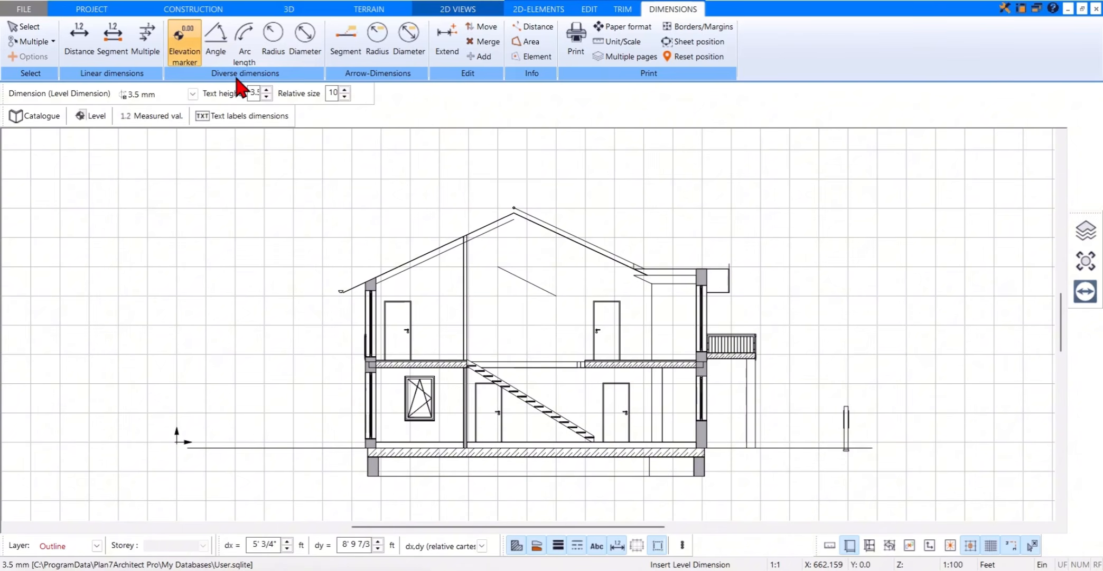
left_click(526, 441)
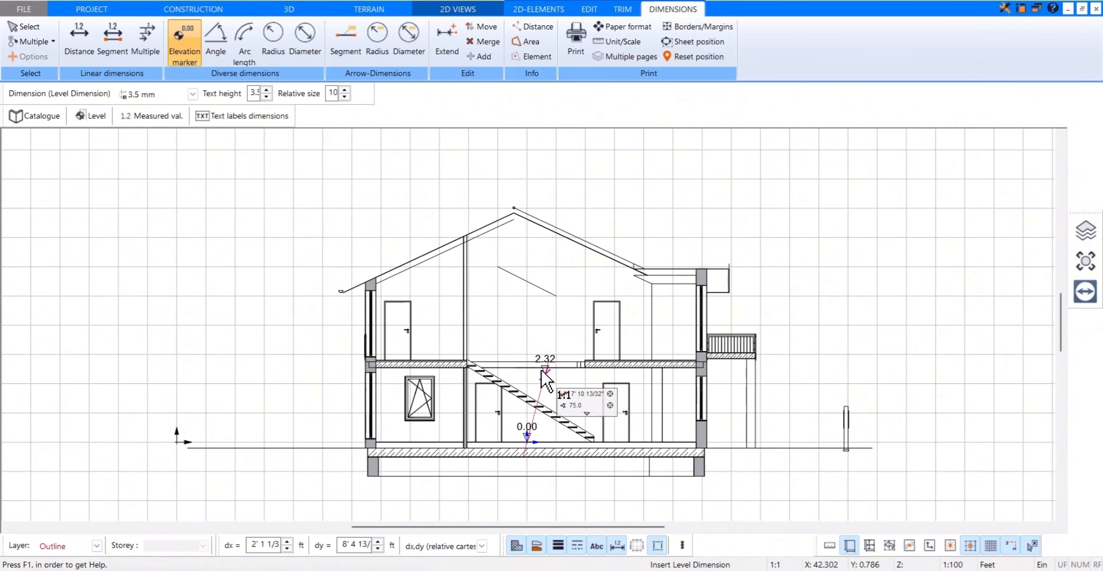
left_click(543, 353)
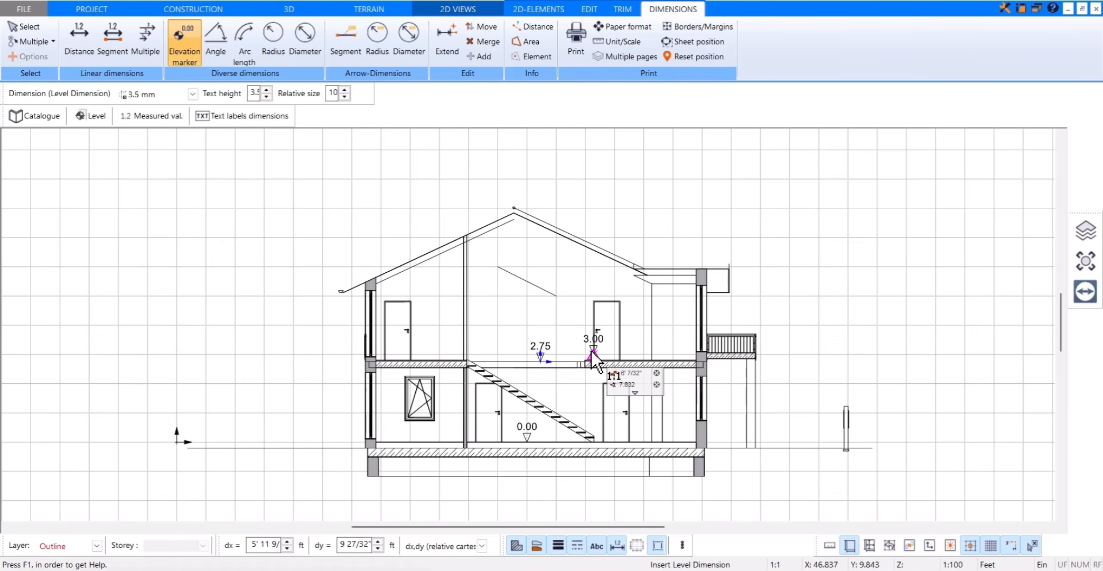
Step: Enable Measure underside for the elevation markers and place them under the foundation slab and under the storey slab
left_click(102, 116)
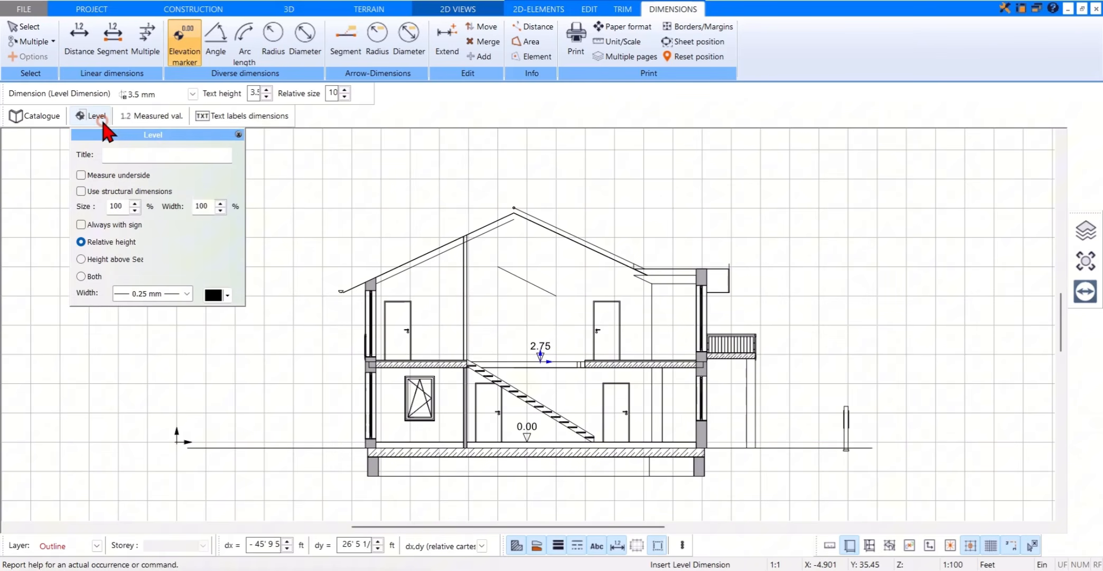
left_click(81, 176)
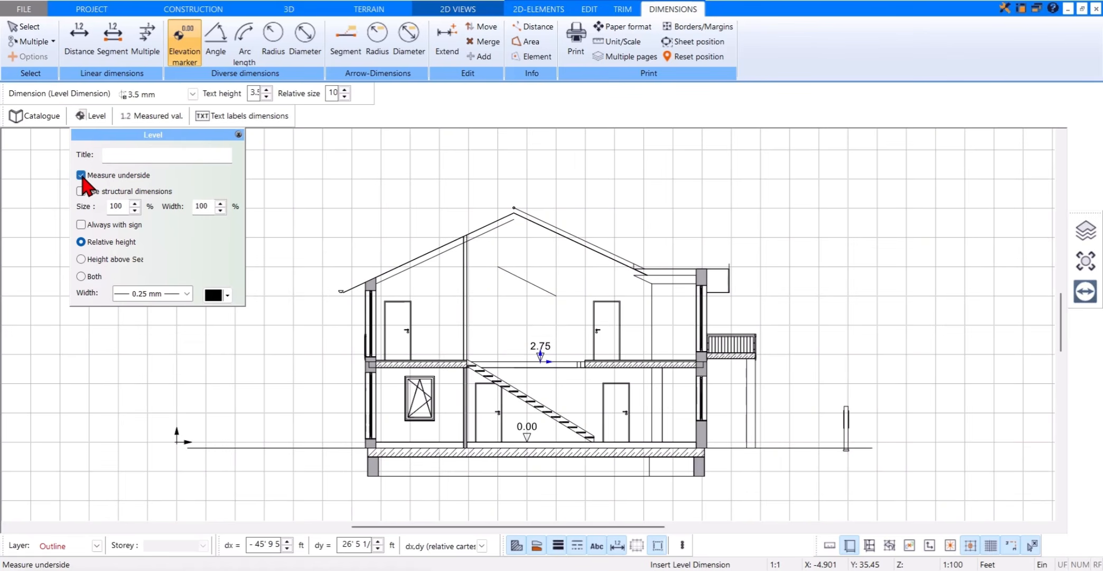
left_click(489, 460)
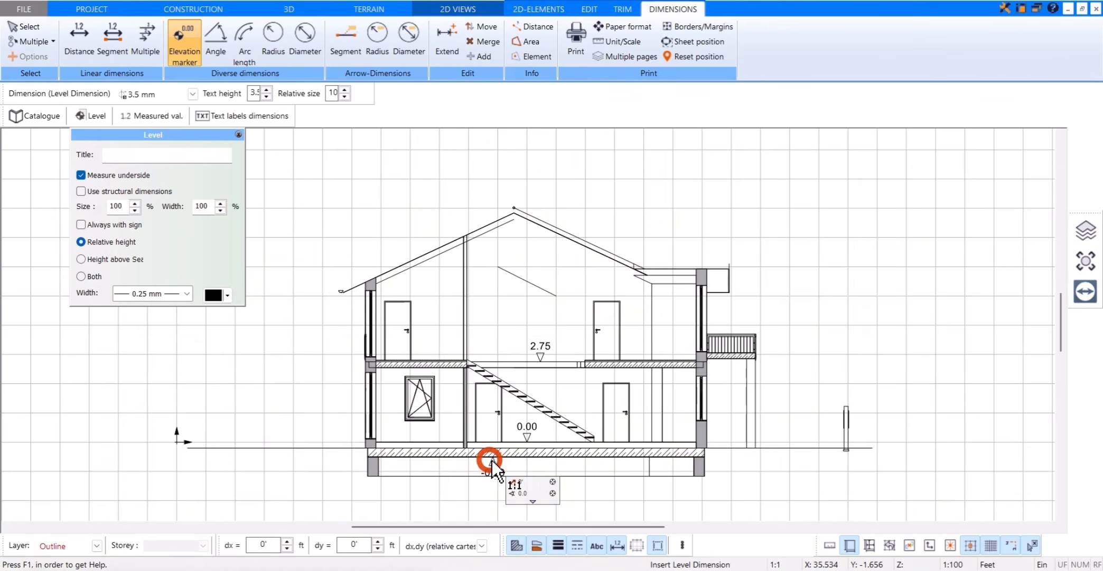
left_click(576, 370)
Step: Add a vertical distance dimension of about 17 ft left of the house, running up from the ground line
left_click(80, 37)
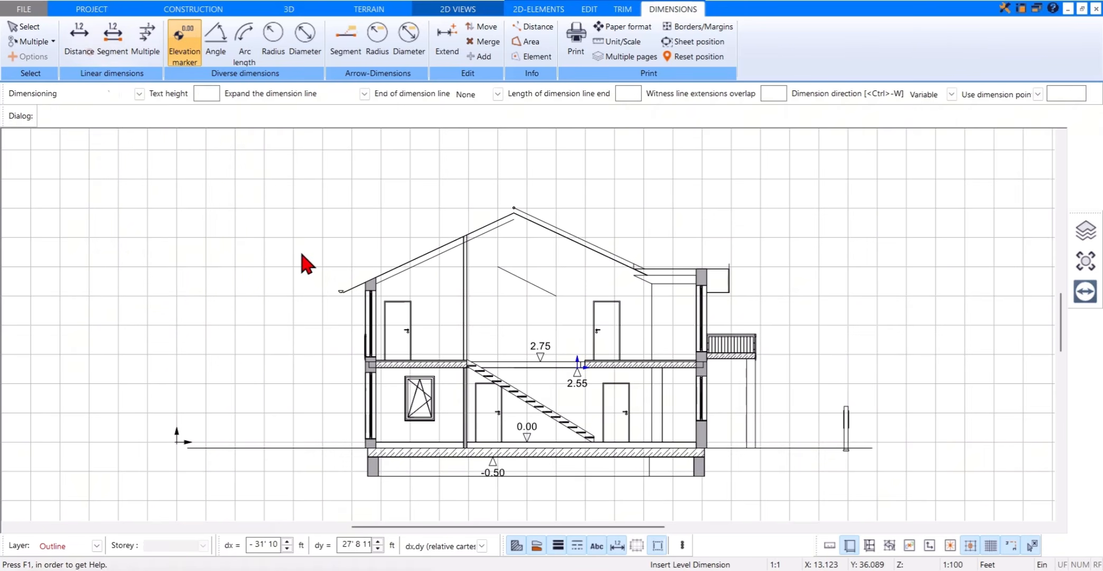
left_click(310, 447)
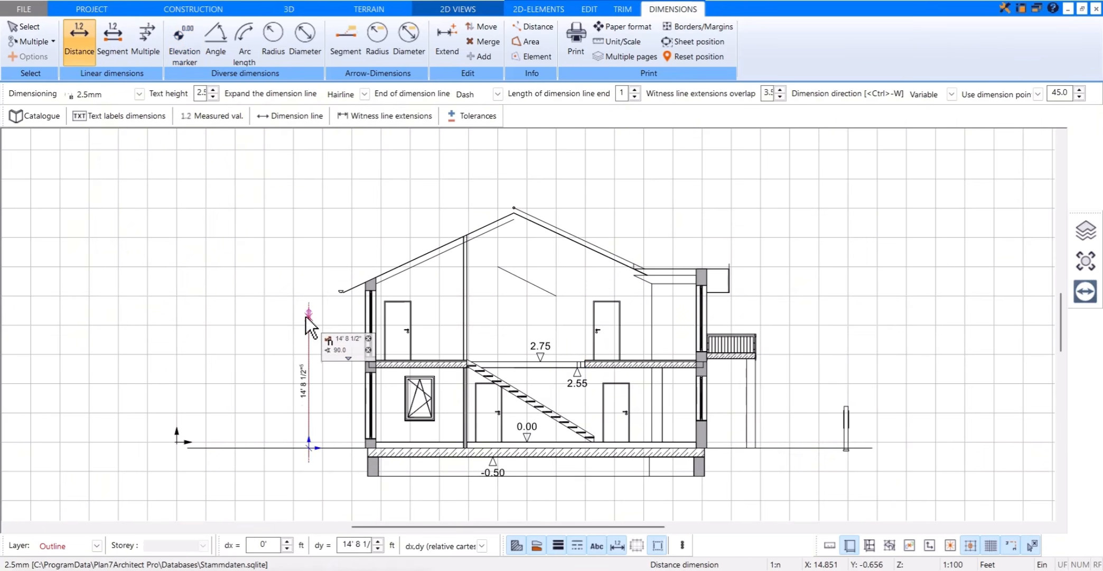
left_click(308, 295)
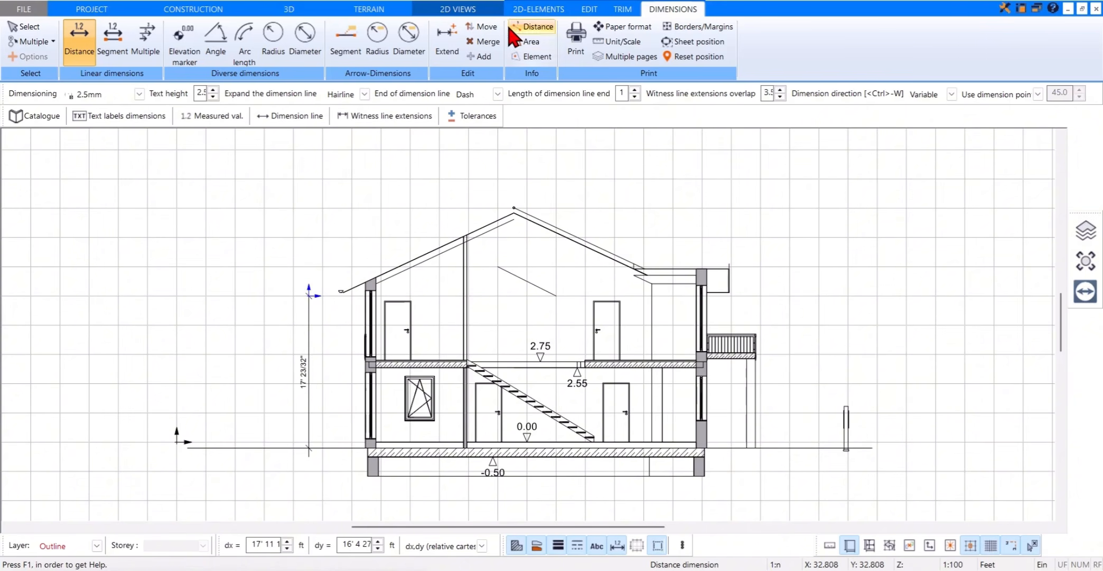
Step: Explode the A--A section view into individual lines and test by selecting the left roof slope's lower line, then deselect it
left_click(486, 13)
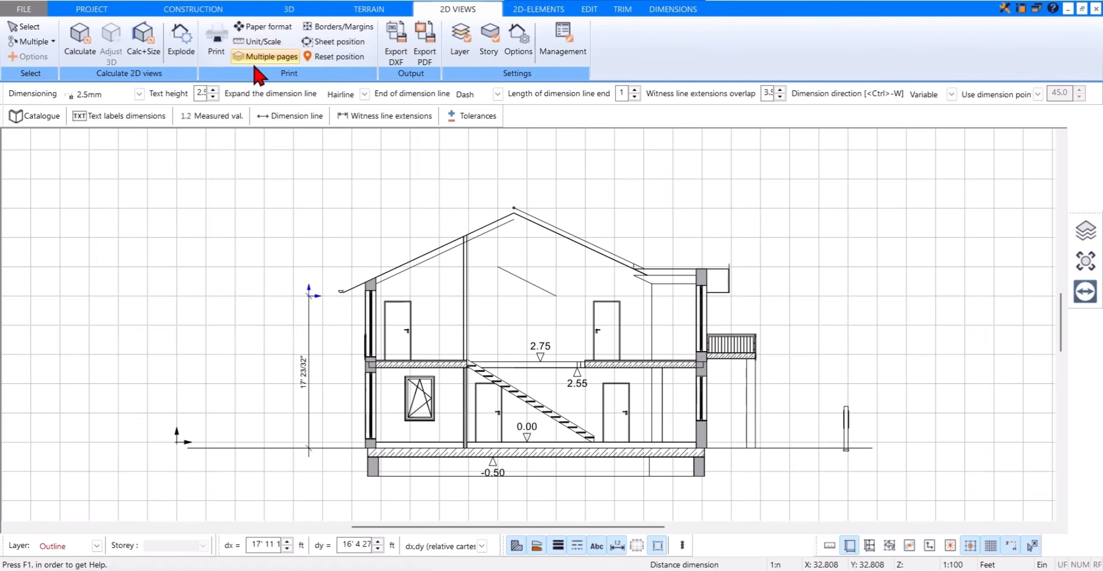
left_click(87, 61)
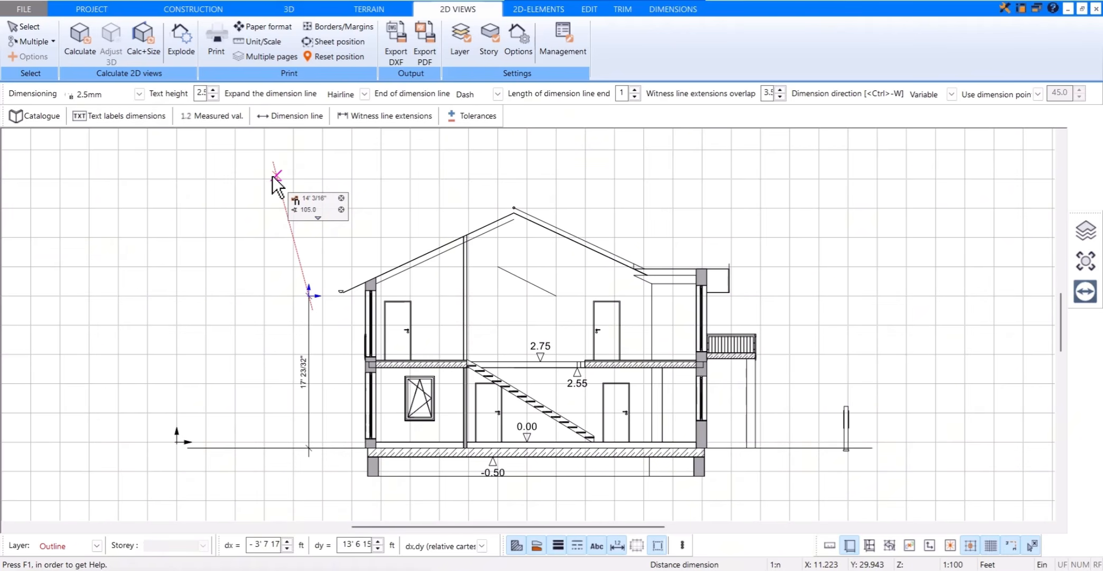
left_click(188, 61)
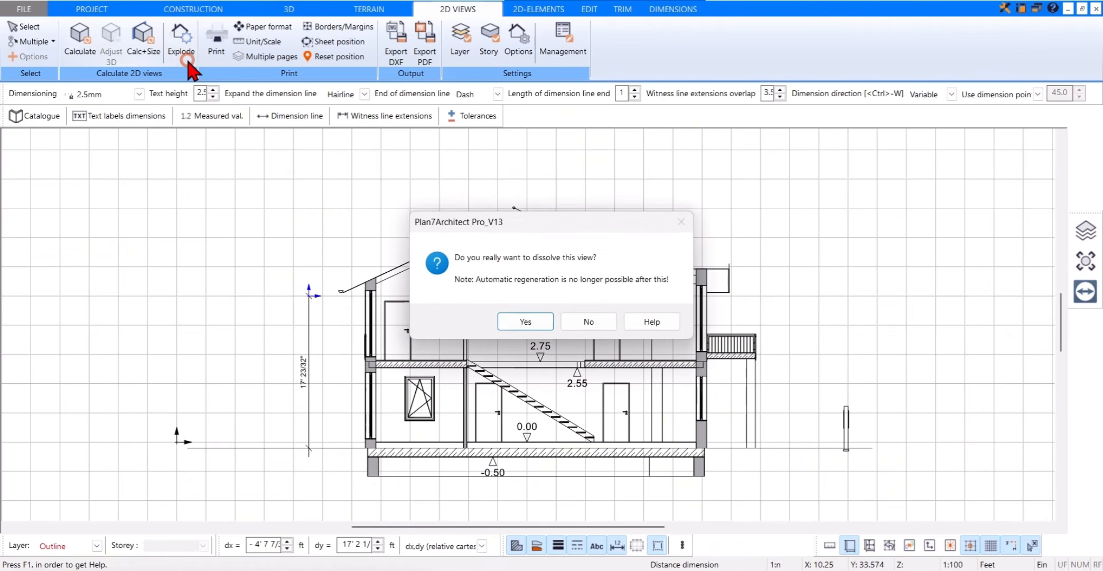
left_click(513, 324)
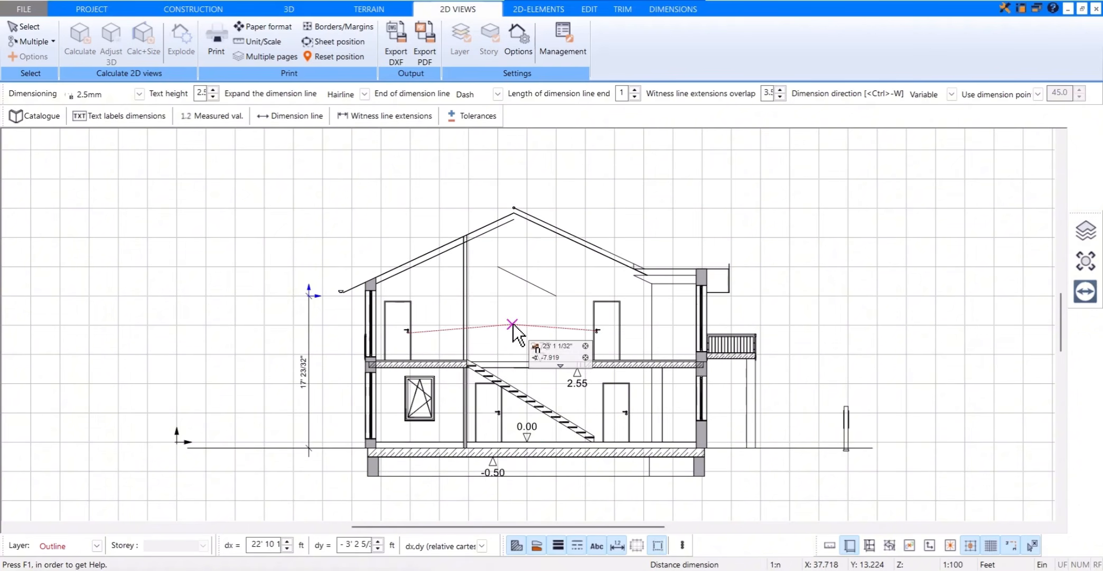
key("Escape")
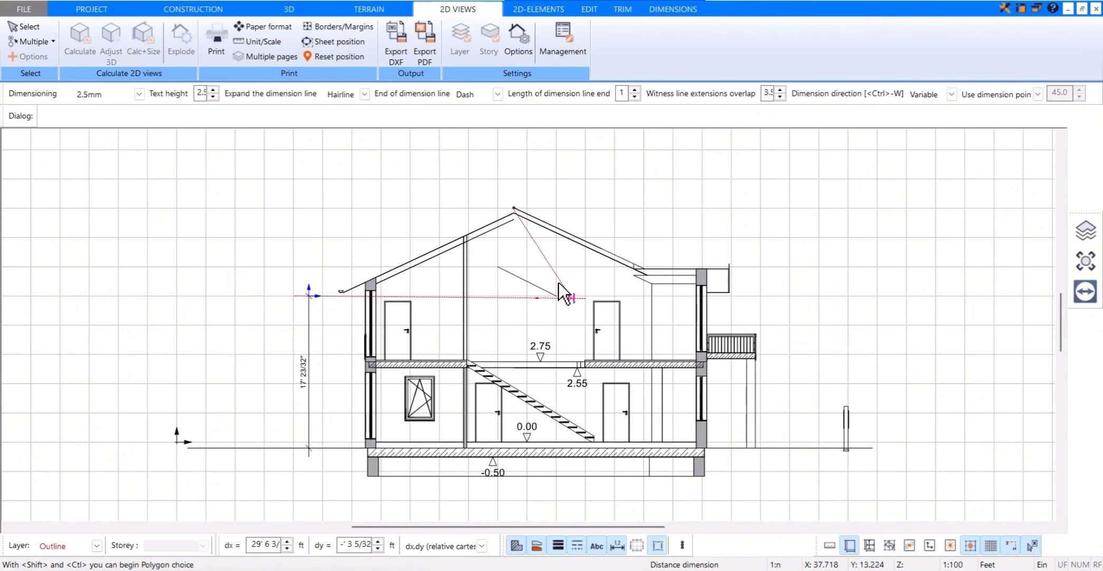
left_click(543, 226)
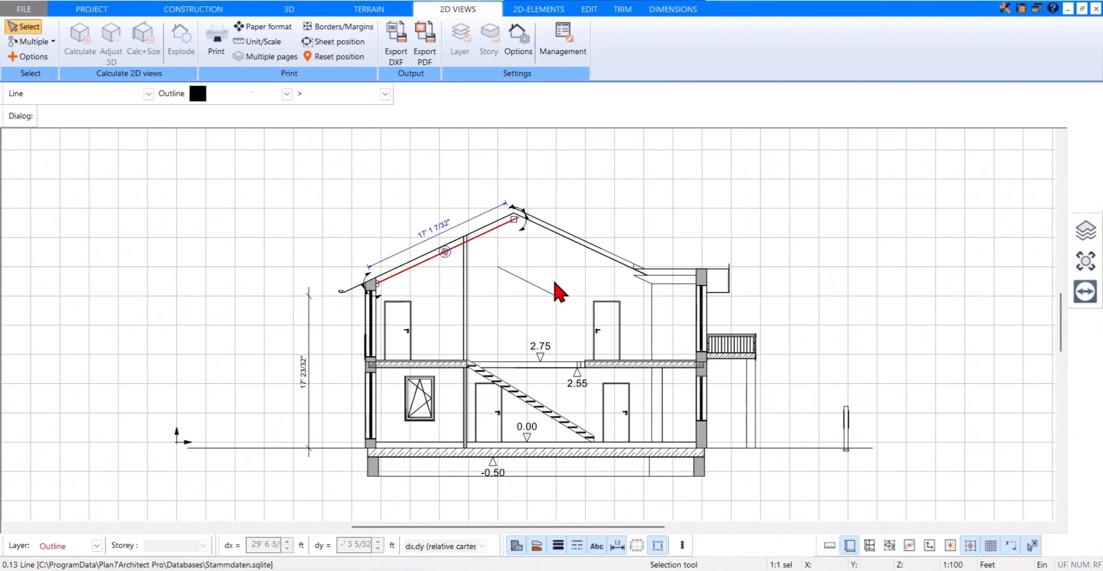
left_click(740, 206)
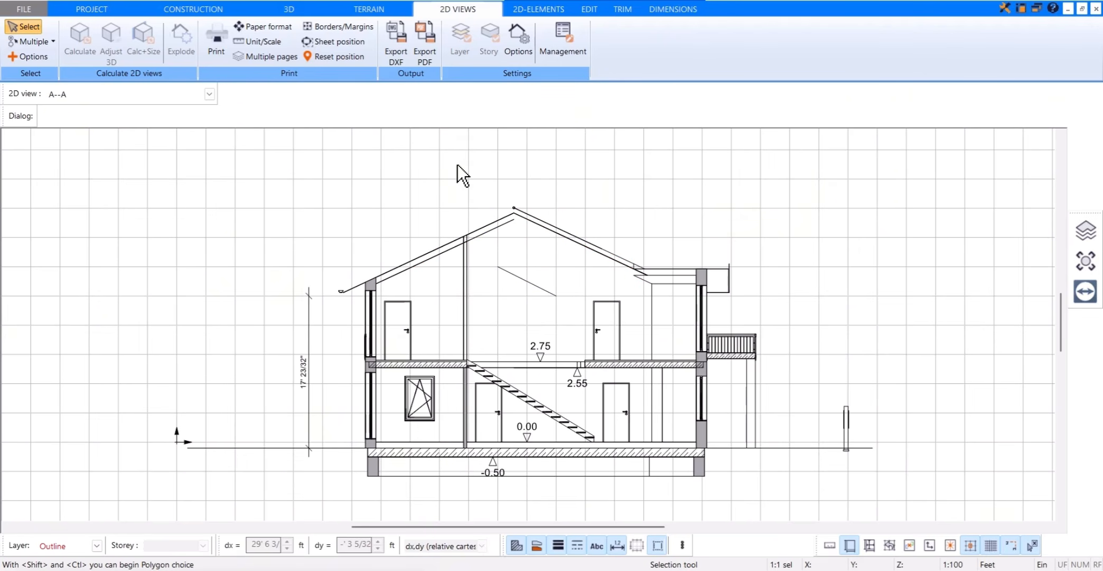
Step: Start a new 2D view of the house using the front view type
left_click(209, 94)
left_click(118, 159)
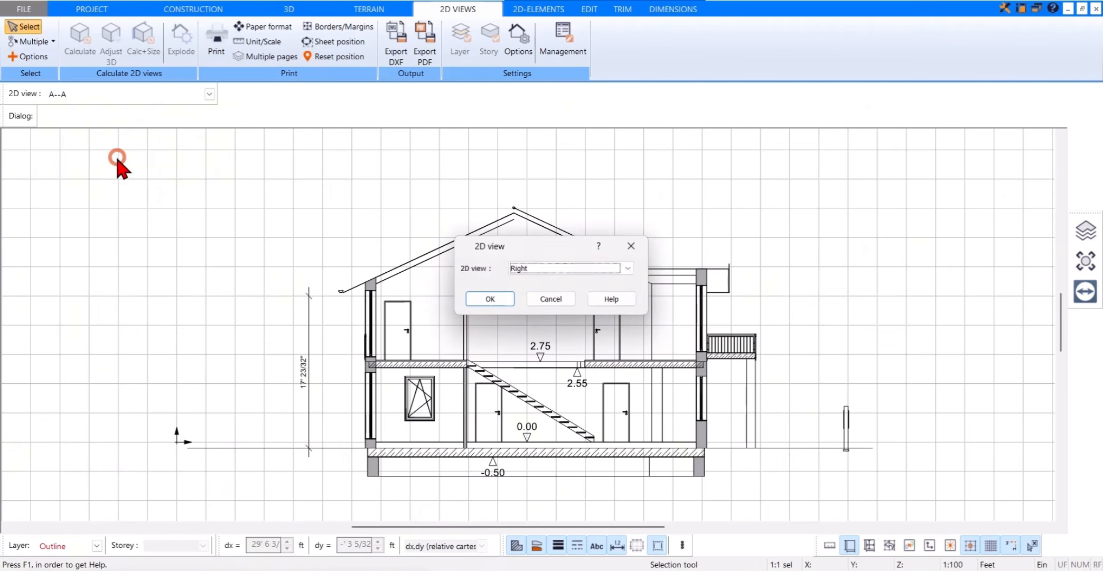
left_click(629, 268)
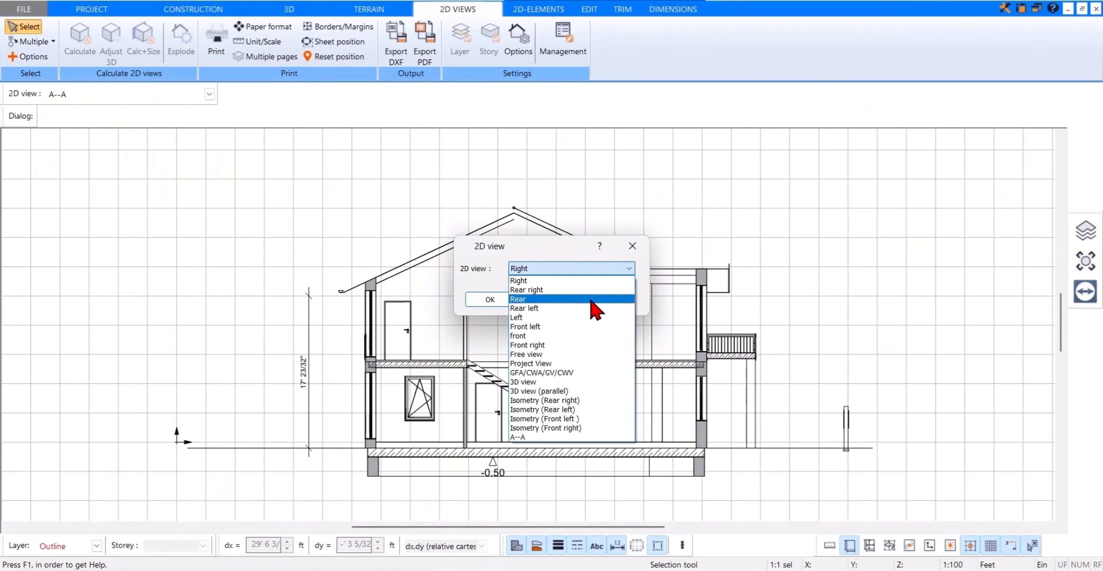
left_click(573, 334)
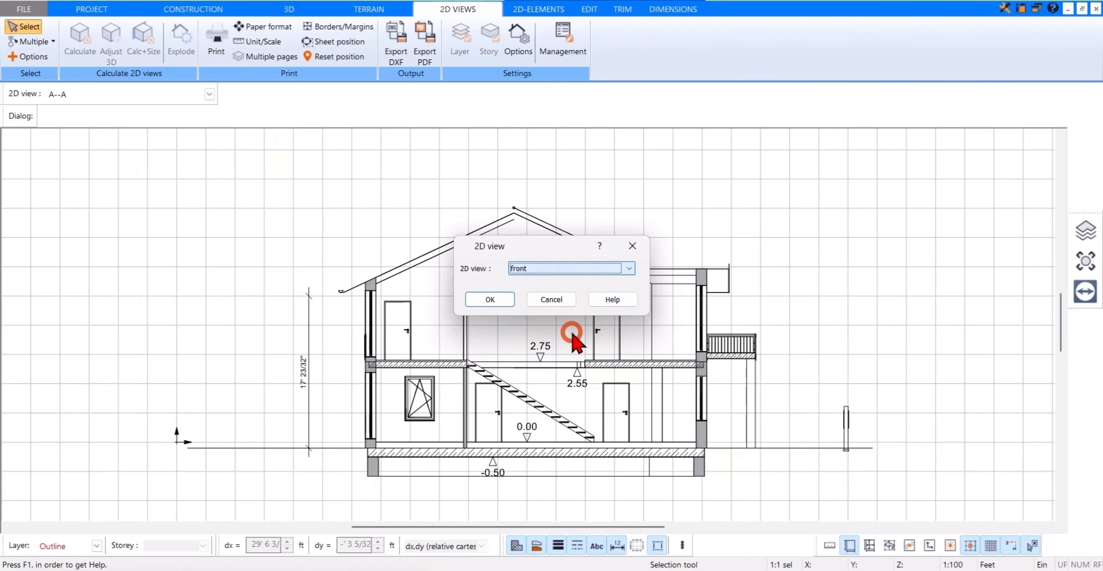
left_click(491, 299)
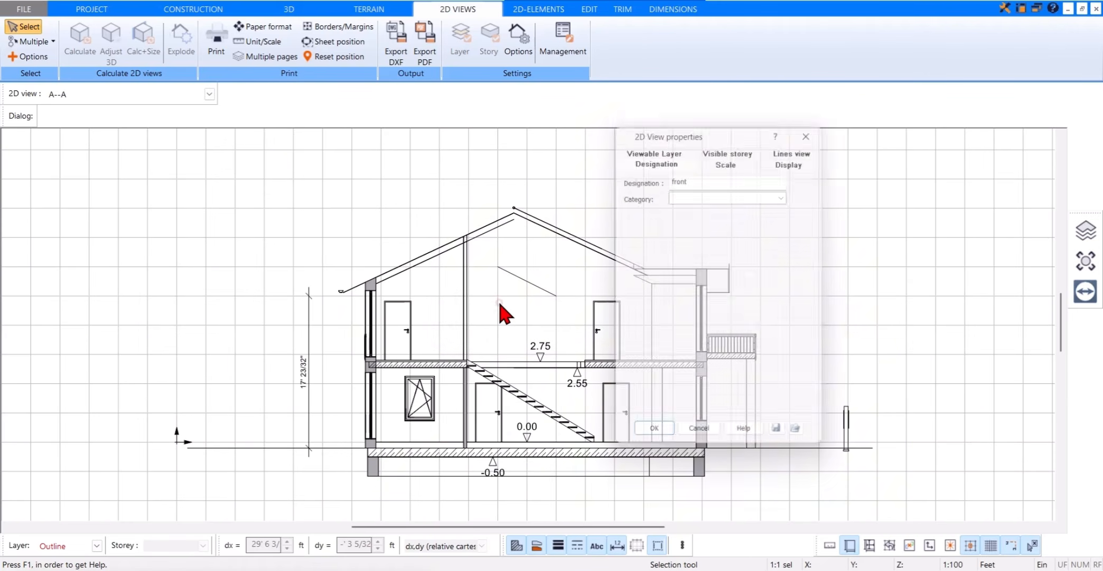
Step: Set the front view's display to Shading with border (analytical), generate the view and inspect the facade
left_click(782, 157)
left_click(784, 174)
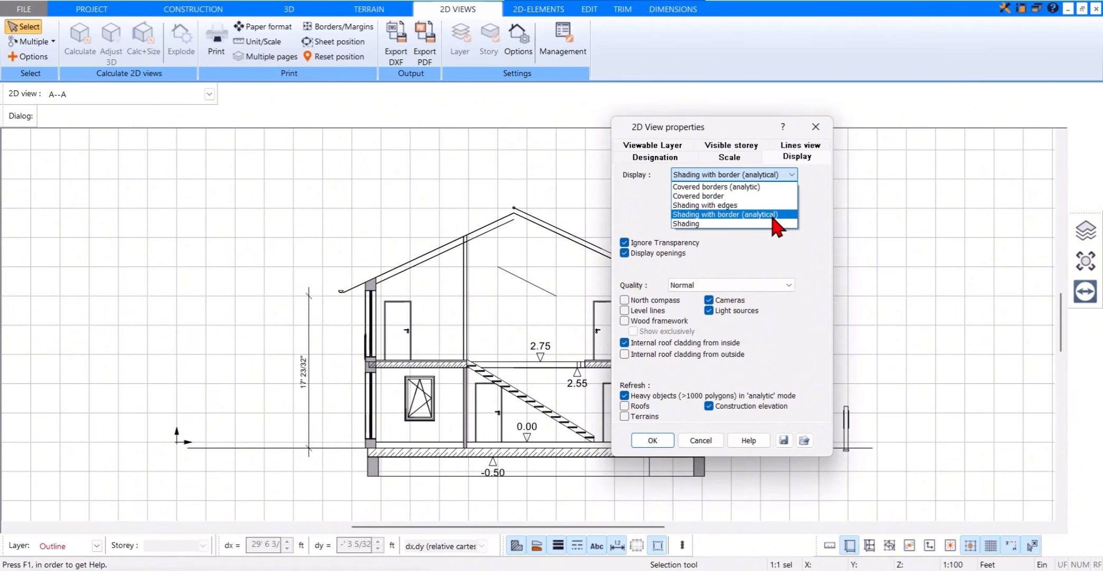
left_click(773, 214)
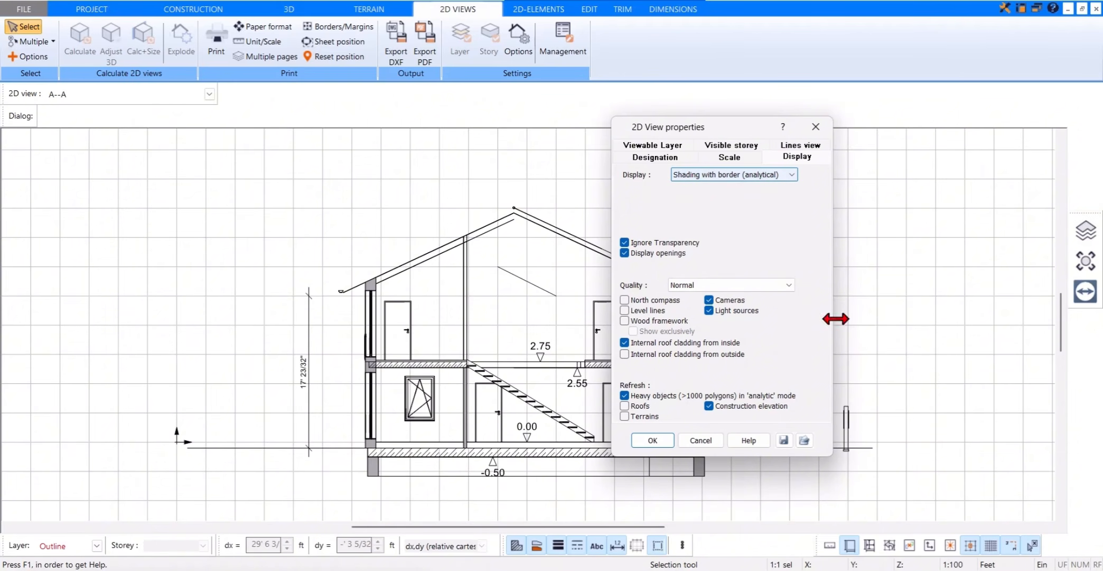
left_click(655, 440)
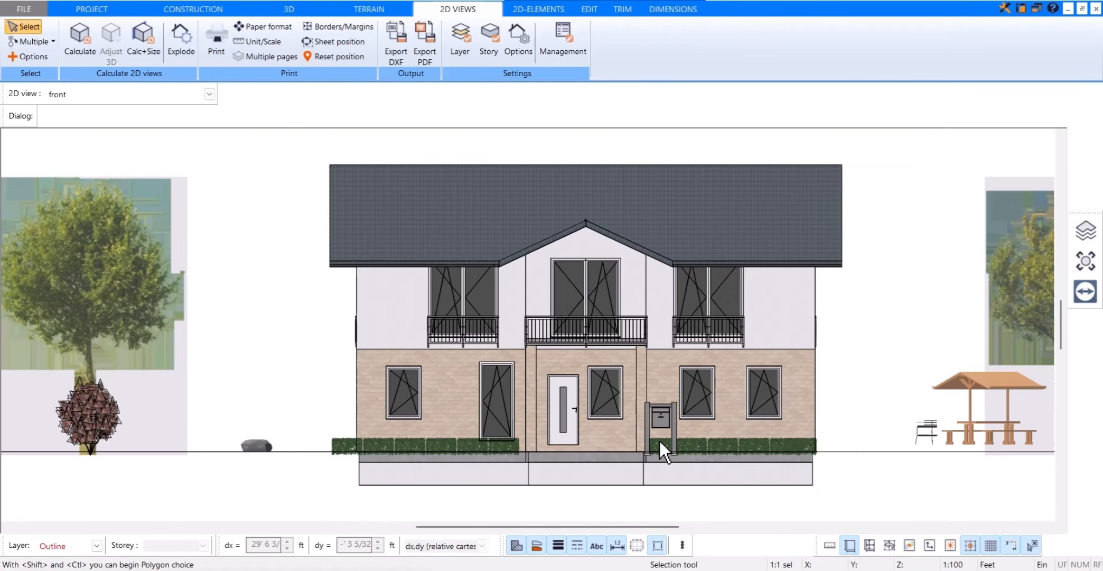
scroll(726, 285, "up", 5)
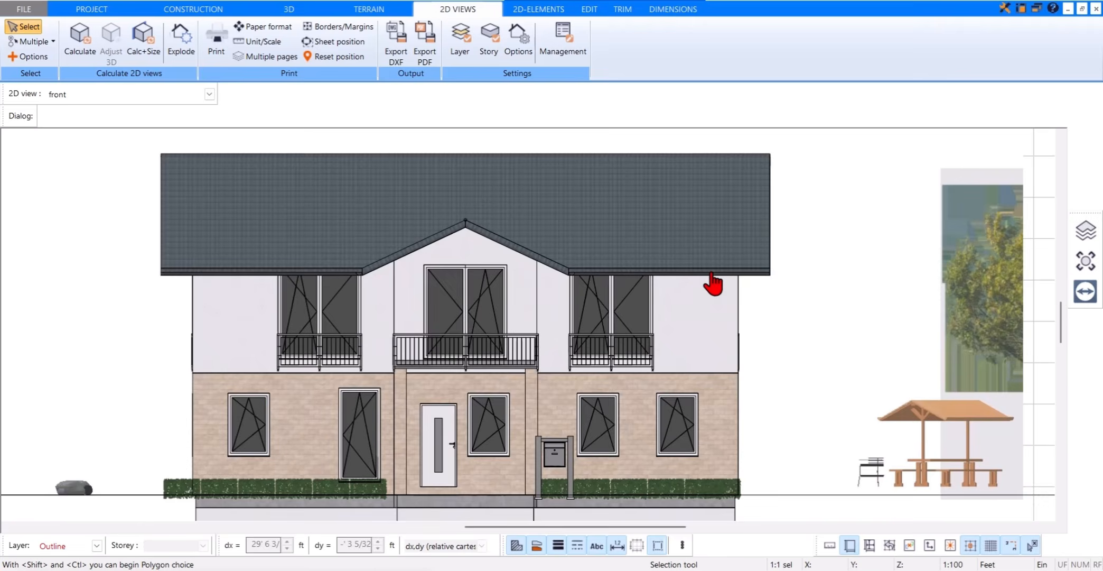
middle_click_drag(710, 282, 787, 246)
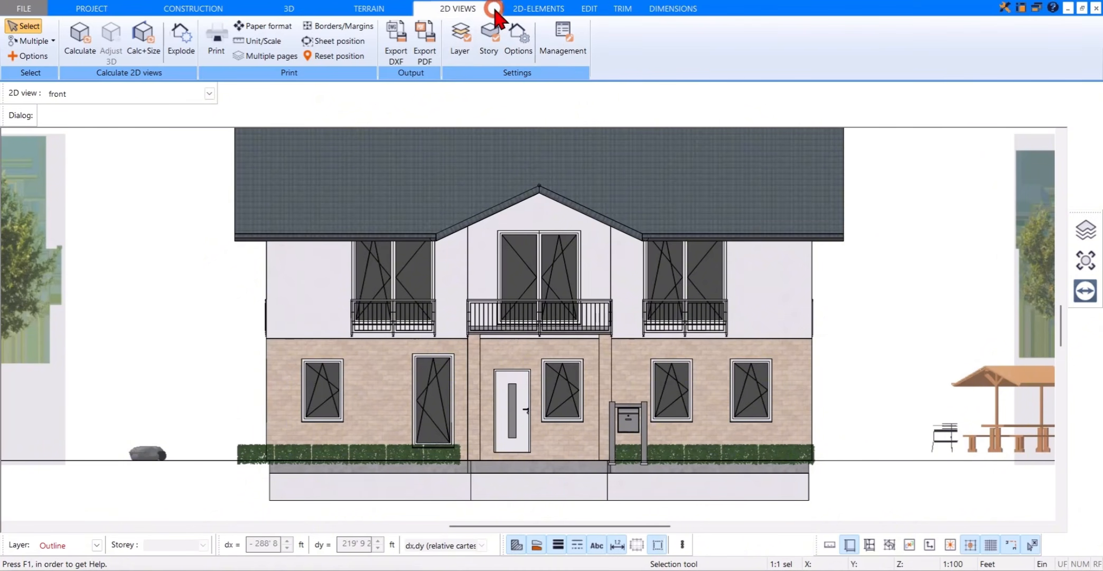
Step: Create a new 2D view of the Free view type with its scale set to Like project
left_click(209, 95)
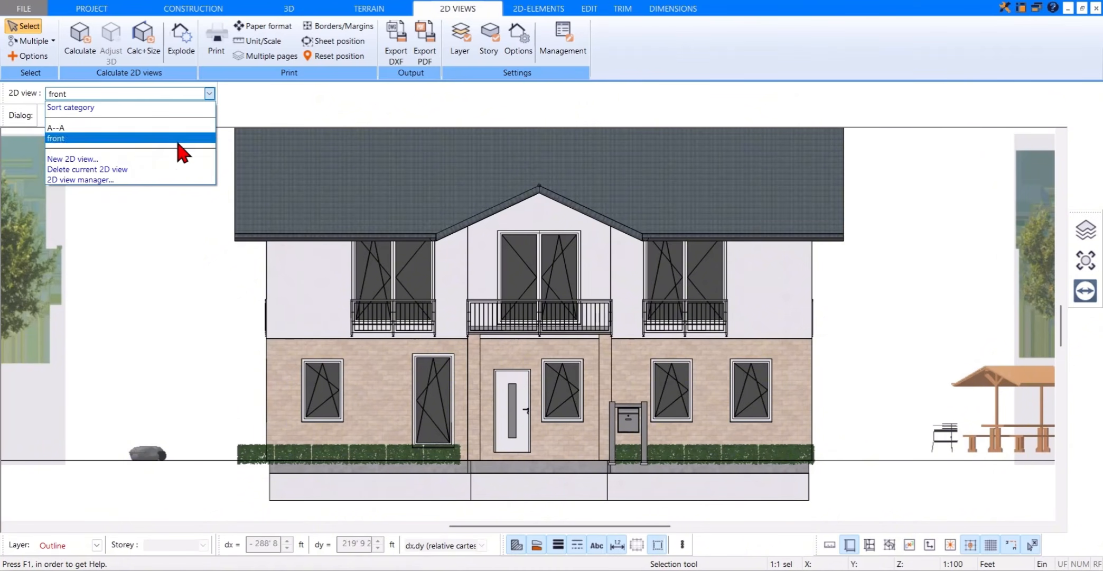
left_click(201, 158)
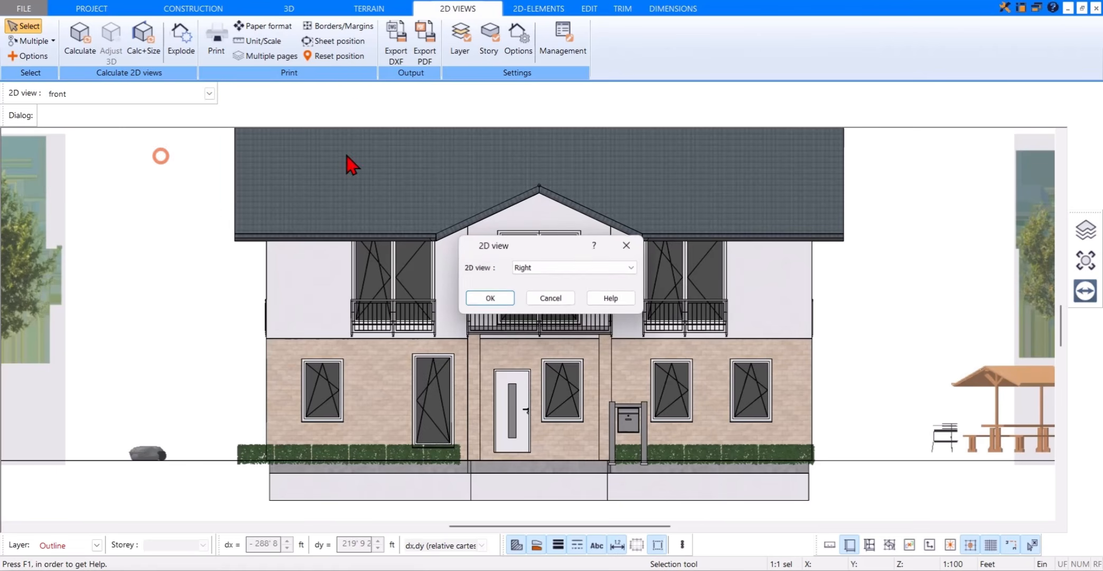
left_click(636, 269)
left_click(580, 351)
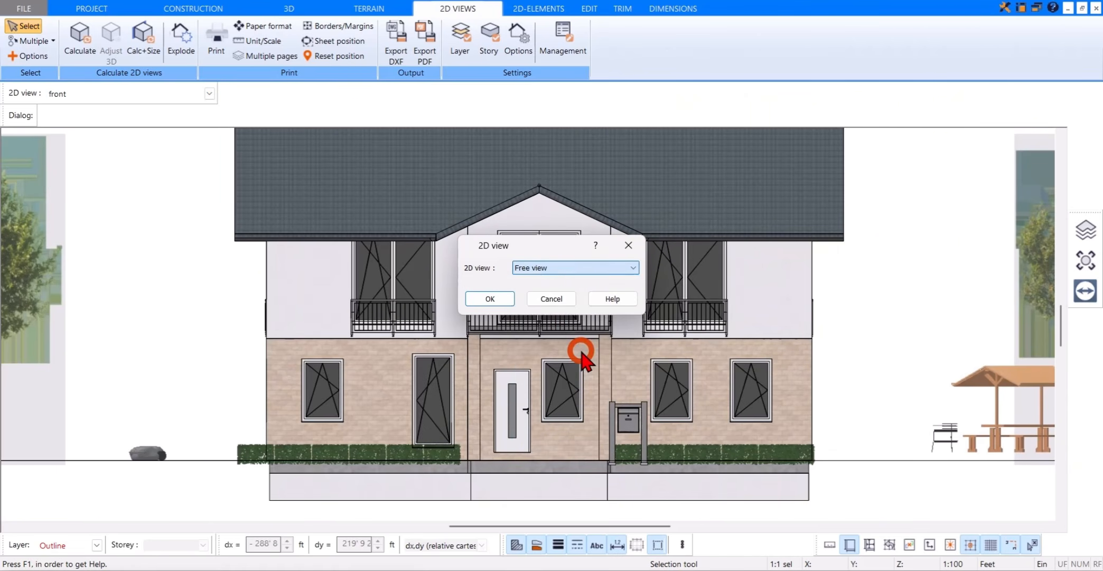
left_click(497, 300)
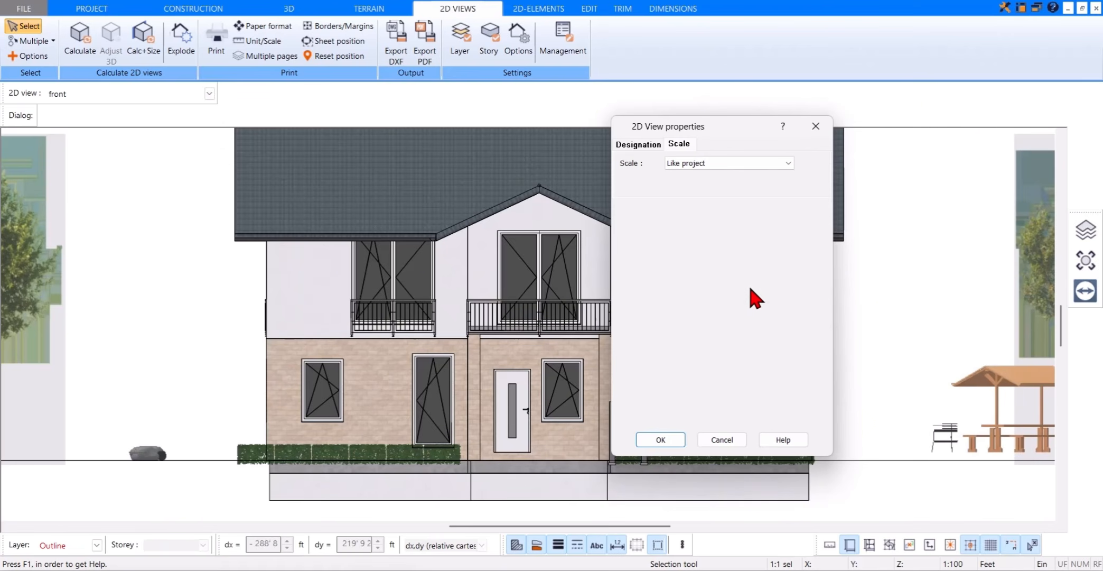
left_click(697, 164)
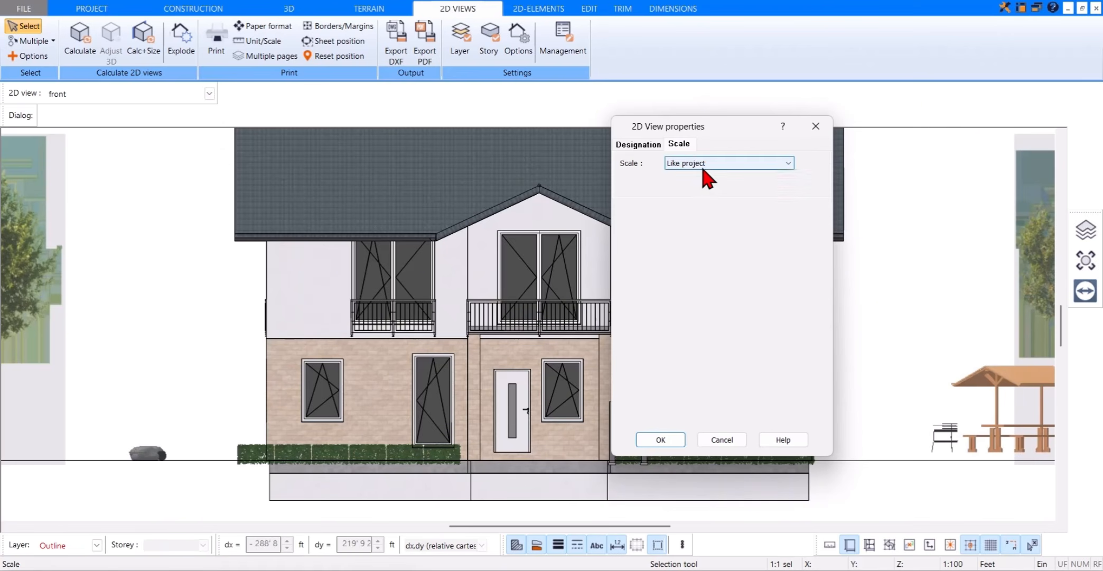
left_click(721, 162)
left_click(667, 439)
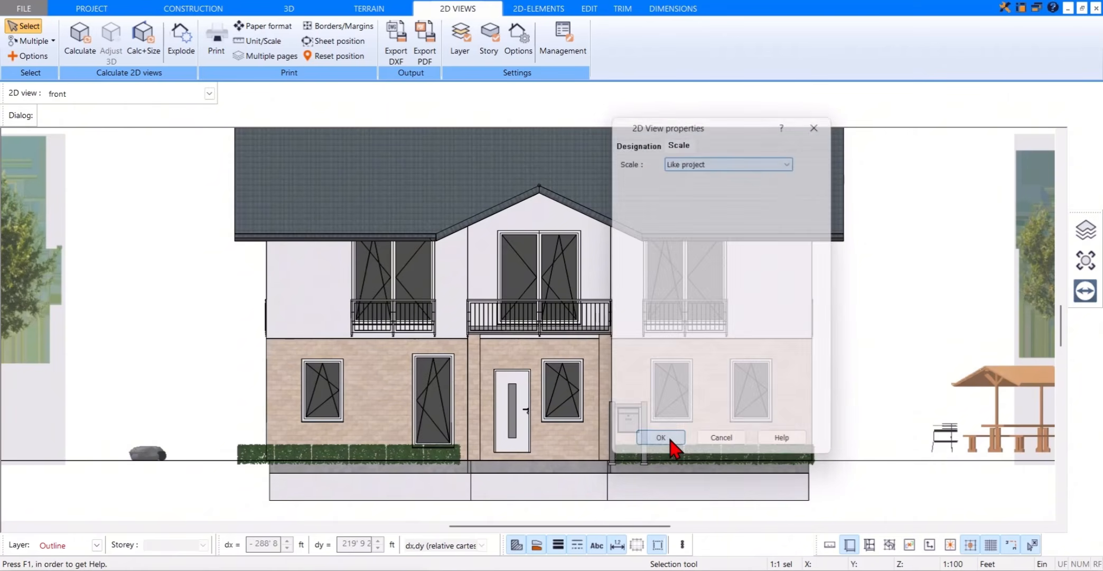
Step: Set the free view's paper format to A1 in landscape orientation
left_click(273, 31)
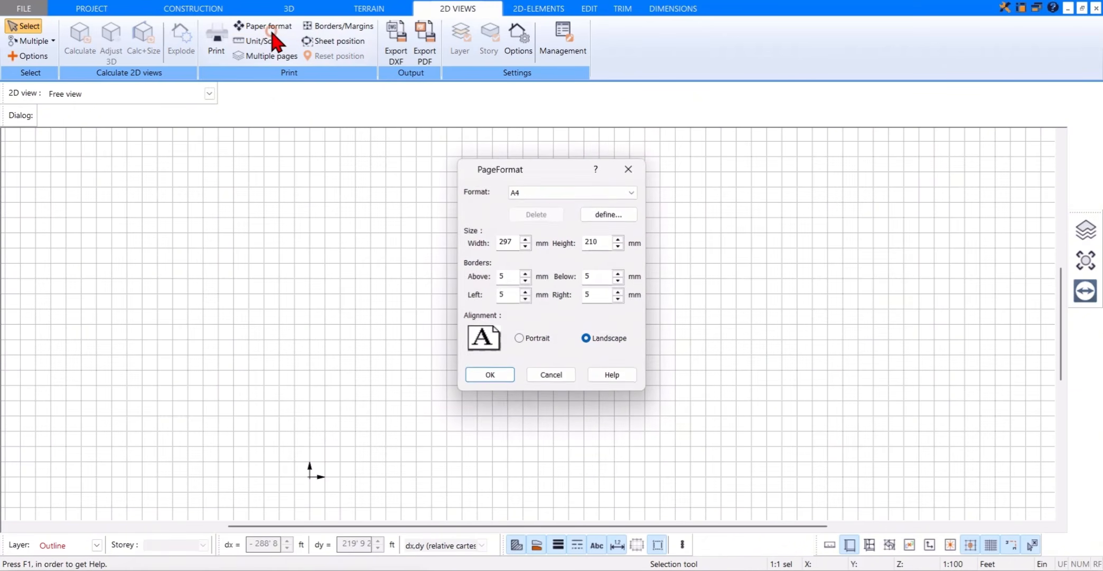
left_click(547, 192)
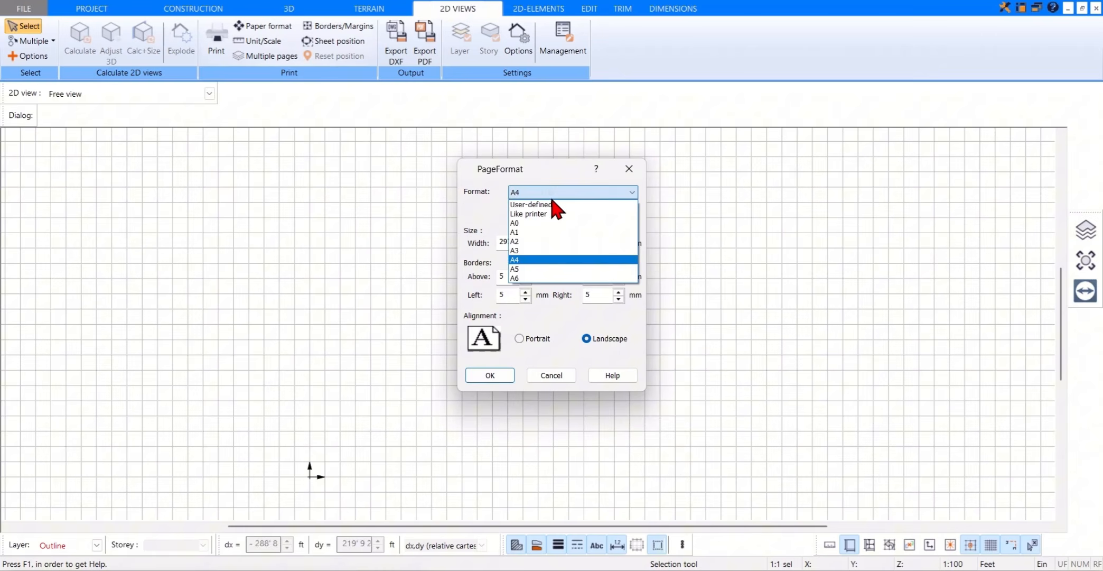
left_click(548, 232)
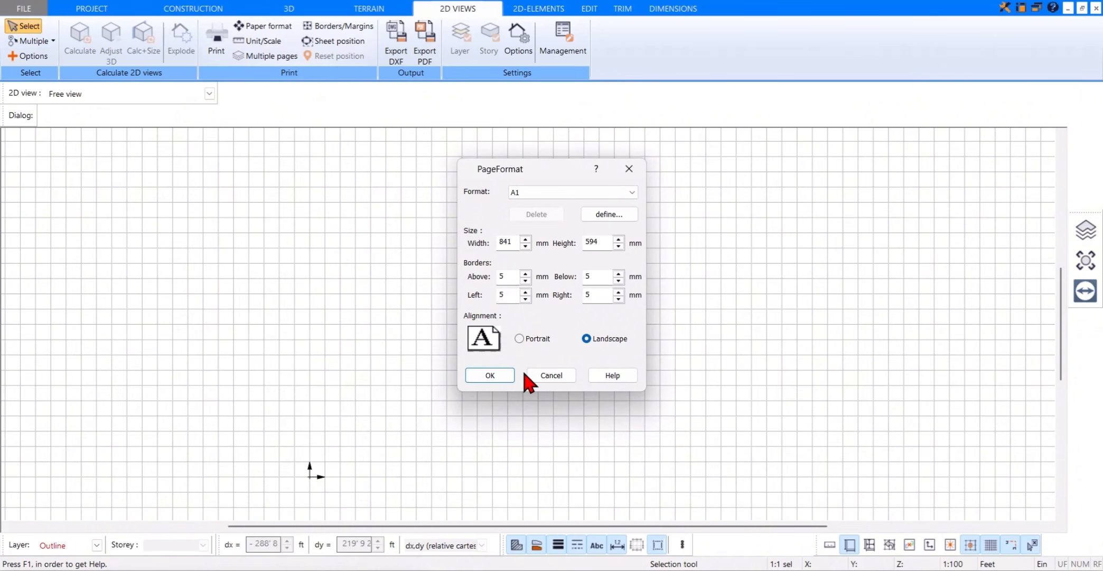
left_click(496, 375)
Step: Display the sheet's borders and margins and inspect the whole A1 page outline
left_click(366, 29)
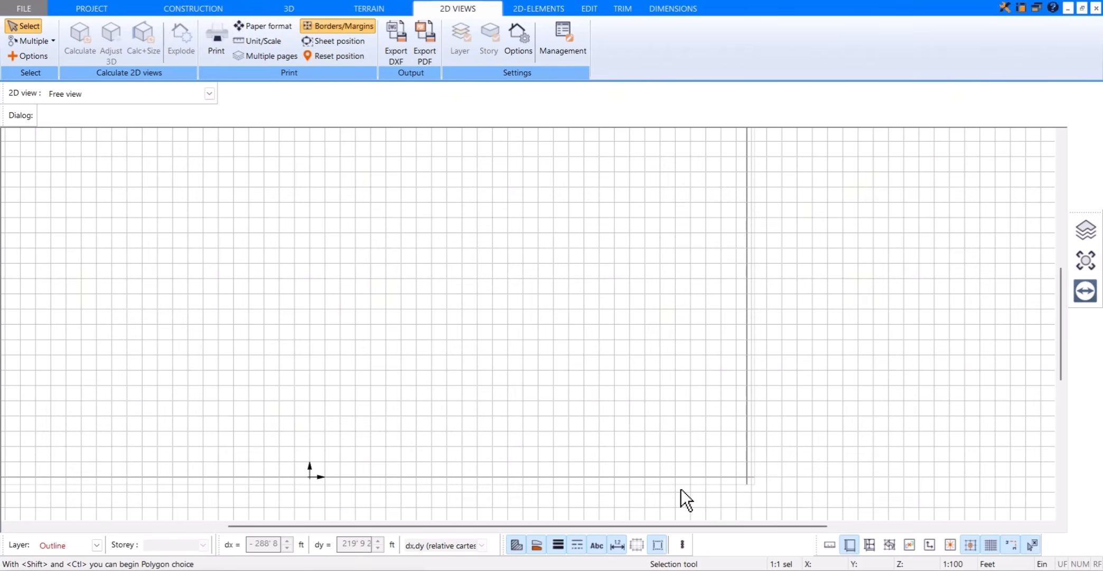
scroll(639, 347, "down", 3)
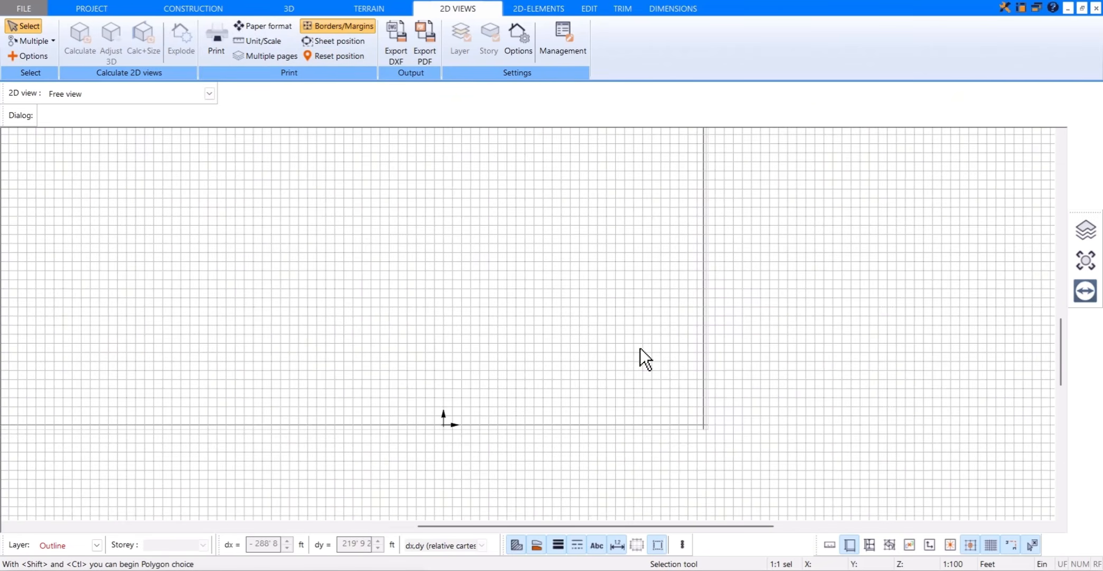
middle_click_drag(507, 290, 557, 281)
scroll(518, 302, "down", 2)
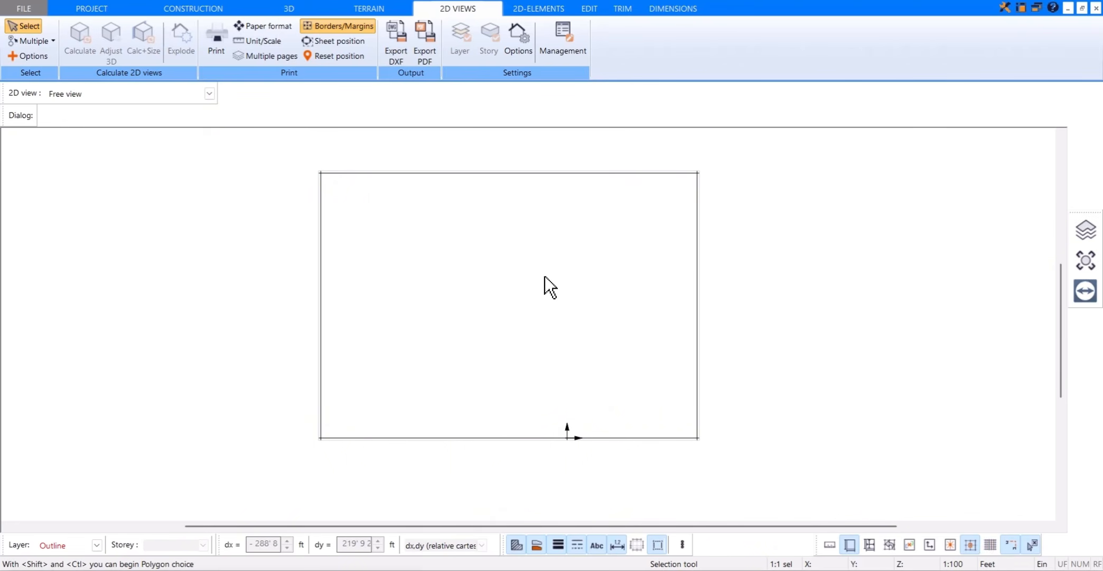
scroll(545, 275, "up", 1)
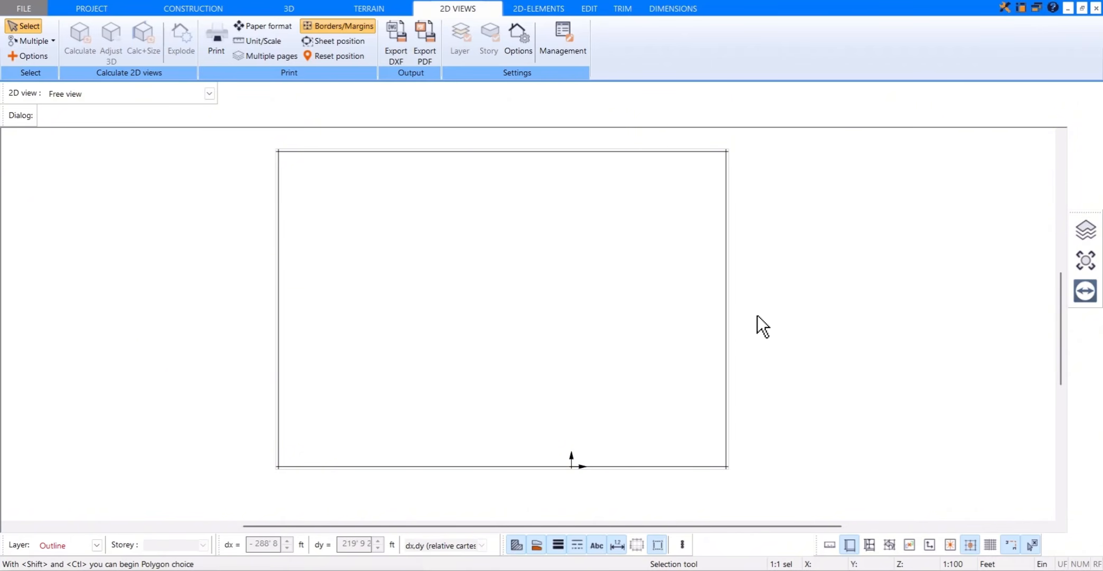
middle_click_drag(782, 310, 825, 303)
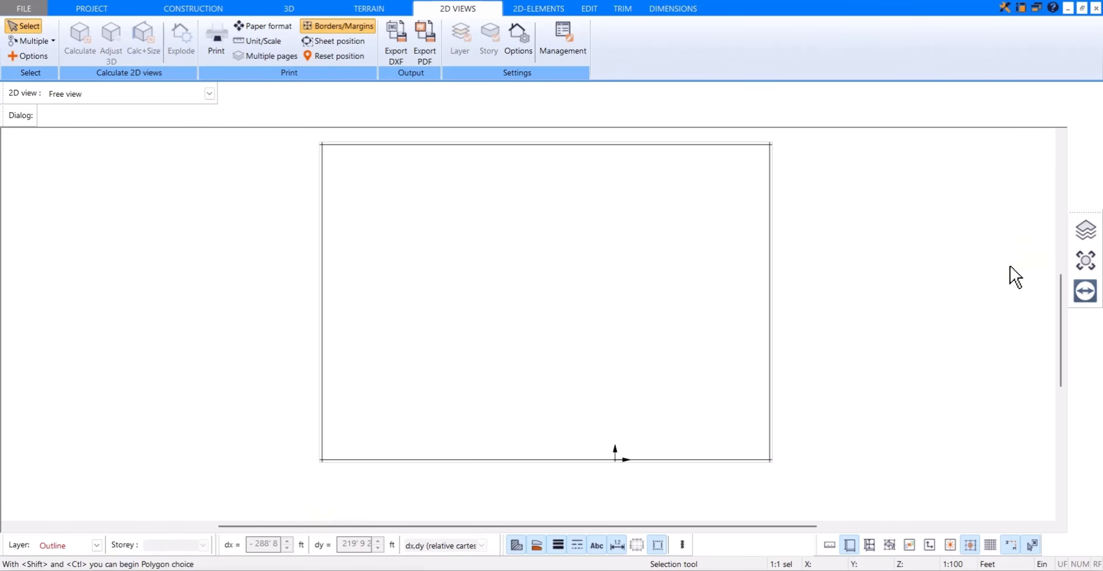
Step: Insert the Frame A1 symbol from Plan headers Legends, aligning its upper-left corner with the sheet's upper-left corner
left_click(1084, 263)
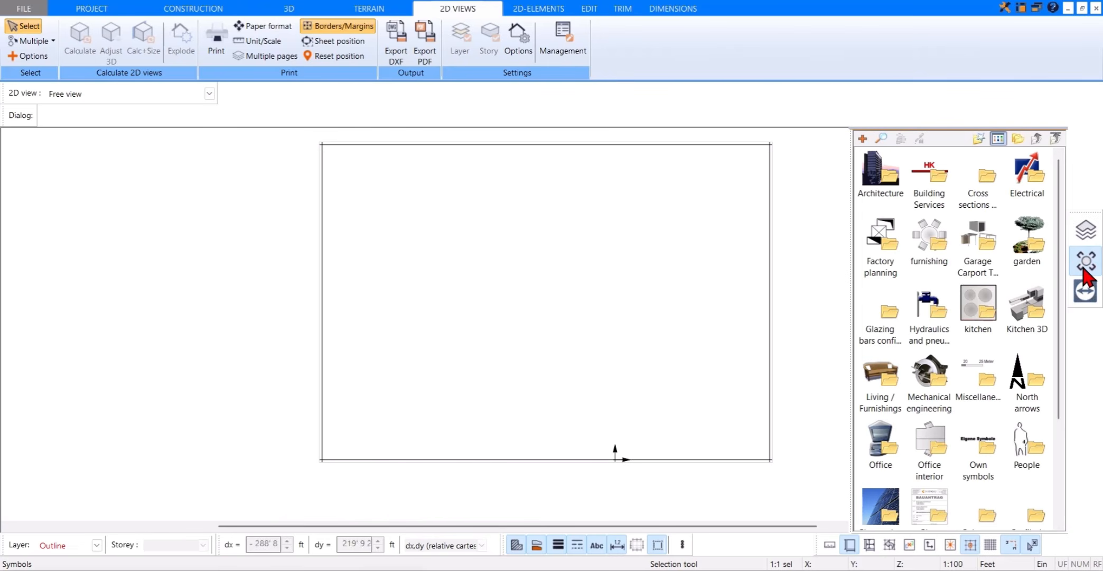
scroll(930, 388, "down", 3)
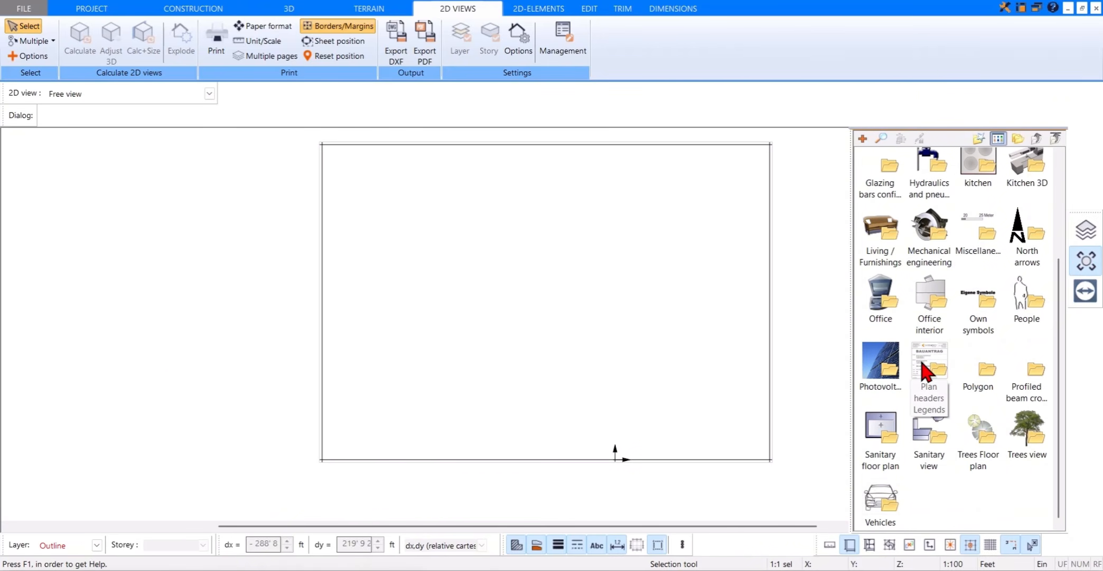
double_click(930, 363)
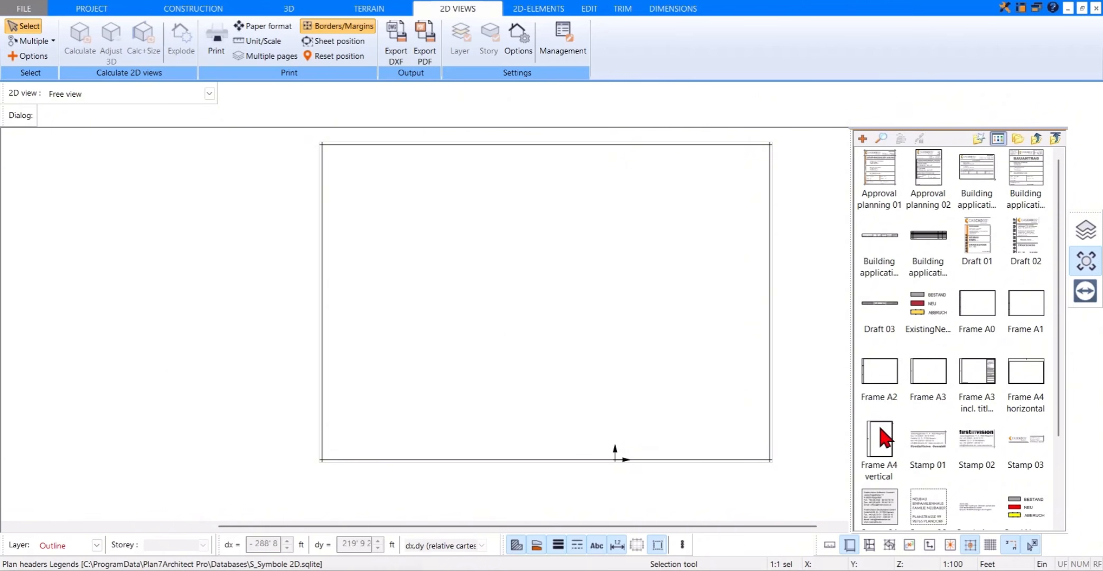
left_click(1022, 309)
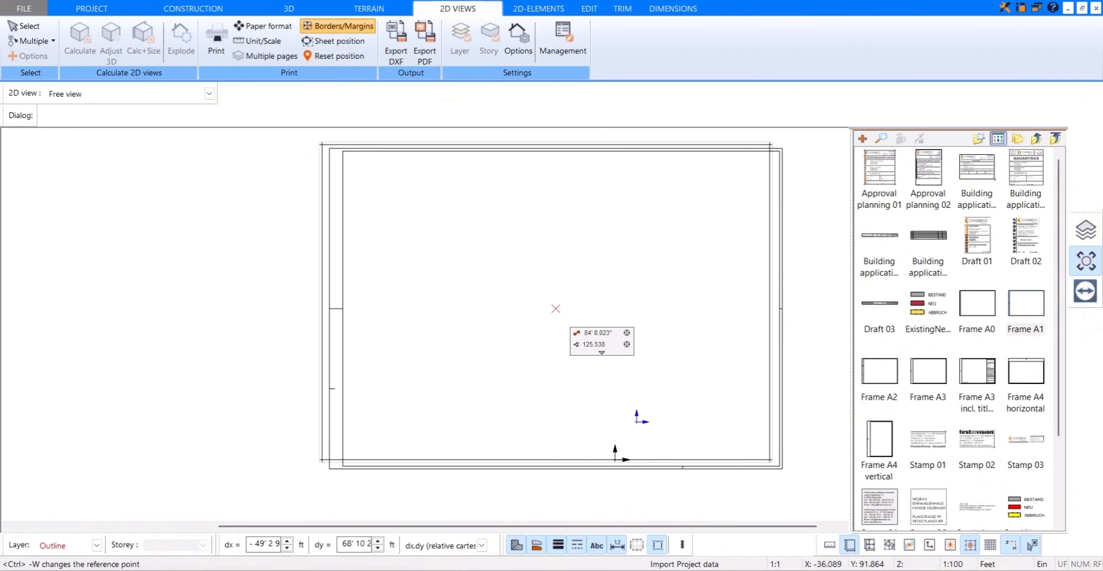
key("ctrl+w")
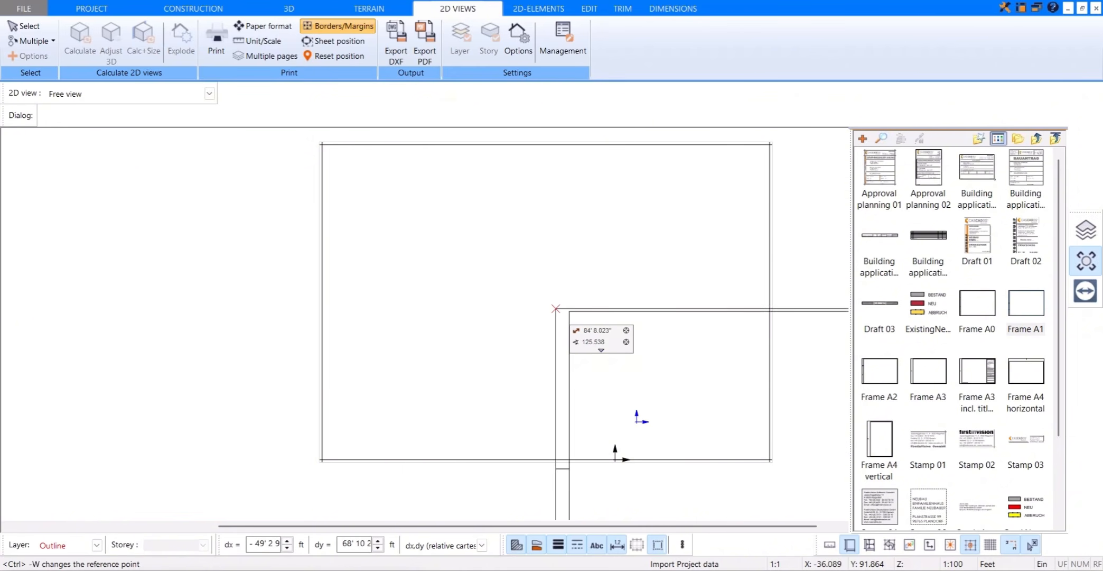
scroll(322, 135, "up", 2)
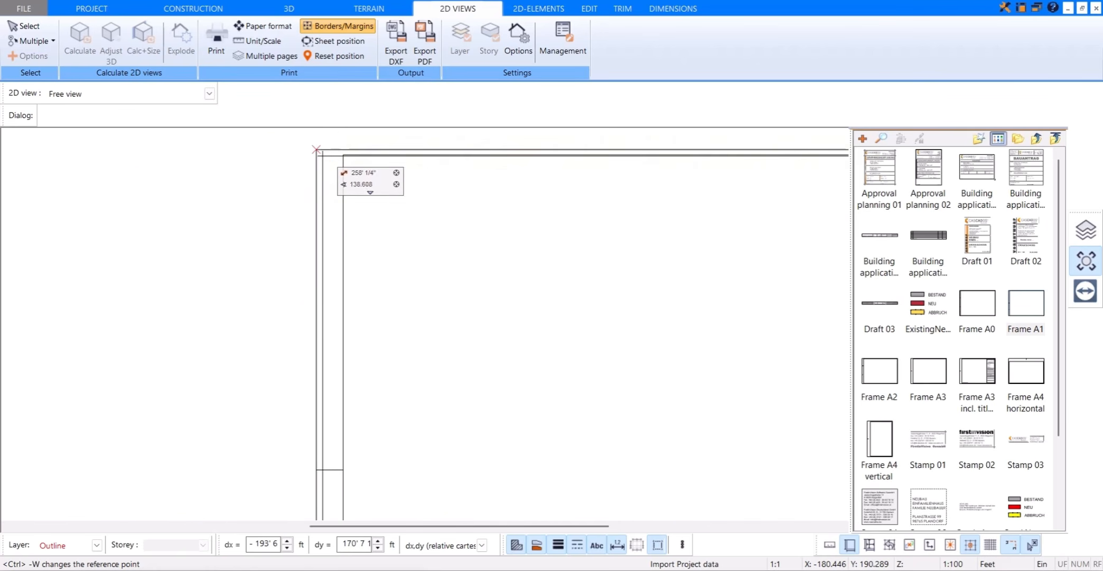
left_click(316, 158)
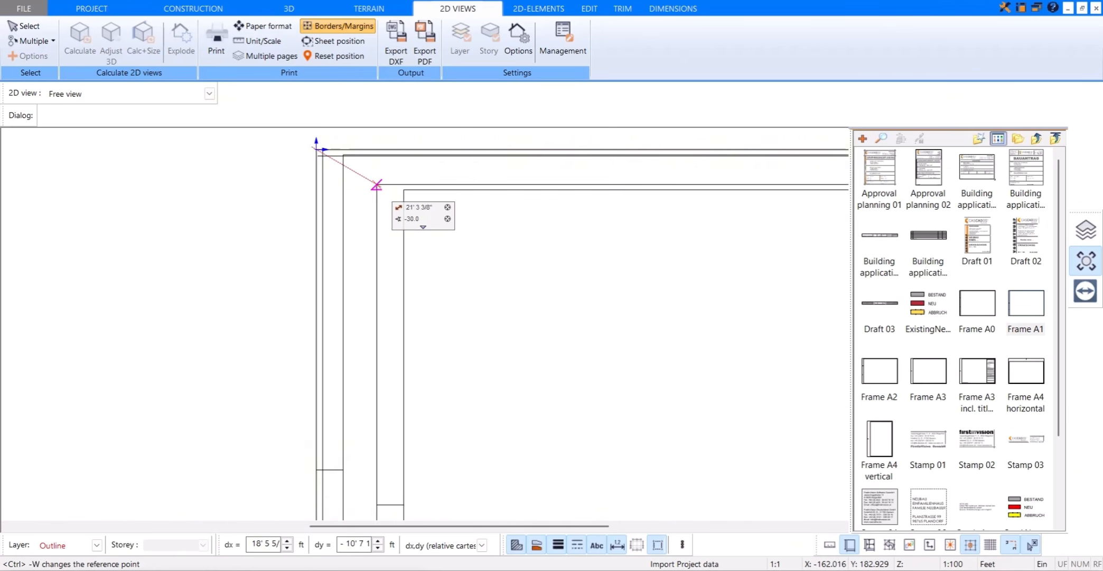
scroll(370, 182, "down", 2)
key("Escape")
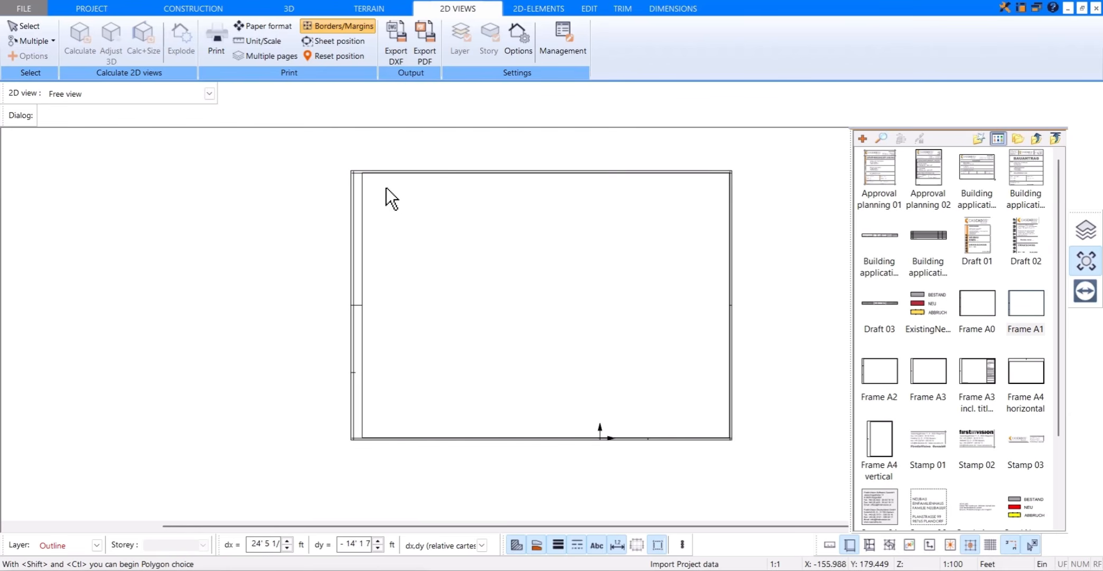
Step: Place the Work planning Change notes table inside the frame near its lower-right corner
scroll(970, 363, "down", 3)
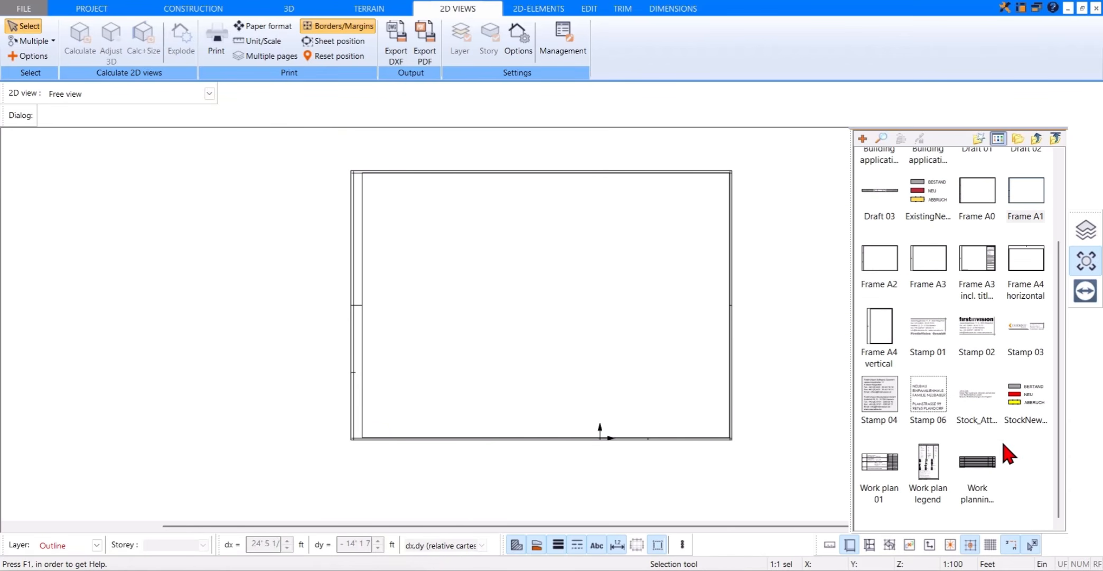
left_click(978, 463)
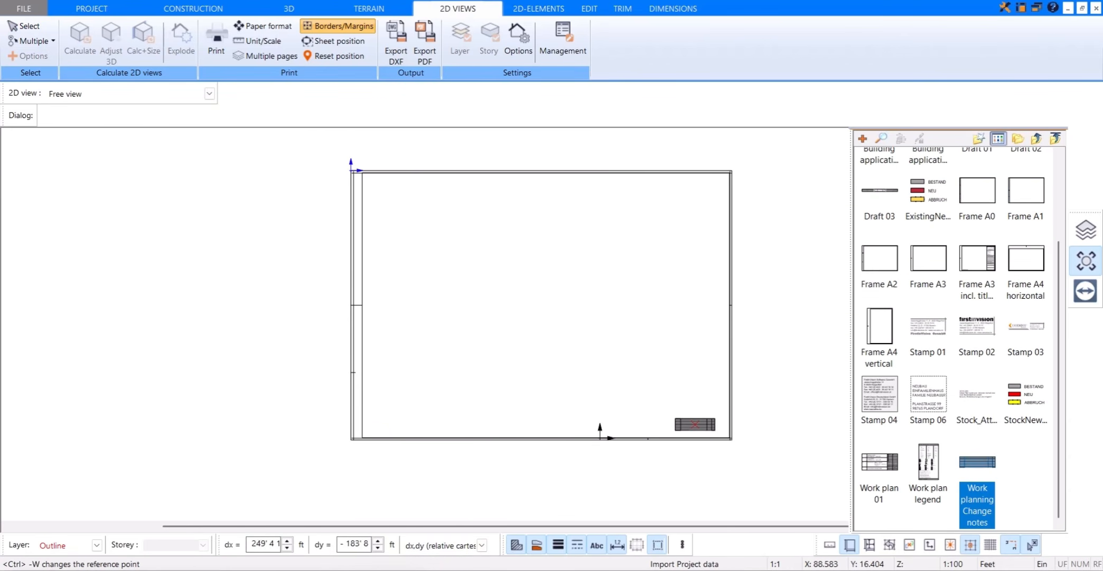
left_click(699, 427)
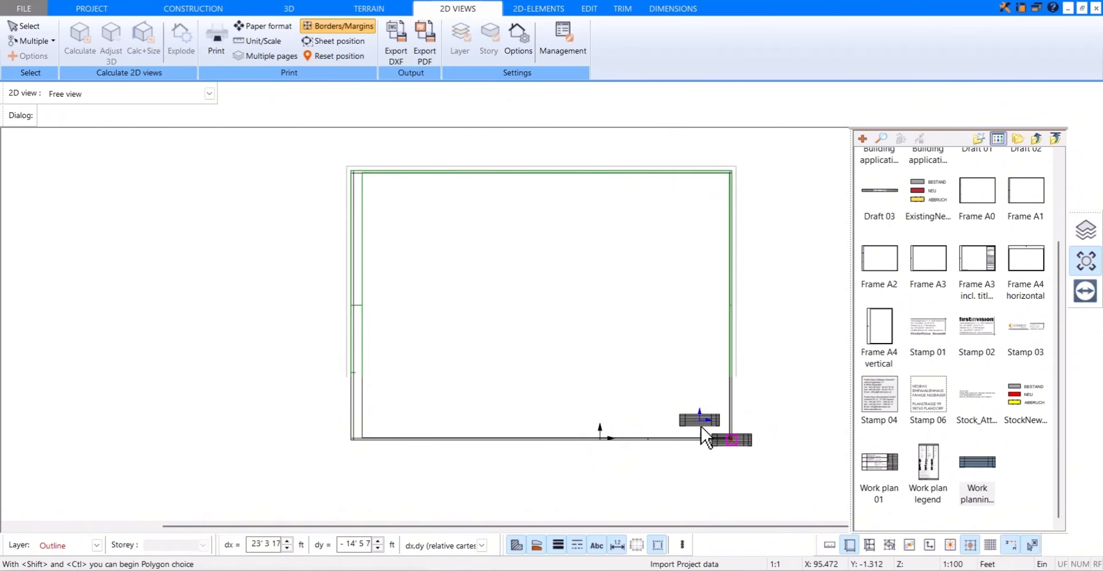
scroll(700, 435, "up", 2)
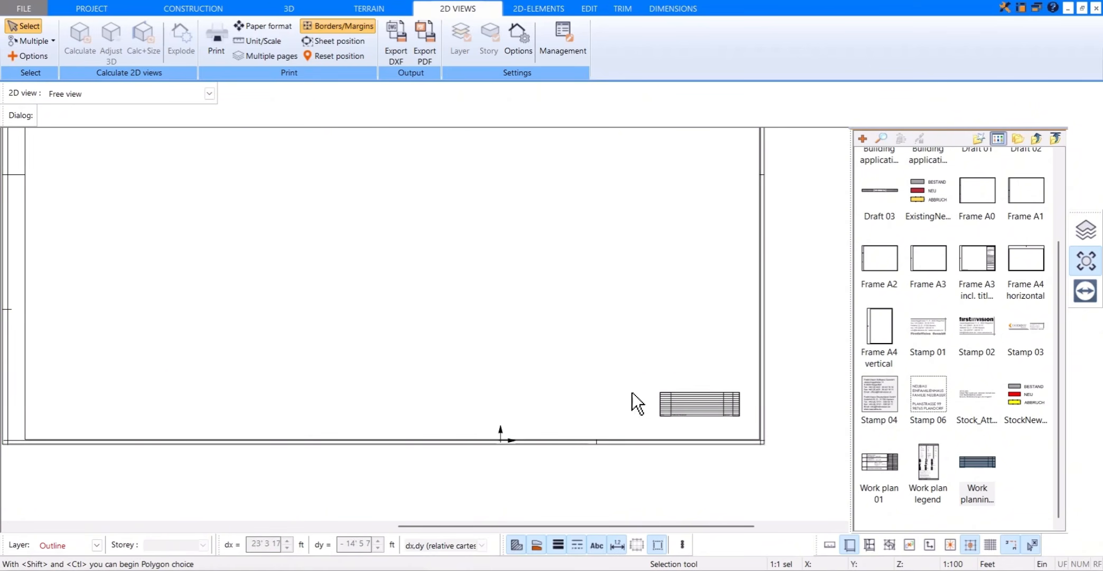
scroll(642, 424, "up", 2)
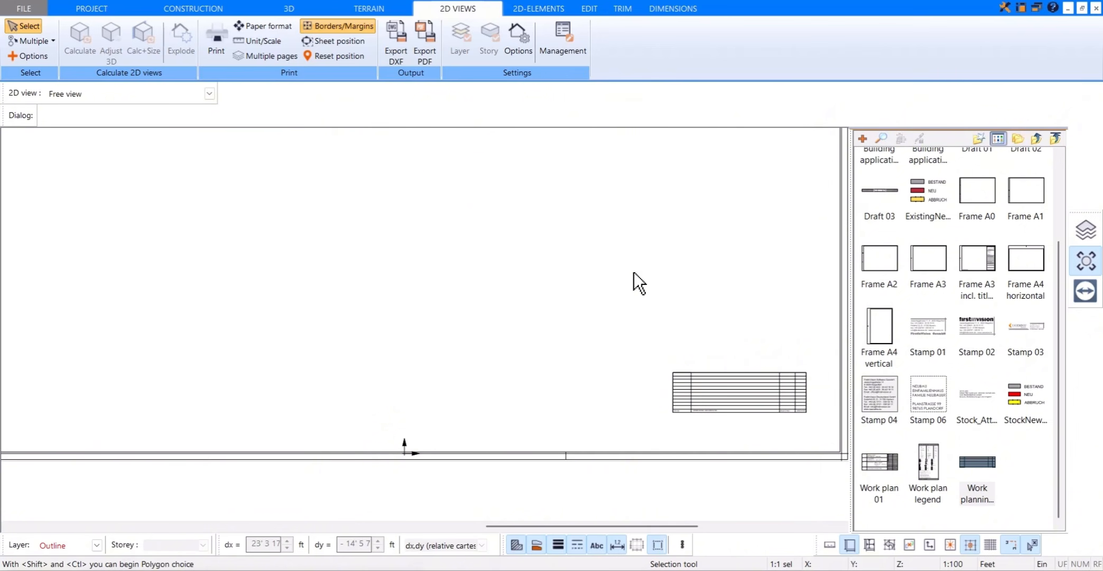
left_click(542, 11)
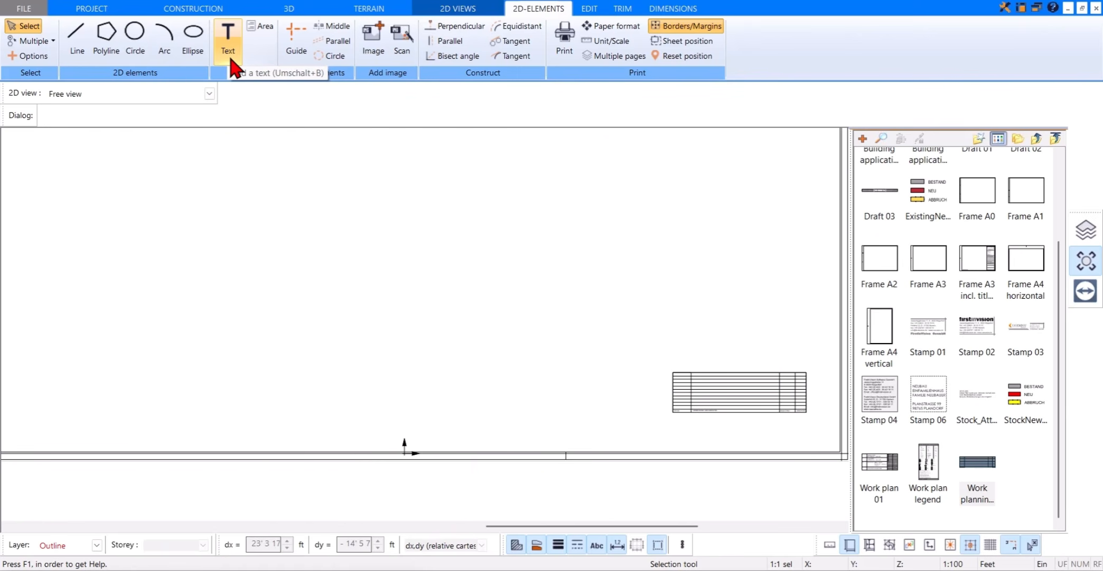
scroll(382, 267, "down", 4)
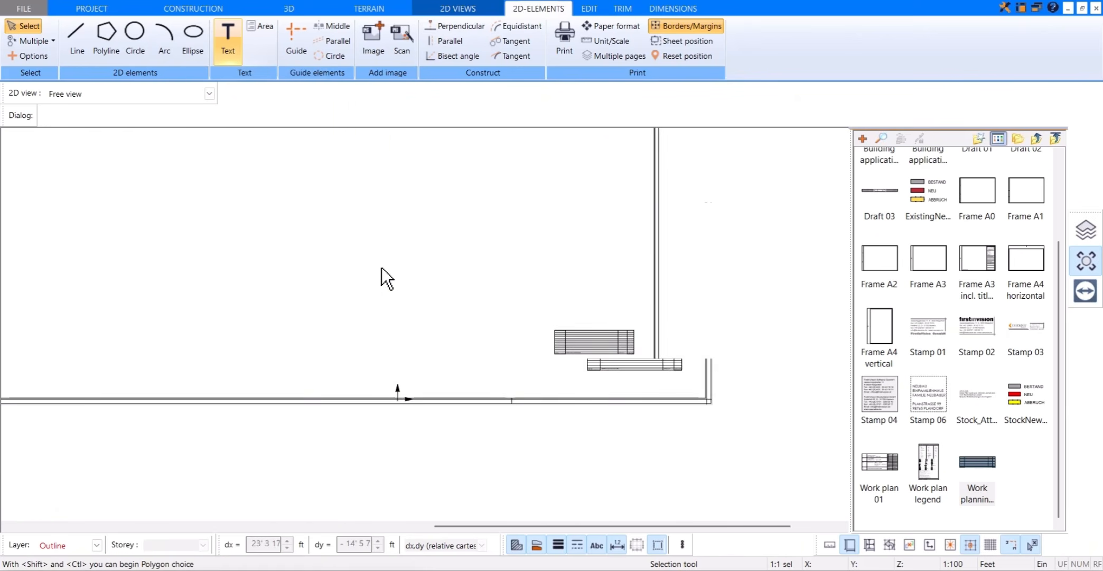
middle_click_drag(381, 243, 505, 324)
scroll(508, 327, "down", 1)
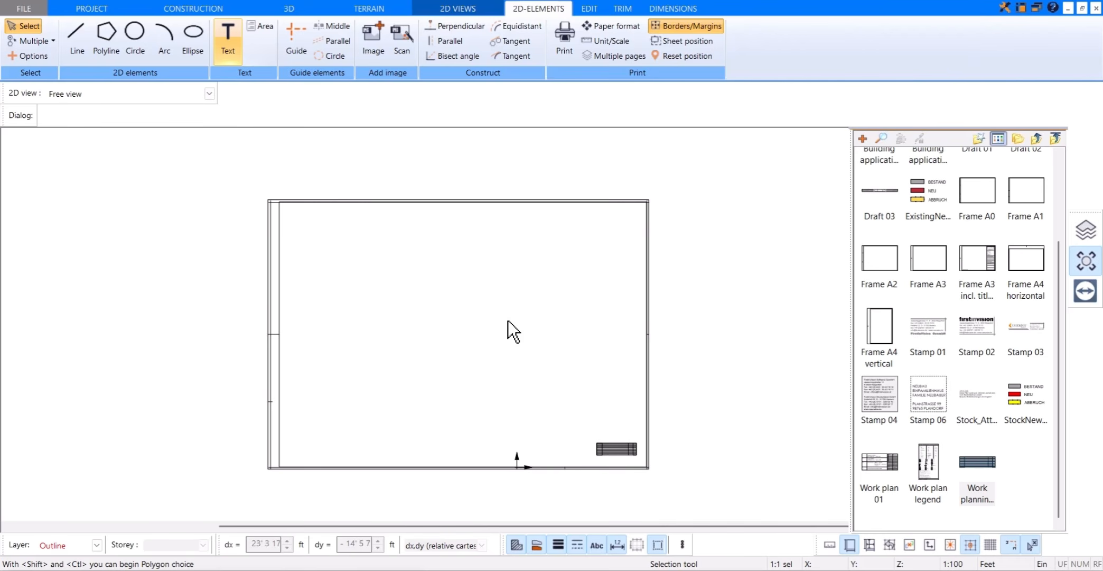
Step: Create another new 2D view, keeping its scale set to Like project
left_click(453, 10)
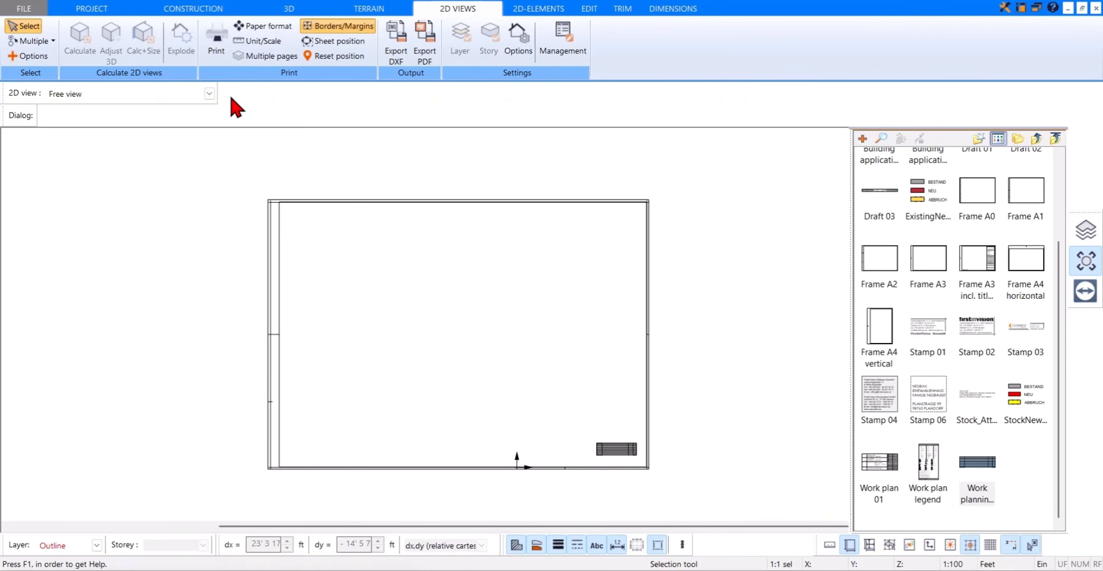
left_click(209, 94)
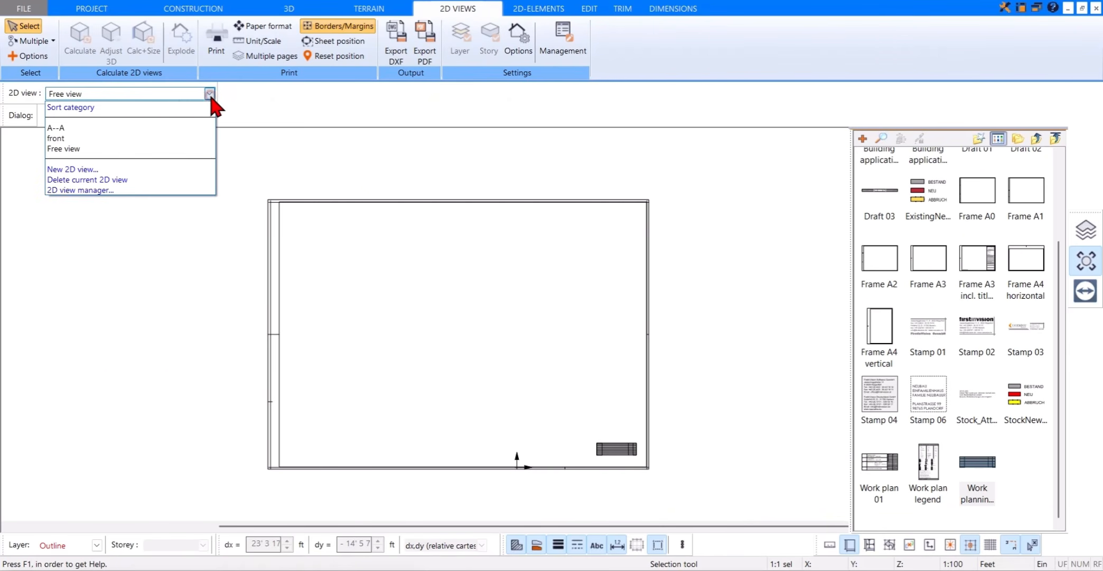
left_click(133, 169)
left_click(530, 267)
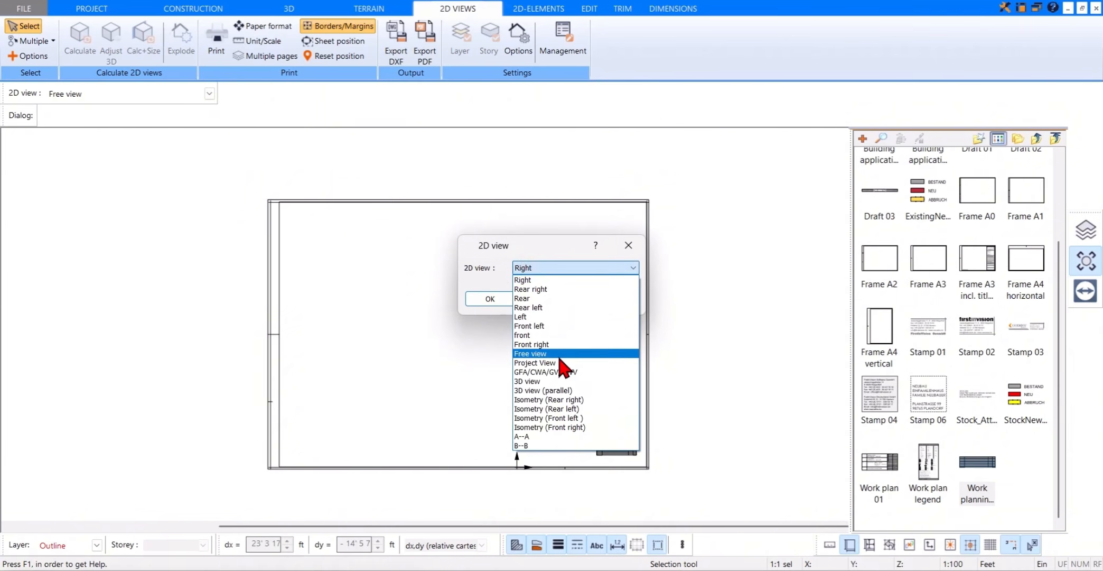
left_click(555, 355)
left_click(502, 302)
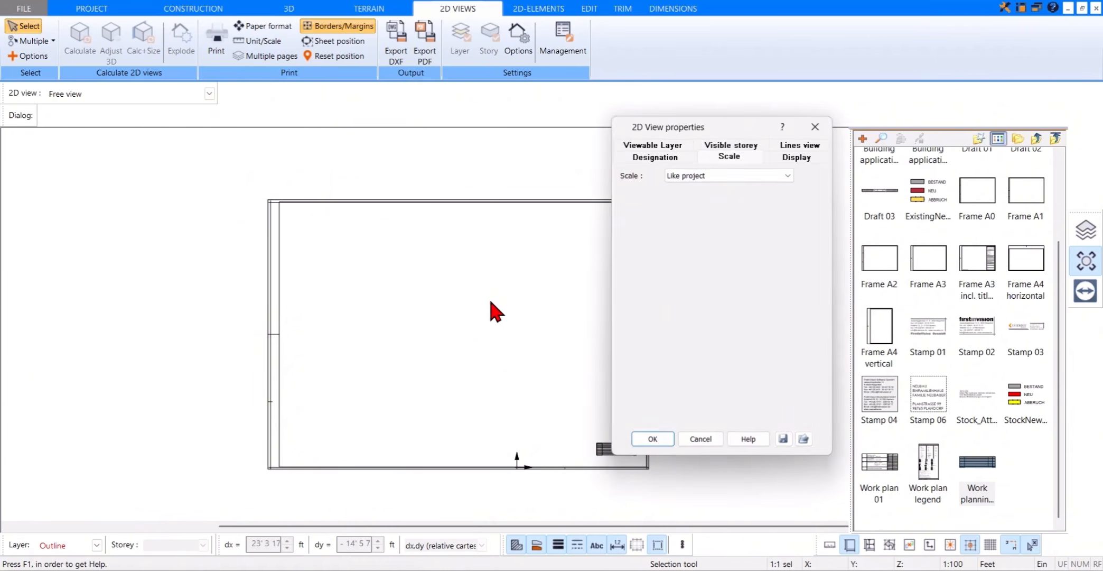
left_click(653, 440)
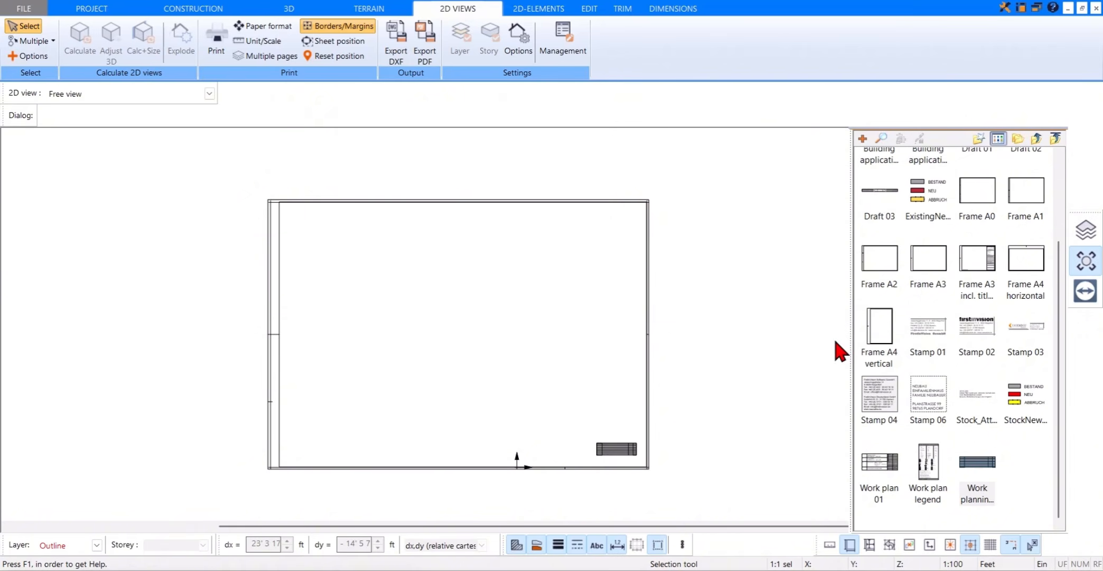
Step: Set the Project View's visible storeys to Selected, showing only Ground floor [<Standard>] and hiding Upper storey and Foundation
scroll(648, 351, "down", 2)
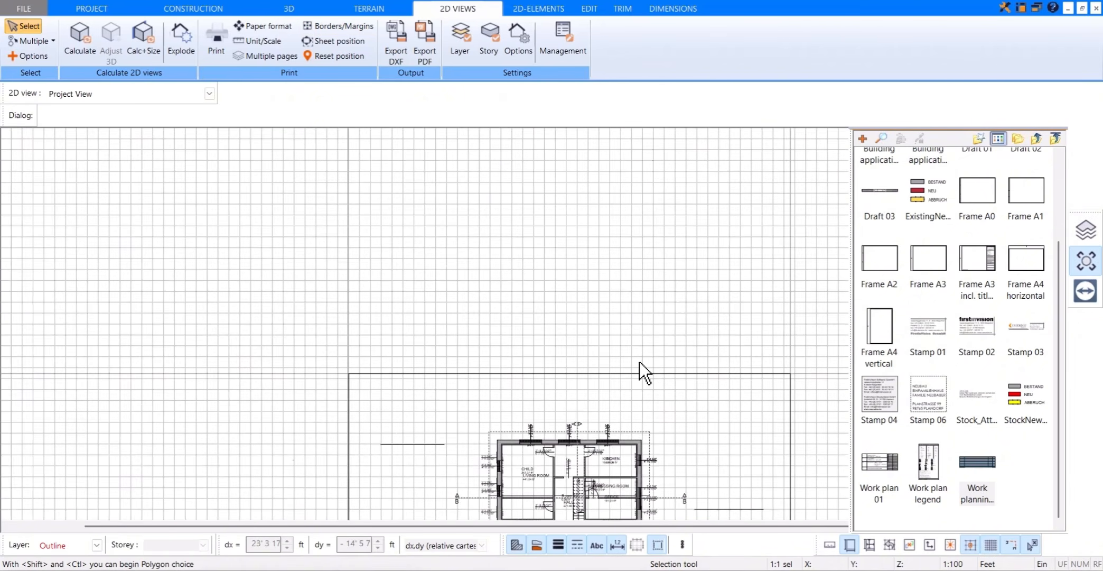
middle_click_drag(639, 361, 640, 211)
scroll(637, 193, "up", 1)
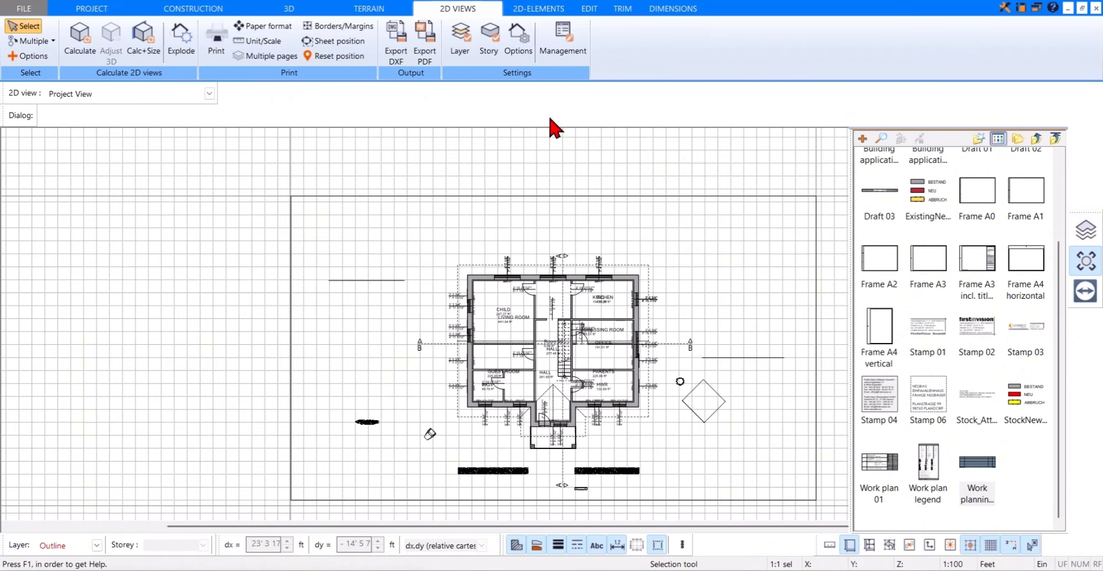
left_click(491, 52)
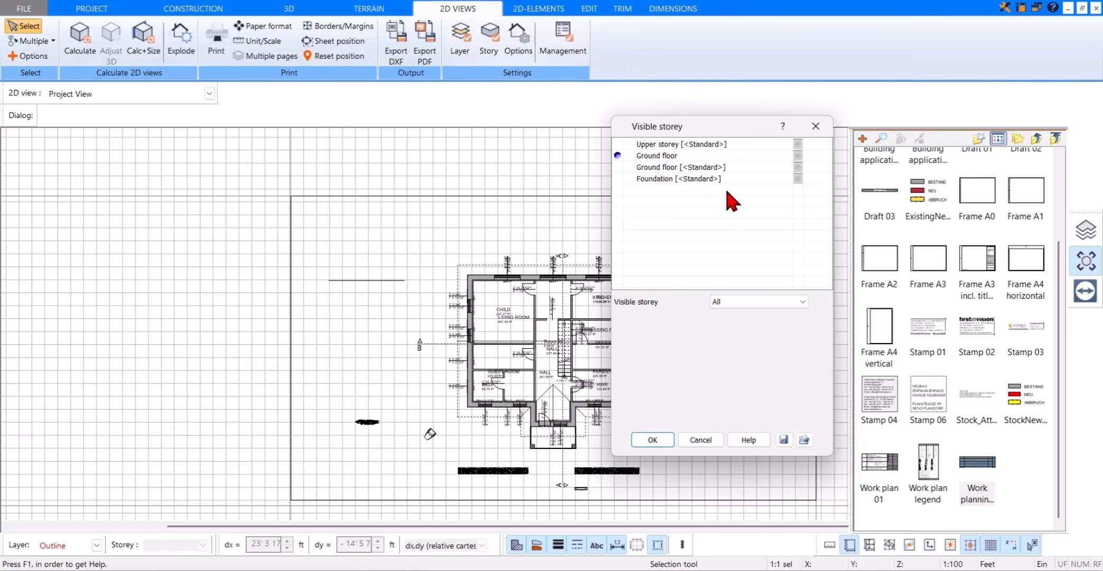
left_click(781, 301)
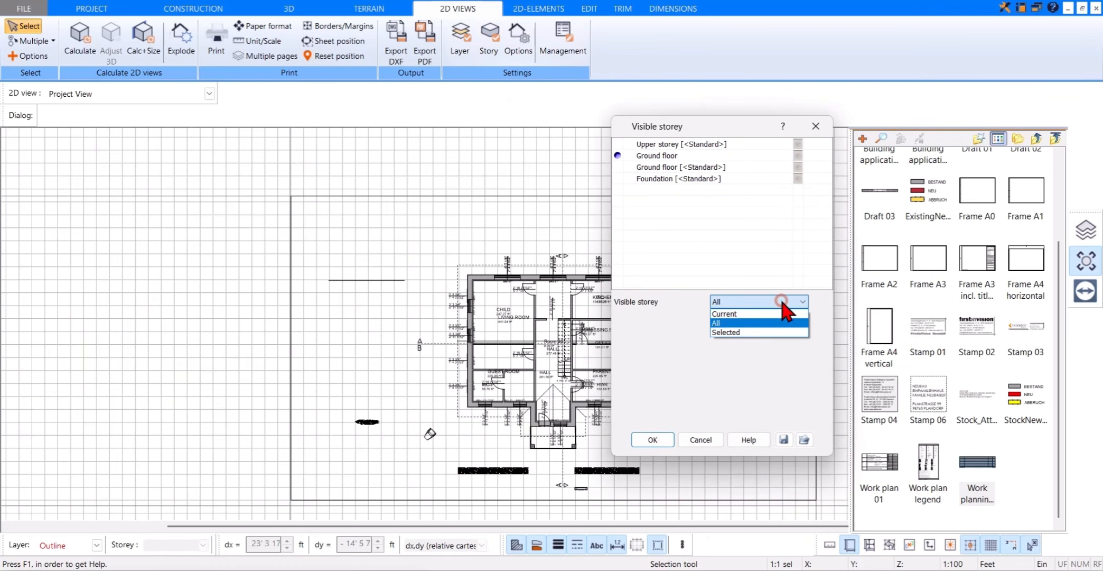
left_click(769, 332)
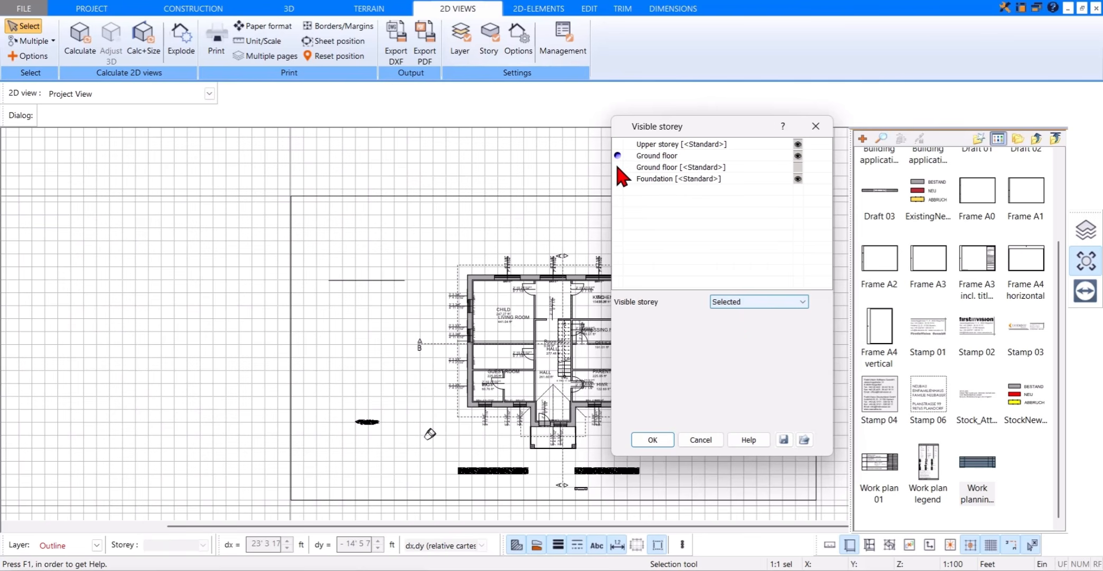
left_click(617, 166)
left_click(798, 144)
left_click(798, 178)
left_click(656, 440)
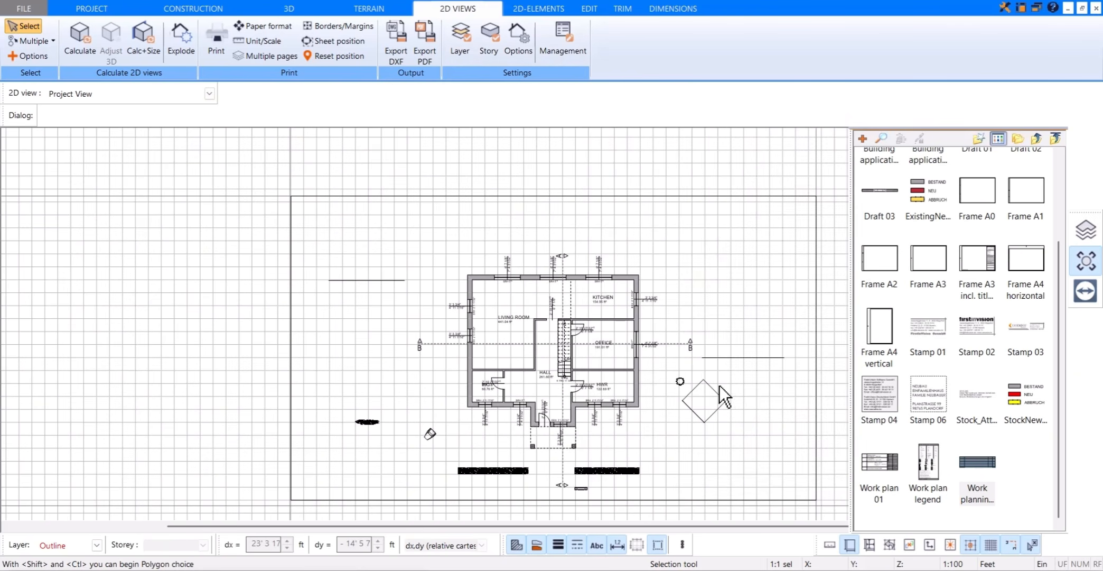
Step: Hide the symbol catalogue beside the ground-floor plan
left_click(1085, 262)
scroll(629, 441, "up", 1)
middle_click_drag(629, 441, 663, 421)
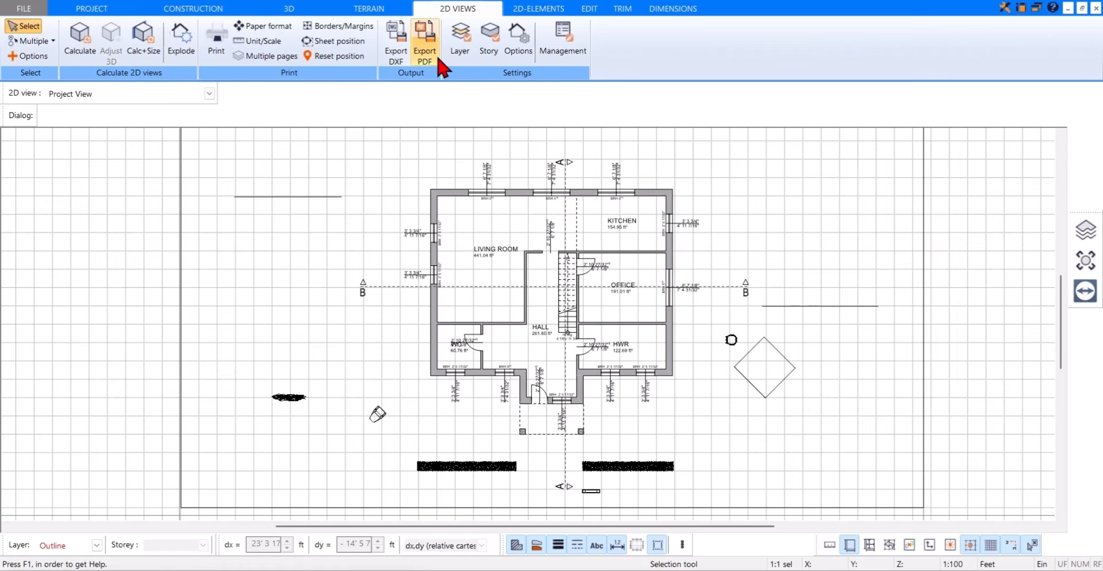
Step: Review the Project View's layers, try limiting the visible ones to Selected, and restore All
left_click(459, 42)
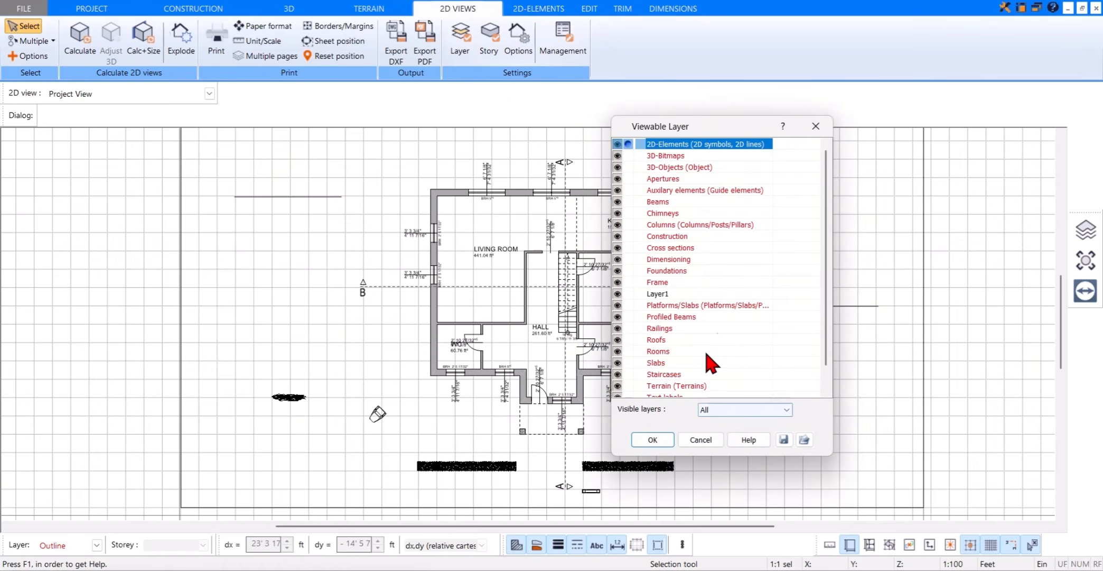
scroll(706, 317, "down", 1)
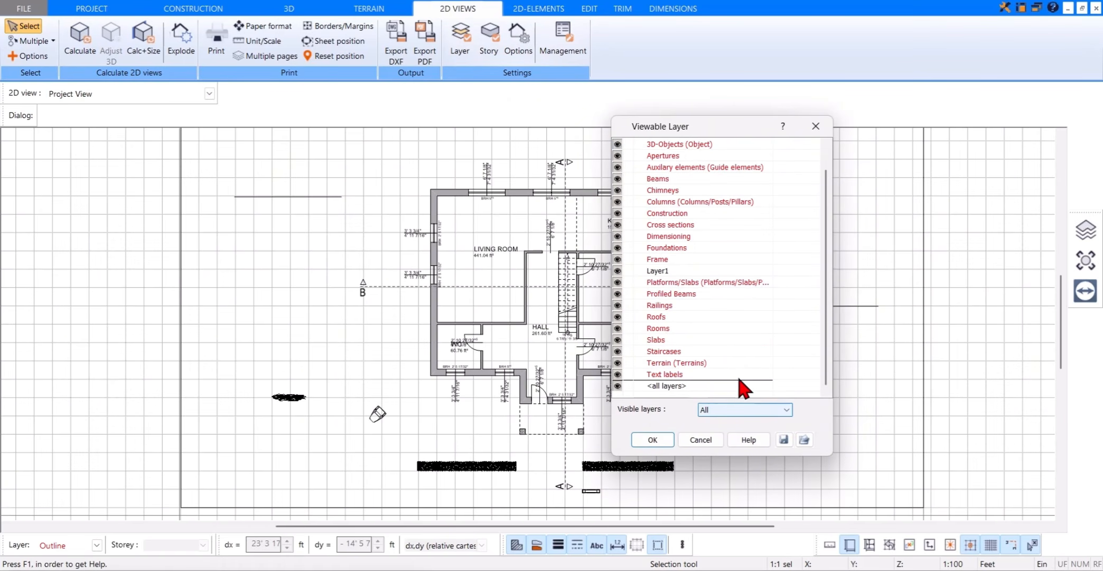
scroll(745, 388, "up", 1)
left_click(742, 410)
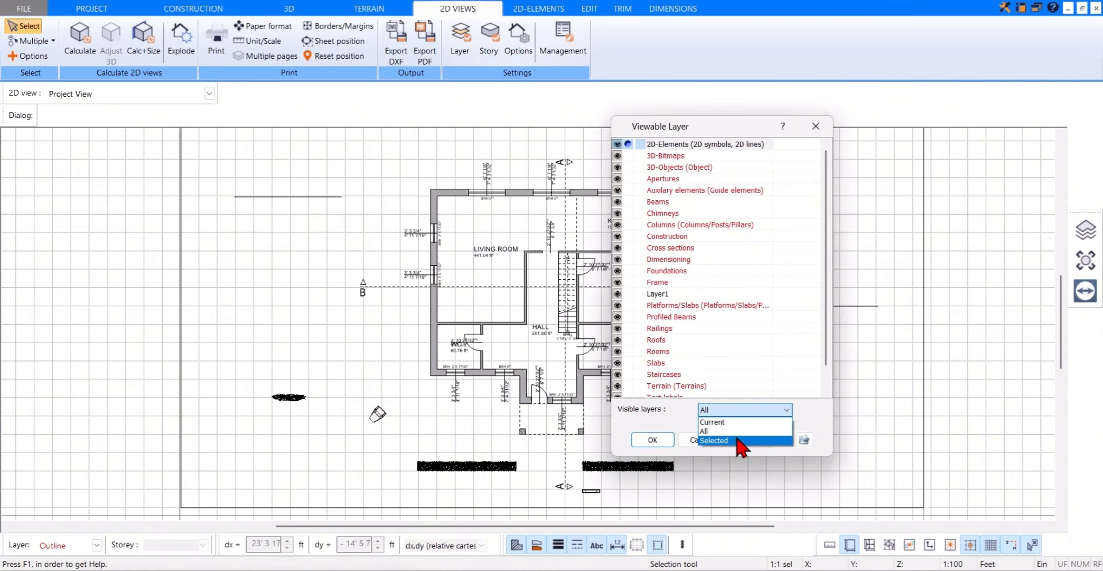
left_click(736, 441)
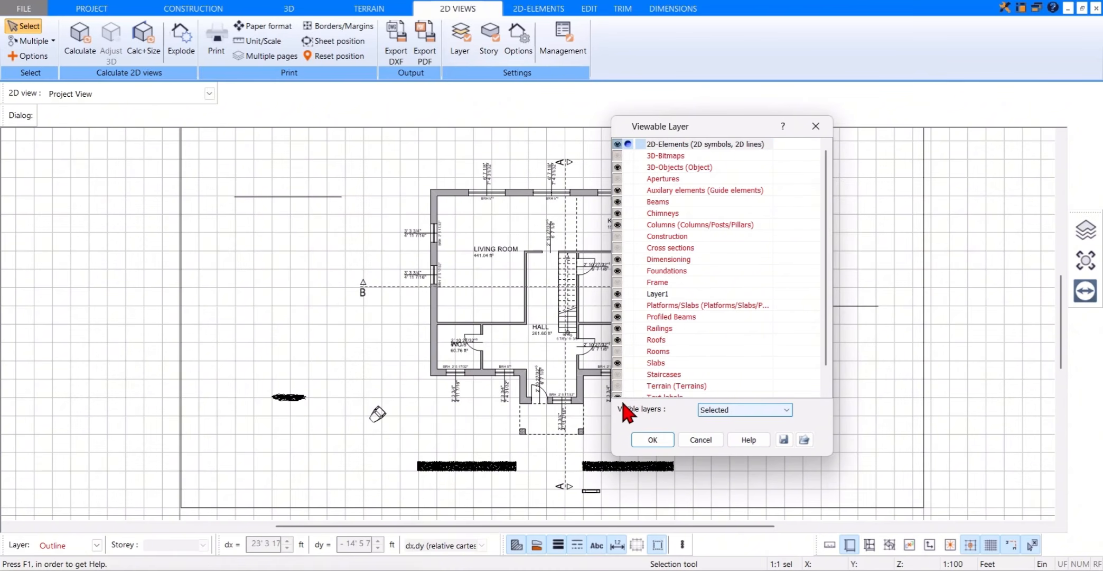
left_click(715, 411)
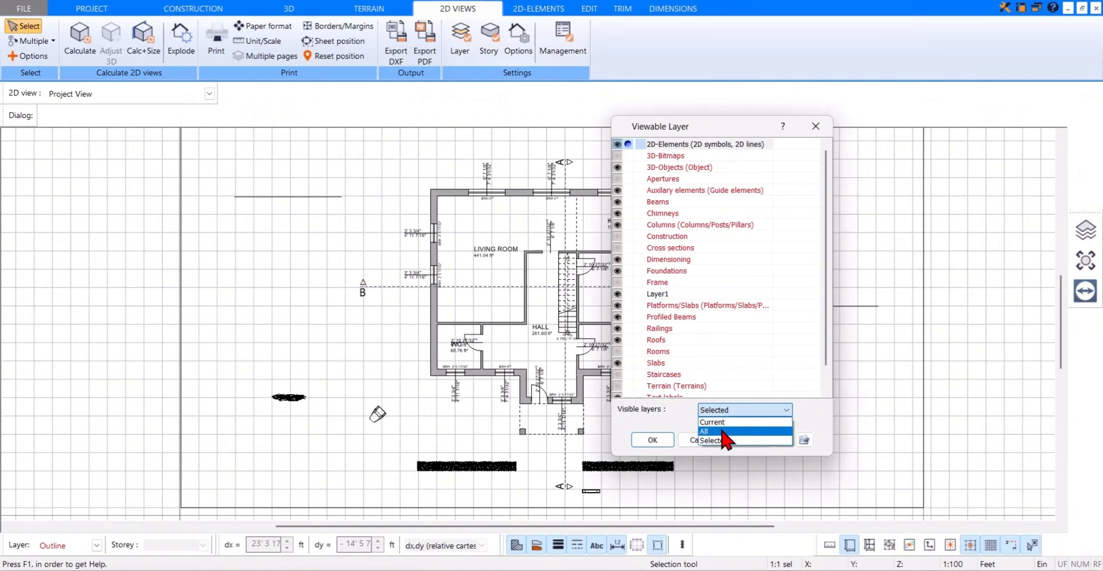
left_click(721, 429)
left_click(663, 440)
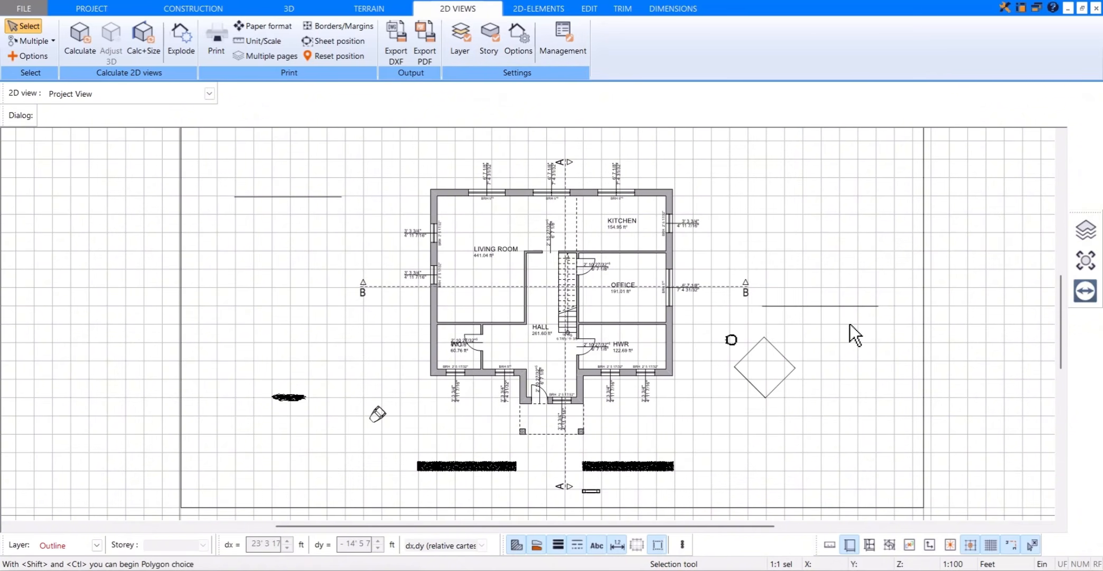
Step: Duplicate Project View in the 2D view manager and explode the copy into individual lines
scroll(804, 251, "down", 2)
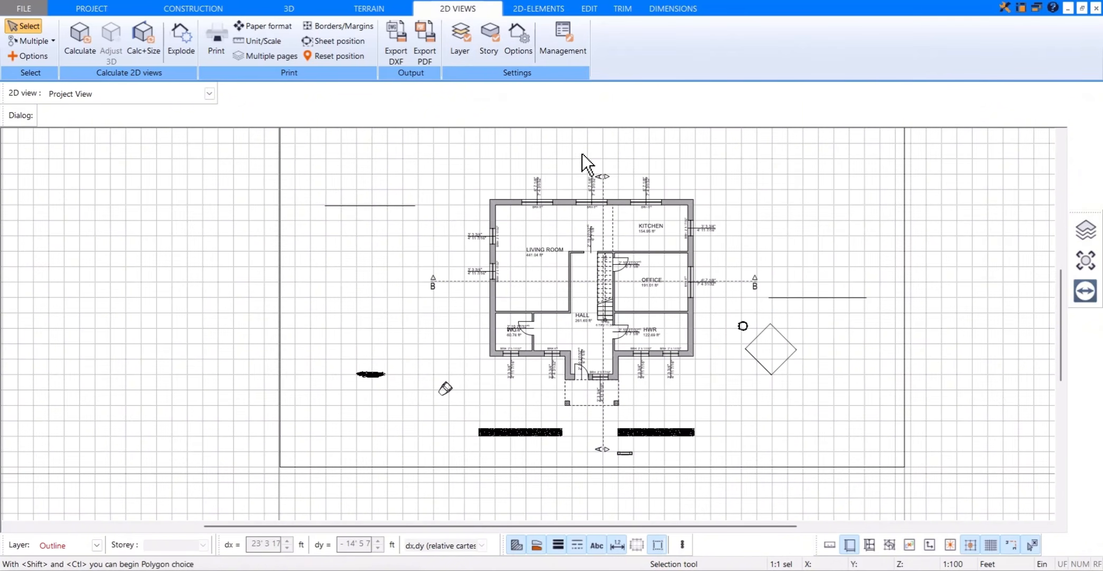
left_click(561, 58)
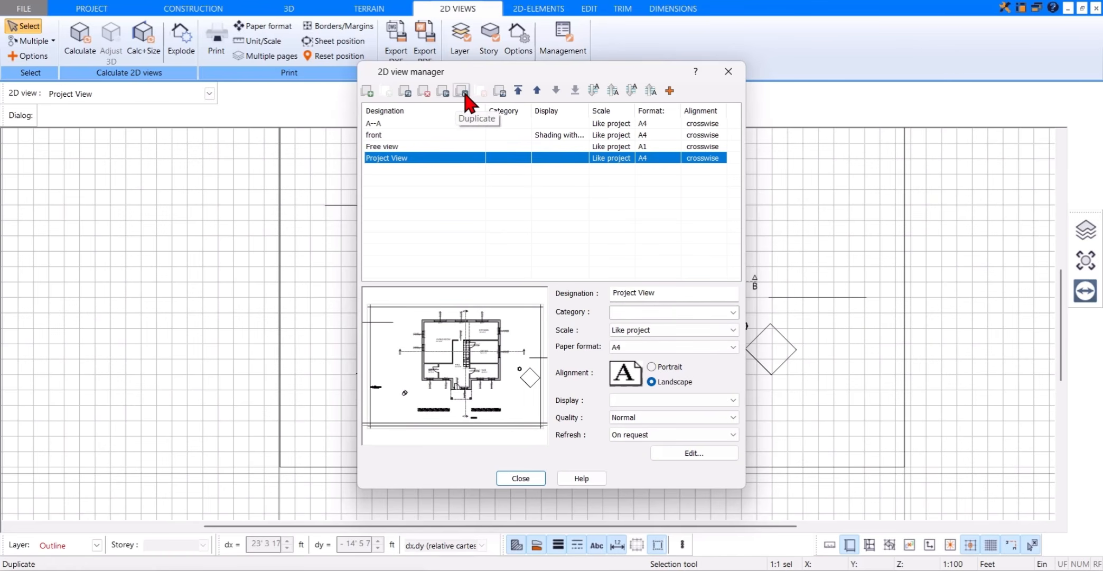
left_click(462, 91)
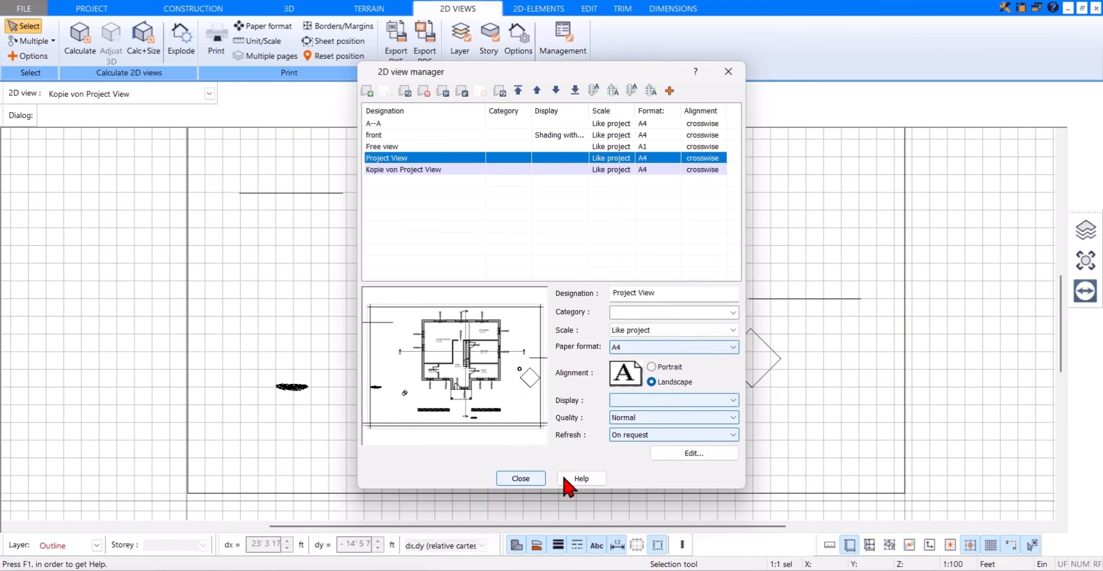
left_click(528, 481)
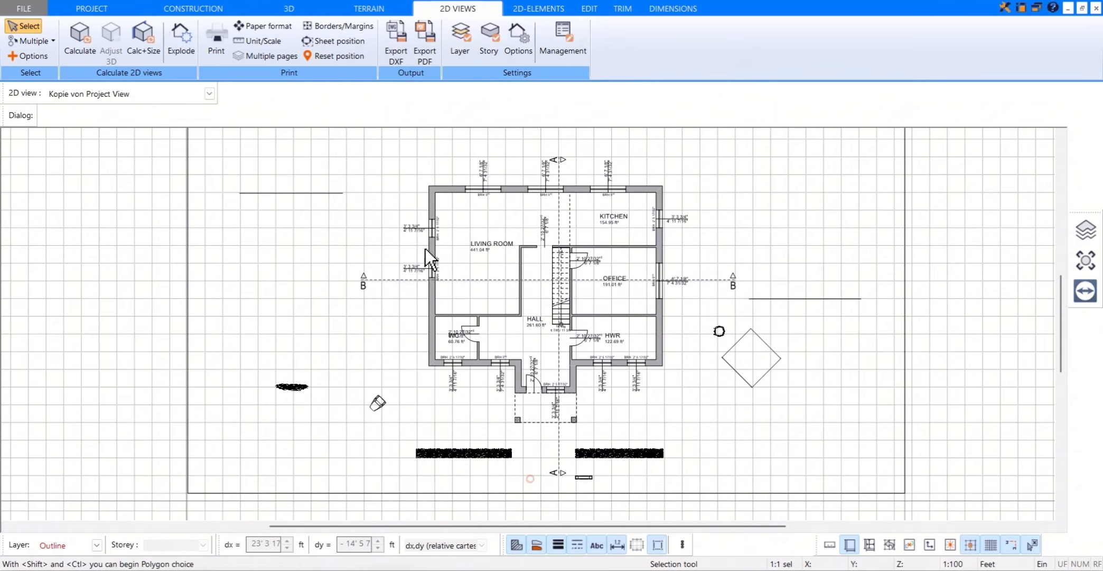
left_click(186, 59)
left_click(536, 321)
Step: Select the house's exploded floor plan in the duplicated view and copy it
scroll(534, 397, "down", 2)
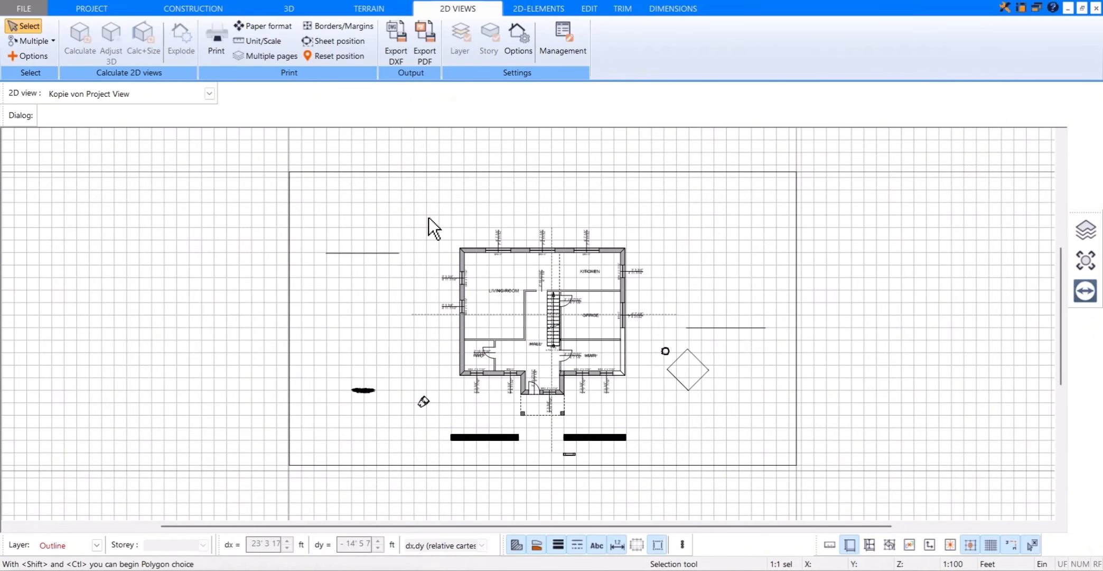
left_click_drag(429, 217, 638, 418)
right_click(674, 276)
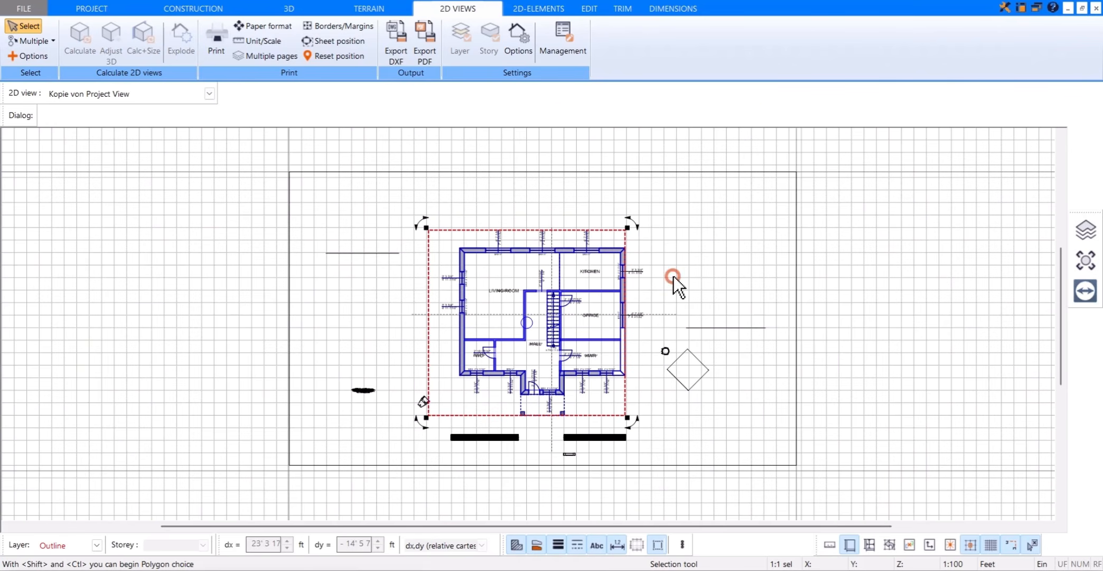
left_click(716, 300)
Step: Paste the copied floor plan into Free view, placing it inside the A1 frame near its upper-left corner
left_click(210, 94)
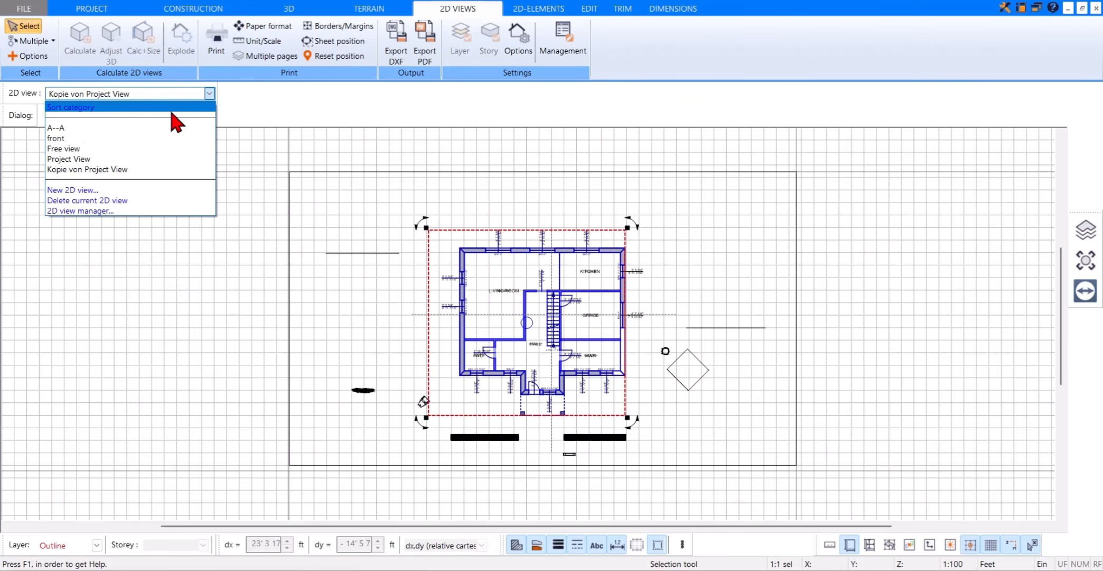
left_click(122, 149)
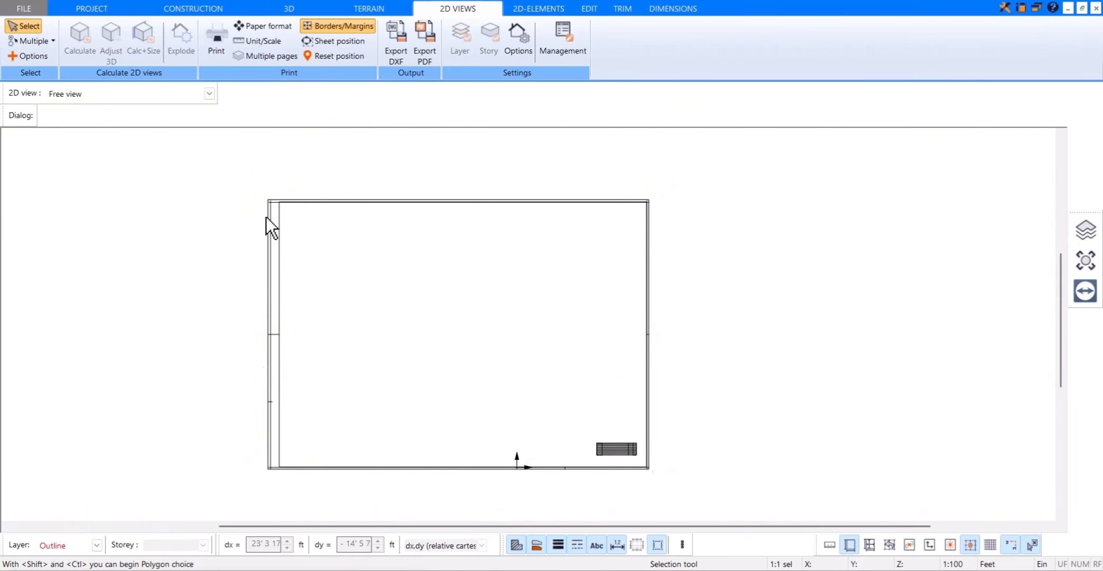
right_click(432, 233)
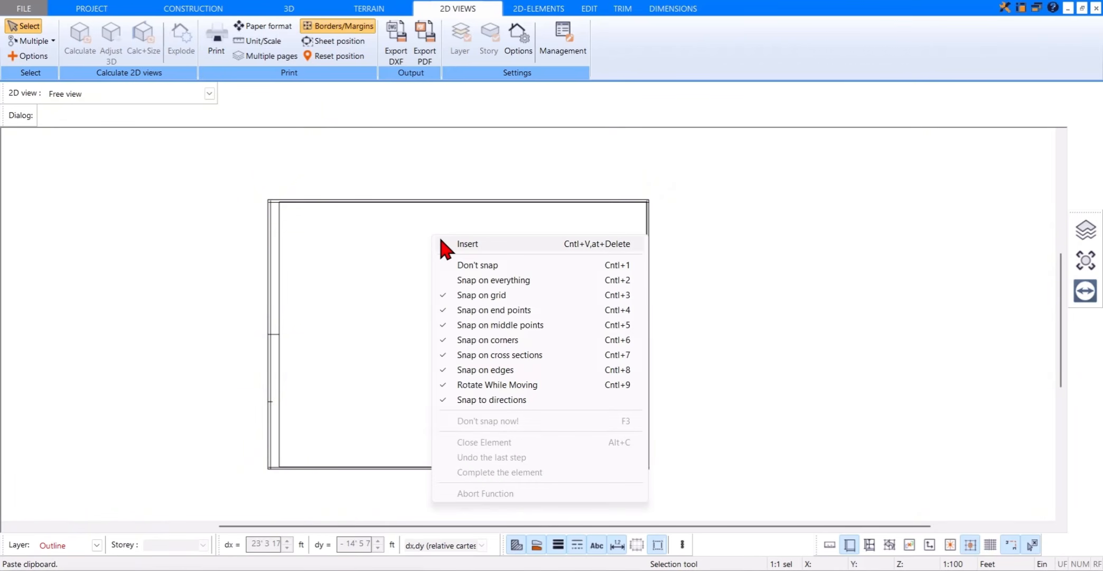
left_click(465, 243)
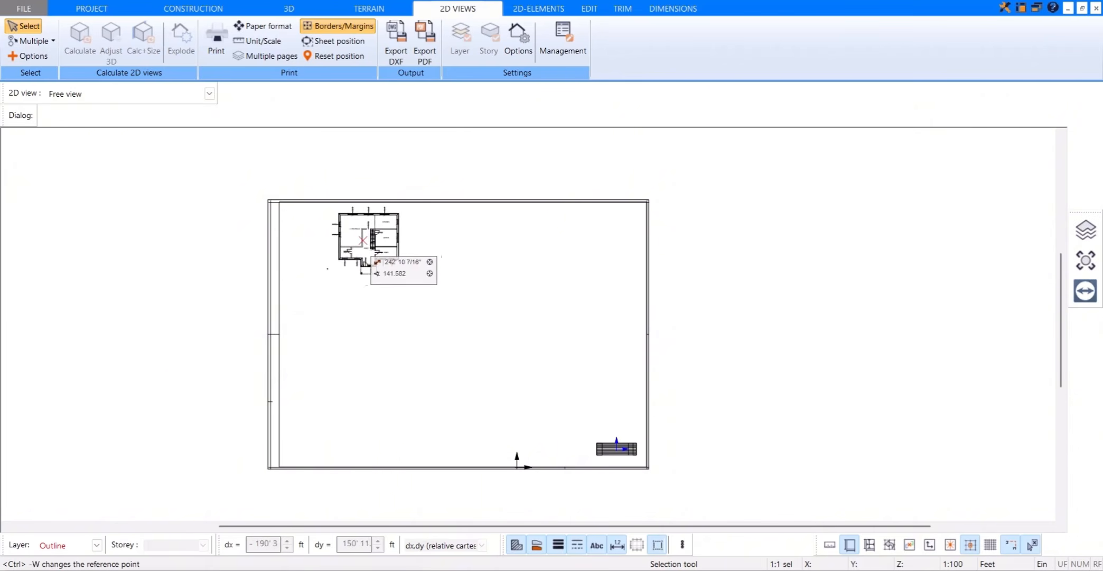
scroll(317, 240, "up", 2)
scroll(317, 241, "up", 1)
left_click(316, 240)
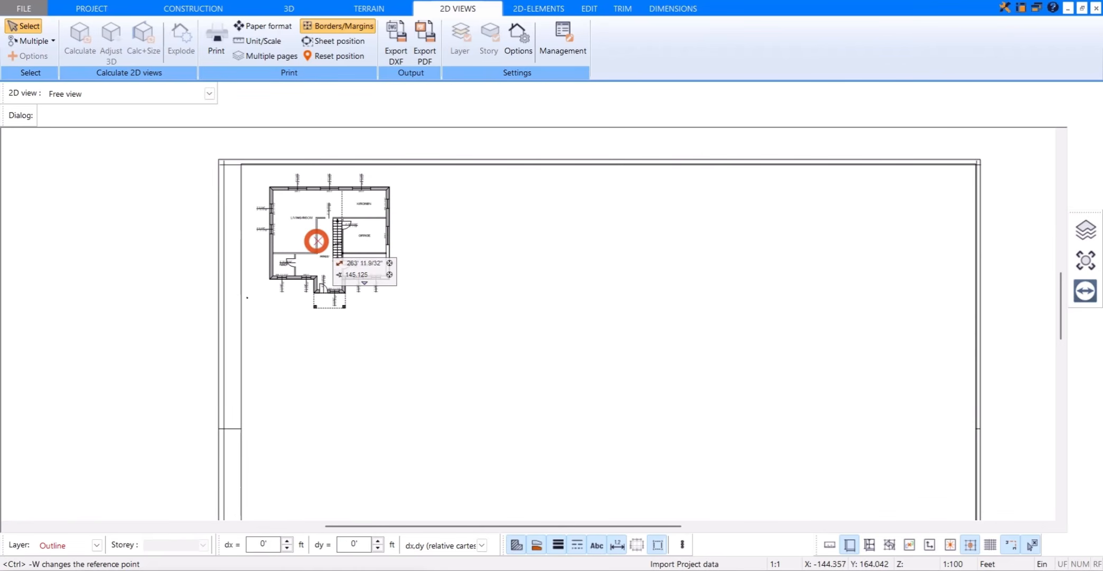
Step: Add a distance dimension outside the east wall, from the plan's lower-right corner up to the office window
scroll(294, 238, "up", 4)
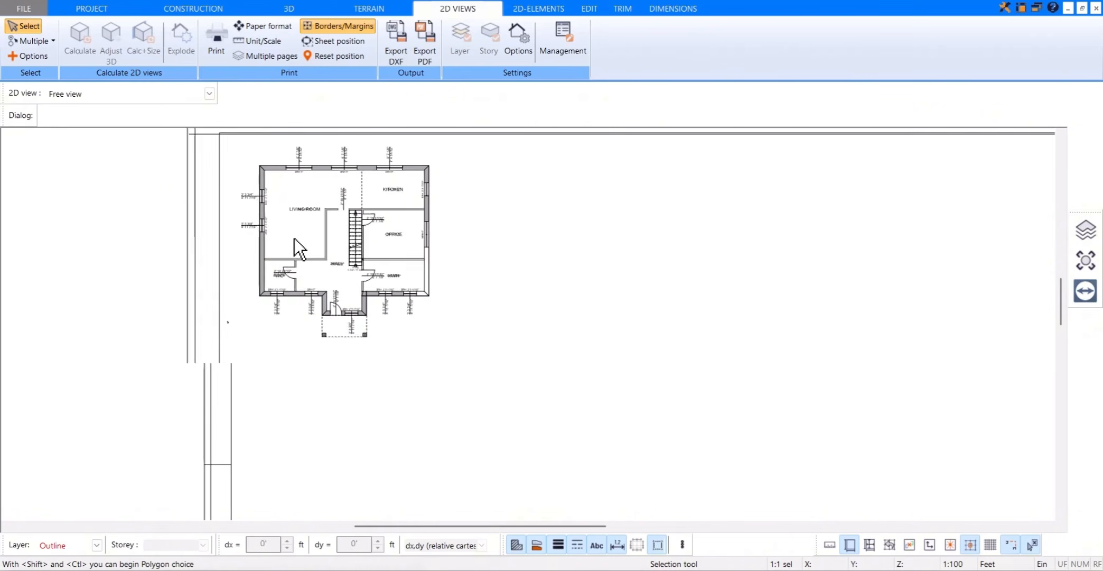
middle_click_drag(565, 224, 603, 271)
scroll(604, 272, "down", 1)
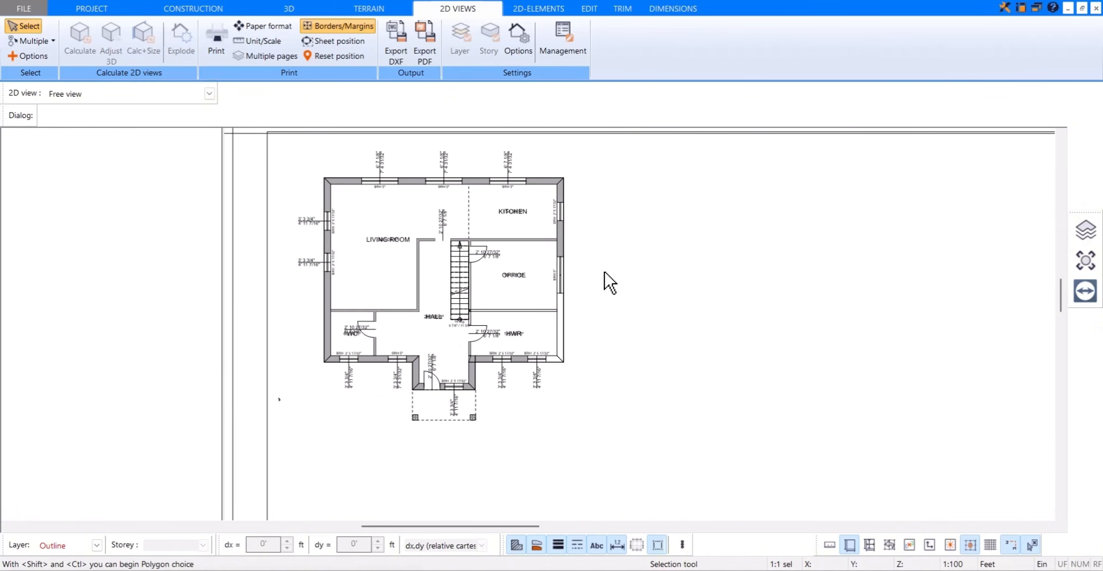
scroll(605, 271, "down", 1)
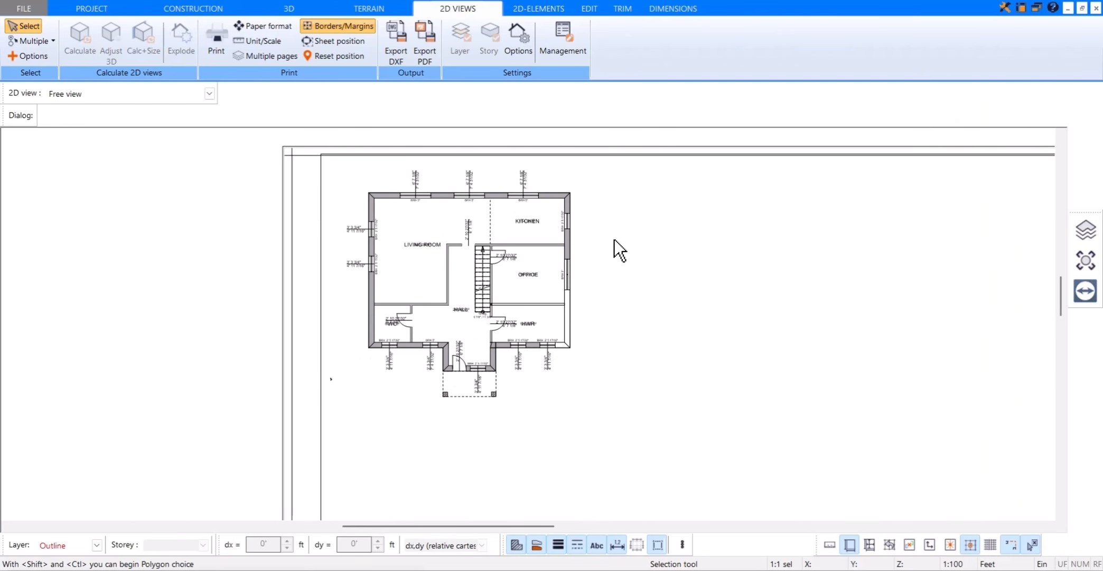
scroll(585, 295, "up", 1)
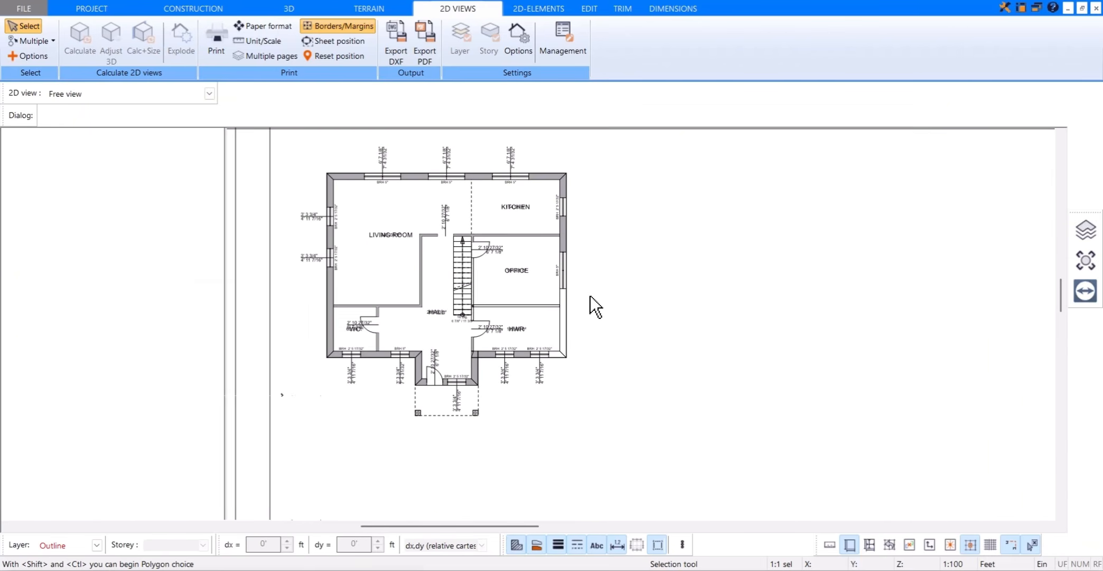
left_click(661, 9)
left_click(80, 40)
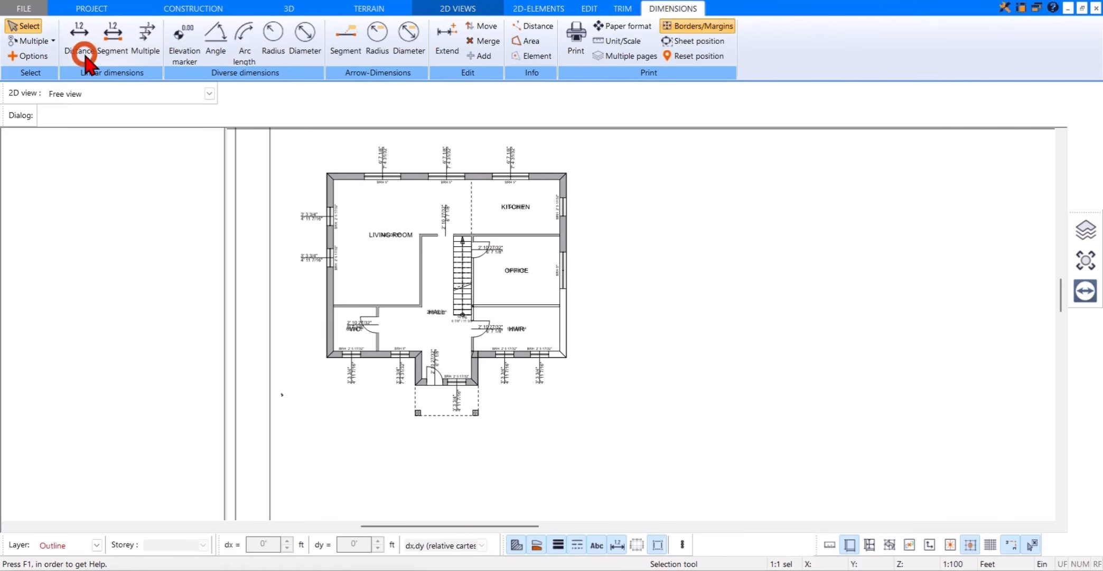
left_click(566, 356)
left_click(567, 289)
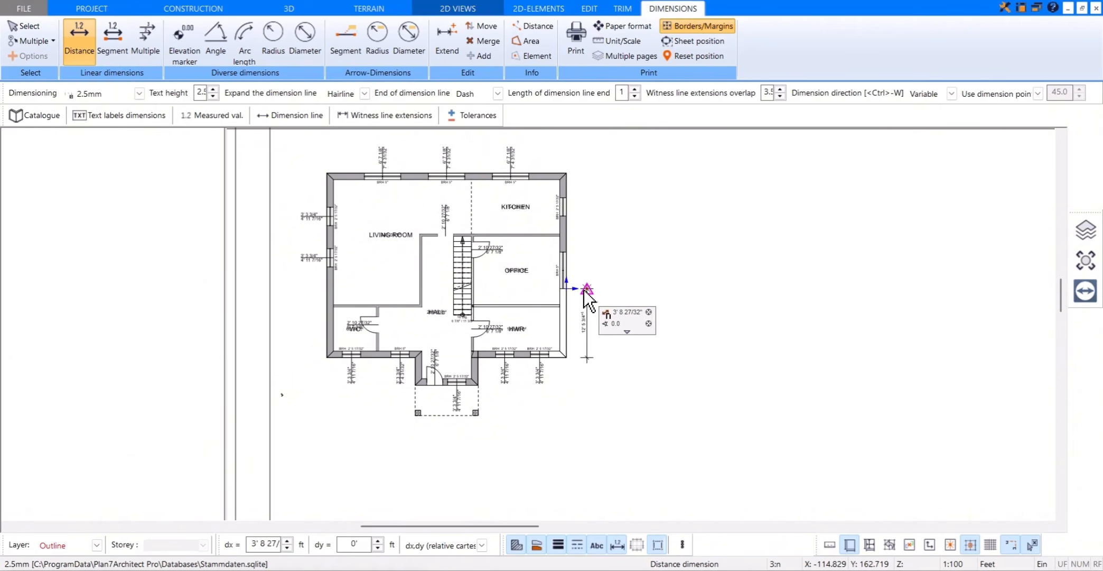
left_click(588, 286)
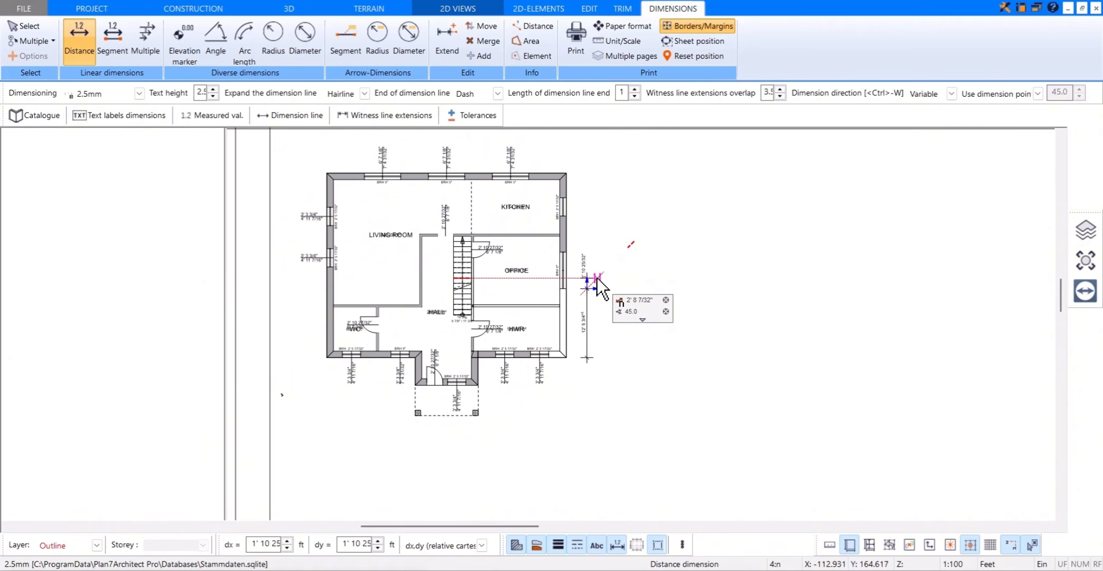
key("Escape")
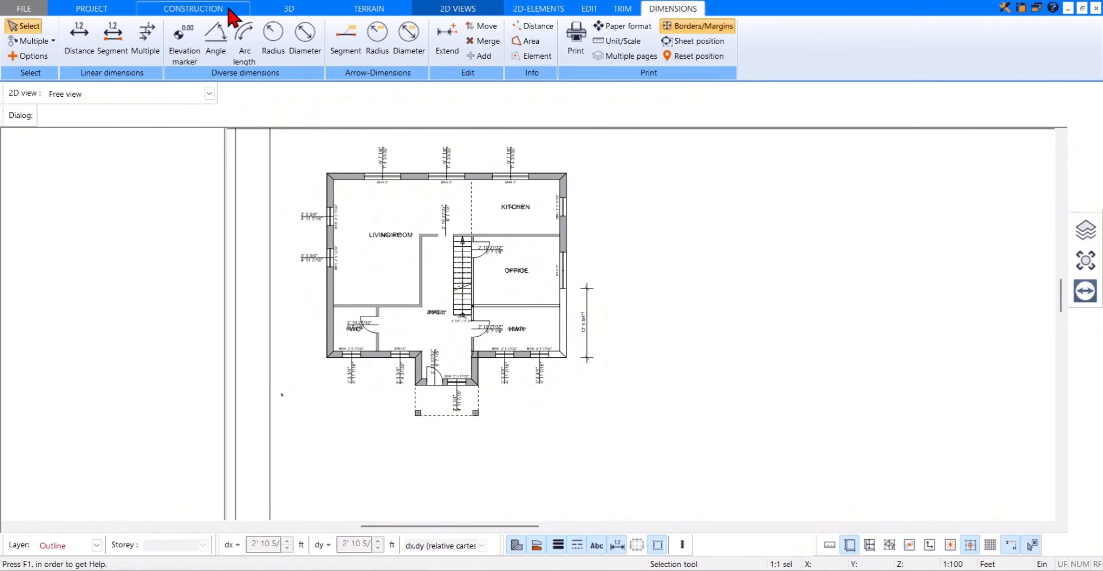
Step: Return to the construction plan and show its dimensions
left_click(229, 11)
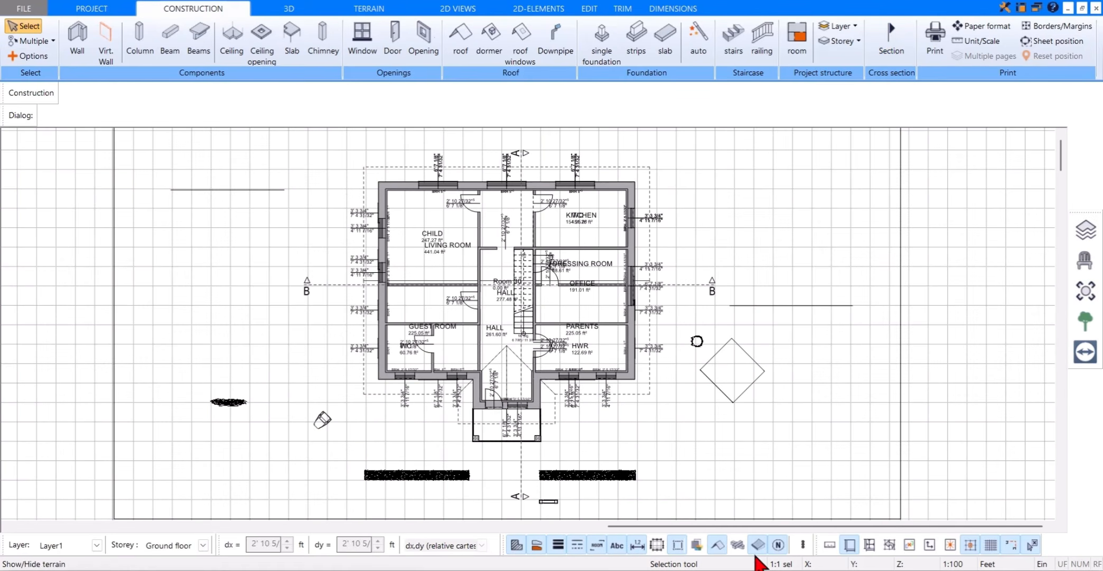
left_click(637, 544)
scroll(632, 459, "down", 1)
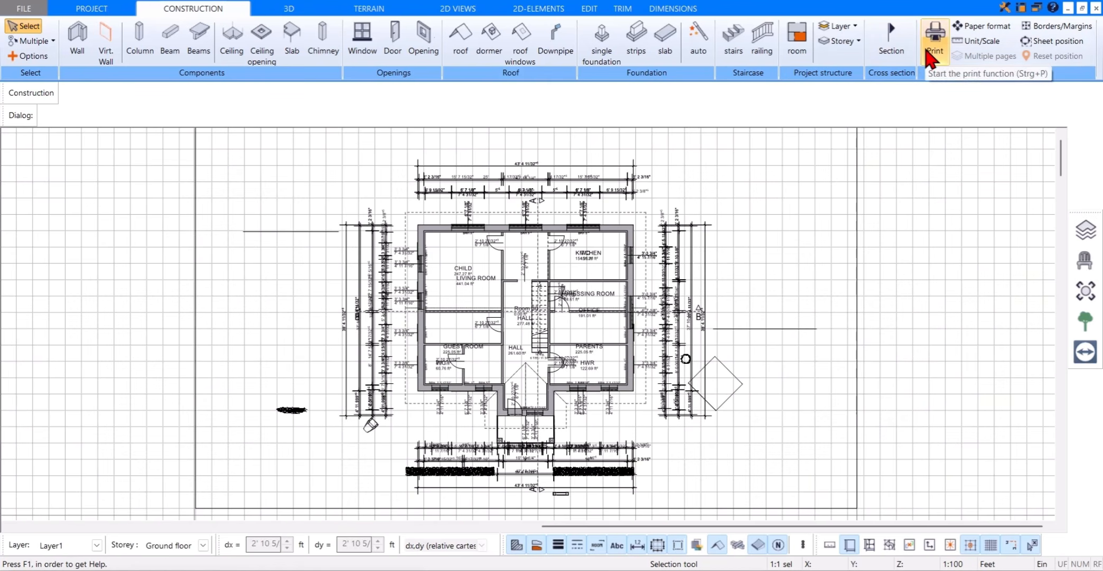
Step: Select the complete section drawing in the A--A 2D view and copy it
left_click(473, 9)
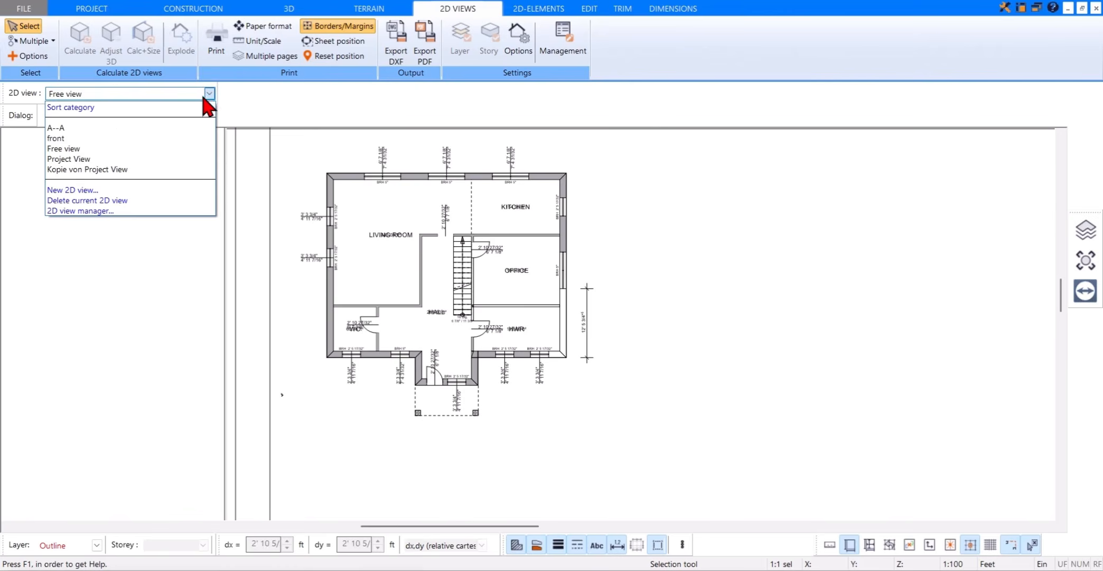
left_click(172, 130)
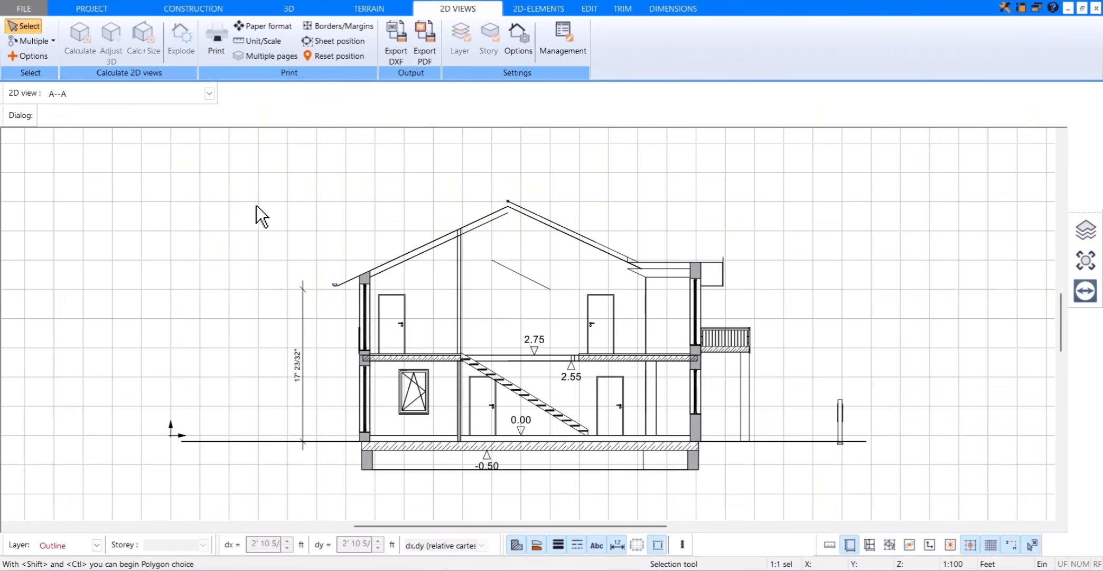
left_click_drag(216, 169, 850, 506)
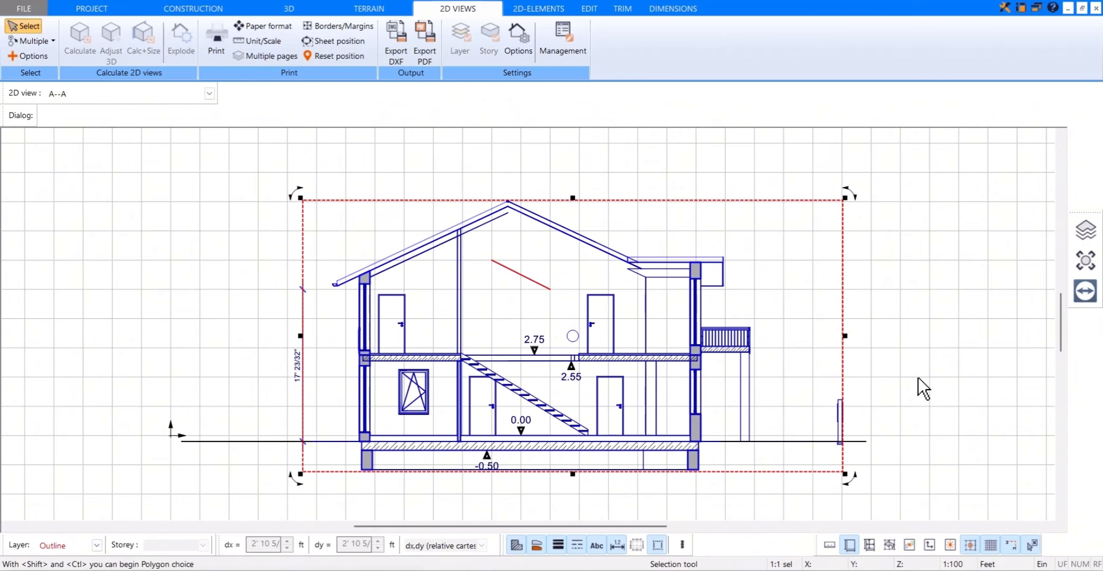
Step: Paste the copied section drawing into Free view, placing it beside the floor plan inside the A1 frame
left_click(210, 94)
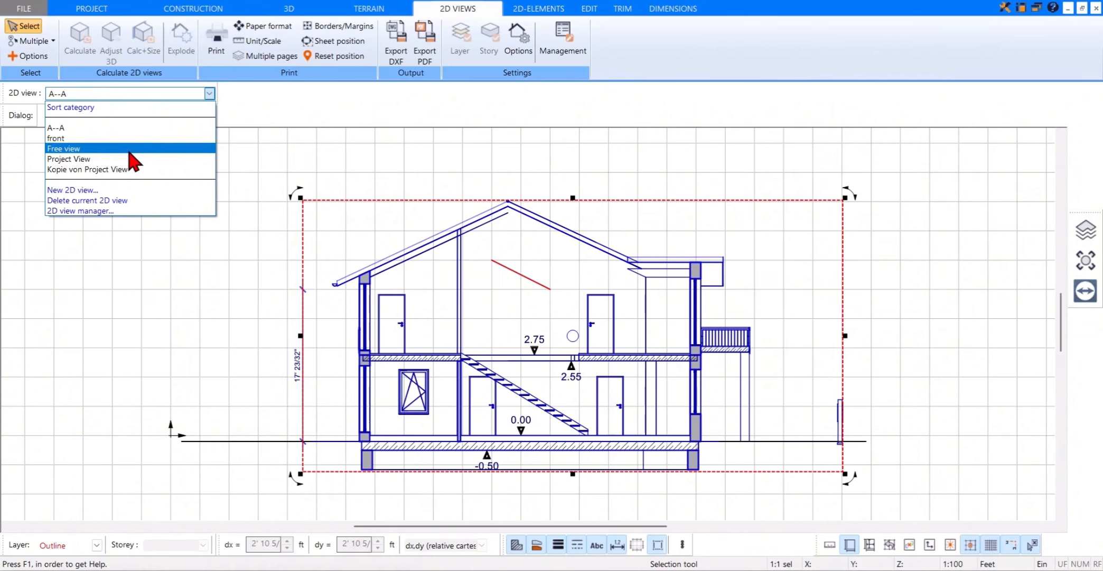
left_click(153, 150)
scroll(685, 317, "down", 1)
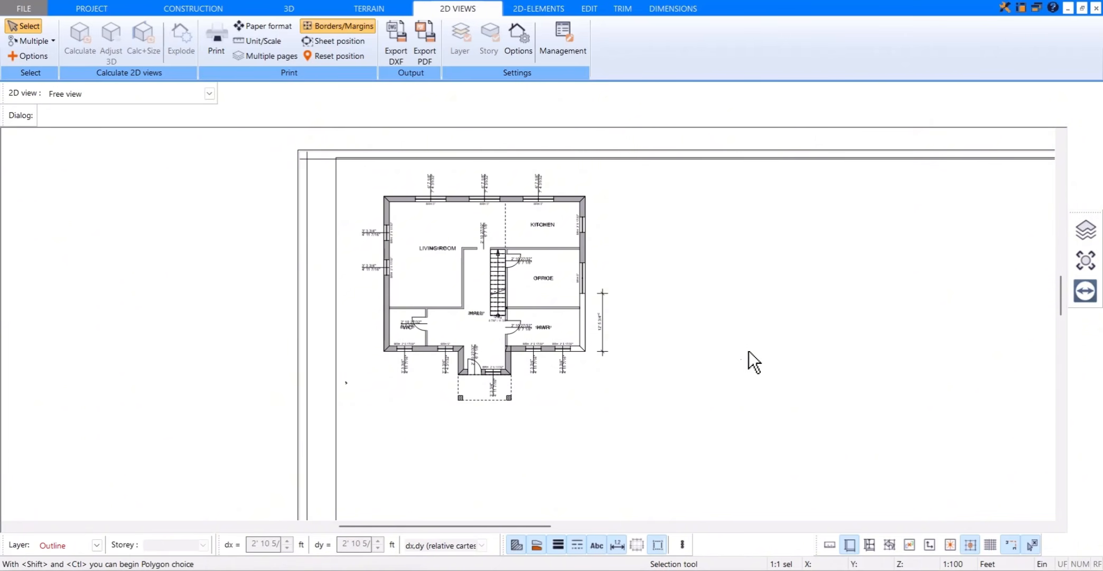
scroll(675, 361, "down", 2)
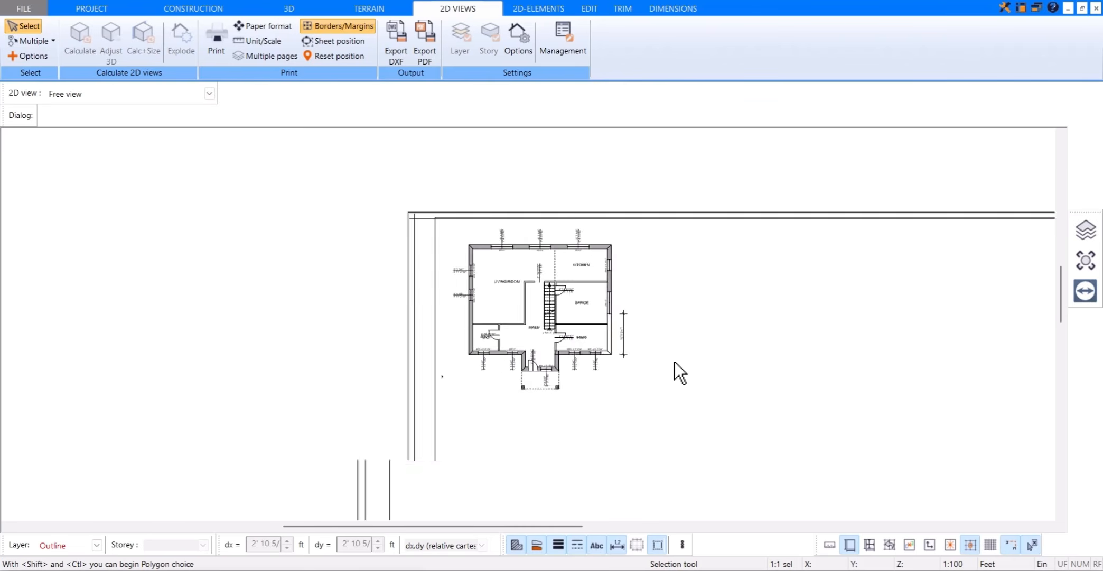
middle_click_drag(773, 321, 572, 256)
right_click(572, 256)
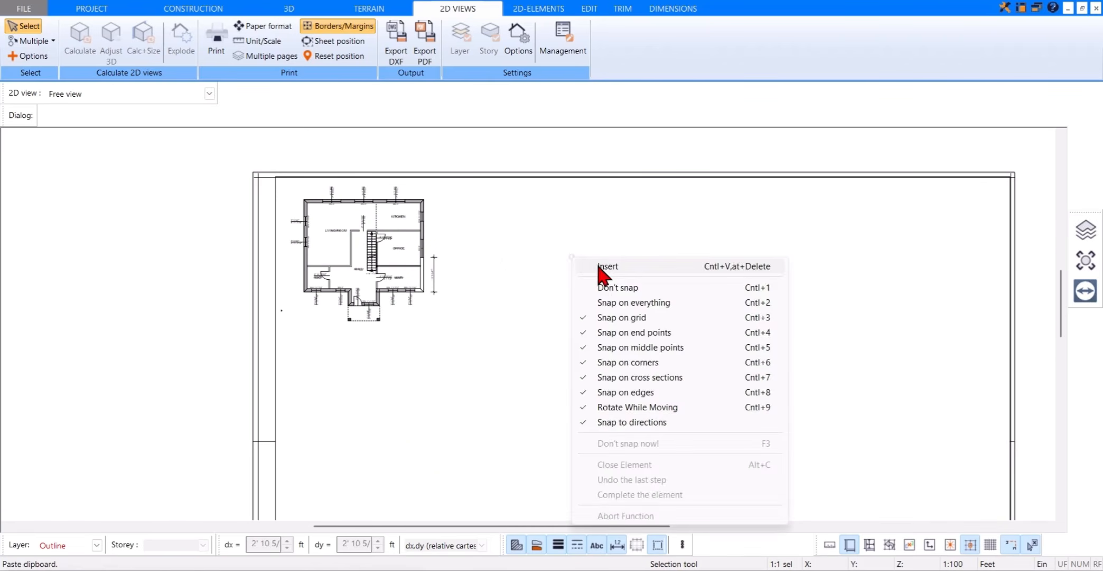
left_click(604, 265)
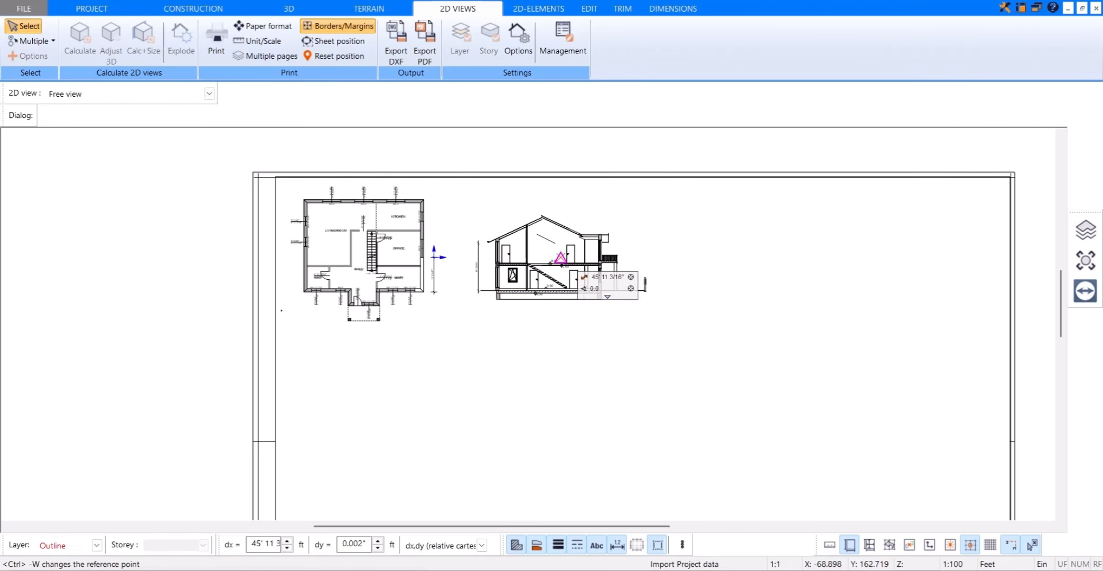
left_click(561, 256)
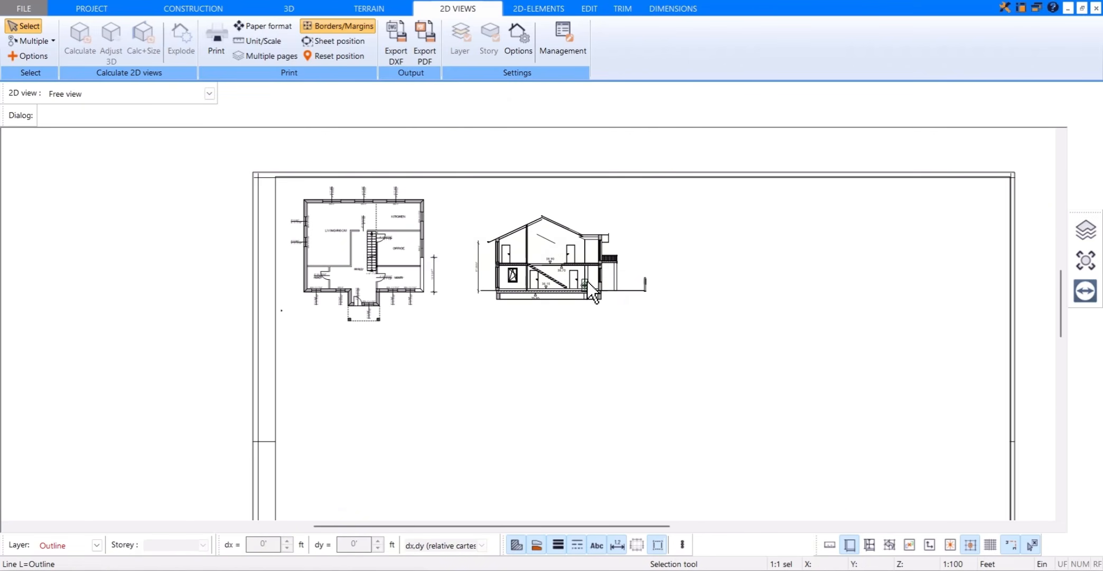
Step: Explode the front 2D view into individual 2D elements
scroll(587, 281, "up", 1)
left_click(209, 94)
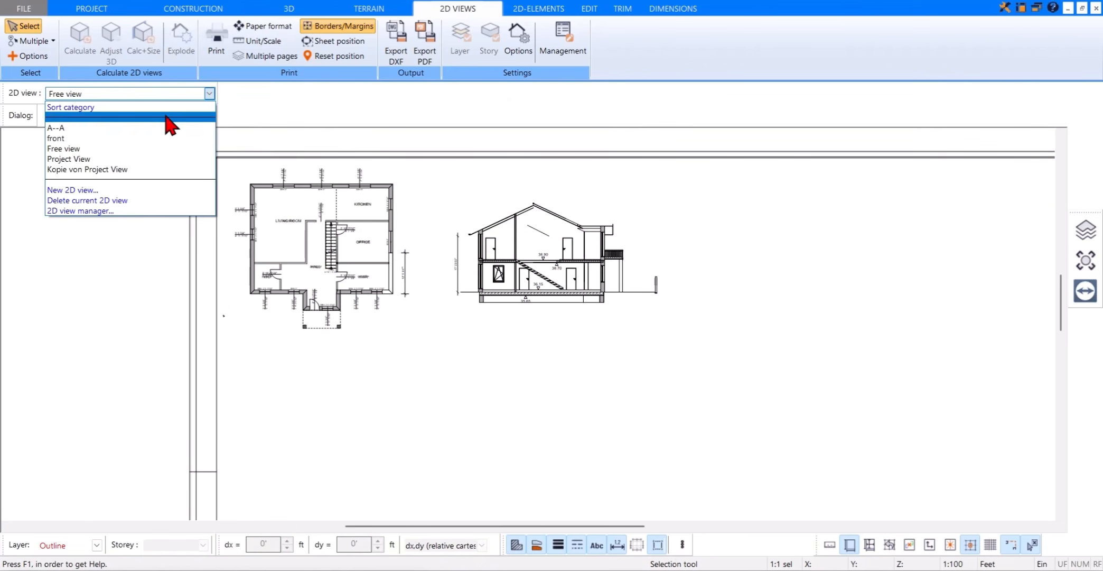
left_click(132, 138)
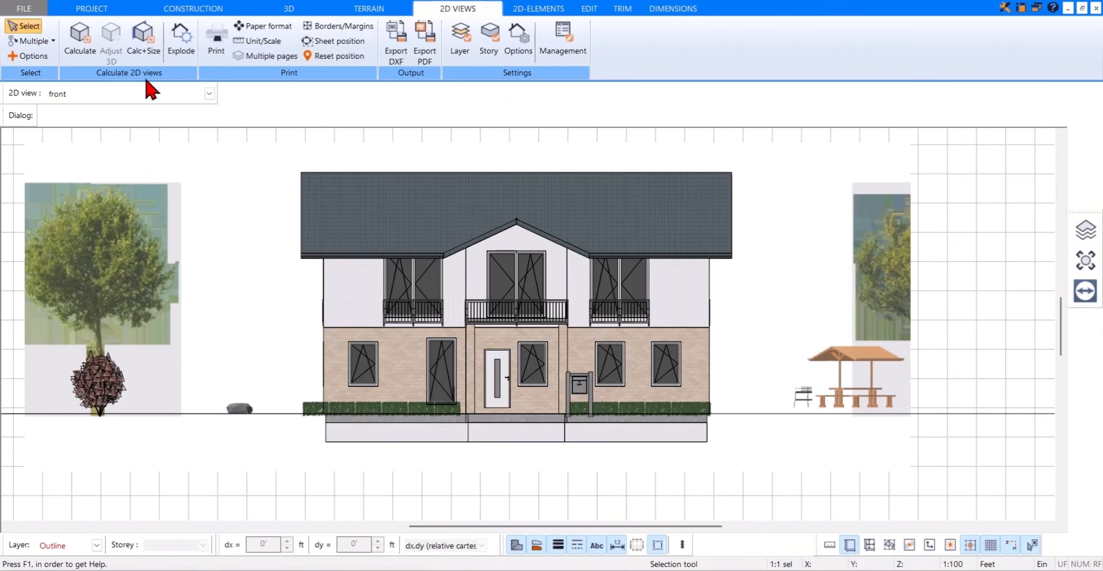
left_click(179, 46)
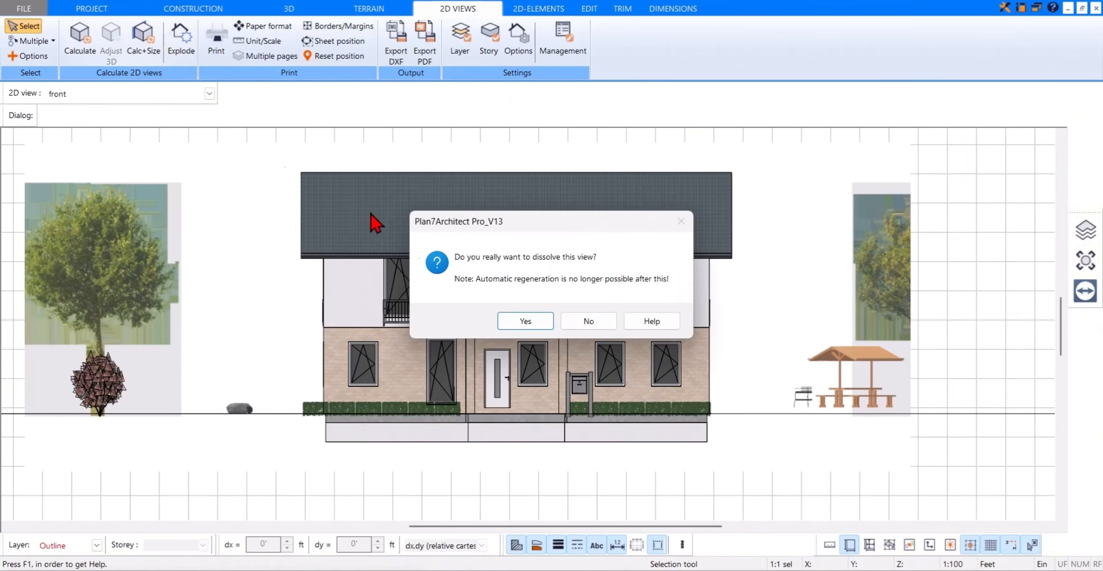
left_click(523, 320)
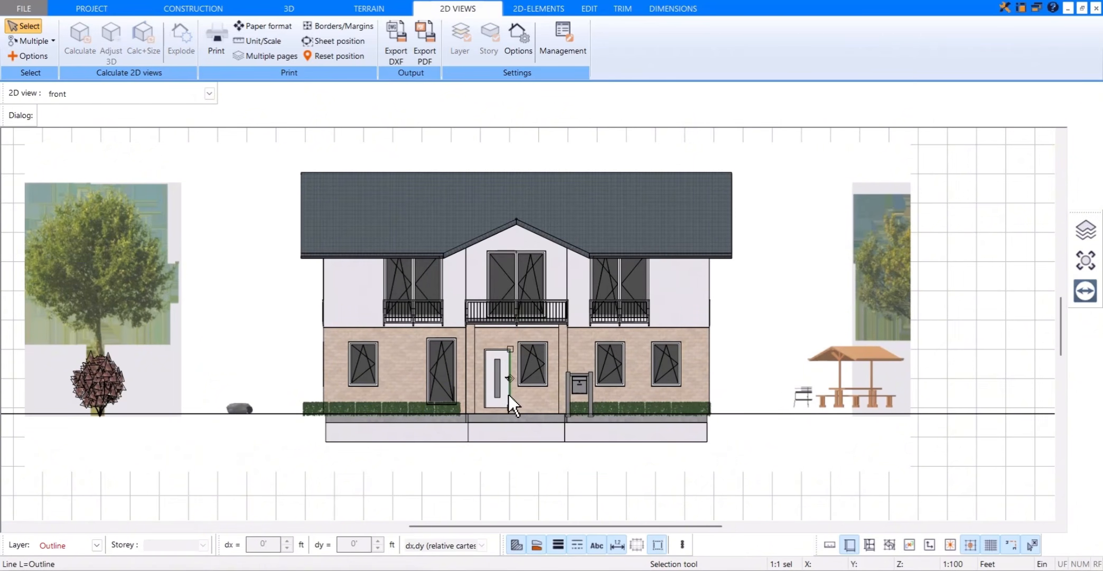
left_click(613, 408)
Step: Delete the coloured facade image from the exploded front view and undo the deletion
scroll(613, 408, "down", 2)
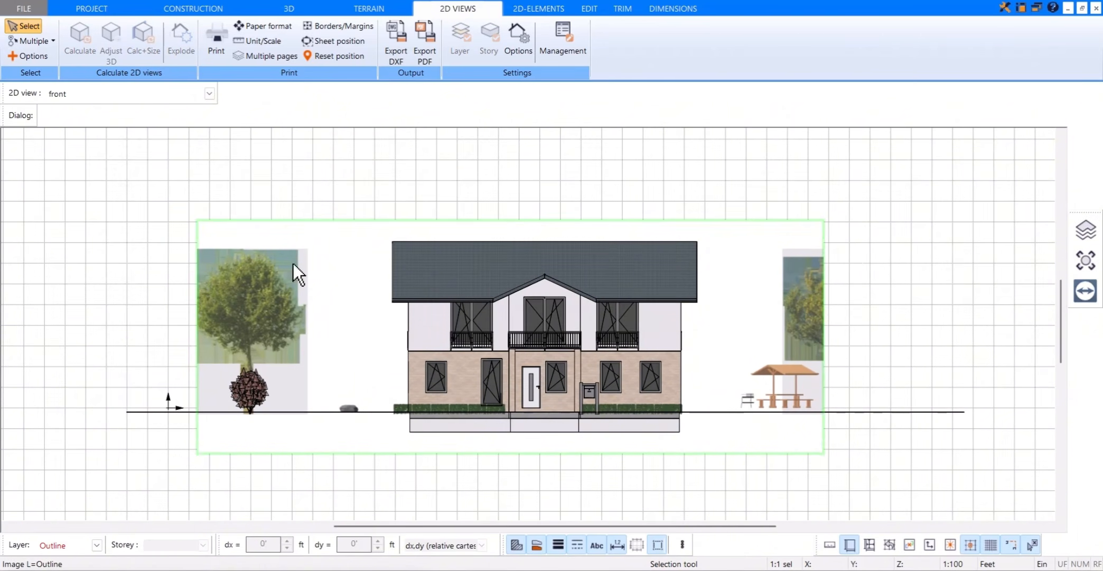
left_click(317, 284)
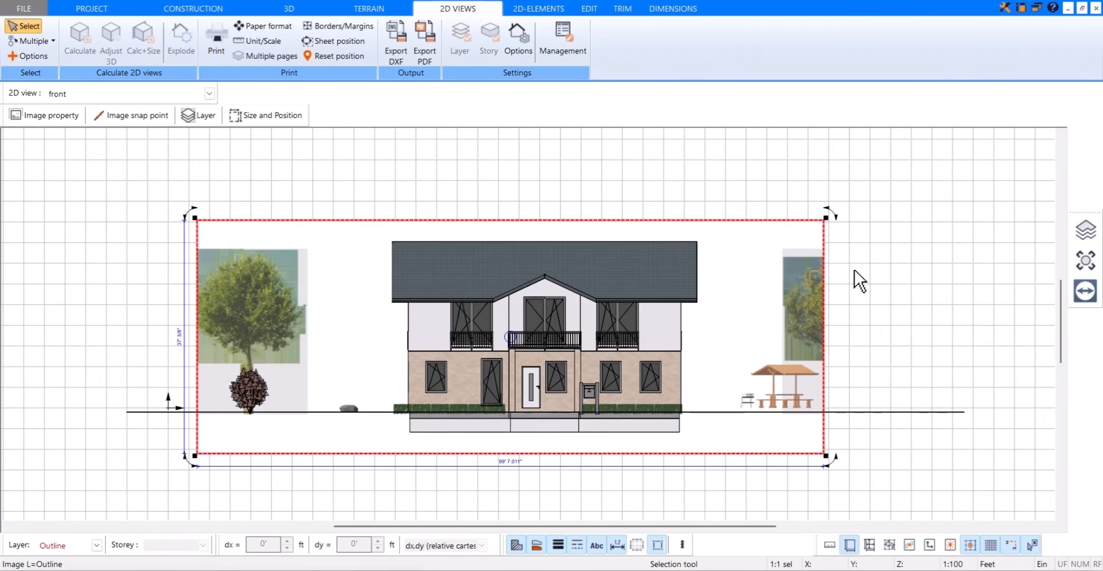
key("Delete")
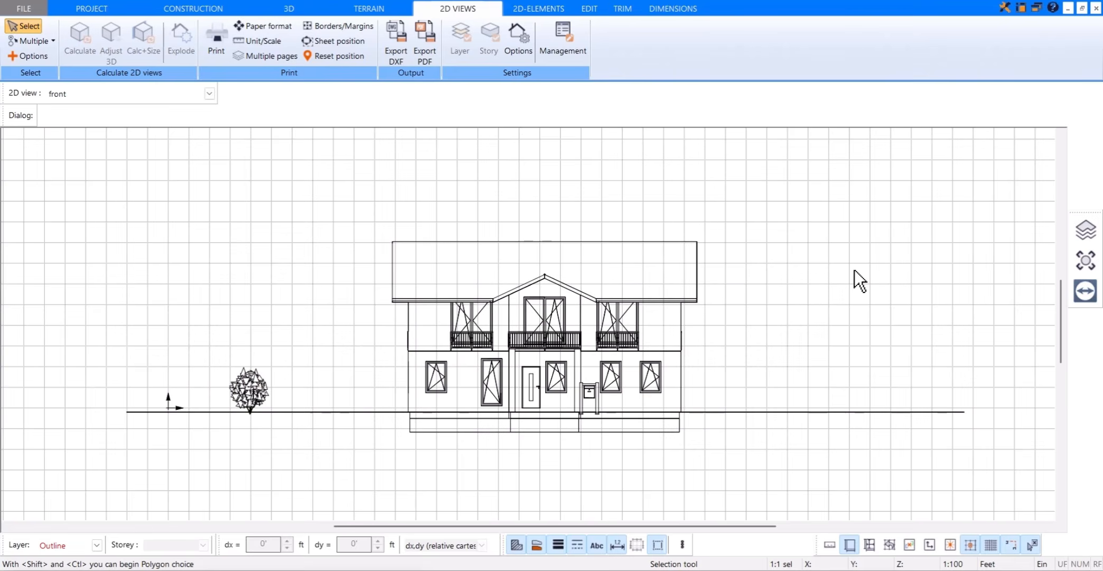
key("ctrl+z")
Step: Select the coloured facade image in the front view and copy it
left_click(746, 313)
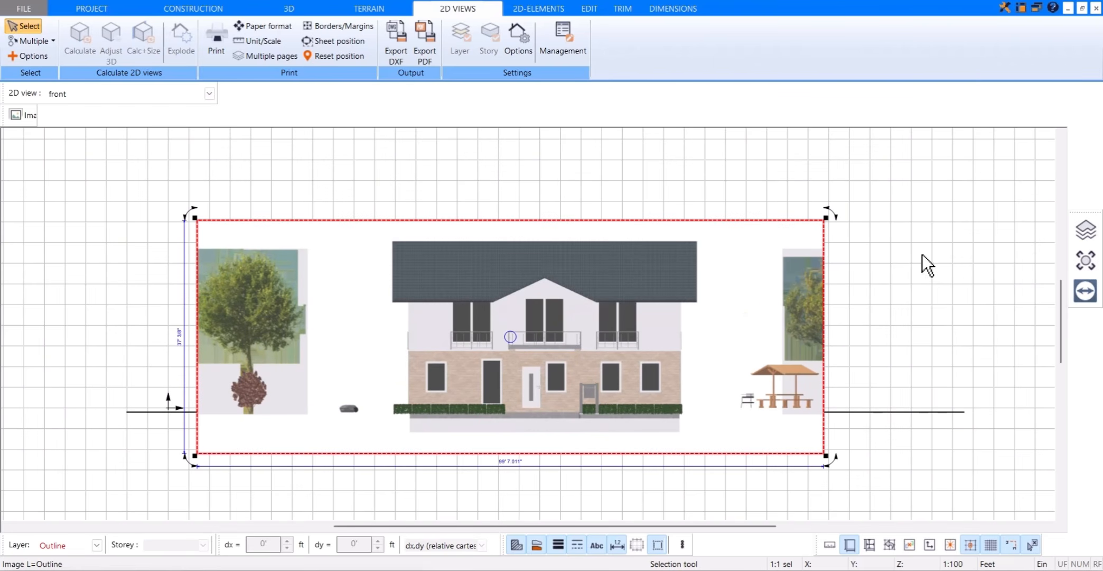
right_click(921, 261)
left_click(908, 287)
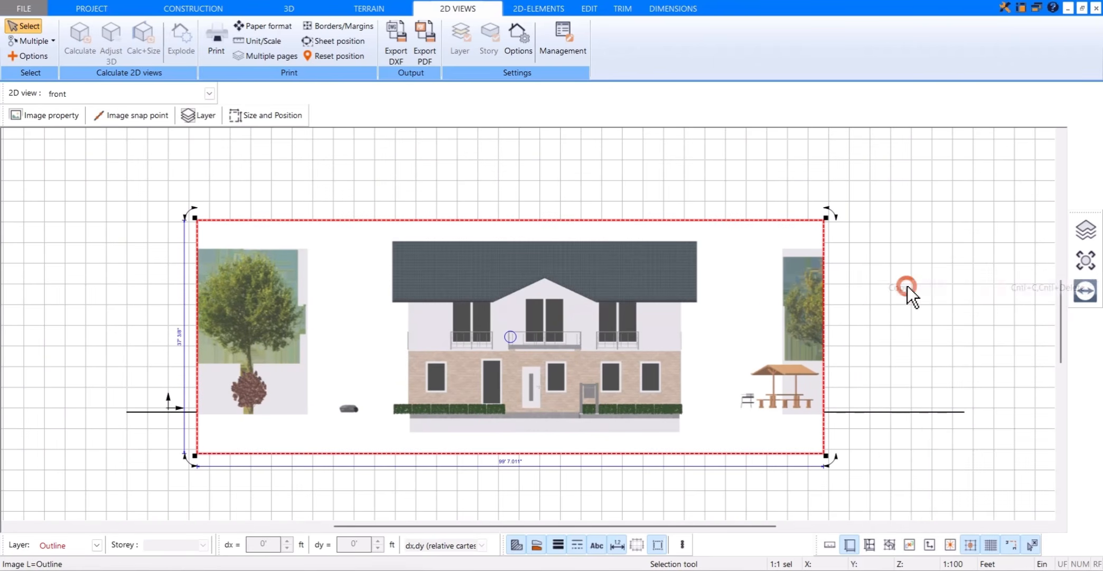
Step: Paste the copied facade image into Free view, placing it east of the section drawing inside the A1 frame
left_click(209, 93)
left_click(152, 148)
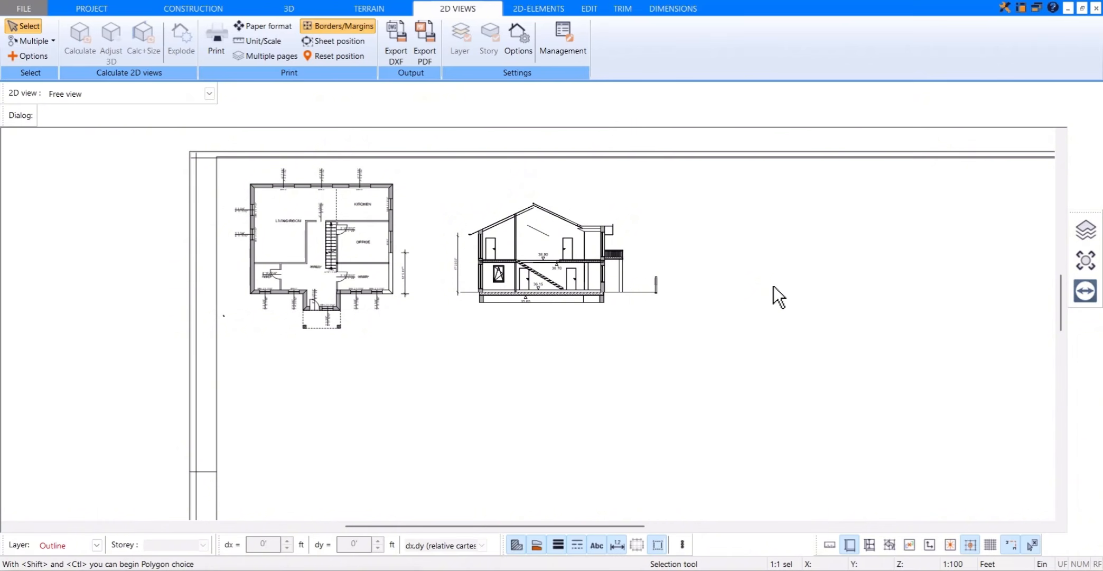
right_click(773, 286)
left_click(800, 290)
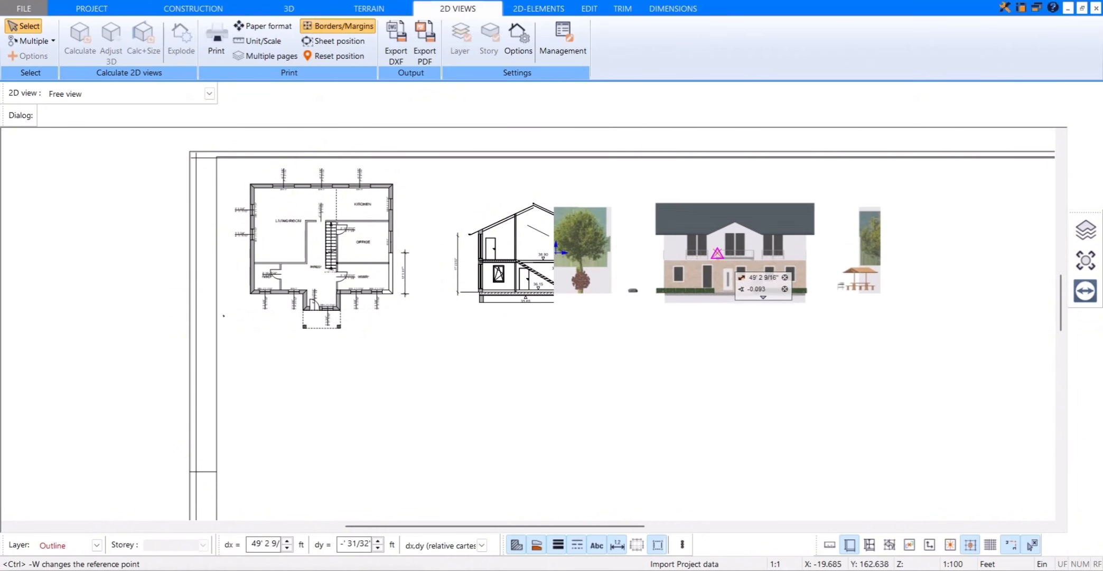
left_click(718, 259)
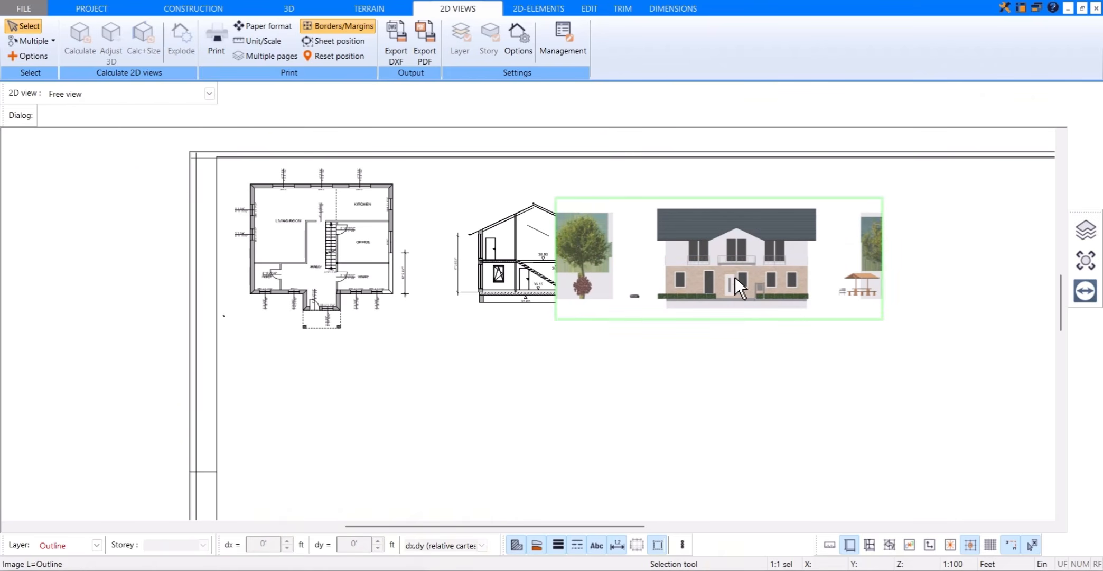
Step: Move the pasted facade image farther east so it clears the section drawing
left_click(838, 284)
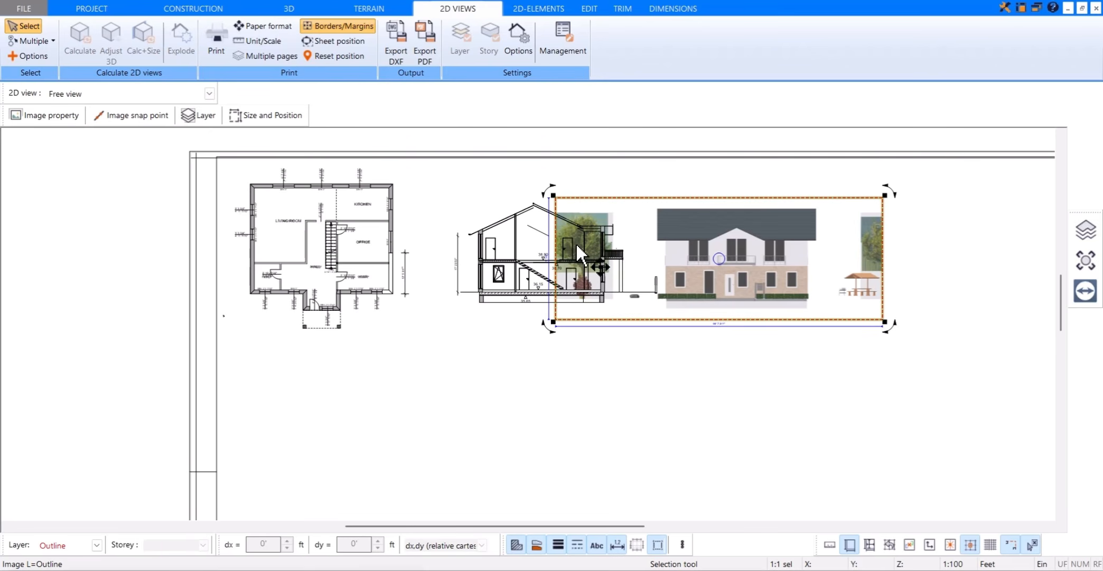
left_click(755, 267)
left_click_drag(761, 266, 875, 269)
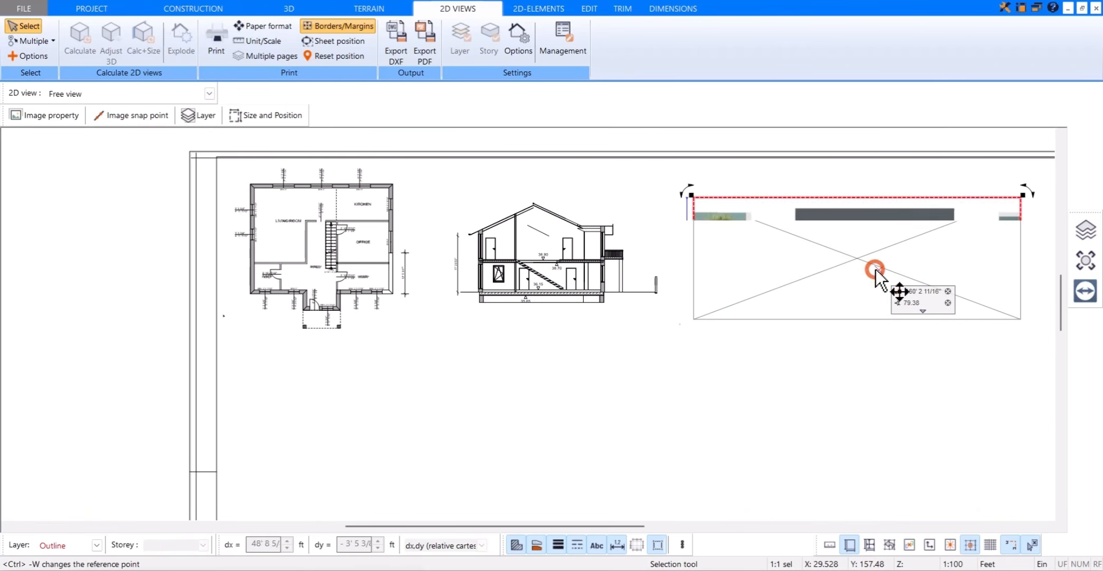
left_click(810, 378)
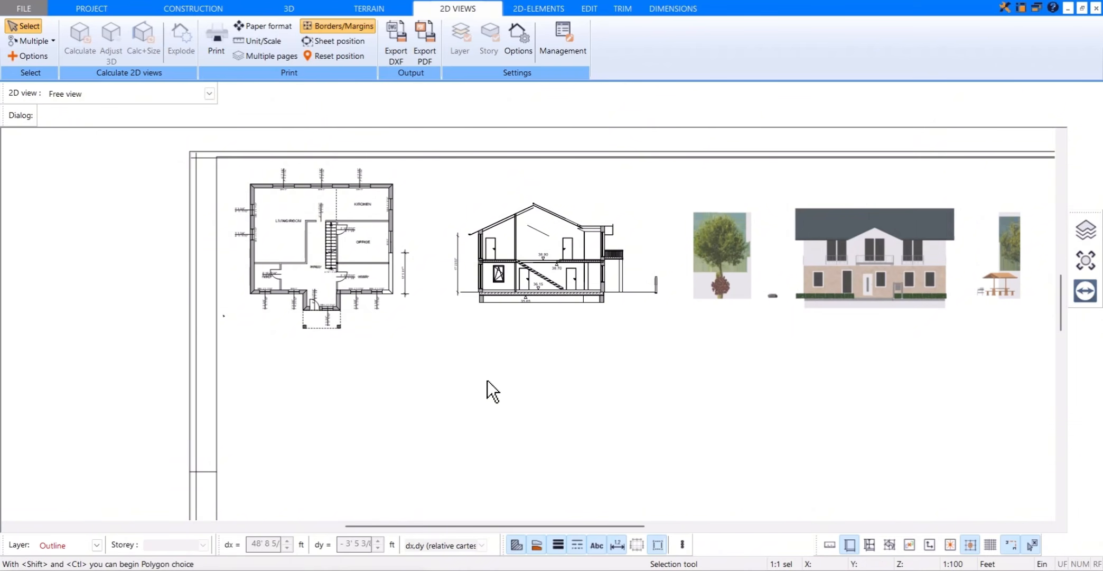
Step: Add the text label "Section A" below the section drawing using the 2.5mm text style in Arial
left_click(532, 9)
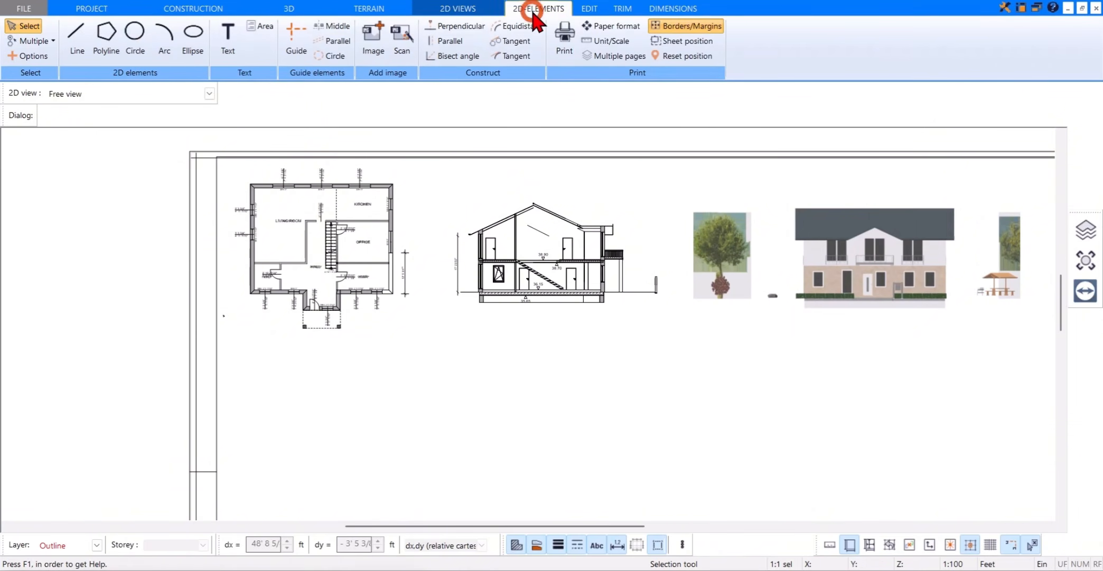
left_click(227, 41)
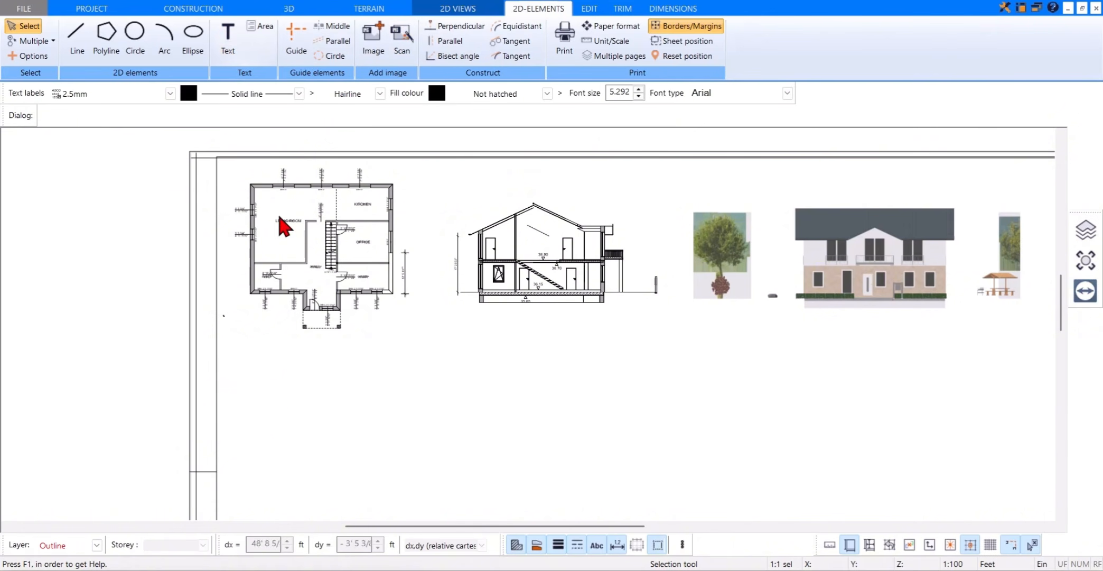
left_click(478, 342)
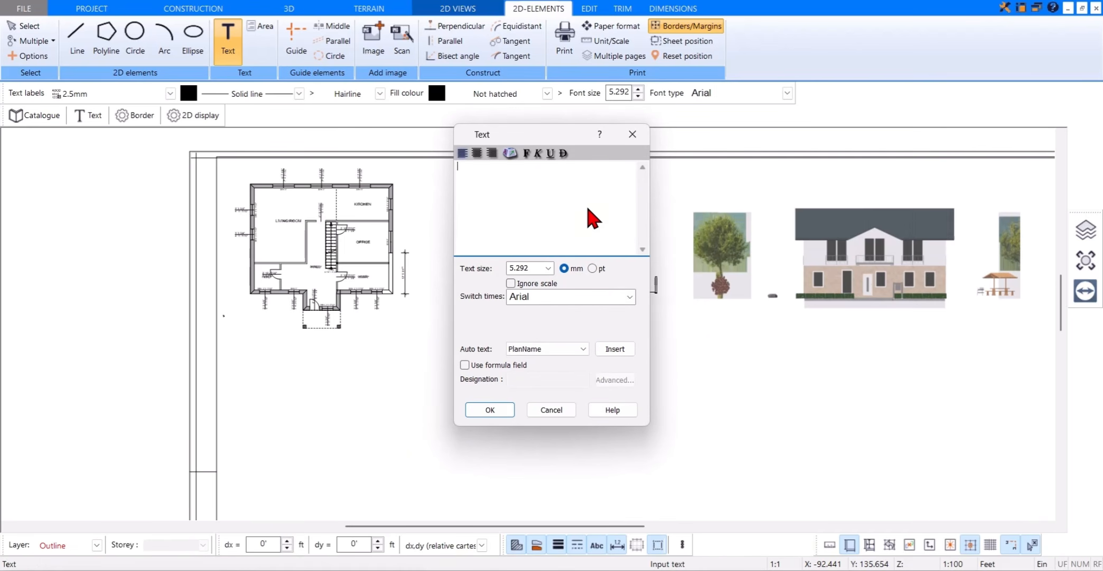
left_click(497, 410)
middle_click_drag(663, 354, 626, 336)
Step: Bring up the 2D view export commands for the assembled Free view sheet
scroll(626, 336, "down", 2)
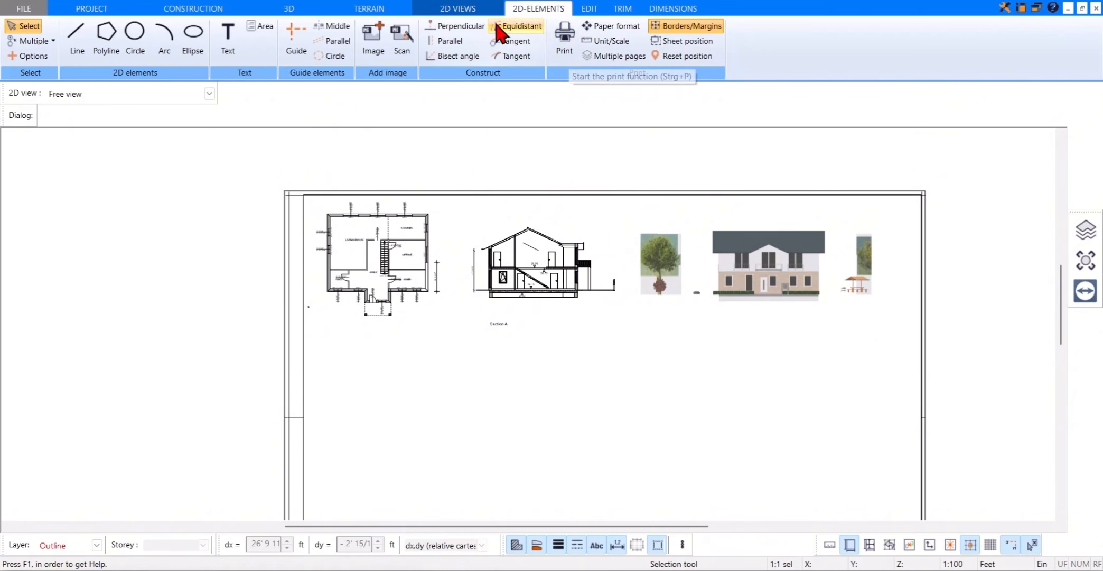
left_click(484, 11)
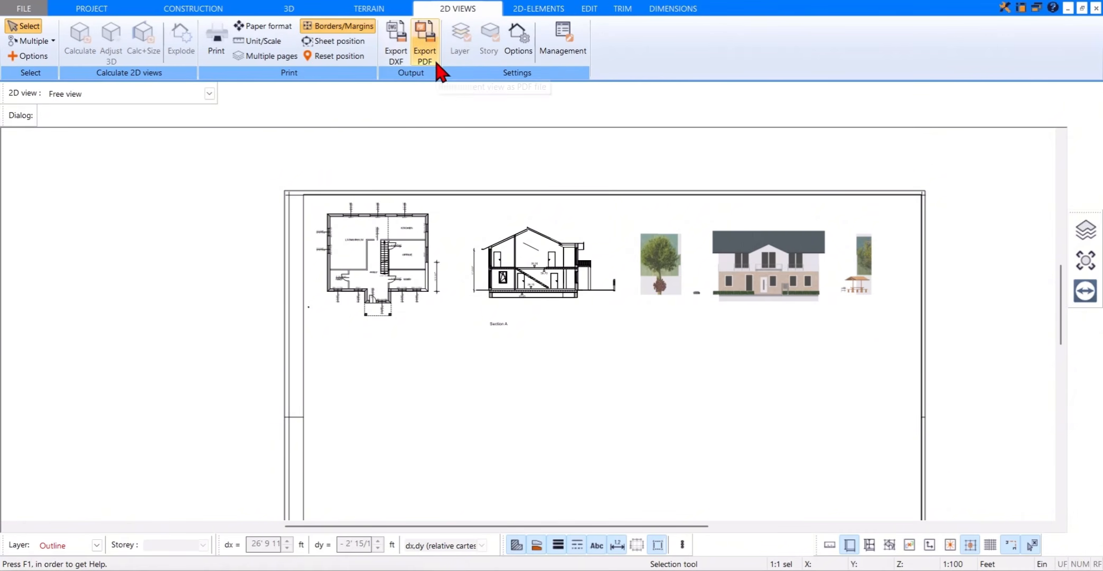